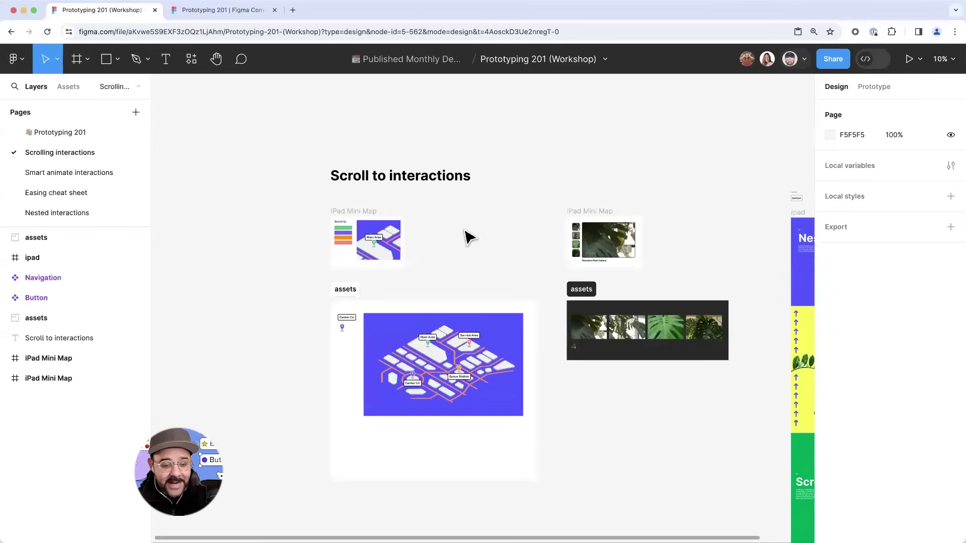
- Draw a frame about 817 × 515 above the "Scroll to interactions" heading and name it Start
{"action": "scroll", "coordinate": [356, 211], "scroll_direction": "up", "scroll_amount": 5}
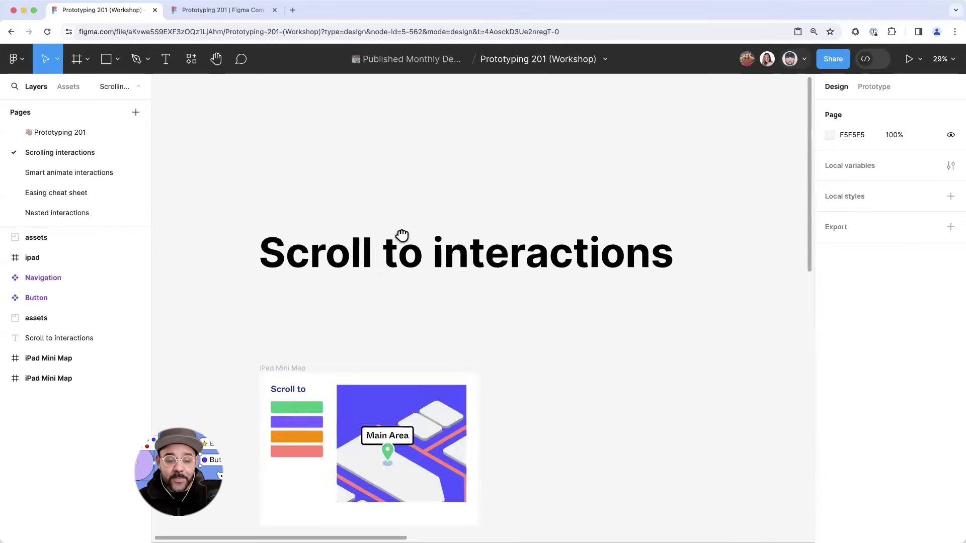
{"action": "scroll", "coordinate": [404, 244], "scroll_direction": "up", "scroll_amount": 4}
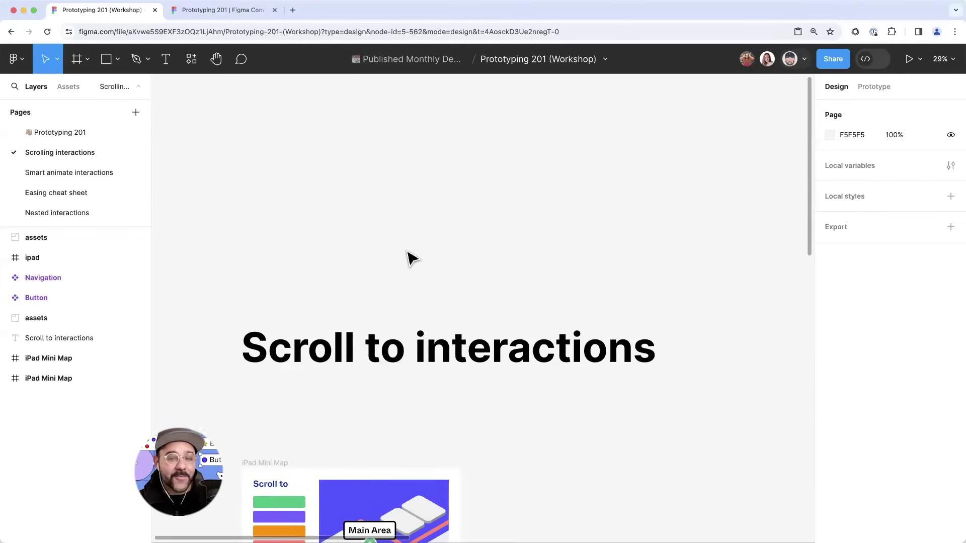
{"action": "key", "text": "f"}
{"action": "left_click_drag", "start_coordinate": [281, 133], "coordinate": [431, 228]}
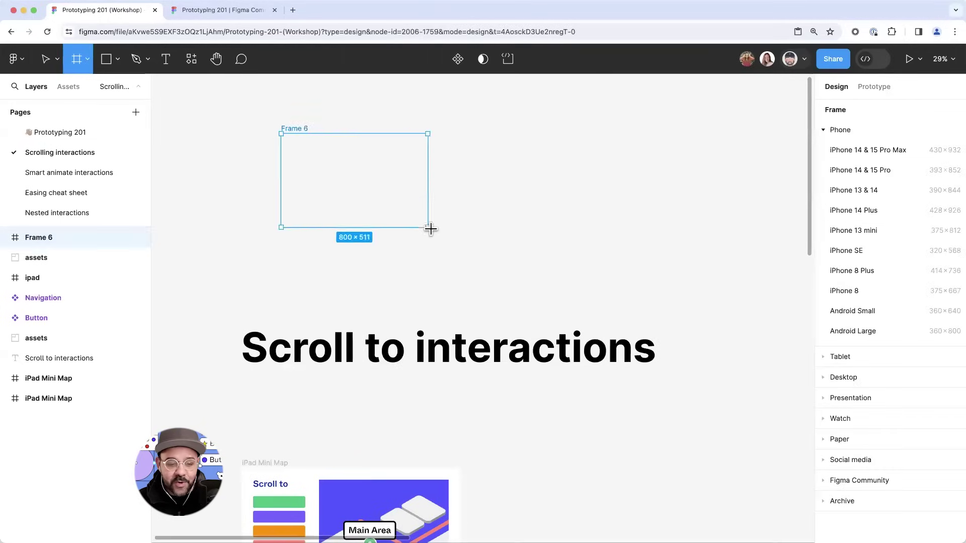
{"action": "double_click", "coordinate": [304, 129]}
{"action": "type", "text": "Start"}
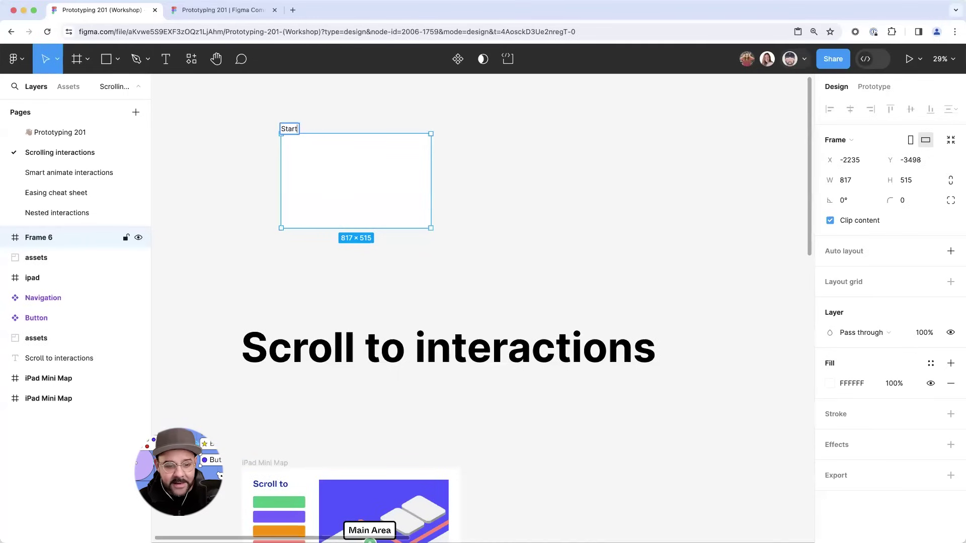
{"action": "key", "text": "Return"}
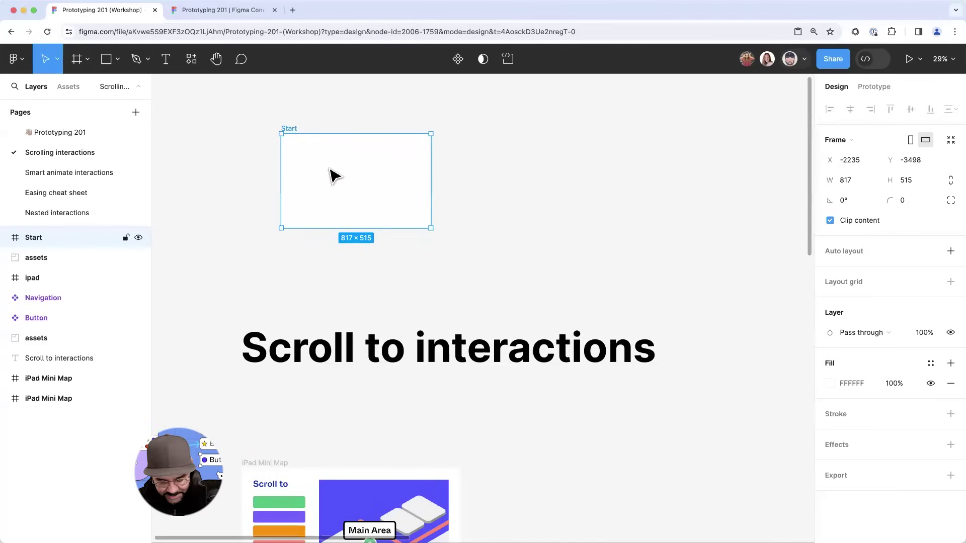
- Draw a circle about 230 × 230 in the middle of the Start frame
{"action": "key", "text": "o"}
{"action": "left_click", "coordinate": [366, 189]}
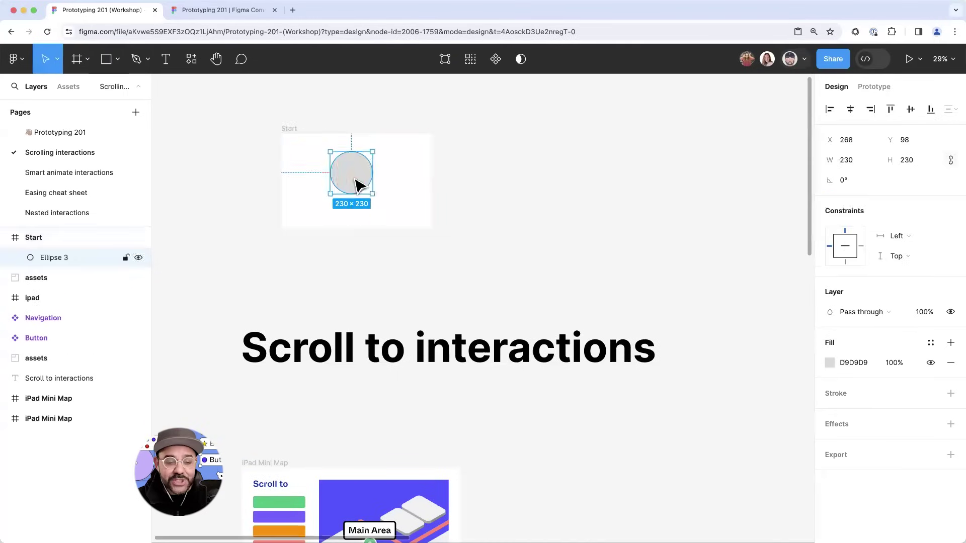
- Resize the Start frame to the iPad Pro 11" preset and move it slightly higher on the canvas
{"action": "left_click", "coordinate": [295, 135]}
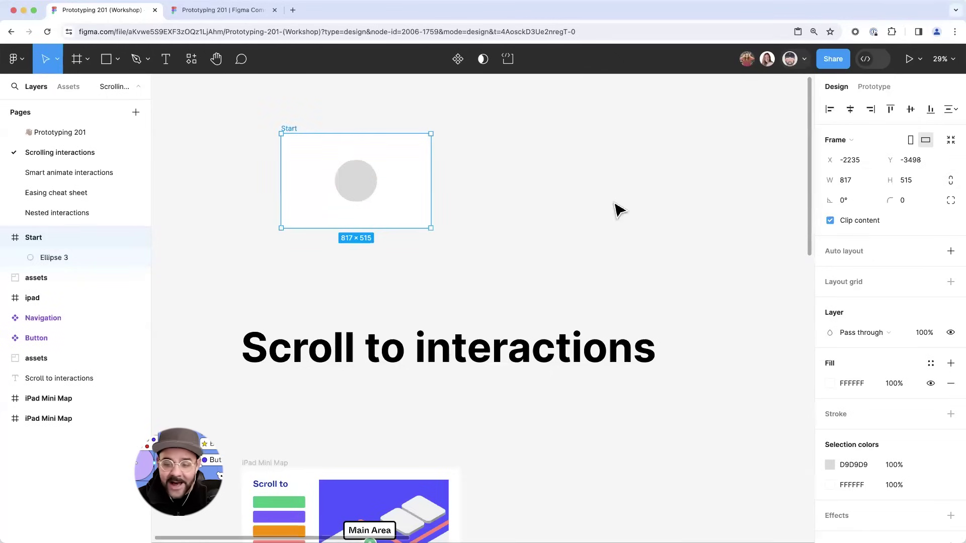
{"action": "left_click", "coordinate": [839, 140]}
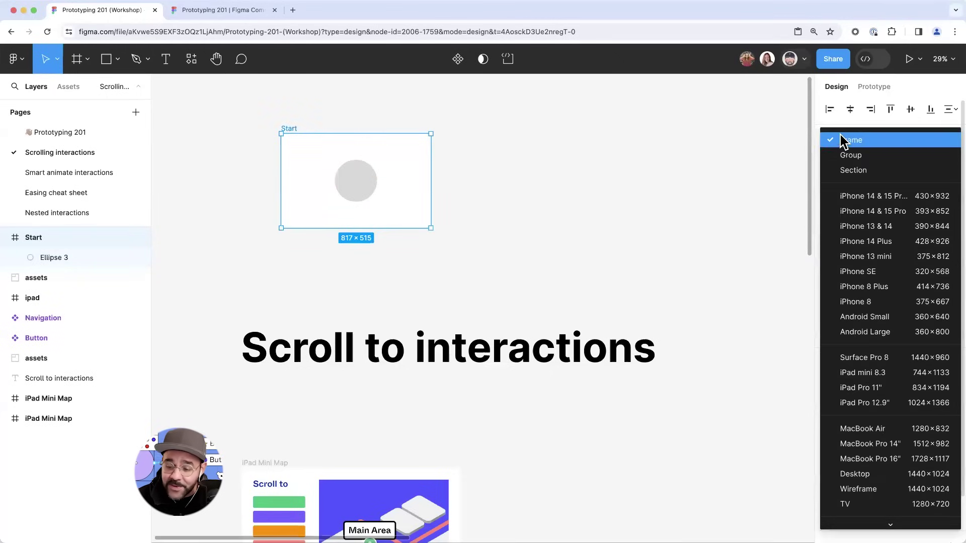
{"action": "left_click", "coordinate": [884, 389]}
{"action": "left_click", "coordinate": [550, 237]}
{"action": "left_click_drag", "start_coordinate": [306, 125], "coordinate": [327, 110]}
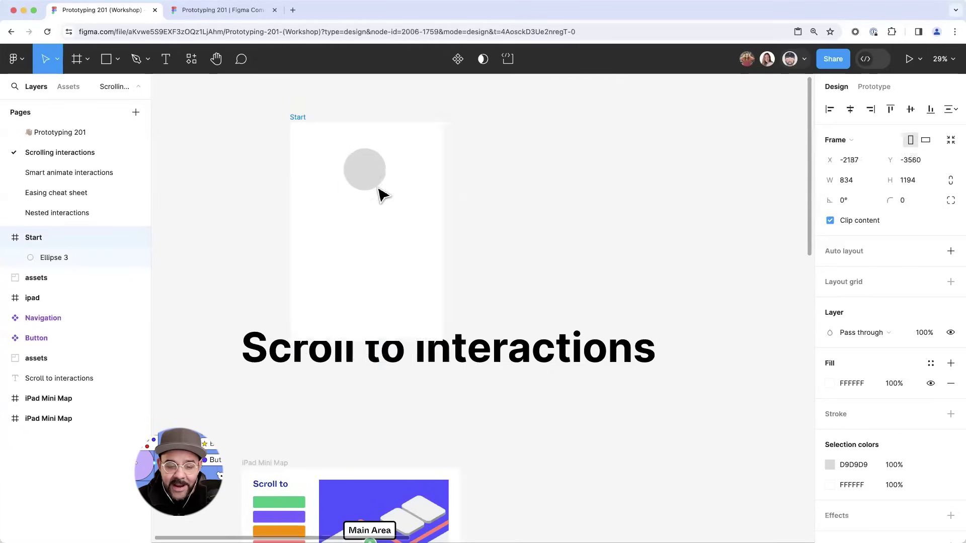
- Switch the Start frame to landscape orientation and reposition the circle at its centre
{"action": "left_click", "coordinate": [369, 158]}
{"action": "left_click_drag", "start_coordinate": [368, 158], "coordinate": [411, 182]}
{"action": "left_click", "coordinate": [297, 105]}
{"action": "left_click", "coordinate": [926, 140]}
{"action": "left_click", "coordinate": [366, 218]}
{"action": "left_click", "coordinate": [330, 119]}
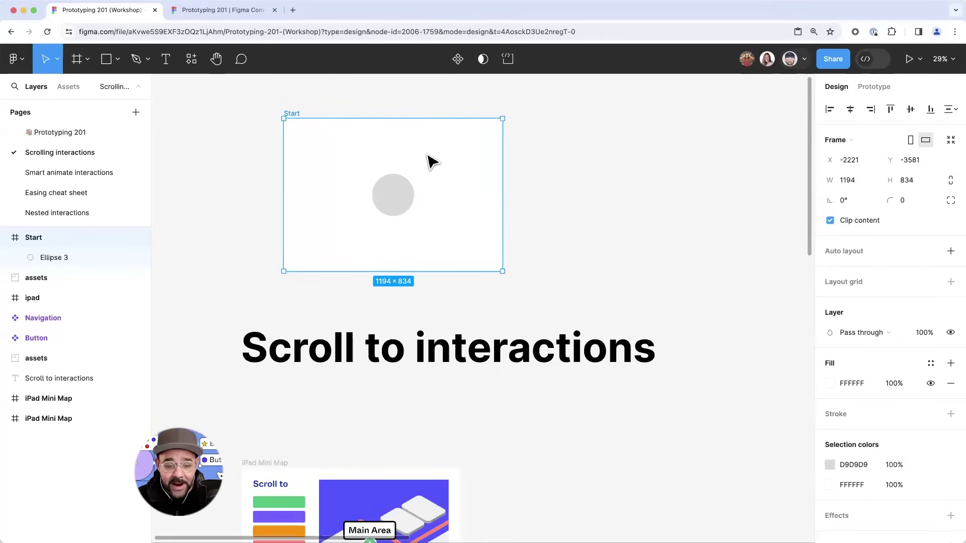
- Preview the Start frame inline, enlarge and reposition the preview window, and close it
{"action": "key", "text": "shift+space"}
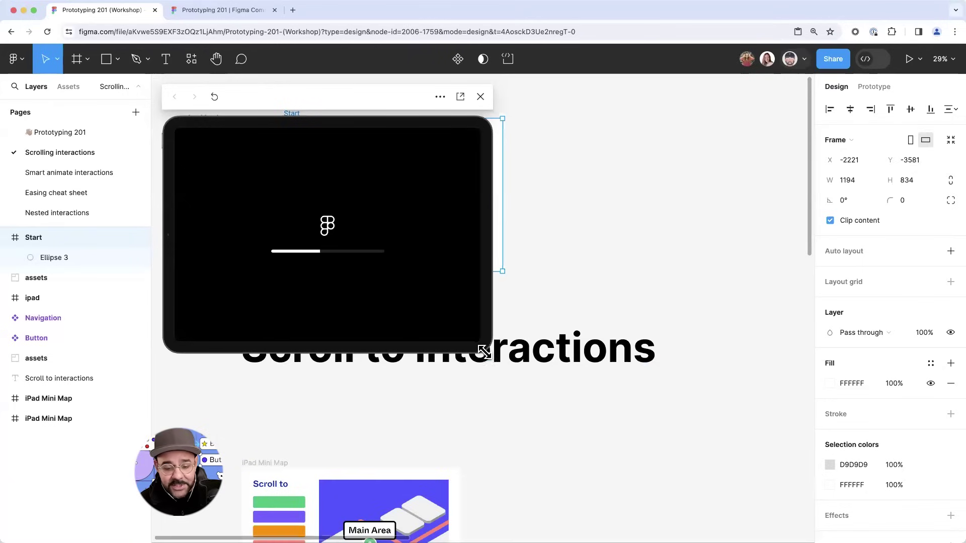
{"action": "left_click_drag", "start_coordinate": [485, 350], "coordinate": [564, 438]}
{"action": "left_click_drag", "start_coordinate": [430, 95], "coordinate": [697, 117]}
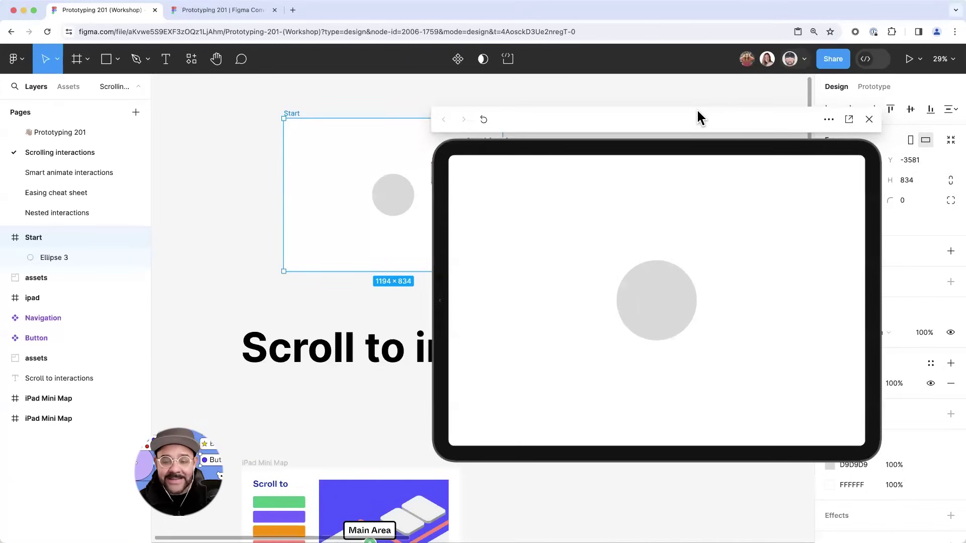
{"action": "left_click_drag", "start_coordinate": [697, 119], "coordinate": [345, 108]}
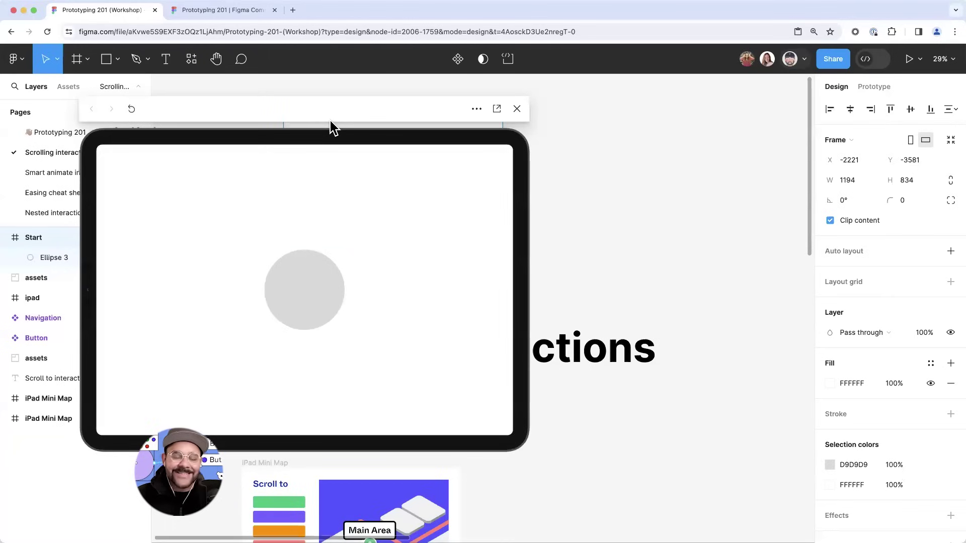
{"action": "left_click", "coordinate": [554, 121]}
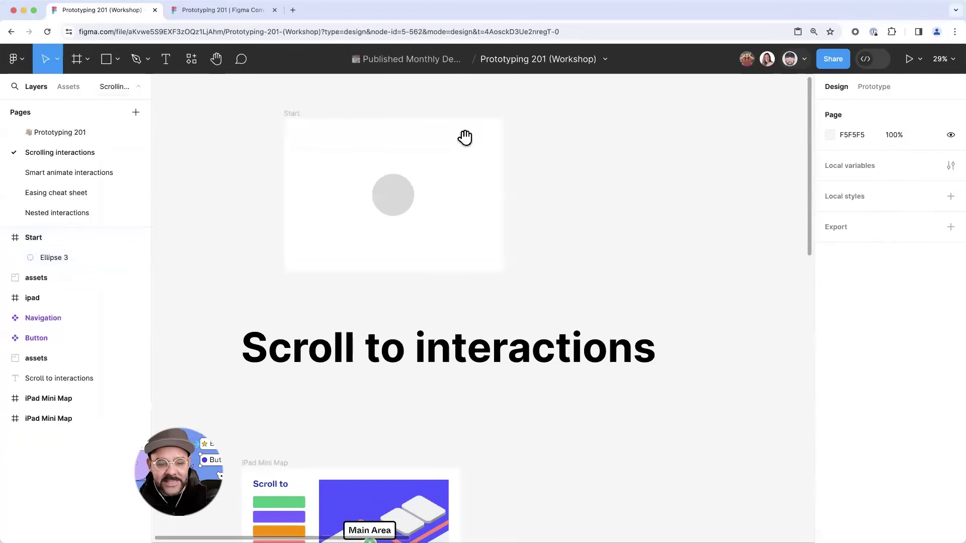
- Delete the Start frame together with its circle
{"action": "left_click", "coordinate": [301, 116]}
{"action": "scroll", "coordinate": [371, 147], "scroll_direction": "up", "scroll_amount": 2}
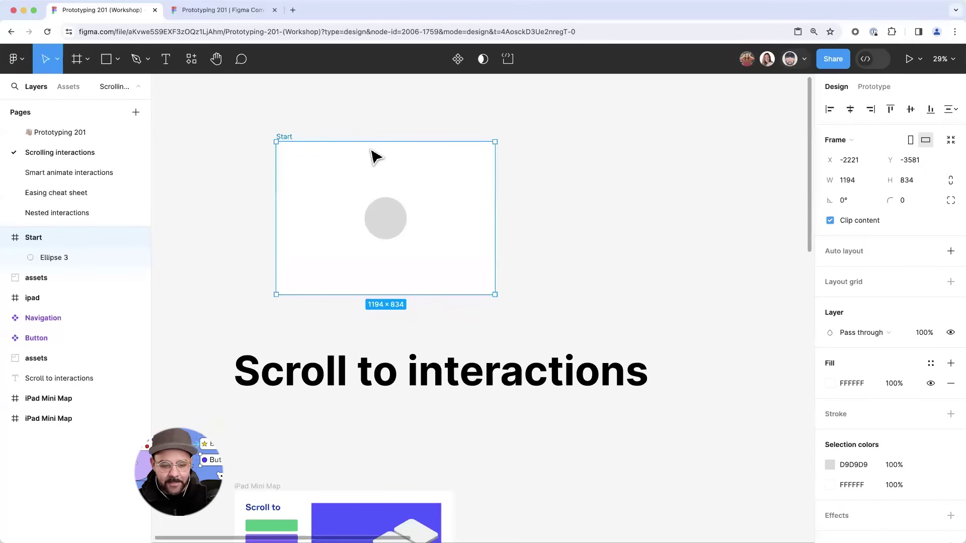
{"action": "key", "text": "BackSpace"}
- Open an inline preview of the iPad Mini Map frame that contains the Scroll to map, and reposition the preview window
{"action": "scroll", "coordinate": [362, 229], "scroll_direction": "down", "scroll_amount": 5}
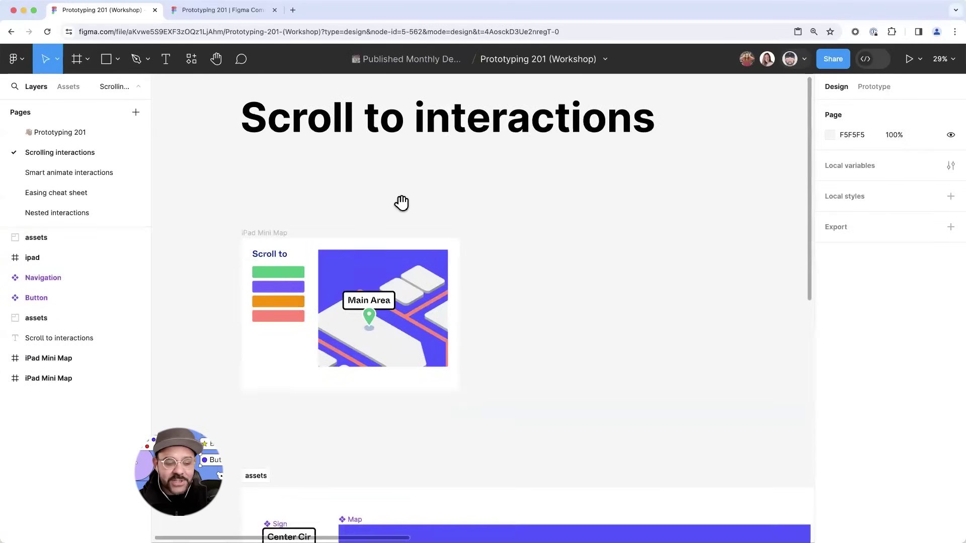
{"action": "left_click_drag", "start_coordinate": [330, 237], "coordinate": [352, 183]}
{"action": "scroll", "coordinate": [343, 187], "scroll_direction": "up", "scroll_amount": 3}
{"action": "left_click", "coordinate": [273, 191]}
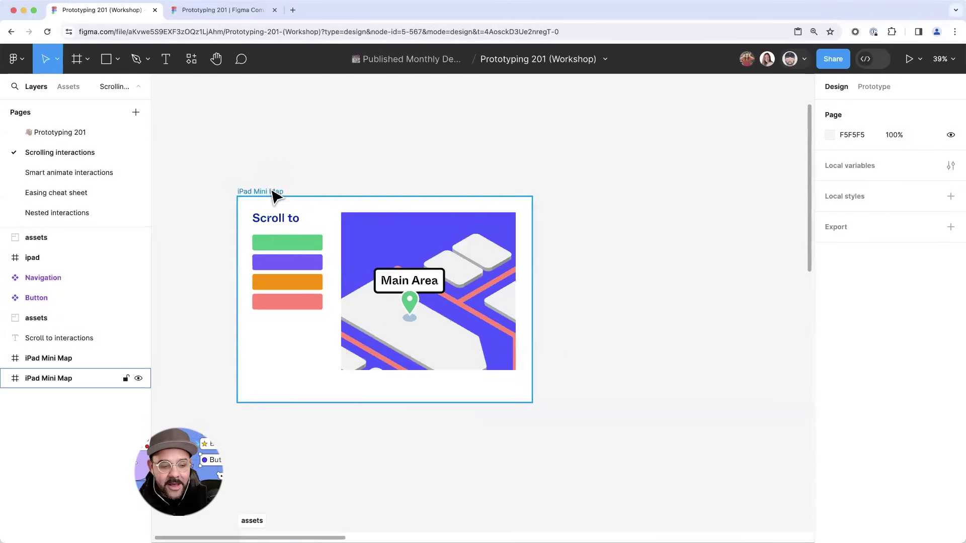
{"action": "left_click", "coordinate": [272, 191]}
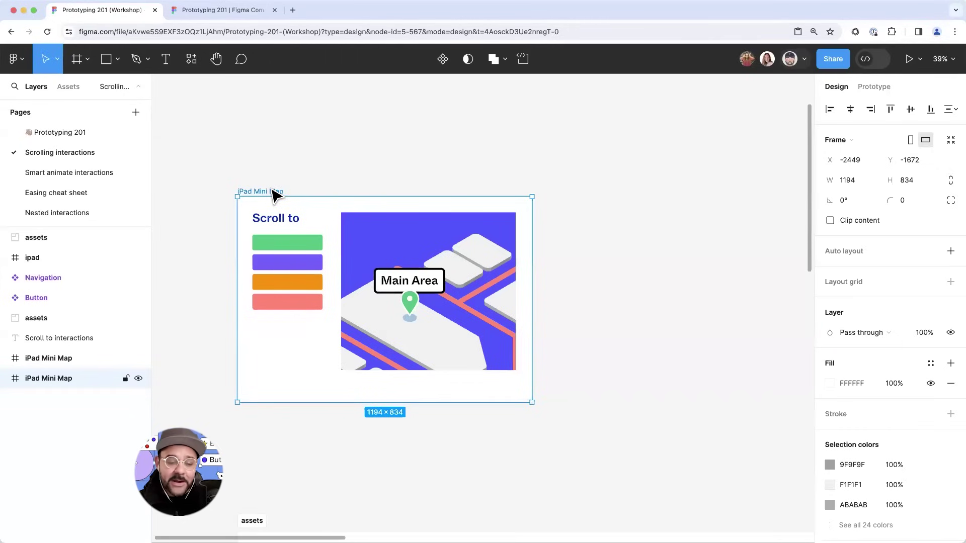
{"action": "scroll", "coordinate": [305, 167], "scroll_direction": "left", "scroll_amount": 1}
{"action": "scroll", "coordinate": [305, 167], "scroll_direction": "down", "scroll_amount": 1}
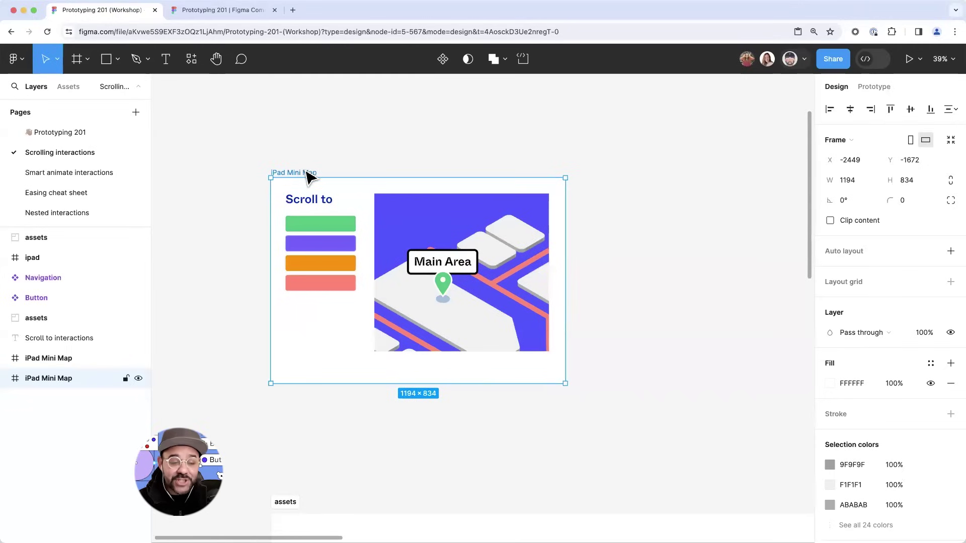
{"action": "key", "text": "shift+space"}
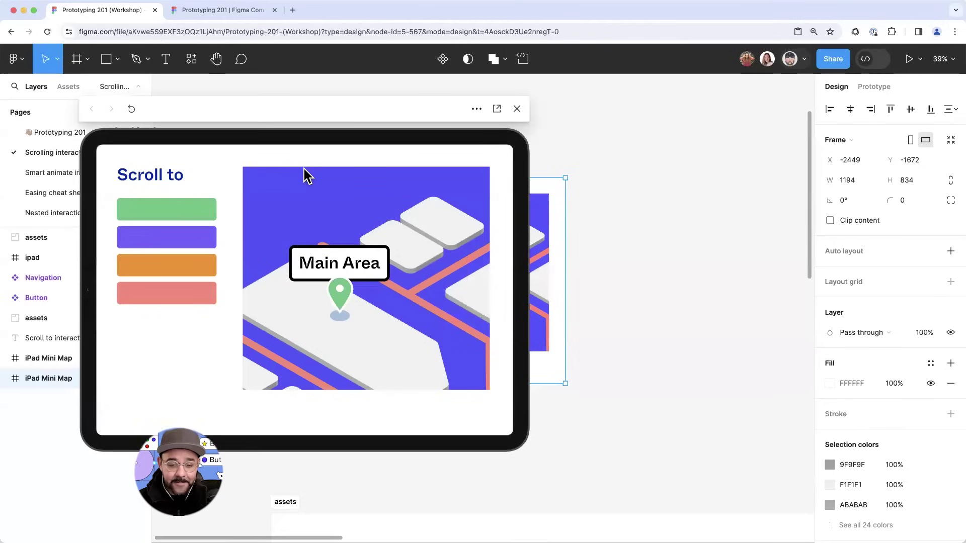
{"action": "left_click_drag", "start_coordinate": [370, 120], "coordinate": [416, 116]}
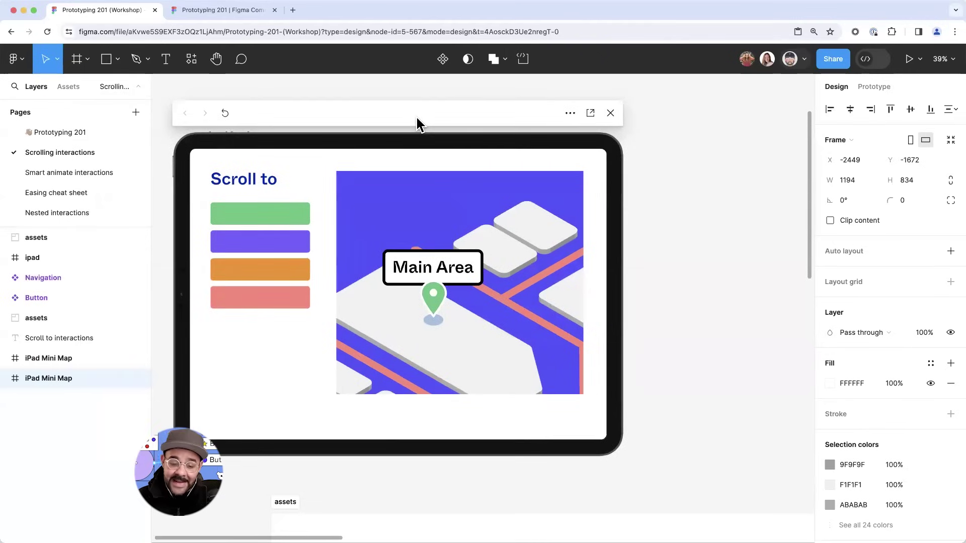
- Test the green, purple, orange and red Scroll to buttons in the map preview, and close the preview
{"action": "left_click", "coordinate": [280, 214]}
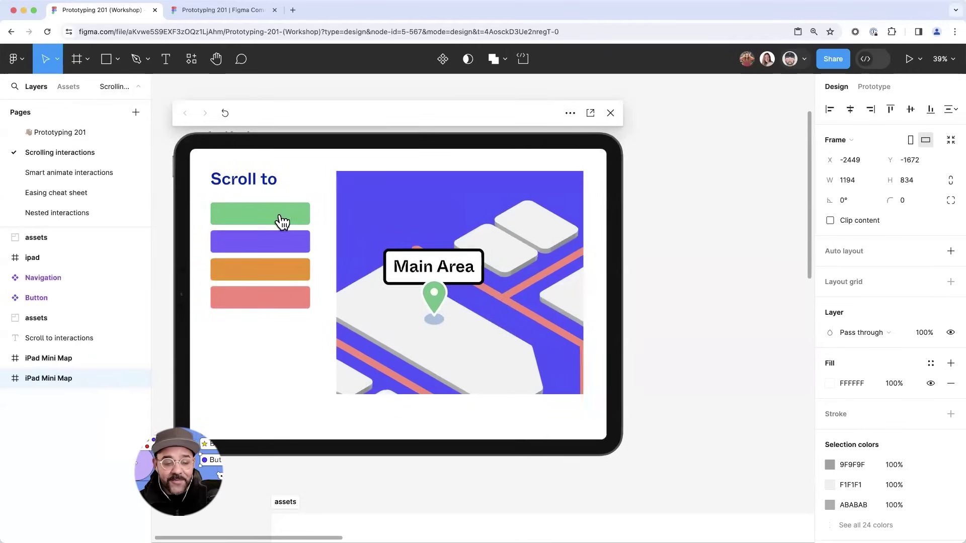
{"action": "left_click", "coordinate": [276, 247]}
{"action": "left_click", "coordinate": [276, 271]}
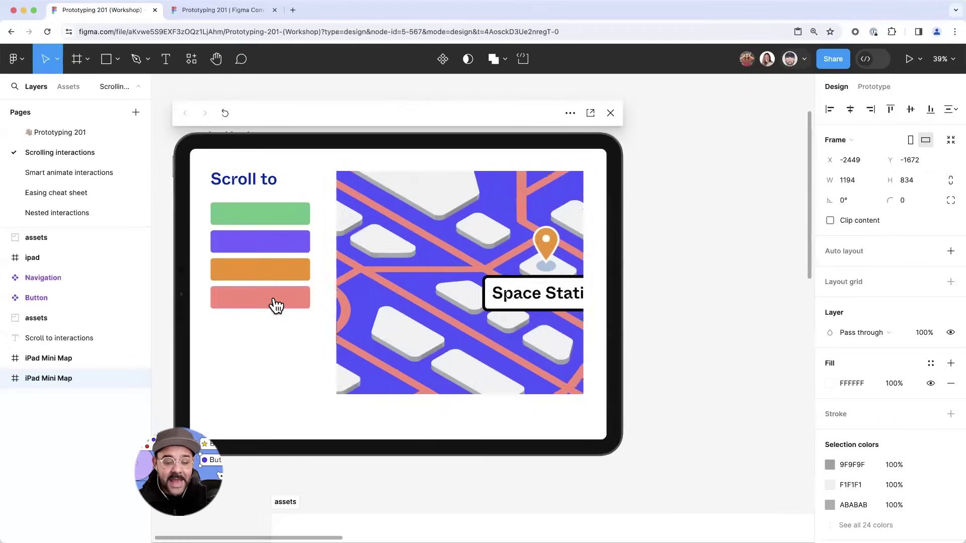
{"action": "left_click", "coordinate": [274, 304]}
{"action": "left_click", "coordinate": [274, 216]}
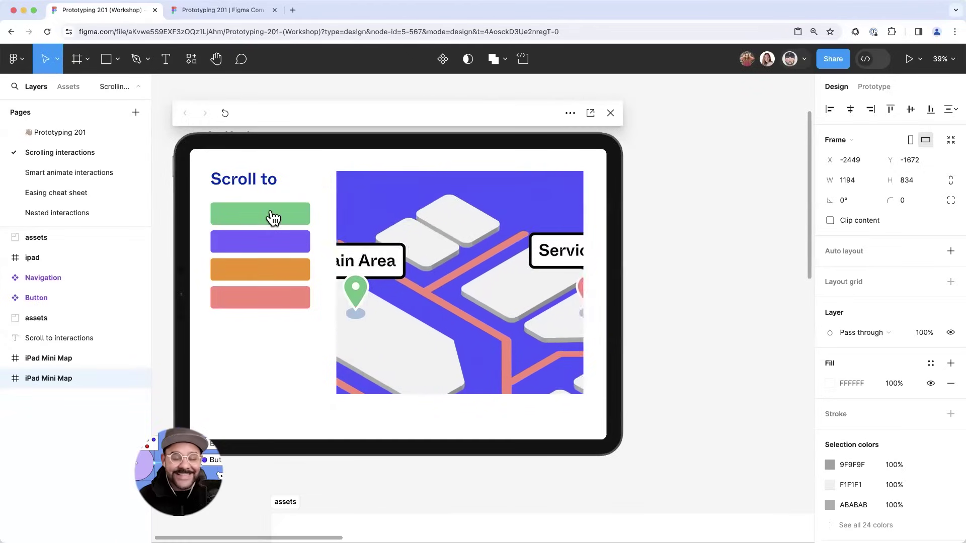
{"action": "left_click", "coordinate": [272, 240]}
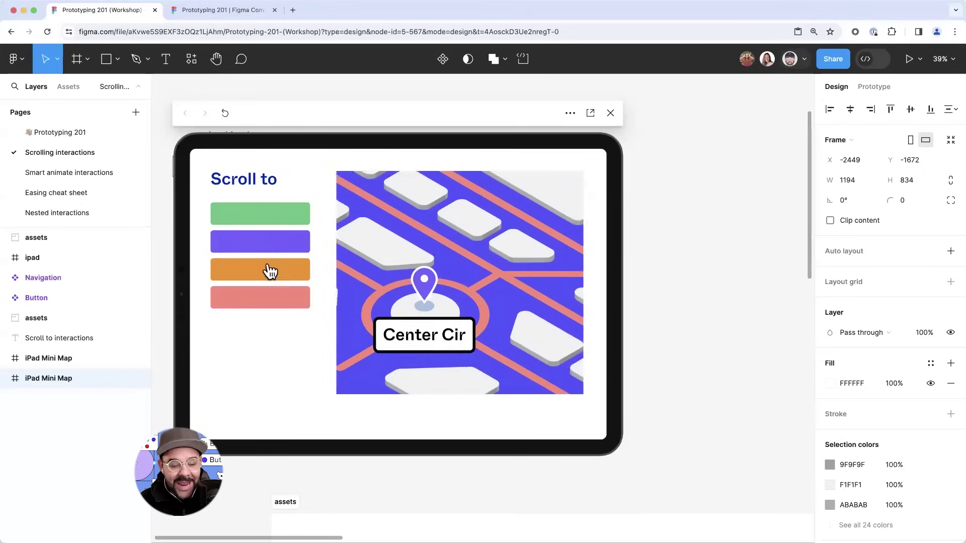
{"action": "left_click", "coordinate": [273, 286]}
{"action": "left_click", "coordinate": [266, 302]}
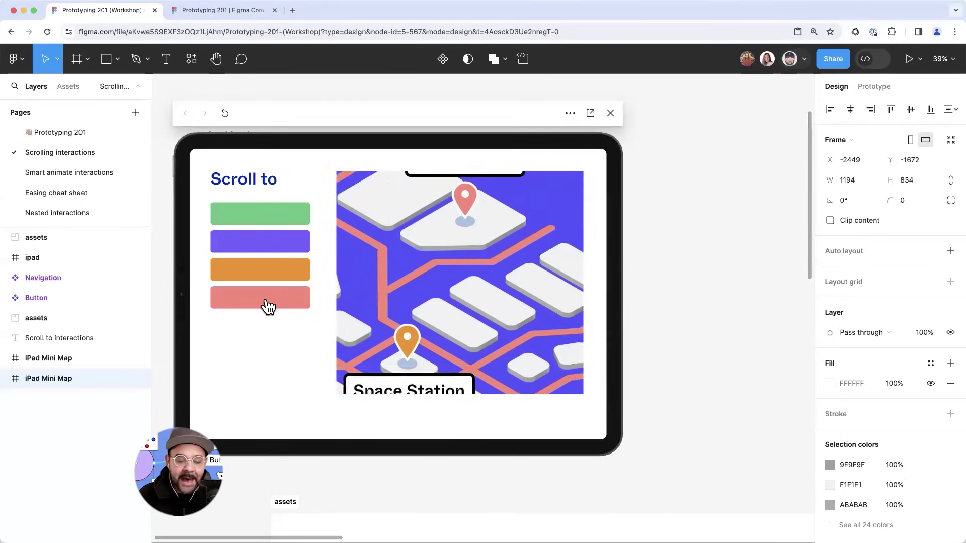
{"action": "left_click", "coordinate": [271, 240]}
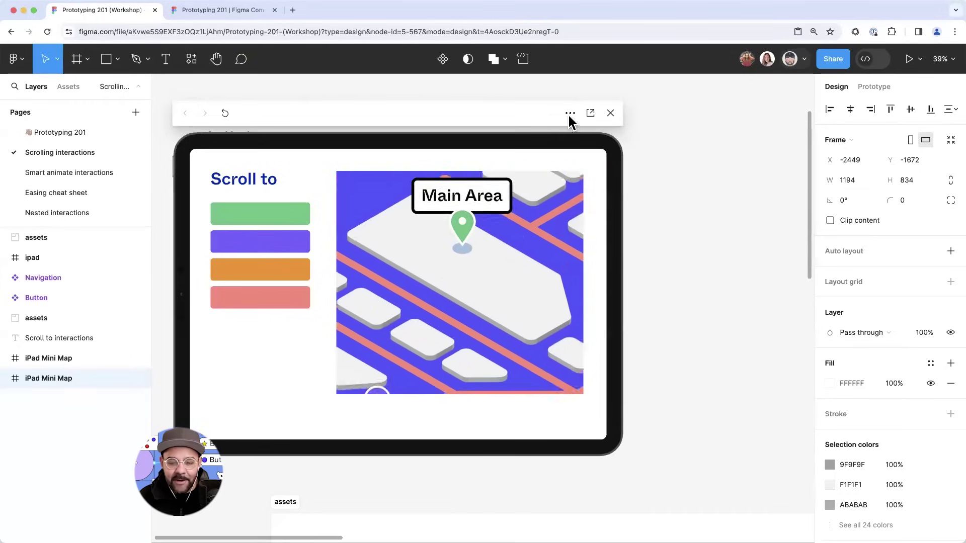
{"action": "left_click", "coordinate": [611, 114]}
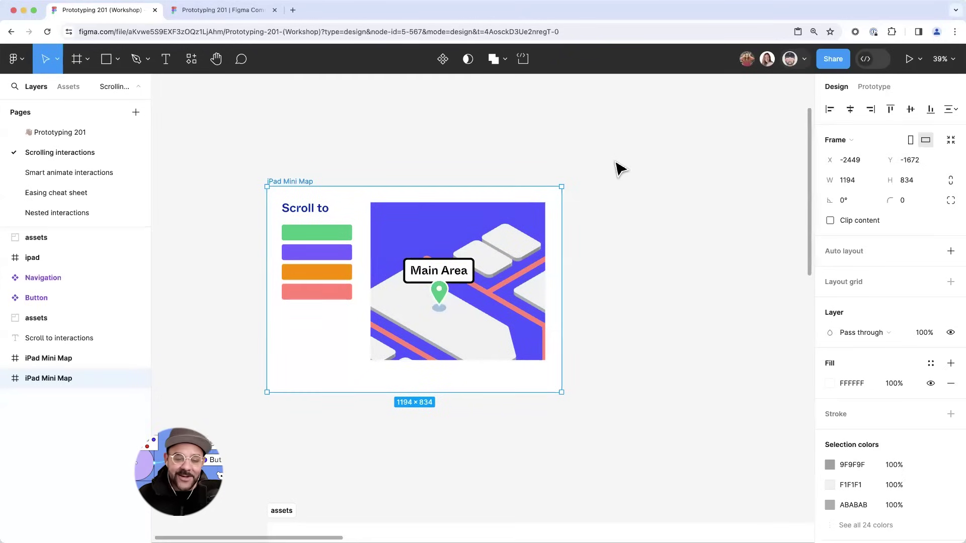
- Examine the Map component in the assets section below the map's iPad Mini Map frame
{"action": "scroll", "coordinate": [571, 147], "scroll_direction": "down", "scroll_amount": 5}
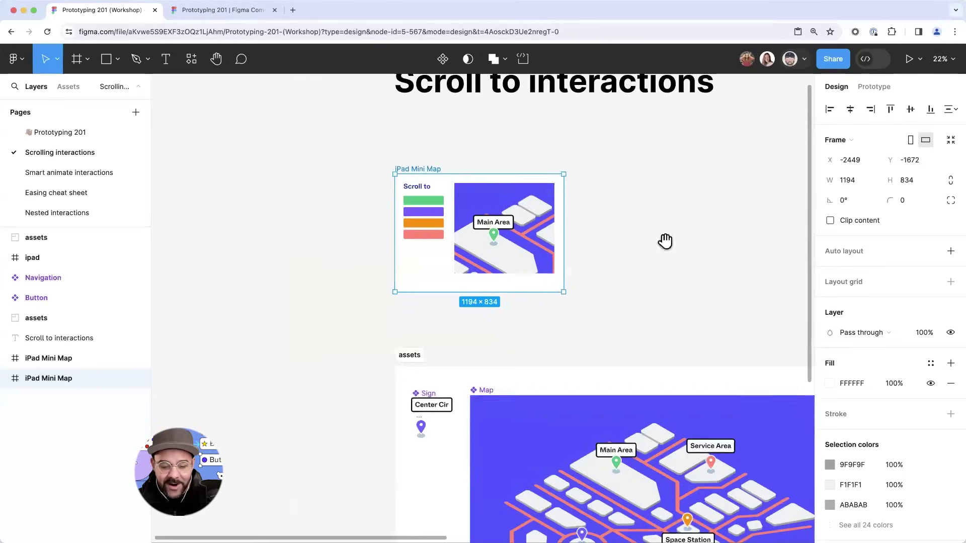
{"action": "scroll", "coordinate": [561, 194], "scroll_direction": "right", "scroll_amount": 4}
{"action": "scroll", "coordinate": [561, 193], "scroll_direction": "down", "scroll_amount": 2}
{"action": "scroll", "coordinate": [568, 207], "scroll_direction": "down", "scroll_amount": 1}
{"action": "scroll", "coordinate": [543, 191], "scroll_direction": "right", "scroll_amount": 1}
{"action": "scroll", "coordinate": [543, 191], "scroll_direction": "down", "scroll_amount": 4}
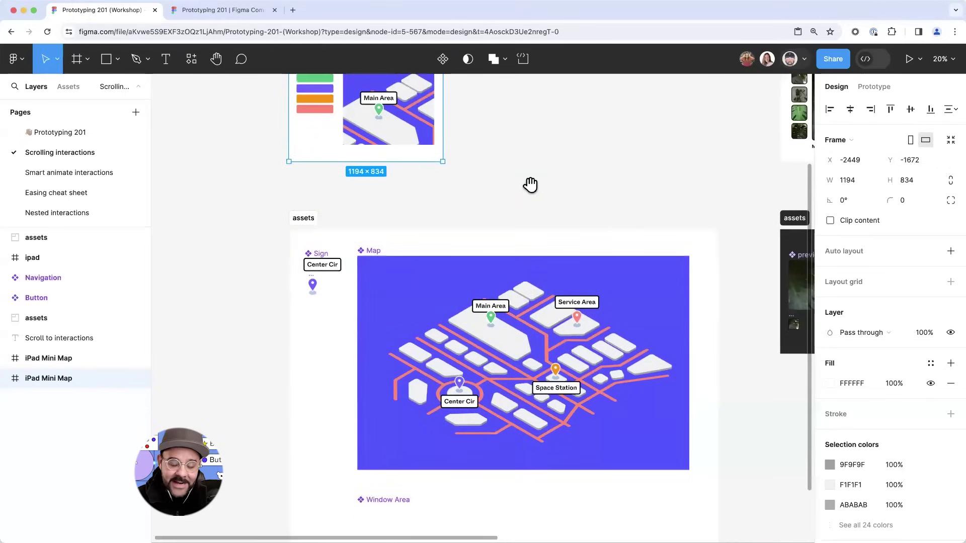
{"action": "left_click", "coordinate": [401, 281]}
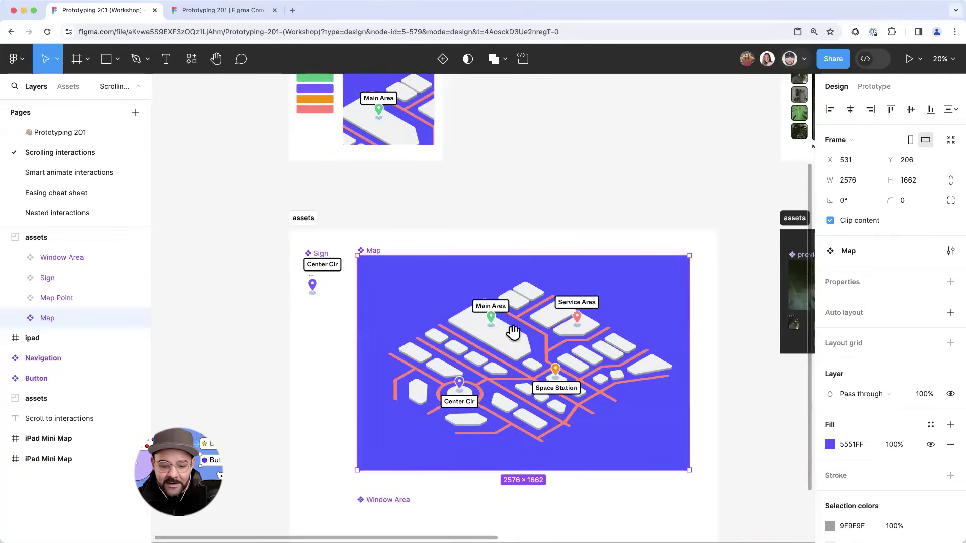
{"action": "scroll", "coordinate": [550, 345], "scroll_direction": "up", "scroll_amount": 5}
{"action": "scroll", "coordinate": [550, 345], "scroll_direction": "left", "scroll_amount": 2}
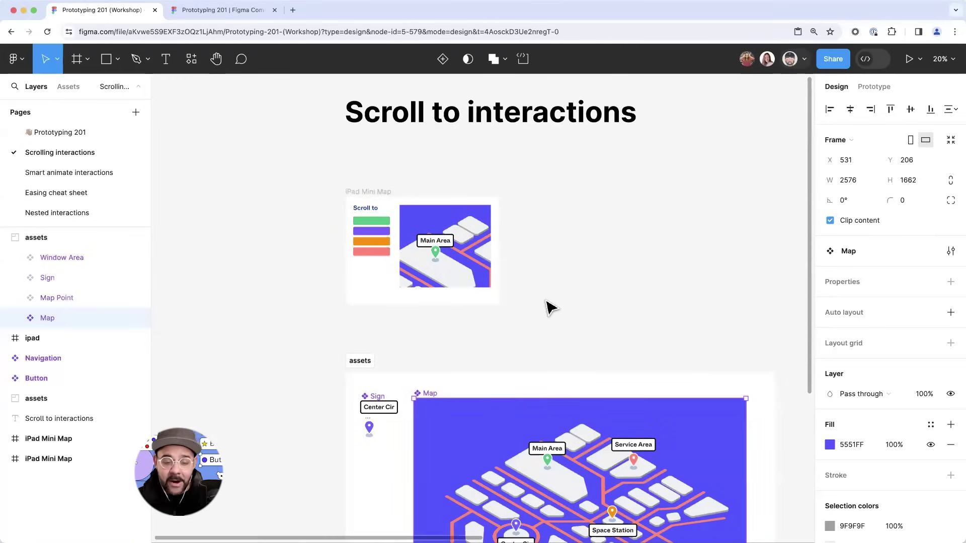
- Examine the Monstera Plant Gallery frame and the preview video assets below it, comparing them with the map example
{"action": "scroll", "coordinate": [565, 255], "scroll_direction": "up", "scroll_amount": 3}
{"action": "scroll", "coordinate": [716, 274], "scroll_direction": "right", "scroll_amount": 10}
{"action": "scroll", "coordinate": [716, 275], "scroll_direction": "down", "scroll_amount": 2}
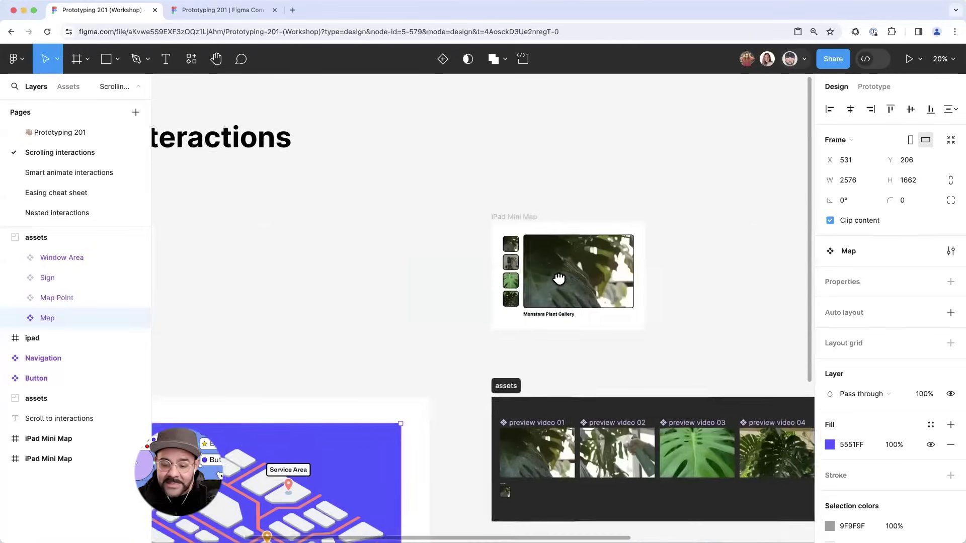
{"action": "left_click", "coordinate": [393, 180]}
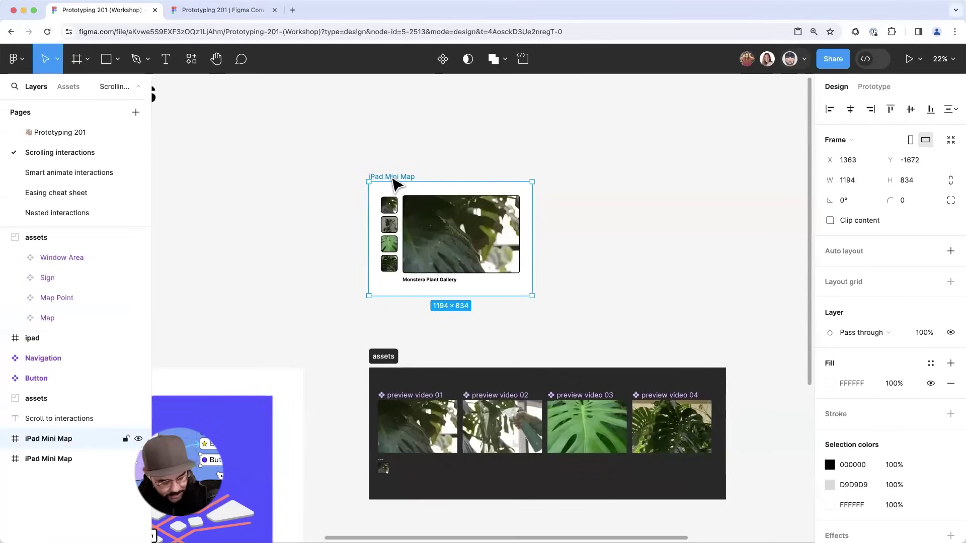
{"action": "scroll", "coordinate": [405, 168], "scroll_direction": "up", "scroll_amount": 5}
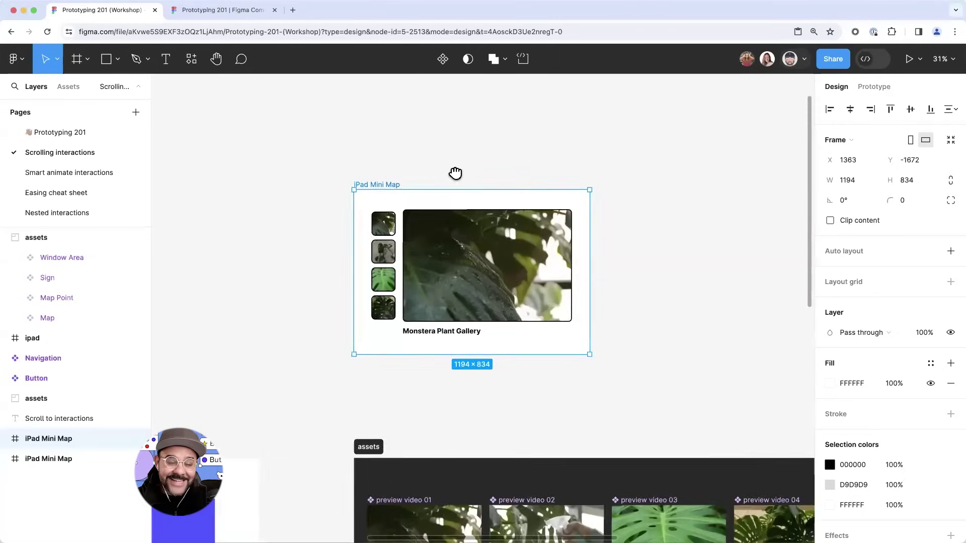
{"action": "scroll", "coordinate": [410, 143], "scroll_direction": "right", "scroll_amount": 1}
{"action": "scroll", "coordinate": [410, 143], "scroll_direction": "down", "scroll_amount": 1}
{"action": "scroll", "coordinate": [412, 149], "scroll_direction": "down", "scroll_amount": 5}
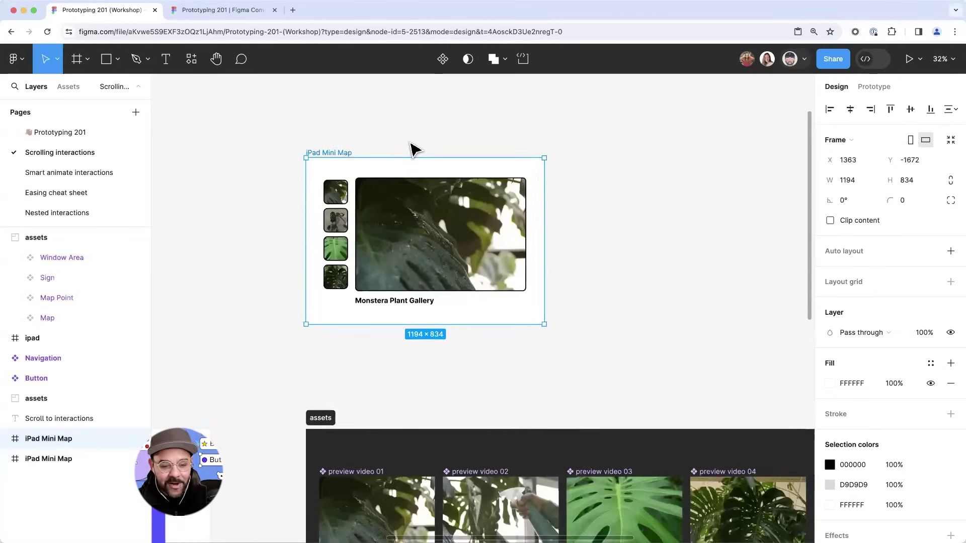
{"action": "scroll", "coordinate": [460, 233], "scroll_direction": "left", "scroll_amount": 3}
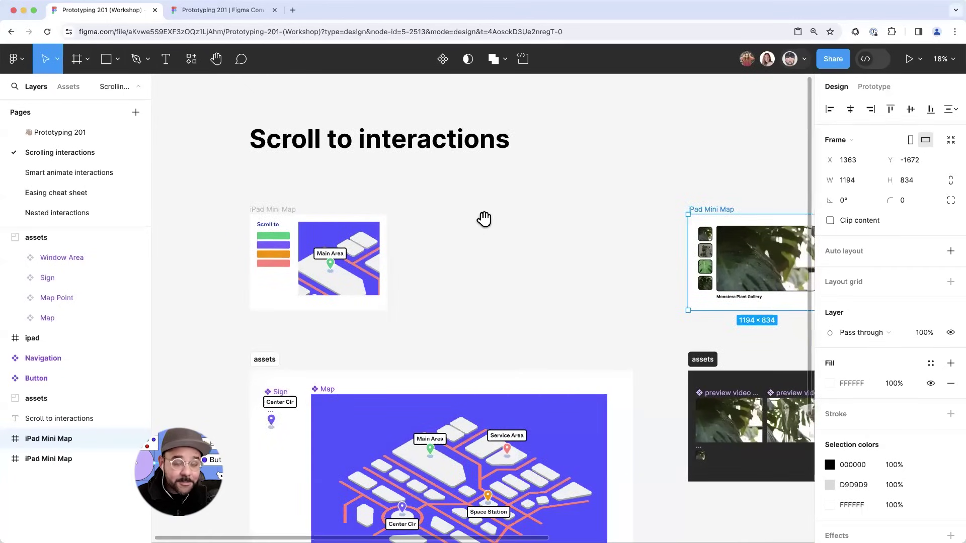
{"action": "scroll", "coordinate": [453, 257], "scroll_direction": "right", "scroll_amount": 3}
{"action": "left_click_drag", "start_coordinate": [560, 268], "coordinate": [581, 224]}
{"action": "scroll", "coordinate": [552, 230], "scroll_direction": "down", "scroll_amount": 2}
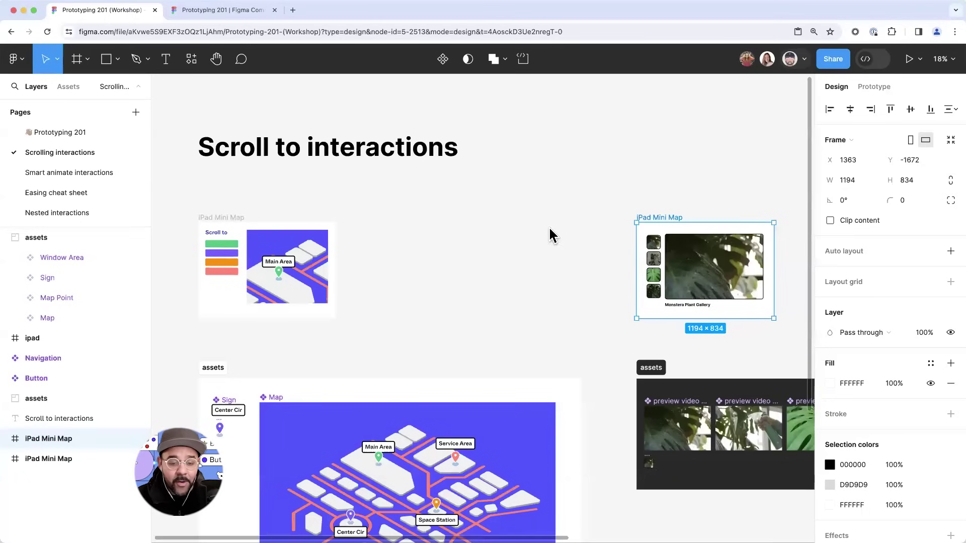
{"action": "left_click", "coordinate": [543, 229]}
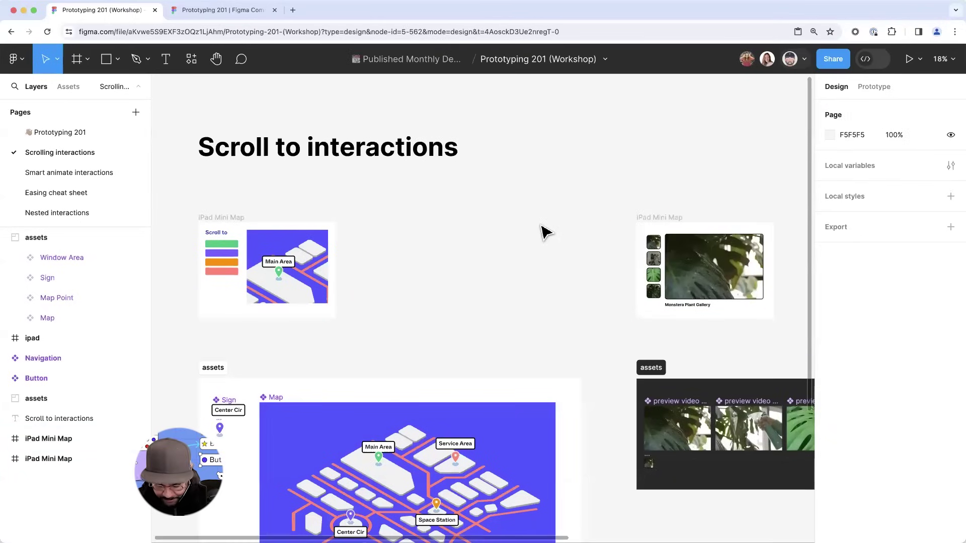
- Look at the Prototyping 201 page and return to the Scrolling interactions page
{"action": "key", "text": "Page_Up"}
{"action": "key", "text": "Page_Down"}
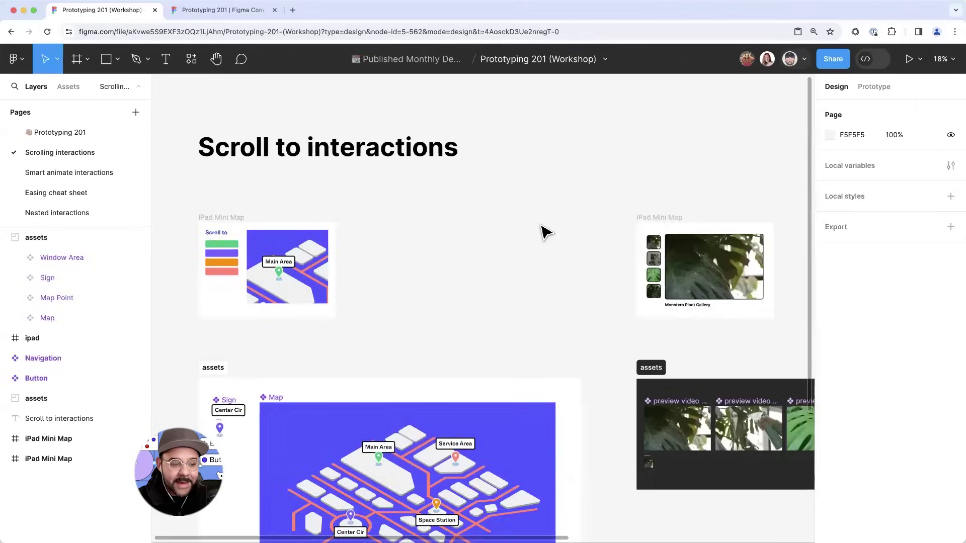
{"action": "key", "text": "Page_Down"}
{"action": "key", "text": "Page_Down"}
{"action": "key", "text": "Page_Up"}
{"action": "key", "text": "Page_Up"}
{"action": "key", "text": "Page_Up"}
{"action": "key", "text": "Page_Down"}
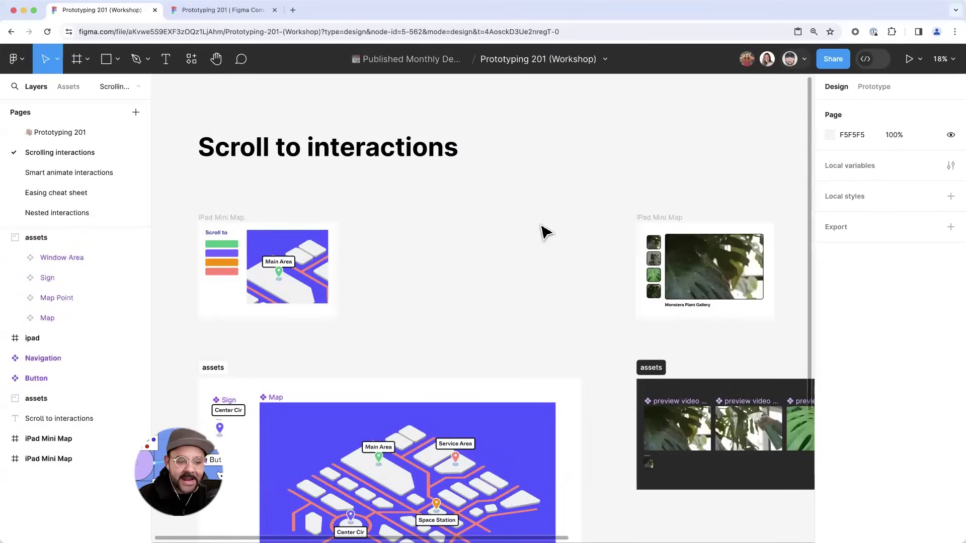
{"action": "left_click", "coordinate": [99, 135]}
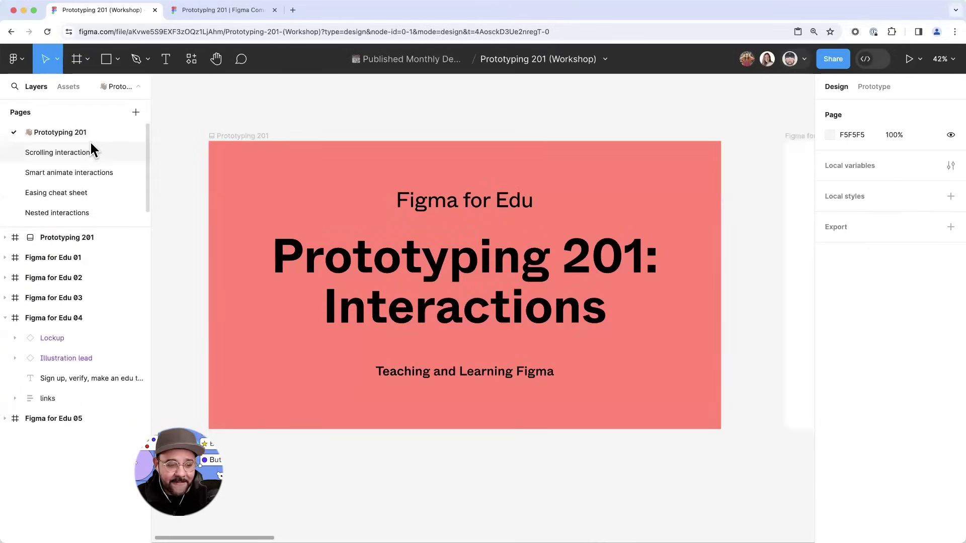
{"action": "left_click", "coordinate": [93, 151]}
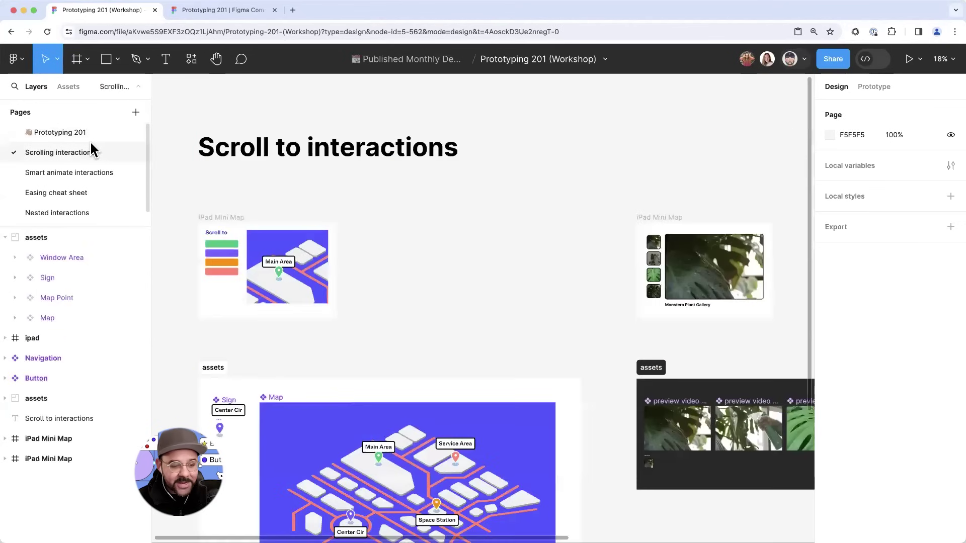
- Open an inline preview of the iPad Mini Map frame that contains the Monstera Plant Gallery
{"action": "left_click_drag", "start_coordinate": [296, 201], "coordinate": [377, 241]}
{"action": "scroll", "coordinate": [513, 195], "scroll_direction": "right", "scroll_amount": 3}
{"action": "scroll", "coordinate": [514, 194], "scroll_direction": "down", "scroll_amount": 3}
{"action": "scroll", "coordinate": [560, 228], "scroll_direction": "up", "scroll_amount": 5}
{"action": "left_click", "coordinate": [303, 141]}
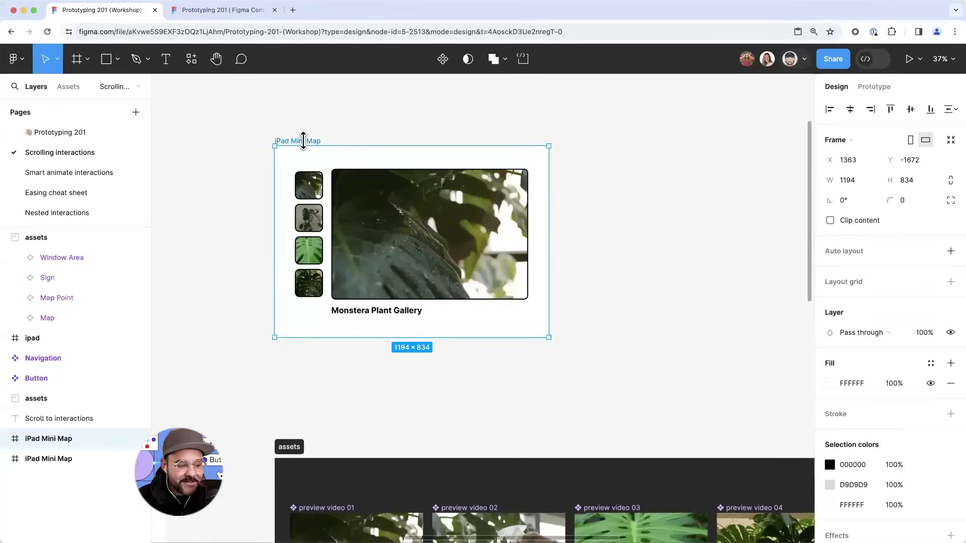
{"action": "key", "text": "shift+space"}
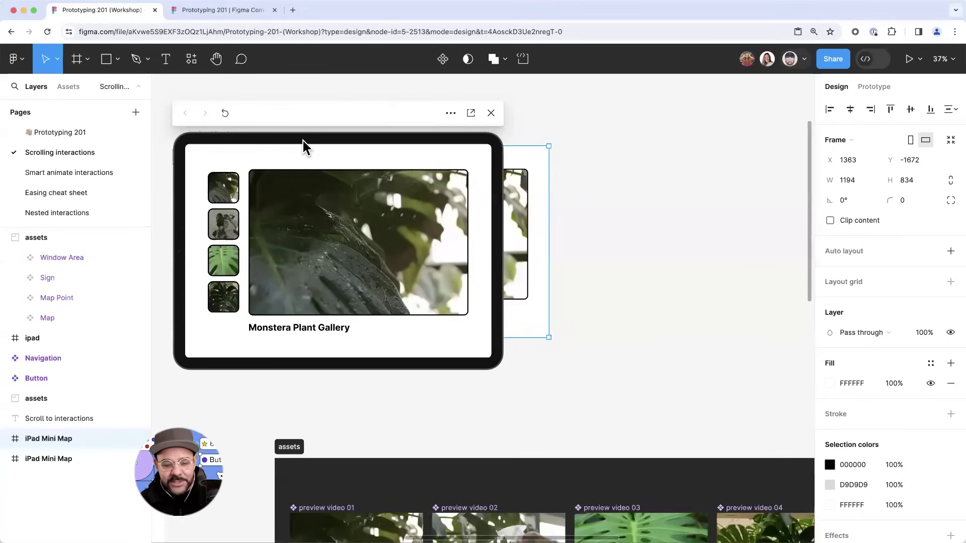
- Test all four thumbnails in the plant gallery preview, close the preview and clear the selection
{"action": "left_click", "coordinate": [224, 223]}
{"action": "left_click", "coordinate": [229, 262]}
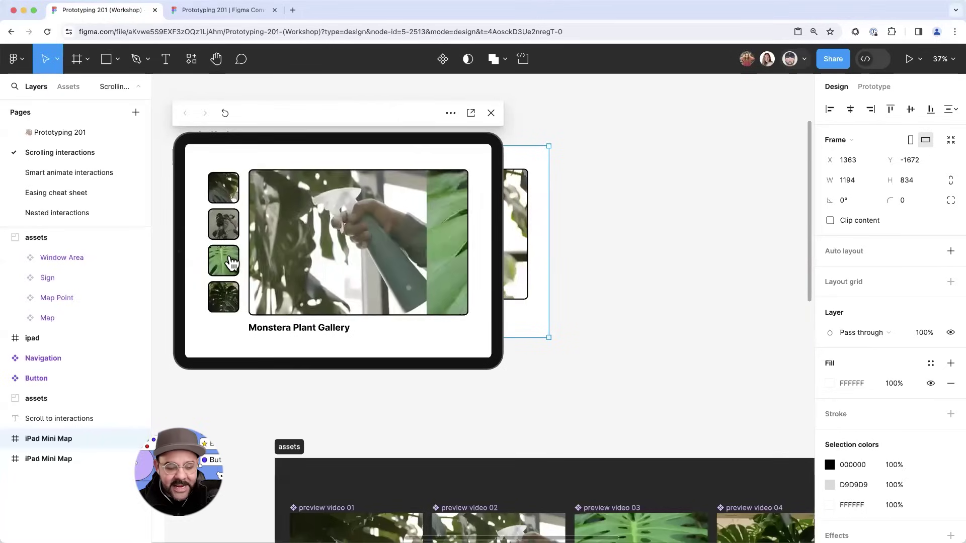
{"action": "left_click", "coordinate": [224, 299]}
{"action": "left_click", "coordinate": [225, 267]}
{"action": "left_click", "coordinate": [225, 232]}
{"action": "left_click", "coordinate": [223, 205]}
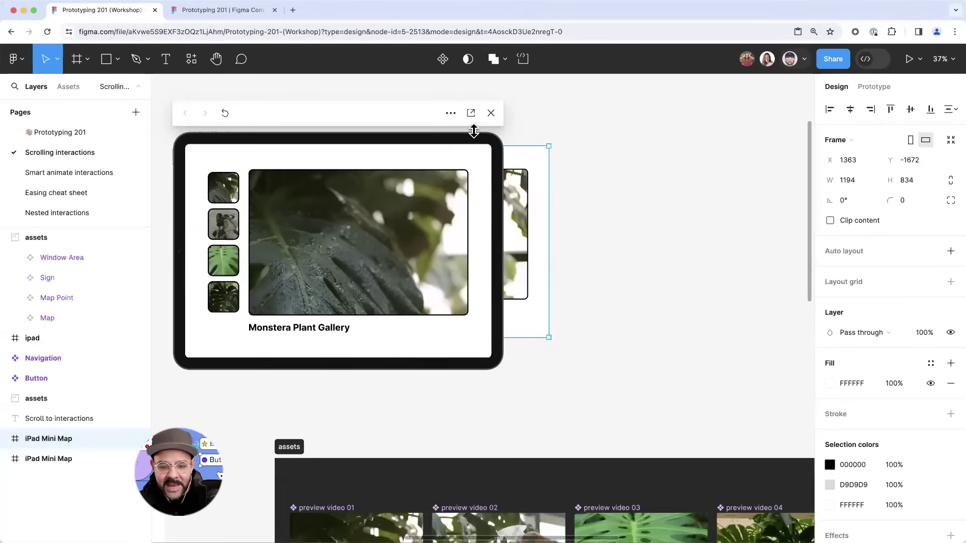
{"action": "left_click", "coordinate": [491, 113]}
{"action": "left_click", "coordinate": [619, 160]}
- Draw a frame about 979 × 610 on the empty canvas left of the map example and shift it slightly upward
{"action": "scroll", "coordinate": [620, 160], "scroll_direction": "down", "scroll_amount": 3}
{"action": "scroll", "coordinate": [296, 217], "scroll_direction": "down", "scroll_amount": 2}
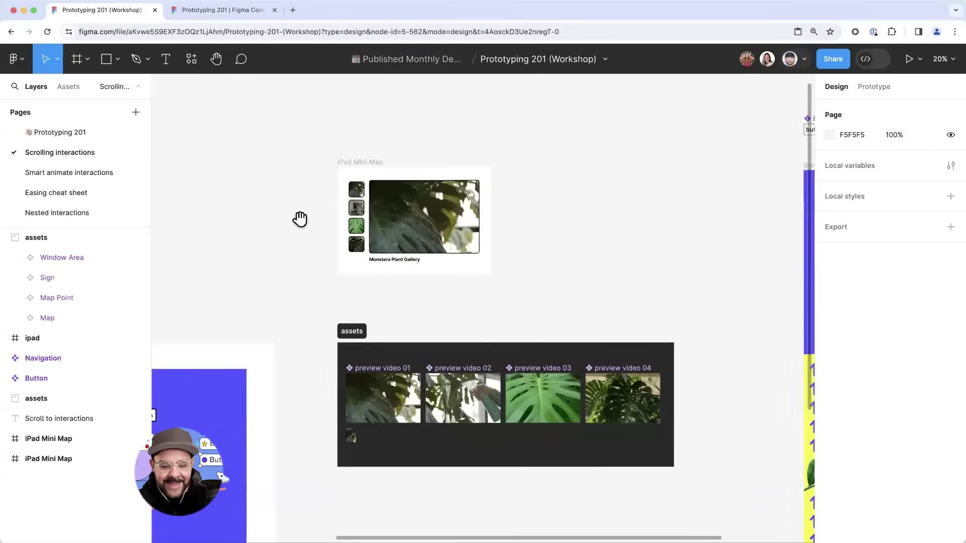
{"action": "left_click_drag", "start_coordinate": [300, 219], "coordinate": [476, 226]}
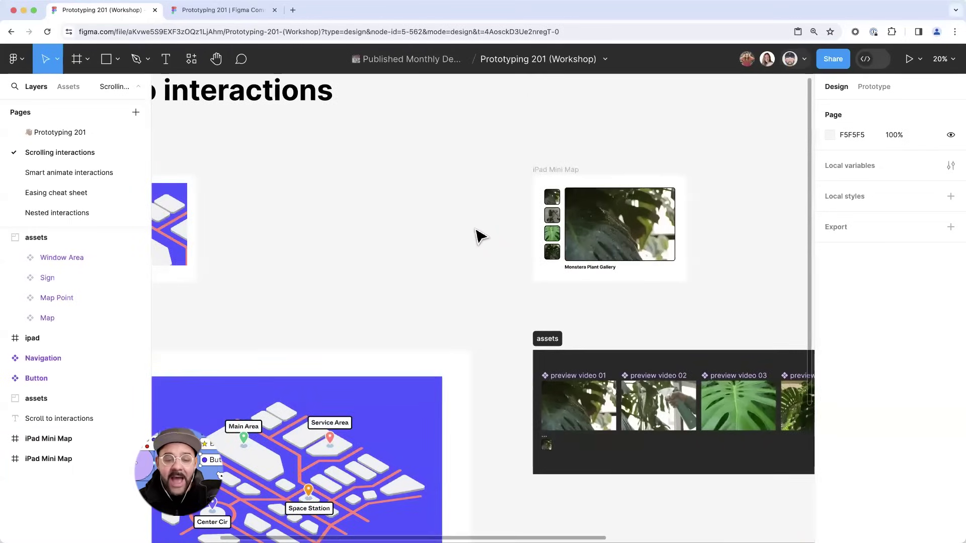
{"action": "scroll", "coordinate": [480, 236], "scroll_direction": "left", "scroll_amount": 10}
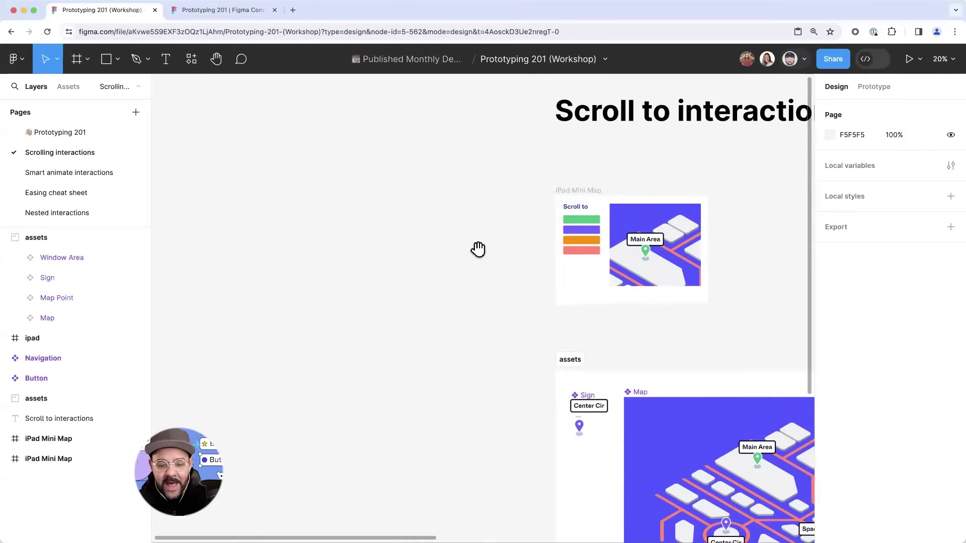
{"action": "scroll", "coordinate": [478, 249], "scroll_direction": "up", "scroll_amount": 3}
{"action": "scroll", "coordinate": [456, 244], "scroll_direction": "left", "scroll_amount": 10}
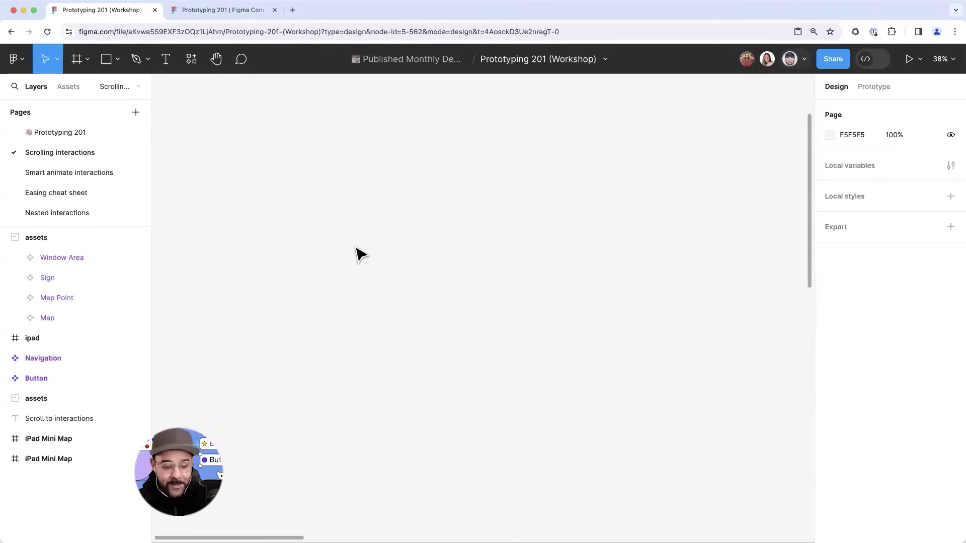
{"action": "key", "text": "f"}
{"action": "mouse_move", "coordinate": [306, 201]}
{"action": "left_mouse_down"}
{"action": "mouse_move", "coordinate": [500, 332]}
{"action": "mouse_move", "coordinate": [540, 346]}
{"action": "left_mouse_up"}
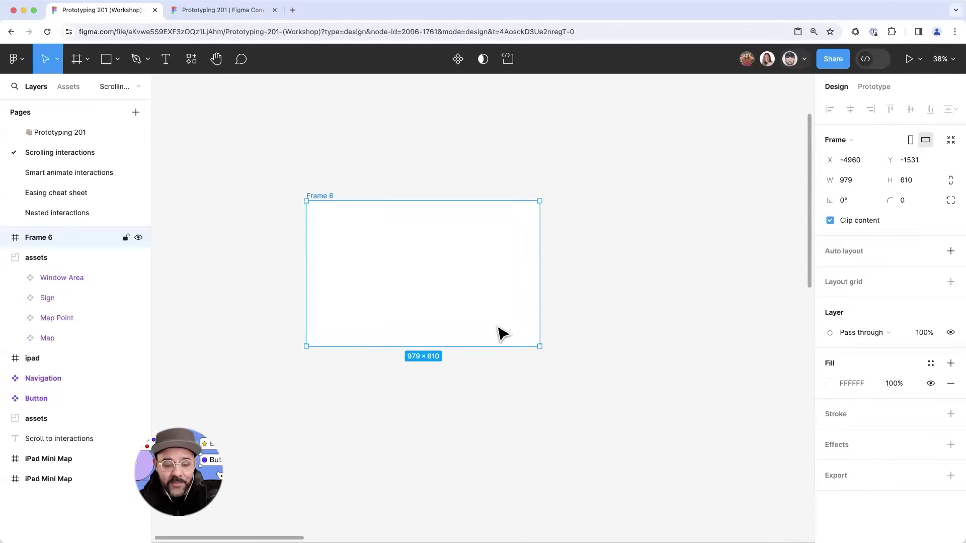
{"action": "left_click", "coordinate": [616, 327]}
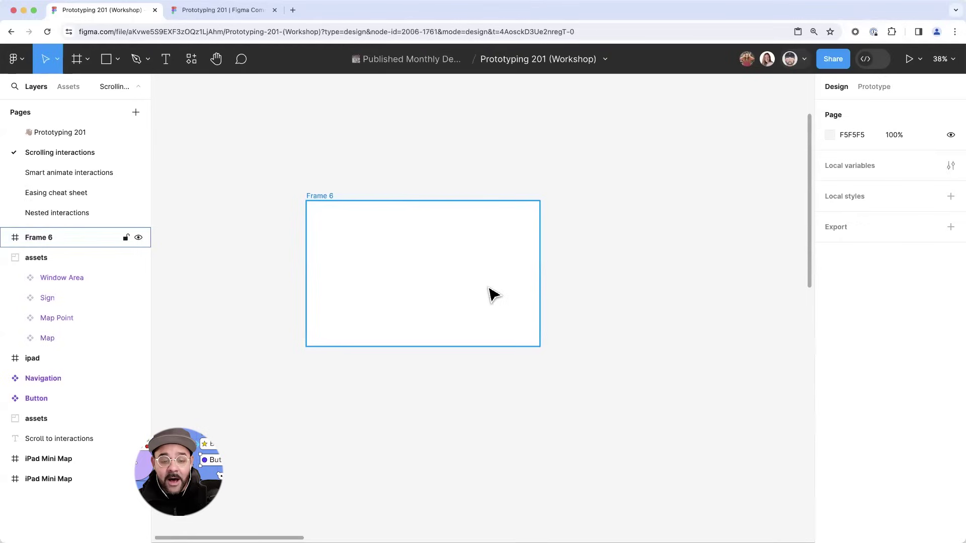
{"action": "left_click", "coordinate": [489, 290]}
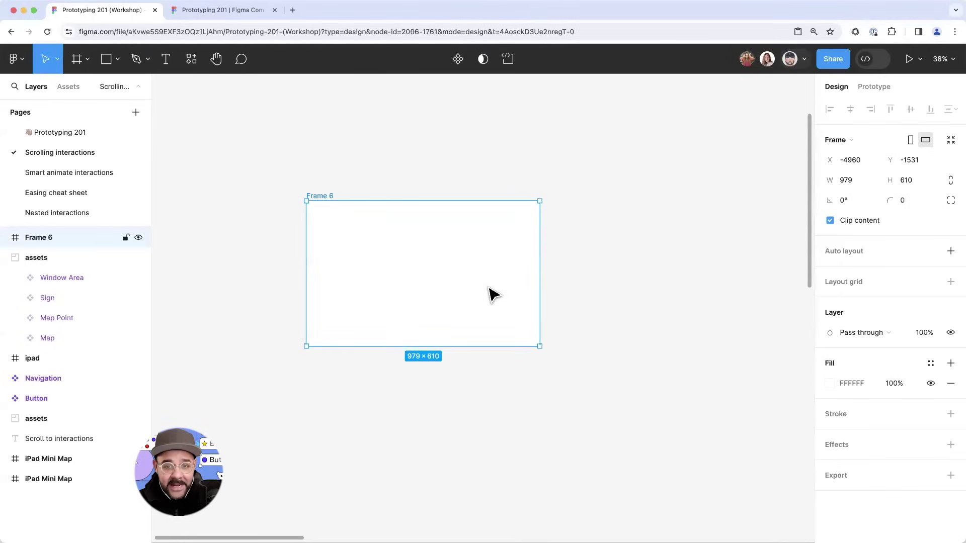
{"action": "left_click_drag", "start_coordinate": [465, 294], "coordinate": [478, 261]}
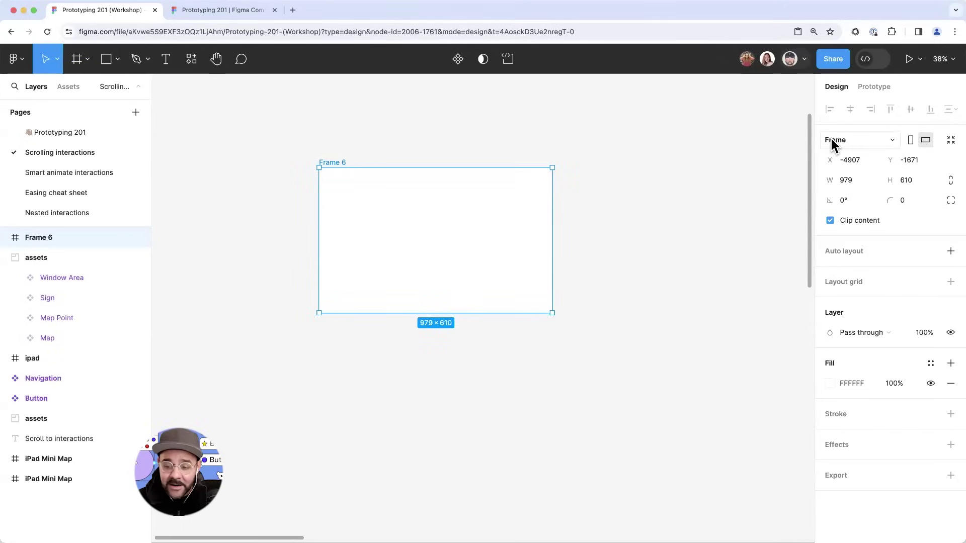
- Resize the new frame with the iPad Pro 11" preset and switch it to landscape orientation
{"action": "left_click", "coordinate": [703, 29]}
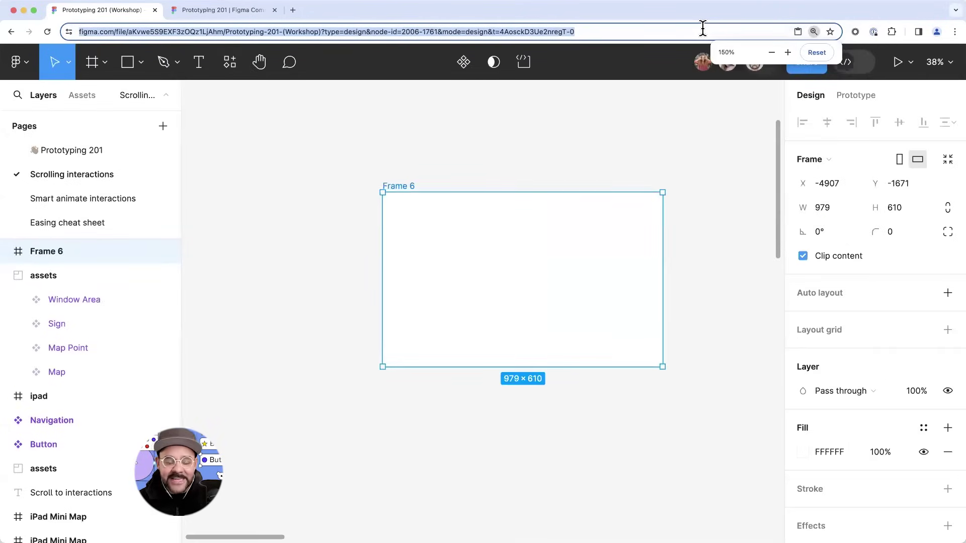
{"action": "left_click", "coordinate": [698, 169]}
{"action": "scroll", "coordinate": [441, 228], "scroll_direction": "right", "scroll_amount": 2}
{"action": "left_click", "coordinate": [437, 229]}
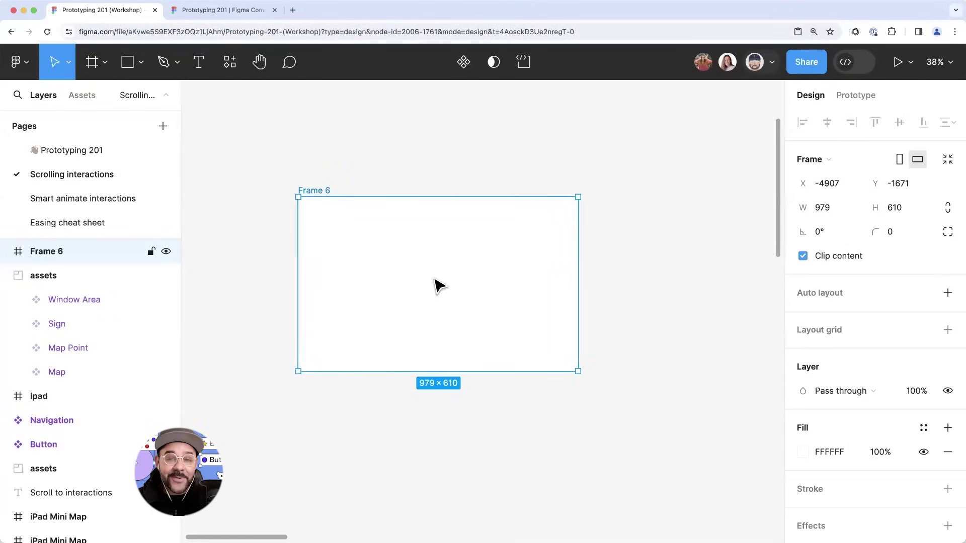
{"action": "left_click", "coordinate": [825, 160]}
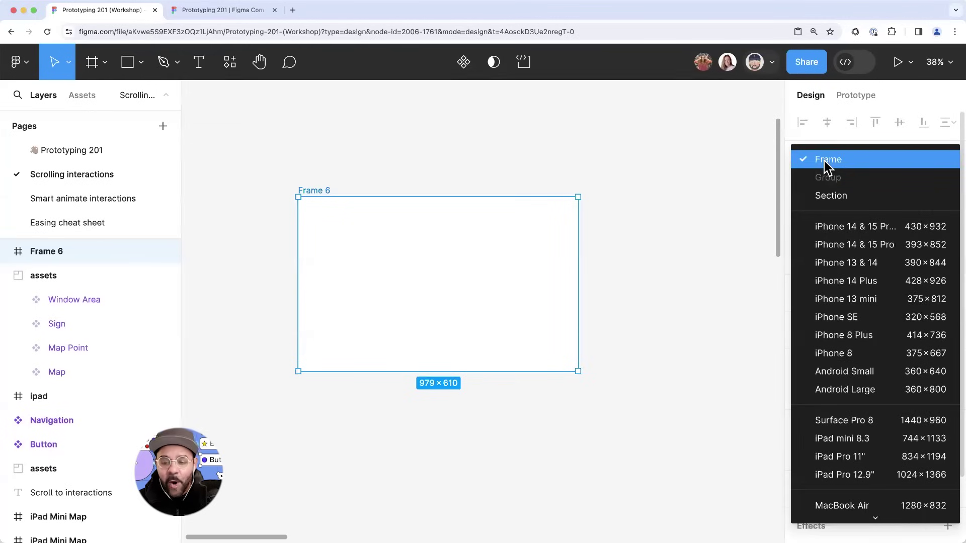
{"action": "left_click", "coordinate": [863, 458]}
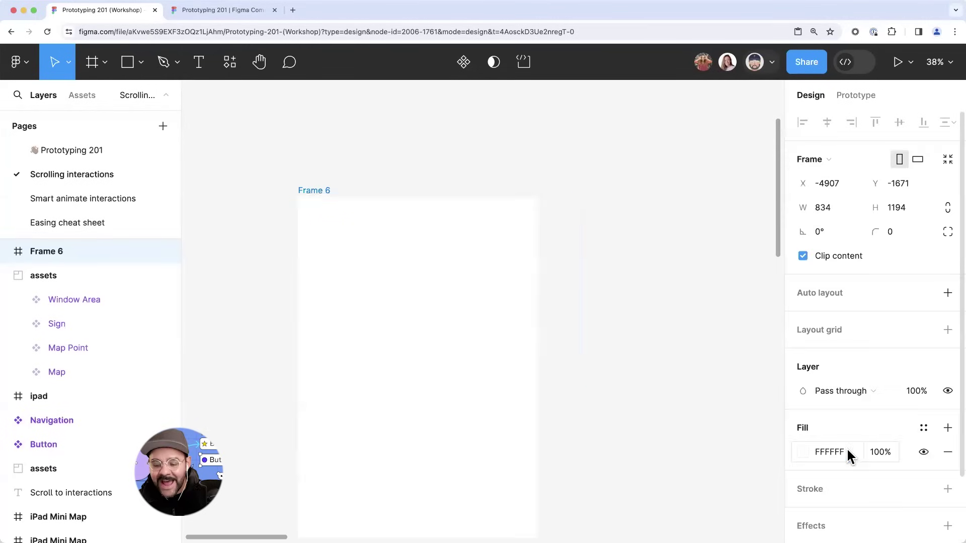
{"action": "scroll", "coordinate": [511, 296], "scroll_direction": "down", "scroll_amount": 3}
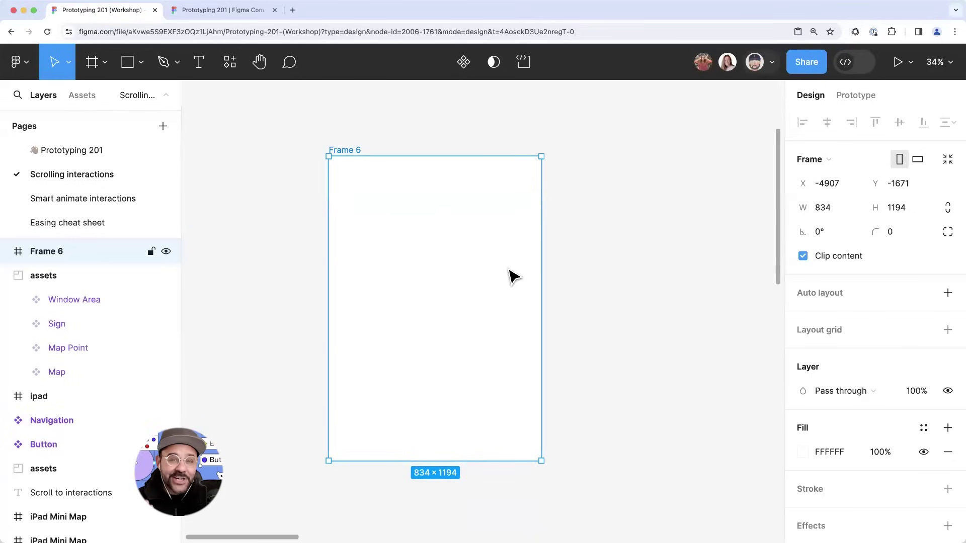
{"action": "left_click", "coordinate": [919, 161]}
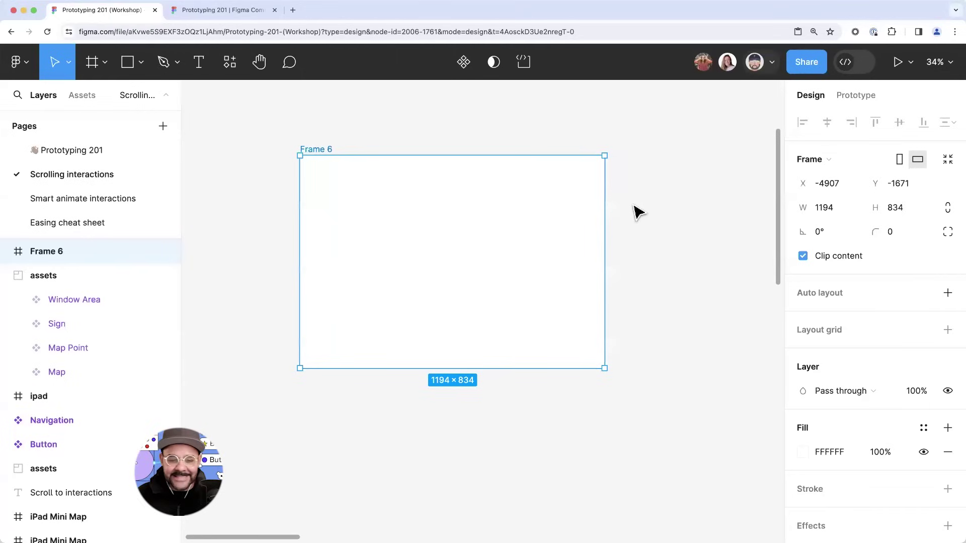
- Rename the landscape iPad frame "Live example" and deselect it
{"action": "double_click", "coordinate": [314, 150]}
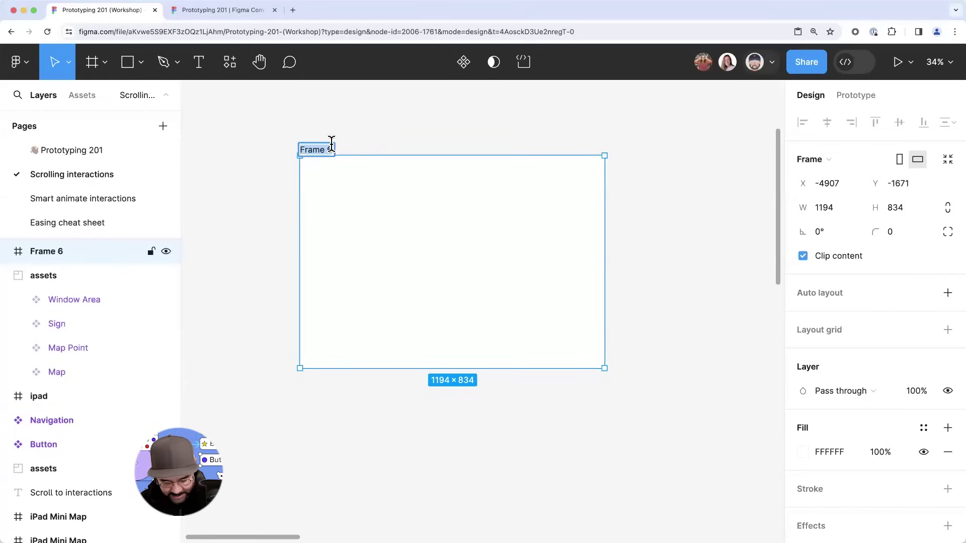
{"action": "type", "text": "Live example"}
{"action": "key", "text": "Return"}
{"action": "left_click", "coordinate": [399, 117]}
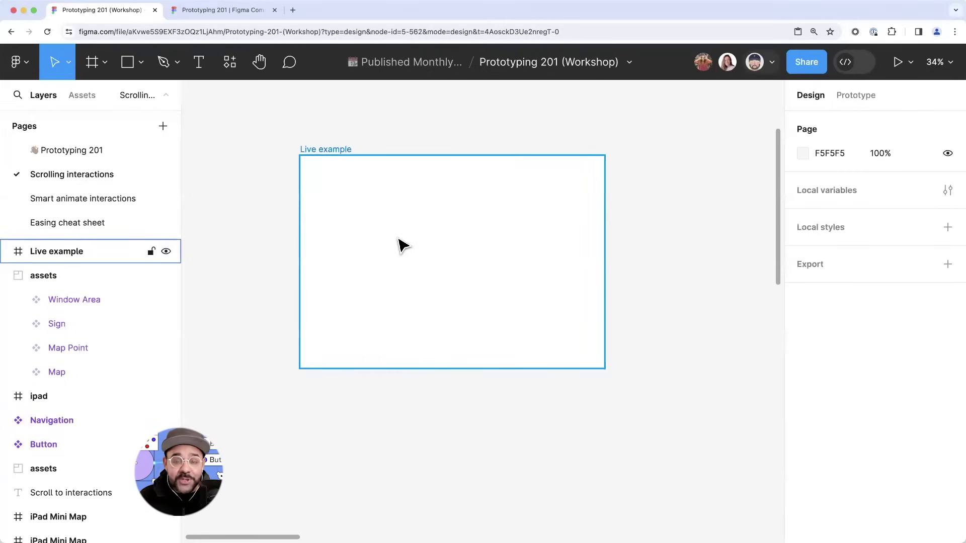
{"action": "key", "text": "f"}
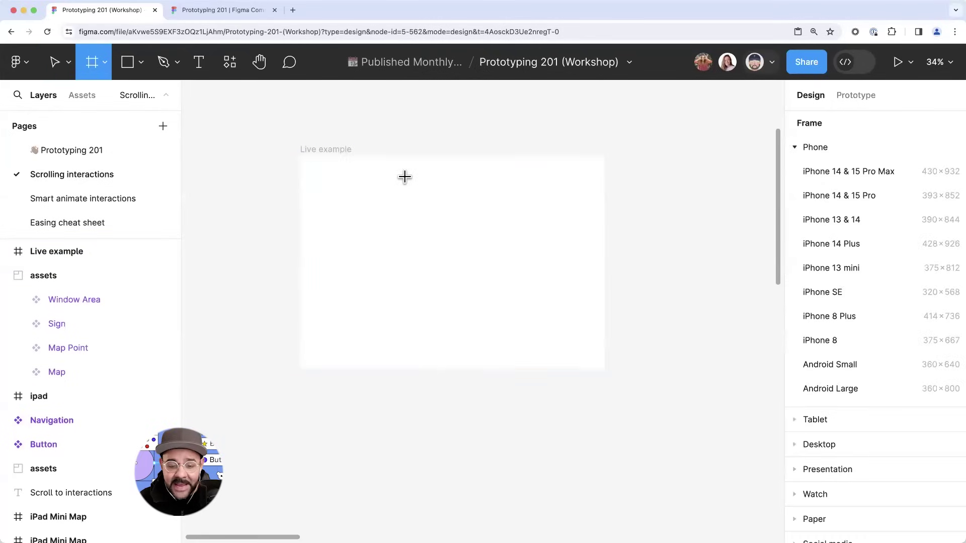
{"action": "left_click_drag", "start_coordinate": [405, 175], "coordinate": [585, 354]}
{"action": "key", "text": "Delete"}
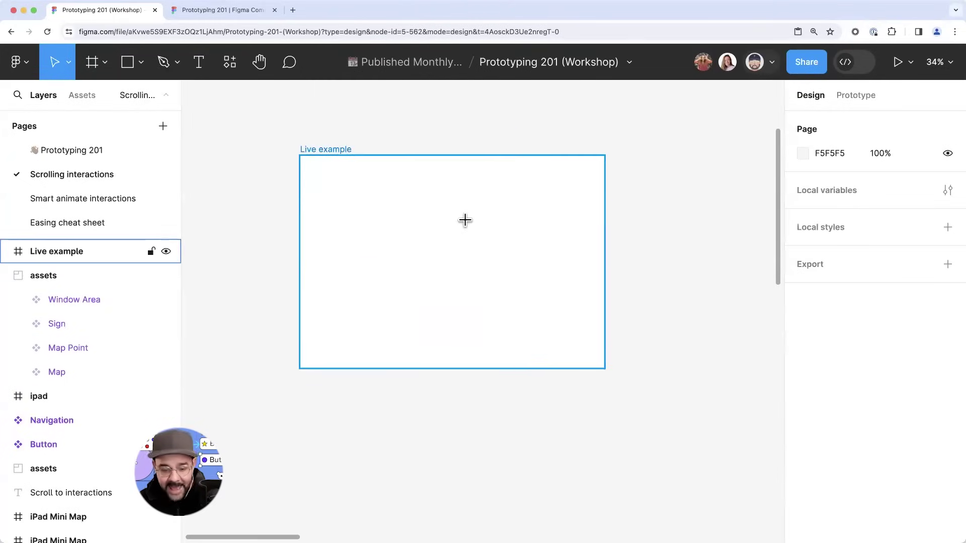
- Draw a frame about 663 × 690 inside the Live example frame and move it out onto the canvas below
{"action": "key", "text": "f"}
{"action": "left_click_drag", "start_coordinate": [420, 176], "coordinate": [589, 351]}
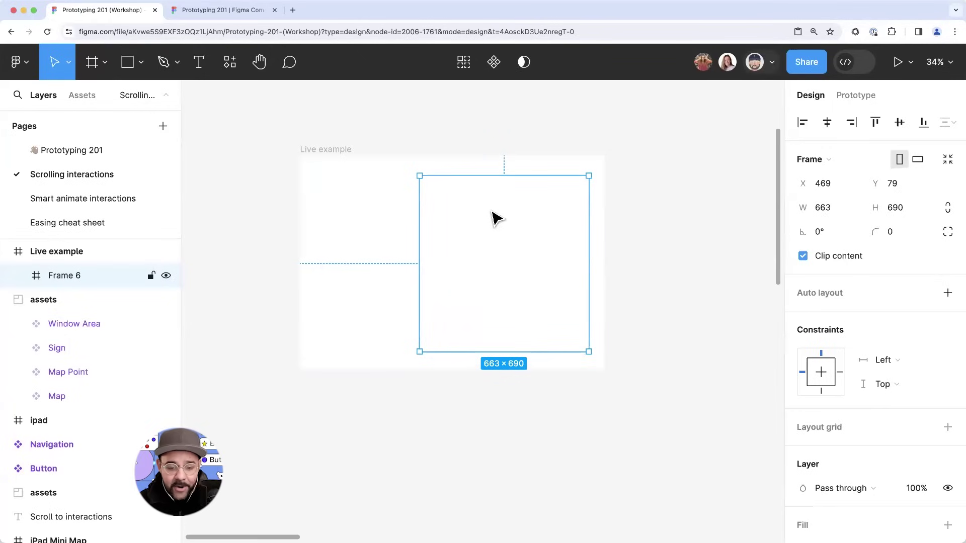
{"action": "left_click_drag", "start_coordinate": [483, 216], "coordinate": [379, 440]}
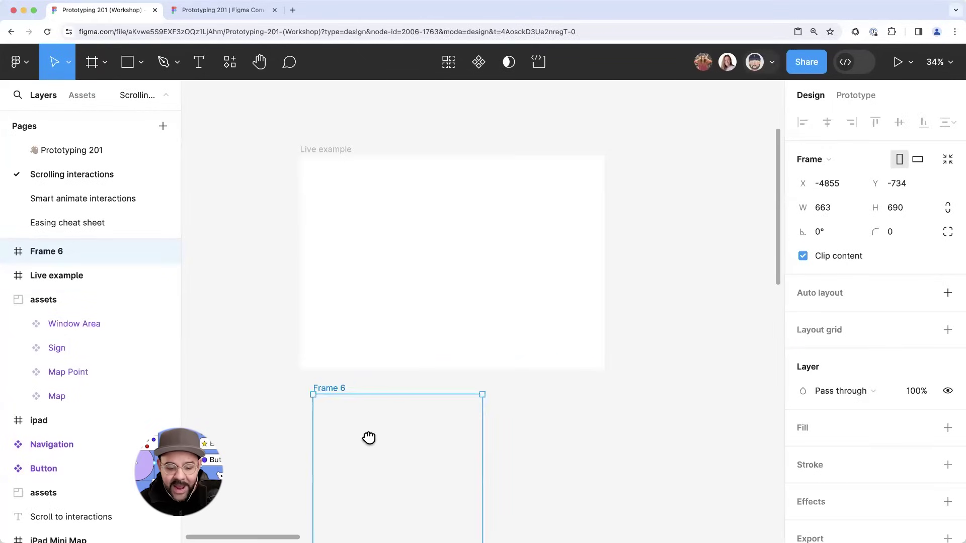
- Position the new frame below the Live example frame at X -4907, Y -713 and give it a white FFFFFF fill
{"action": "scroll", "coordinate": [366, 437], "scroll_direction": "down", "scroll_amount": 5}
{"action": "left_click_drag", "start_coordinate": [443, 348], "coordinate": [425, 339]}
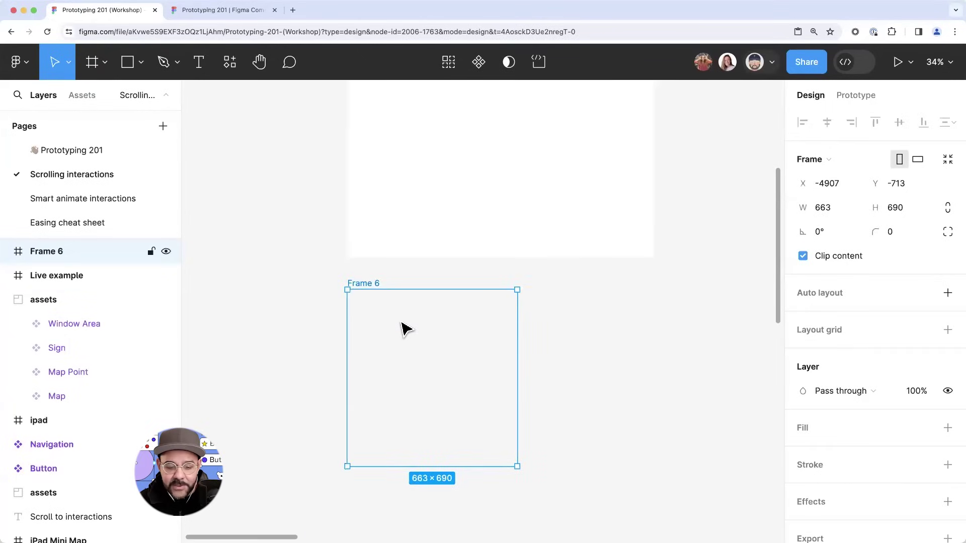
{"action": "left_click", "coordinate": [803, 433]}
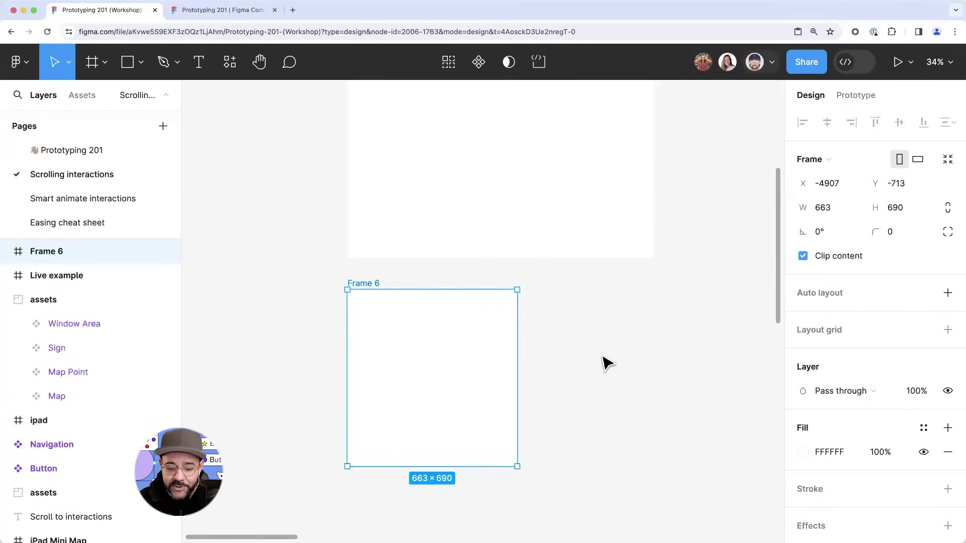
- Rename the white frame below Live example as "map" and deselect it
{"action": "double_click", "coordinate": [369, 284]}
{"action": "type", "text": "map"}
{"action": "key", "text": "Return"}
{"action": "left_click", "coordinate": [552, 281]}
{"action": "left_click_drag", "start_coordinate": [552, 280], "coordinate": [503, 375]}
- Move the map frame closer beneath the Live example frame and change its fill to grey BDBABA
{"action": "left_click", "coordinate": [403, 271]}
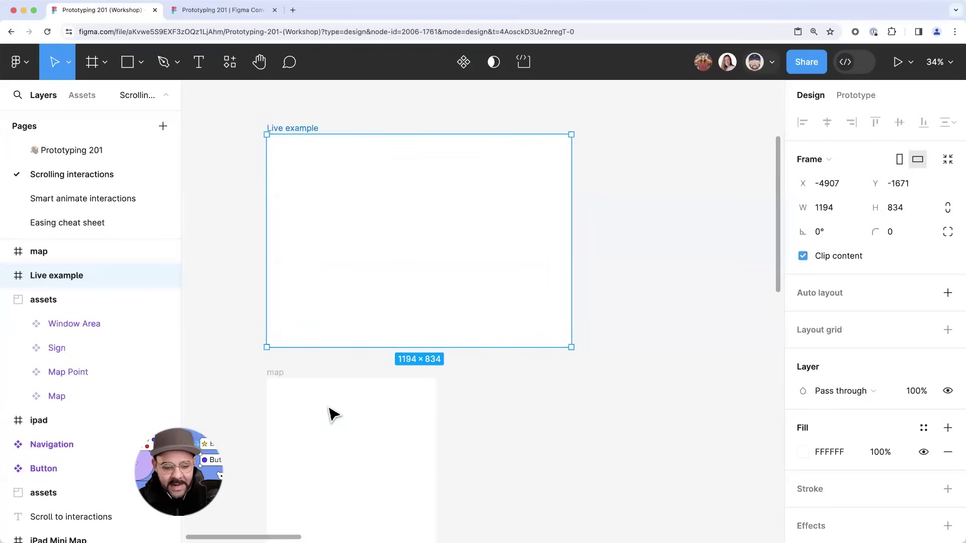
{"action": "left_click_drag", "start_coordinate": [328, 446], "coordinate": [336, 423]}
{"action": "scroll", "coordinate": [355, 341], "scroll_direction": "down", "scroll_amount": 2}
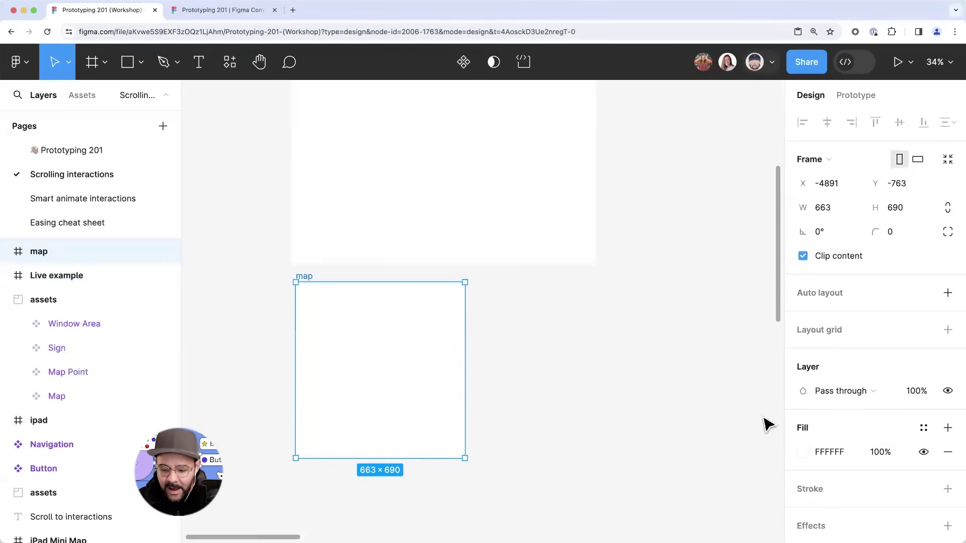
{"action": "left_click", "coordinate": [803, 451]}
{"action": "left_click", "coordinate": [607, 201]}
{"action": "left_click", "coordinate": [547, 300]}
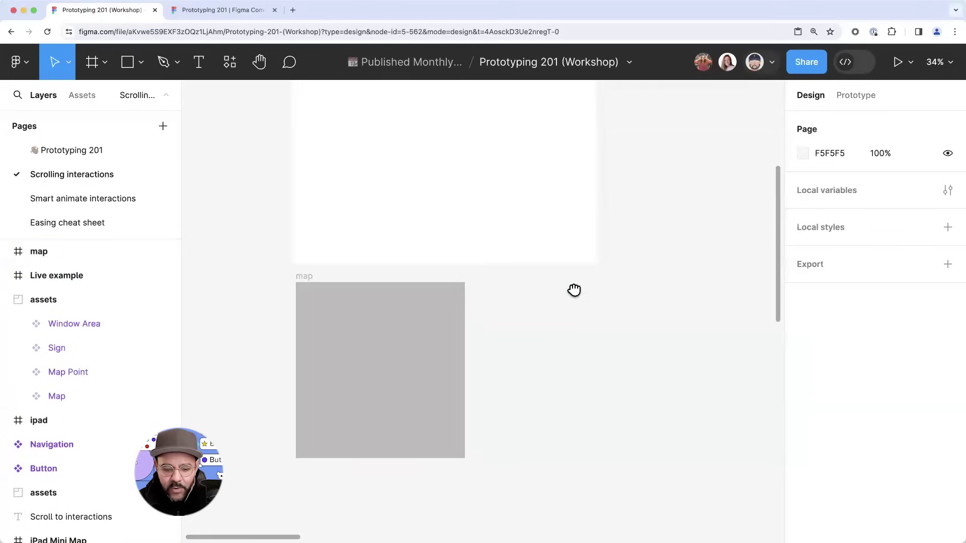
- Align the grey map frame with the Live example frame's left edge, at X -4907, Y -765
{"action": "left_click_drag", "start_coordinate": [546, 300], "coordinate": [517, 389]}
{"action": "left_click_drag", "start_coordinate": [339, 445], "coordinate": [345, 422]}
{"action": "scroll", "coordinate": [443, 231], "scroll_direction": "left", "scroll_amount": 2}
{"action": "scroll", "coordinate": [382, 398], "scroll_direction": "down", "scroll_amount": 2}
{"action": "scroll", "coordinate": [382, 398], "scroll_direction": "left", "scroll_amount": 2}
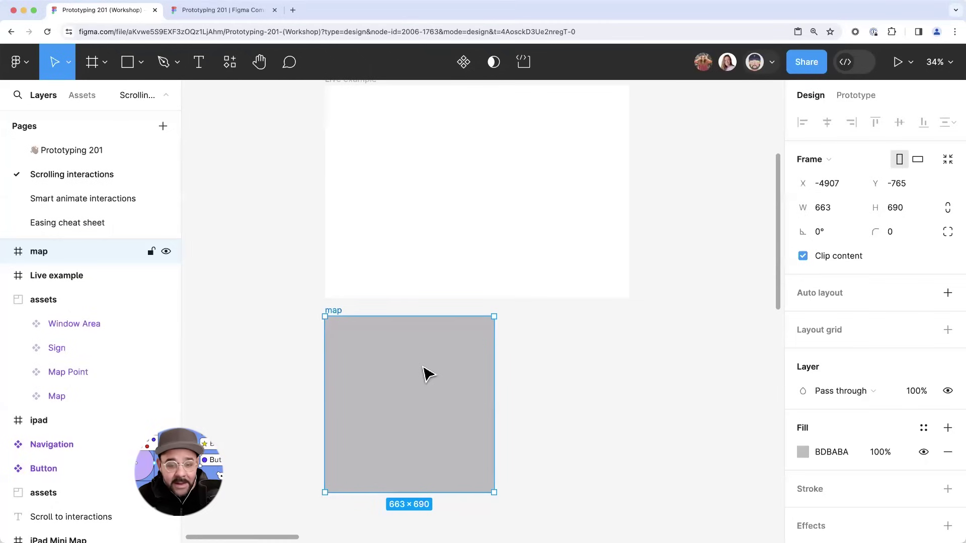
- Examine the Map Area frame in the iPad Mini Map example and the larger Map component among the assets
{"action": "scroll", "coordinate": [427, 375], "scroll_direction": "down", "scroll_amount": 3}
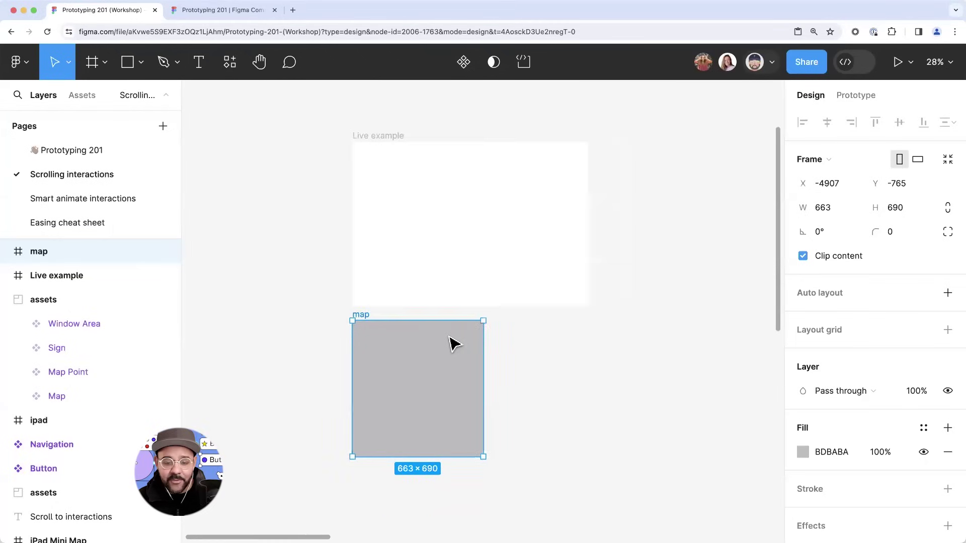
{"action": "scroll", "coordinate": [451, 340], "scroll_direction": "right", "scroll_amount": 10}
{"action": "scroll", "coordinate": [453, 352], "scroll_direction": "down", "scroll_amount": 3}
{"action": "scroll", "coordinate": [518, 315], "scroll_direction": "down", "scroll_amount": 2}
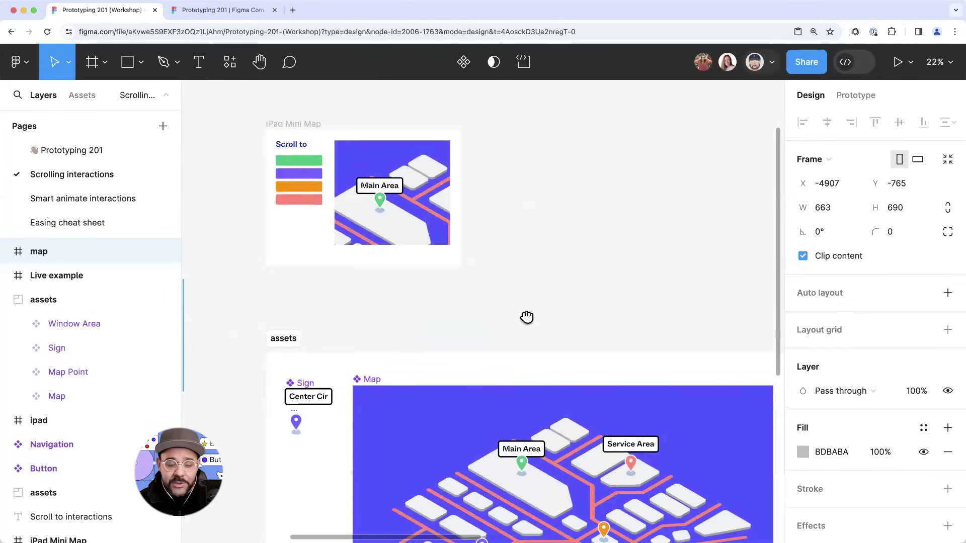
{"action": "left_click", "coordinate": [403, 209]}
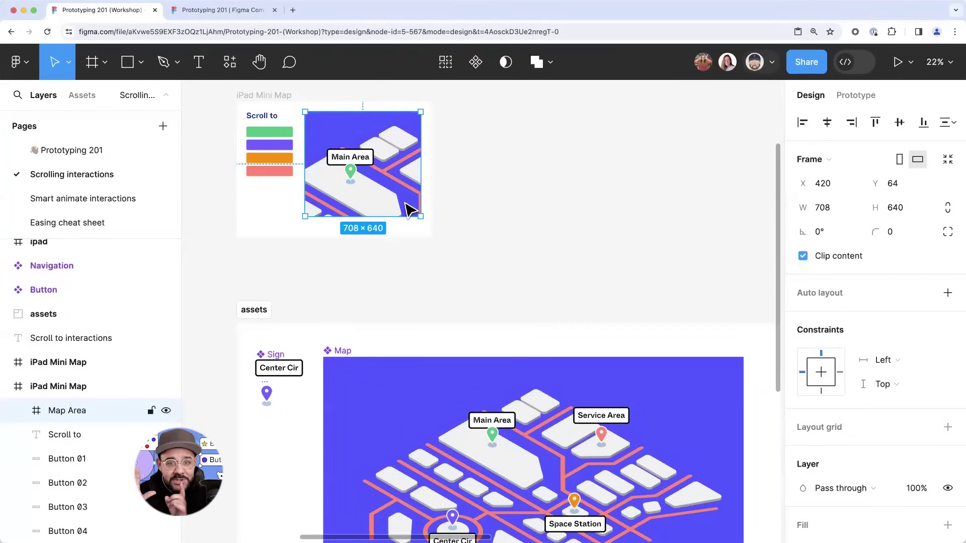
{"action": "scroll", "coordinate": [498, 297], "scroll_direction": "down", "scroll_amount": 5}
{"action": "left_click", "coordinate": [483, 294]}
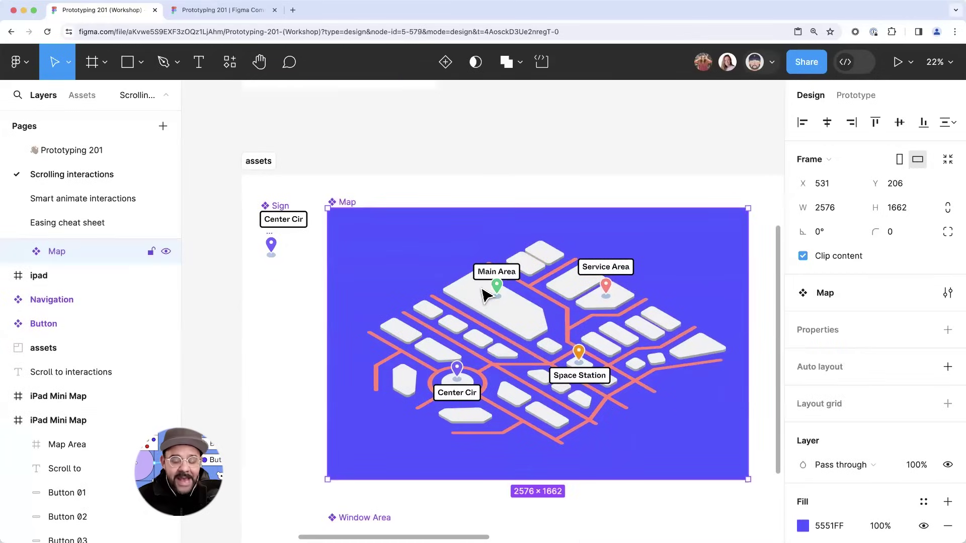
{"action": "scroll", "coordinate": [548, 352], "scroll_direction": "up", "scroll_amount": 5}
{"action": "scroll", "coordinate": [548, 352], "scroll_direction": "left", "scroll_amount": 3}
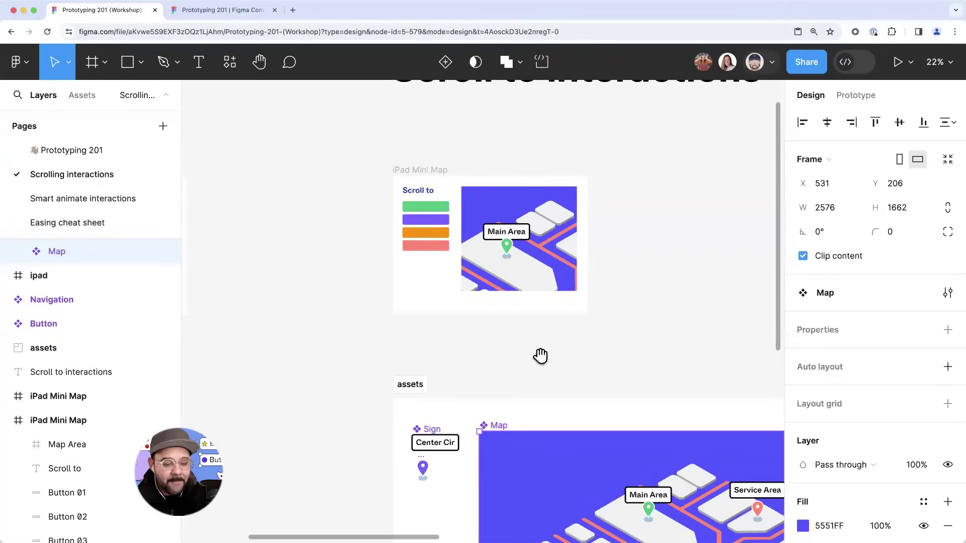
{"action": "scroll", "coordinate": [542, 356], "scroll_direction": "left", "scroll_amount": 8}
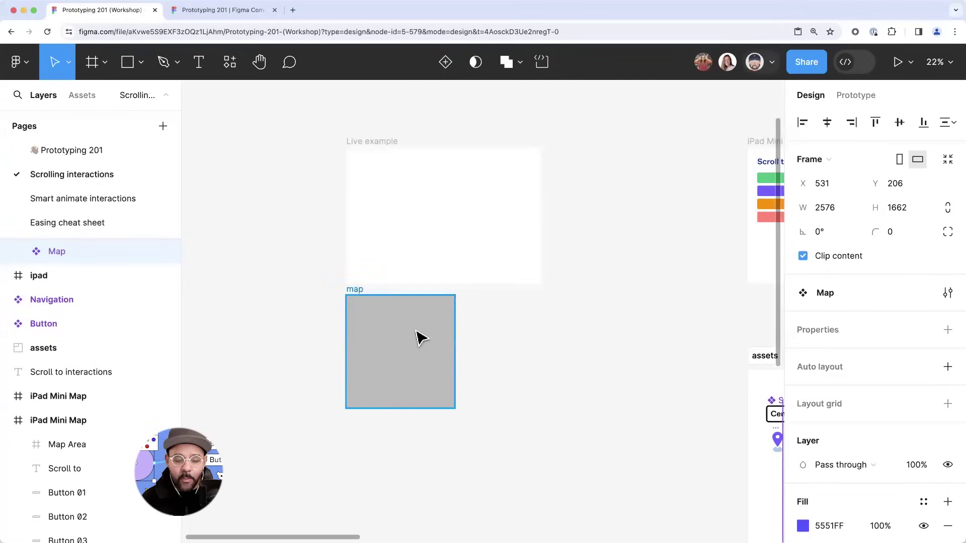
{"action": "scroll", "coordinate": [388, 330], "scroll_direction": "right", "scroll_amount": 2}
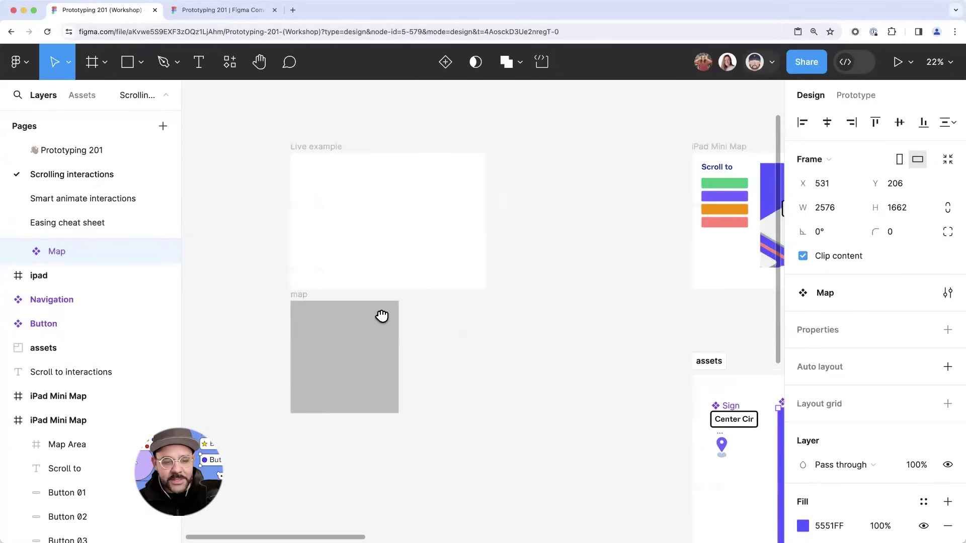
- Open Google Maps in a new browser tab and show the region around Rochester
{"action": "left_click", "coordinate": [292, 10]}
{"action": "type", "text": "maps"}
{"action": "key", "text": "Return"}
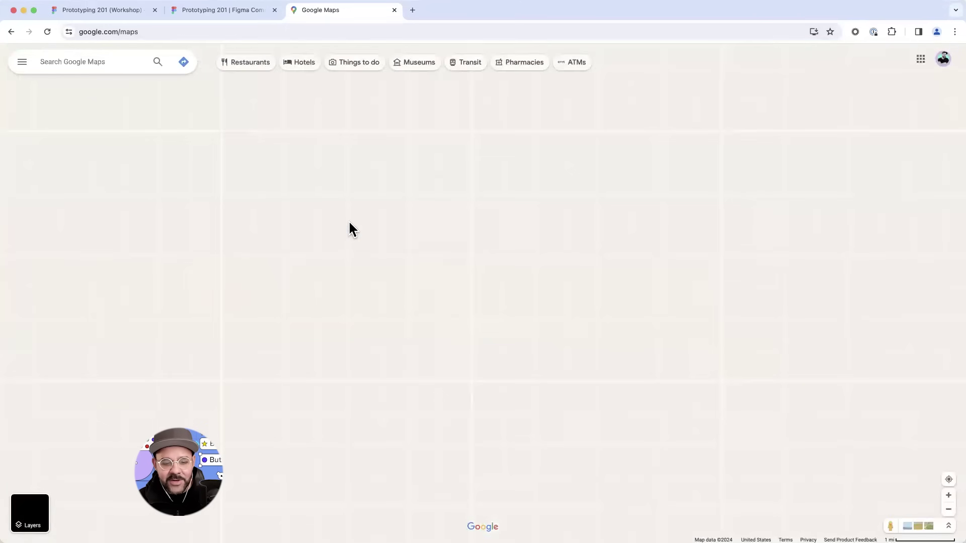
{"action": "scroll", "coordinate": [397, 248], "scroll_direction": "down", "scroll_amount": 5}
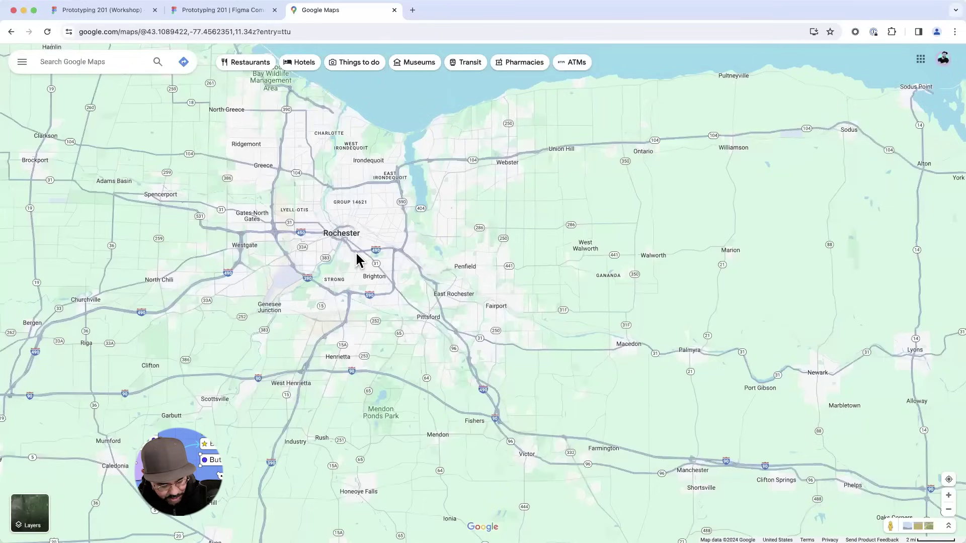
- Capture a screenshot of the Rochester region and paste it onto the Figma canvas below the grey map frame
{"action": "key", "text": "super+shift+4"}
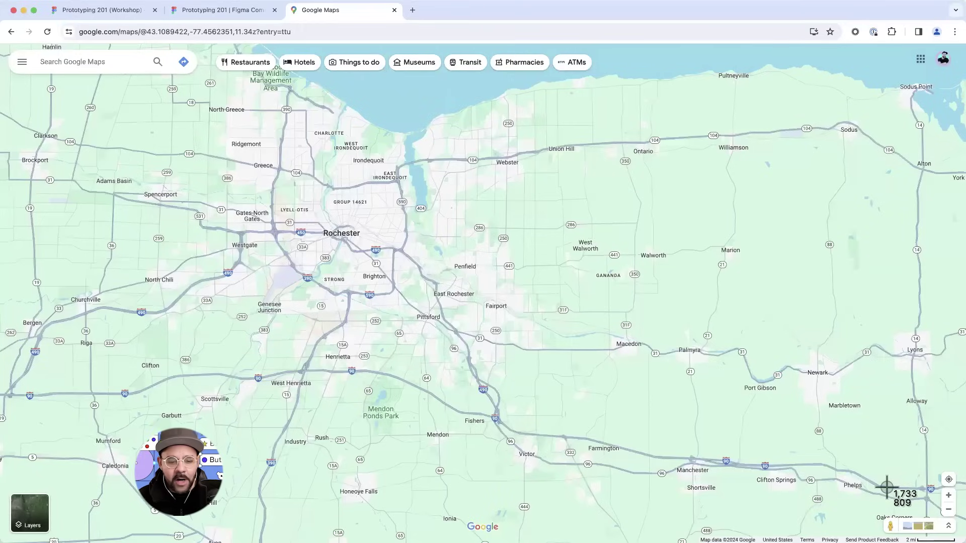
{"action": "key", "text": "Escape"}
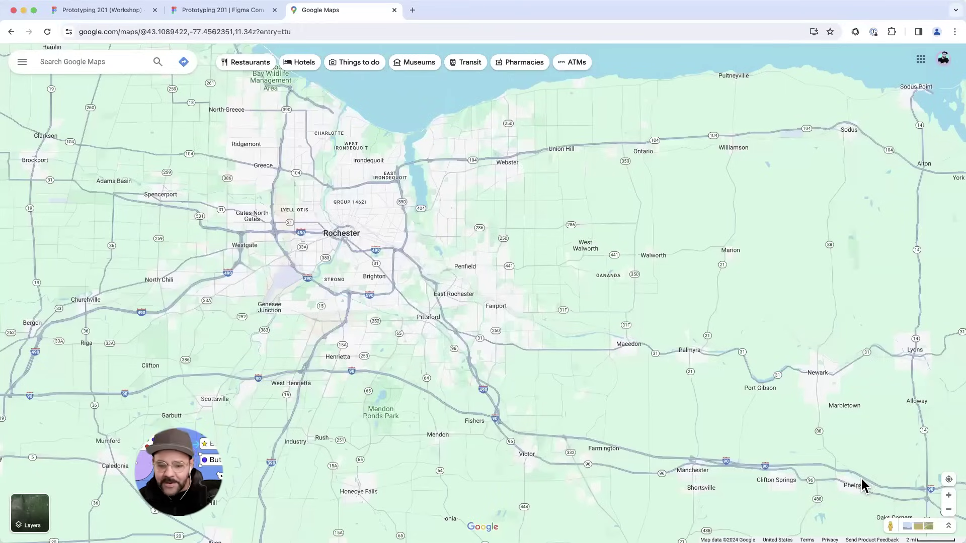
{"action": "left_click", "coordinate": [130, 12]}
{"action": "left_click", "coordinate": [473, 317]}
{"action": "mouse_move", "coordinate": [468, 384]}
{"action": "left_mouse_down"}
{"action": "mouse_move", "coordinate": [506, 285]}
{"action": "mouse_move", "coordinate": [481, 381]}
{"action": "mouse_move", "coordinate": [459, 368]}
{"action": "left_mouse_up"}
{"action": "key", "text": "super+v"}
{"action": "scroll", "coordinate": [544, 302], "scroll_direction": "down", "scroll_amount": 5}
{"action": "left_click_drag", "start_coordinate": [539, 302], "coordinate": [723, 481]}
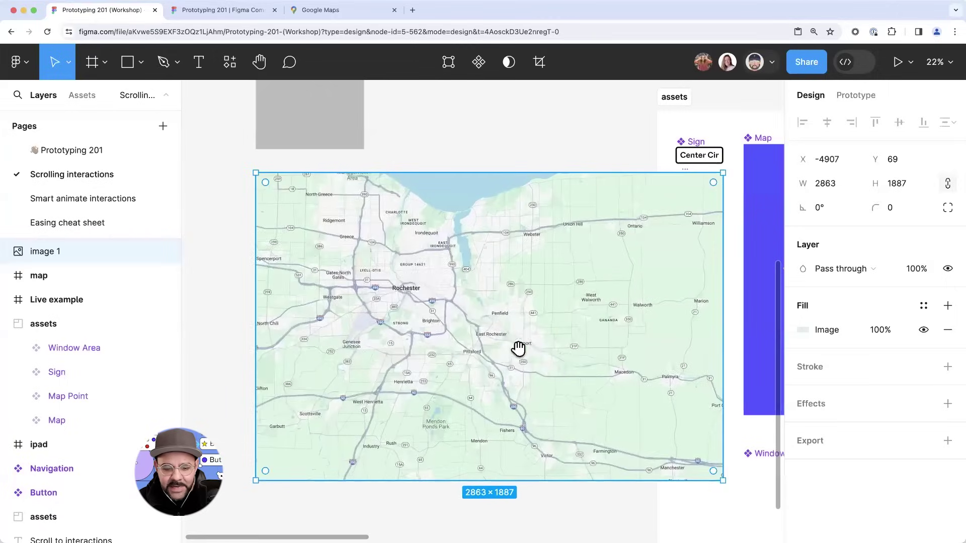
- Move the pasted map screenshot to X -6170, Y 101 so it sits beneath both frames
{"action": "scroll", "coordinate": [584, 397], "scroll_direction": "up", "scroll_amount": 2}
{"action": "scroll", "coordinate": [503, 352], "scroll_direction": "up", "scroll_amount": 2}
{"action": "left_click_drag", "start_coordinate": [575, 378], "coordinate": [424, 339]}
{"action": "left_click_drag", "start_coordinate": [445, 294], "coordinate": [423, 372]}
{"action": "scroll", "coordinate": [432, 327], "scroll_direction": "down", "scroll_amount": 1}
{"action": "left_click_drag", "start_coordinate": [492, 298], "coordinate": [511, 278]}
{"action": "scroll", "coordinate": [510, 279], "scroll_direction": "left", "scroll_amount": 3}
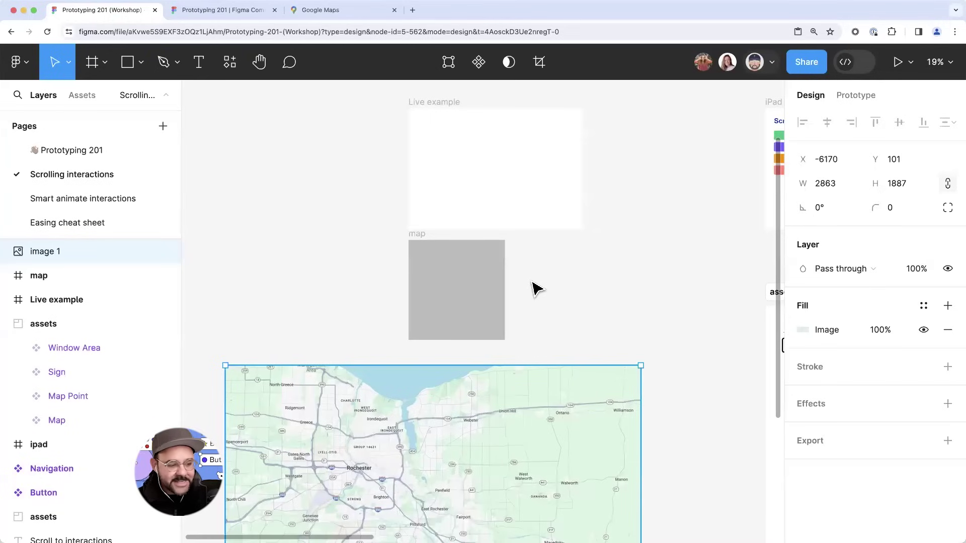
- Review the three separate pieces: the Live example frame, the grey map frame and the map screenshot
{"action": "left_click_drag", "start_coordinate": [526, 270], "coordinate": [461, 308]}
{"action": "left_click", "coordinate": [390, 246]}
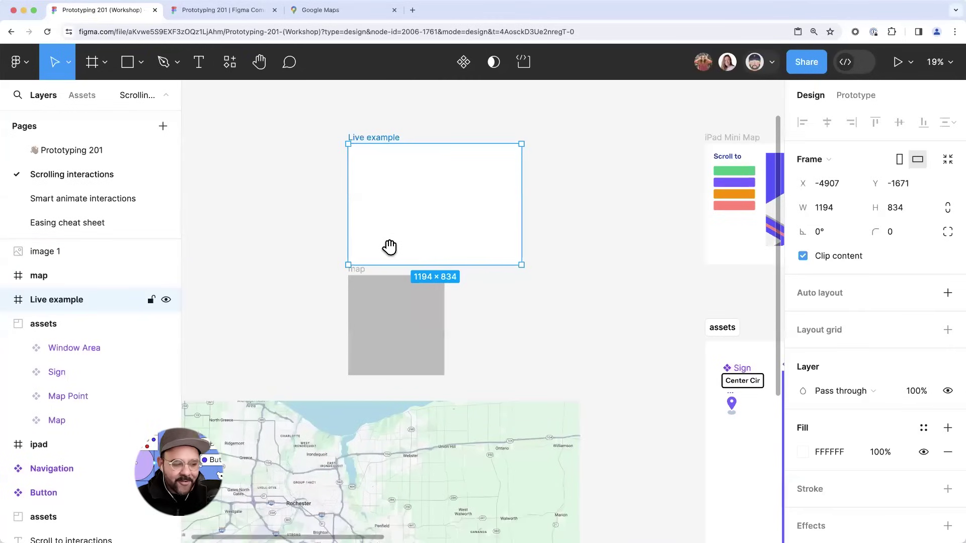
{"action": "left_click", "coordinate": [381, 308]}
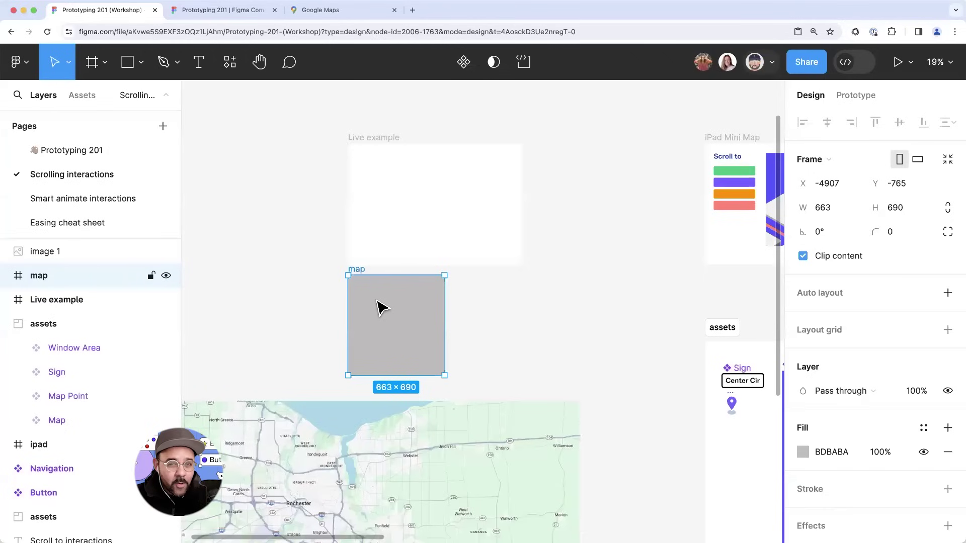
{"action": "scroll", "coordinate": [432, 255], "scroll_direction": "down", "scroll_amount": 2}
{"action": "scroll", "coordinate": [432, 255], "scroll_direction": "left", "scroll_amount": 2}
{"action": "left_click", "coordinate": [334, 403]}
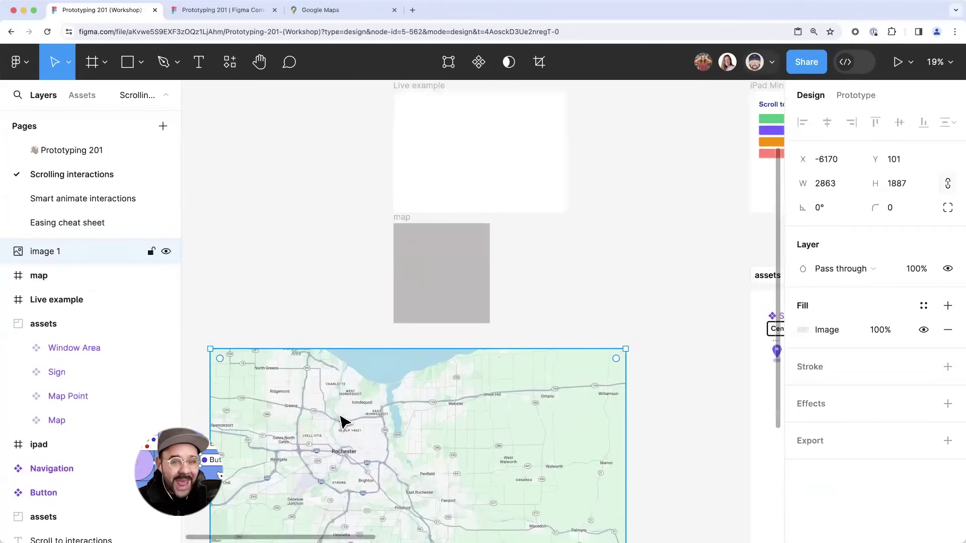
{"action": "left_click_drag", "start_coordinate": [319, 453], "coordinate": [438, 270]}
{"action": "left_click_drag", "start_coordinate": [323, 280], "coordinate": [312, 297]}
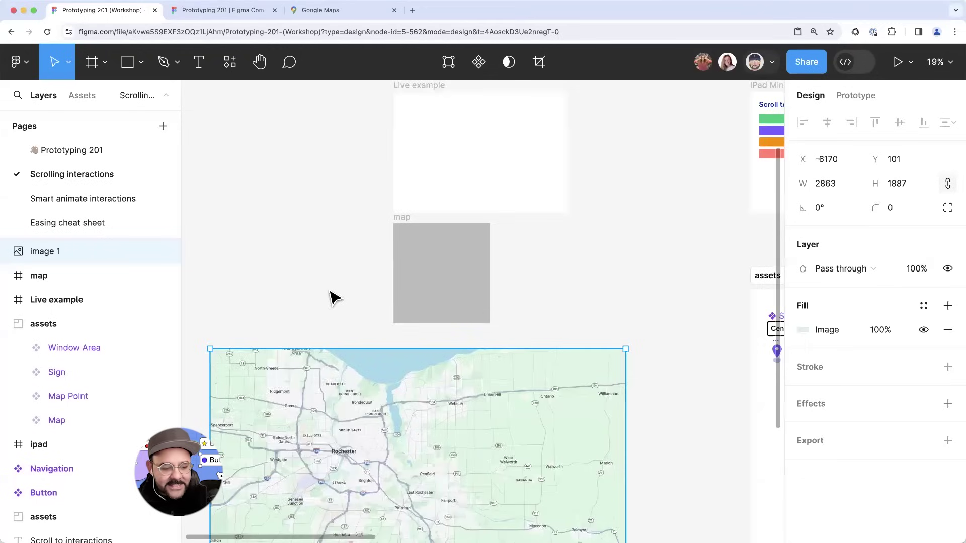
- Rename the Live example frame "ipad" and the grey map frame "map window"
{"action": "scroll", "coordinate": [330, 285], "scroll_direction": "down", "scroll_amount": 2}
{"action": "scroll", "coordinate": [330, 285], "scroll_direction": "up", "scroll_amount": 1}
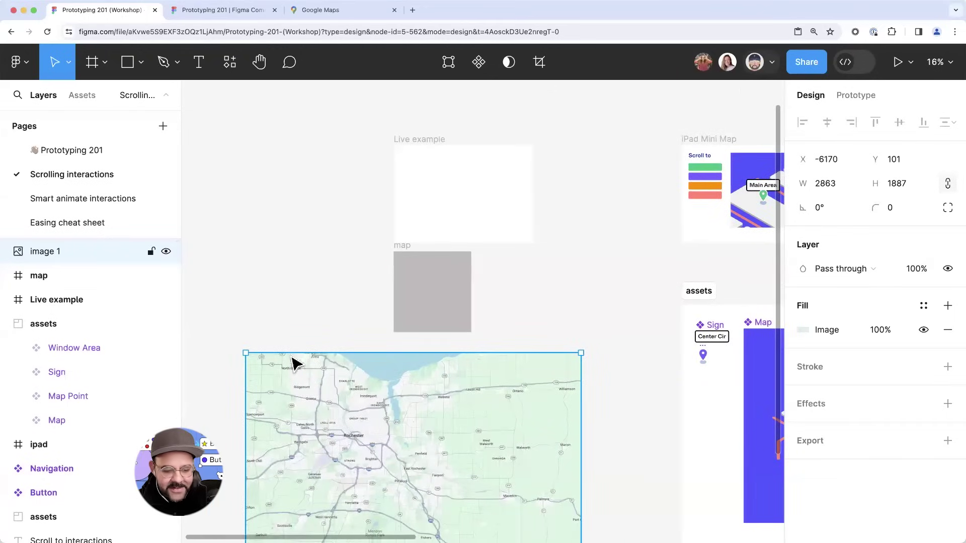
{"action": "left_click", "coordinate": [57, 283]}
{"action": "left_click", "coordinate": [447, 189]}
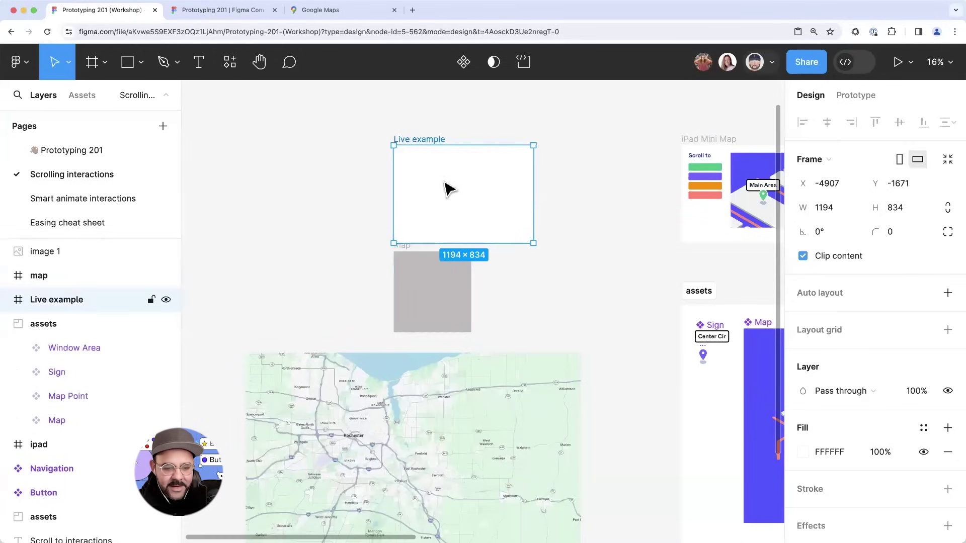
{"action": "double_click", "coordinate": [407, 140]}
{"action": "type", "text": "ipad"}
{"action": "key", "text": "Return"}
{"action": "left_click", "coordinate": [424, 263]}
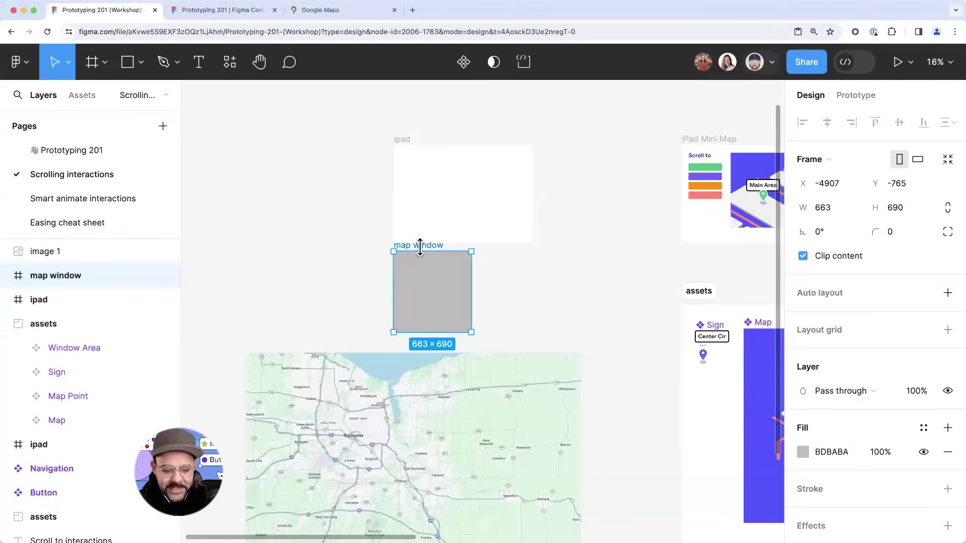
- Move the ipad frame slightly upward and shift the map screenshot to X -6007, Y 68 beneath the map window
{"action": "left_click", "coordinate": [456, 209]}
{"action": "left_click_drag", "start_coordinate": [456, 208], "coordinate": [456, 200]}
{"action": "left_click", "coordinate": [426, 272]}
{"action": "left_click", "coordinate": [317, 384]}
{"action": "left_click_drag", "start_coordinate": [334, 395], "coordinate": [353, 388]}
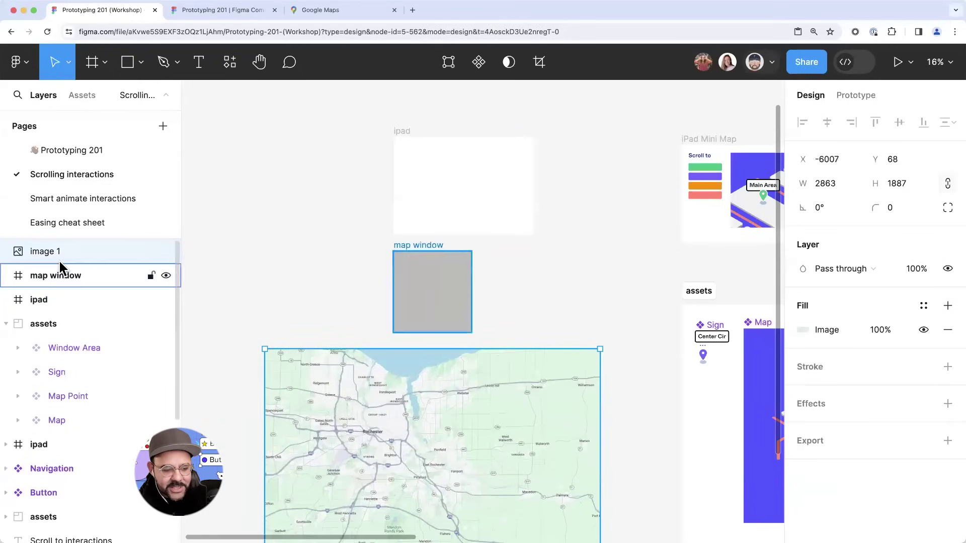
- Rename the pasted screenshot layer "map"
{"action": "double_click", "coordinate": [47, 251]}
{"action": "type", "text": "map"}
{"action": "key", "text": "Return"}
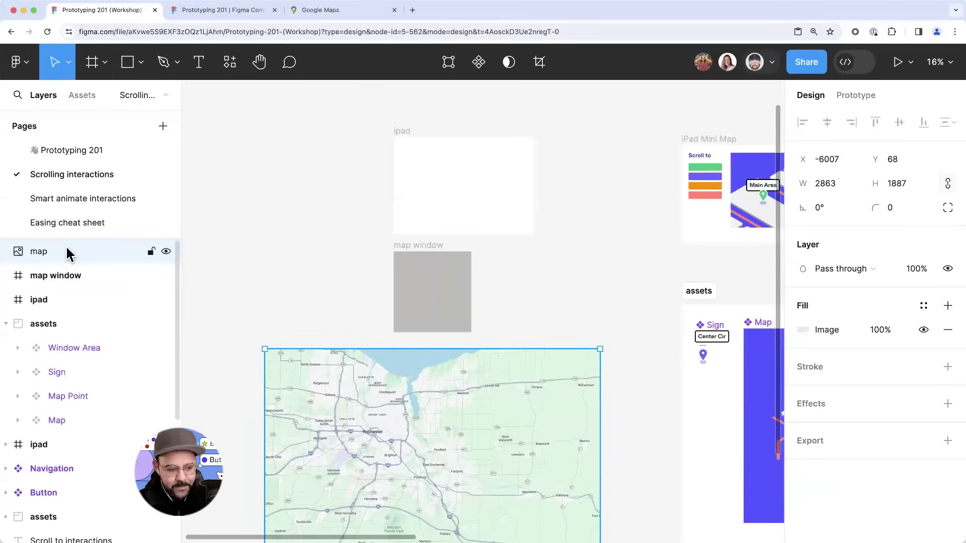
- Try placing the map image inside the map window frame, and take it out again
{"action": "left_click_drag", "start_coordinate": [400, 405], "coordinate": [432, 297]}
{"action": "scroll", "coordinate": [423, 297], "scroll_direction": "up", "scroll_amount": 3}
{"action": "scroll", "coordinate": [353, 327], "scroll_direction": "left", "scroll_amount": 5}
{"action": "left_click_drag", "start_coordinate": [539, 429], "coordinate": [427, 336]}
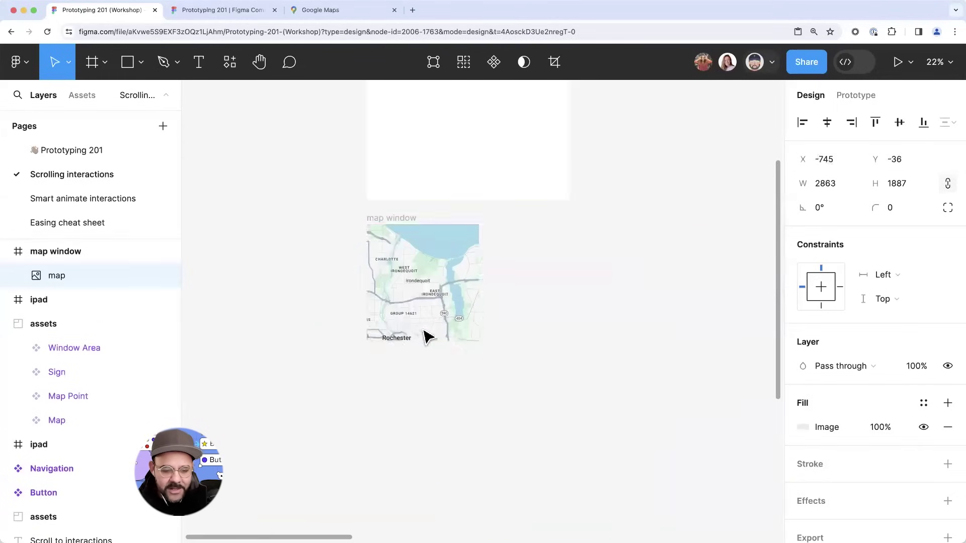
{"action": "key", "text": "super+z"}
{"action": "key", "text": "super+z"}
{"action": "key", "text": "super+z"}
{"action": "key", "text": "super+z"}
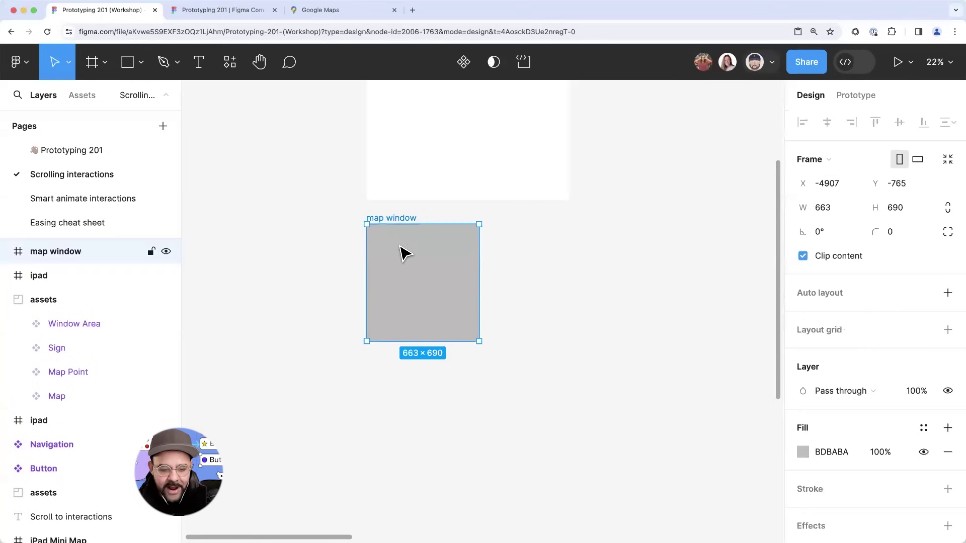
- Place the map image inside the map window frame with its upper-left part in view, and select the map window
{"action": "key", "text": "super+shift+z"}
{"action": "key", "text": "super+shift+z"}
{"action": "left_click_drag", "start_coordinate": [338, 278], "coordinate": [376, 321]}
{"action": "left_click", "coordinate": [276, 282]}
{"action": "scroll", "coordinate": [405, 253], "scroll_direction": "up", "scroll_amount": 2}
{"action": "left_click", "coordinate": [379, 322]}
{"action": "scroll", "coordinate": [379, 322], "scroll_direction": "down", "scroll_amount": 2}
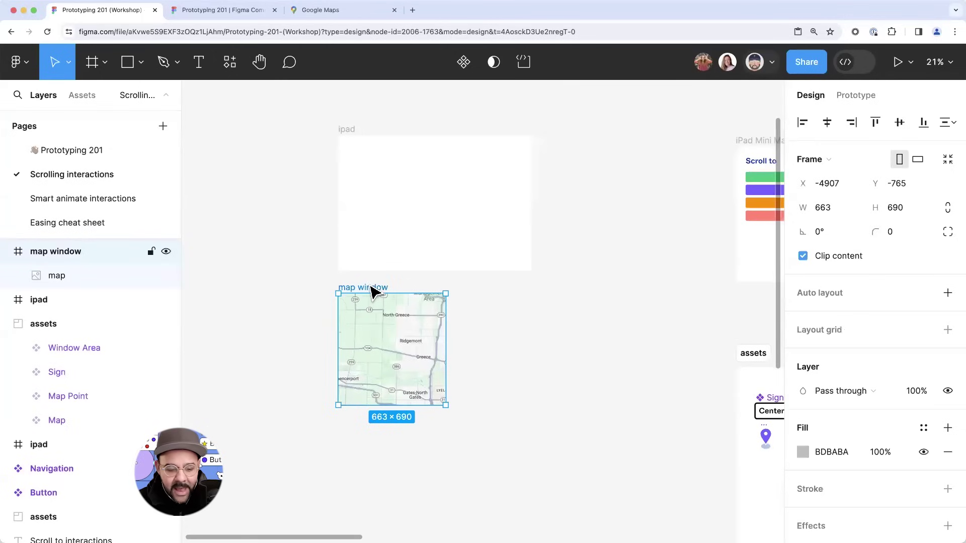
- Move the map window into the right side of the ipad frame, at X 439, Y 72, and deselect it
{"action": "left_click_drag", "start_coordinate": [371, 292], "coordinate": [443, 147]}
{"action": "left_click", "coordinate": [549, 189]}
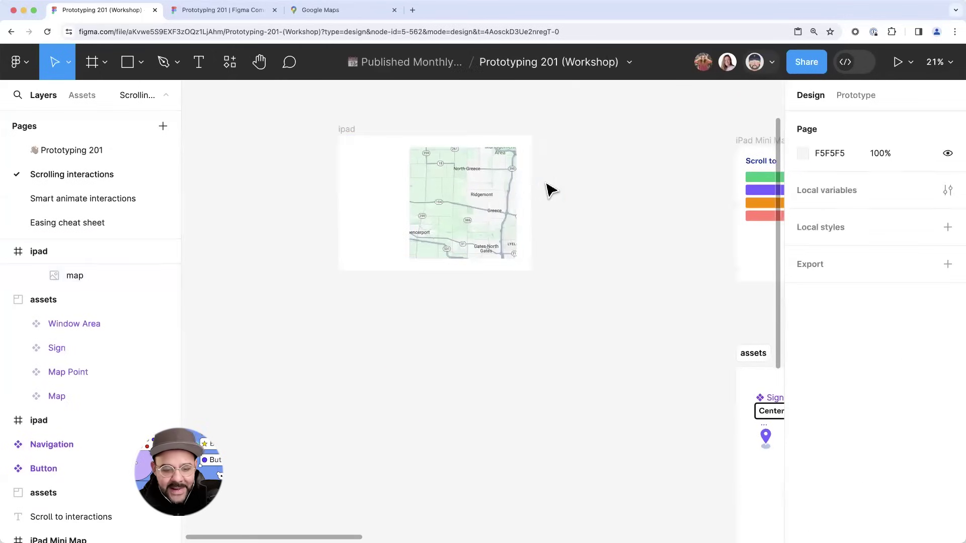
- Check the layer nesting of the ipad frame, the map window frame and the map image
{"action": "left_click", "coordinate": [351, 130]}
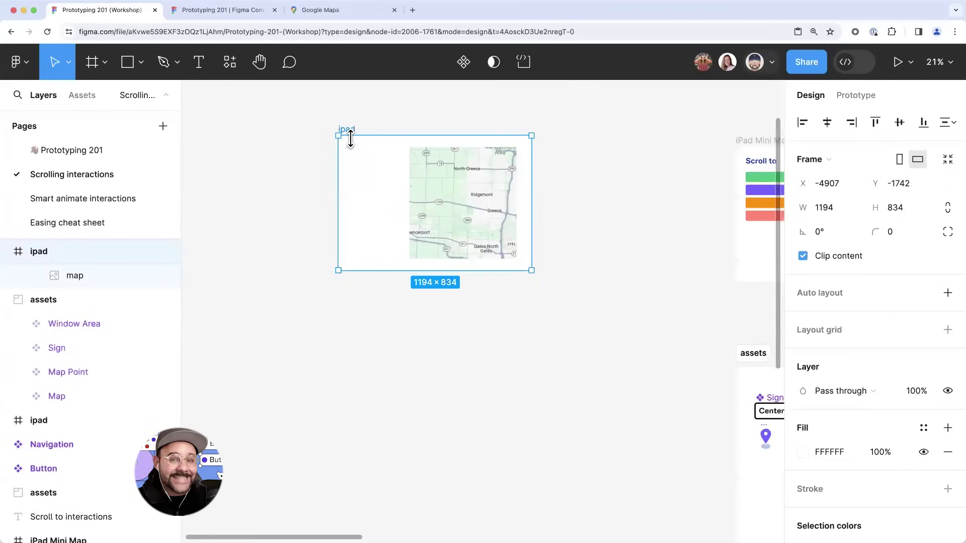
{"action": "key", "text": "ctrl+shift+z"}
{"action": "key", "text": "ctrl+shift+z"}
{"action": "key", "text": "ctrl+shift+z"}
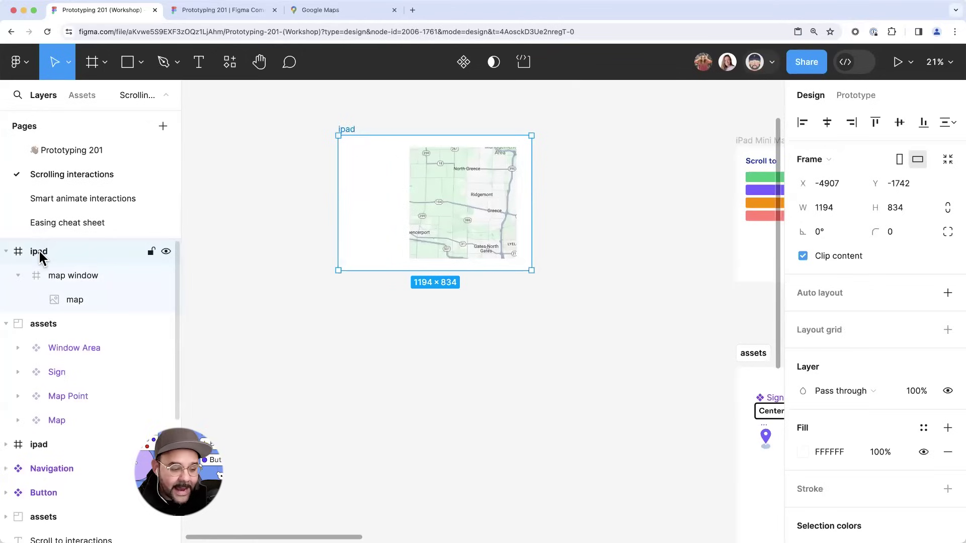
{"action": "left_click", "coordinate": [69, 277]}
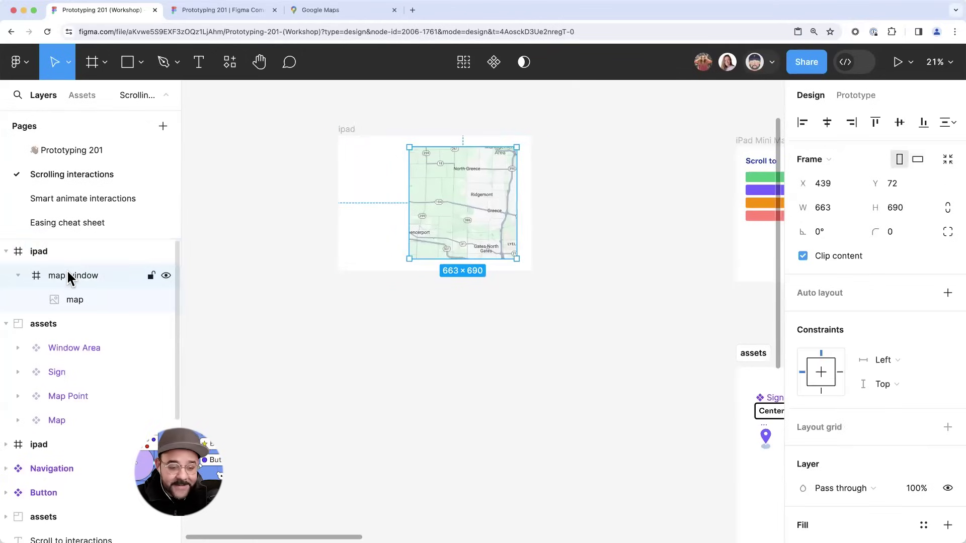
- Examine how far the map image extends beyond the map window frame that contains it
{"action": "left_click", "coordinate": [73, 303]}
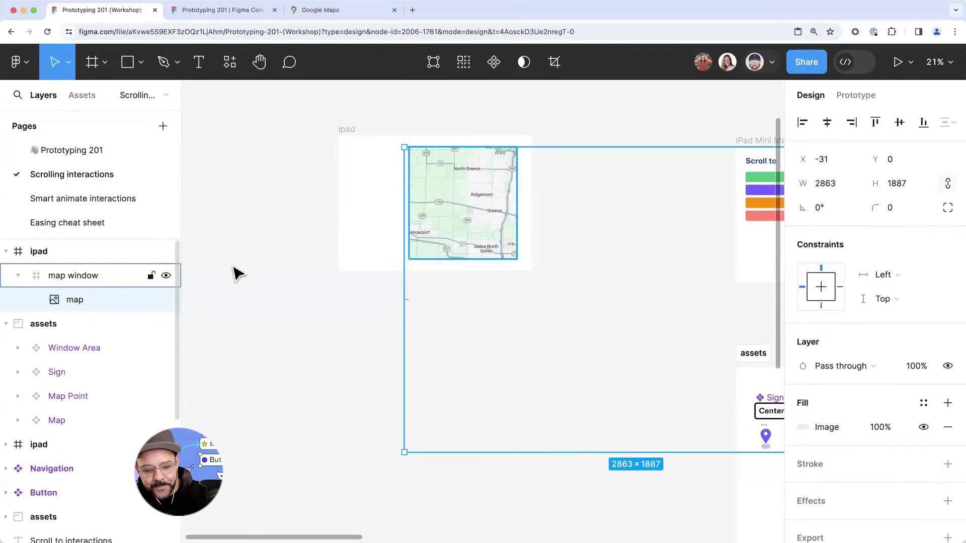
{"action": "left_click", "coordinate": [287, 287]}
{"action": "scroll", "coordinate": [384, 263], "scroll_direction": "up", "scroll_amount": 3}
{"action": "scroll", "coordinate": [392, 268], "scroll_direction": "up", "scroll_amount": 3}
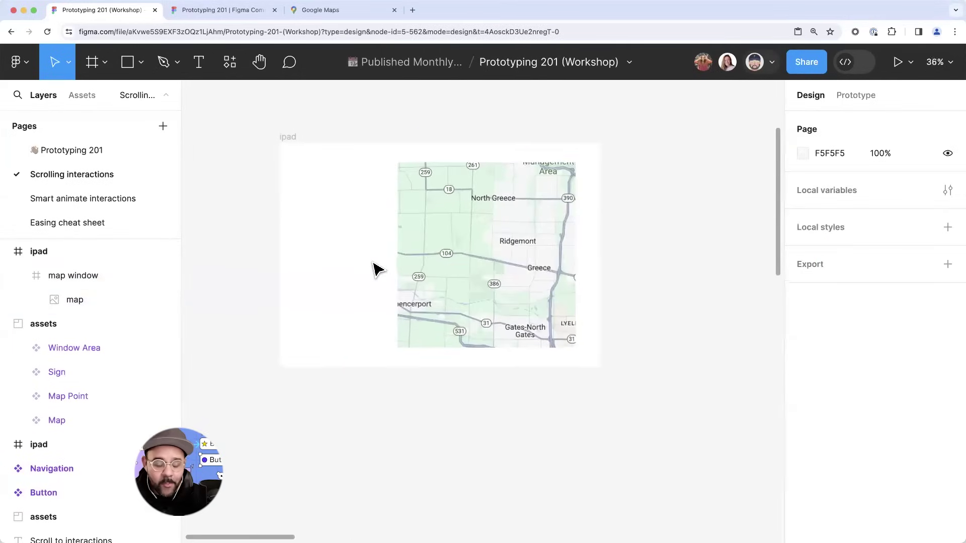
{"action": "left_click", "coordinate": [459, 246]}
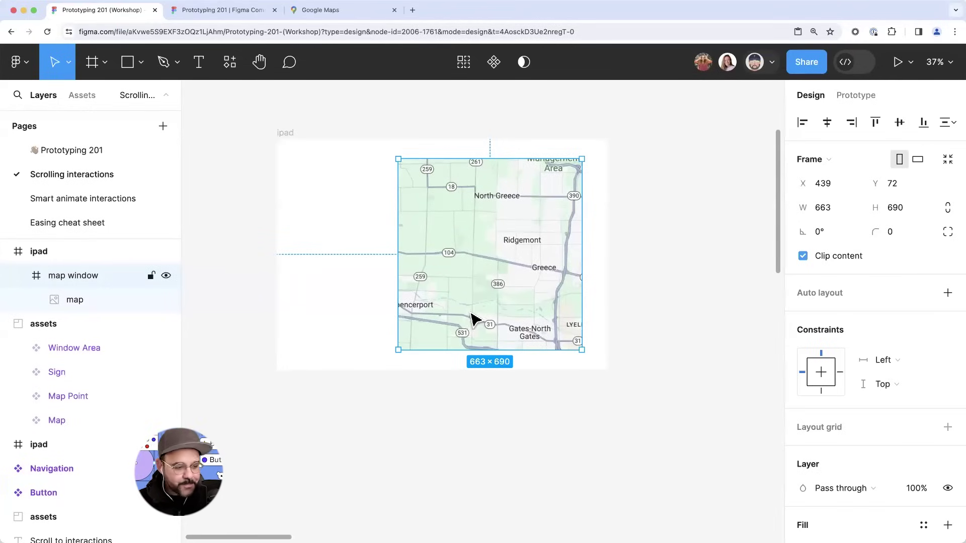
{"action": "scroll", "coordinate": [405, 302], "scroll_direction": "down", "scroll_amount": 2}
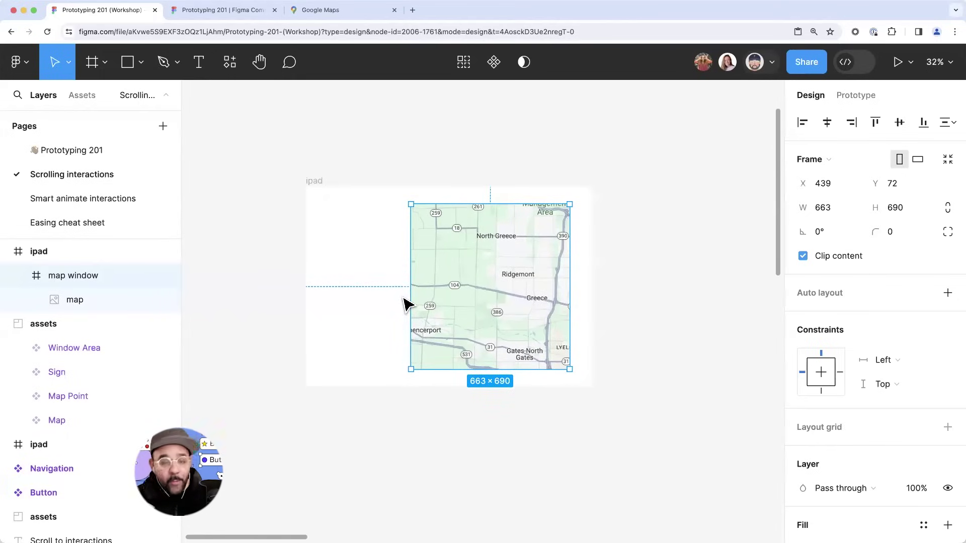
- Examine the finished iPad Mini Map example's Map Area frame and the layers nested inside it
{"action": "scroll", "coordinate": [405, 302], "scroll_direction": "down", "scroll_amount": 5}
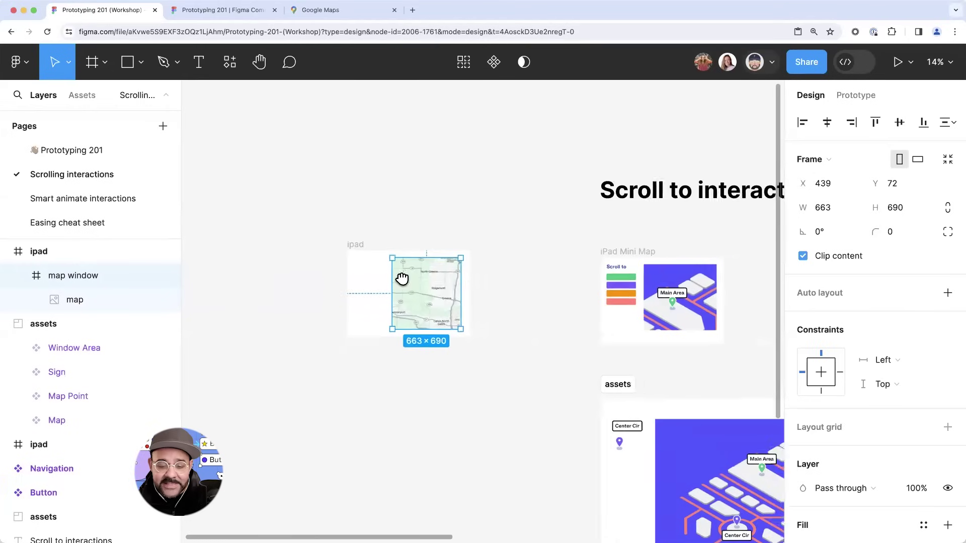
{"action": "scroll", "coordinate": [403, 276], "scroll_direction": "right", "scroll_amount": 5}
{"action": "left_click", "coordinate": [444, 215]}
{"action": "left_click", "coordinate": [485, 252]}
{"action": "scroll", "coordinate": [485, 252], "scroll_direction": "up", "scroll_amount": 2}
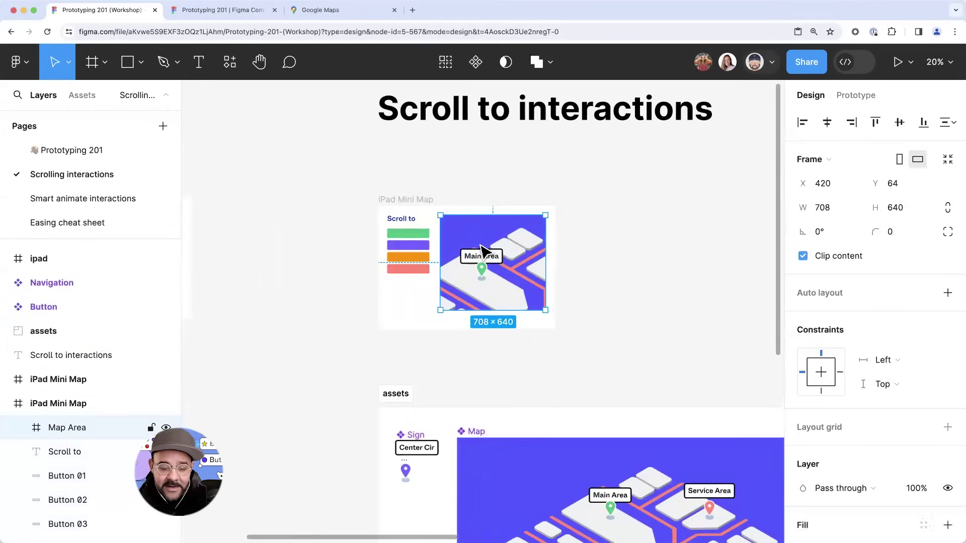
{"action": "scroll", "coordinate": [476, 249], "scroll_direction": "up", "scroll_amount": 3}
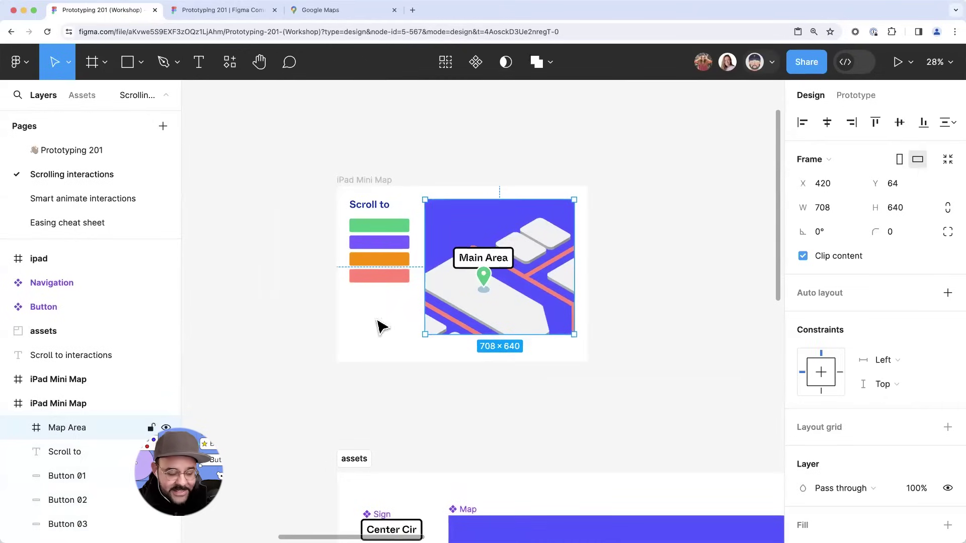
{"action": "left_click", "coordinate": [18, 427]}
{"action": "scroll", "coordinate": [101, 453], "scroll_direction": "down", "scroll_amount": 3}
{"action": "left_click", "coordinate": [101, 411]}
- Change the ipad frame's fill color to dark gray and deselect the frame
{"action": "scroll", "coordinate": [367, 285], "scroll_direction": "left", "scroll_amount": 10}
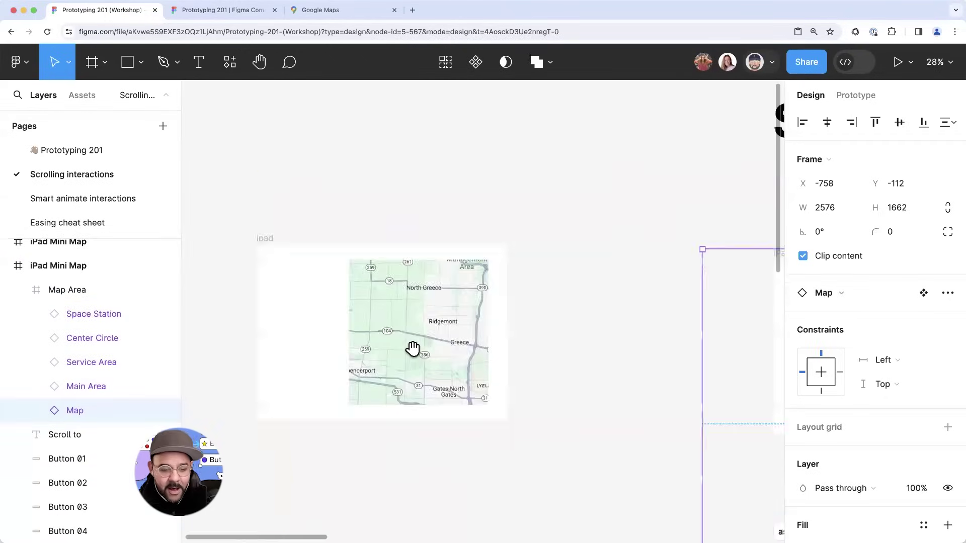
{"action": "scroll", "coordinate": [509, 338], "scroll_direction": "up", "scroll_amount": 3}
{"action": "left_click_drag", "start_coordinate": [539, 312], "coordinate": [499, 300]}
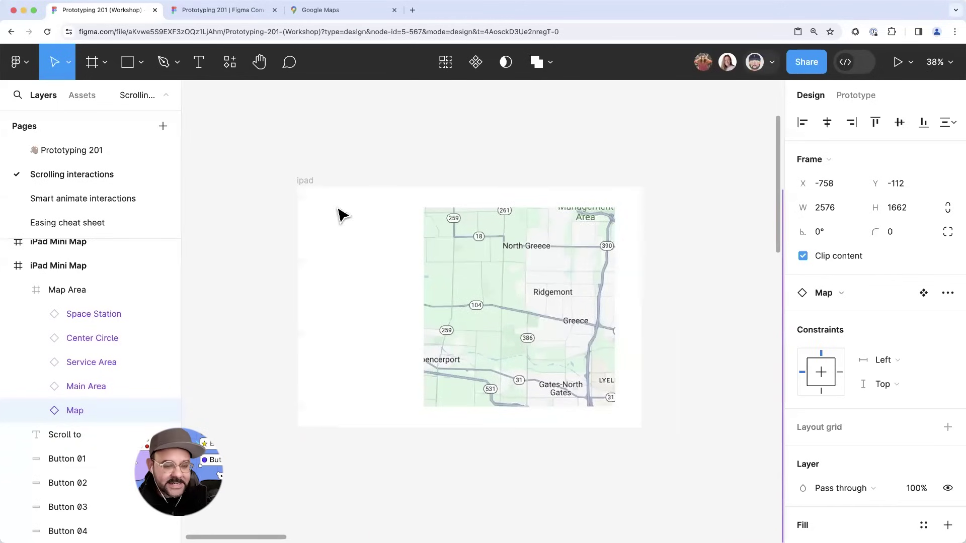
{"action": "left_click", "coordinate": [304, 180]}
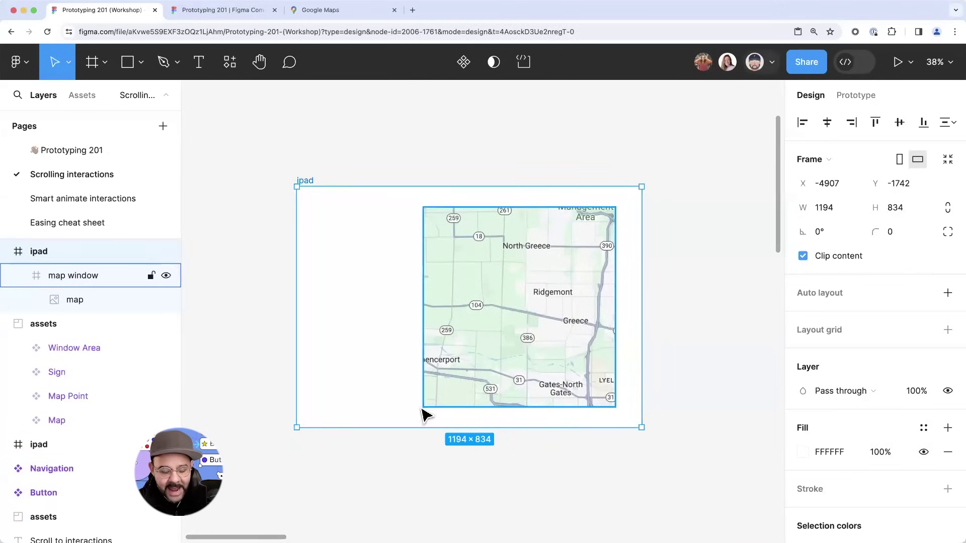
{"action": "left_click", "coordinate": [803, 456]}
{"action": "left_click_drag", "start_coordinate": [658, 261], "coordinate": [601, 277]}
{"action": "left_click", "coordinate": [511, 163]}
- Move the map window to X 473, Y 72 in the ipad frame, and align the map image inside it at X 0, Y 0
{"action": "scroll", "coordinate": [530, 142], "scroll_direction": "right", "scroll_amount": 2}
{"action": "mouse_move", "coordinate": [502, 258]}
{"action": "left_mouse_down"}
{"action": "mouse_move", "coordinate": [485, 274]}
{"action": "mouse_move", "coordinate": [489, 266]}
{"action": "left_mouse_up"}
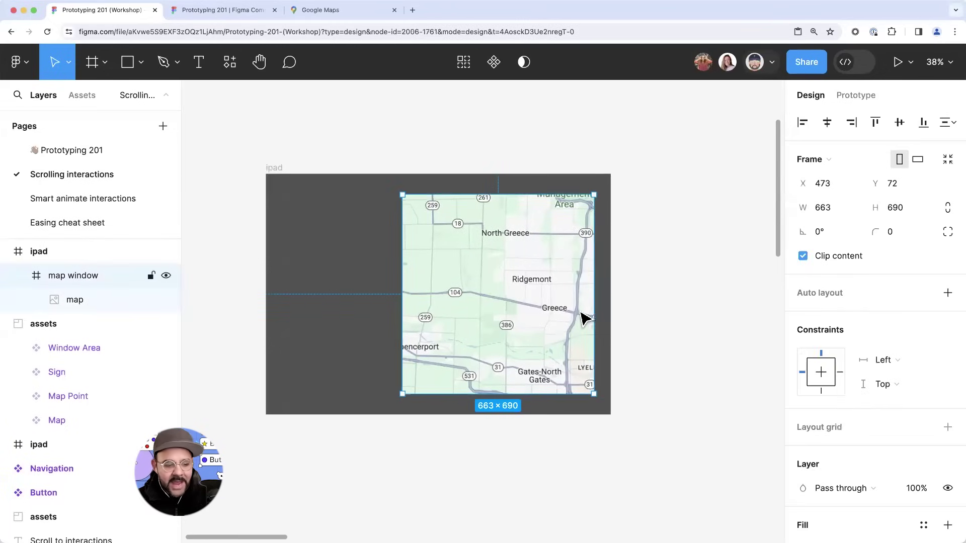
{"action": "double_click", "coordinate": [473, 294]}
{"action": "mouse_move", "coordinate": [496, 289]}
{"action": "left_mouse_down"}
{"action": "mouse_move", "coordinate": [423, 312]}
{"action": "mouse_move", "coordinate": [521, 290]}
{"action": "mouse_move", "coordinate": [500, 287]}
{"action": "mouse_move", "coordinate": [509, 302]}
{"action": "left_mouse_up"}
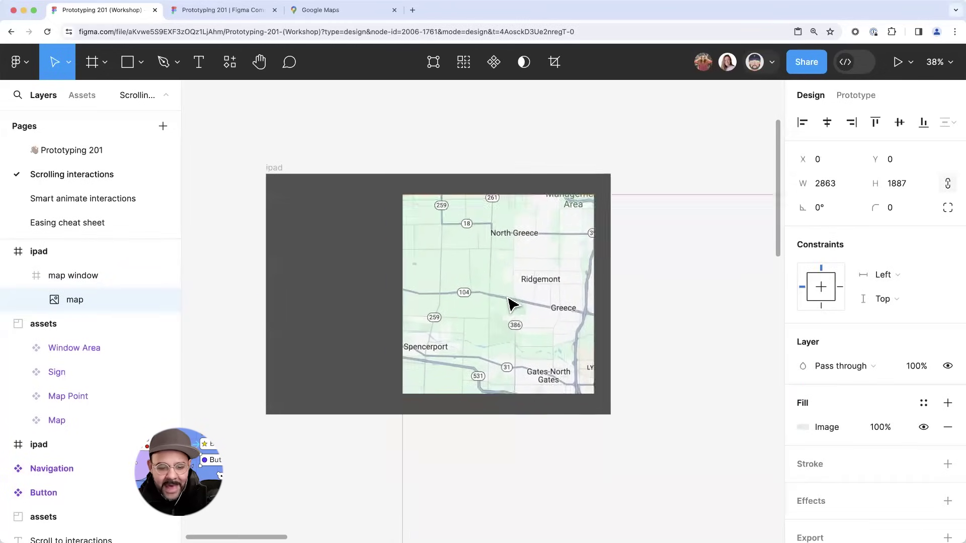
{"action": "left_click", "coordinate": [457, 123]}
- Set the map window's overflow scroll behavior to Horizontal
{"action": "scroll", "coordinate": [483, 149], "scroll_direction": "down", "scroll_amount": 1}
{"action": "scroll", "coordinate": [483, 149], "scroll_direction": "down", "scroll_amount": 1}
{"action": "left_click", "coordinate": [539, 220]}
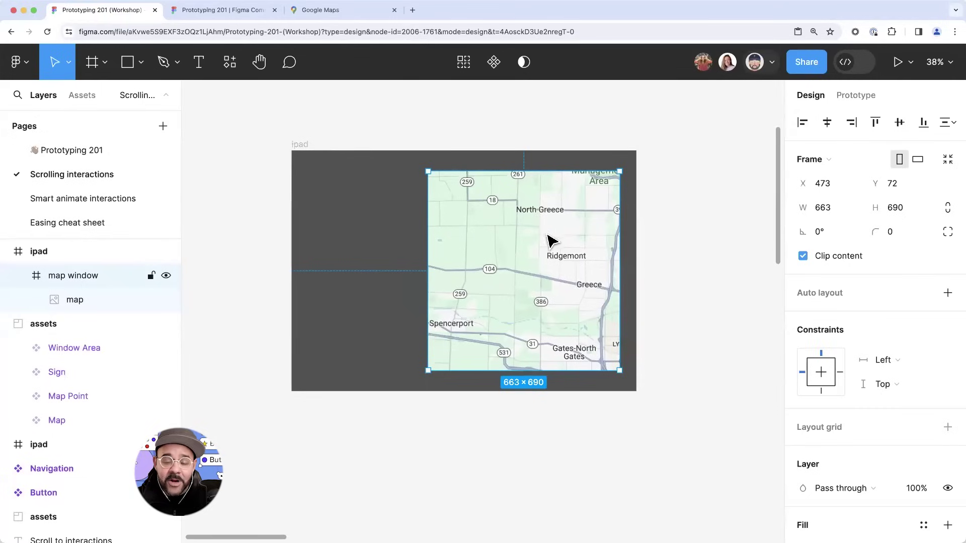
{"action": "left_click", "coordinate": [850, 96]}
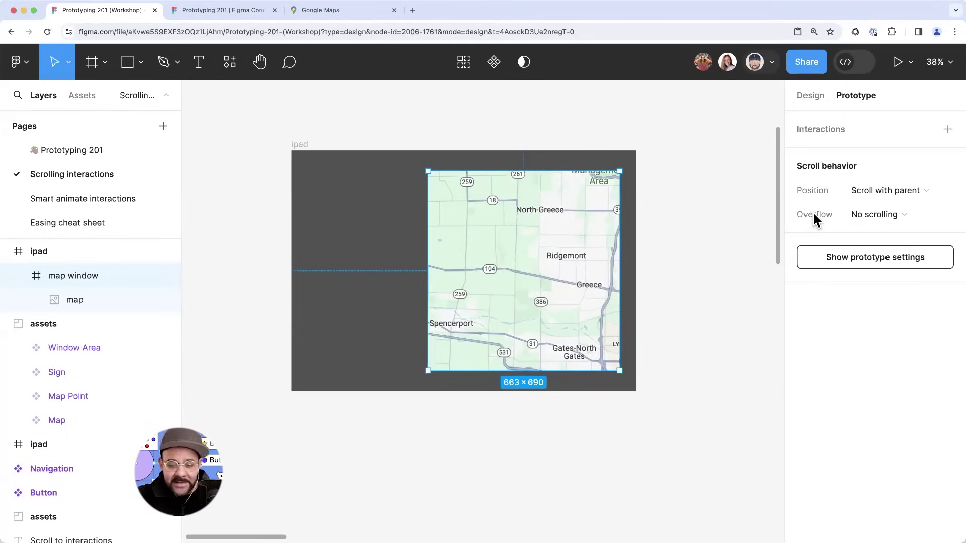
{"action": "left_click", "coordinate": [882, 215]}
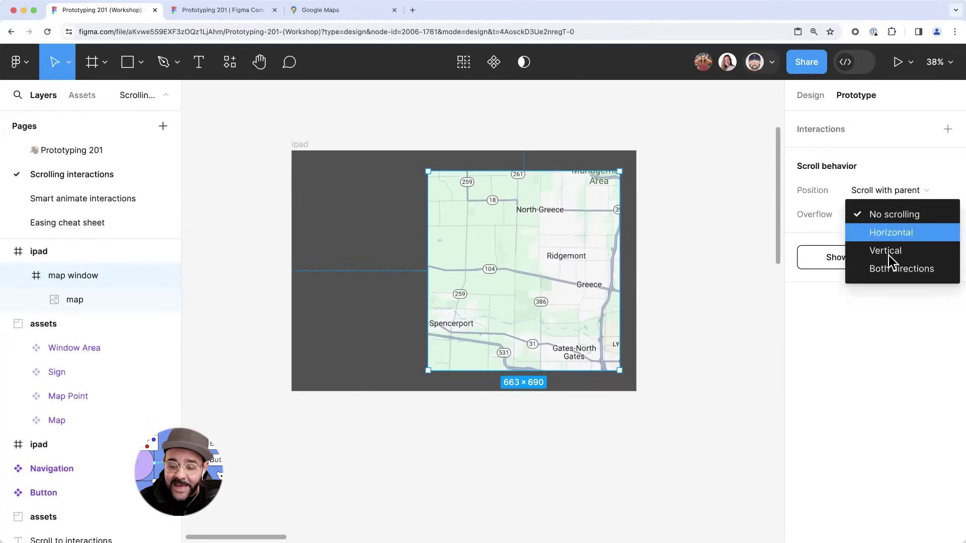
{"action": "left_click", "coordinate": [900, 243]}
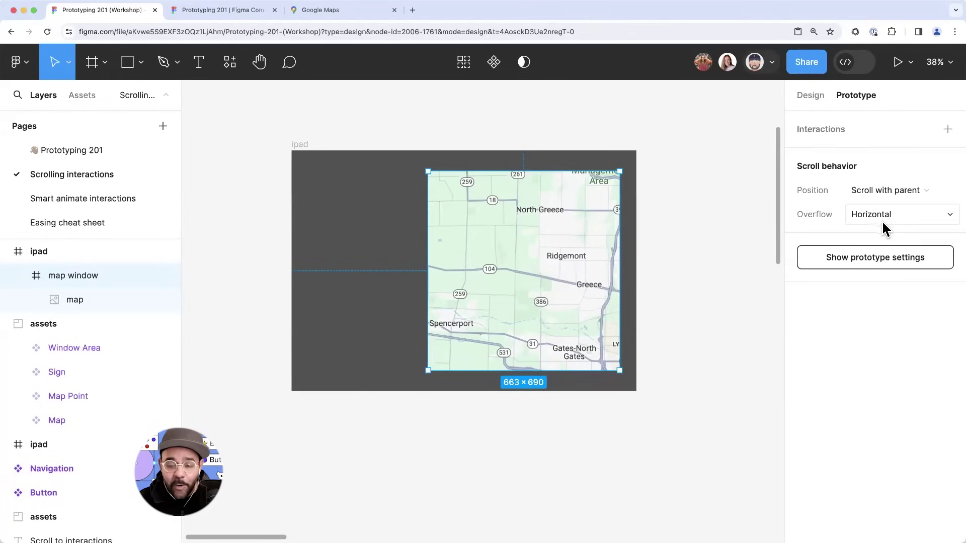
- Preview the ipad frame, scroll the map sideways, and shrink the preview and place it beside the frame
{"action": "left_click", "coordinate": [300, 145]}
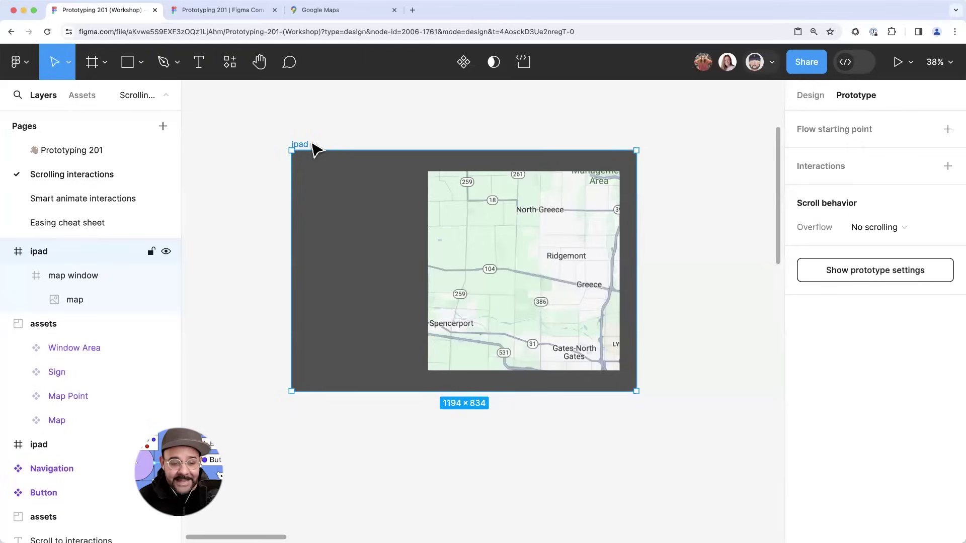
{"action": "key", "text": "shift+space"}
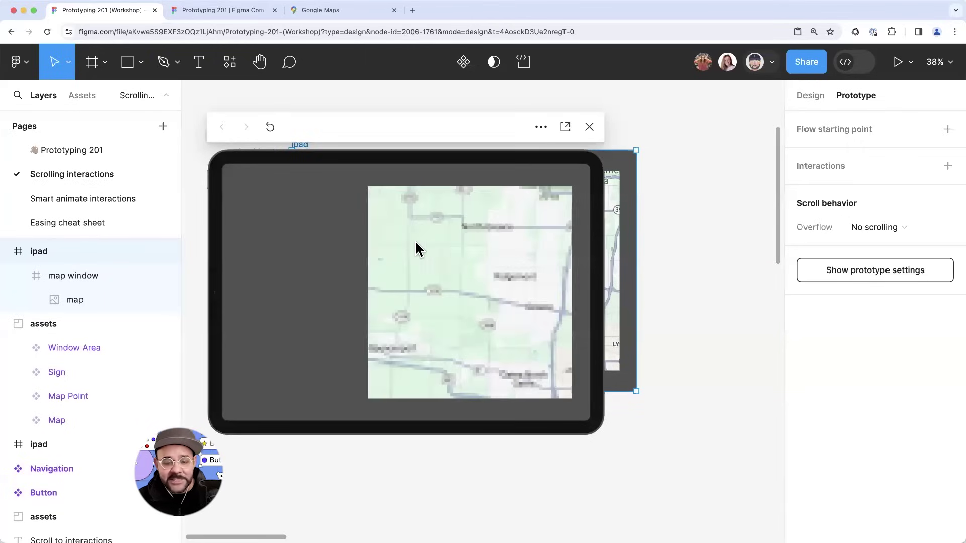
{"action": "left_click_drag", "start_coordinate": [492, 268], "coordinate": [581, 300]}
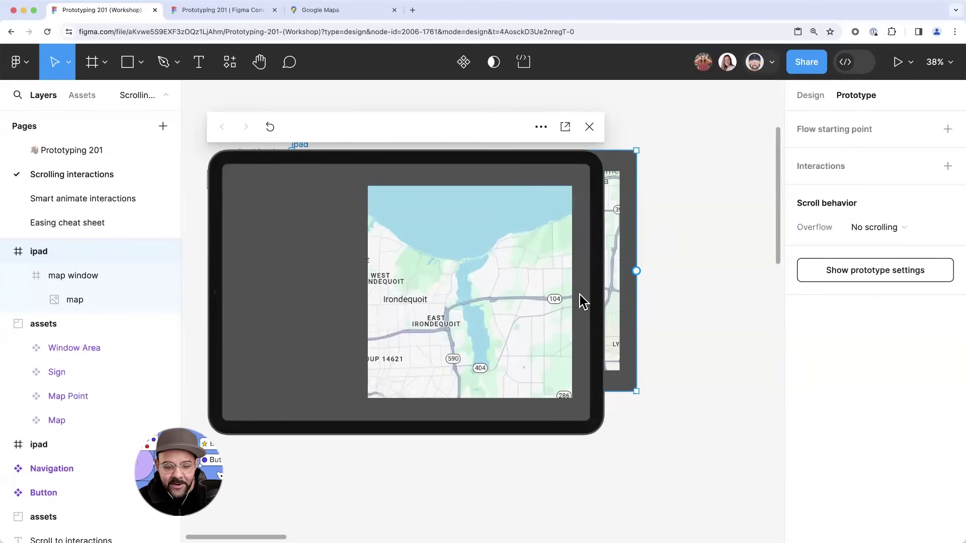
{"action": "left_click_drag", "start_coordinate": [449, 135], "coordinate": [289, 143]}
{"action": "left_click_drag", "start_coordinate": [441, 438], "coordinate": [269, 331]}
{"action": "left_click_drag", "start_coordinate": [210, 239], "coordinate": [108, 252]}
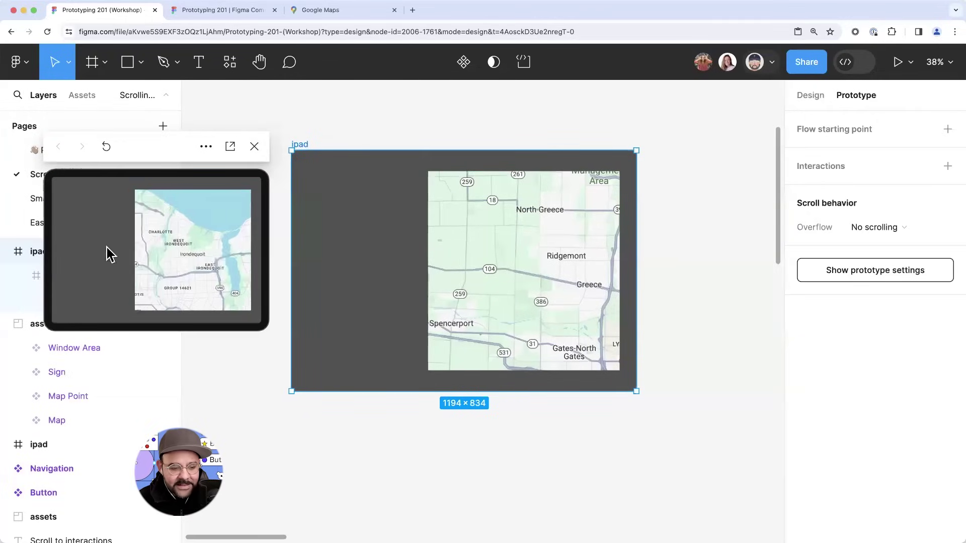
- Try Vertical overflow on the map window in the preview, and set its overflow to Both directions
{"action": "left_click", "coordinate": [475, 270]}
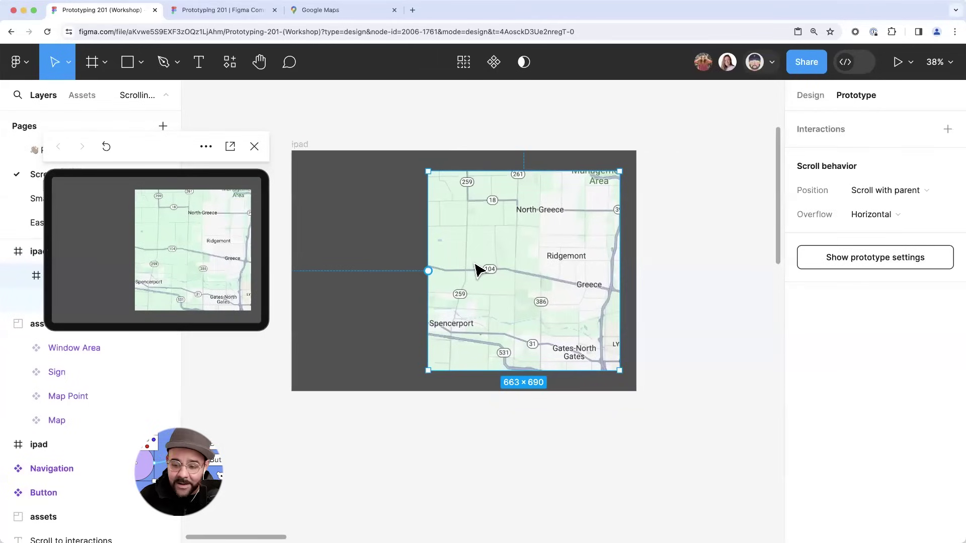
{"action": "left_click", "coordinate": [870, 216]}
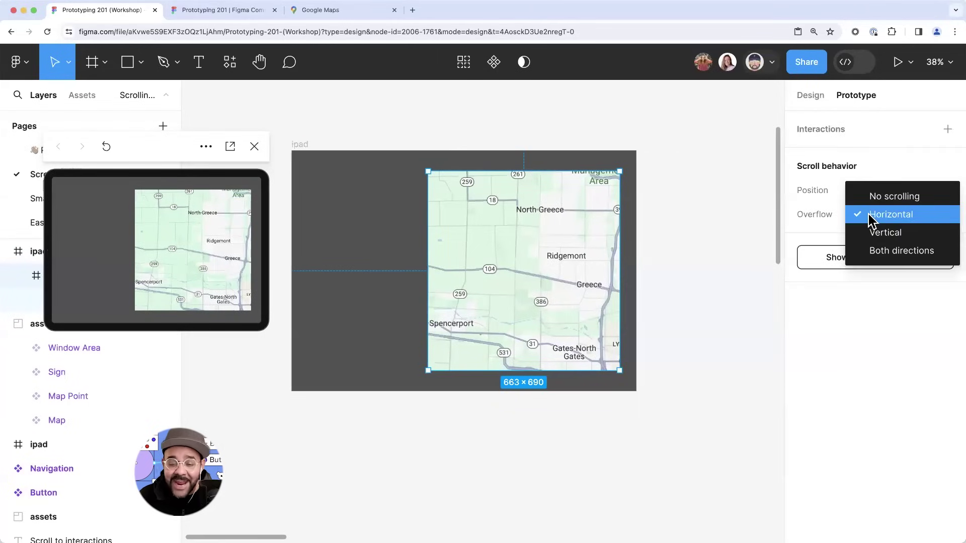
{"action": "left_click", "coordinate": [887, 233]}
{"action": "mouse_move", "coordinate": [205, 270]}
{"action": "left_mouse_down"}
{"action": "mouse_move", "coordinate": [195, 246]}
{"action": "mouse_move", "coordinate": [205, 258]}
{"action": "mouse_move", "coordinate": [209, 213]}
{"action": "mouse_move", "coordinate": [209, 262]}
{"action": "mouse_move", "coordinate": [203, 188]}
{"action": "mouse_move", "coordinate": [203, 271]}
{"action": "mouse_move", "coordinate": [186, 283]}
{"action": "mouse_move", "coordinate": [215, 267]}
{"action": "left_mouse_up"}
{"action": "left_click", "coordinate": [881, 217]}
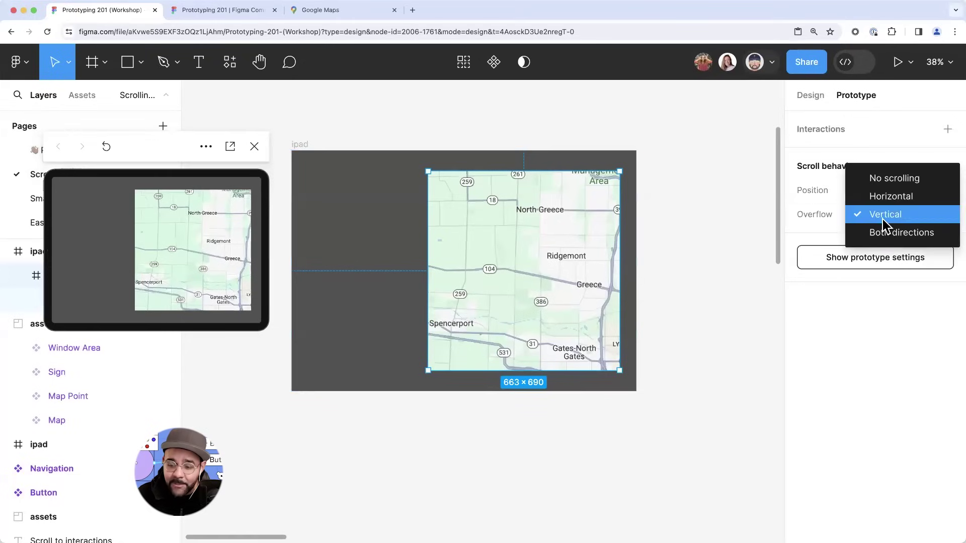
{"action": "left_click", "coordinate": [887, 233]}
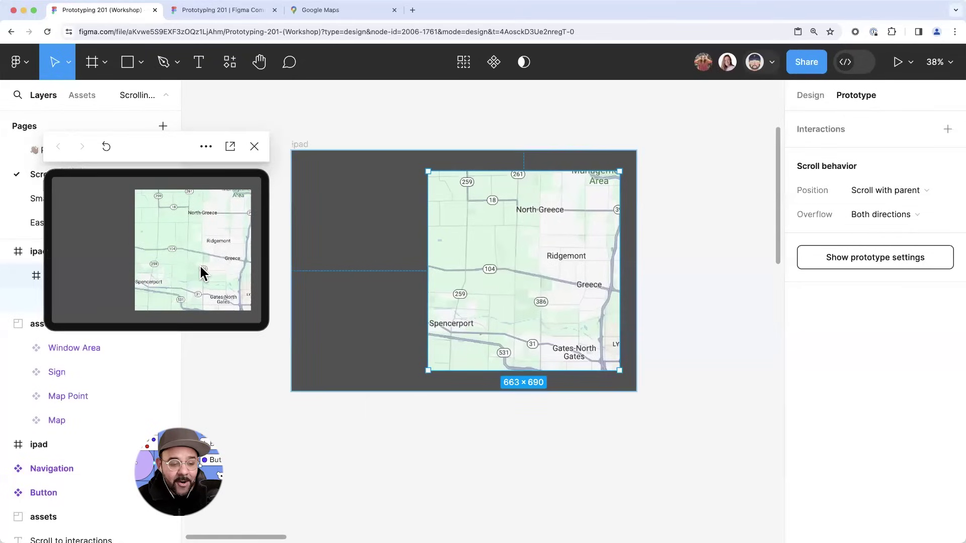
- Test scrolling the map horizontally and vertically in the preview, and close the preview
{"action": "scroll", "coordinate": [204, 249], "scroll_direction": "down", "scroll_amount": 5}
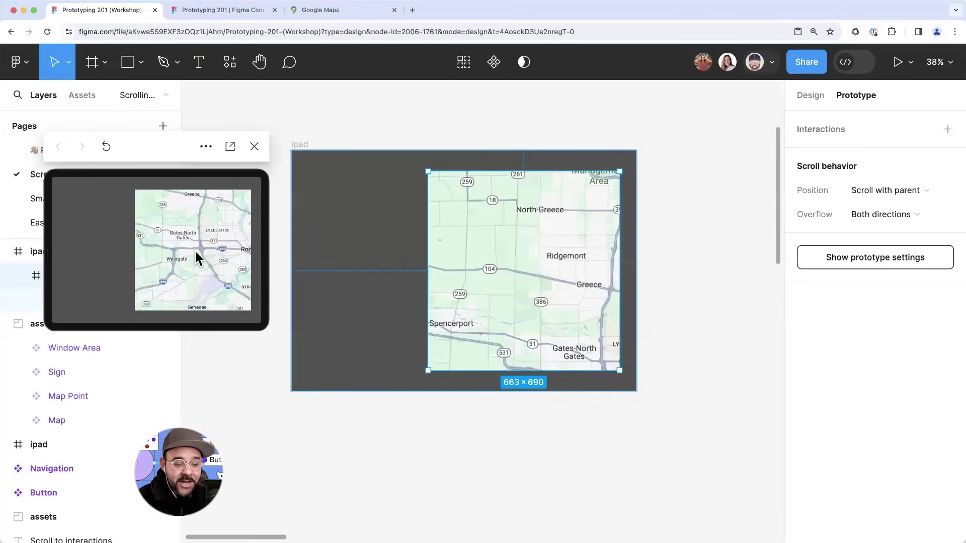
{"action": "scroll", "coordinate": [211, 284], "scroll_direction": "down", "scroll_amount": 5}
{"action": "scroll", "coordinate": [212, 285], "scroll_direction": "right", "scroll_amount": 5}
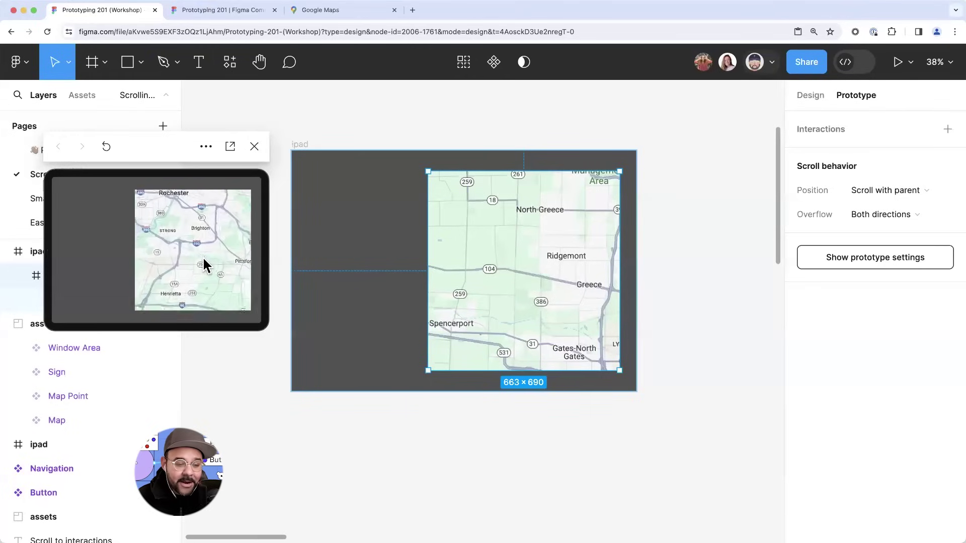
{"action": "scroll", "coordinate": [212, 236], "scroll_direction": "up", "scroll_amount": 5}
{"action": "scroll", "coordinate": [212, 236], "scroll_direction": "left", "scroll_amount": 5}
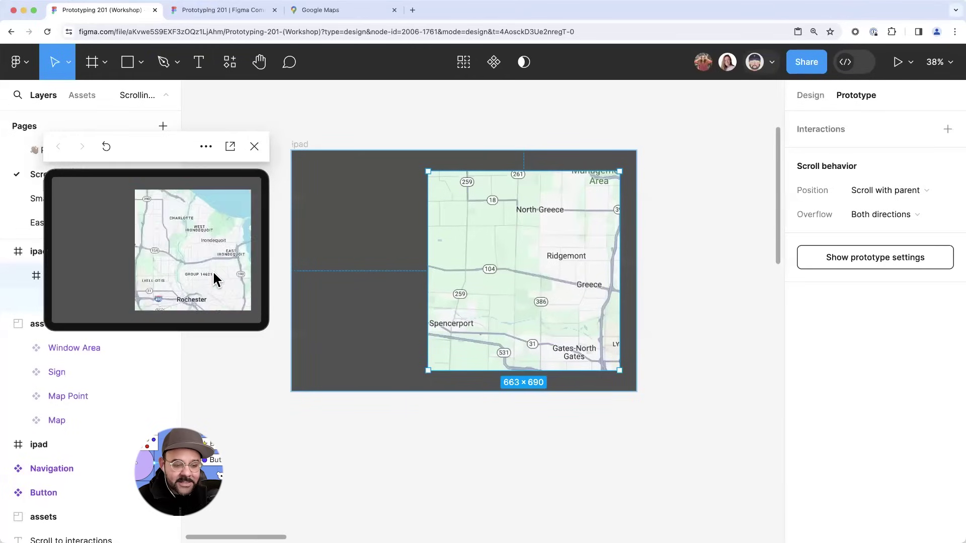
{"action": "scroll", "coordinate": [146, 225], "scroll_direction": "up", "scroll_amount": 5}
{"action": "scroll", "coordinate": [147, 225], "scroll_direction": "right", "scroll_amount": 5}
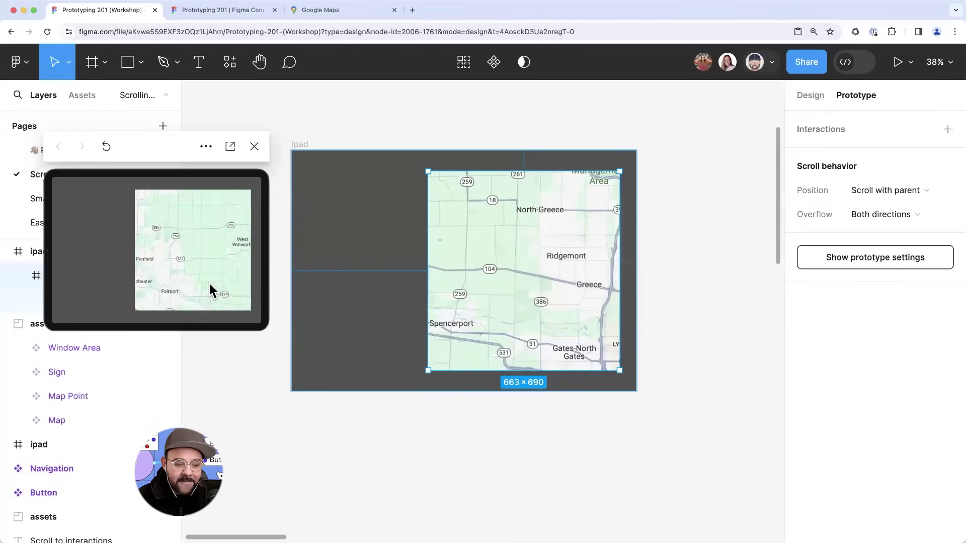
{"action": "scroll", "coordinate": [219, 234], "scroll_direction": "down", "scroll_amount": 5}
{"action": "scroll", "coordinate": [220, 234], "scroll_direction": "right", "scroll_amount": 5}
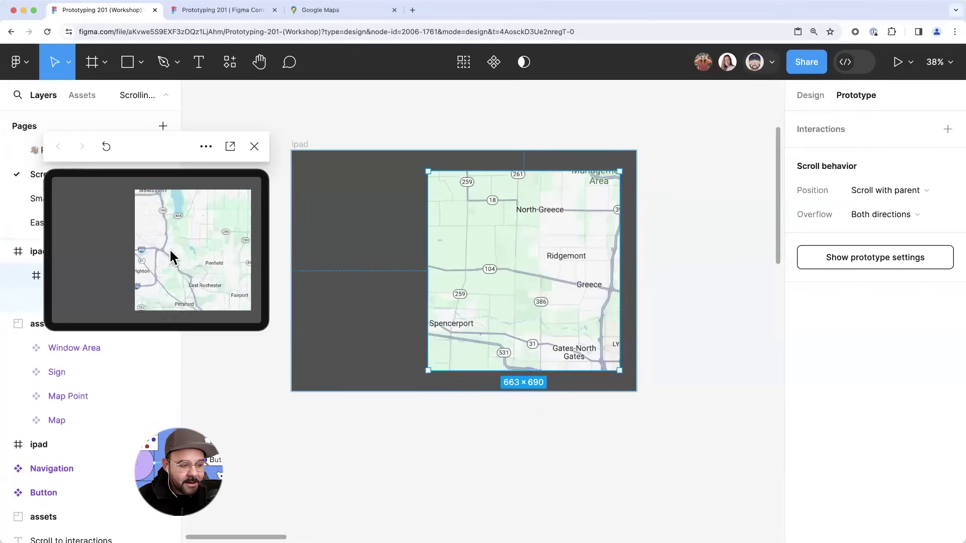
{"action": "scroll", "coordinate": [167, 277], "scroll_direction": "down", "scroll_amount": 3}
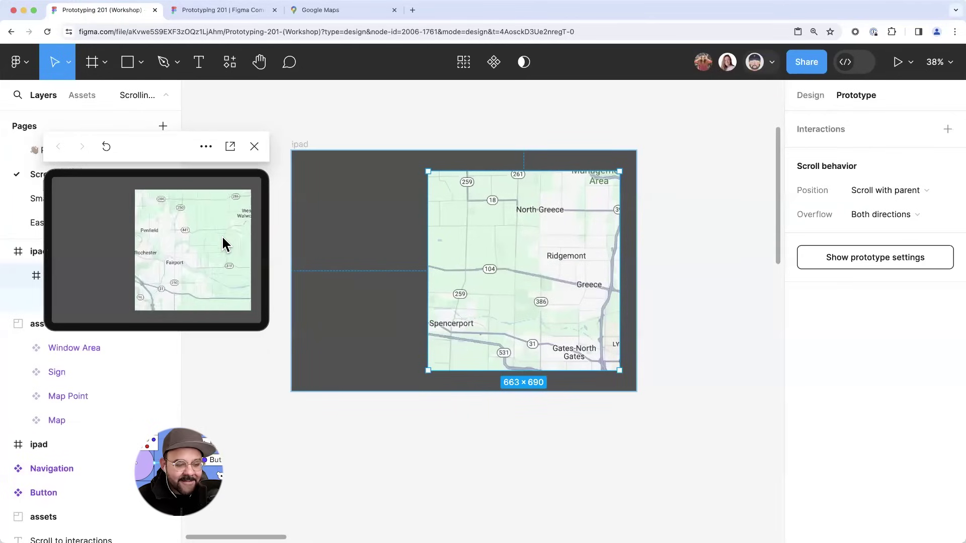
{"action": "left_click", "coordinate": [254, 146]}
{"action": "left_click", "coordinate": [287, 249]}
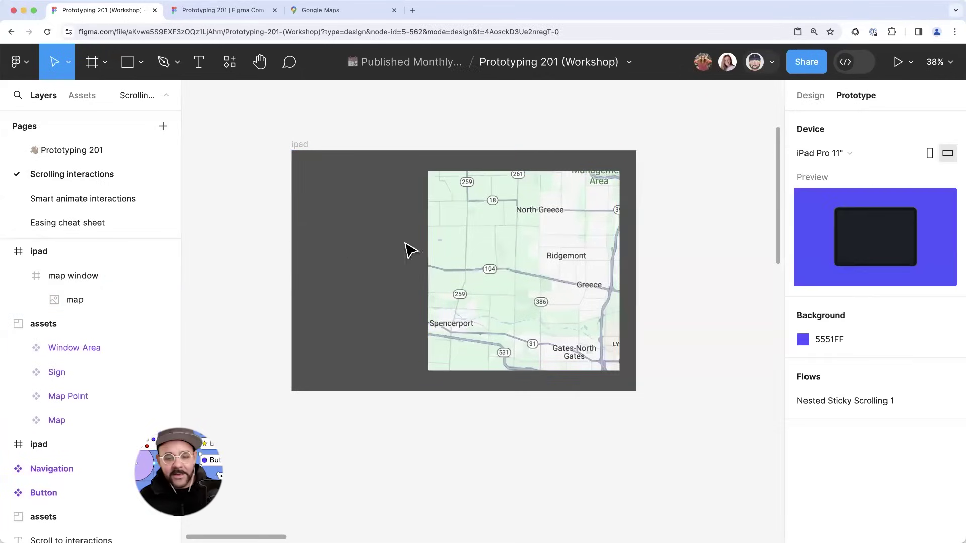
- Move the map window out of the ipad frame to just below it, aligned with the frame's left edge
{"action": "scroll", "coordinate": [408, 250], "scroll_direction": "down", "scroll_amount": 3}
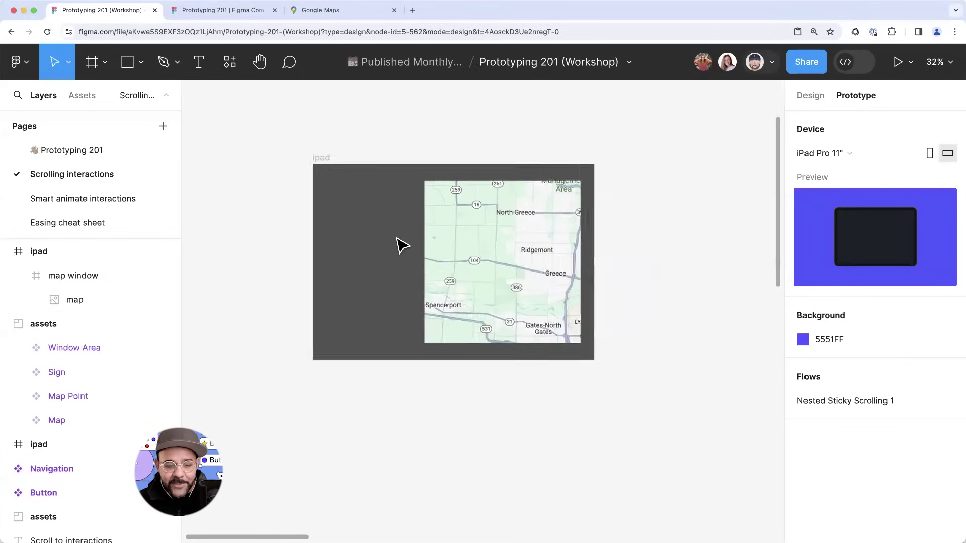
{"action": "scroll", "coordinate": [380, 226], "scroll_direction": "down", "scroll_amount": 2}
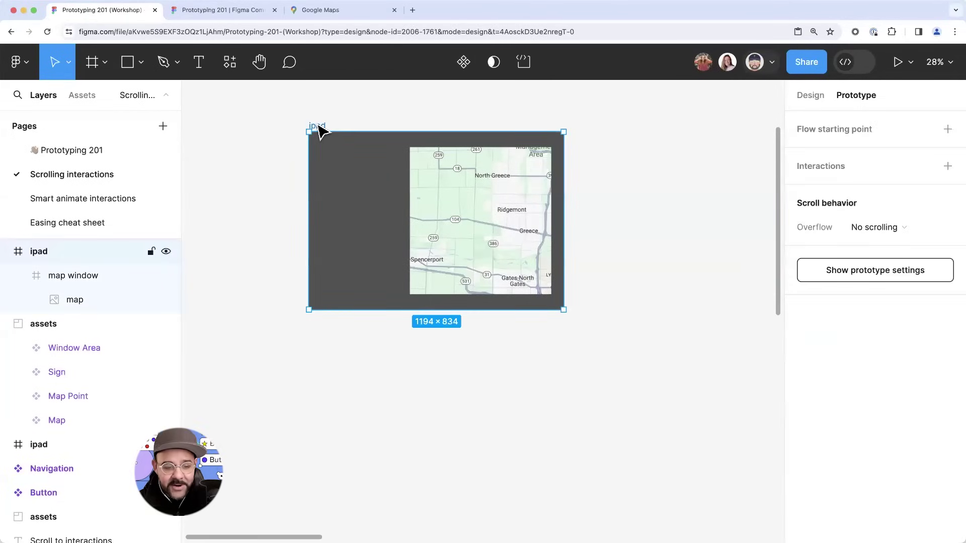
{"action": "left_click", "coordinate": [460, 250]}
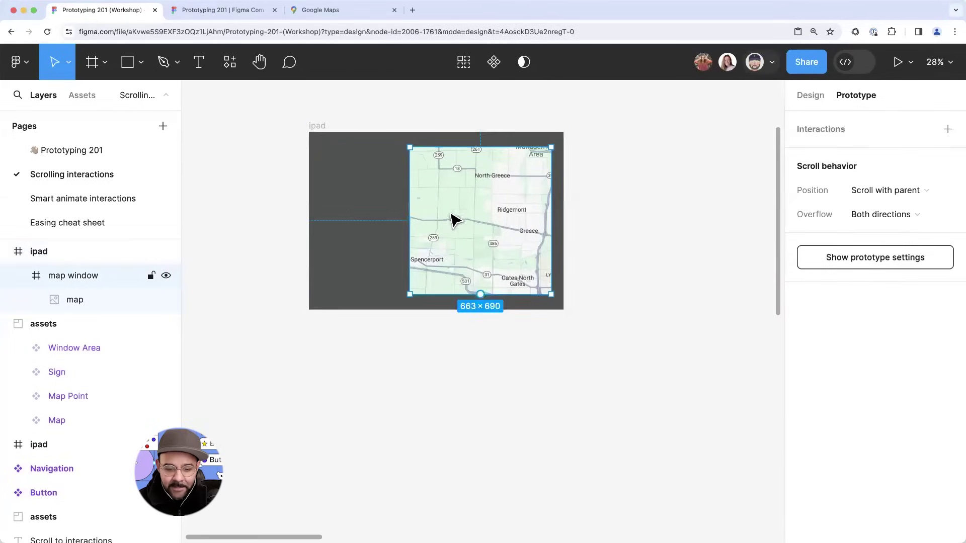
{"action": "left_click_drag", "start_coordinate": [474, 229], "coordinate": [347, 373]}
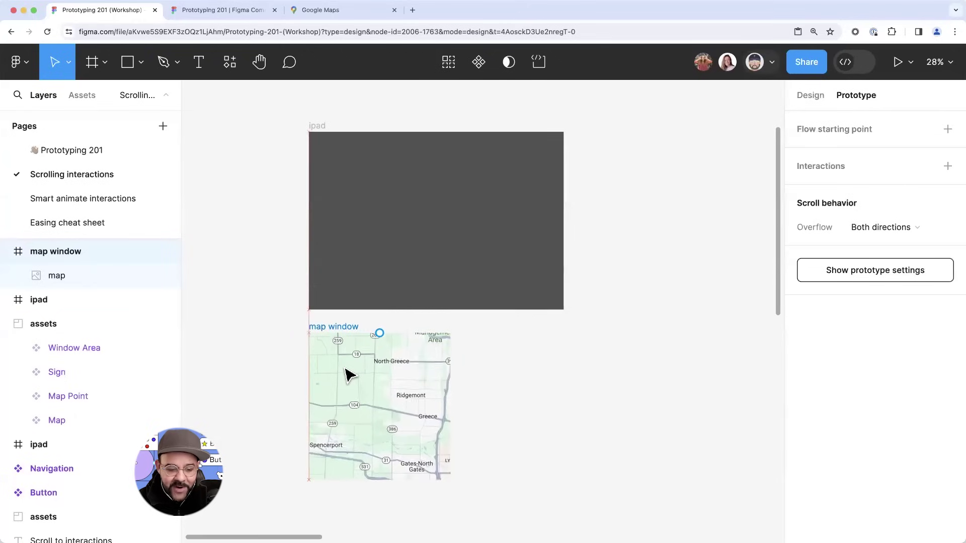
- Move the map image out of the map window onto the empty canvas below it
{"action": "scroll", "coordinate": [367, 342], "scroll_direction": "down", "scroll_amount": 3}
{"action": "left_click", "coordinate": [383, 326]}
{"action": "left_click_drag", "start_coordinate": [380, 291], "coordinate": [415, 457]}
{"action": "scroll", "coordinate": [401, 224], "scroll_direction": "down", "scroll_amount": 3}
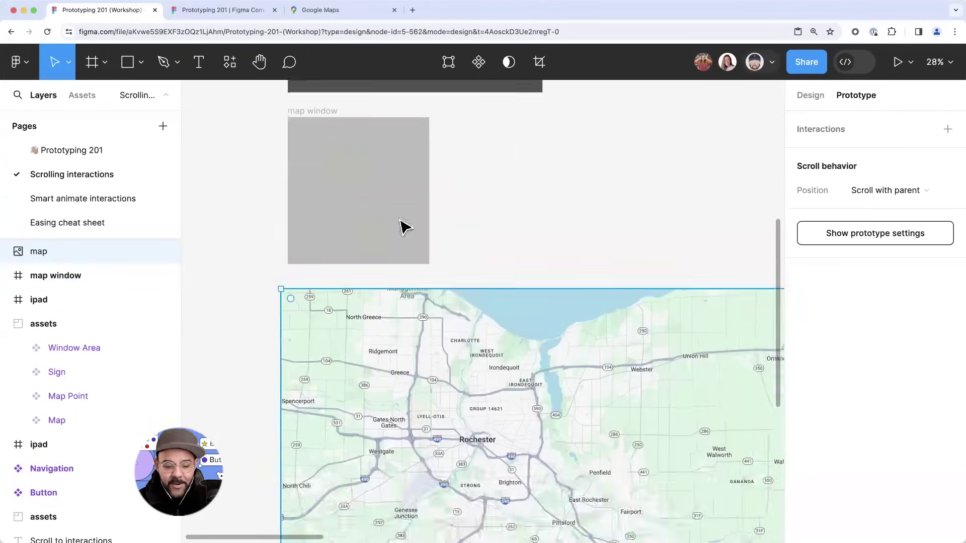
{"action": "scroll", "coordinate": [453, 355], "scroll_direction": "down", "scroll_amount": 3, "text": "ctrl"}
{"action": "scroll", "coordinate": [374, 295], "scroll_direction": "down", "scroll_amount": 3, "text": "ctrl"}
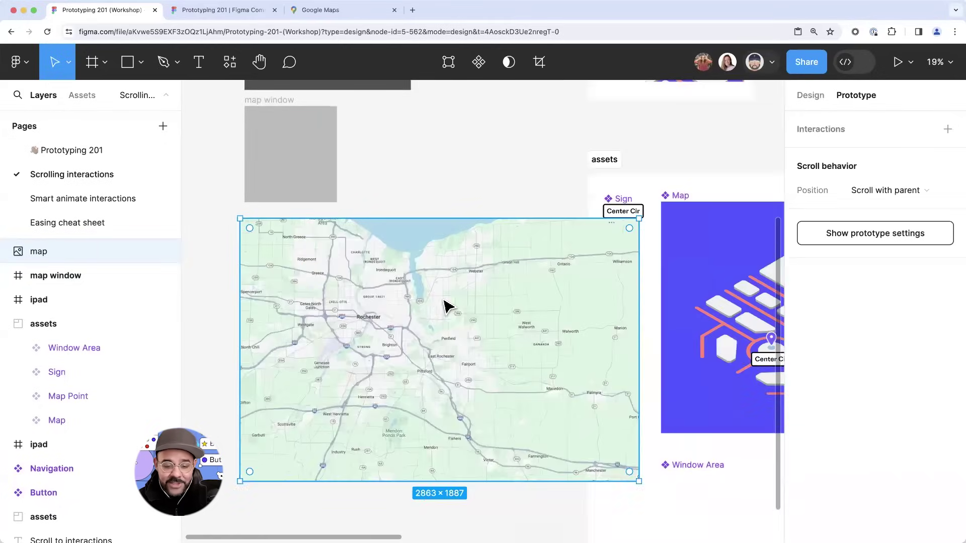
{"action": "left_click_drag", "start_coordinate": [373, 302], "coordinate": [475, 330]}
{"action": "left_click", "coordinate": [381, 336]}
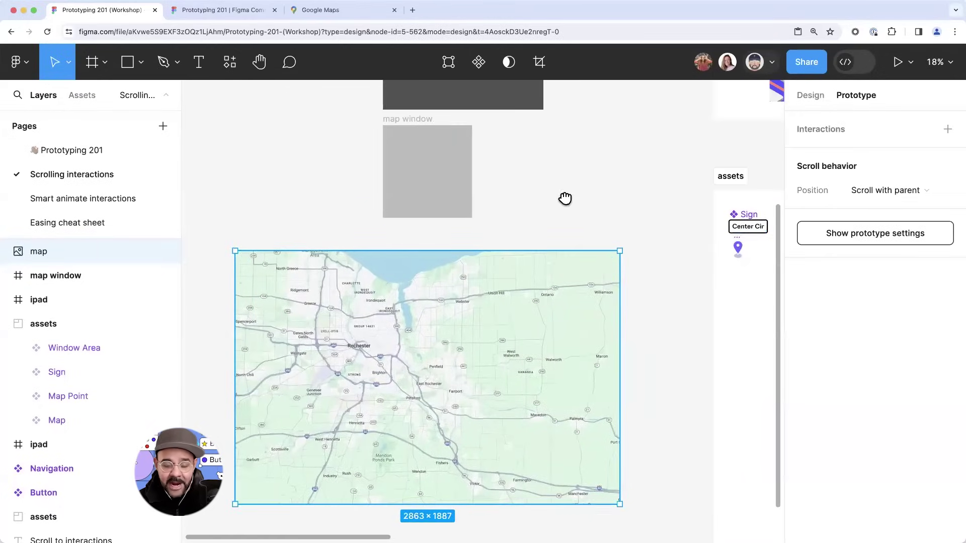
- Examine the Map component and its labelled areas in the assets section of the iPad Mini Map example
{"action": "scroll", "coordinate": [565, 198], "scroll_direction": "up", "scroll_amount": 3}
{"action": "scroll", "coordinate": [578, 224], "scroll_direction": "down", "scroll_amount": 2, "text": "ctrl"}
{"action": "scroll", "coordinate": [572, 231], "scroll_direction": "right", "scroll_amount": 3}
{"action": "scroll", "coordinate": [323, 233], "scroll_direction": "right", "scroll_amount": 6}
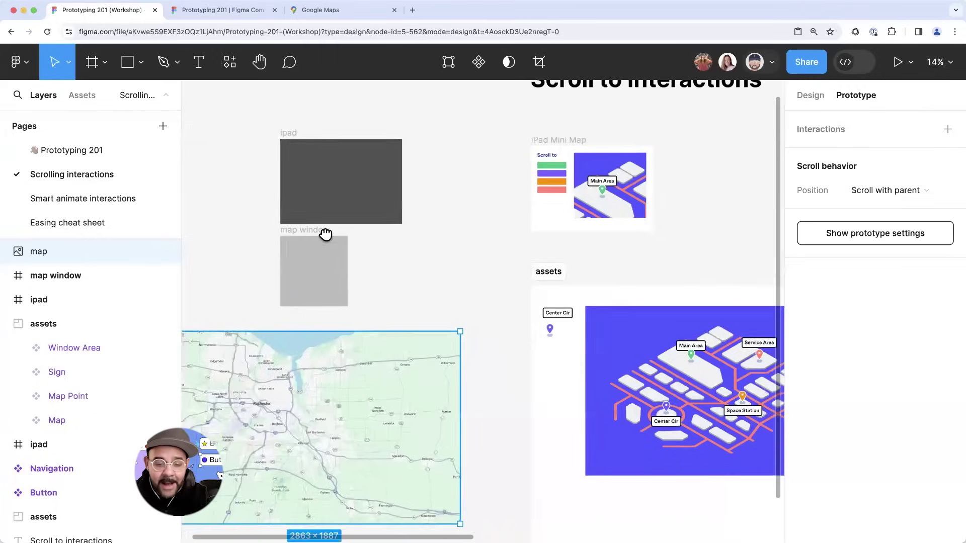
{"action": "scroll", "coordinate": [460, 130], "scroll_direction": "up", "scroll_amount": 1, "text": "ctrl"}
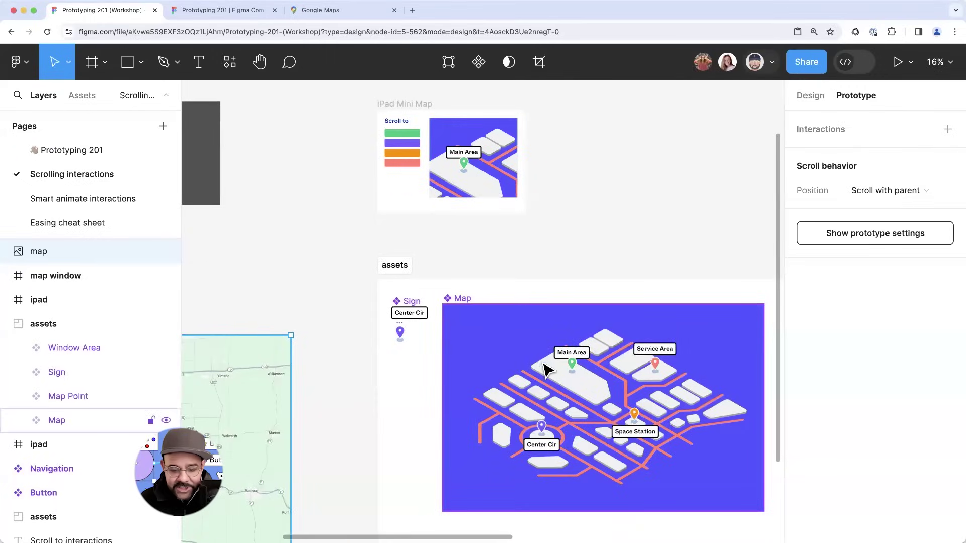
{"action": "scroll", "coordinate": [378, 284], "scroll_direction": "up", "scroll_amount": 5, "text": "ctrl"}
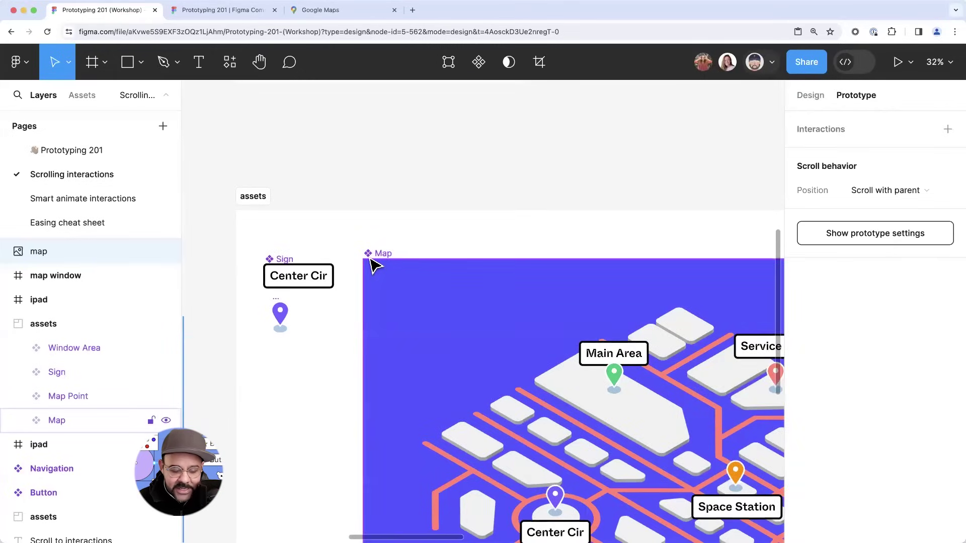
{"action": "scroll", "coordinate": [373, 266], "scroll_direction": "up", "scroll_amount": 1, "text": "ctrl"}
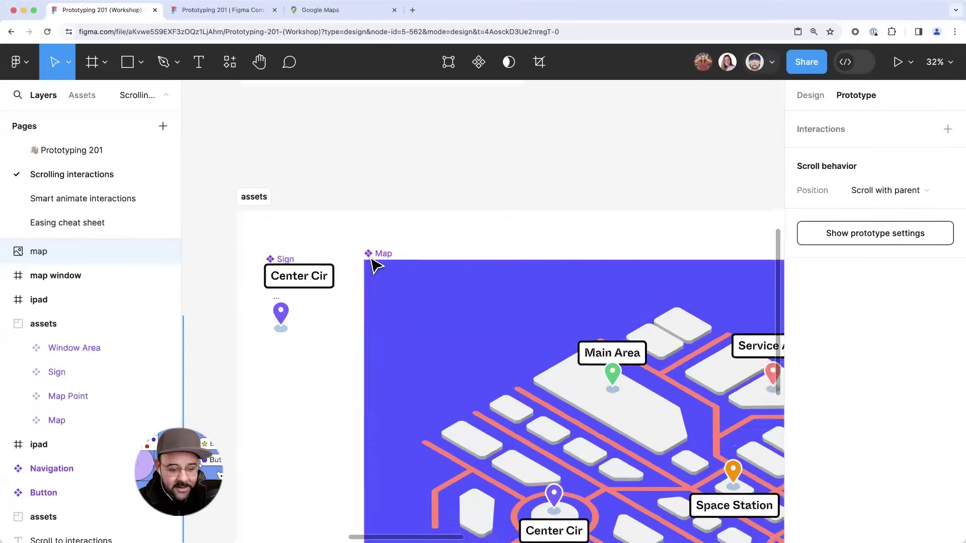
{"action": "scroll", "coordinate": [374, 266], "scroll_direction": "down", "scroll_amount": 5, "text": "ctrl"}
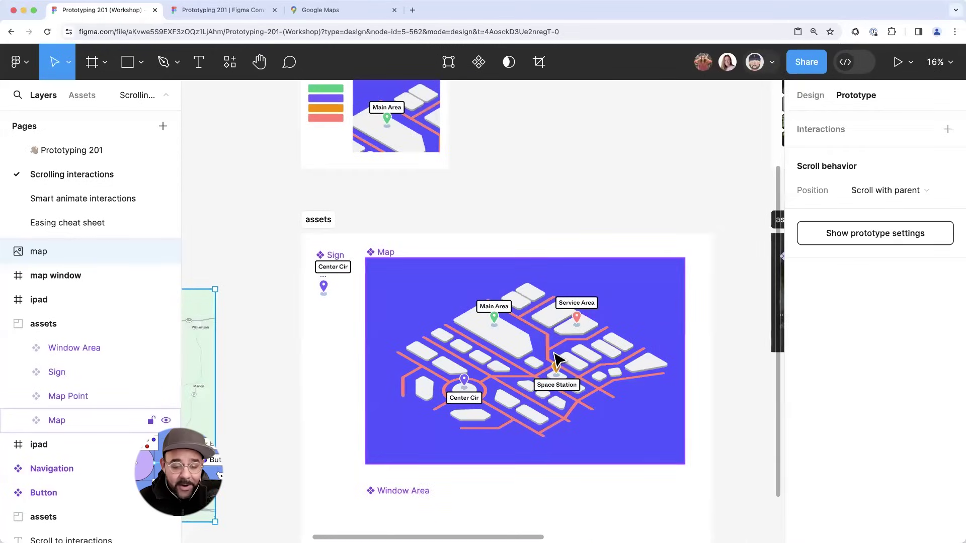
- Try placing two instances of the purple Map component below the assets section, and undo them
{"action": "scroll", "coordinate": [509, 401], "scroll_direction": "down", "scroll_amount": 2, "text": "ctrl"}
{"action": "scroll", "coordinate": [495, 247], "scroll_direction": "down", "scroll_amount": 3}
{"action": "left_click_drag", "start_coordinate": [492, 249], "coordinate": [783, 378]}
{"action": "scroll", "coordinate": [722, 448], "scroll_direction": "up", "scroll_amount": 1, "text": "ctrl"}
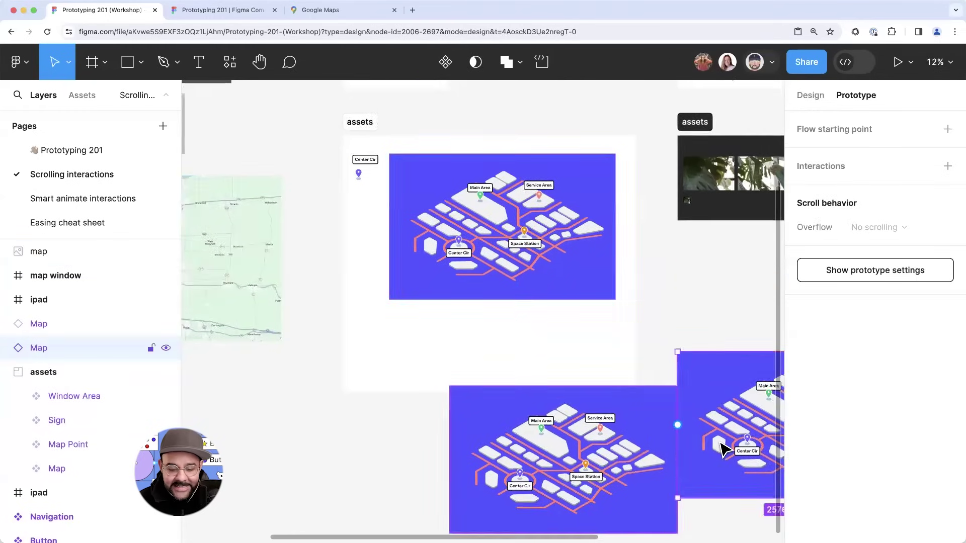
{"action": "scroll", "coordinate": [722, 448], "scroll_direction": "right", "scroll_amount": 2}
{"action": "key", "text": "ctrl+z"}
{"action": "key", "text": "ctrl+z"}
{"action": "key", "text": "ctrl+z"}
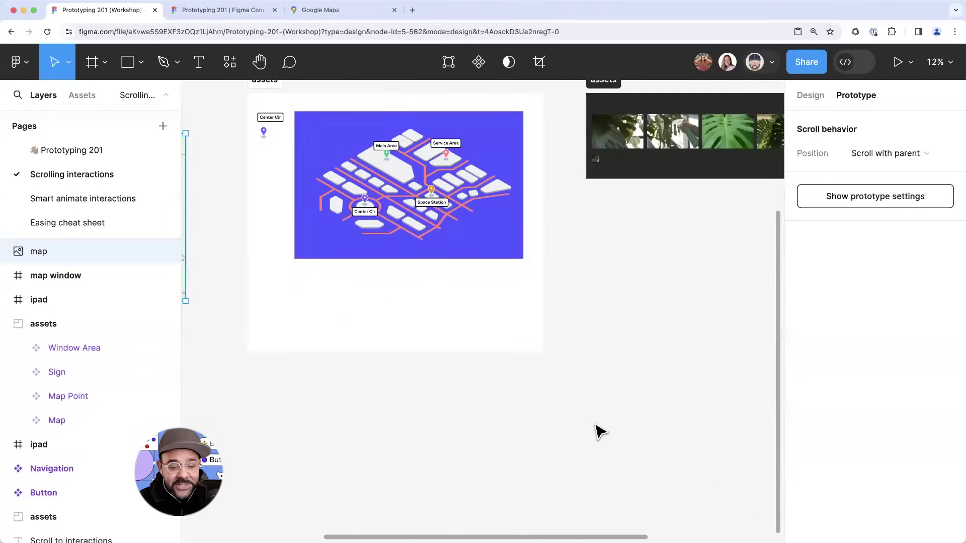
- Turn the large map image below the map window into a component and shift it slightly
{"action": "scroll", "coordinate": [653, 332], "scroll_direction": "up", "scroll_amount": 3}
{"action": "scroll", "coordinate": [653, 332], "scroll_direction": "left", "scroll_amount": 5}
{"action": "scroll", "coordinate": [339, 211], "scroll_direction": "left", "scroll_amount": 5}
{"action": "scroll", "coordinate": [339, 212], "scroll_direction": "up", "scroll_amount": 1}
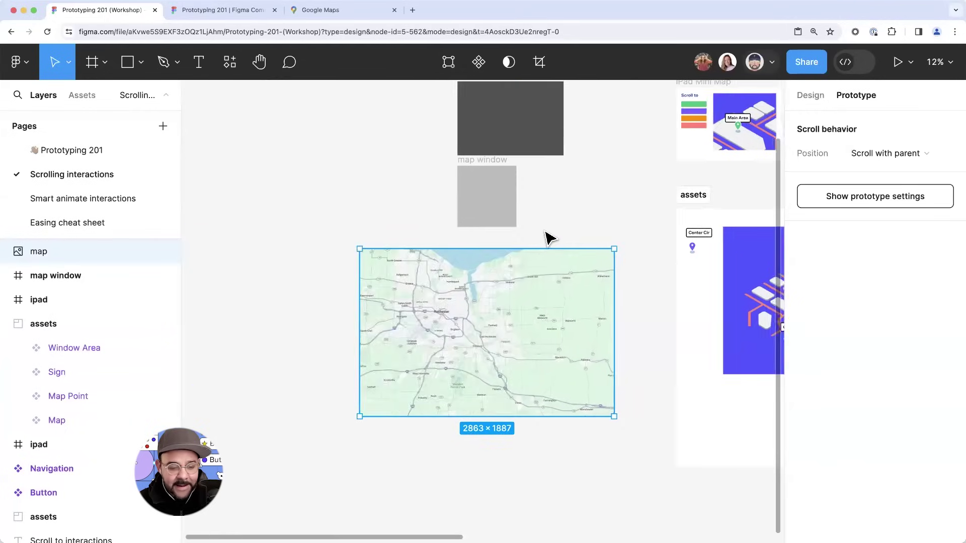
{"action": "scroll", "coordinate": [556, 233], "scroll_direction": "up", "scroll_amount": 2, "text": "ctrl"}
{"action": "scroll", "coordinate": [518, 288], "scroll_direction": "up", "scroll_amount": 3}
{"action": "scroll", "coordinate": [518, 289], "scroll_direction": "up", "scroll_amount": 1, "text": "ctrl"}
{"action": "scroll", "coordinate": [492, 338], "scroll_direction": "right", "scroll_amount": 2}
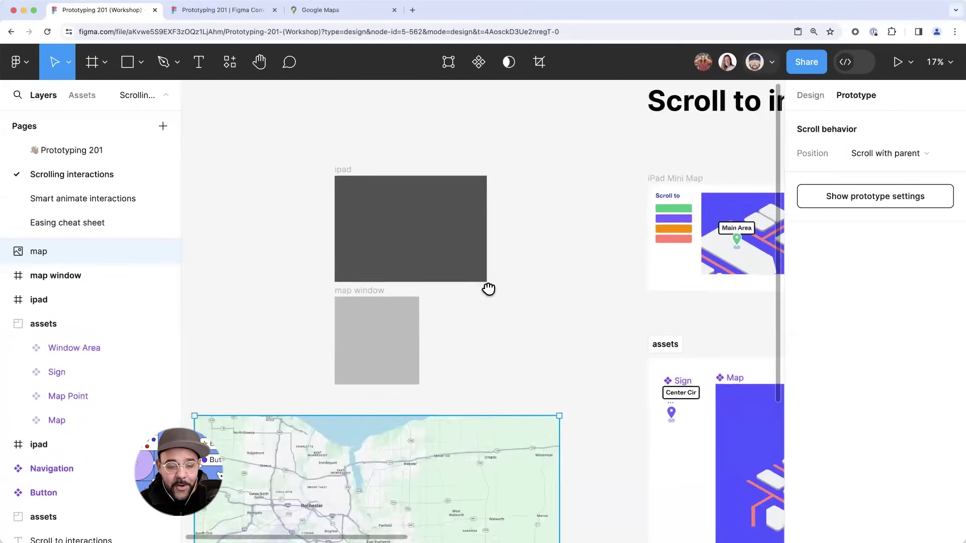
{"action": "scroll", "coordinate": [487, 287], "scroll_direction": "down", "scroll_amount": 1}
{"action": "scroll", "coordinate": [295, 438], "scroll_direction": "left", "scroll_amount": 3}
{"action": "scroll", "coordinate": [392, 415], "scroll_direction": "up", "scroll_amount": 1, "text": "ctrl"}
{"action": "scroll", "coordinate": [392, 415], "scroll_direction": "right", "scroll_amount": 3}
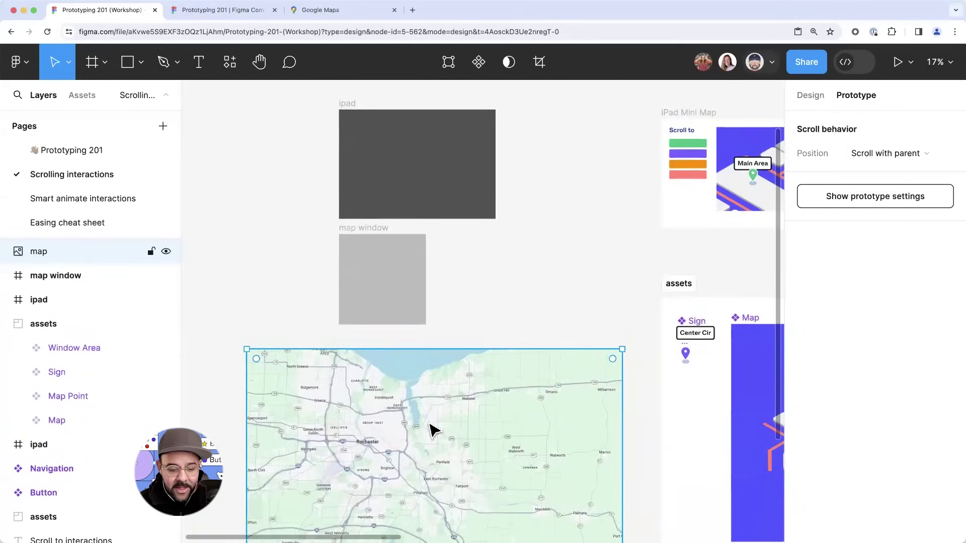
{"action": "scroll", "coordinate": [431, 429], "scroll_direction": "down", "scroll_amount": 3}
{"action": "scroll", "coordinate": [355, 301], "scroll_direction": "up", "scroll_amount": 1, "text": "ctrl"}
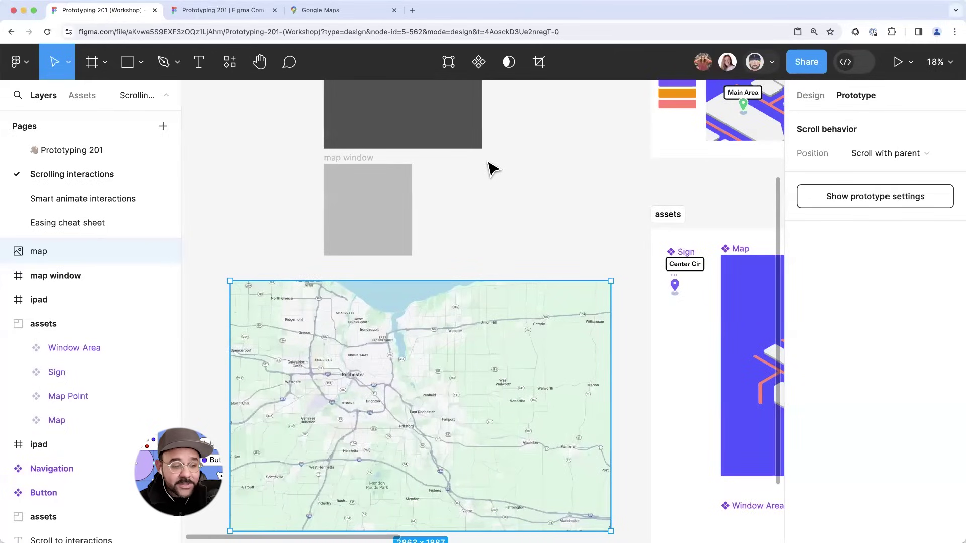
{"action": "left_click", "coordinate": [478, 63]}
{"action": "mouse_move", "coordinate": [375, 360]}
{"action": "left_mouse_down"}
{"action": "mouse_move", "coordinate": [390, 352]}
{"action": "mouse_move", "coordinate": [371, 367]}
{"action": "mouse_move", "coordinate": [390, 366]}
{"action": "left_mouse_up"}
{"action": "left_click_drag", "start_coordinate": [540, 358], "coordinate": [480, 367]}
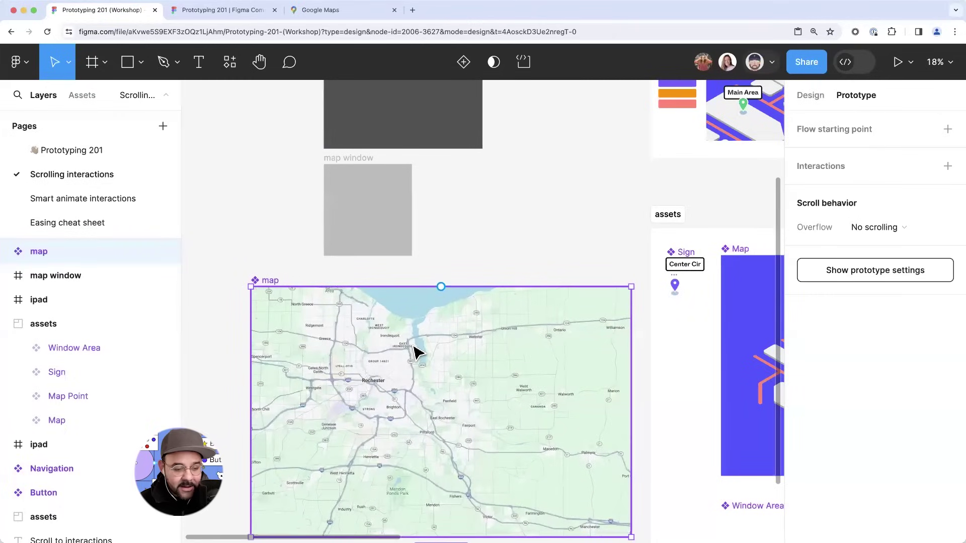
- Place an instance of the map component directly to its left, and select the component and the instance in turn
{"action": "scroll", "coordinate": [677, 362], "scroll_direction": "left", "scroll_amount": 10}
{"action": "left_click_drag", "start_coordinate": [677, 362], "coordinate": [293, 366]}
{"action": "left_click", "coordinate": [539, 222]}
{"action": "scroll", "coordinate": [603, 282], "scroll_direction": "left", "scroll_amount": 3}
{"action": "scroll", "coordinate": [604, 282], "scroll_direction": "down", "scroll_amount": 1}
{"action": "left_click", "coordinate": [644, 330]}
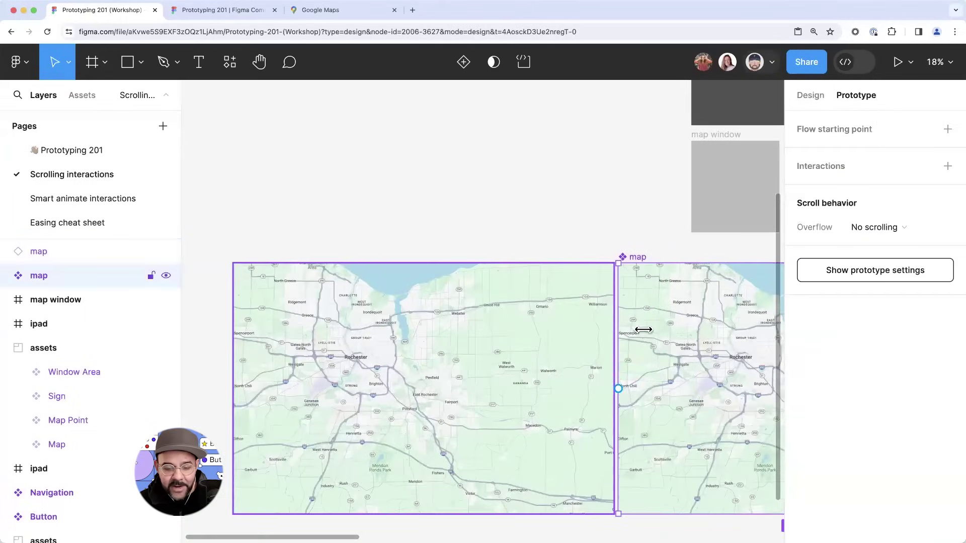
{"action": "left_click", "coordinate": [449, 330]}
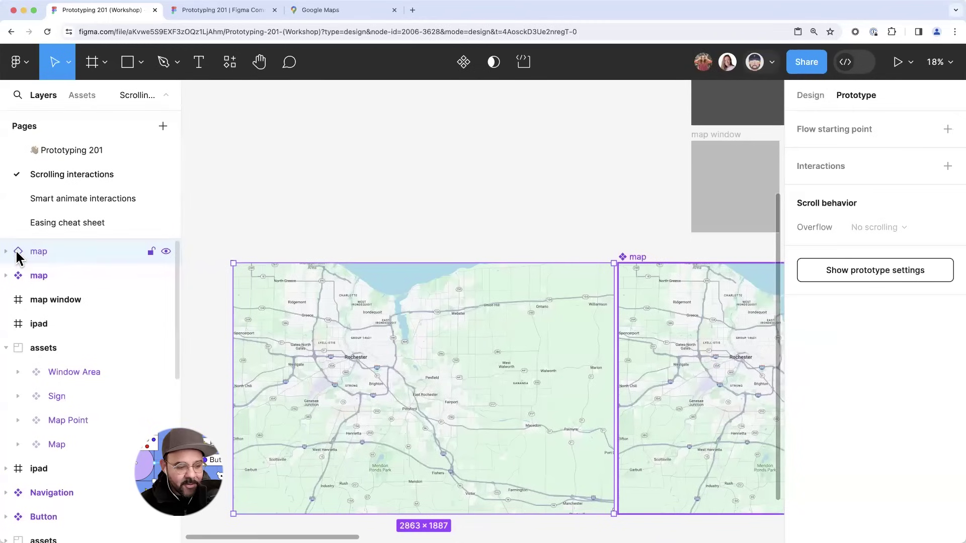
- Paste a screenshot of the two map layer entries above the maps, and move the map instance away from its component
{"action": "left_click_drag", "start_coordinate": [15, 243], "coordinate": [462, 209]}
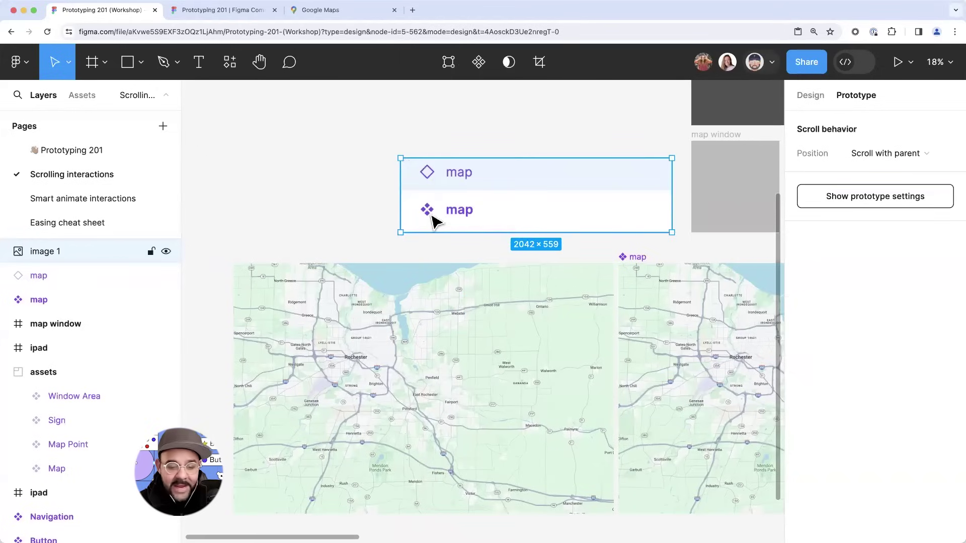
{"action": "left_click_drag", "start_coordinate": [440, 176], "coordinate": [401, 163]}
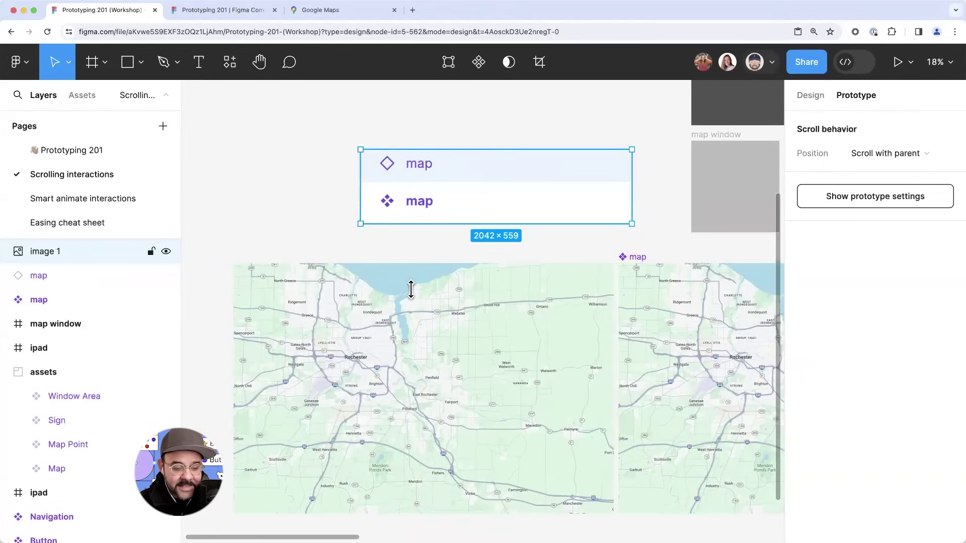
{"action": "left_click", "coordinate": [387, 278]}
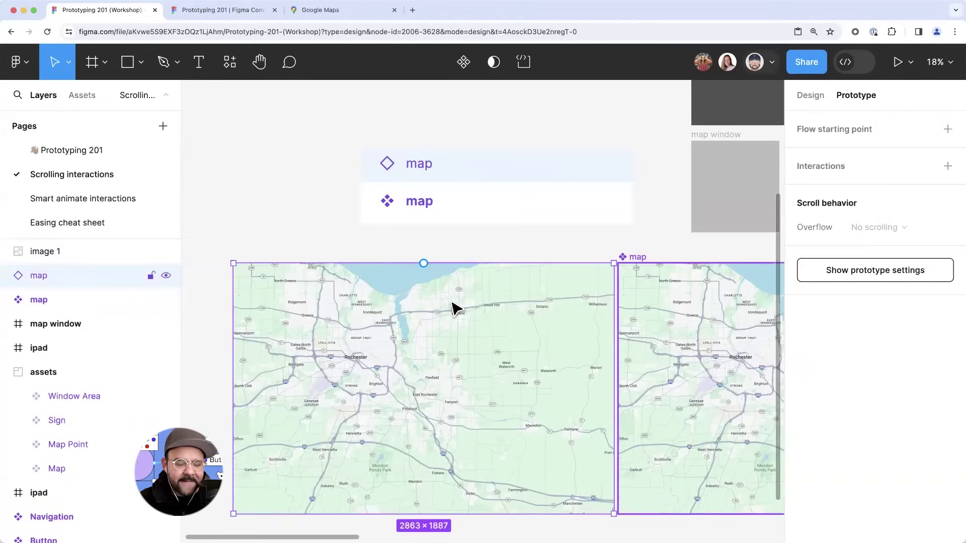
{"action": "left_click_drag", "start_coordinate": [453, 308], "coordinate": [416, 317]}
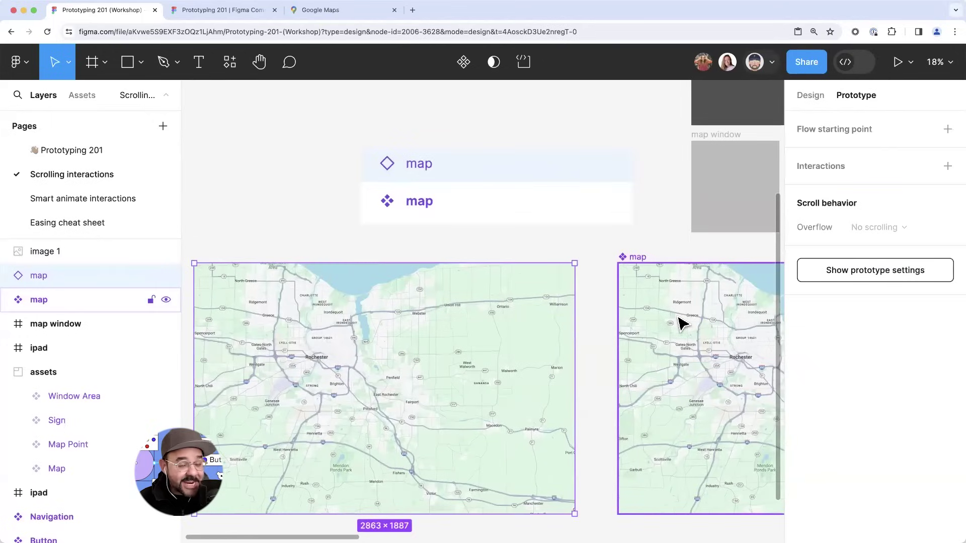
- Delete the screenshot of the layer entries and the map instance beside the component
{"action": "left_click", "coordinate": [443, 209]}
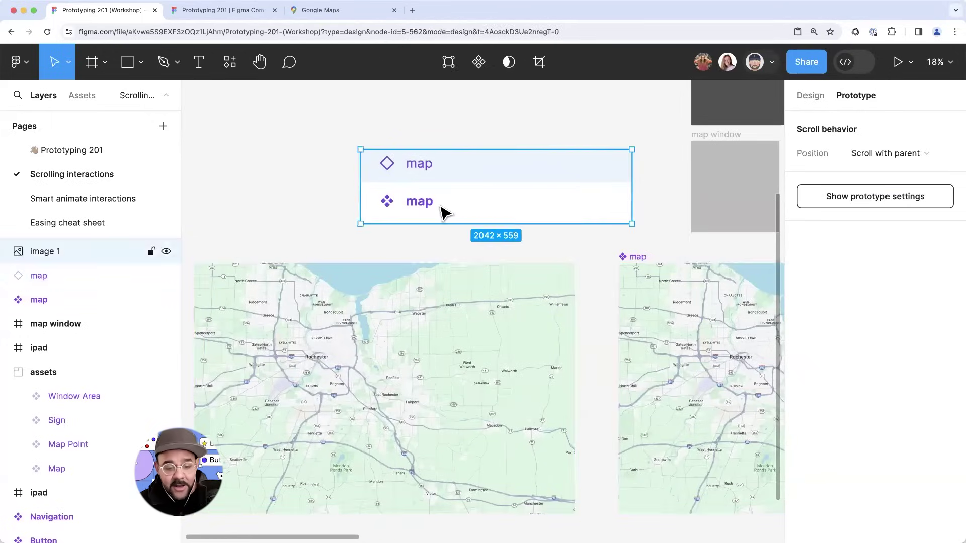
{"action": "key", "text": "Delete"}
{"action": "left_click", "coordinate": [417, 293]}
{"action": "key", "text": "Delete"}
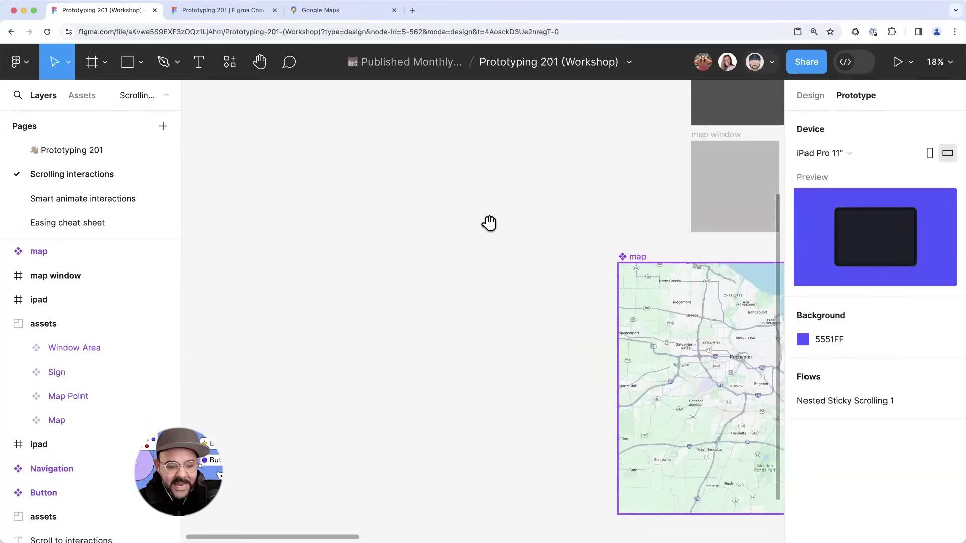
- Place an instance of the map component inside the empty map window, with its upper-left area showing
{"action": "scroll", "coordinate": [453, 236], "scroll_direction": "right", "scroll_amount": 6}
{"action": "left_click", "coordinate": [418, 214]}
{"action": "scroll", "coordinate": [438, 181], "scroll_direction": "up", "scroll_amount": 2}
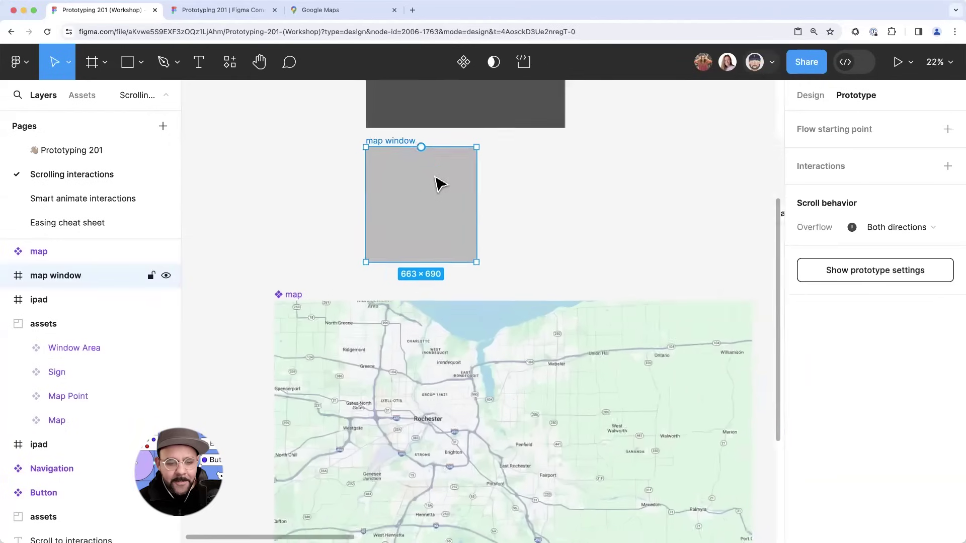
{"action": "left_click_drag", "start_coordinate": [493, 455], "coordinate": [397, 191]}
{"action": "mouse_move", "coordinate": [445, 211]}
{"action": "left_mouse_down"}
{"action": "mouse_move", "coordinate": [423, 197]}
{"action": "mouse_move", "coordinate": [431, 195]}
{"action": "mouse_move", "coordinate": [436, 119]}
{"action": "mouse_move", "coordinate": [448, 104]}
{"action": "mouse_move", "coordinate": [460, 203]}
{"action": "left_mouse_up"}
- Move the map window back into the right part of the ipad frame, centered vertically
{"action": "left_click", "coordinate": [297, 194]}
{"action": "scroll", "coordinate": [328, 209], "scroll_direction": "up", "scroll_amount": 2}
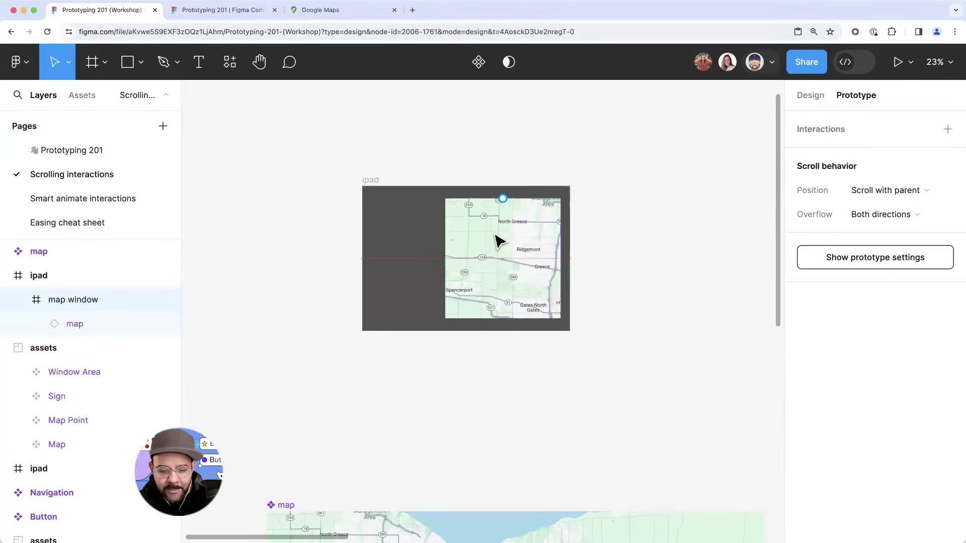
{"action": "scroll", "coordinate": [568, 237], "scroll_direction": "down", "scroll_amount": 3}
{"action": "left_click", "coordinate": [601, 179]}
{"action": "left_click", "coordinate": [503, 166]}
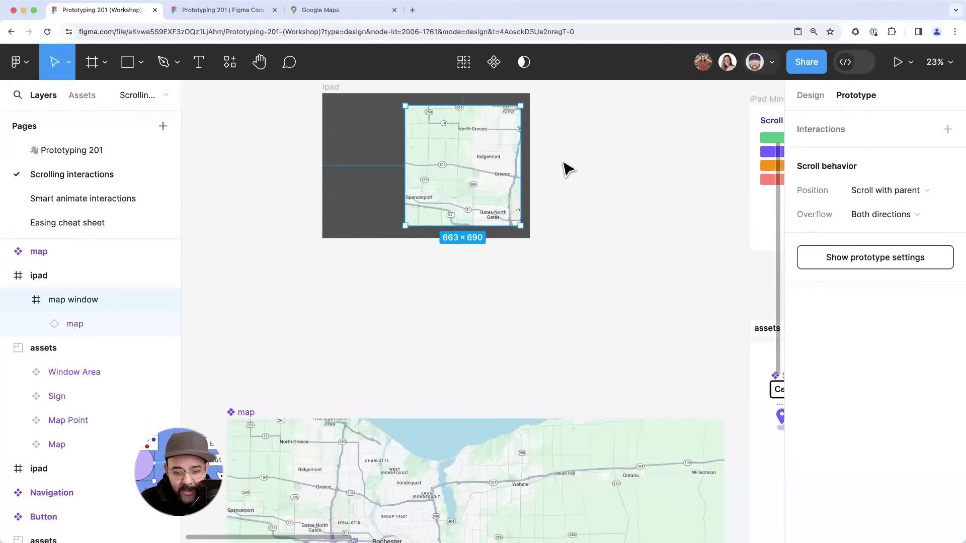
- Preview the ipad frame with the map instance in its window, and close the preview
{"action": "left_click", "coordinate": [564, 204]}
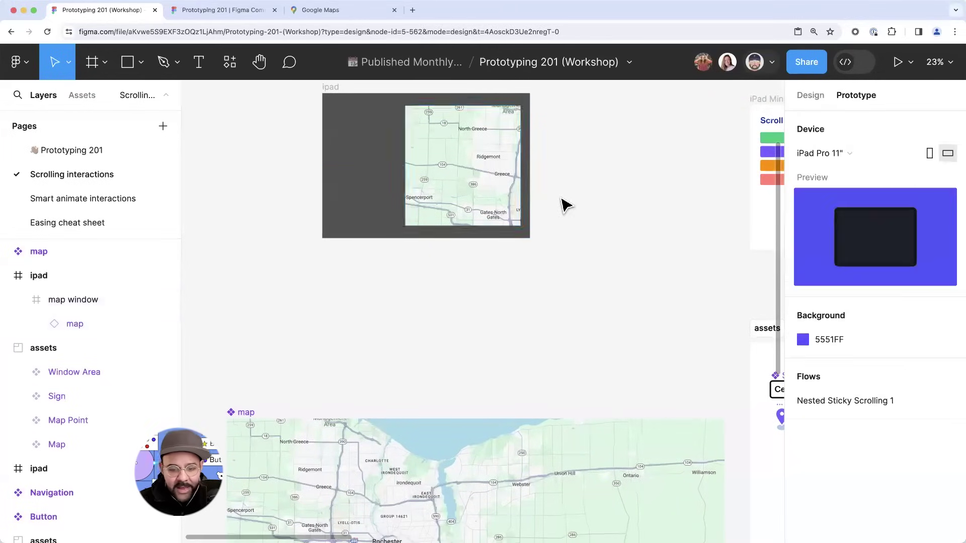
{"action": "left_click", "coordinate": [337, 89]}
{"action": "key", "text": "shift+space"}
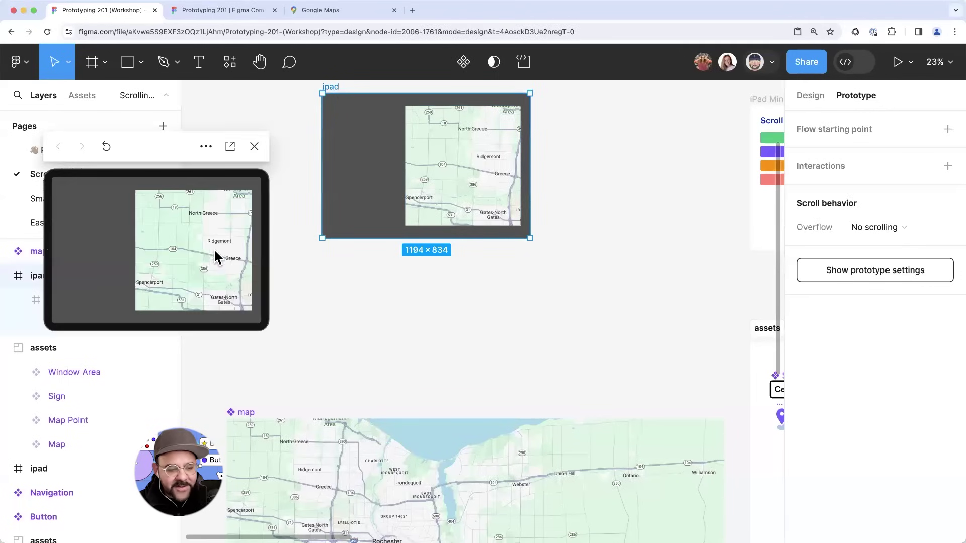
{"action": "left_click", "coordinate": [254, 146]}
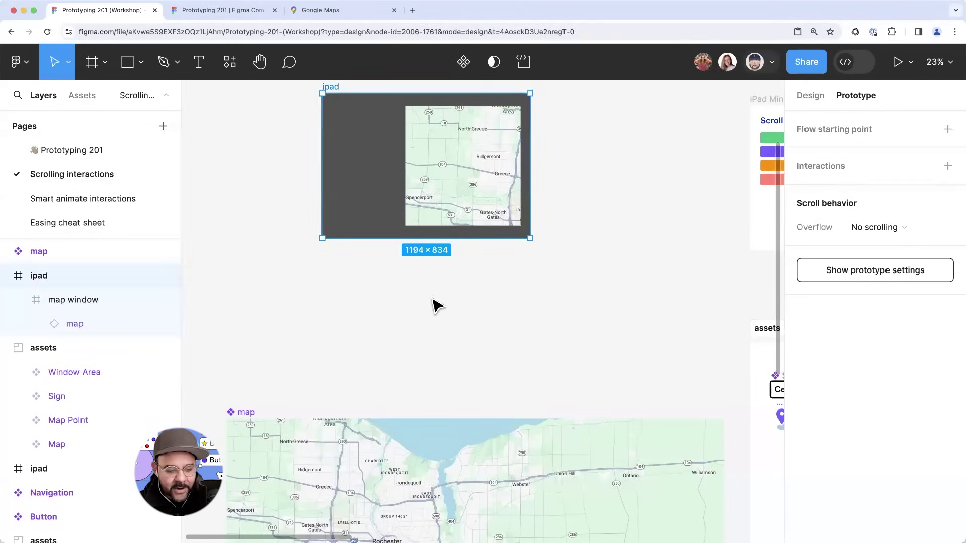
- Review the map component and the ipad frame alongside the iPad Mini Map example
{"action": "left_click", "coordinate": [439, 308]}
{"action": "scroll", "coordinate": [442, 317], "scroll_direction": "down", "scroll_amount": 3}
{"action": "scroll", "coordinate": [483, 278], "scroll_direction": "down", "scroll_amount": 3}
{"action": "left_click", "coordinate": [371, 328]}
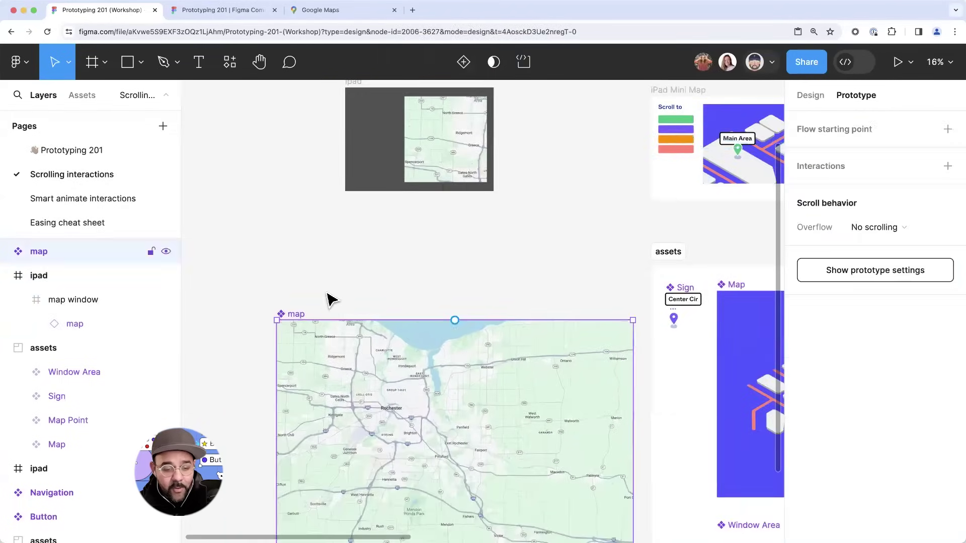
{"action": "scroll", "coordinate": [530, 226], "scroll_direction": "down", "scroll_amount": 3}
{"action": "left_click", "coordinate": [526, 237]}
{"action": "scroll", "coordinate": [522, 244], "scroll_direction": "down", "scroll_amount": 2}
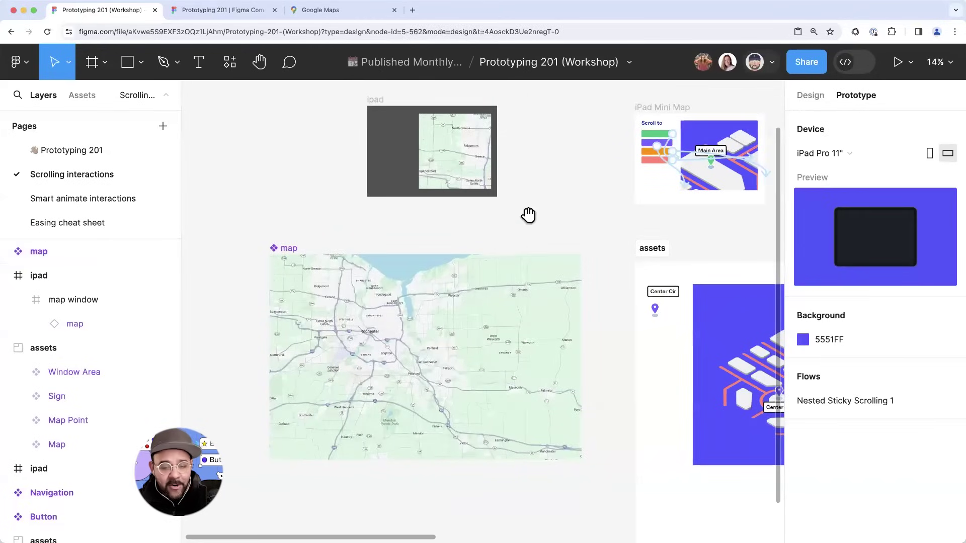
{"action": "left_click_drag", "start_coordinate": [529, 215], "coordinate": [504, 245]}
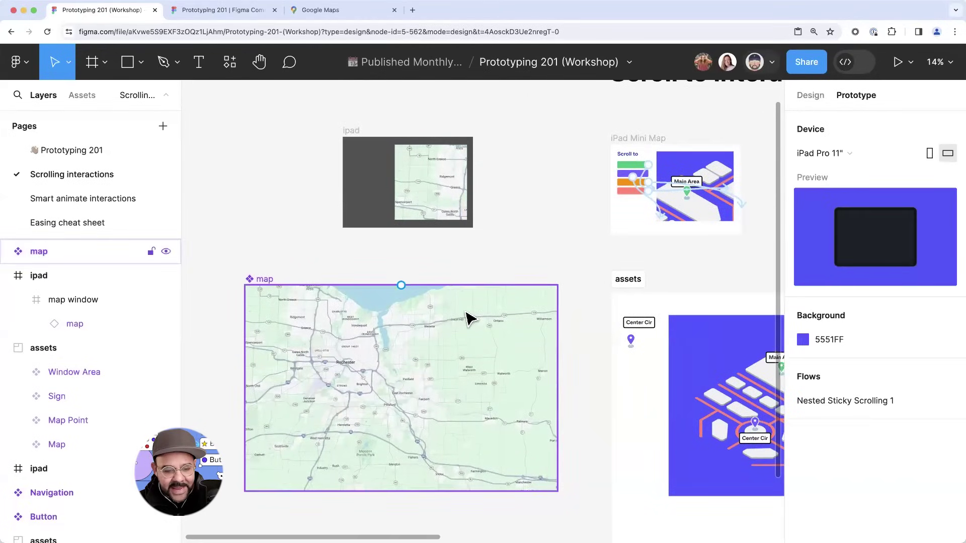
- Draw a rectangle about 277 × 85 in the upper-left area of the ipad frame and show its design properties
{"action": "scroll", "coordinate": [576, 216], "scroll_direction": "up", "scroll_amount": 1}
{"action": "scroll", "coordinate": [576, 216], "scroll_direction": "up", "scroll_amount": 5}
{"action": "scroll", "coordinate": [639, 237], "scroll_direction": "left", "scroll_amount": 4}
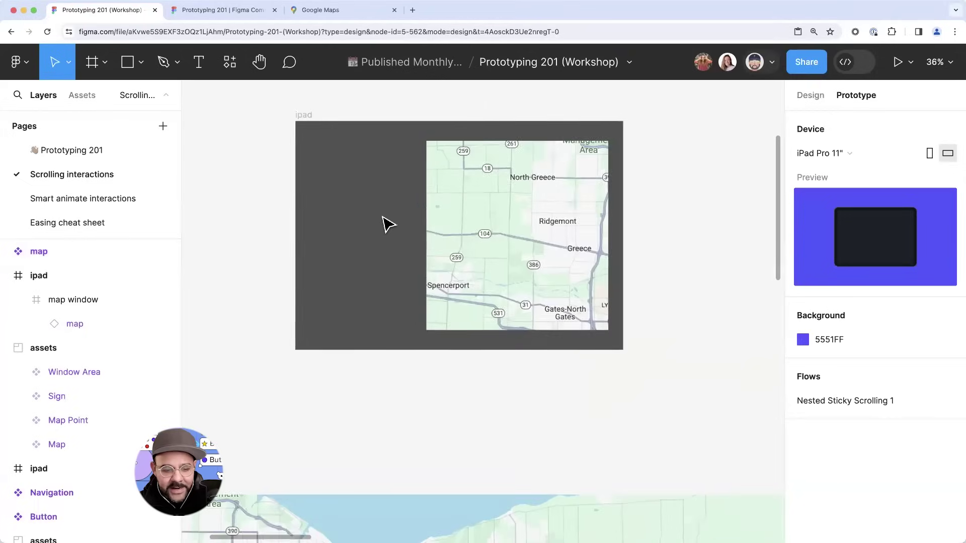
{"action": "key", "text": "r"}
{"action": "mouse_move", "coordinate": [317, 150]}
{"action": "left_mouse_down"}
{"action": "mouse_move", "coordinate": [361, 172]}
{"action": "mouse_move", "coordinate": [396, 172]}
{"action": "mouse_move", "coordinate": [350, 164]}
{"action": "left_mouse_up"}
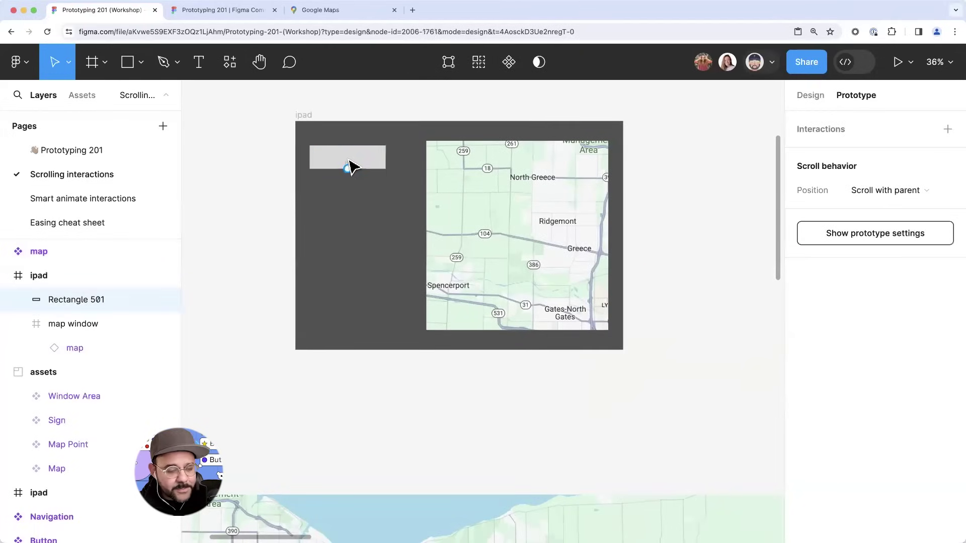
{"action": "left_click", "coordinate": [811, 97]}
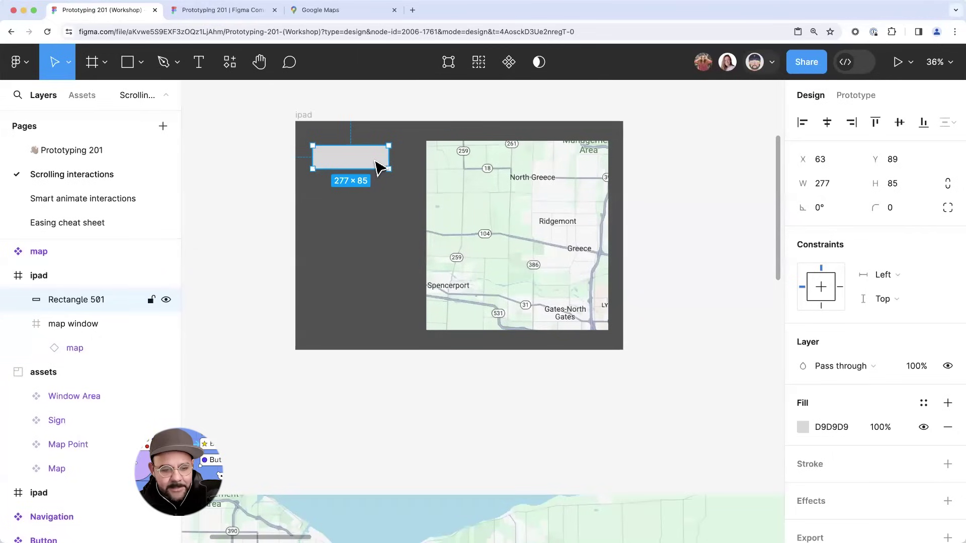
- Give the rectangle a corner radius of 4.5 and a height of about 82, and position it at about X 79, Y 72
{"action": "left_click_drag", "start_coordinate": [364, 168], "coordinate": [373, 164]}
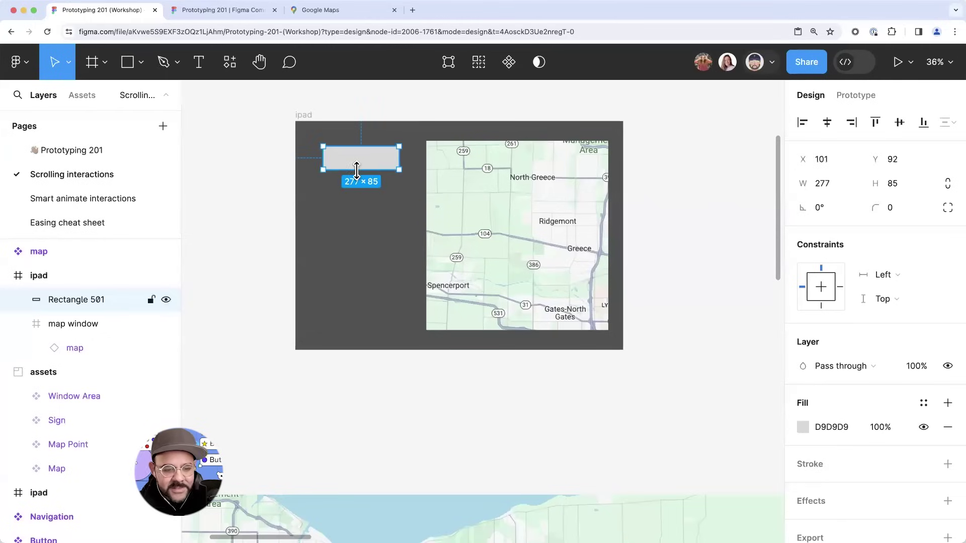
{"action": "left_click_drag", "start_coordinate": [876, 207], "coordinate": [894, 207]}
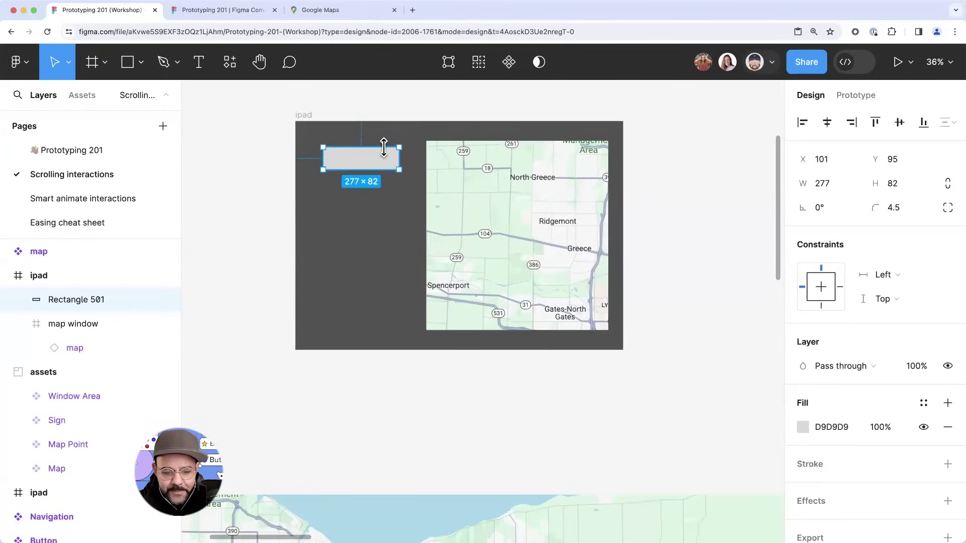
{"action": "left_click_drag", "start_coordinate": [381, 160], "coordinate": [374, 154]}
- Fill the rectangle in the upper-left area of the ipad frame with blue 7096FA
{"action": "left_click", "coordinate": [803, 428]}
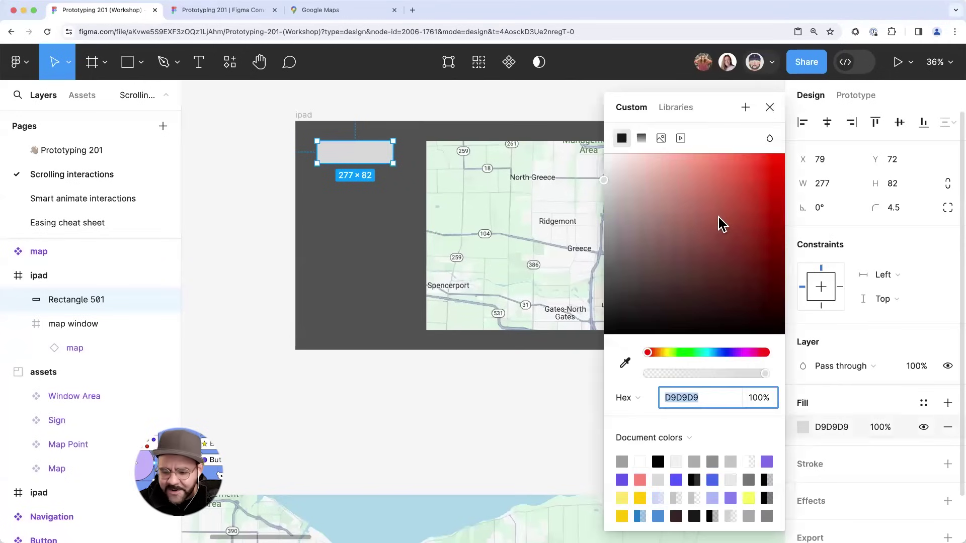
{"action": "left_click", "coordinate": [723, 352]}
{"action": "left_click_drag", "start_coordinate": [725, 315], "coordinate": [704, 157]}
{"action": "left_click", "coordinate": [556, 390]}
- Examine how the blue button, the map window and the map component relate, and compare them with the example's Window Area component in assets
{"action": "scroll", "coordinate": [599, 372], "scroll_direction": "down", "scroll_amount": 5}
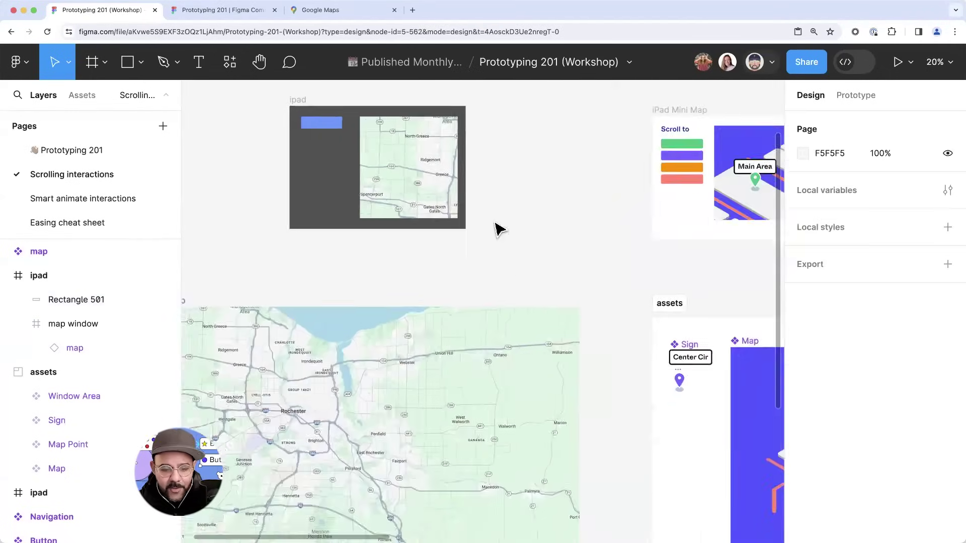
{"action": "left_click", "coordinate": [339, 124]}
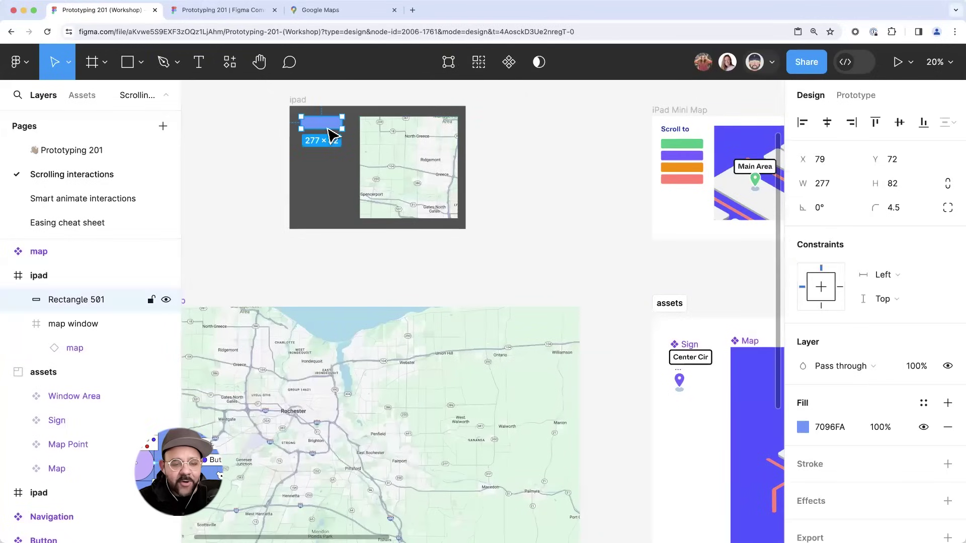
{"action": "scroll", "coordinate": [319, 135], "scroll_direction": "up", "scroll_amount": 3}
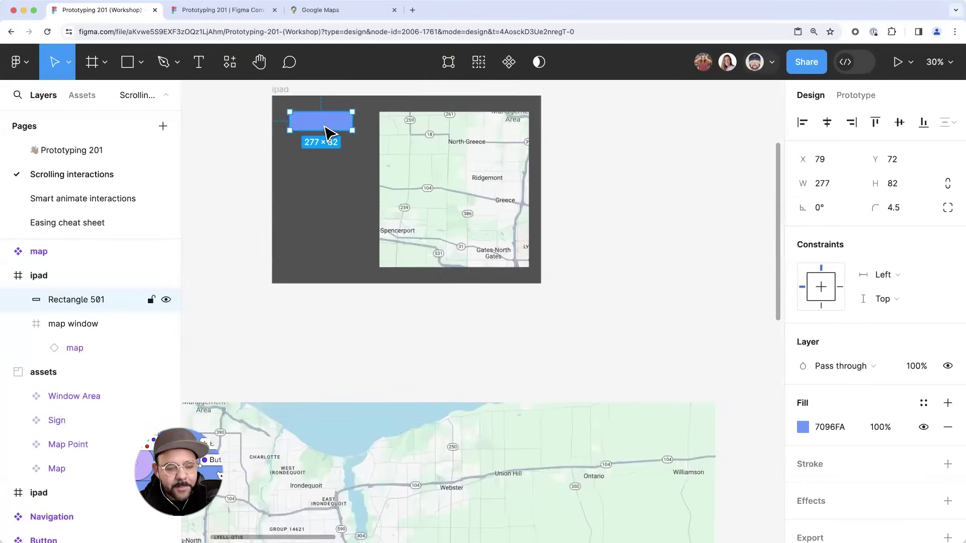
{"action": "scroll", "coordinate": [327, 131], "scroll_direction": "down", "scroll_amount": 3}
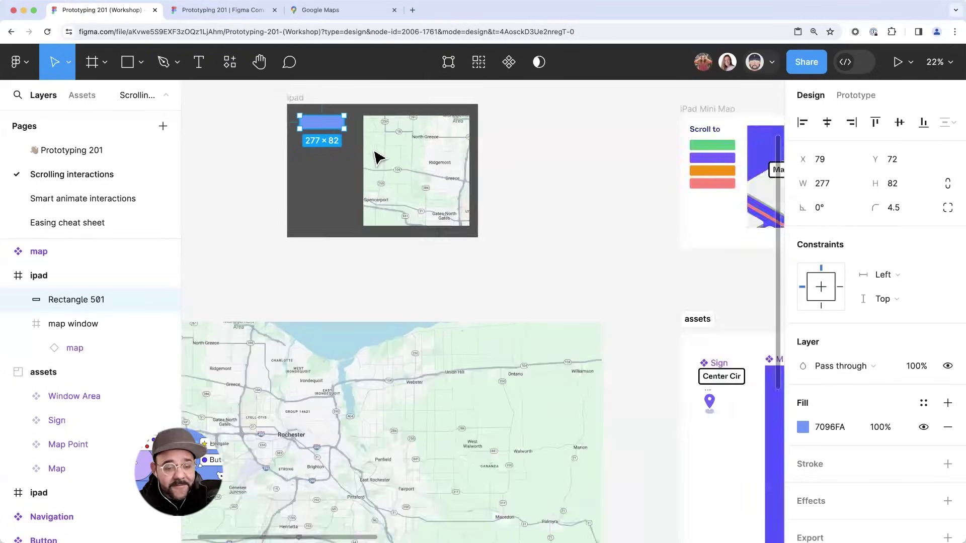
{"action": "left_click", "coordinate": [416, 160]}
{"action": "scroll", "coordinate": [422, 170], "scroll_direction": "down", "scroll_amount": 3}
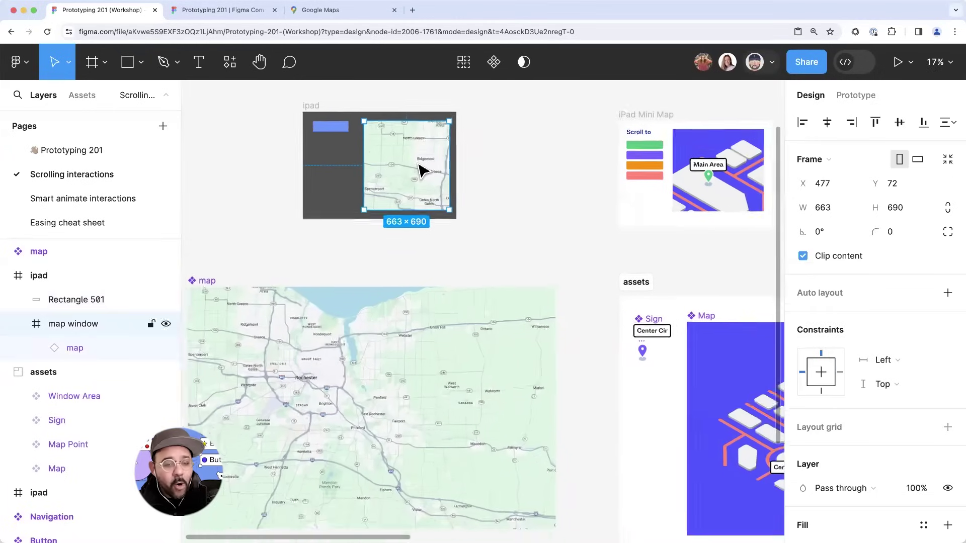
{"action": "scroll", "coordinate": [421, 170], "scroll_direction": "up", "scroll_amount": 1}
{"action": "left_click", "coordinate": [385, 304]}
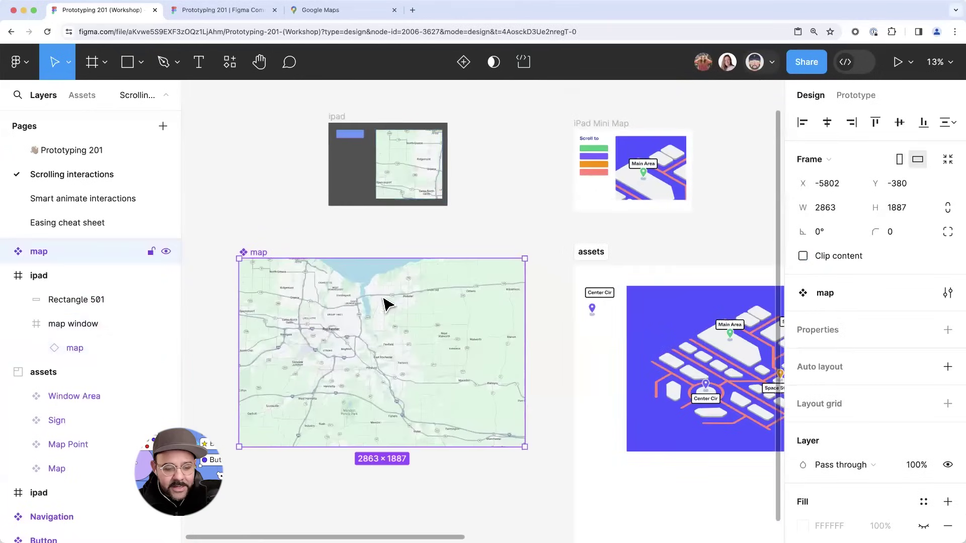
{"action": "scroll", "coordinate": [354, 336], "scroll_direction": "up", "scroll_amount": 1}
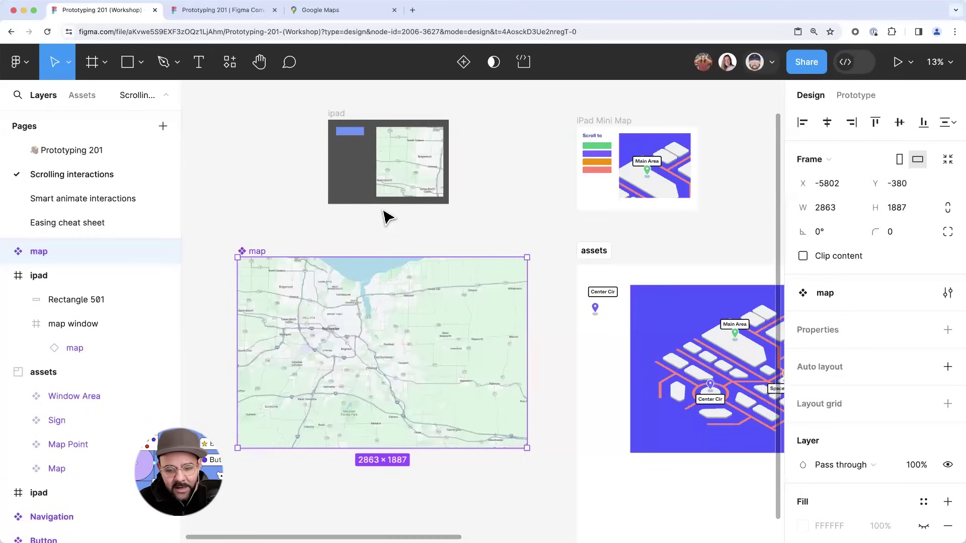
{"action": "scroll", "coordinate": [414, 334], "scroll_direction": "down", "scroll_amount": 1}
{"action": "scroll", "coordinate": [634, 420], "scroll_direction": "down", "scroll_amount": 2}
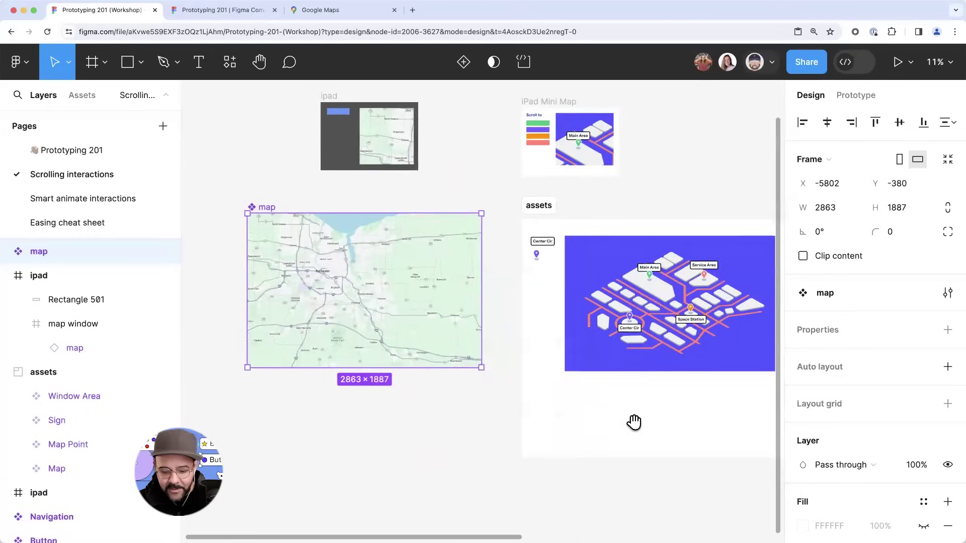
{"action": "scroll", "coordinate": [557, 397], "scroll_direction": "right", "scroll_amount": 3}
{"action": "scroll", "coordinate": [557, 397], "scroll_direction": "down", "scroll_amount": 2}
{"action": "left_click", "coordinate": [535, 399]}
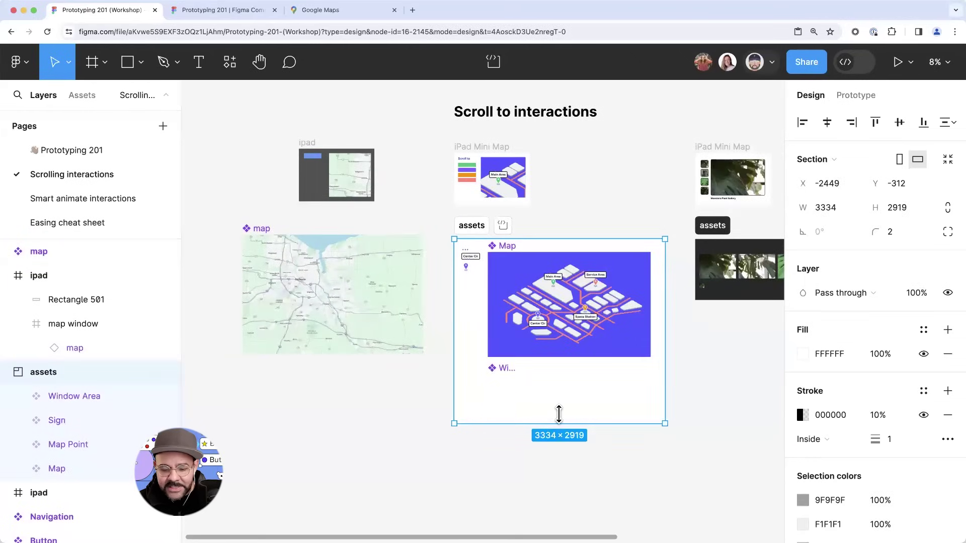
{"action": "left_click", "coordinate": [506, 396]}
{"action": "scroll", "coordinate": [356, 189], "scroll_direction": "up", "scroll_amount": 5}
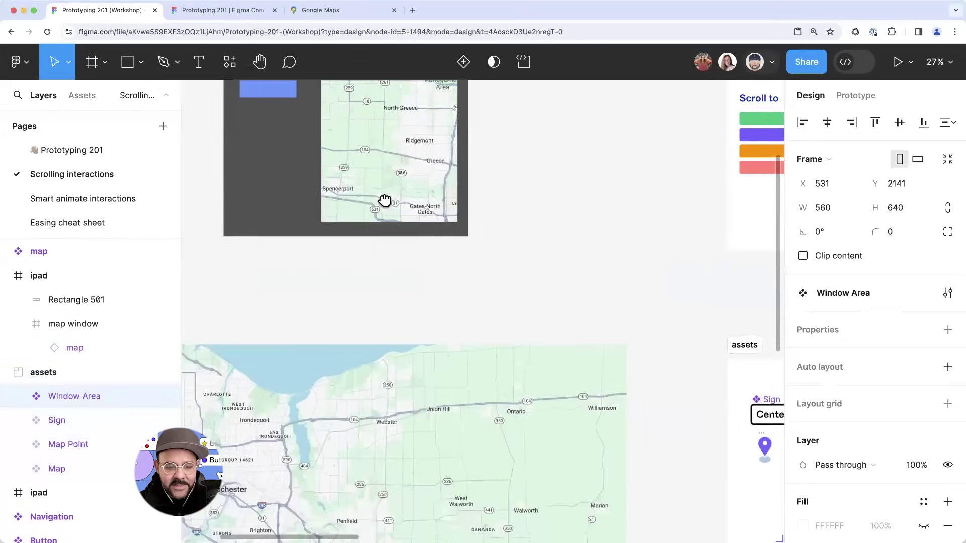
{"action": "scroll", "coordinate": [384, 201], "scroll_direction": "up", "scroll_amount": 1}
- Resize the map window in the ipad frame to about 664 × 682
{"action": "left_click", "coordinate": [381, 152]}
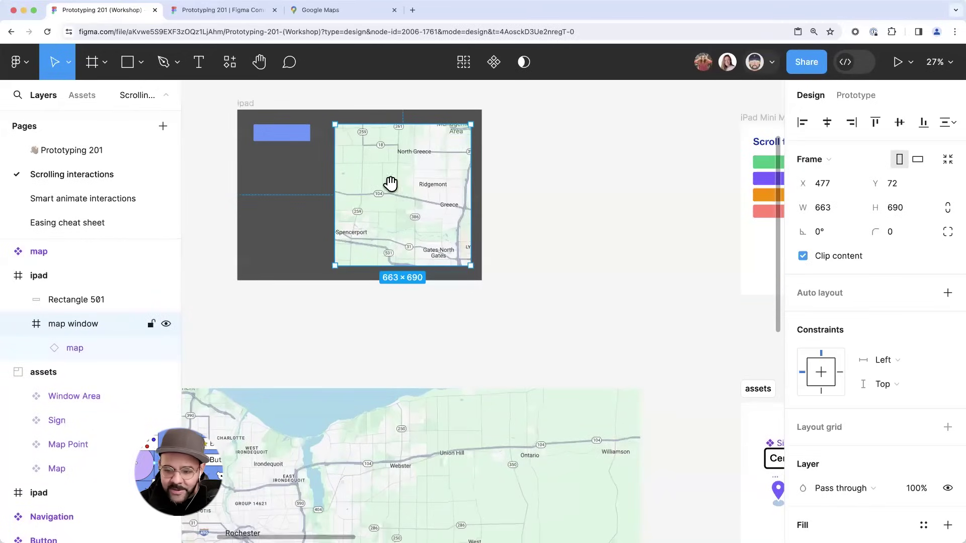
{"action": "scroll", "coordinate": [391, 183], "scroll_direction": "up", "scroll_amount": 1}
{"action": "scroll", "coordinate": [391, 183], "scroll_direction": "left", "scroll_amount": 1}
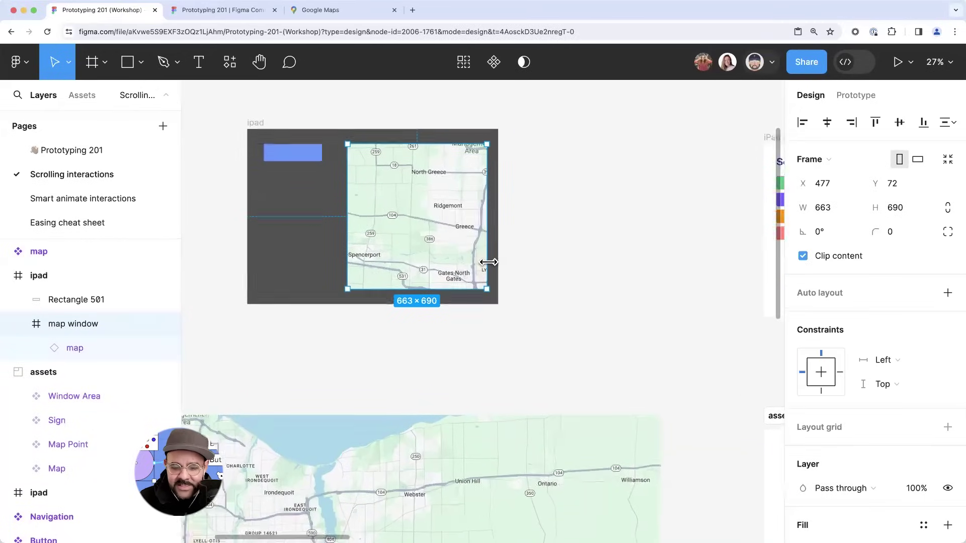
{"action": "scroll", "coordinate": [491, 264], "scroll_direction": "up", "scroll_amount": 1}
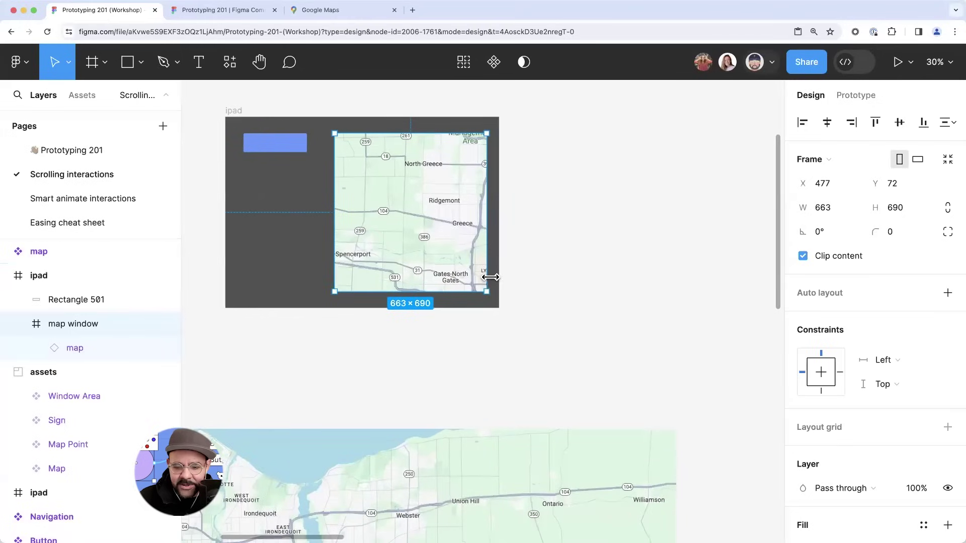
{"action": "left_click_drag", "start_coordinate": [491, 273], "coordinate": [488, 275]}
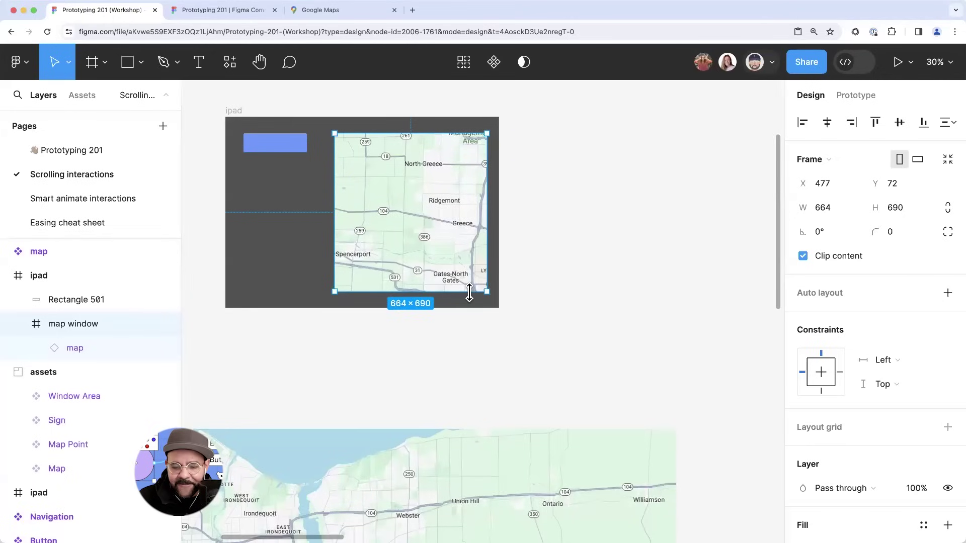
{"action": "left_click_drag", "start_coordinate": [471, 288], "coordinate": [470, 291]}
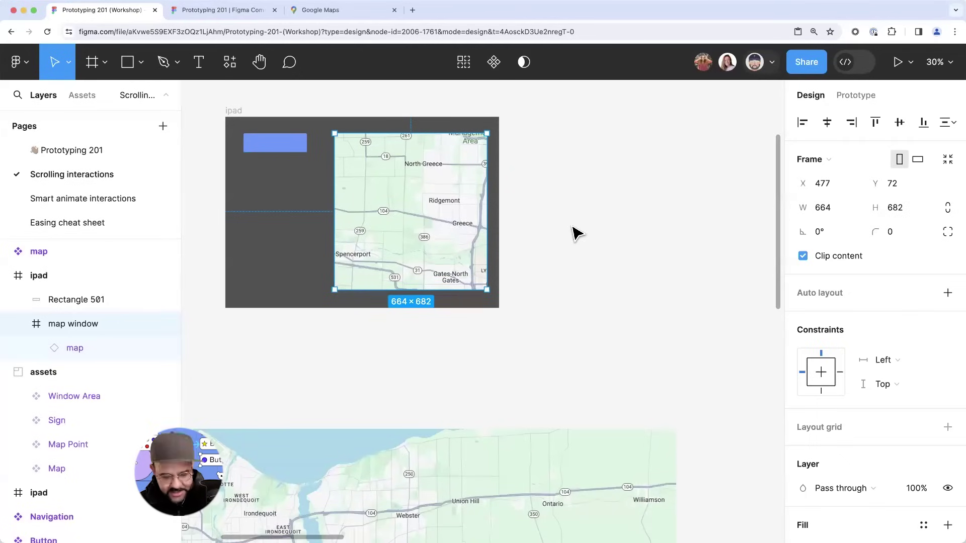
- Duplicate the blue button directly below the original, at about X 79, Y 180
{"action": "scroll", "coordinate": [576, 241], "scroll_direction": "down", "scroll_amount": 3}
{"action": "left_click_drag", "start_coordinate": [576, 256], "coordinate": [593, 227]}
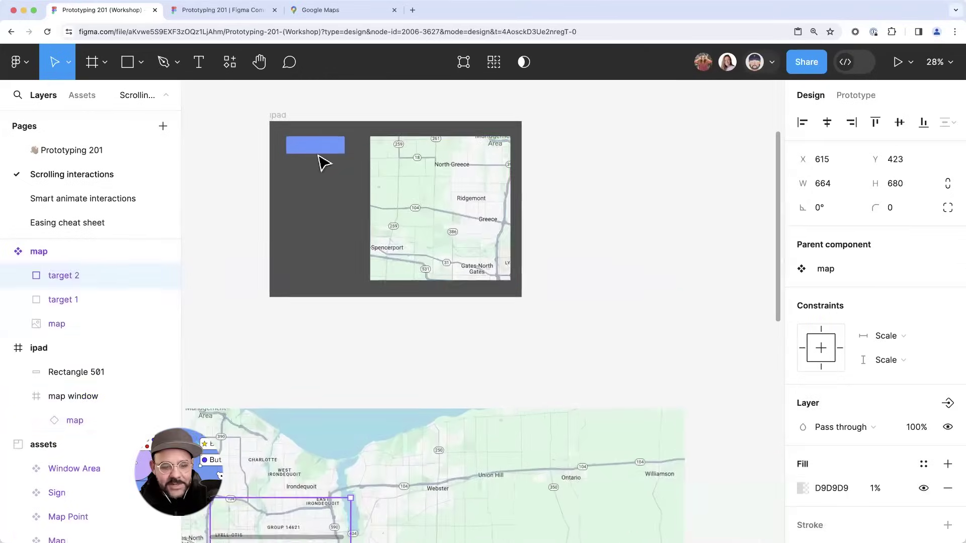
{"action": "scroll", "coordinate": [322, 153], "scroll_direction": "up", "scroll_amount": 2}
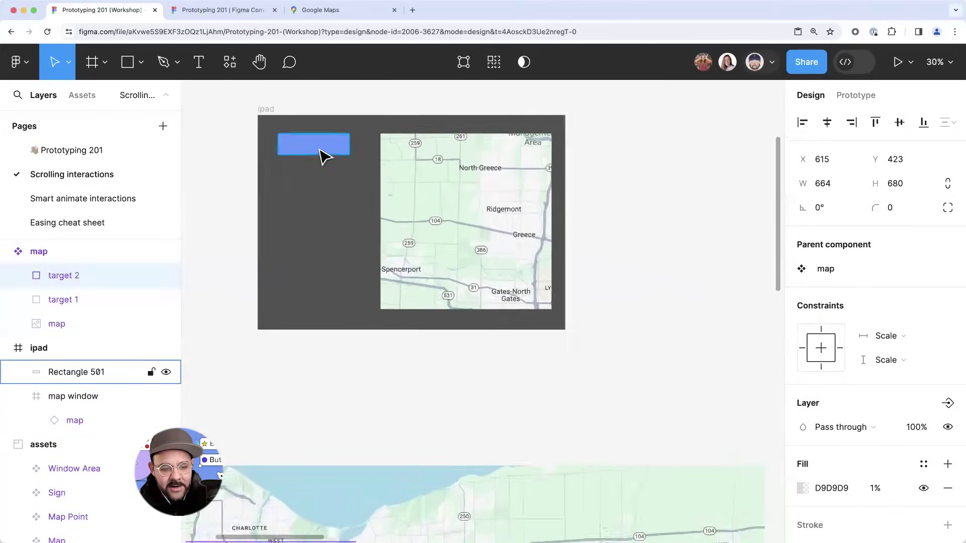
{"action": "scroll", "coordinate": [322, 155], "scroll_direction": "up", "scroll_amount": 2}
{"action": "left_click", "coordinate": [313, 150]}
{"action": "left_click_drag", "start_coordinate": [313, 158], "coordinate": [315, 181]}
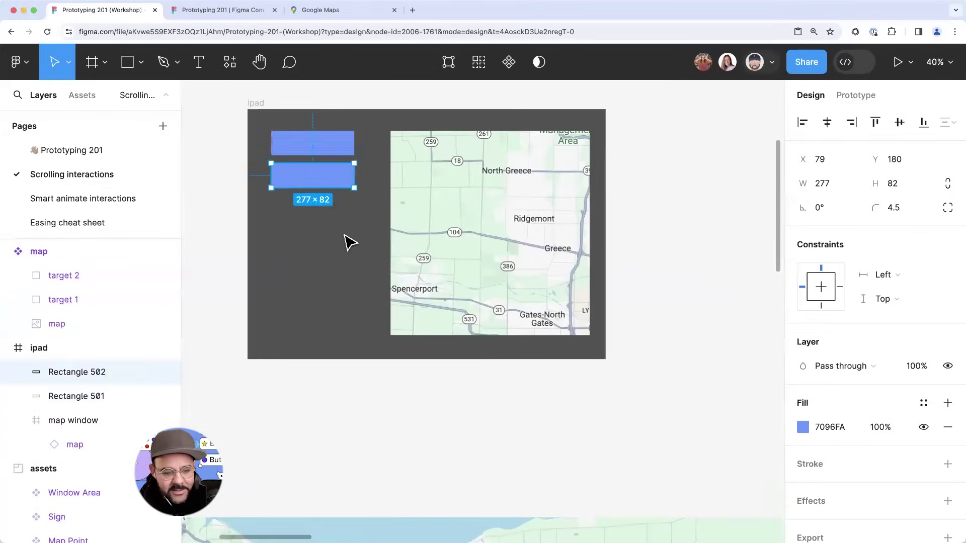
- Fill the lower button in the ipad frame with pink FB419A
{"action": "scroll", "coordinate": [347, 242], "scroll_direction": "down", "scroll_amount": 2}
{"action": "key", "text": "alt+9"}
{"action": "left_click", "coordinate": [811, 95]}
{"action": "left_click", "coordinate": [803, 427]}
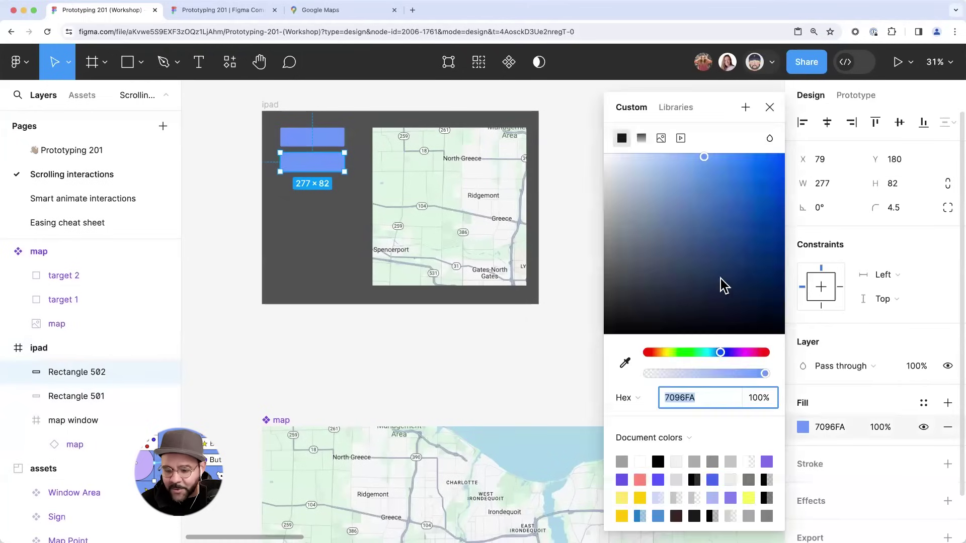
{"action": "left_click", "coordinate": [750, 353]}
{"action": "mouse_move", "coordinate": [754, 157]}
{"action": "left_mouse_down"}
{"action": "mouse_move", "coordinate": [763, 156]}
{"action": "mouse_move", "coordinate": [742, 156]}
{"action": "left_mouse_up"}
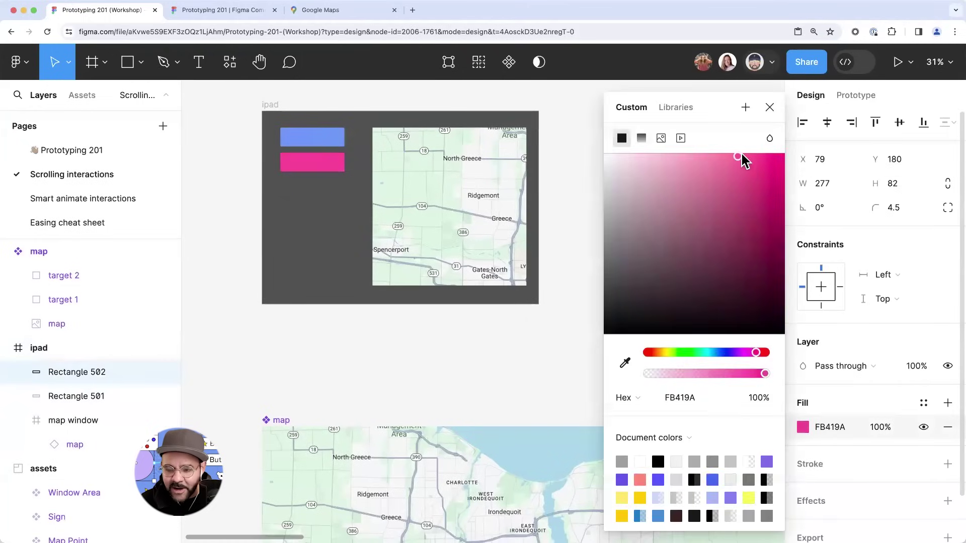
{"action": "left_click", "coordinate": [770, 109]}
{"action": "left_click", "coordinate": [597, 195]}
- Turn off Clip content for the Map Window frame so the whole map shows beyond it
{"action": "scroll", "coordinate": [567, 237], "scroll_direction": "up", "scroll_amount": 2}
{"action": "left_click", "coordinate": [326, 188]}
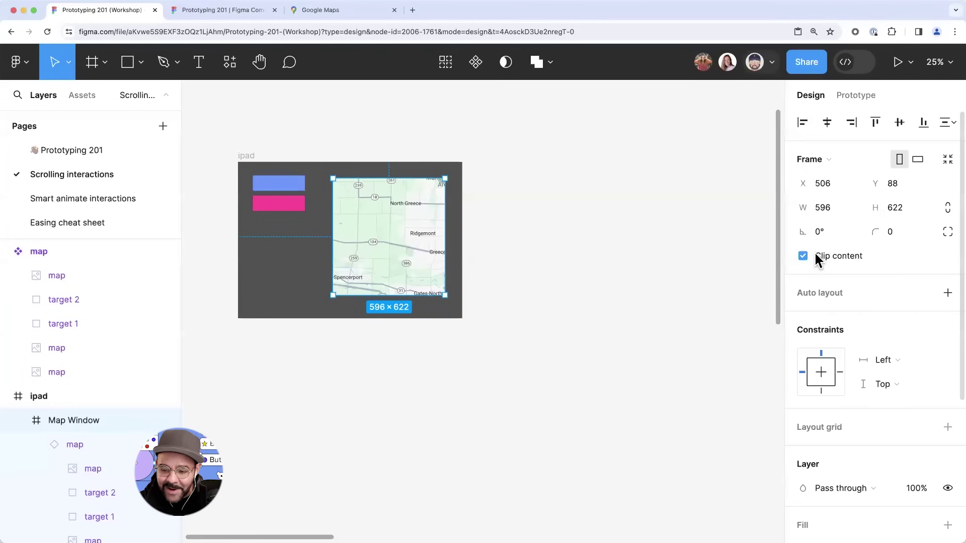
{"action": "left_click", "coordinate": [818, 257]}
{"action": "scroll", "coordinate": [595, 292], "scroll_direction": "down", "scroll_amount": 3}
- Draw a rectangle about 572 × 622 and place it over the map south of Rochester, around West Henrietta
{"action": "key", "text": "r"}
{"action": "left_click_drag", "start_coordinate": [460, 246], "coordinate": [560, 364]}
{"action": "left_click_drag", "start_coordinate": [521, 326], "coordinate": [385, 249]}
{"action": "left_click_drag", "start_coordinate": [387, 285], "coordinate": [479, 370]}
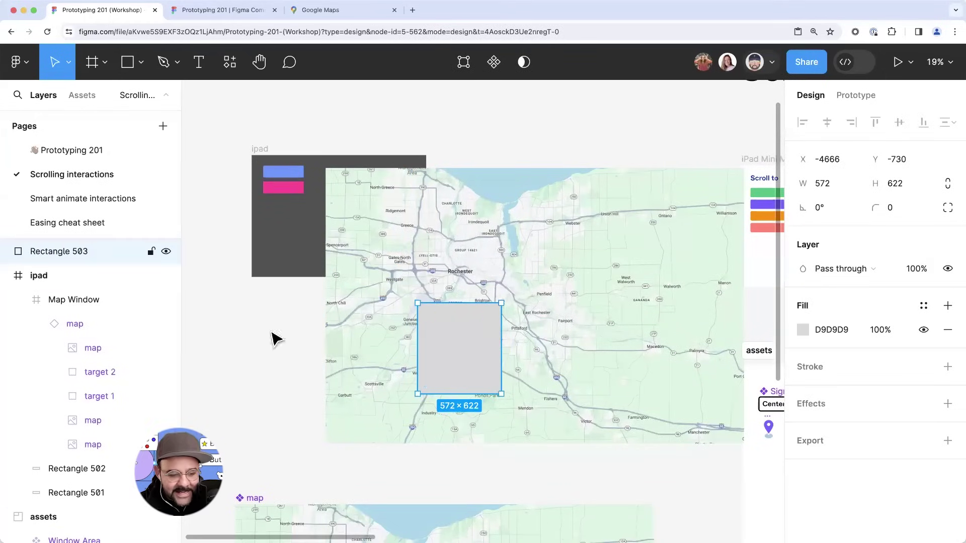
{"action": "left_click_drag", "start_coordinate": [59, 251], "coordinate": [97, 280]}
{"action": "left_click_drag", "start_coordinate": [389, 244], "coordinate": [442, 355]}
- Set the new rectangle's fill to purple A900D3 at 20% opacity
{"action": "left_click", "coordinate": [878, 333]}
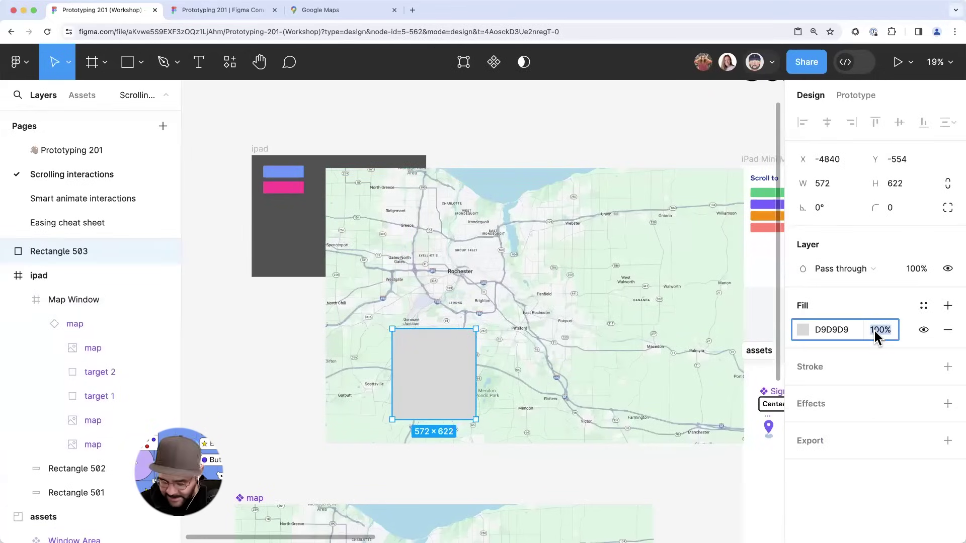
{"action": "type", "text": "20"}
{"action": "key", "text": "Return"}
{"action": "left_click", "coordinate": [802, 330]}
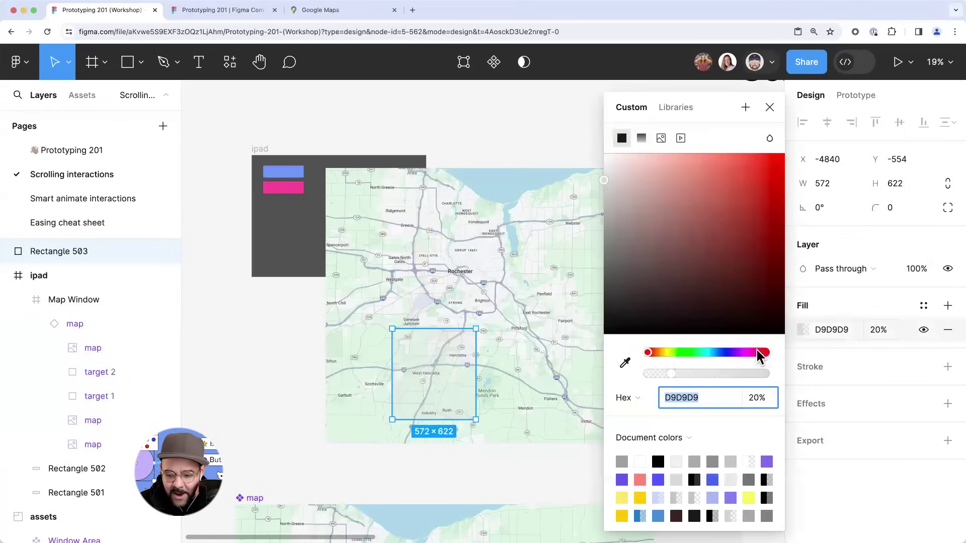
{"action": "left_click", "coordinate": [742, 353]}
{"action": "left_click", "coordinate": [750, 256]}
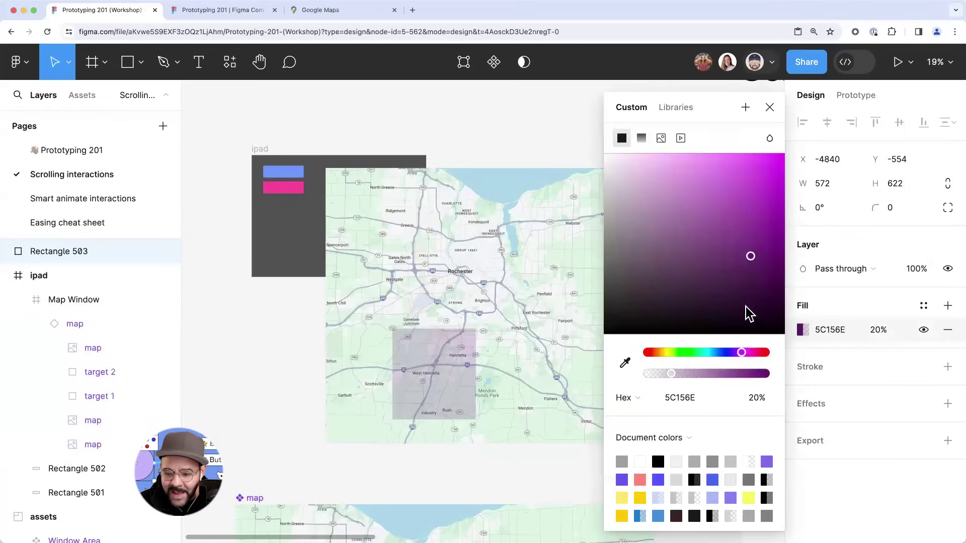
{"action": "left_click_drag", "start_coordinate": [766, 223], "coordinate": [783, 189]}
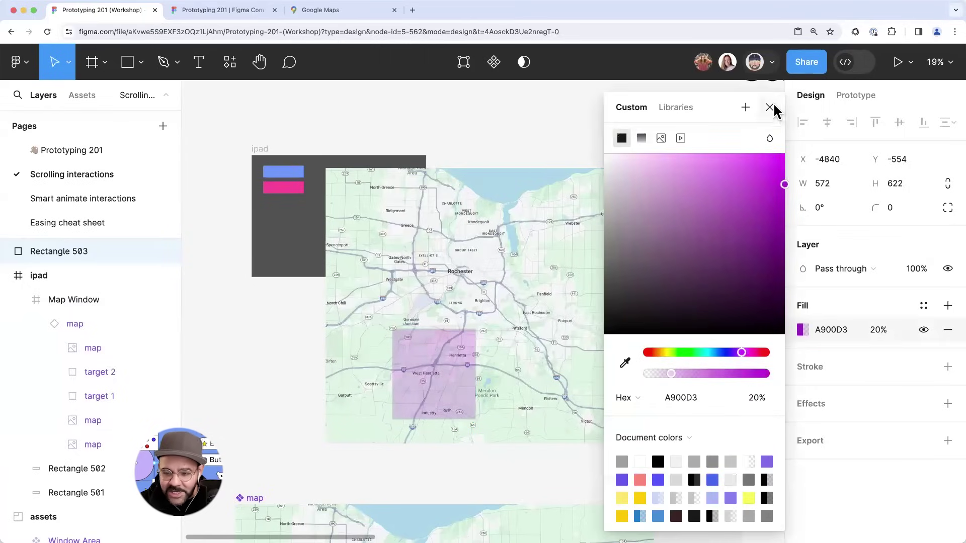
{"action": "left_click", "coordinate": [770, 108]}
- Duplicate the purple rectangle over the map's Webster area northeast of Rochester and fill the copy with blue 002FD3
{"action": "left_click_drag", "start_coordinate": [442, 380], "coordinate": [608, 265]}
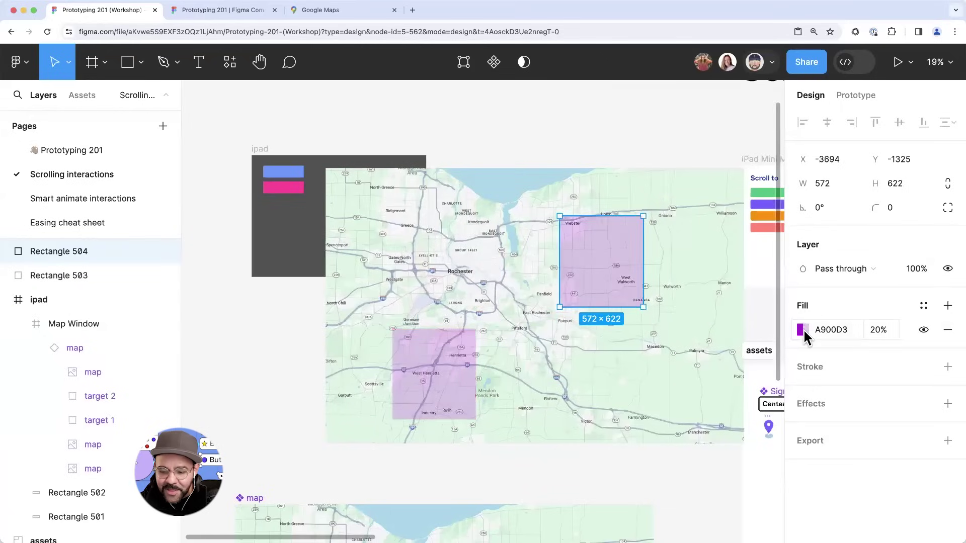
{"action": "left_click", "coordinate": [805, 333]}
{"action": "left_click", "coordinate": [722, 353]}
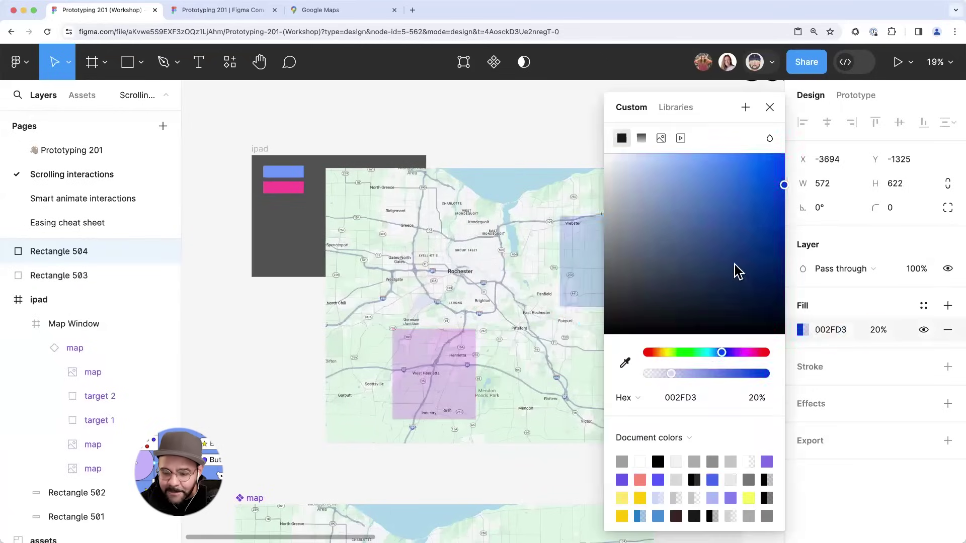
{"action": "left_click_drag", "start_coordinate": [565, 265], "coordinate": [520, 297]}
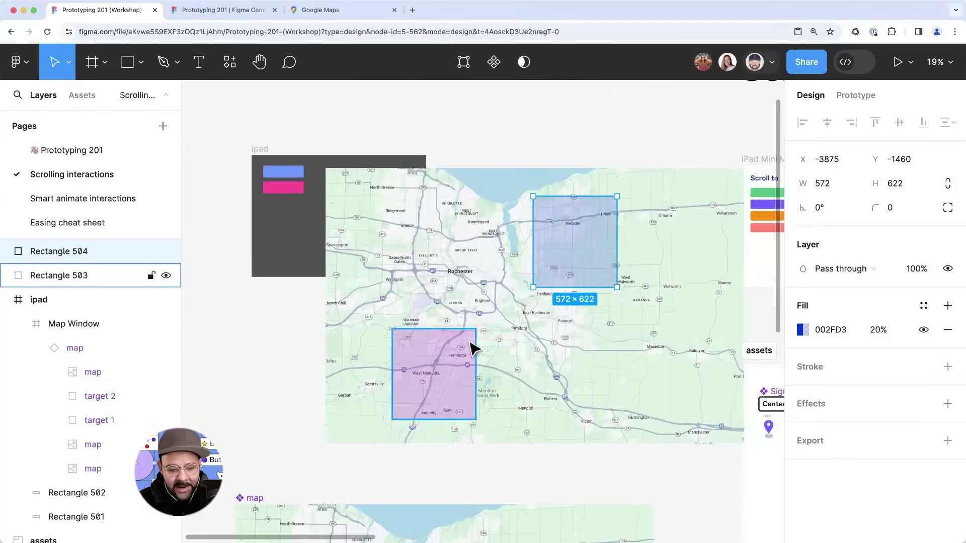
- Rename the blue rectangle over the map as target 1
{"action": "double_click", "coordinate": [82, 254]}
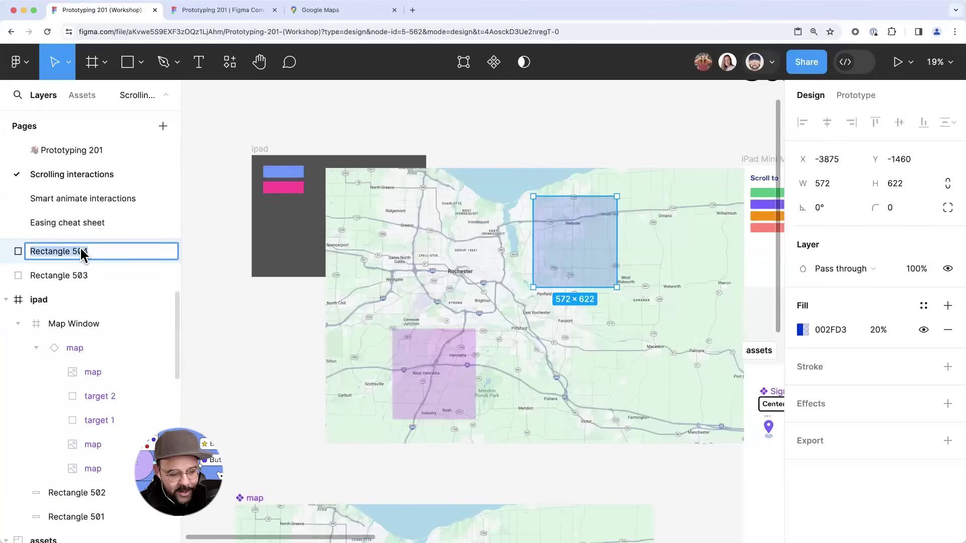
{"action": "type", "text": "target 1"}
{"action": "key", "text": "Return"}
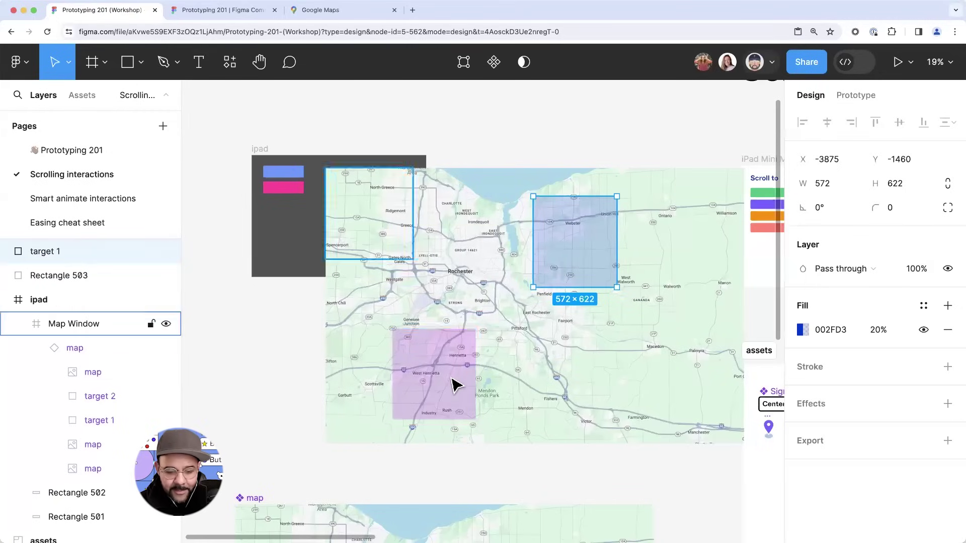
- Rename the purple rectangle over the West Henrietta area as target 2
{"action": "left_click", "coordinate": [72, 278]}
{"action": "double_click", "coordinate": [73, 277]}
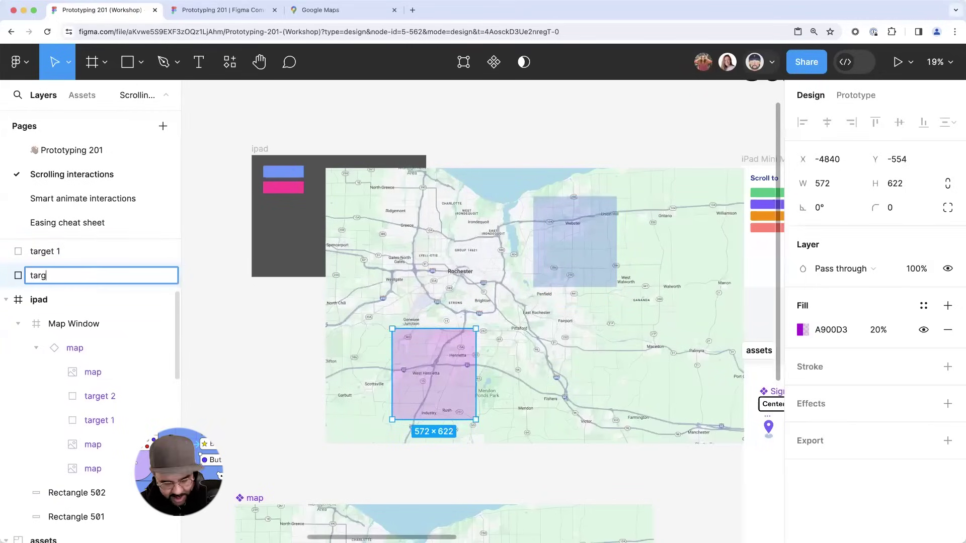
{"action": "key", "text": "Return"}
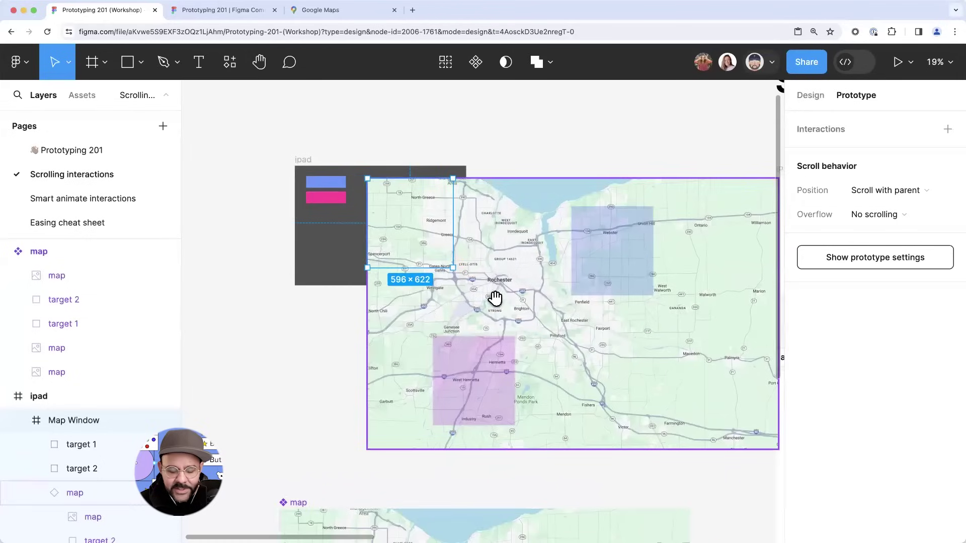
{"action": "scroll", "coordinate": [494, 297], "scroll_direction": "down", "scroll_amount": 2}
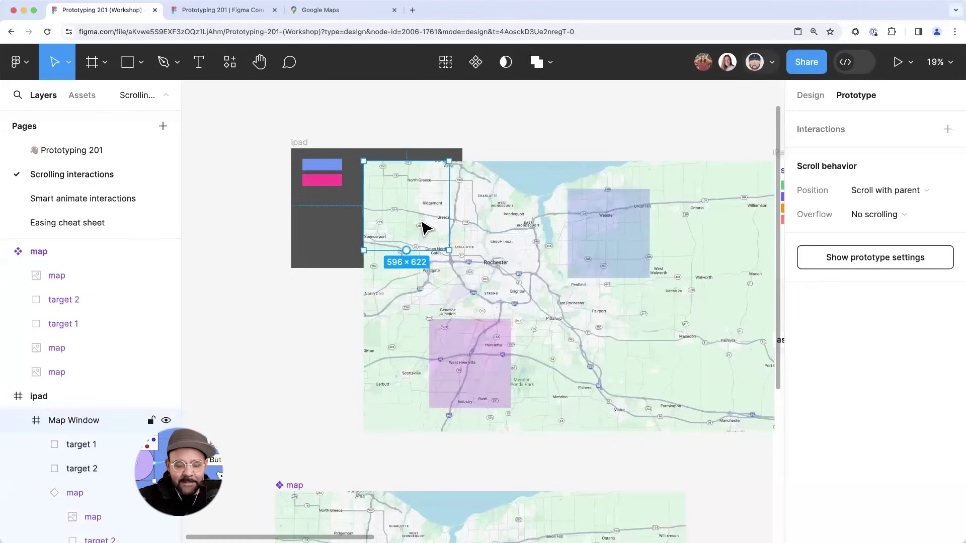
{"action": "left_click", "coordinate": [475, 352]}
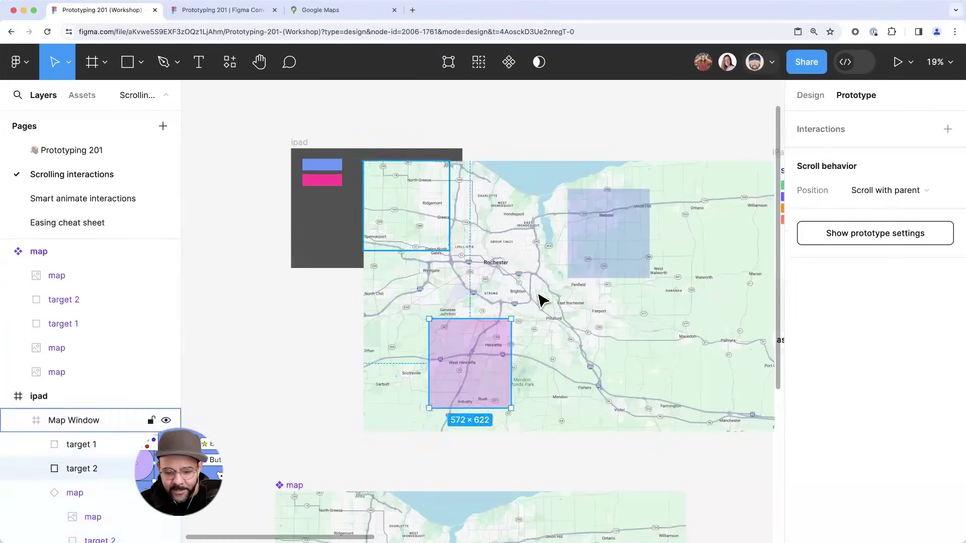
{"action": "right_click", "coordinate": [490, 370]}
{"action": "key", "text": "Escape"}
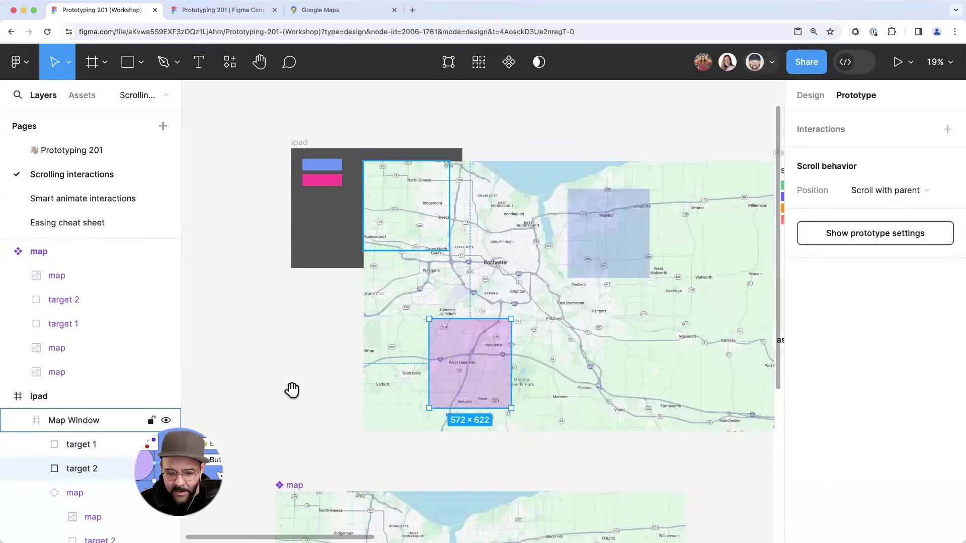
- Examine the Window Area component and the map in the assets section of the finished iPad Mini Map example
{"action": "scroll", "coordinate": [407, 421], "scroll_direction": "left", "scroll_amount": 2}
{"action": "scroll", "coordinate": [405, 388], "scroll_direction": "down", "scroll_amount": 5}
{"action": "scroll", "coordinate": [405, 388], "scroll_direction": "right", "scroll_amount": 5}
{"action": "left_click", "coordinate": [455, 452]}
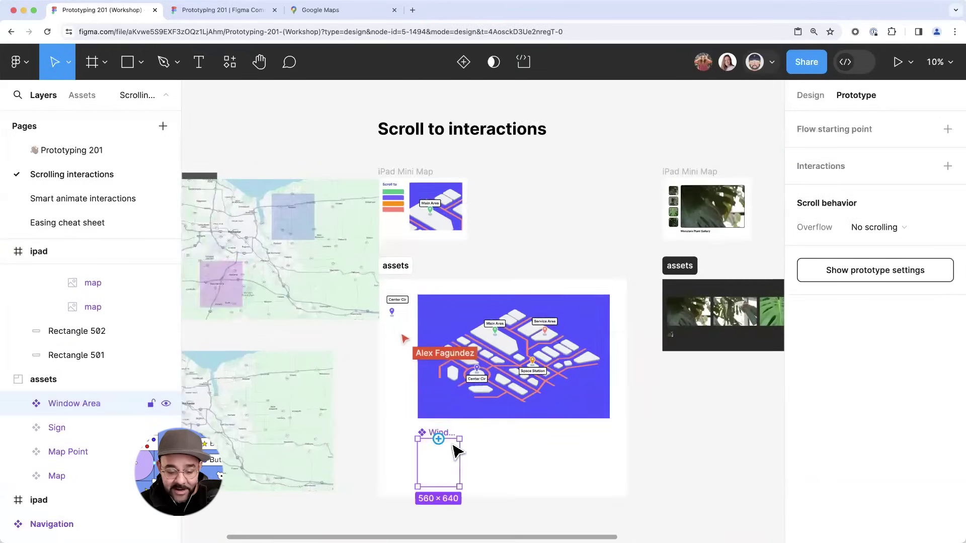
{"action": "scroll", "coordinate": [431, 456], "scroll_direction": "up", "scroll_amount": 5}
{"action": "scroll", "coordinate": [429, 239], "scroll_direction": "up", "scroll_amount": 3}
{"action": "scroll", "coordinate": [479, 317], "scroll_direction": "left", "scroll_amount": 5}
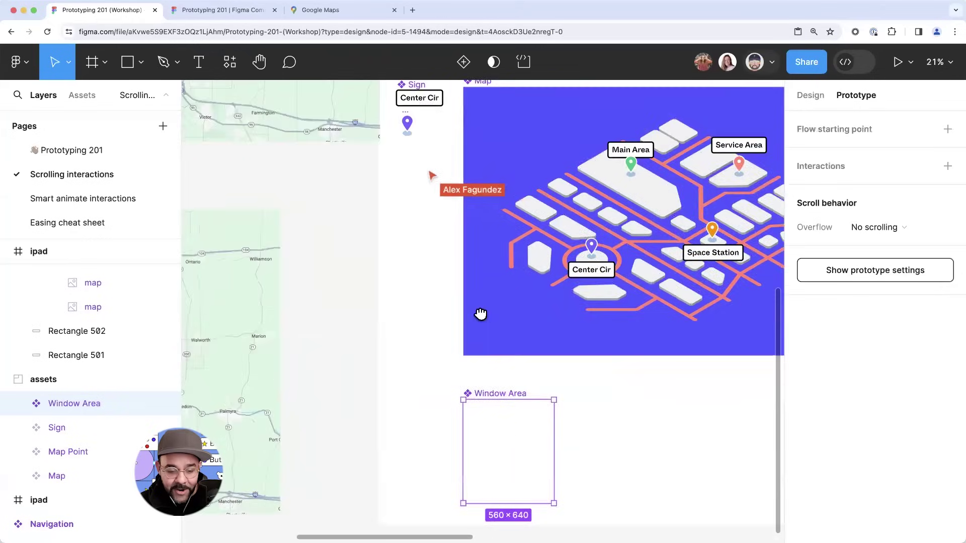
{"action": "scroll", "coordinate": [528, 309], "scroll_direction": "up", "scroll_amount": 2}
{"action": "scroll", "coordinate": [528, 310], "scroll_direction": "left", "scroll_amount": 4}
{"action": "scroll", "coordinate": [313, 291], "scroll_direction": "down", "scroll_amount": 1}
- Move the purple target 2 rectangle off the map onto the empty canvas beside it and turn it into a component
{"action": "left_click_drag", "start_coordinate": [520, 298], "coordinate": [309, 291]}
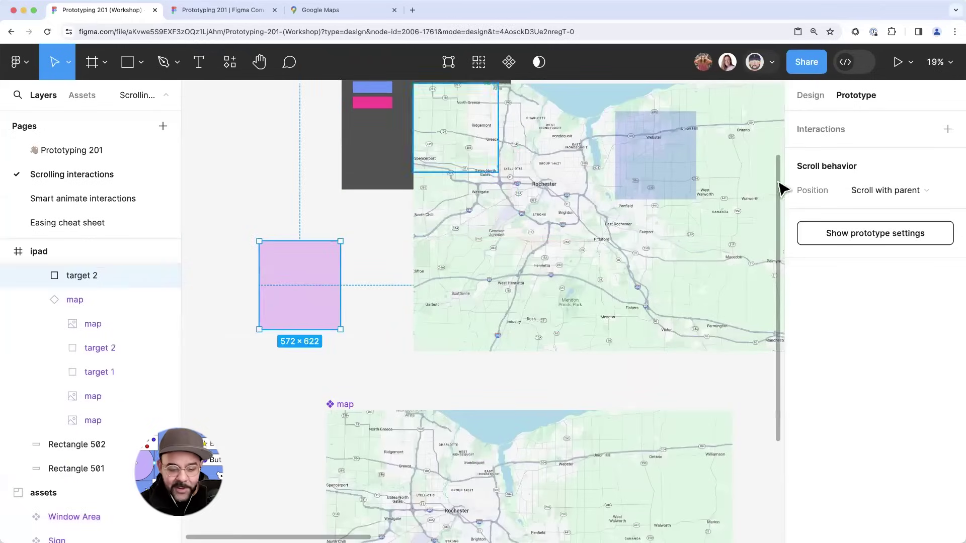
{"action": "left_click", "coordinate": [804, 95]}
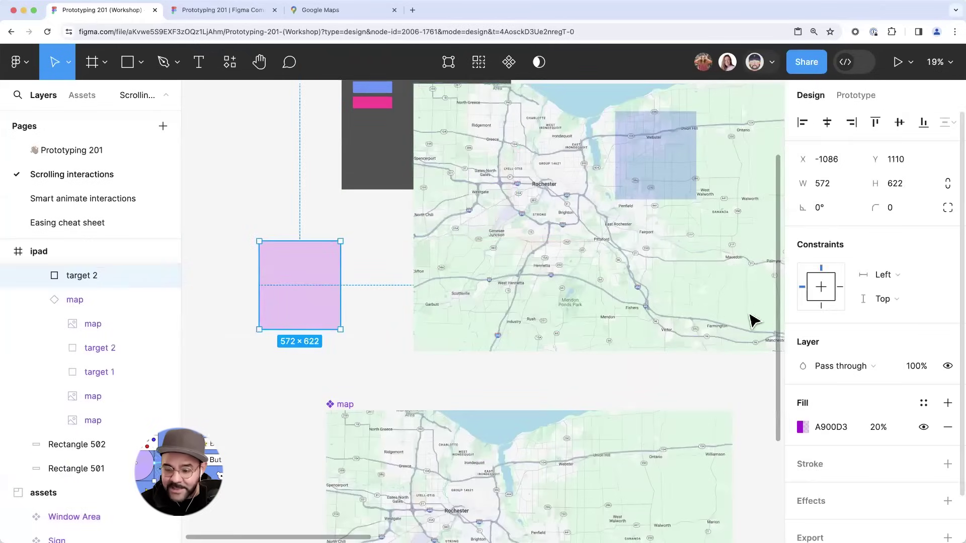
{"action": "right_click", "coordinate": [312, 274]}
{"action": "left_click", "coordinate": [372, 369]}
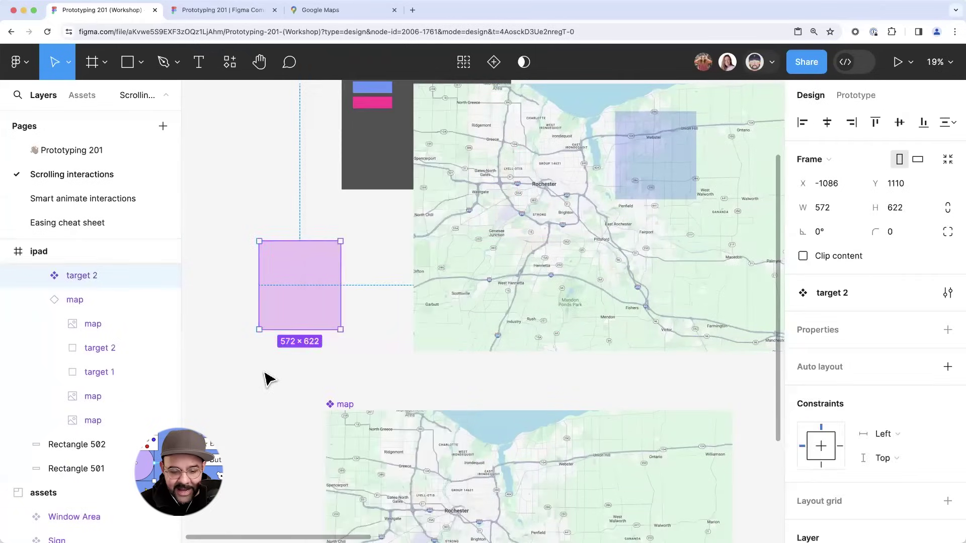
- Place an instance of the purple target component over the West Henrietta area of the map
{"action": "left_click", "coordinate": [265, 379]}
{"action": "scroll", "coordinate": [312, 360], "scroll_direction": "up", "scroll_amount": 1}
{"action": "scroll", "coordinate": [312, 361], "scroll_direction": "right", "scroll_amount": 2}
{"action": "left_click_drag", "start_coordinate": [265, 337], "coordinate": [481, 322]}
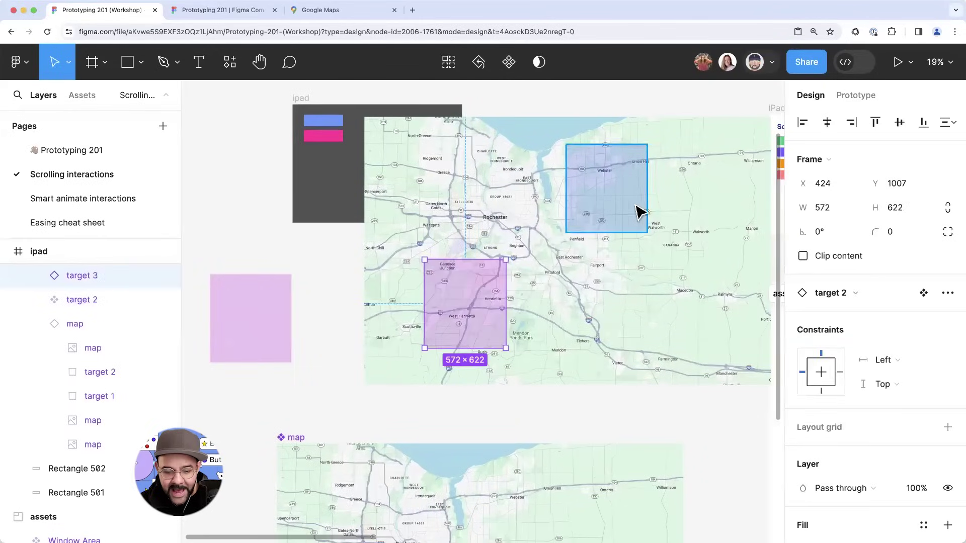
- Delete the blue target and duplicate the purple target instance over the West Walworth area of the map
{"action": "left_click", "coordinate": [633, 210]}
{"action": "key", "text": "Delete"}
{"action": "left_click", "coordinate": [479, 309]}
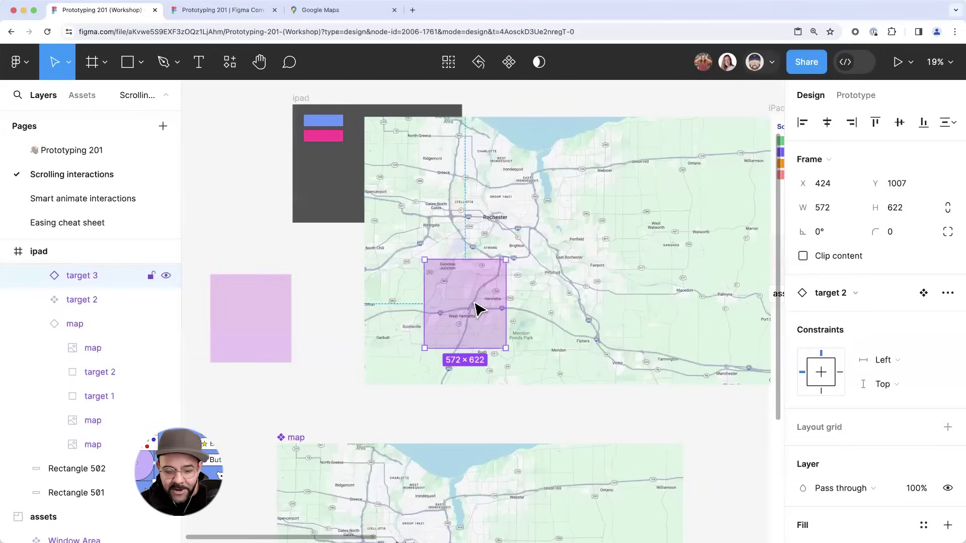
{"action": "left_click_drag", "start_coordinate": [458, 302], "coordinate": [632, 228]}
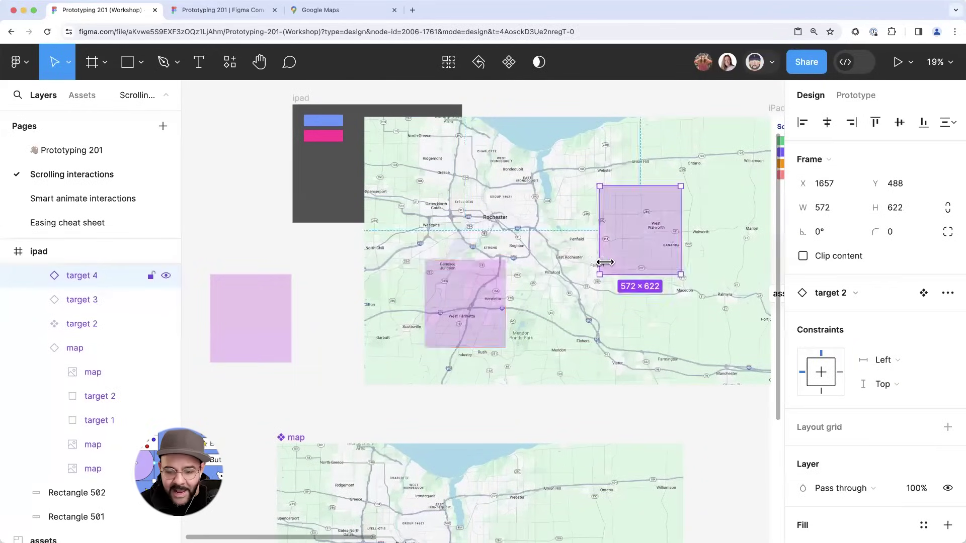
- Identify the target instances and their main component inside Map Window and collapse the map instance's layers
{"action": "left_click", "coordinate": [463, 287], "text": "shift"}
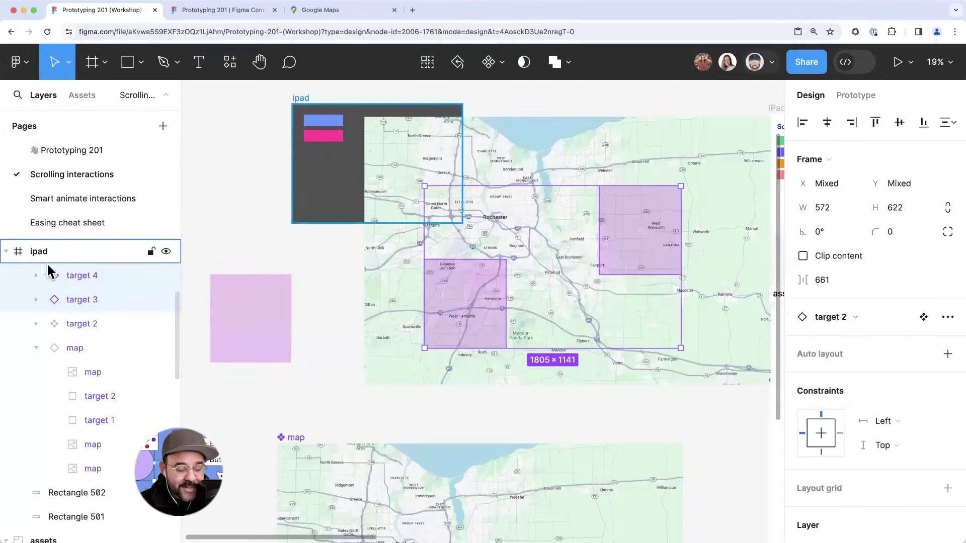
{"action": "left_click", "coordinate": [63, 301]}
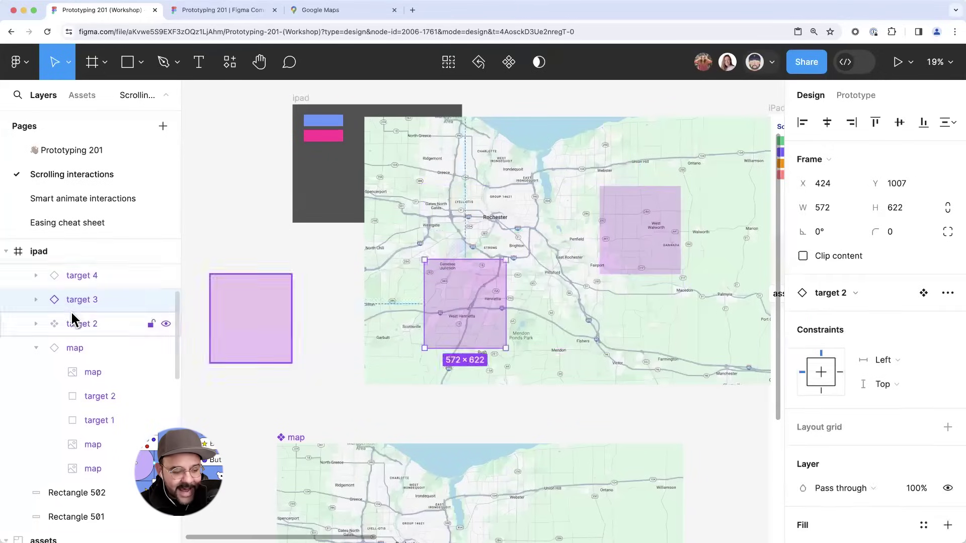
{"action": "left_click", "coordinate": [73, 322]}
{"action": "left_click", "coordinate": [80, 297], "text": "shift"}
{"action": "left_click", "coordinate": [83, 329]}
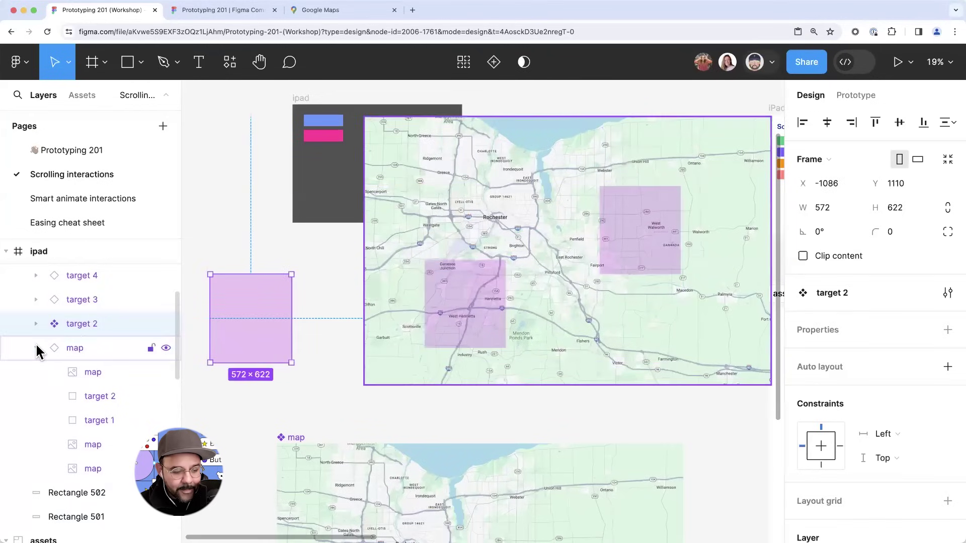
{"action": "left_click", "coordinate": [36, 348]}
{"action": "scroll", "coordinate": [81, 345], "scroll_direction": "up", "scroll_amount": 2}
{"action": "left_click", "coordinate": [75, 297]}
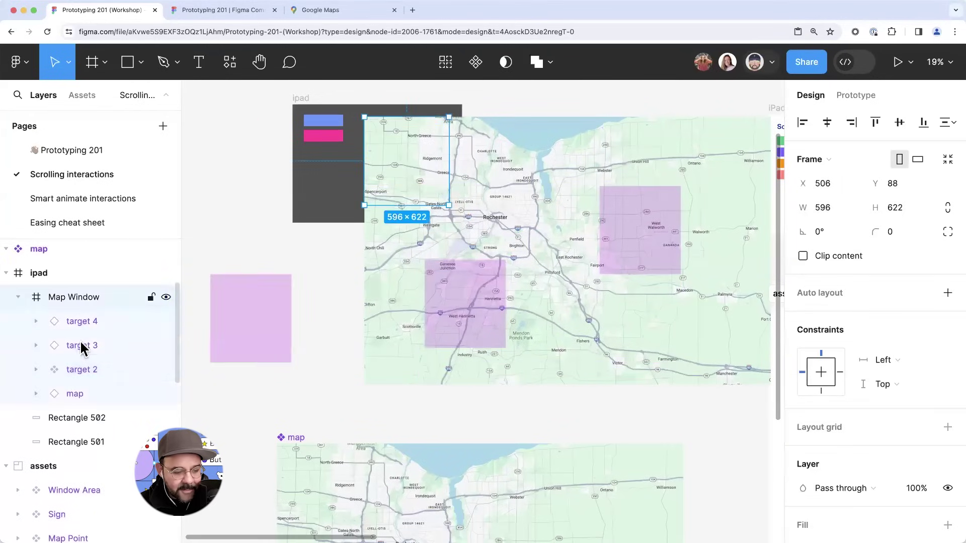
- Rename the instance over West Walworth as target 2 and the one over West Henrietta as target 1
{"action": "left_click", "coordinate": [89, 327]}
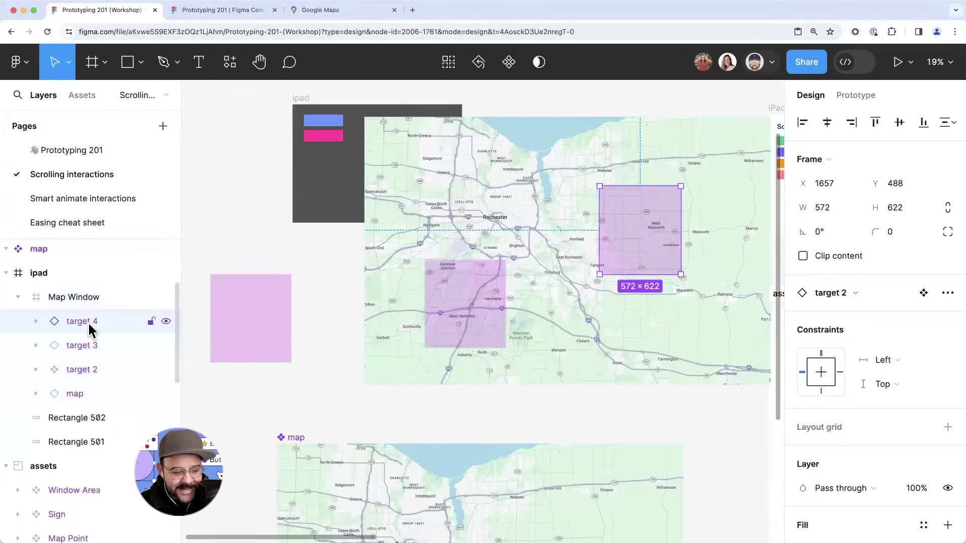
{"action": "double_click", "coordinate": [88, 325]}
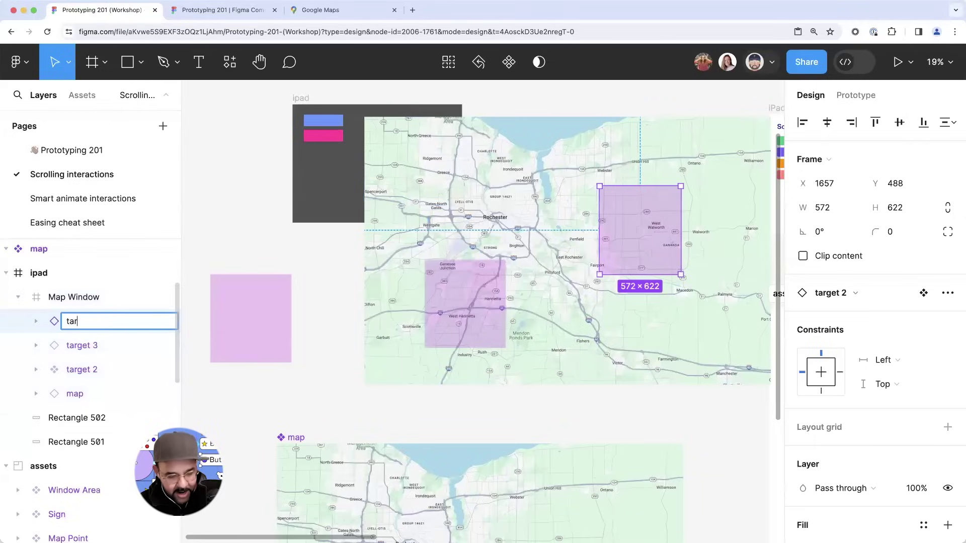
{"action": "type", "text": "target 2"}
{"action": "key", "text": "Return"}
{"action": "double_click", "coordinate": [86, 346]}
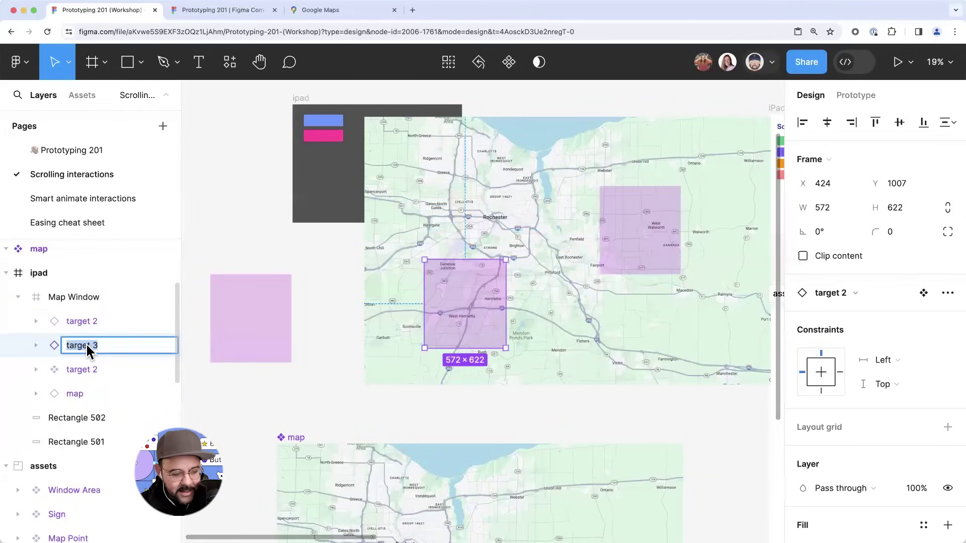
{"action": "type", "text": "target 1"}
{"action": "key", "text": "Return"}
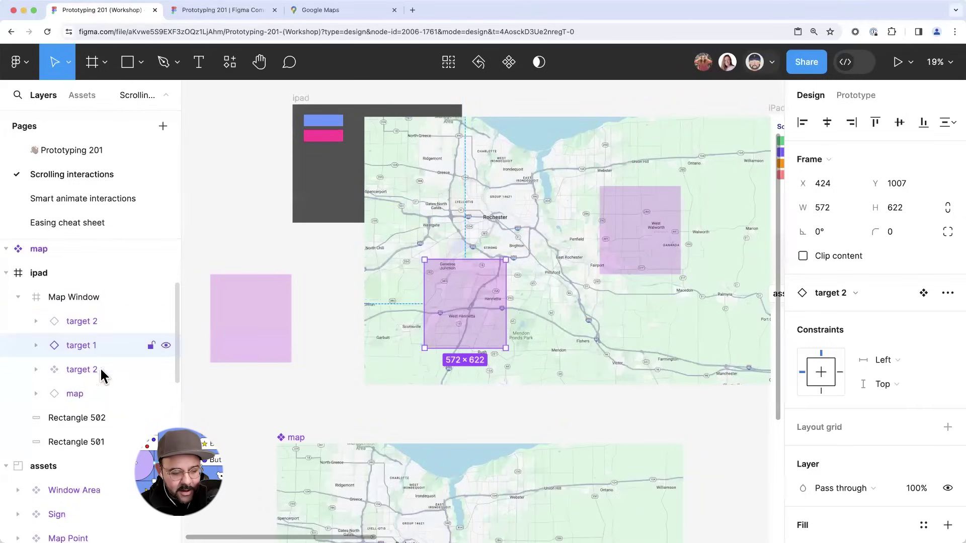
- Move the purple main component out of the Map Window frame onto the open canvas
{"action": "left_click", "coordinate": [255, 325]}
{"action": "key", "text": "super+x"}
{"action": "key", "text": "super+v"}
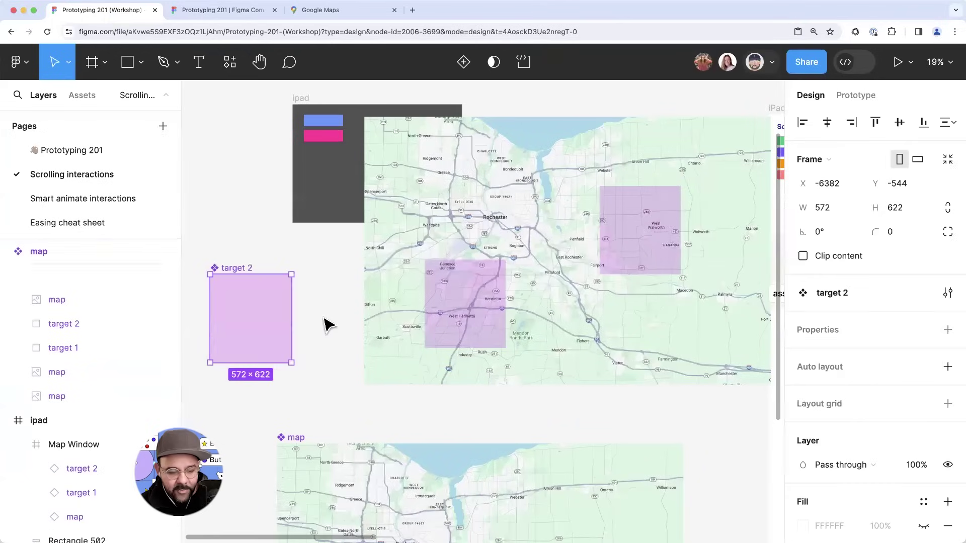
{"action": "left_click", "coordinate": [317, 306]}
- Rename the purple main component on the canvas as target
{"action": "scroll", "coordinate": [270, 251], "scroll_direction": "left", "scroll_amount": 1}
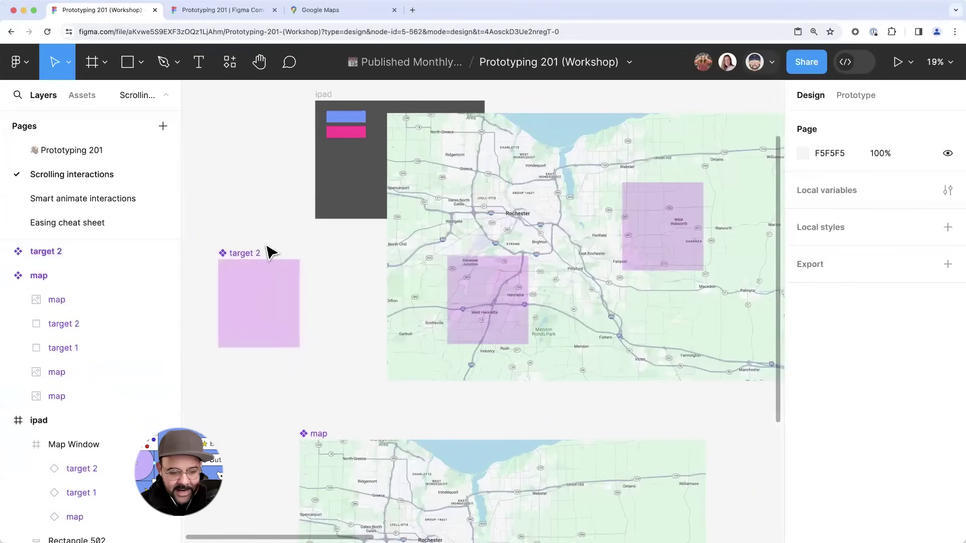
{"action": "scroll", "coordinate": [271, 251], "scroll_direction": "left", "scroll_amount": 2}
{"action": "double_click", "coordinate": [265, 239]}
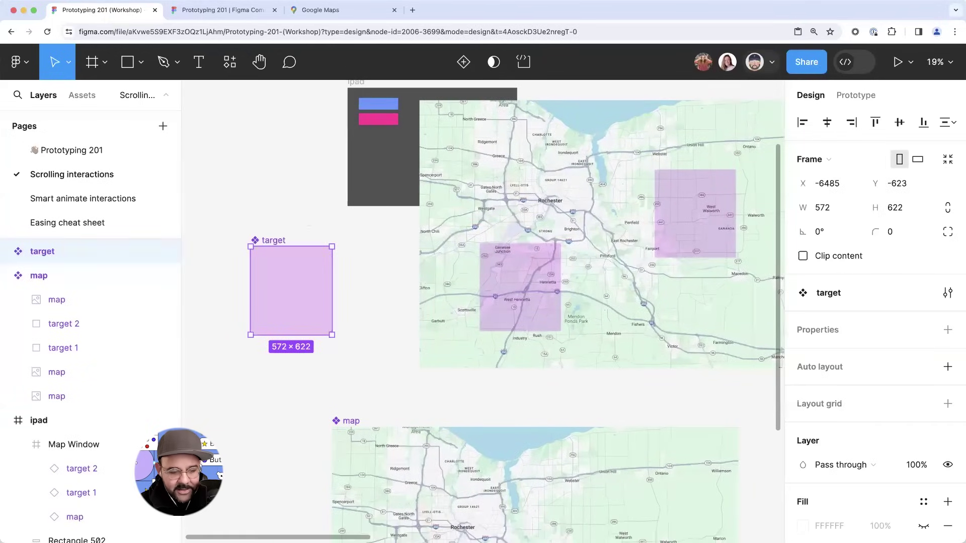
{"action": "left_click", "coordinate": [327, 208]}
- Try to link the blue and pink iPad buttons to the two map targets with prototype connections
{"action": "scroll", "coordinate": [427, 276], "scroll_direction": "down", "scroll_amount": 1}
{"action": "scroll", "coordinate": [494, 265], "scroll_direction": "right", "scroll_amount": 3}
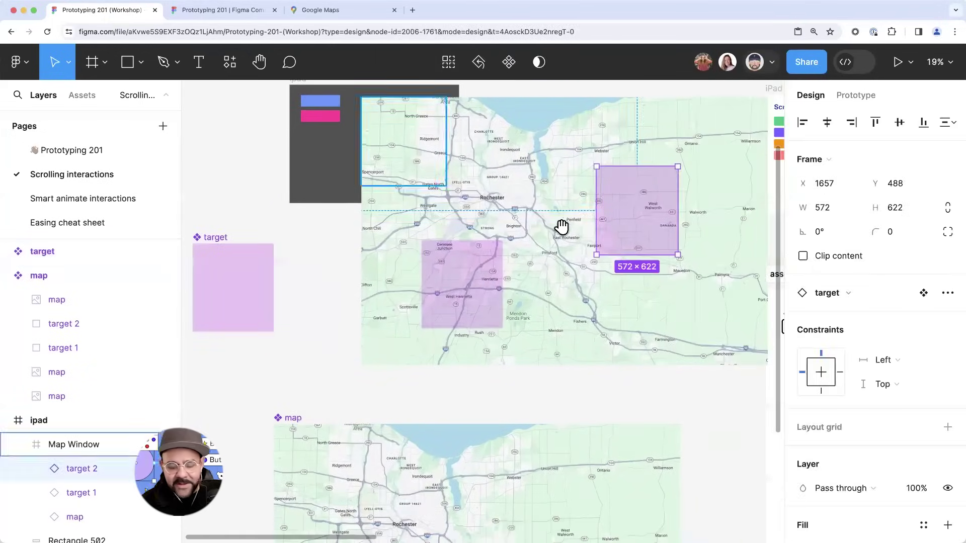
{"action": "scroll", "coordinate": [562, 227], "scroll_direction": "up", "scroll_amount": 1}
{"action": "scroll", "coordinate": [562, 227], "scroll_direction": "right", "scroll_amount": 1}
{"action": "scroll", "coordinate": [458, 250], "scroll_direction": "down", "scroll_amount": 1}
{"action": "scroll", "coordinate": [457, 250], "scroll_direction": "right", "scroll_amount": 1}
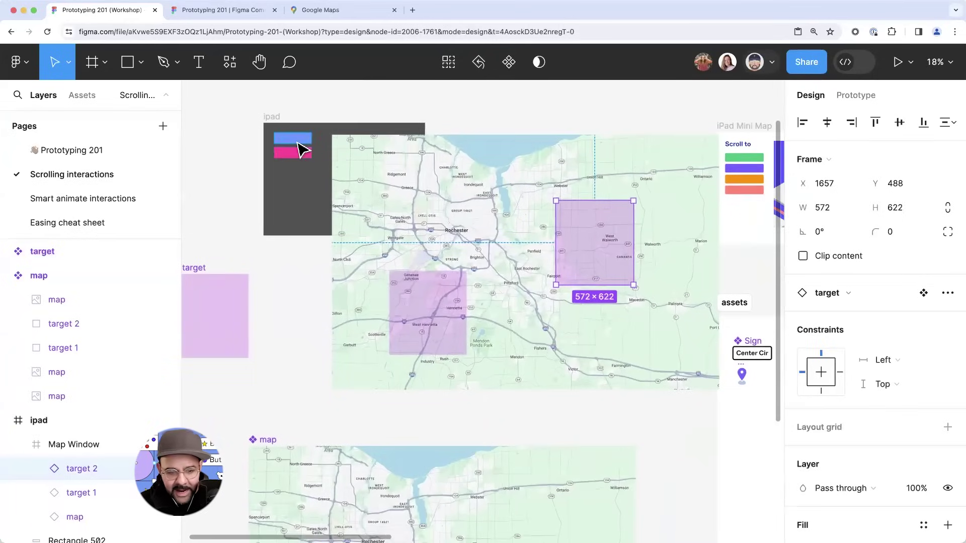
{"action": "left_click", "coordinate": [297, 143]}
{"action": "key", "text": "shift+e"}
{"action": "left_click_drag", "start_coordinate": [312, 138], "coordinate": [598, 224]}
{"action": "left_click", "coordinate": [306, 152]}
{"action": "left_click_drag", "start_coordinate": [311, 152], "coordinate": [450, 285]}
{"action": "left_click", "coordinate": [292, 138]}
{"action": "left_click_drag", "start_coordinate": [311, 138], "coordinate": [425, 282]}
- Connect the pink button to target 2 with an on-tap Scroll to interaction using the Instant animation
{"action": "left_click", "coordinate": [306, 152]}
{"action": "left_click_drag", "start_coordinate": [311, 152], "coordinate": [623, 222]}
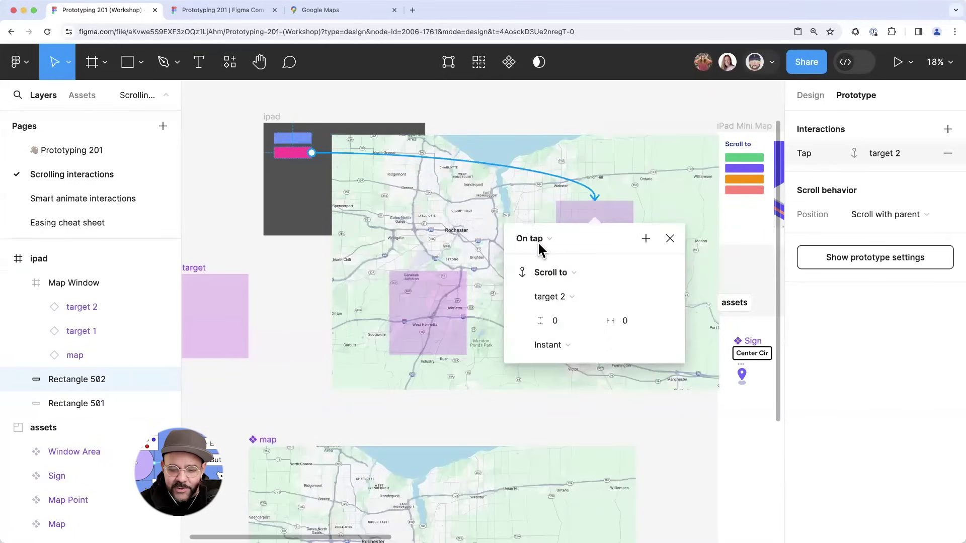
{"action": "left_click", "coordinate": [312, 287]}
- Turn on content clipping for the Map Window frame
{"action": "scroll", "coordinate": [571, 302], "scroll_direction": "up", "scroll_amount": 2}
{"action": "left_click", "coordinate": [572, 302]}
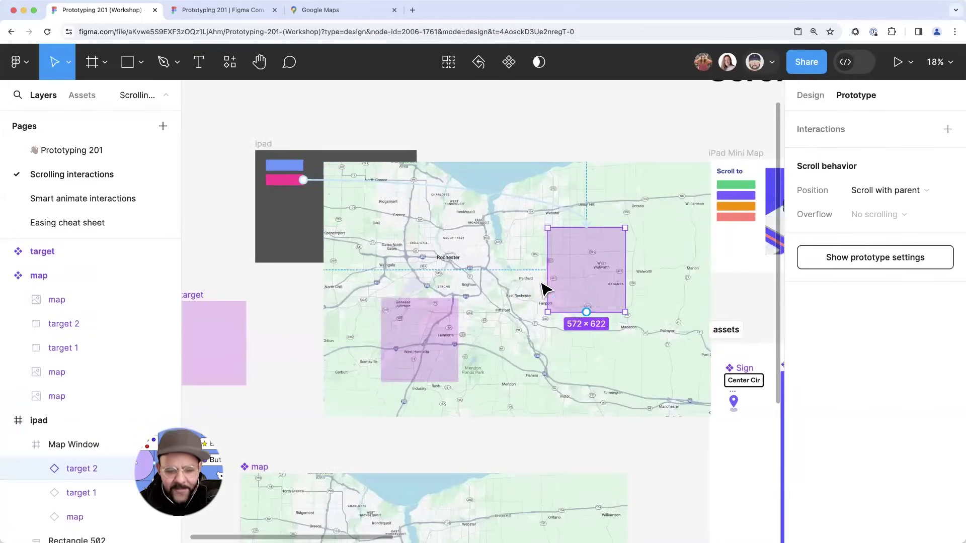
{"action": "left_click", "coordinate": [83, 448]}
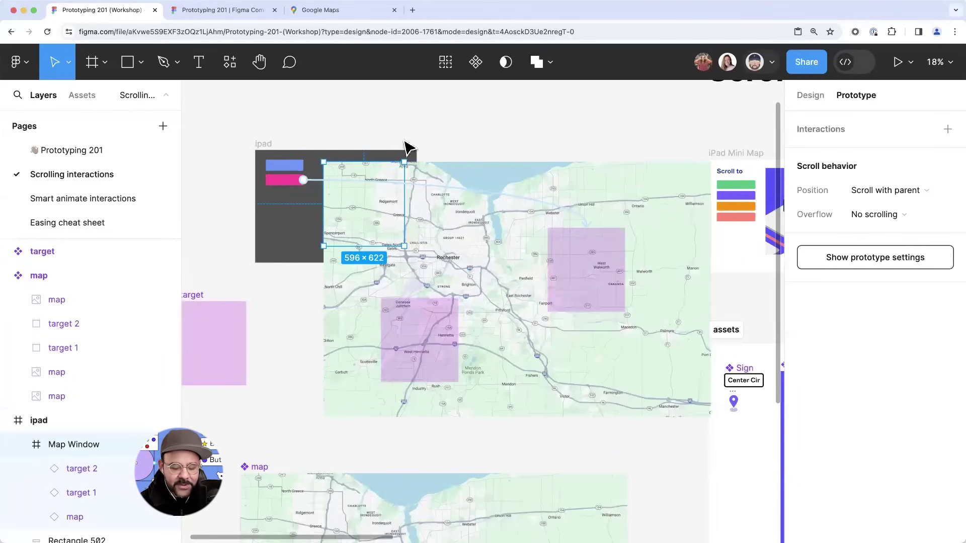
{"action": "left_click", "coordinate": [807, 97]}
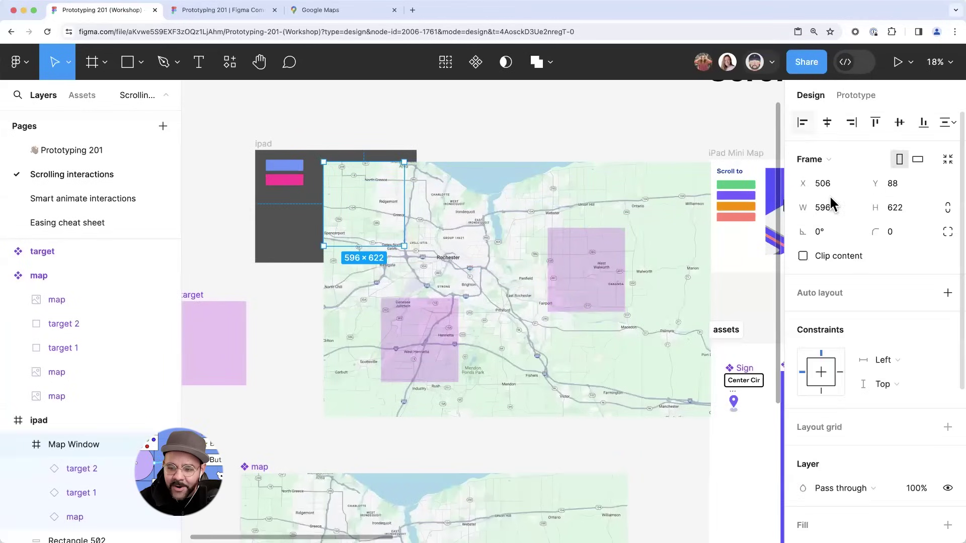
{"action": "left_click", "coordinate": [802, 256]}
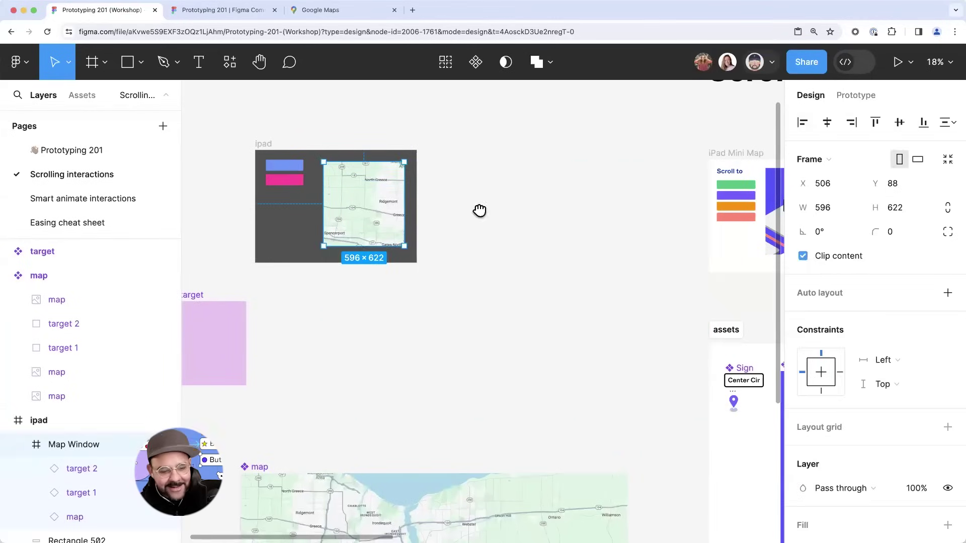
- Check the prototype interactions assigned to the pink and blue iPad buttons
{"action": "scroll", "coordinate": [480, 211], "scroll_direction": "left", "scroll_amount": 5}
{"action": "scroll", "coordinate": [431, 190], "scroll_direction": "up", "scroll_amount": 3}
{"action": "left_click", "coordinate": [839, 98]}
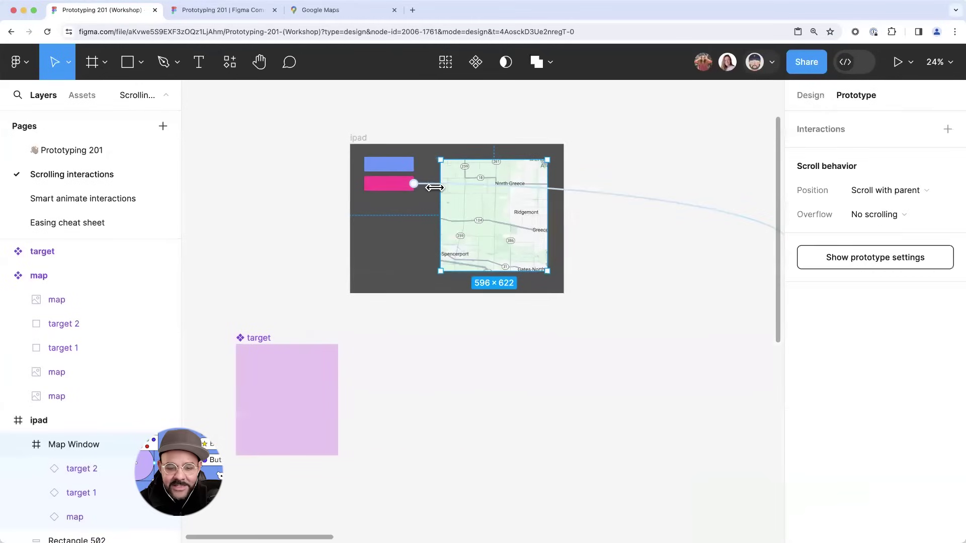
{"action": "left_click_drag", "start_coordinate": [434, 187], "coordinate": [438, 190]}
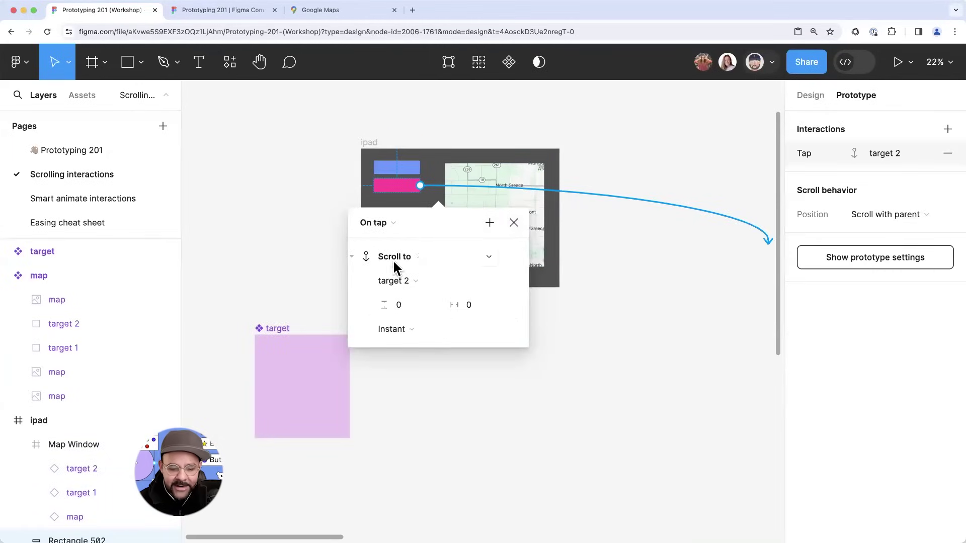
{"action": "key", "text": "Escape"}
{"action": "left_click", "coordinate": [408, 171]}
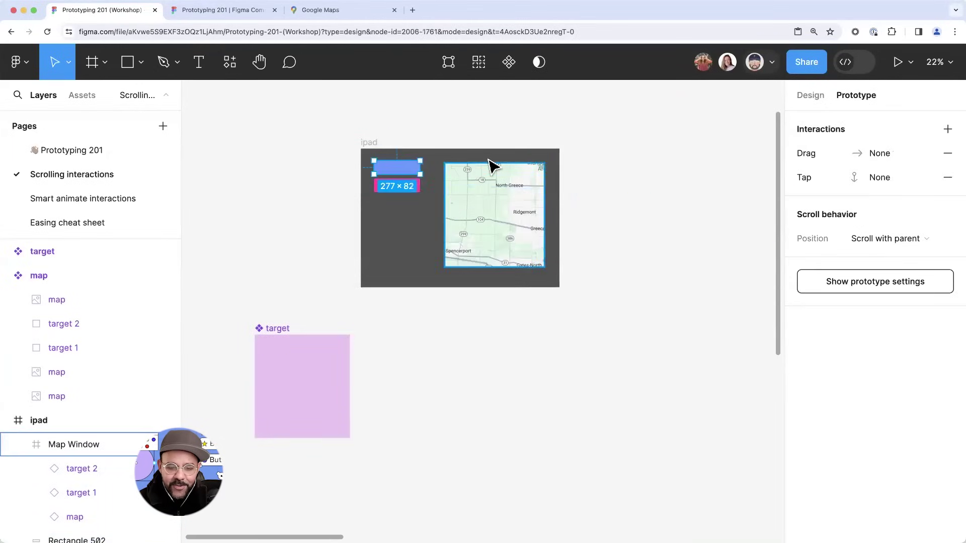
- Turn off content clipping for the Map Window frame so the whole map and its targets can be reached
{"action": "scroll", "coordinate": [532, 188], "scroll_direction": "down", "scroll_amount": 5}
{"action": "left_click", "coordinate": [532, 187]}
{"action": "left_click", "coordinate": [811, 98]}
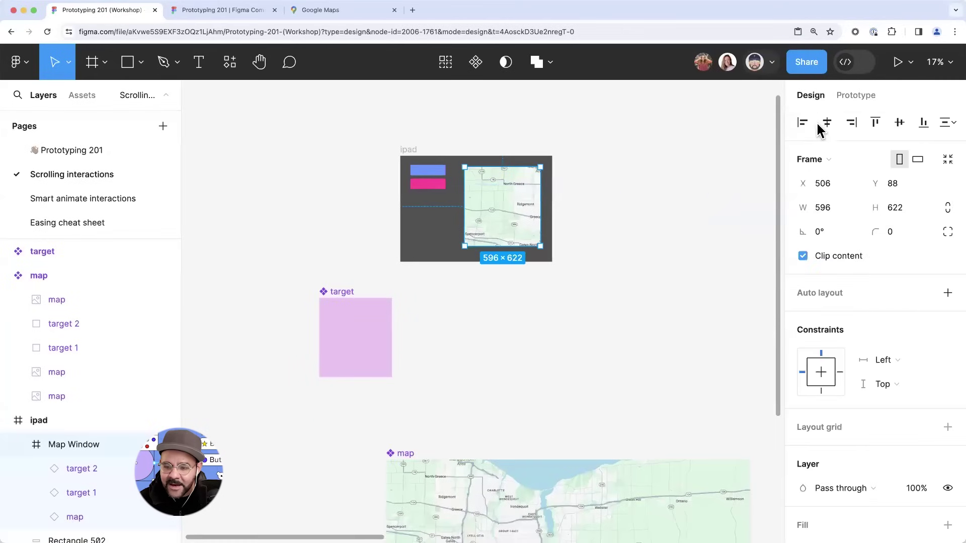
{"action": "left_click", "coordinate": [803, 256]}
{"action": "scroll", "coordinate": [523, 163], "scroll_direction": "right", "scroll_amount": 1}
{"action": "scroll", "coordinate": [523, 163], "scroll_direction": "right", "scroll_amount": 2}
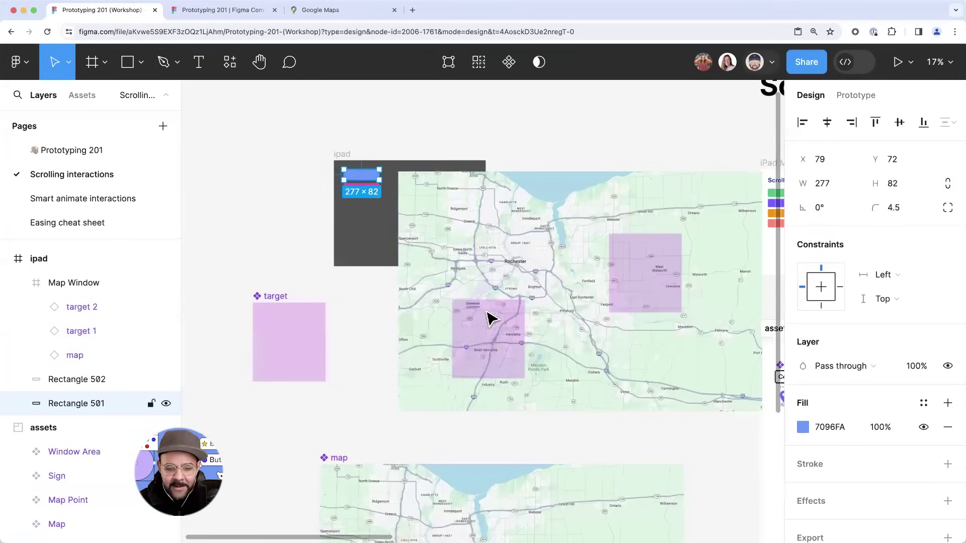
- Recolor the target 1 overlay near the lower part of the map from purple to blue
{"action": "left_click", "coordinate": [513, 330]}
{"action": "left_click", "coordinate": [802, 465]}
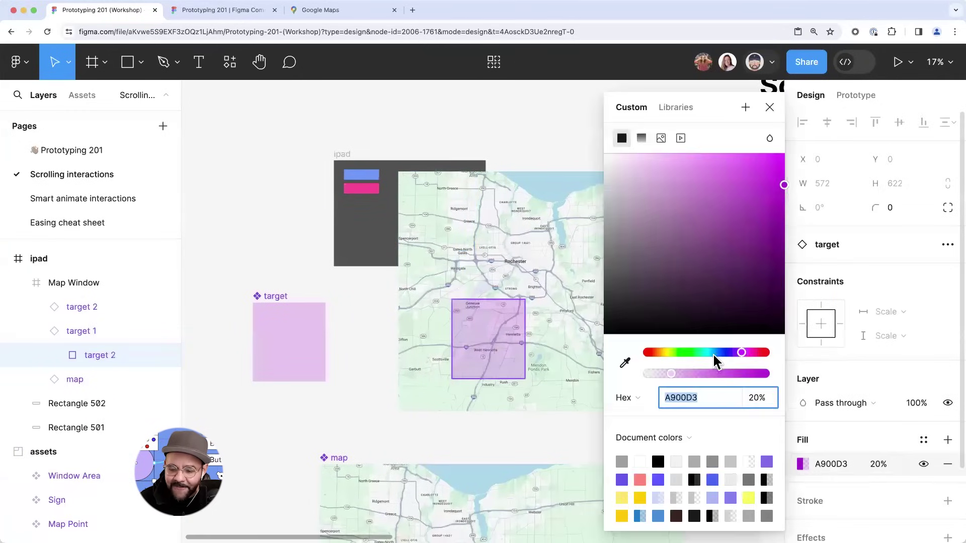
{"action": "left_click", "coordinate": [717, 353]}
{"action": "left_click", "coordinate": [770, 107]}
{"action": "key", "text": "Escape"}
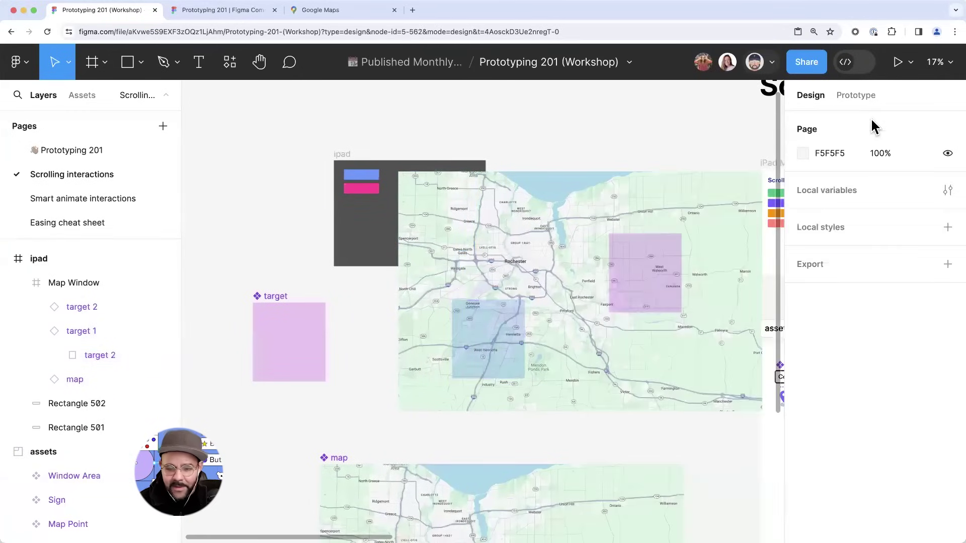
- Connect the blue iPad button to the blue target 1 on the map with a Scroll to interaction
{"action": "left_click", "coordinate": [856, 95]}
{"action": "scroll", "coordinate": [449, 157], "scroll_direction": "up", "scroll_amount": 3}
{"action": "left_click", "coordinate": [347, 176]}
{"action": "left_click_drag", "start_coordinate": [351, 178], "coordinate": [518, 384]}
{"action": "left_click", "coordinate": [621, 134]}
{"action": "scroll", "coordinate": [481, 108], "scroll_direction": "right", "scroll_amount": 4}
{"action": "scroll", "coordinate": [480, 108], "scroll_direction": "down", "scroll_amount": 1}
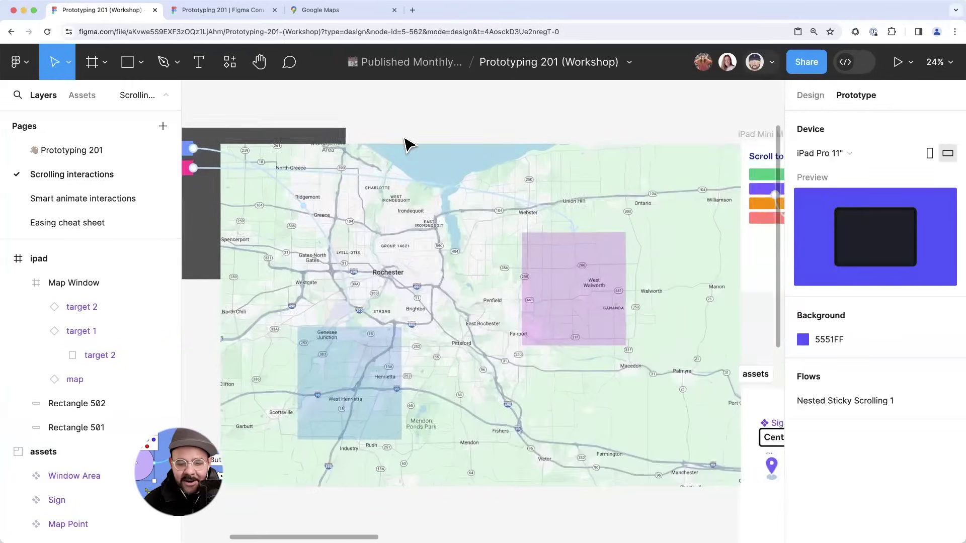
{"action": "scroll", "coordinate": [302, 206], "scroll_direction": "down", "scroll_amount": 1}
{"action": "scroll", "coordinate": [302, 206], "scroll_direction": "left", "scroll_amount": 2}
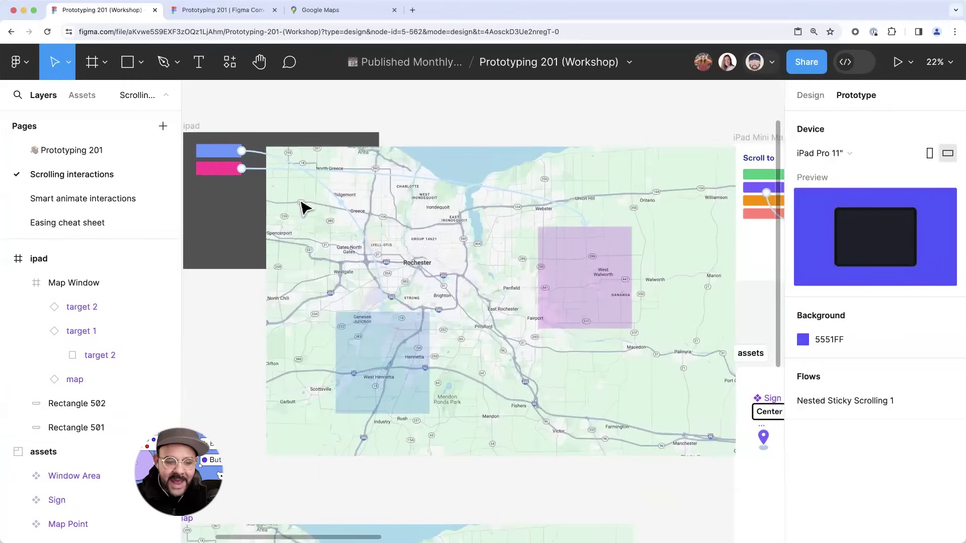
{"action": "scroll", "coordinate": [255, 167], "scroll_direction": "down", "scroll_amount": 1}
{"action": "left_click", "coordinate": [256, 168]}
{"action": "left_click", "coordinate": [255, 152], "text": "shift"}
{"action": "left_click", "coordinate": [250, 168]}
{"action": "scroll", "coordinate": [254, 164], "scroll_direction": "up", "scroll_amount": 5}
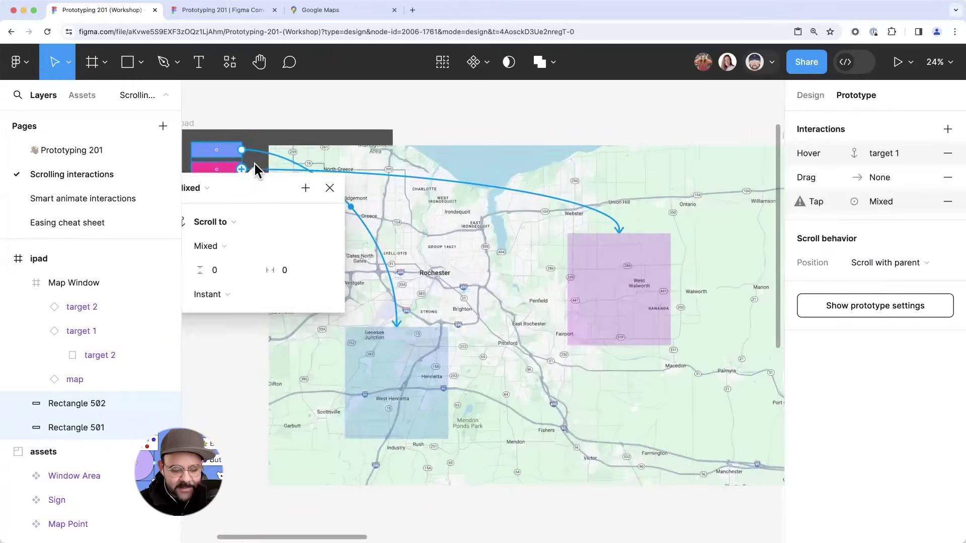
{"action": "left_click", "coordinate": [297, 102]}
- Set the Scroll to animation of both iPad buttons to Animate, Ease in and out, with a 500 ms duration
{"action": "scroll", "coordinate": [433, 164], "scroll_direction": "left", "scroll_amount": 4}
{"action": "left_click", "coordinate": [433, 162]}
{"action": "left_click", "coordinate": [438, 191], "text": "shift"}
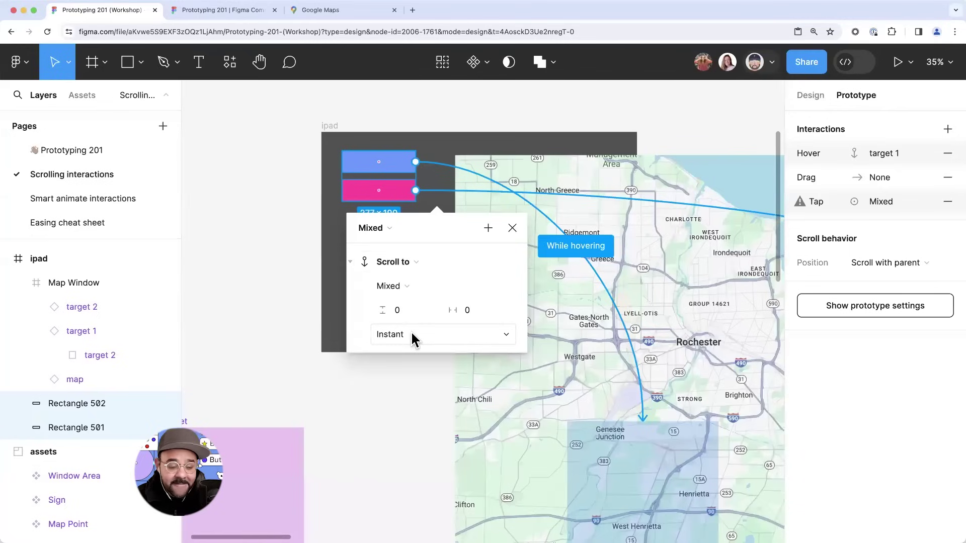
{"action": "left_click", "coordinate": [412, 338]}
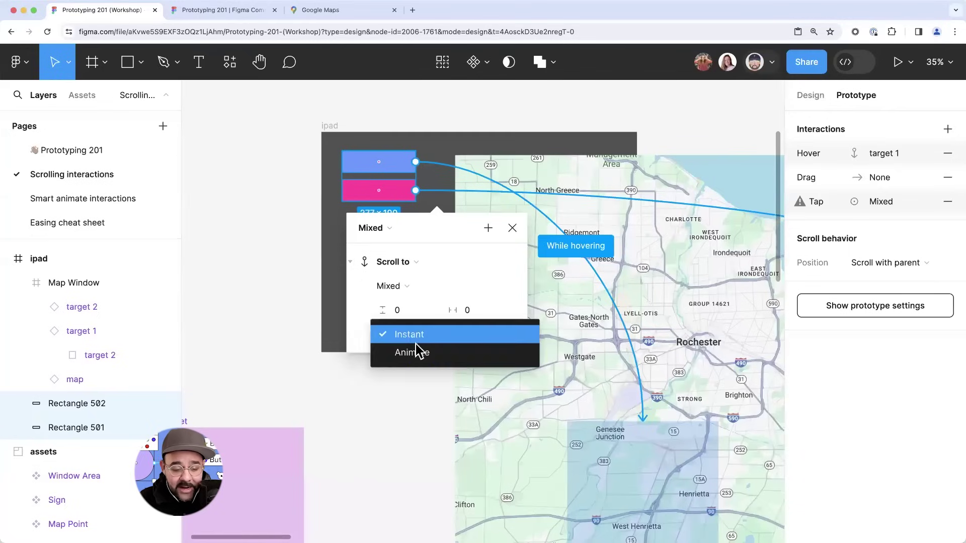
{"action": "left_click", "coordinate": [418, 357]}
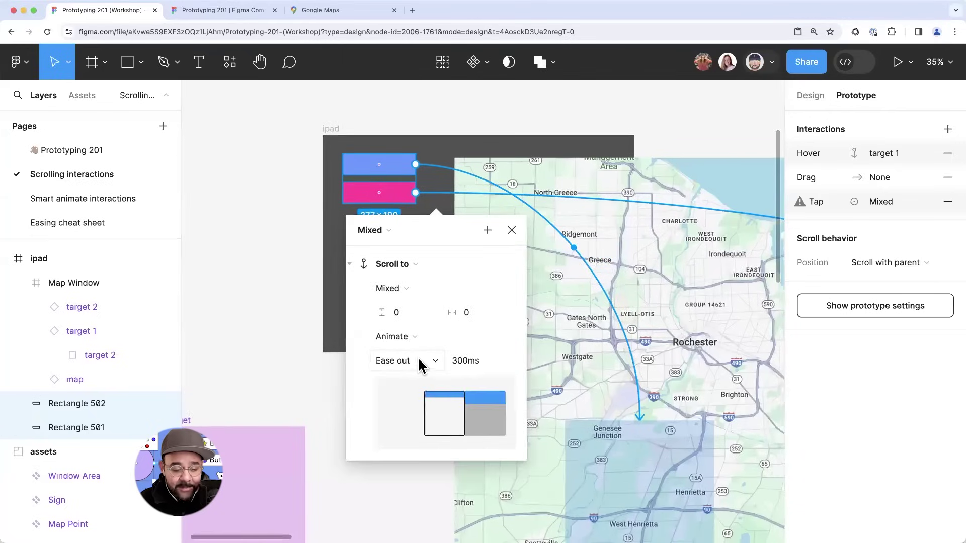
{"action": "left_click", "coordinate": [422, 366]}
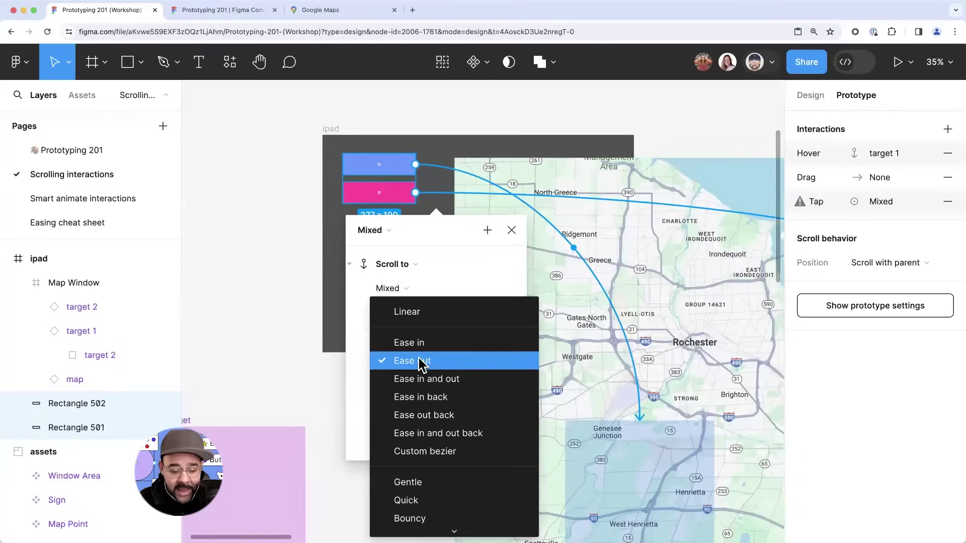
{"action": "left_click", "coordinate": [437, 379]}
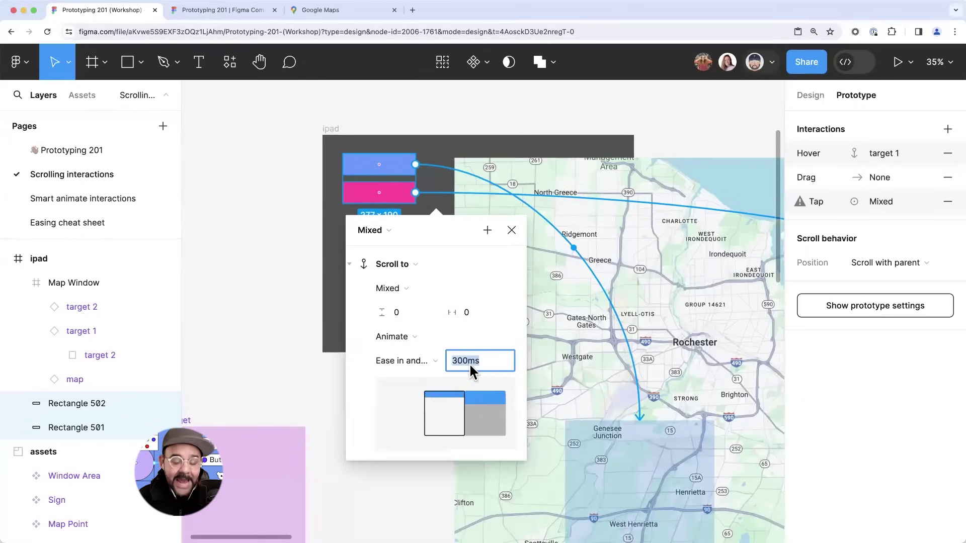
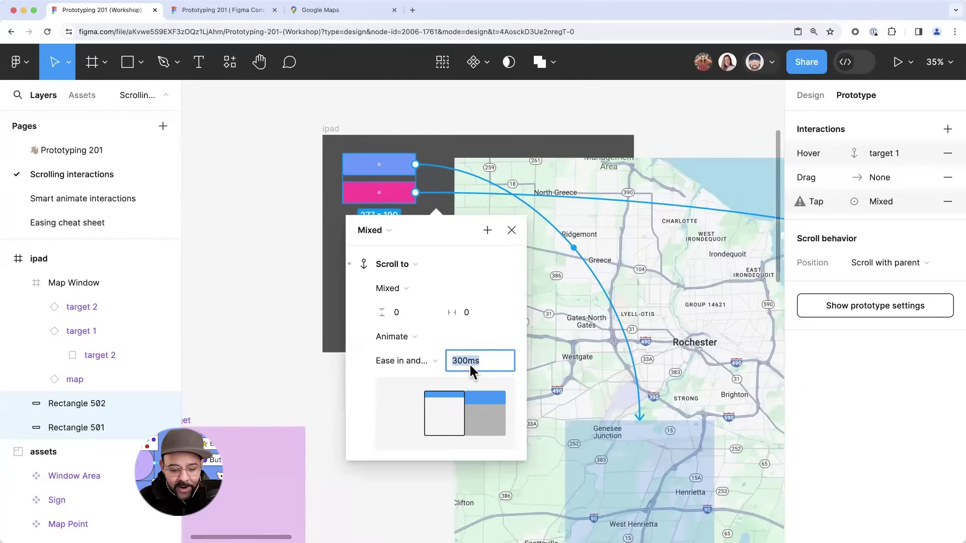
{"action": "type", "text": "5"}
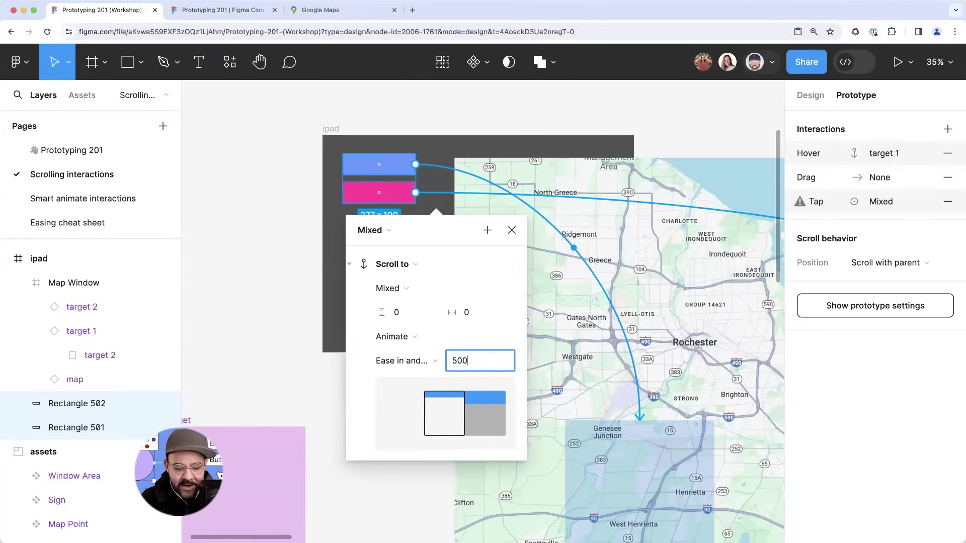
{"action": "type", "text": "00"}
{"action": "key", "text": "Return"}
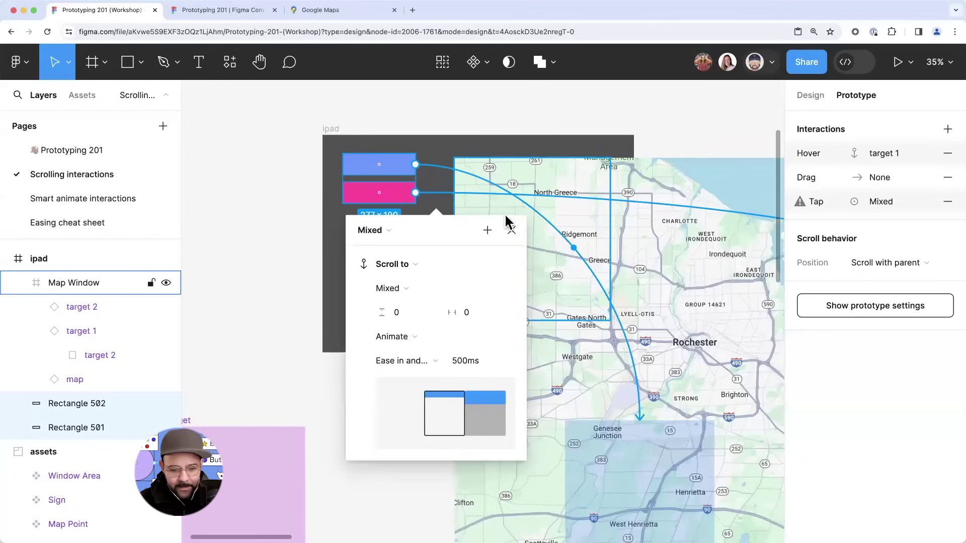
{"action": "left_click", "coordinate": [511, 229]}
{"action": "key", "text": "Escape"}
- Turn content clipping back on for the Map Window frame
{"action": "scroll", "coordinate": [508, 146], "scroll_direction": "down", "scroll_amount": 3}
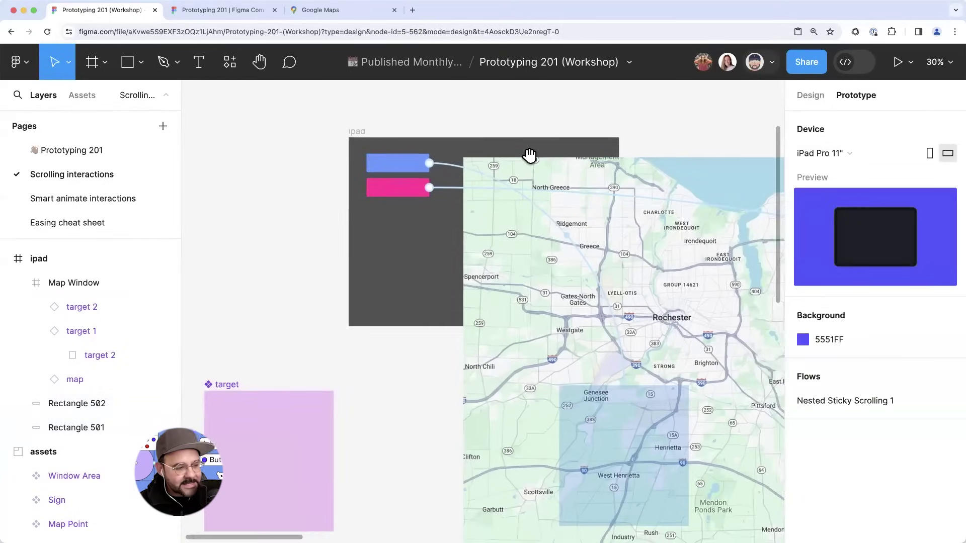
{"action": "scroll", "coordinate": [529, 155], "scroll_direction": "right", "scroll_amount": 2}
{"action": "scroll", "coordinate": [531, 162], "scroll_direction": "down", "scroll_amount": 2}
{"action": "left_click", "coordinate": [460, 190]}
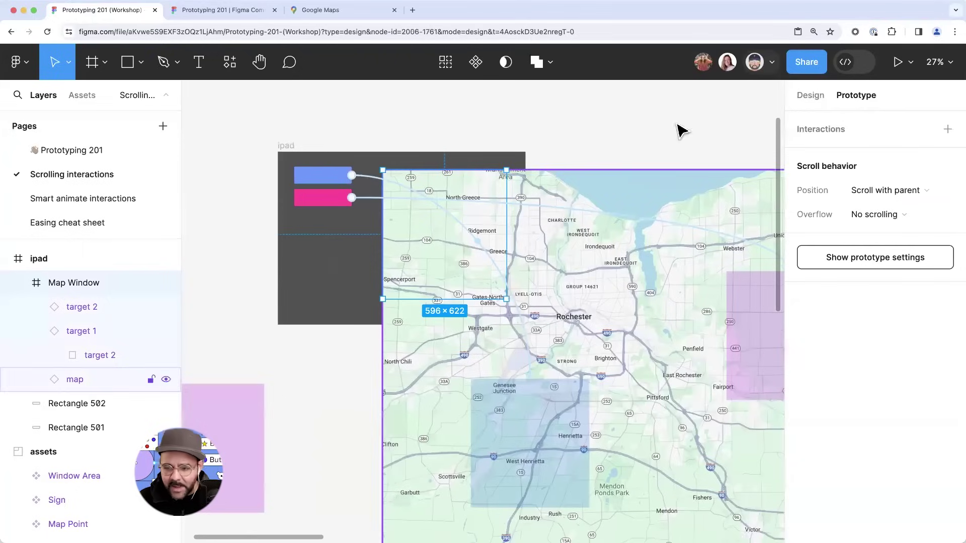
{"action": "left_click", "coordinate": [810, 96]}
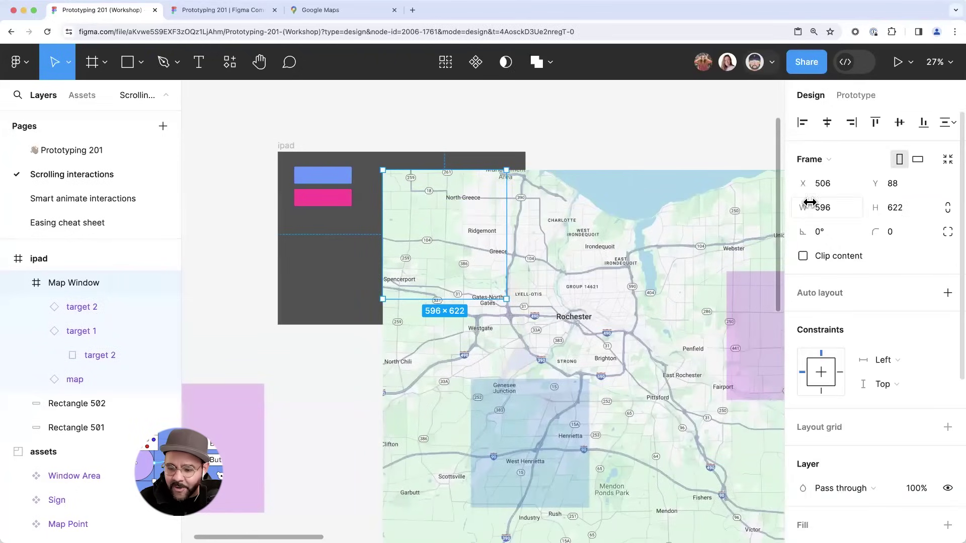
{"action": "left_click", "coordinate": [857, 98]}
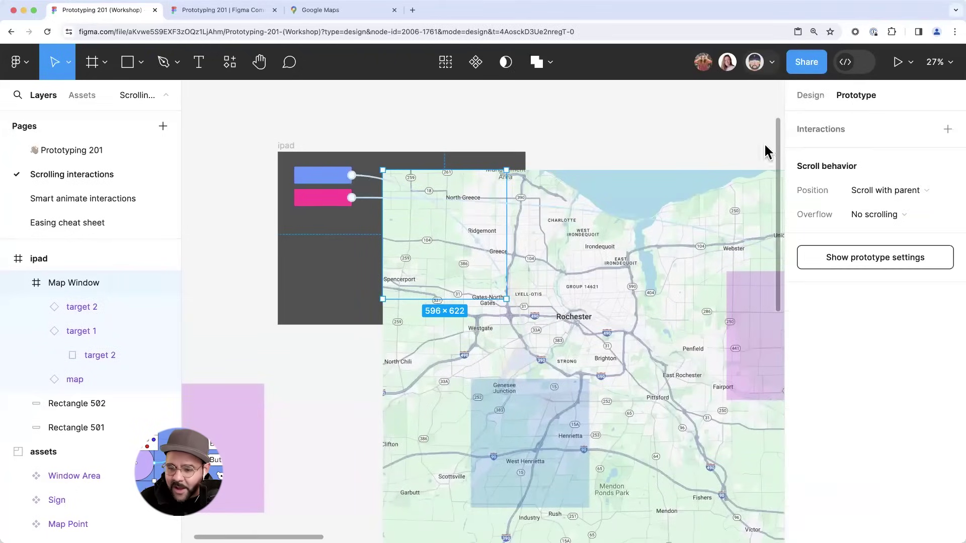
{"action": "left_click", "coordinate": [810, 96]}
{"action": "left_click", "coordinate": [816, 259]}
{"action": "left_click", "coordinate": [587, 168]}
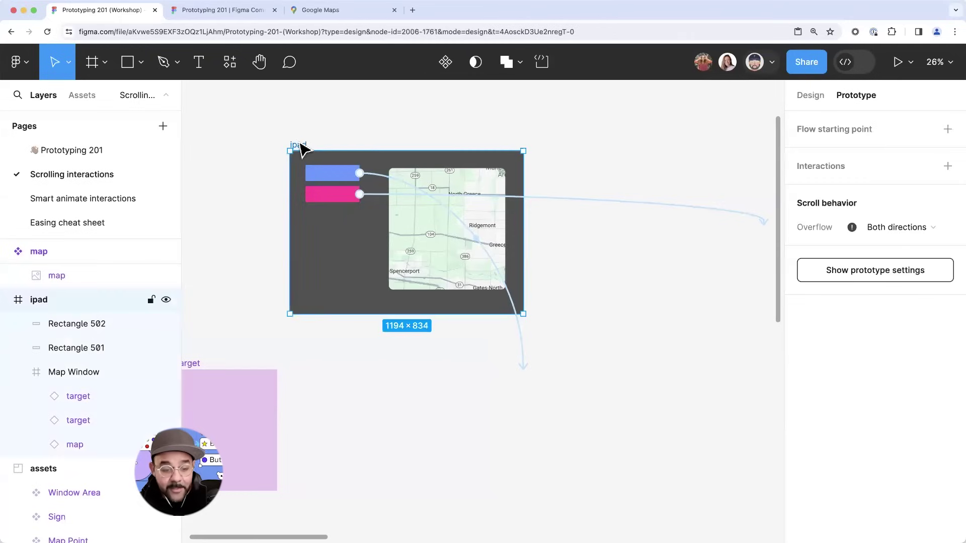
- Preview the ipad frame inline, test the pink button, and close the preview
{"action": "key", "text": "shift+space"}
{"action": "left_click", "coordinate": [267, 196]}
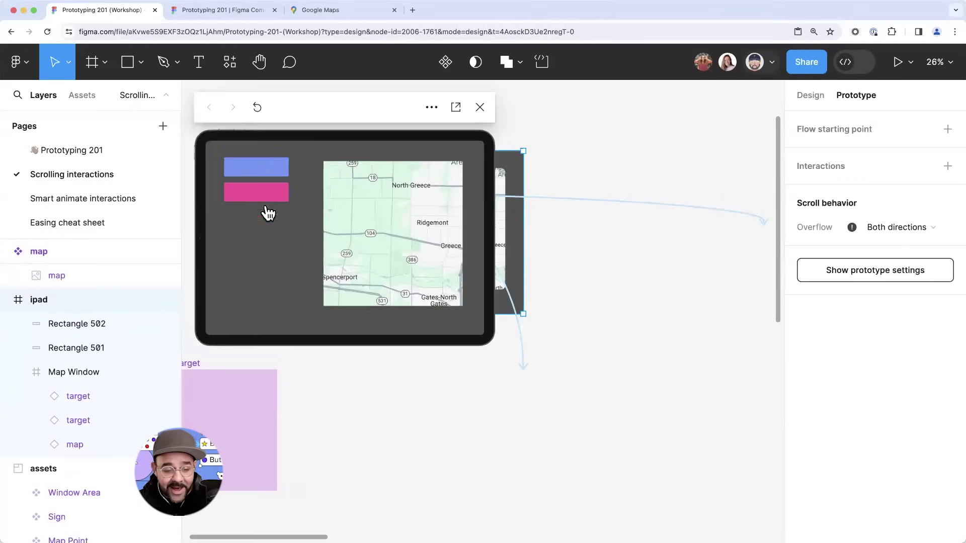
{"action": "left_click", "coordinate": [480, 108]}
- Set the Scroll to trigger of both iPad buttons to On tap and remove the extra interaction above it
{"action": "left_click", "coordinate": [352, 176]}
{"action": "left_click", "coordinate": [377, 196], "text": "shift"}
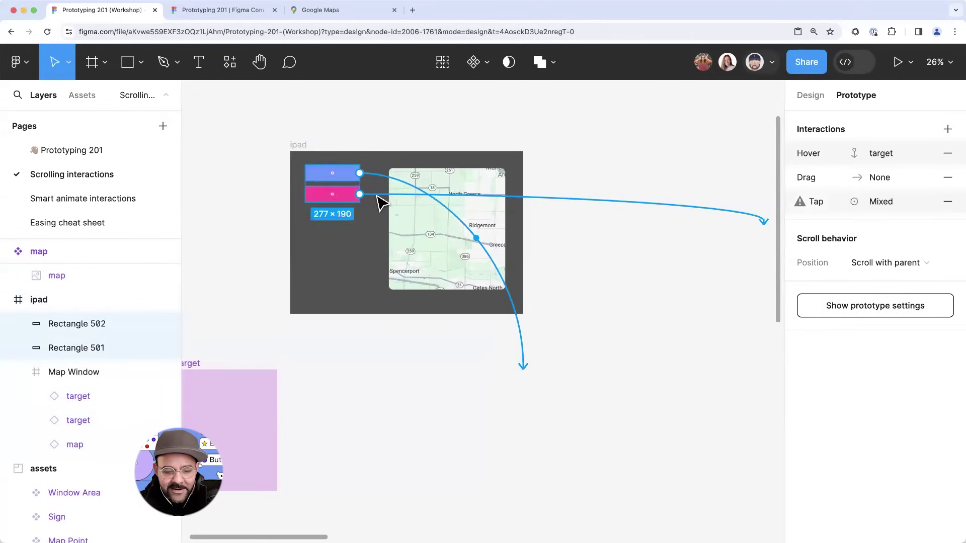
{"action": "left_click", "coordinate": [313, 233]}
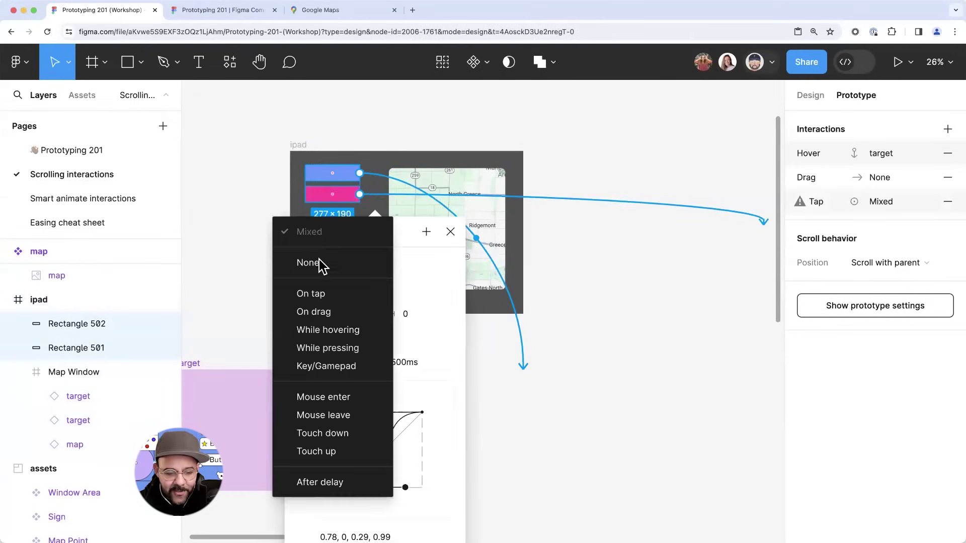
{"action": "left_click", "coordinate": [319, 293]}
{"action": "left_click", "coordinate": [948, 154]}
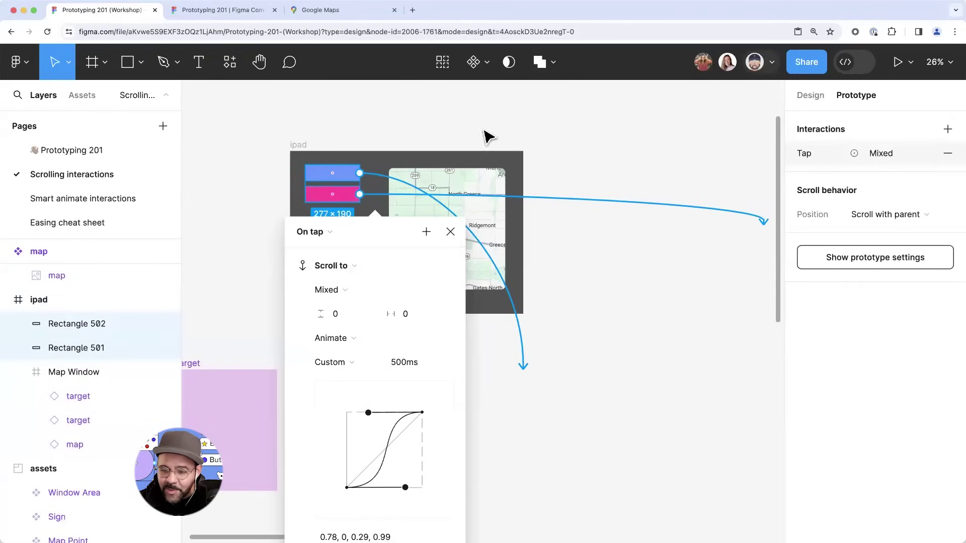
{"action": "left_click", "coordinate": [485, 134]}
- Remove the blue button's leftover tap interaction that has no target, and check the pink button's interaction
{"action": "left_click", "coordinate": [347, 173]}
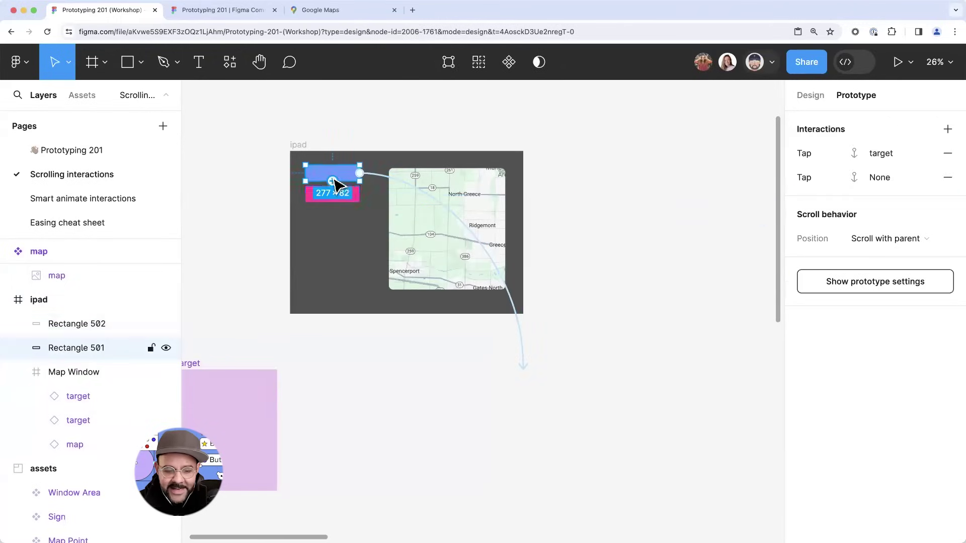
{"action": "left_click", "coordinate": [948, 177]}
{"action": "left_click", "coordinate": [332, 194]}
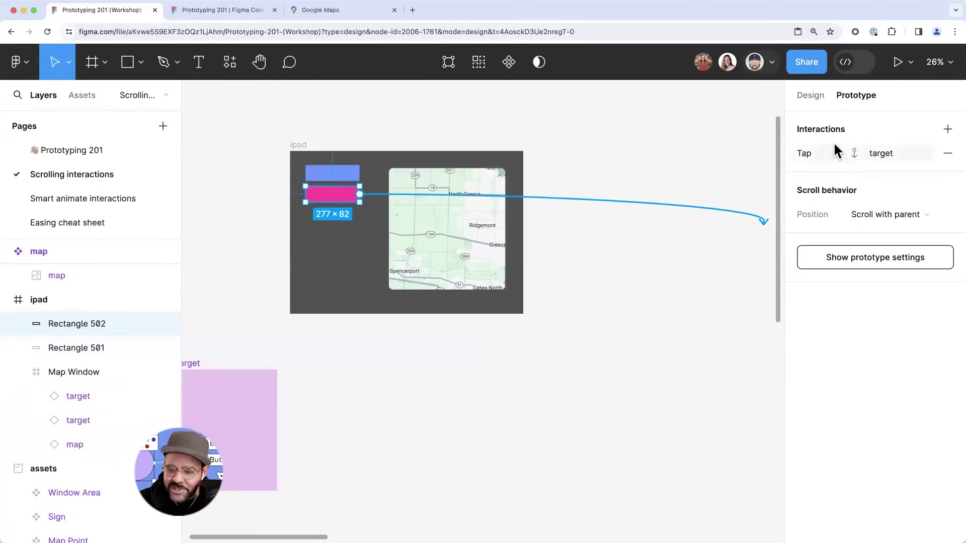
{"action": "left_click", "coordinate": [857, 154]}
{"action": "left_click", "coordinate": [701, 125]}
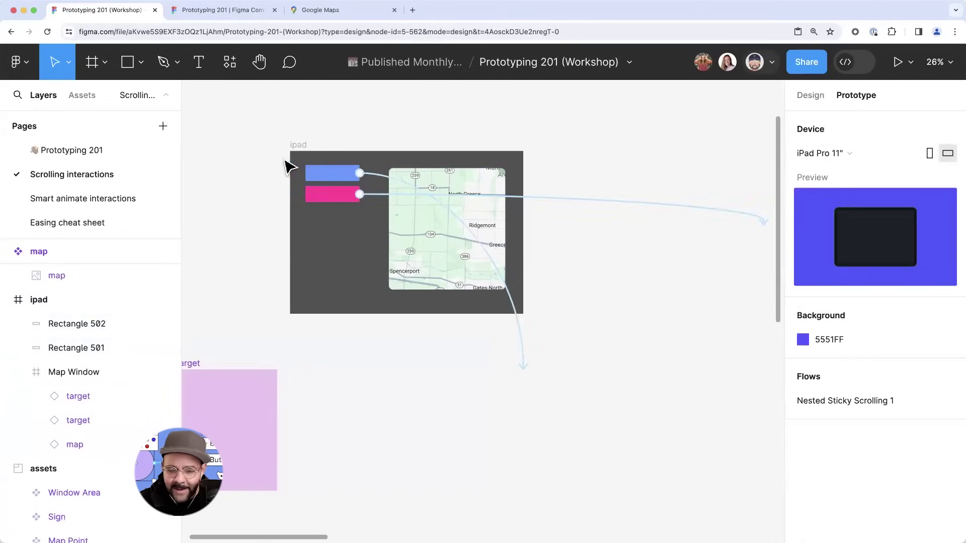
{"action": "left_click", "coordinate": [337, 173]}
{"action": "left_click", "coordinate": [620, 137]}
{"action": "left_click", "coordinate": [811, 95]}
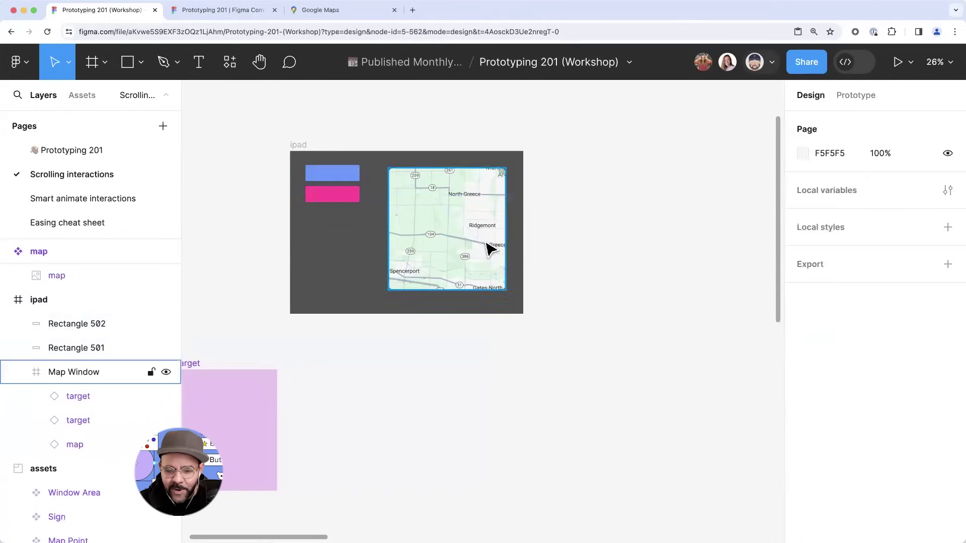
- Preview the ipad frame and alternate between the pink and blue buttons to test the map scrolling
{"action": "key", "text": "shift+space"}
{"action": "left_click", "coordinate": [271, 191]}
{"action": "left_click", "coordinate": [272, 169]}
{"action": "left_click", "coordinate": [270, 200]}
{"action": "left_click", "coordinate": [263, 169]}
{"action": "left_click", "coordinate": [268, 191]}
{"action": "left_click", "coordinate": [267, 170]}
{"action": "left_click", "coordinate": [271, 191]}
{"action": "left_click", "coordinate": [270, 172]}
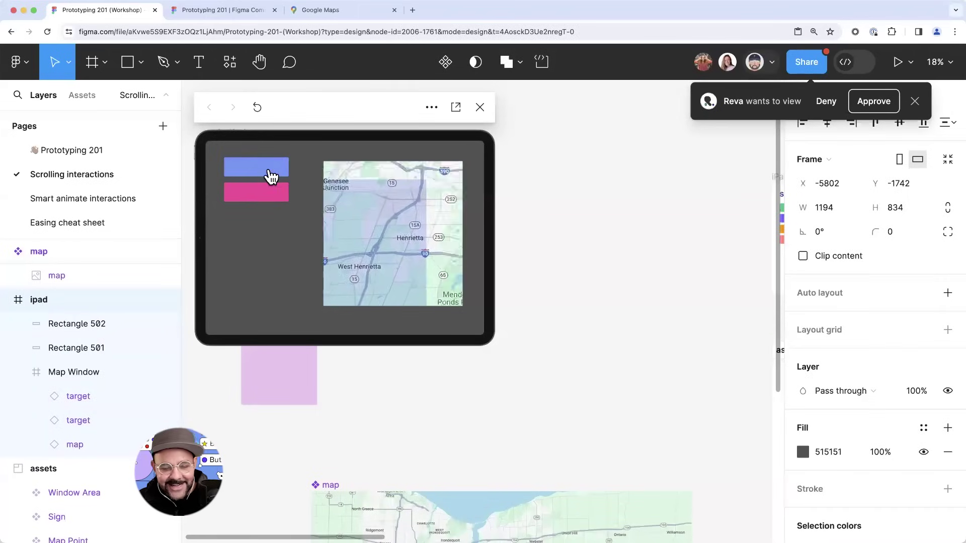
{"action": "left_click", "coordinate": [269, 196]}
{"action": "left_click", "coordinate": [480, 107]}
- Duplicate the pink button directly below itself at Y 288 and recolor the copy bright green
{"action": "scroll", "coordinate": [384, 212], "scroll_direction": "up", "scroll_amount": 3}
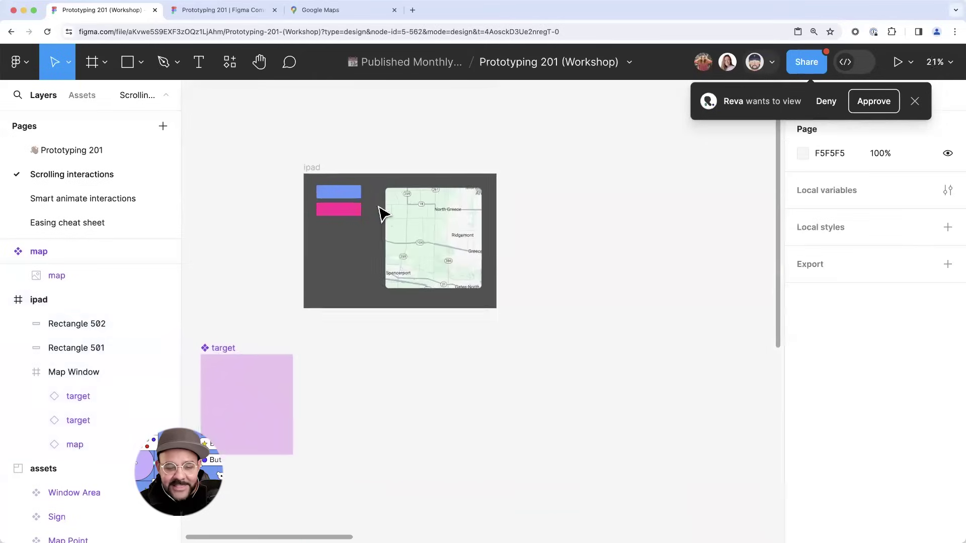
{"action": "left_click", "coordinate": [355, 211]}
{"action": "left_click_drag", "start_coordinate": [352, 217], "coordinate": [349, 237]}
{"action": "scroll", "coordinate": [351, 211], "scroll_direction": "up", "scroll_amount": 3}
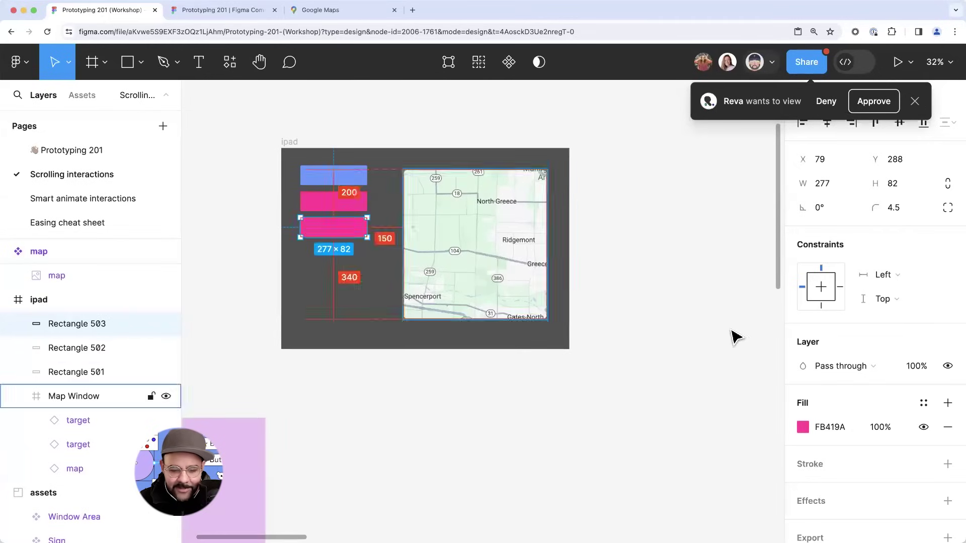
{"action": "left_click", "coordinate": [802, 427]}
{"action": "left_click", "coordinate": [692, 353]}
{"action": "left_click_drag", "start_coordinate": [713, 259], "coordinate": [744, 155]}
{"action": "left_click", "coordinate": [533, 114]}
- Dismiss the file access request and turn off content clipping for the Map Window frame again
{"action": "scroll", "coordinate": [498, 206], "scroll_direction": "down", "scroll_amount": 1}
{"action": "left_click", "coordinate": [498, 206]}
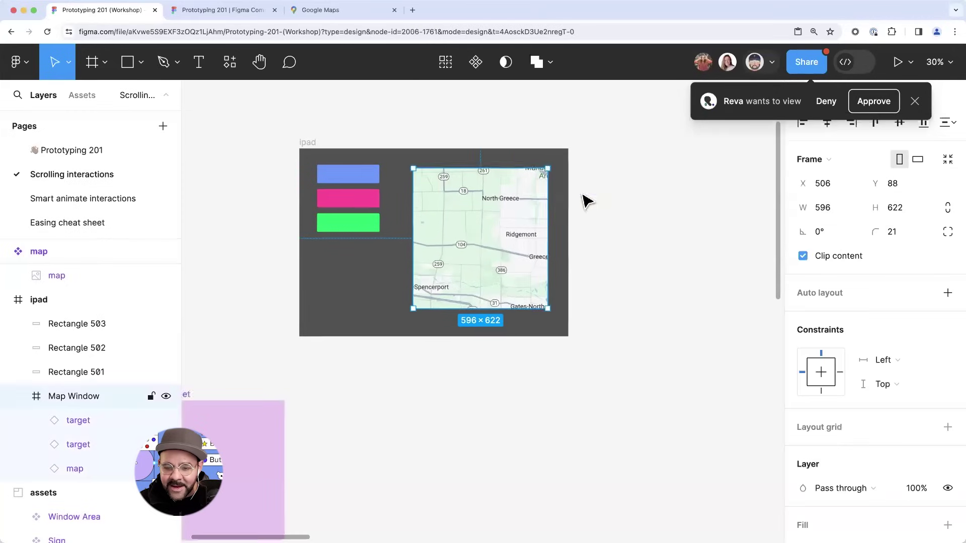
{"action": "scroll", "coordinate": [627, 179], "scroll_direction": "down", "scroll_amount": 1}
{"action": "left_click", "coordinate": [914, 102]}
{"action": "scroll", "coordinate": [505, 233], "scroll_direction": "down", "scroll_amount": 2}
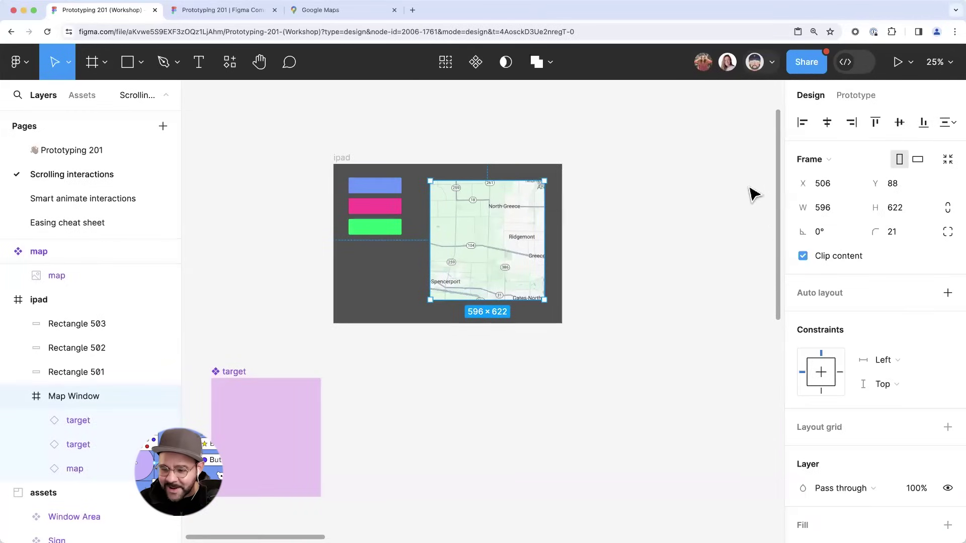
{"action": "left_click", "coordinate": [857, 95]}
{"action": "scroll", "coordinate": [632, 259], "scroll_direction": "down", "scroll_amount": 2}
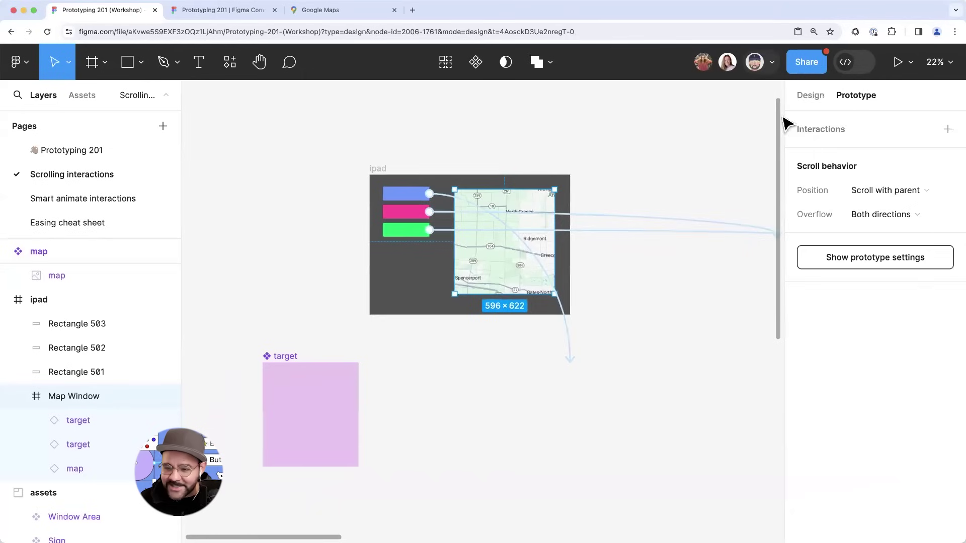
{"action": "left_click", "coordinate": [810, 95]}
{"action": "left_click", "coordinate": [803, 256]}
{"action": "scroll", "coordinate": [625, 242], "scroll_direction": "down", "scroll_amount": 5}
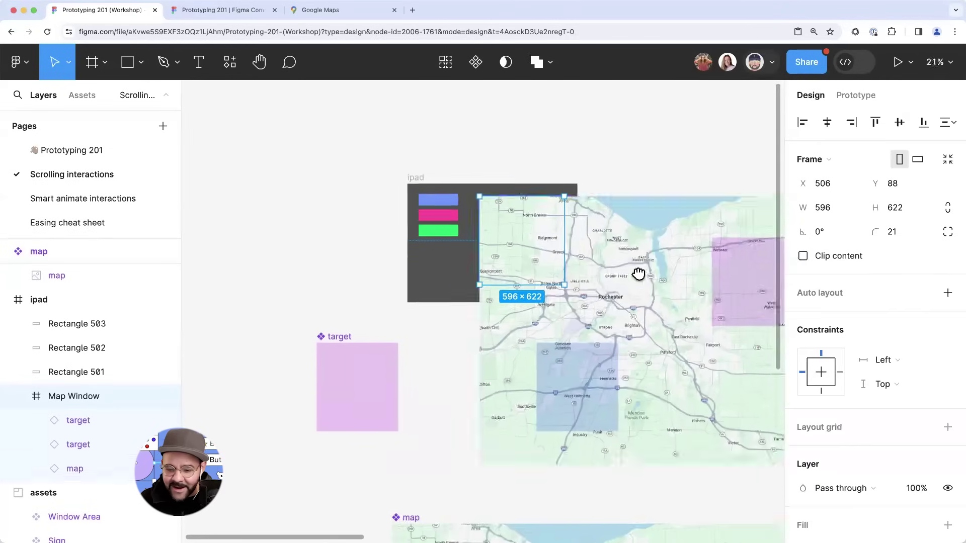
- Duplicate the blue target over the Rochester area of the map, at about X 688, Y 321
{"action": "double_click", "coordinate": [544, 338]}
{"action": "left_click_drag", "start_coordinate": [544, 353], "coordinate": [574, 291], "text": "alt"}
{"action": "scroll", "coordinate": [574, 291], "scroll_direction": "up", "scroll_amount": 1}
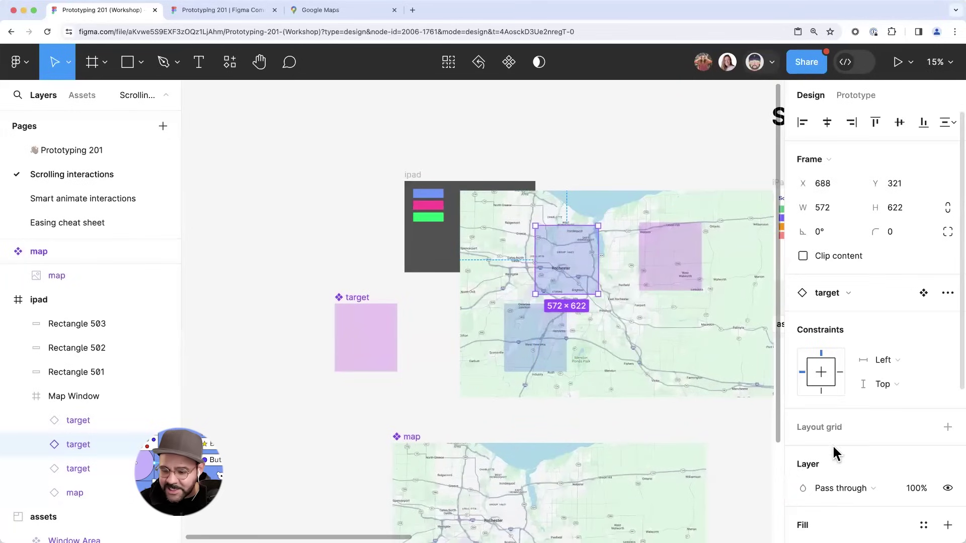
- Recolor the new target over Rochester to green 17E15C at 20% opacity
{"action": "scroll", "coordinate": [833, 445], "scroll_direction": "down", "scroll_amount": 4}
{"action": "left_click", "coordinate": [802, 531]}
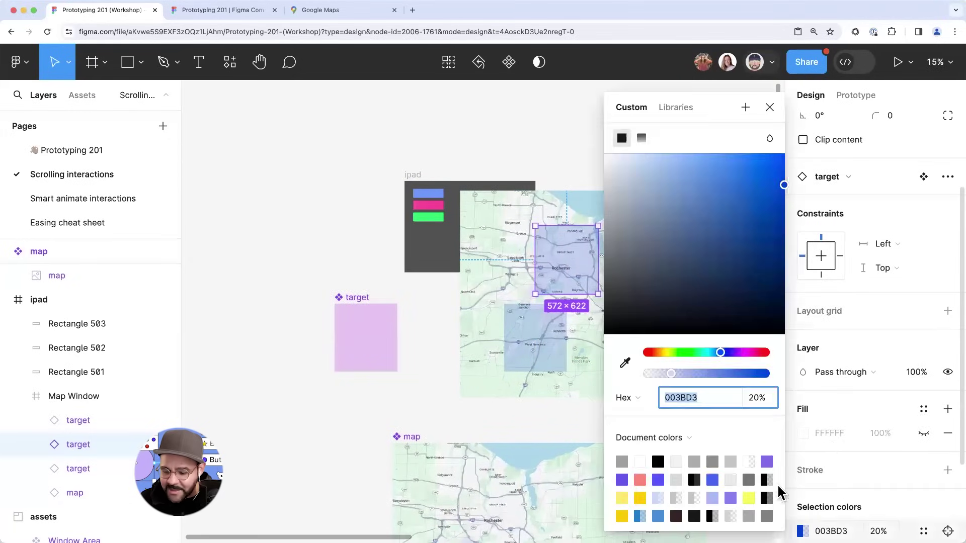
{"action": "left_click", "coordinate": [694, 352]}
{"action": "left_click_drag", "start_coordinate": [723, 236], "coordinate": [766, 174]}
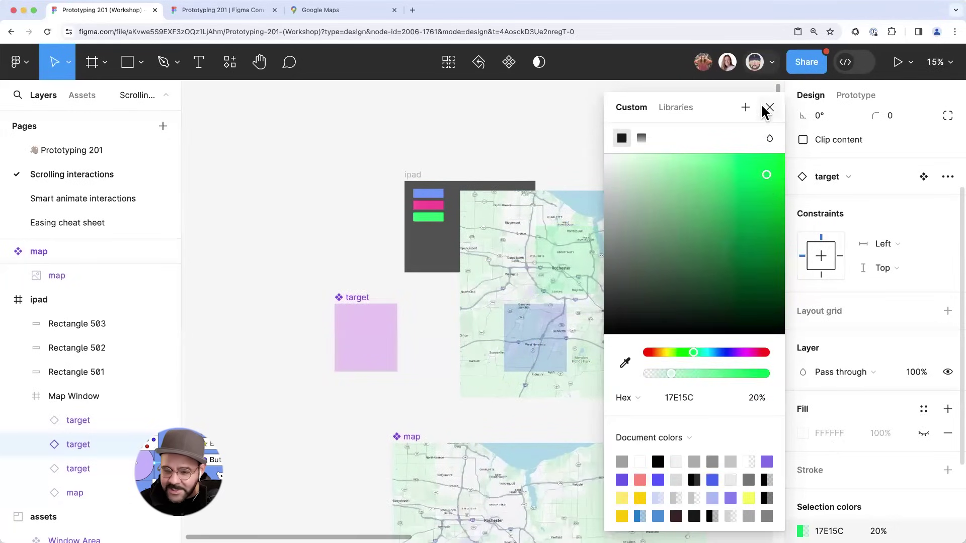
{"action": "left_click", "coordinate": [768, 107]}
{"action": "left_click", "coordinate": [635, 150]}
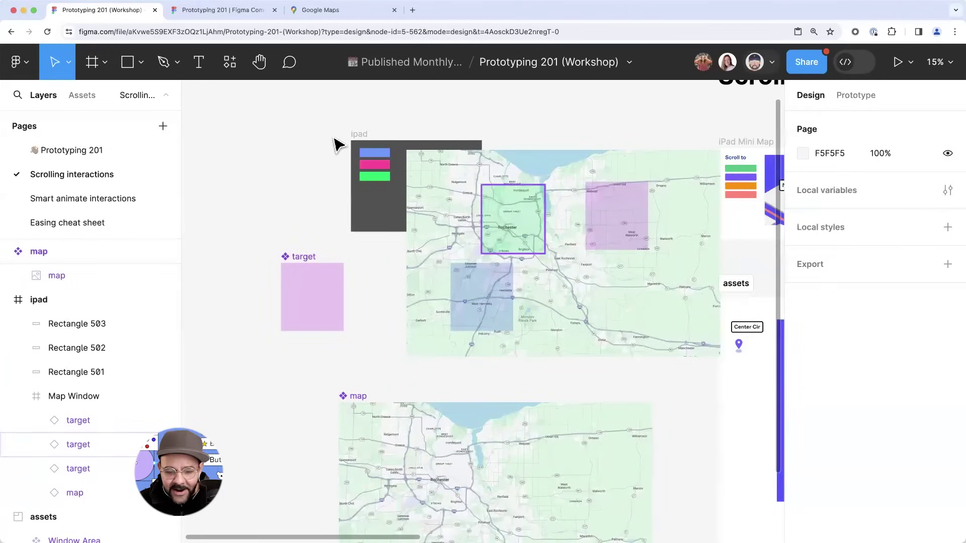
- Select the Map Window frame
{"action": "left_click", "coordinate": [443, 180]}
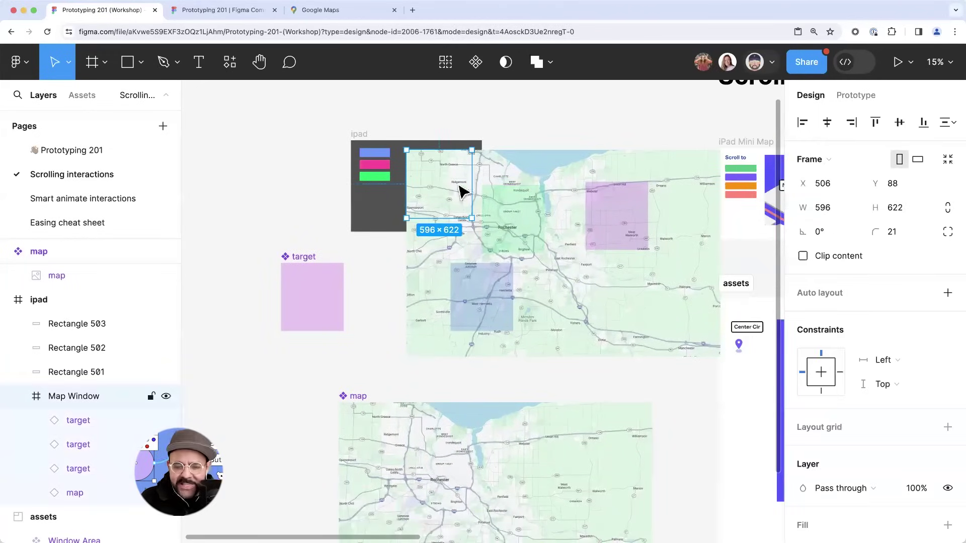
- Turn on content clipping for the Map Window frame inside the ipad frame
{"action": "left_click", "coordinate": [856, 95]}
{"action": "left_click", "coordinate": [808, 96]}
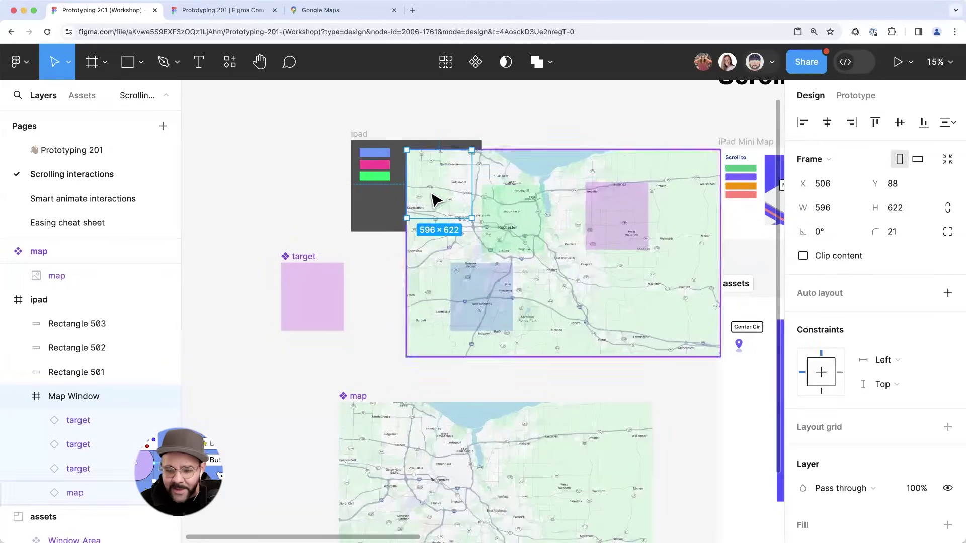
{"action": "left_click", "coordinate": [800, 255]}
{"action": "left_click", "coordinate": [513, 136]}
{"action": "left_click", "coordinate": [363, 135]}
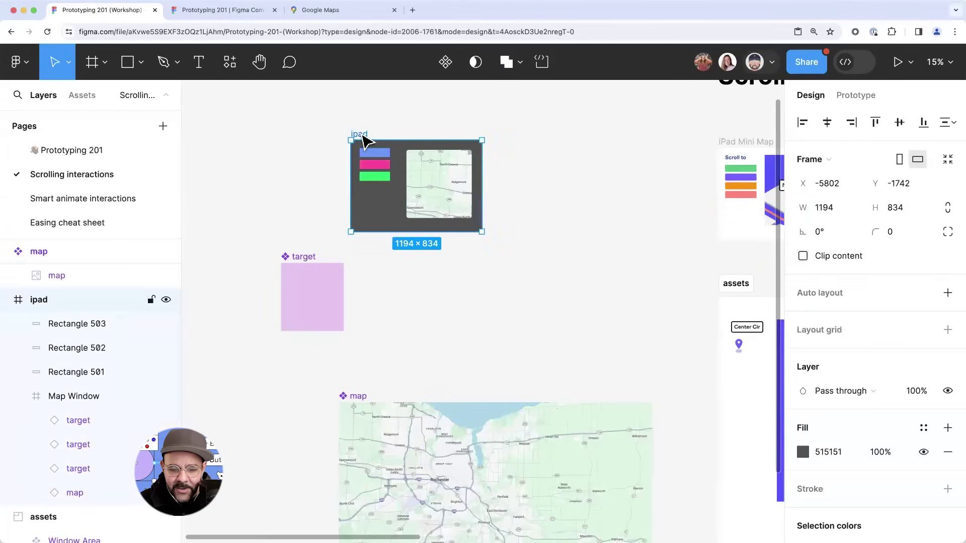
- Review the scroll behavior settings of the ipad frame and of the Map Window frame
{"action": "left_click", "coordinate": [855, 96]}
{"action": "left_click", "coordinate": [443, 204]}
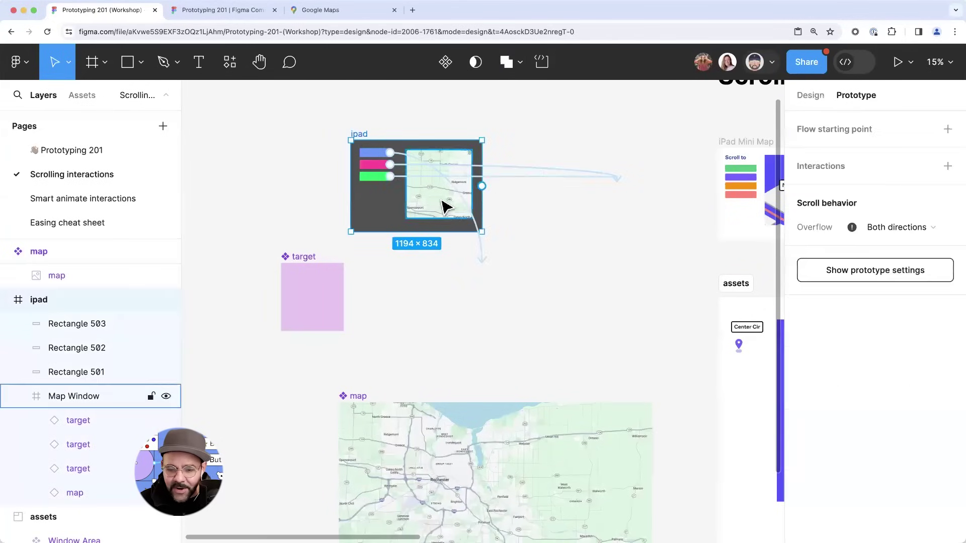
{"action": "left_click", "coordinate": [810, 95]}
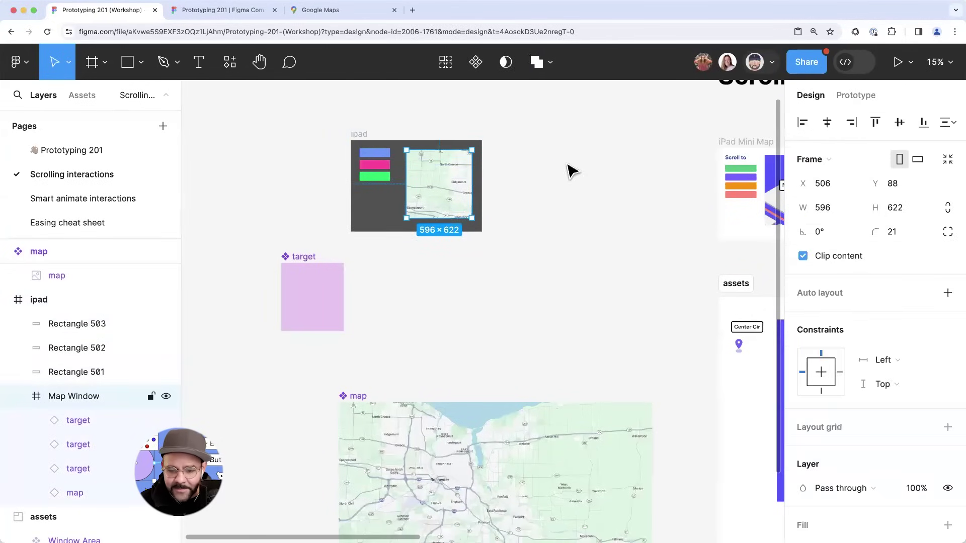
{"action": "left_click", "coordinate": [853, 97]}
{"action": "left_click", "coordinate": [809, 95]}
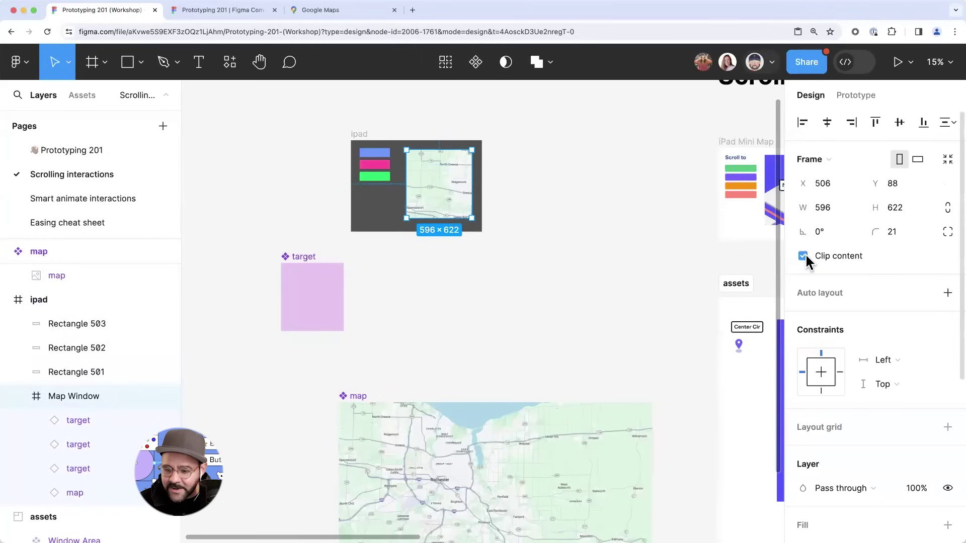
- Turn off the Map Window's content clipping and redirect the green button's Scroll to connection to the green target on the map
{"action": "left_click", "coordinate": [804, 256]}
{"action": "left_click", "coordinate": [855, 95]}
{"action": "scroll", "coordinate": [502, 203], "scroll_direction": "up", "scroll_amount": 1}
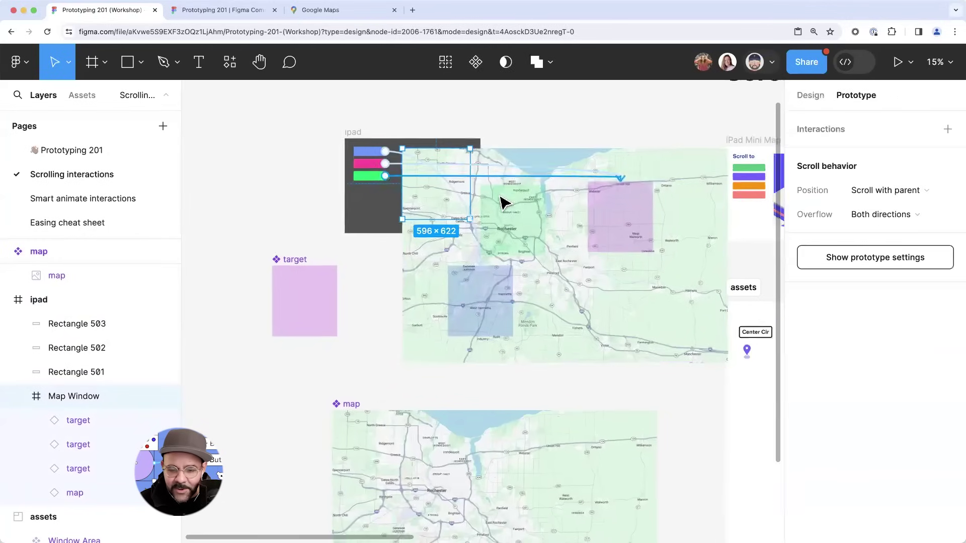
{"action": "scroll", "coordinate": [502, 203], "scroll_direction": "up", "scroll_amount": 3}
{"action": "left_click", "coordinate": [304, 166]}
{"action": "left_click_drag", "start_coordinate": [461, 232], "coordinate": [546, 209]}
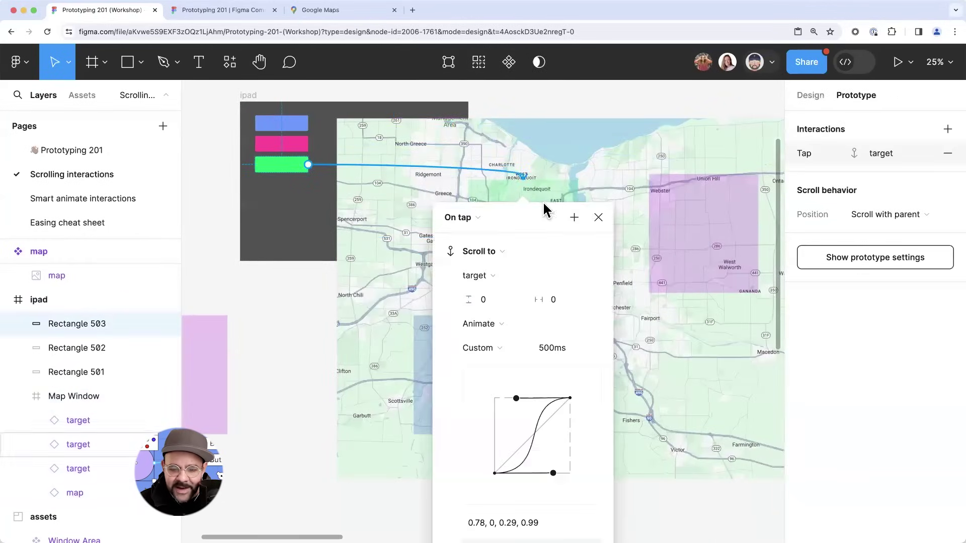
{"action": "left_click", "coordinate": [571, 107]}
{"action": "scroll", "coordinate": [554, 115], "scroll_direction": "down", "scroll_amount": 3}
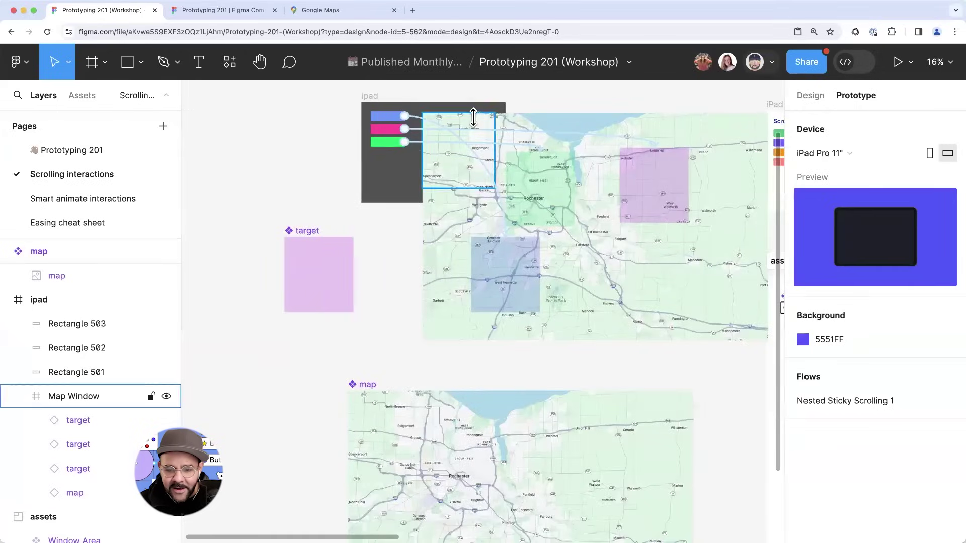
- Clip the Map Window's content again so the map stays within its frame
{"action": "left_click", "coordinate": [473, 117]}
{"action": "left_click", "coordinate": [811, 95]}
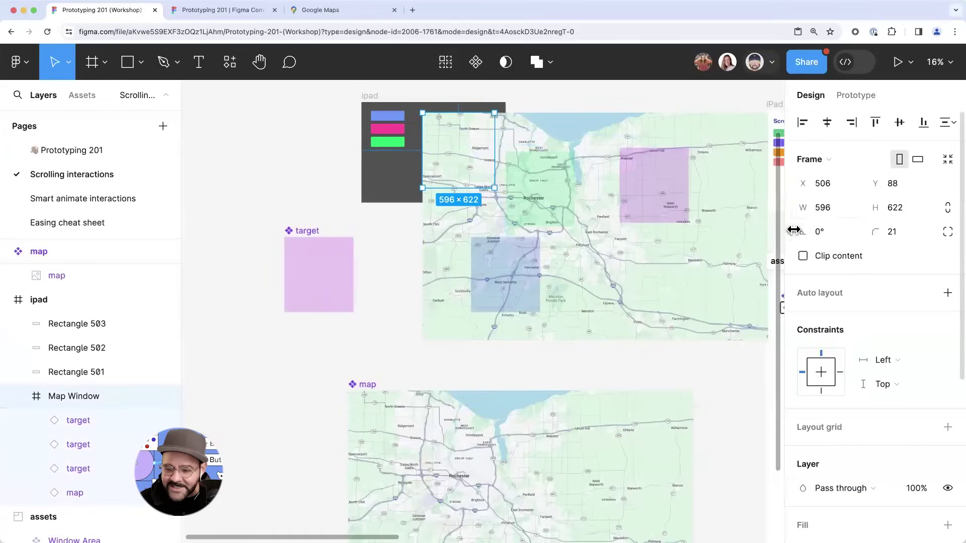
{"action": "left_click", "coordinate": [803, 256]}
{"action": "left_click", "coordinate": [433, 270]}
- Preview the ipad frame and test the scrolling of the map with its colored buttons
{"action": "left_click", "coordinate": [374, 98]}
{"action": "key", "text": "shift+space"}
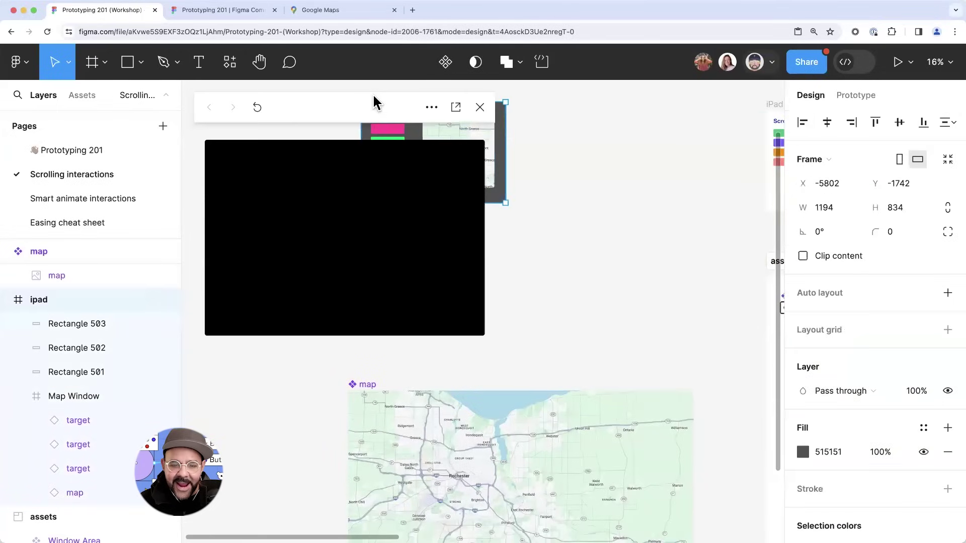
{"action": "left_click", "coordinate": [276, 220]}
{"action": "left_click", "coordinate": [272, 195]}
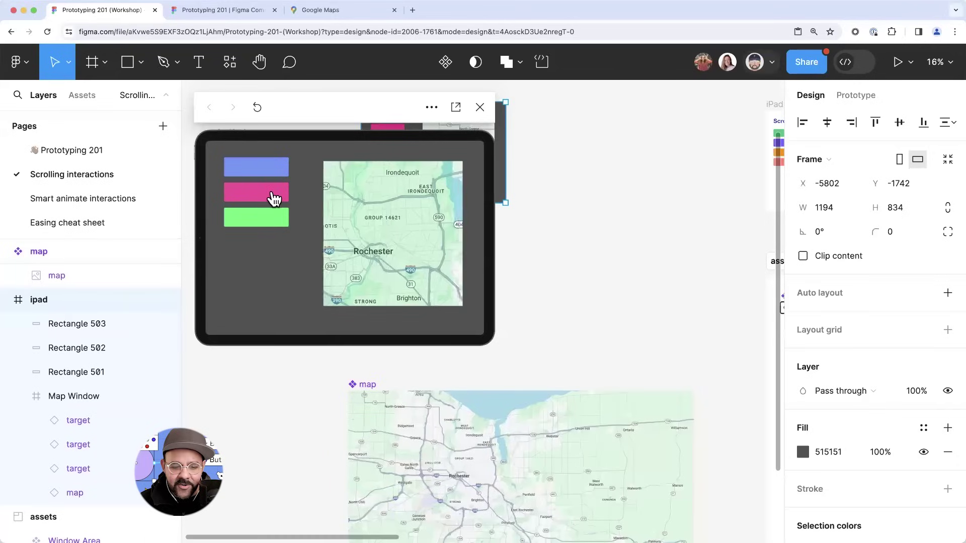
{"action": "left_click", "coordinate": [270, 172]}
{"action": "left_click", "coordinate": [270, 201]}
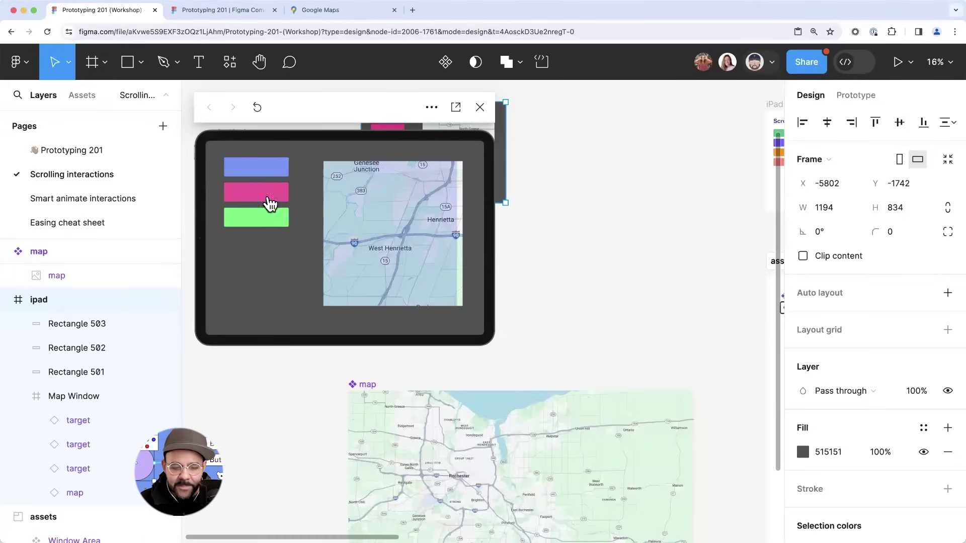
{"action": "left_click", "coordinate": [479, 108]}
- Check the Map Window's scroll behavior and turn off its content clipping to expose the full map
{"action": "left_click", "coordinate": [470, 151]}
{"action": "left_click", "coordinate": [855, 97]}
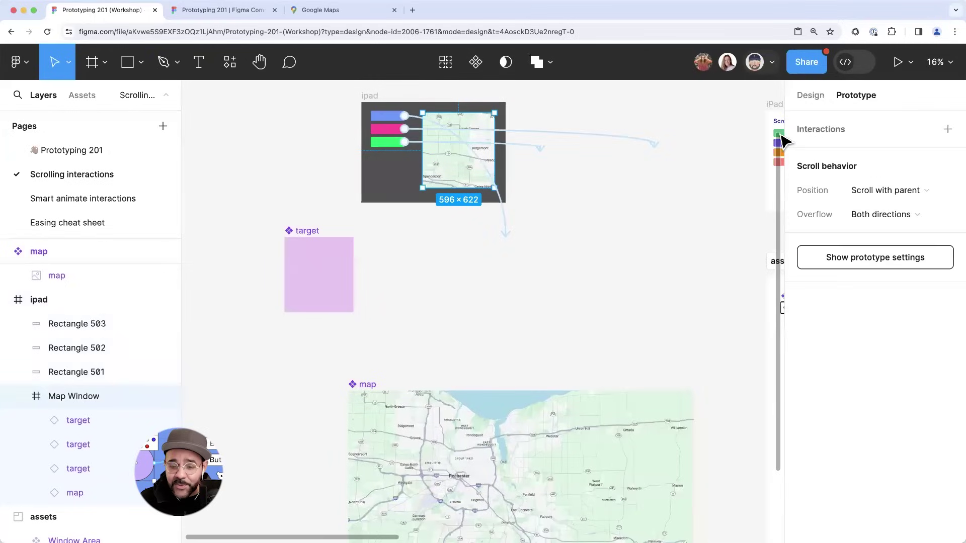
{"action": "scroll", "coordinate": [587, 200], "scroll_direction": "down", "scroll_amount": 1}
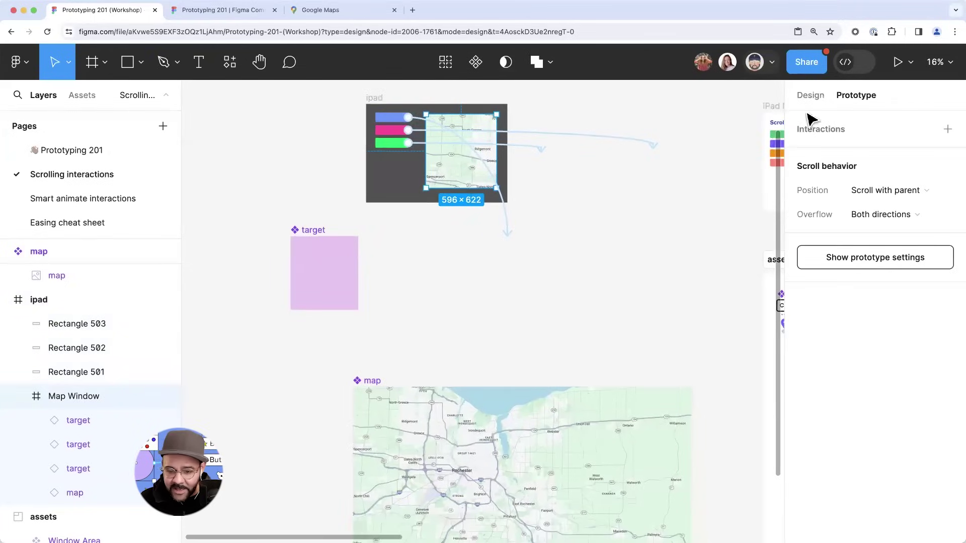
{"action": "left_click", "coordinate": [810, 95]}
{"action": "left_click", "coordinate": [803, 256]}
{"action": "scroll", "coordinate": [511, 274], "scroll_direction": "down", "scroll_amount": 1}
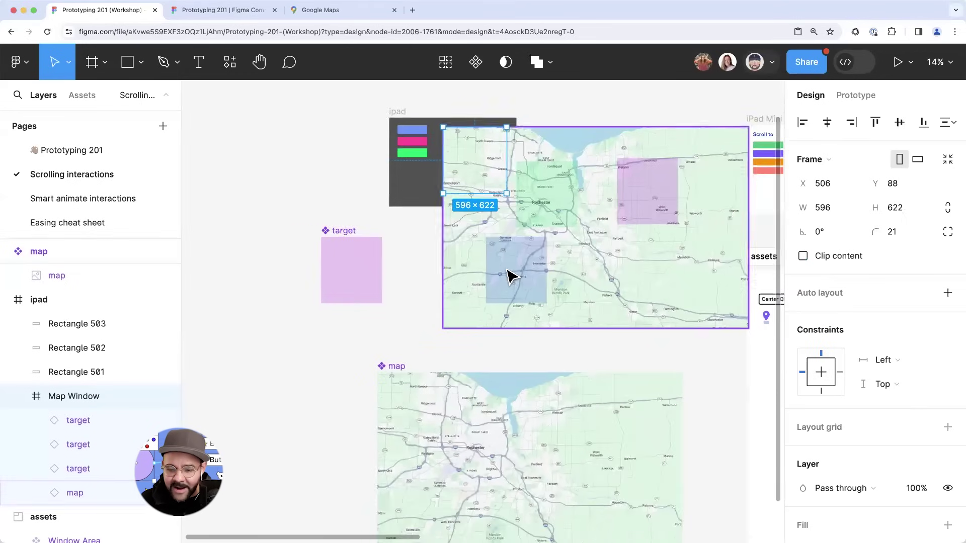
- Select the three target instances on the map and set the opacity of their blue color 003BD3 to 0%
{"action": "left_click", "coordinate": [511, 274]}
{"action": "left_click", "coordinate": [549, 206]}
{"action": "left_click", "coordinate": [652, 209]}
{"action": "scroll", "coordinate": [872, 448], "scroll_direction": "down", "scroll_amount": 5}
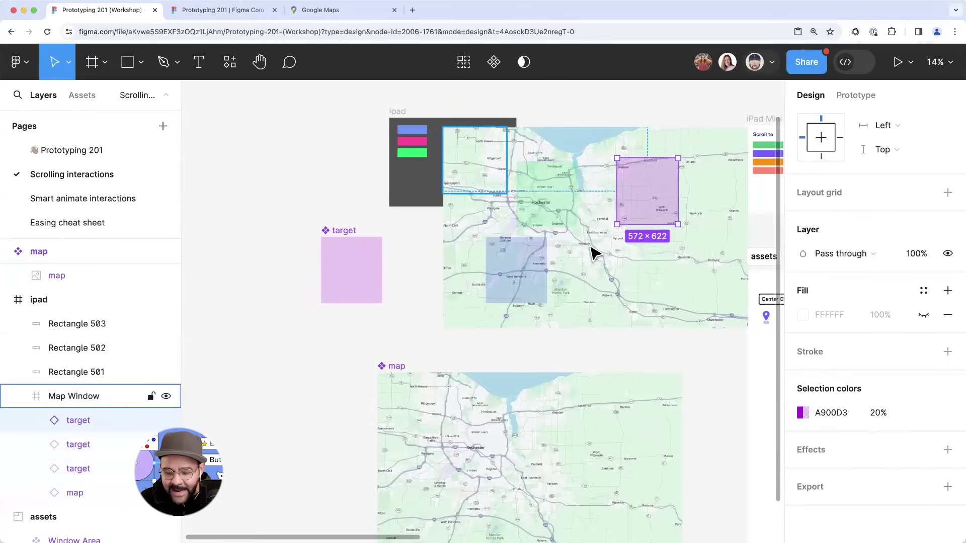
{"action": "left_click", "coordinate": [563, 216], "text": "shift"}
{"action": "left_click", "coordinate": [541, 272], "text": "shift"}
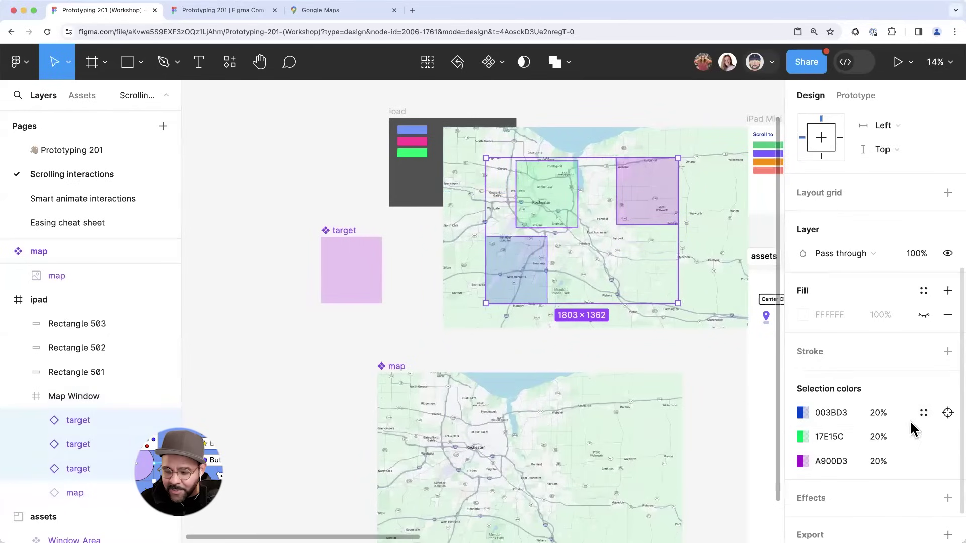
{"action": "left_click", "coordinate": [879, 413]}
{"action": "type", "text": "0"}
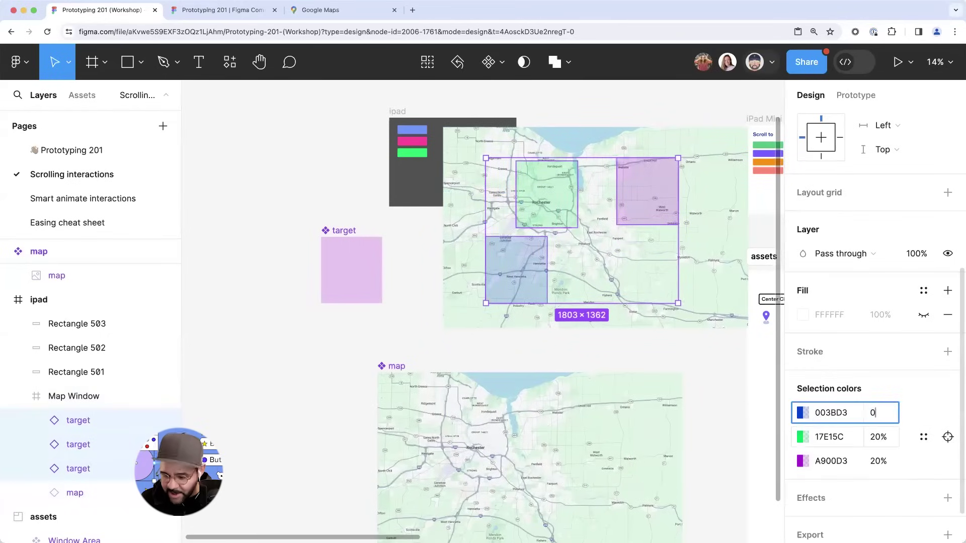
{"action": "key", "text": "Tab"}
{"action": "left_click", "coordinate": [878, 414]}
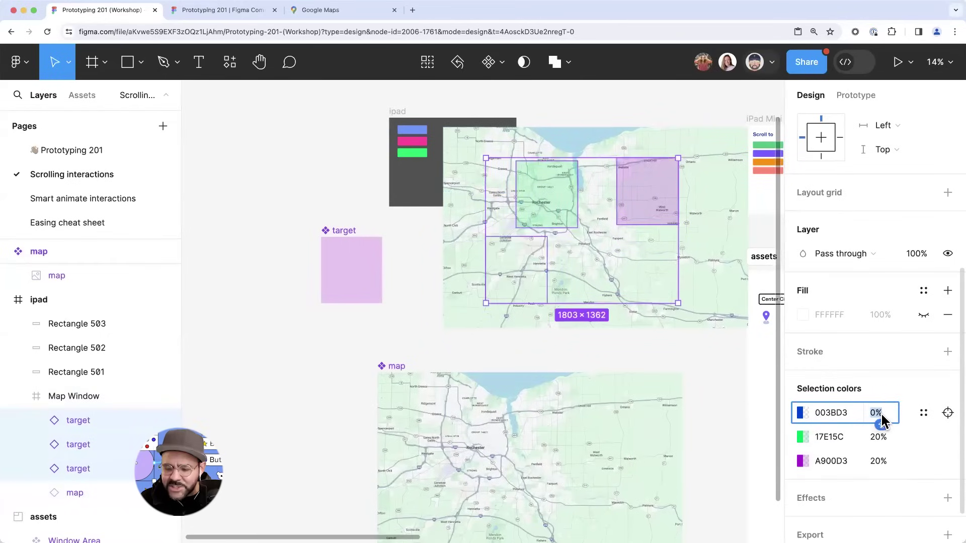
- Set the opacity of the targets' green color 17E15C and purple color A900D3 to 1%
{"action": "left_click", "coordinate": [885, 437]}
{"action": "type", "text": "1"}
{"action": "key", "text": "Return"}
{"action": "left_click", "coordinate": [878, 461]}
{"action": "type", "text": "1"}
{"action": "key", "text": "Return"}
{"action": "left_click", "coordinate": [517, 114]}
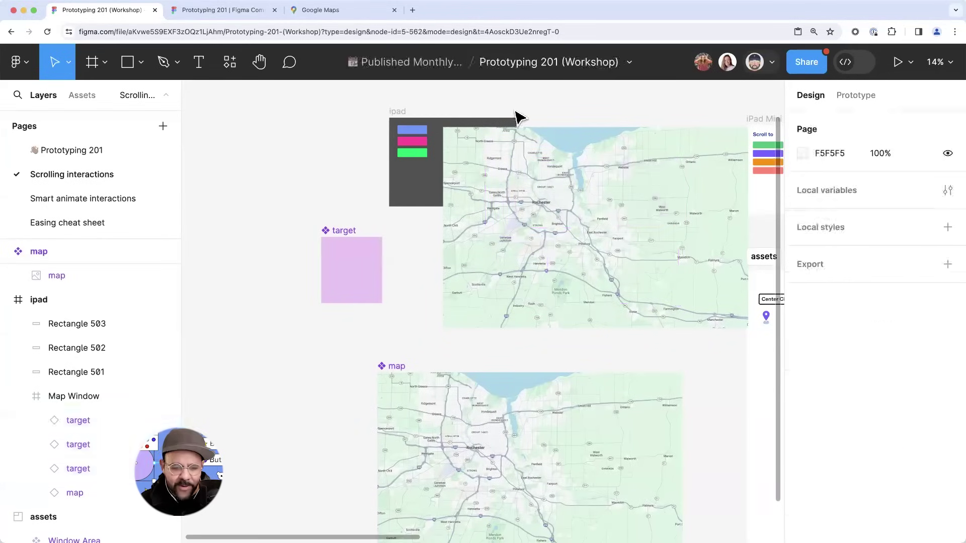
- Turn content clipping back on for the Map Window frame
{"action": "left_click", "coordinate": [463, 141]}
{"action": "left_click", "coordinate": [858, 97]}
{"action": "left_click", "coordinate": [811, 95]}
{"action": "left_click", "coordinate": [804, 256]}
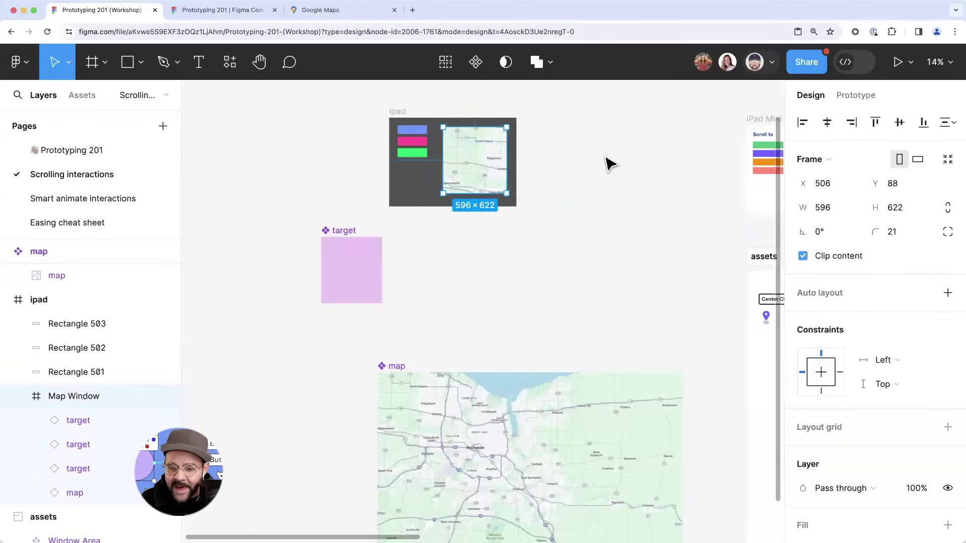
{"action": "left_click", "coordinate": [405, 119]}
{"action": "left_click", "coordinate": [473, 187]}
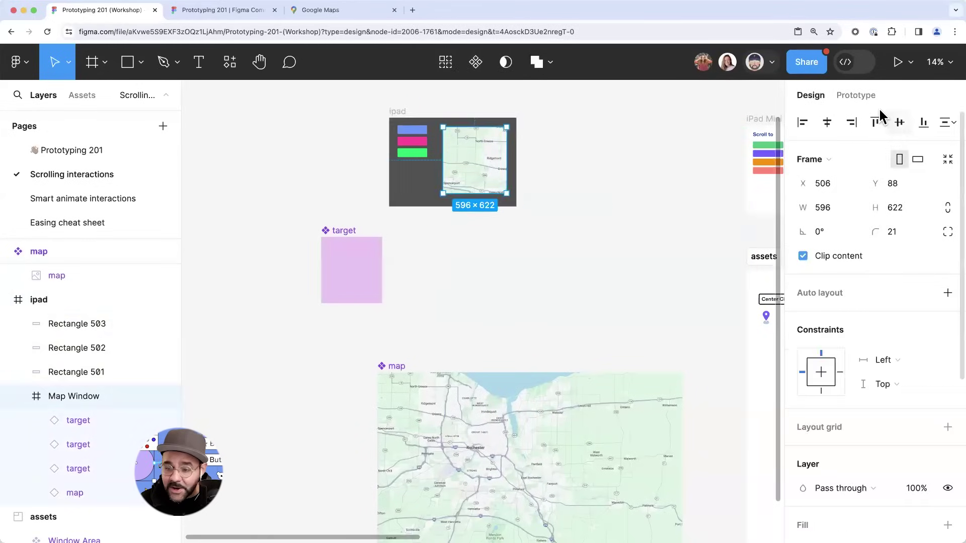
- Turn off content clipping for the Map Window frame to reveal the whole map
{"action": "left_click", "coordinate": [856, 96]}
{"action": "left_click", "coordinate": [797, 97]}
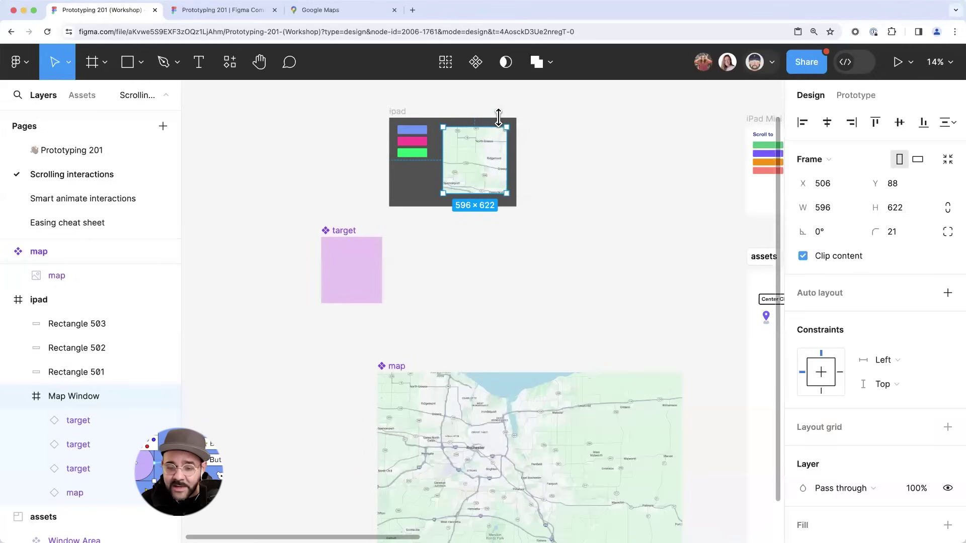
{"action": "left_click", "coordinate": [804, 257]}
- Copy the Map Point component from the assets section and paste it into the Map Window frame
{"action": "left_click", "coordinate": [642, 278]}
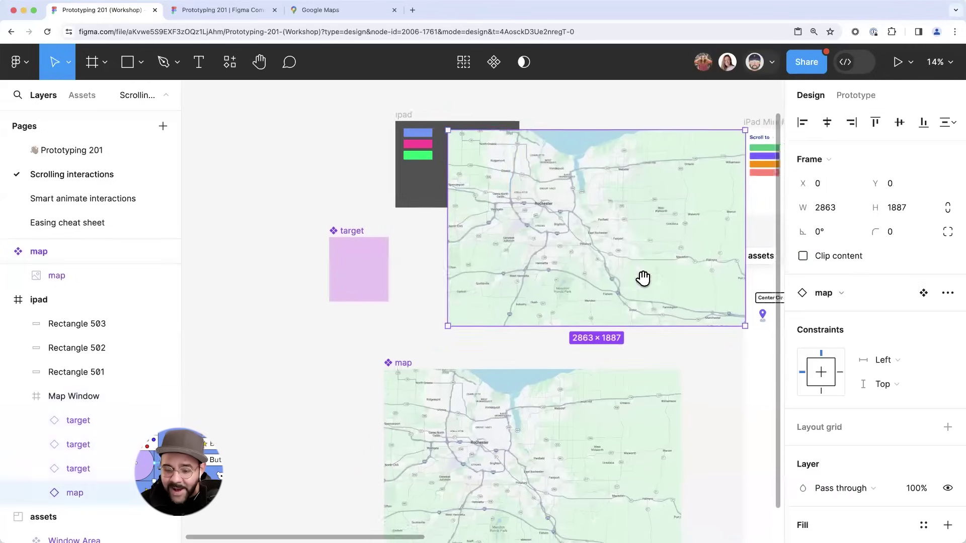
{"action": "scroll", "coordinate": [538, 281], "scroll_direction": "down", "scroll_amount": 2}
{"action": "scroll", "coordinate": [538, 282], "scroll_direction": "right", "scroll_amount": 5}
{"action": "scroll", "coordinate": [493, 262], "scroll_direction": "up", "scroll_amount": 1}
{"action": "left_click", "coordinate": [496, 265]}
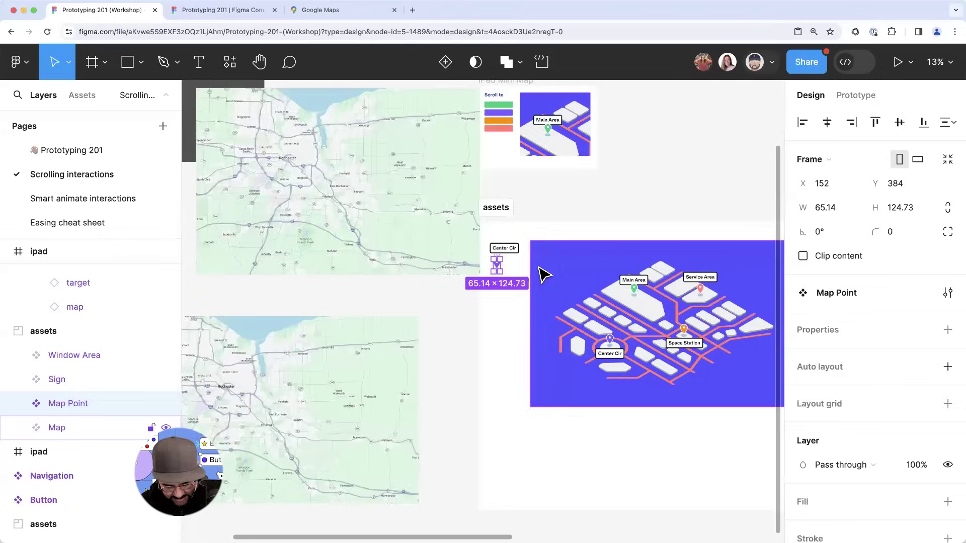
{"action": "scroll", "coordinate": [403, 210], "scroll_direction": "left", "scroll_amount": 5}
{"action": "scroll", "coordinate": [403, 210], "scroll_direction": "up", "scroll_amount": 2}
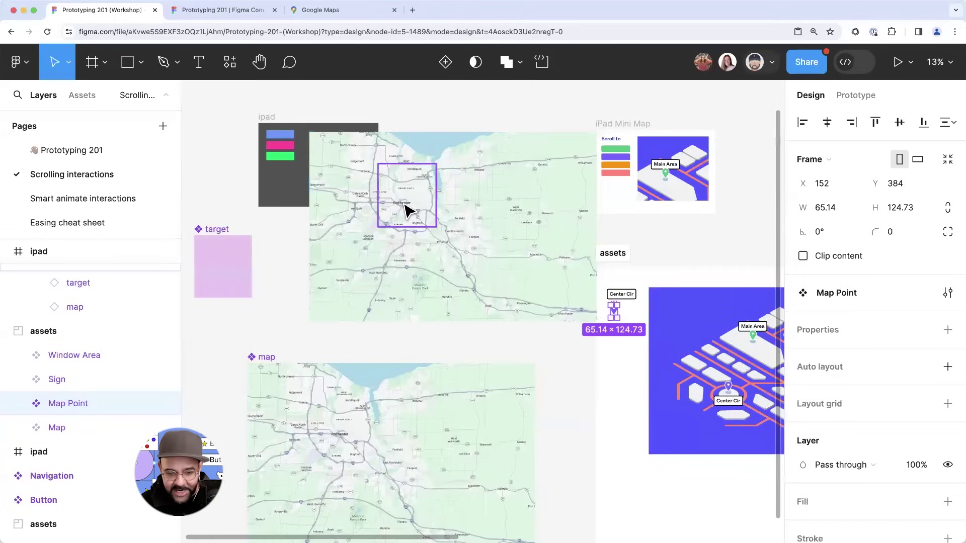
{"action": "left_click", "coordinate": [358, 168]}
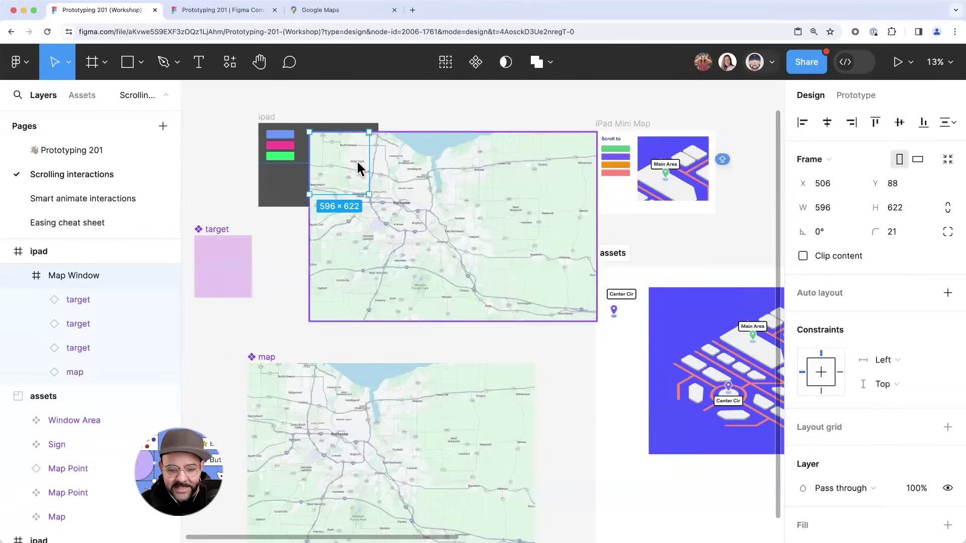
{"action": "key", "text": "ctrl+v"}
- Show layer outlines and place one Map Point copy inside each of the three map targets
{"action": "key", "text": "super+y"}
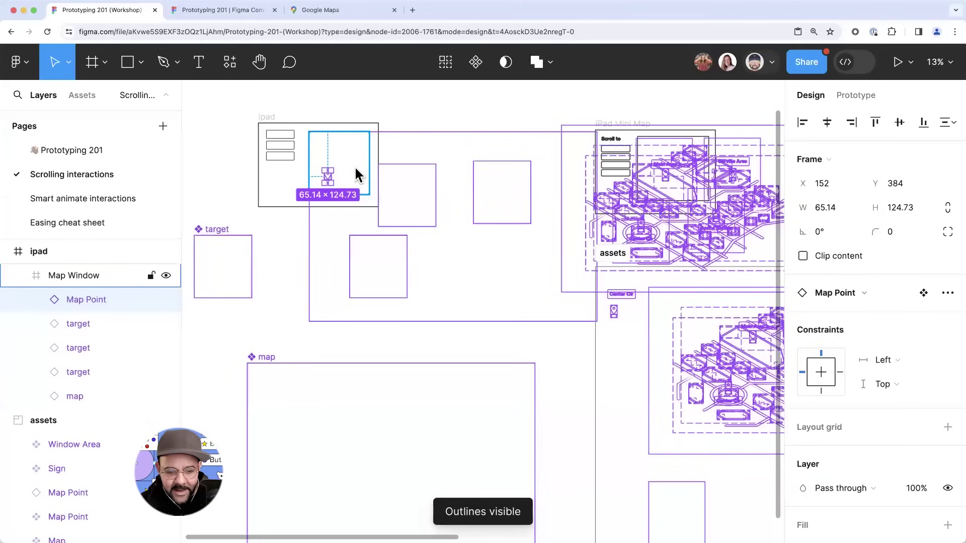
{"action": "scroll", "coordinate": [355, 165], "scroll_direction": "up", "scroll_amount": 2}
{"action": "left_click_drag", "start_coordinate": [411, 197], "coordinate": [519, 201]}
{"action": "left_click_drag", "start_coordinate": [493, 234], "coordinate": [385, 281]}
{"action": "scroll", "coordinate": [453, 201], "scroll_direction": "up", "scroll_amount": 1}
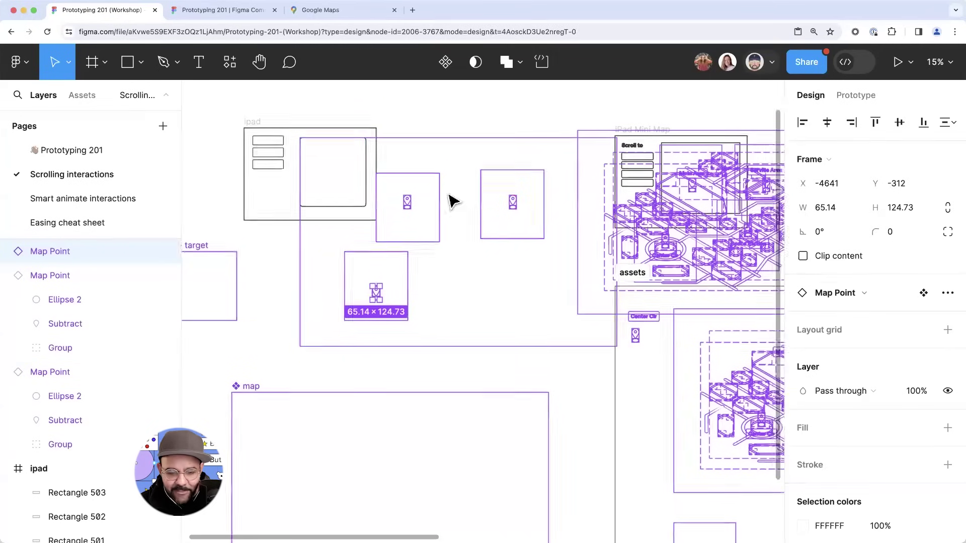
{"action": "scroll", "coordinate": [453, 201], "scroll_direction": "up", "scroll_amount": 2}
- Hide the layer outlines and clip the Map Window's content
{"action": "left_click", "coordinate": [345, 206]}
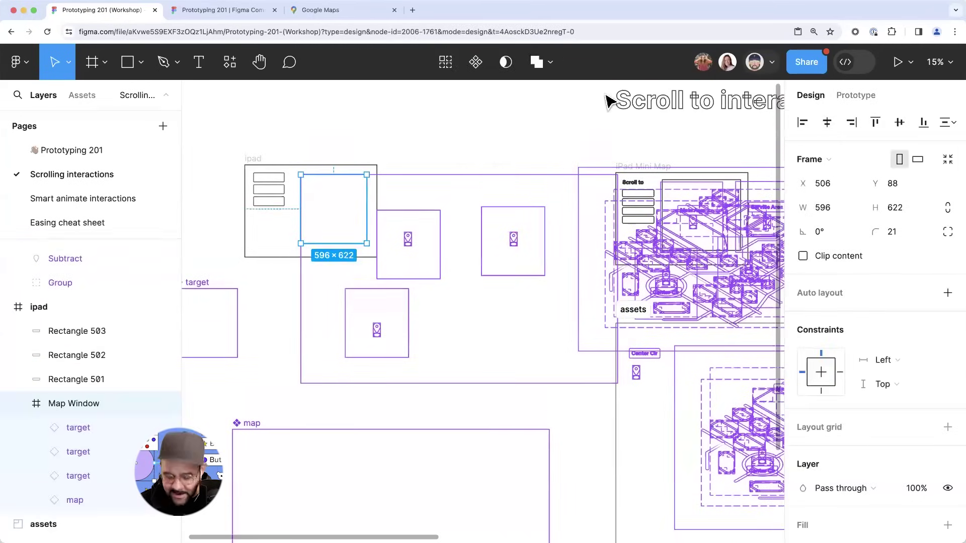
{"action": "key", "text": "super+y"}
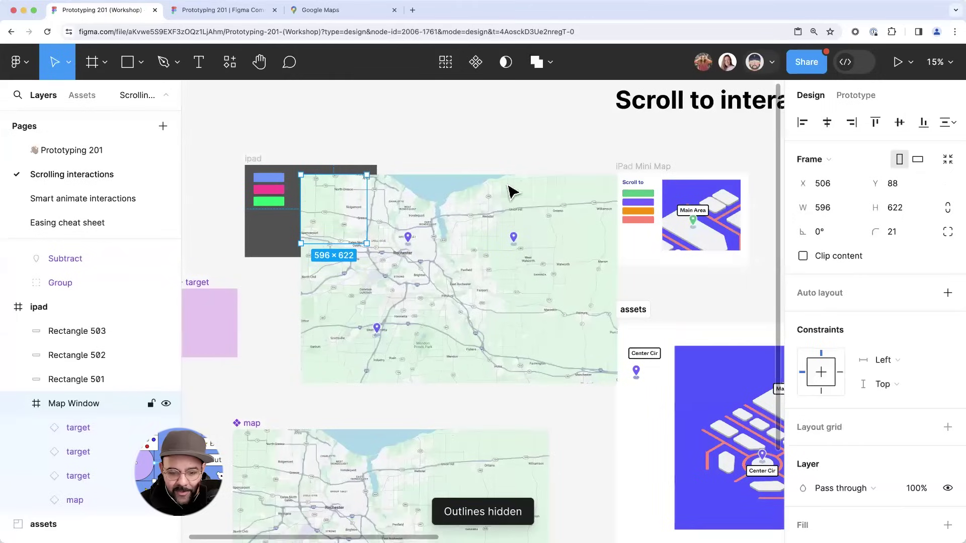
{"action": "left_click", "coordinate": [804, 255]}
- Move the three Map Point instances into the Map Window frame, above the target layers
{"action": "left_click", "coordinate": [408, 237]}
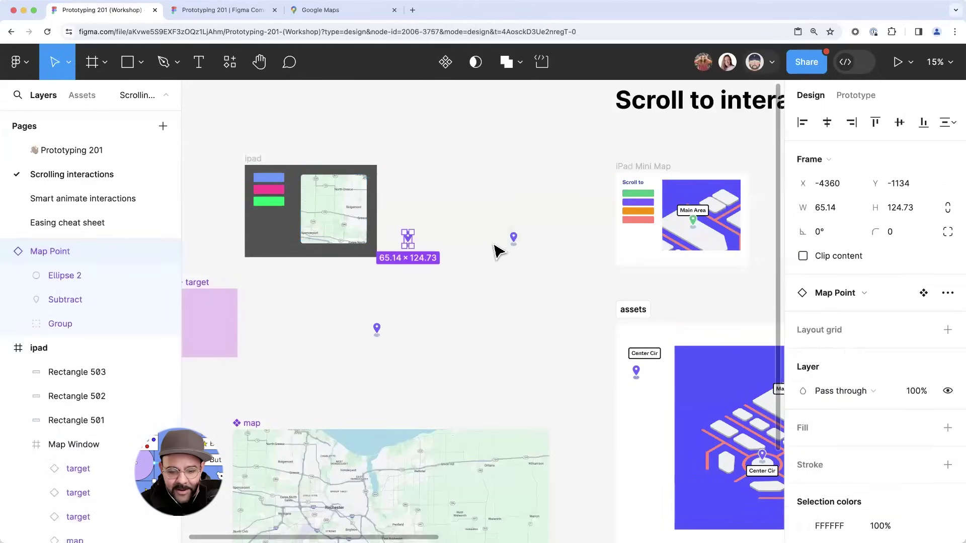
{"action": "left_click", "coordinate": [513, 237], "text": "shift"}
{"action": "left_click", "coordinate": [376, 329], "text": "shift"}
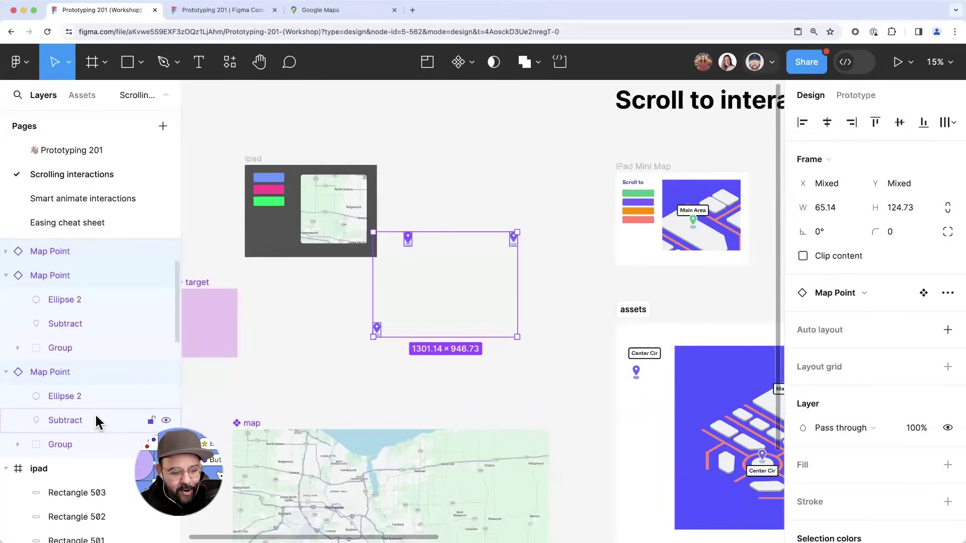
{"action": "scroll", "coordinate": [98, 412], "scroll_direction": "down", "scroll_amount": 3}
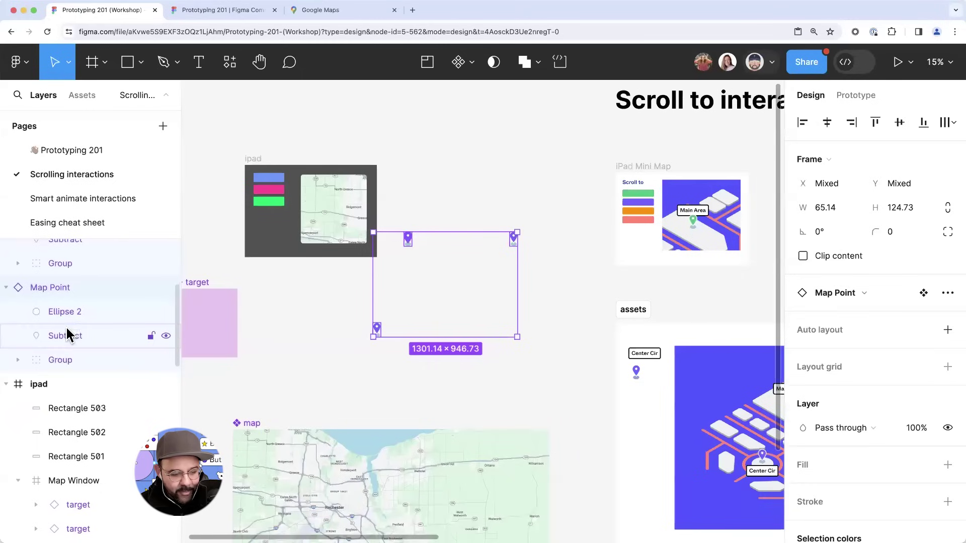
{"action": "scroll", "coordinate": [77, 476], "scroll_direction": "down", "scroll_amount": 1}
{"action": "left_click_drag", "start_coordinate": [77, 481], "coordinate": [75, 464]}
{"action": "left_click", "coordinate": [260, 162]}
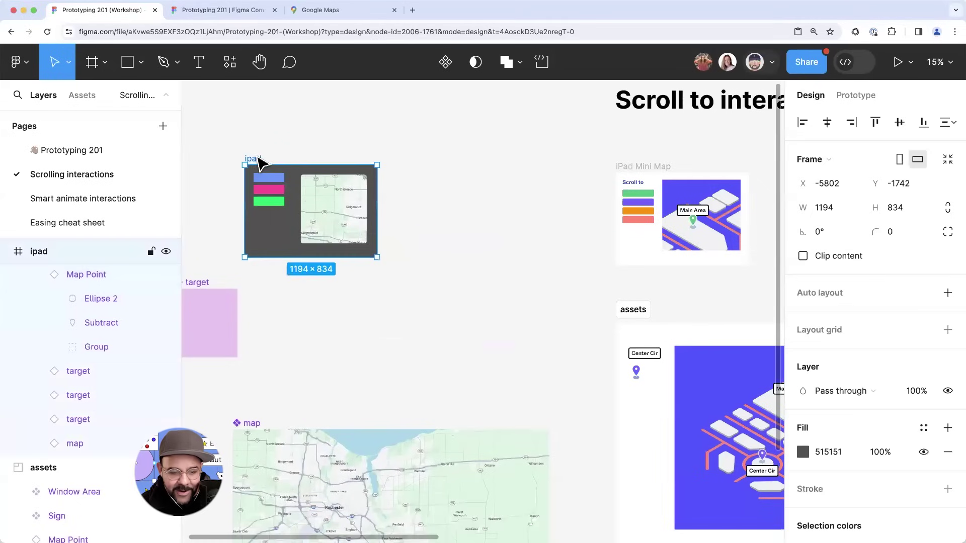
- Preview the ipad frame and test scrolling the map with the blue, pink and green buttons, then close the preview
{"action": "key", "text": "shift+space"}
{"action": "left_click", "coordinate": [256, 194]}
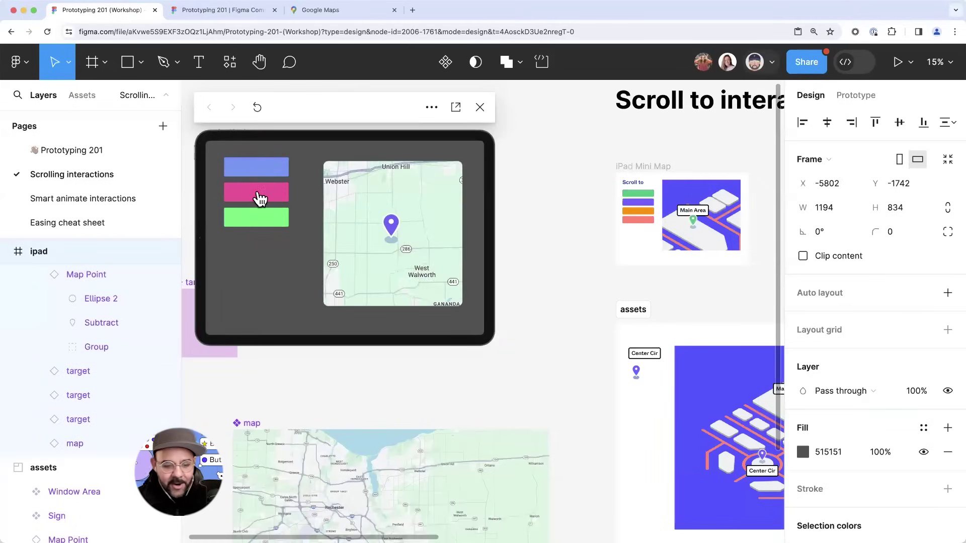
{"action": "left_click", "coordinate": [264, 219]}
{"action": "left_click", "coordinate": [259, 171]}
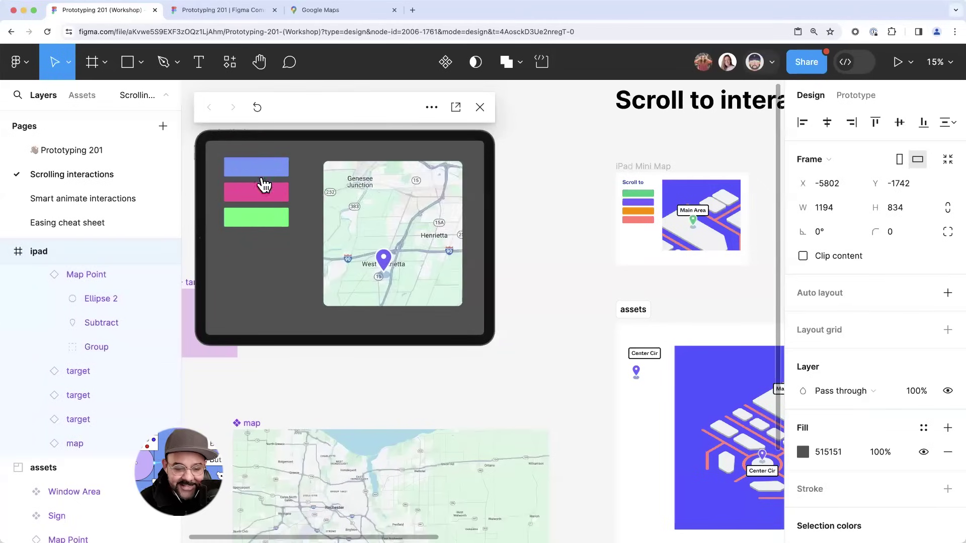
{"action": "left_click", "coordinate": [263, 197]}
{"action": "left_click", "coordinate": [259, 172]}
{"action": "left_click", "coordinate": [268, 219]}
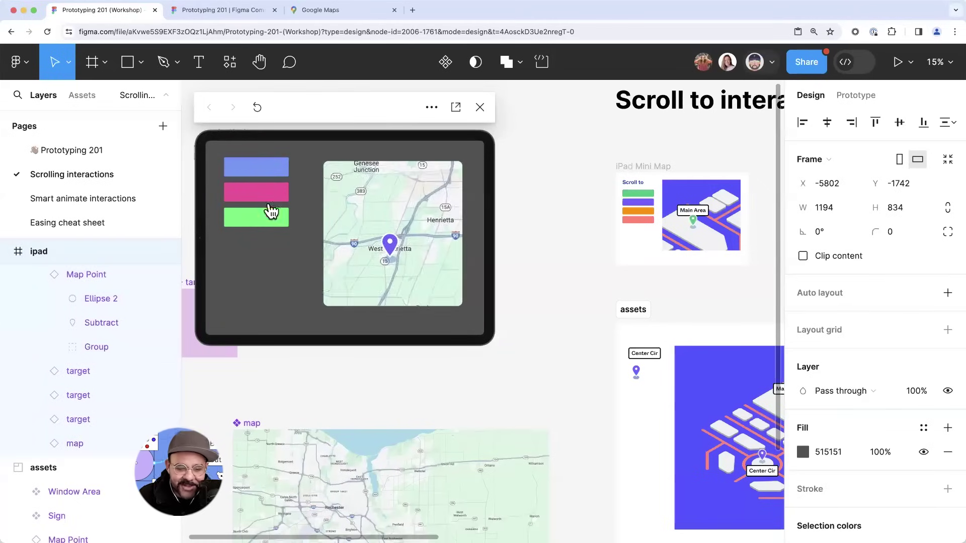
{"action": "left_click", "coordinate": [266, 175]}
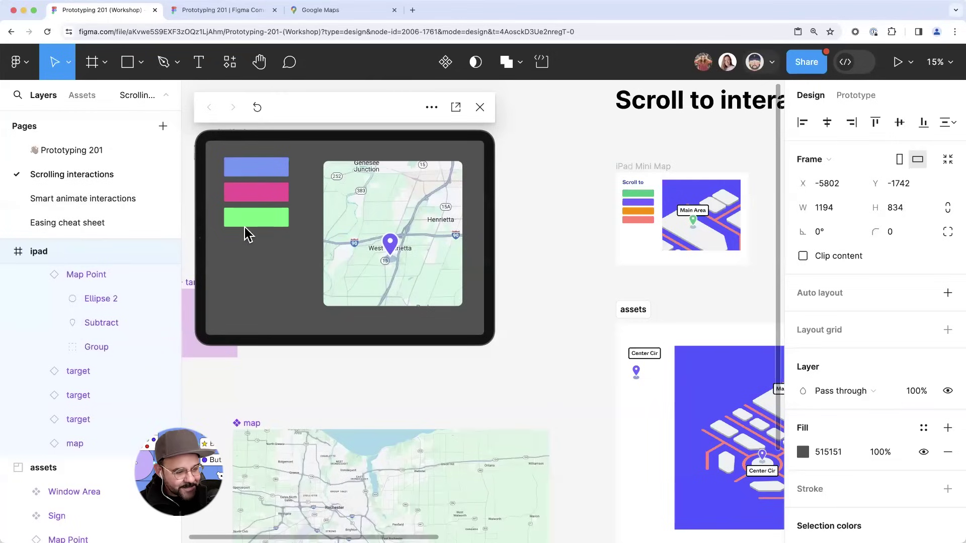
{"action": "left_click", "coordinate": [251, 194]}
{"action": "left_click", "coordinate": [253, 173]}
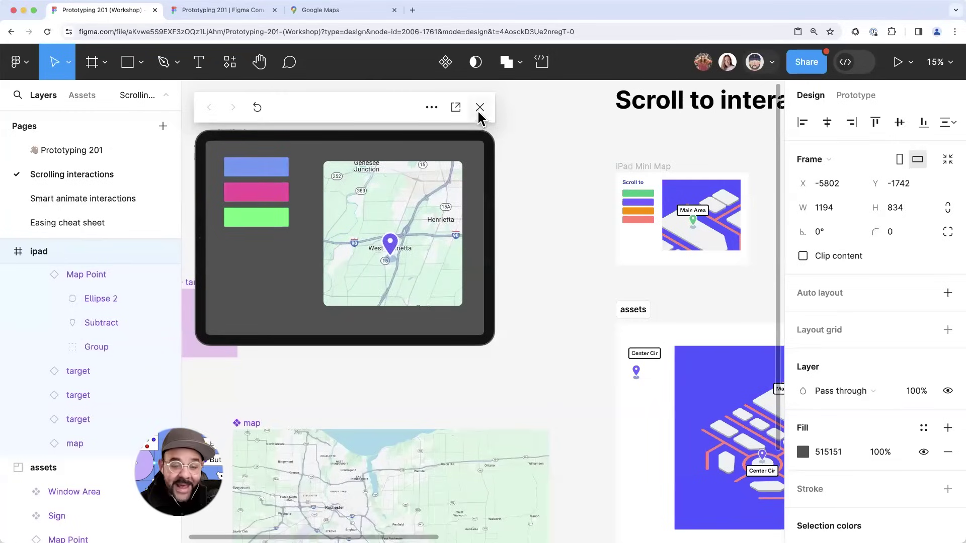
{"action": "left_click", "coordinate": [479, 107]}
- Set the target component's width to 596 to match the Map Window frame
{"action": "scroll", "coordinate": [392, 304], "scroll_direction": "left", "scroll_amount": 3}
{"action": "left_click", "coordinate": [302, 319]}
{"action": "left_click", "coordinate": [460, 225]}
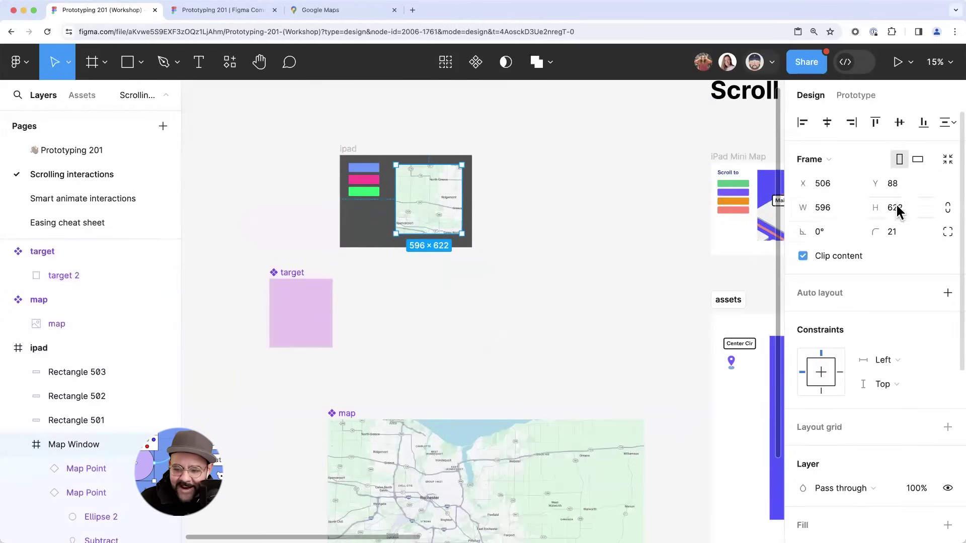
{"action": "left_click", "coordinate": [317, 313]}
{"action": "scroll", "coordinate": [302, 312], "scroll_direction": "up", "scroll_amount": 3}
{"action": "left_click", "coordinate": [818, 211]}
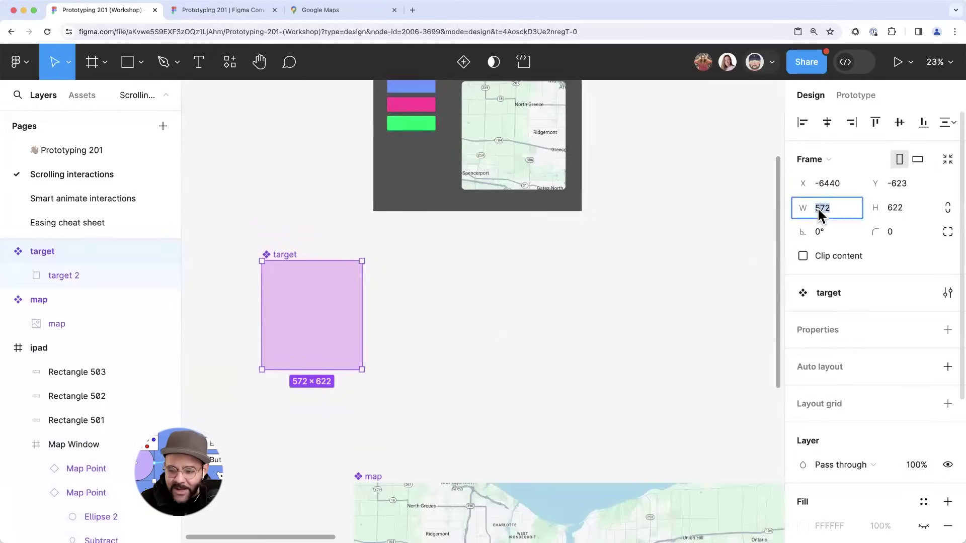
{"action": "key", "text": "Tab"}
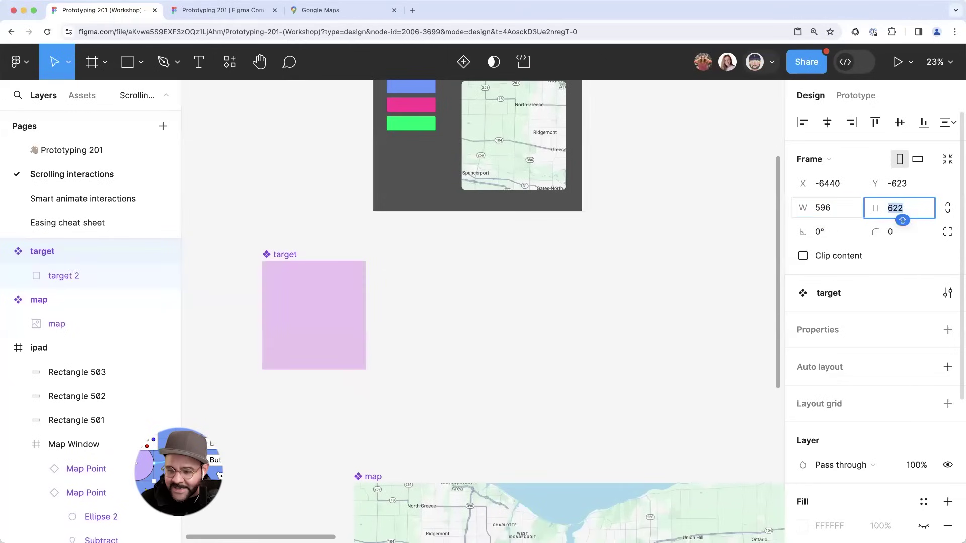
{"action": "left_click", "coordinate": [472, 287]}
- Preview the ipad frame again and check that each colored button centers its map point in the resized target
{"action": "scroll", "coordinate": [473, 286], "scroll_direction": "up", "scroll_amount": 3}
{"action": "left_click", "coordinate": [255, 380]}
{"action": "left_click", "coordinate": [455, 209]}
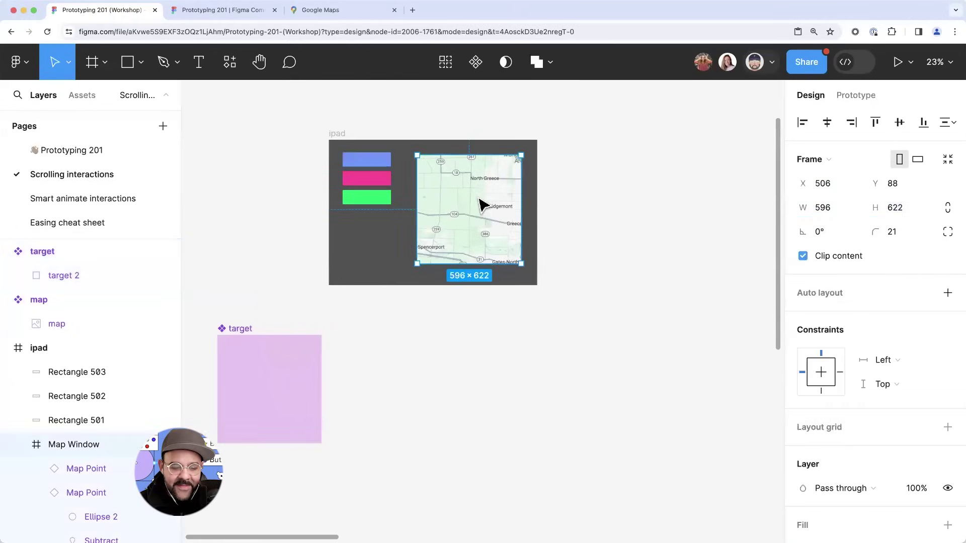
{"action": "left_click", "coordinate": [336, 141]}
{"action": "key", "text": "shift+space"}
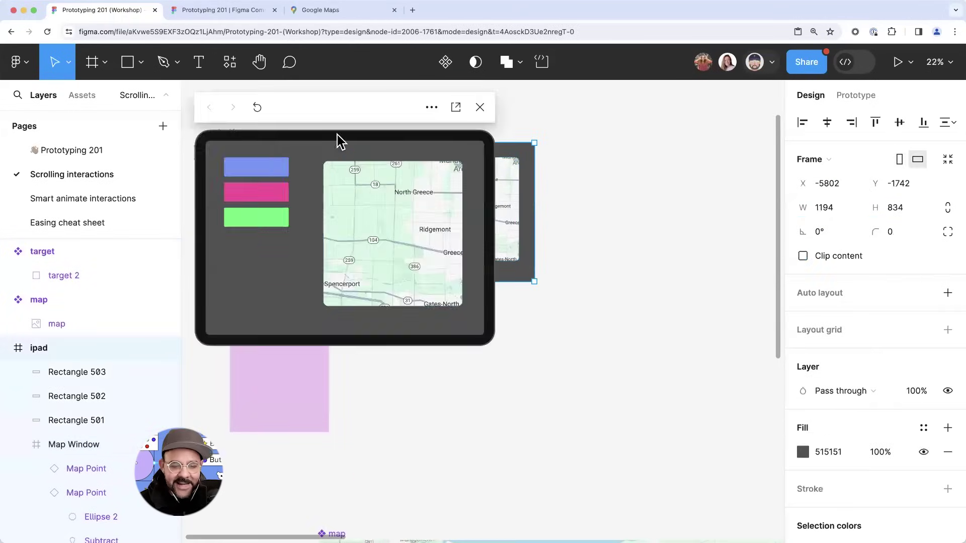
{"action": "left_click", "coordinate": [267, 173]}
{"action": "left_click", "coordinate": [267, 198]}
{"action": "left_click", "coordinate": [265, 218]}
{"action": "left_click", "coordinate": [264, 201]}
{"action": "left_click", "coordinate": [259, 168]}
{"action": "left_click", "coordinate": [263, 203]}
{"action": "left_click", "coordinate": [261, 221]}
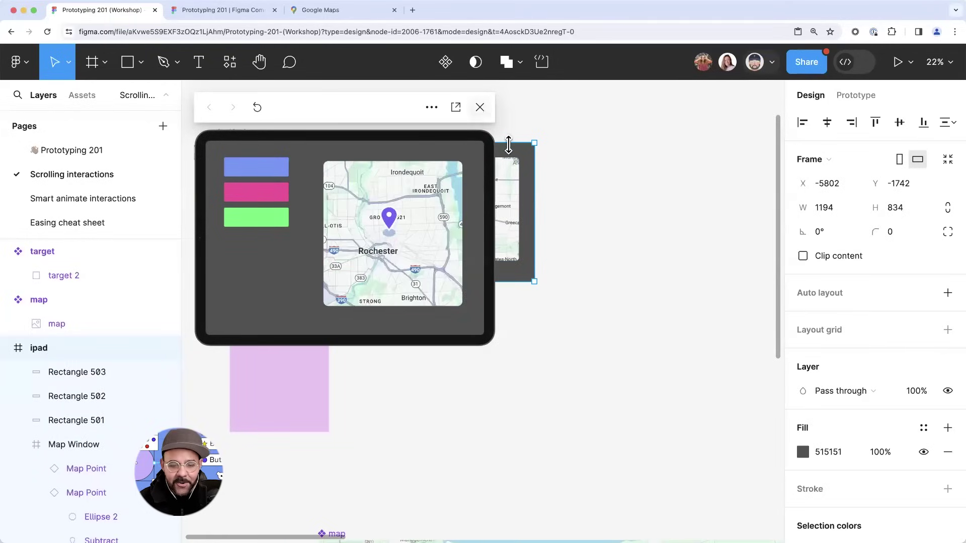
{"action": "key", "text": "Escape"}
- Examine the finished iPad Mini Map example, its Map component, and the Monstera Plant Gallery example with its video assets
{"action": "scroll", "coordinate": [647, 243], "scroll_direction": "down", "scroll_amount": 3}
{"action": "scroll", "coordinate": [554, 289], "scroll_direction": "right", "scroll_amount": 5}
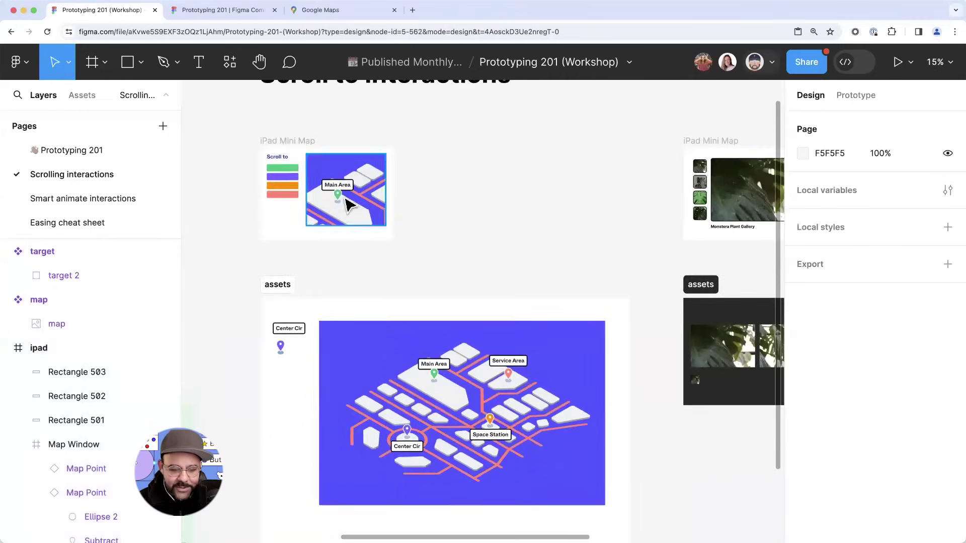
{"action": "left_click", "coordinate": [347, 200]}
{"action": "scroll", "coordinate": [433, 353], "scroll_direction": "down", "scroll_amount": 3}
{"action": "scroll", "coordinate": [433, 352], "scroll_direction": "left", "scroll_amount": 2}
{"action": "left_click", "coordinate": [451, 308]}
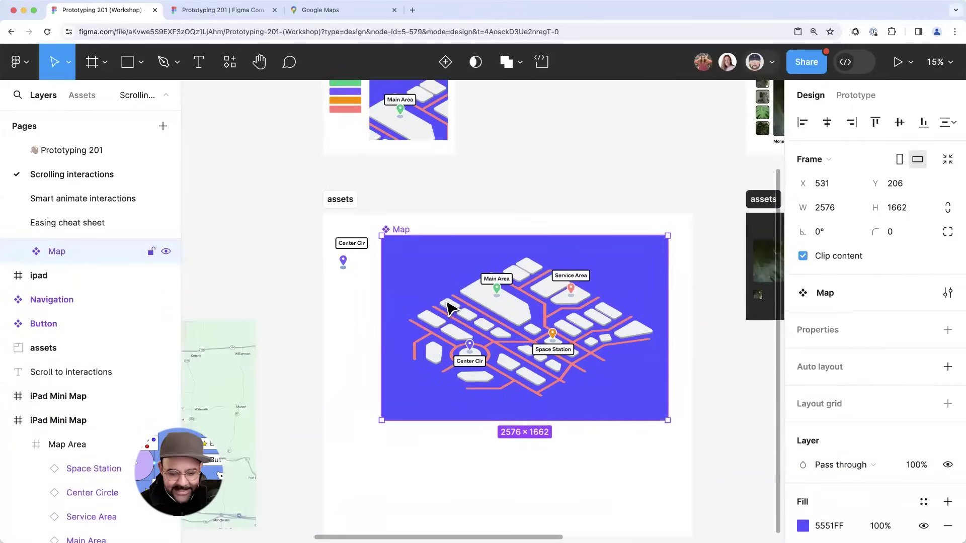
{"action": "scroll", "coordinate": [419, 196], "scroll_direction": "up", "scroll_amount": 2}
{"action": "scroll", "coordinate": [553, 226], "scroll_direction": "right", "scroll_amount": 6}
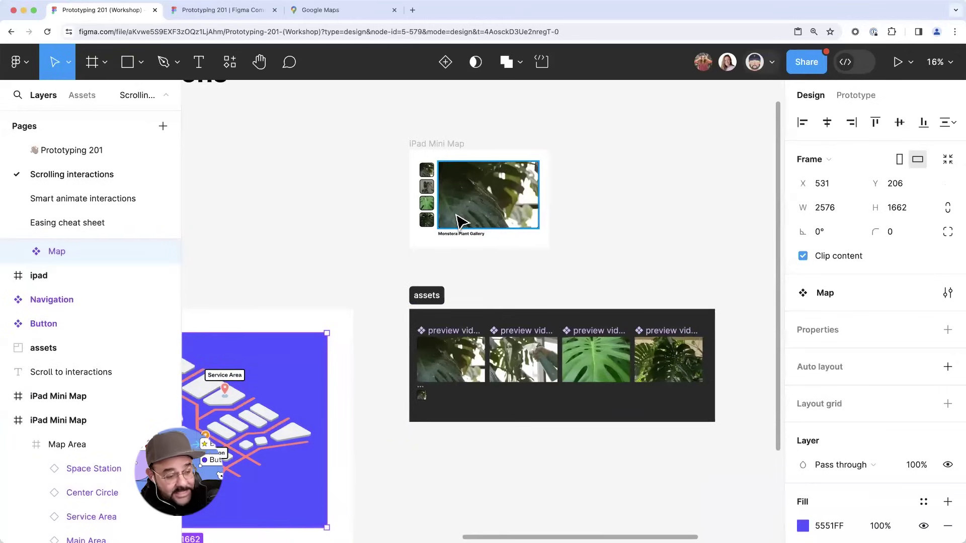
{"action": "scroll", "coordinate": [442, 339], "scroll_direction": "down", "scroll_amount": 6}
{"action": "scroll", "coordinate": [483, 319], "scroll_direction": "right", "scroll_amount": 3}
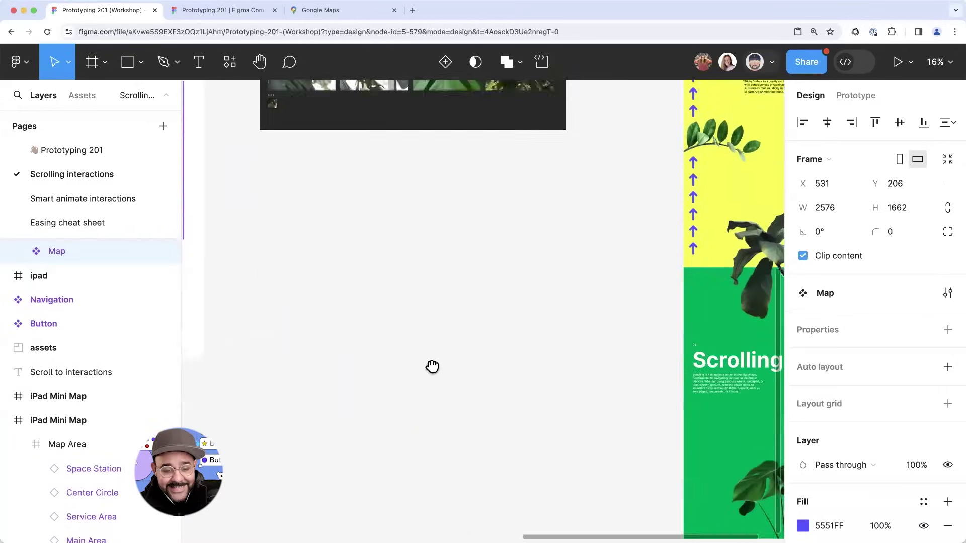
{"action": "scroll", "coordinate": [433, 366], "scroll_direction": "up", "scroll_amount": 5}
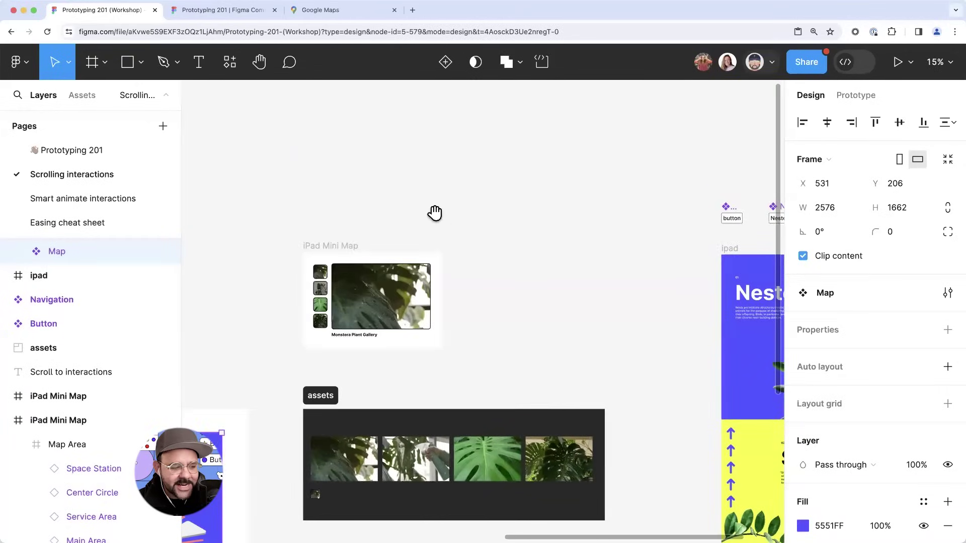
{"action": "scroll", "coordinate": [439, 229], "scroll_direction": "up", "scroll_amount": 2}
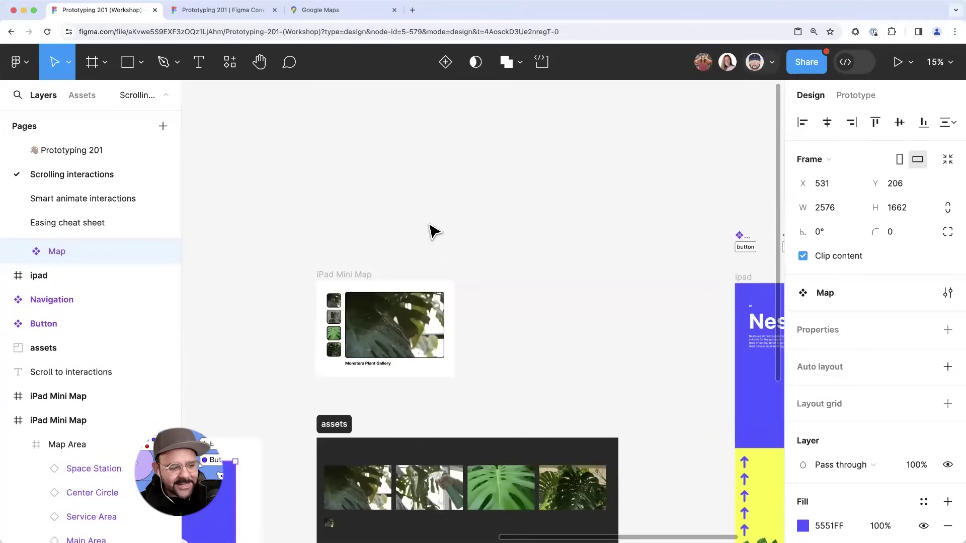
{"action": "scroll", "coordinate": [388, 266], "scroll_direction": "down", "scroll_amount": 3}
{"action": "scroll", "coordinate": [388, 265], "scroll_direction": "left", "scroll_amount": 2}
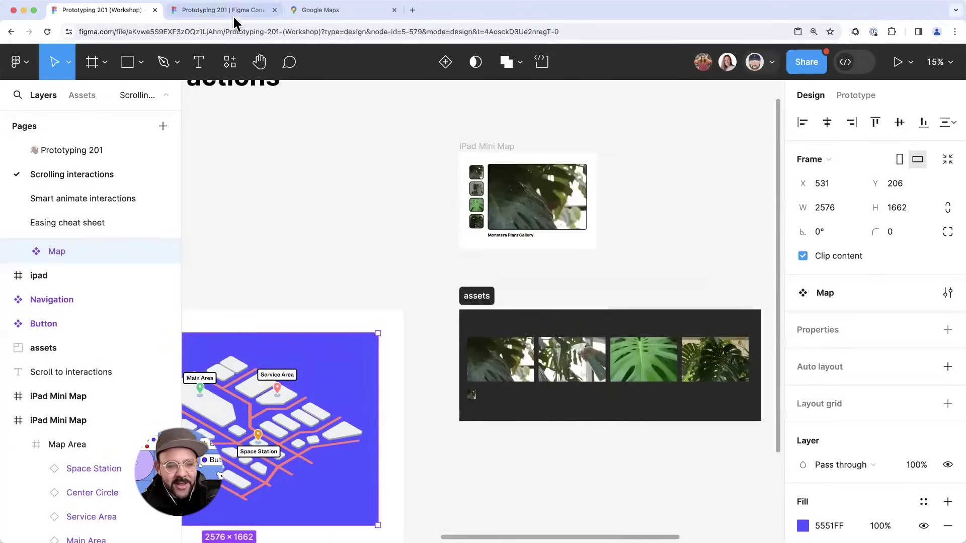
- Check the Prototyping 201 Community page, return to the workshop file and locate the Nested, Sticky, Scrolling example
{"action": "left_click", "coordinate": [231, 11]}
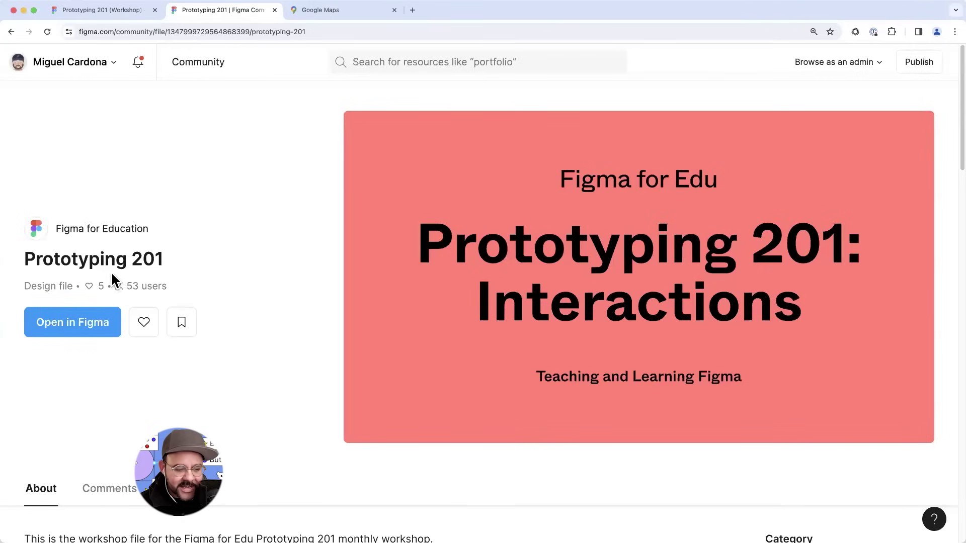
{"action": "left_click", "coordinate": [134, 11]}
{"action": "left_click", "coordinate": [312, 189]}
{"action": "scroll", "coordinate": [319, 197], "scroll_direction": "down", "scroll_amount": 3}
{"action": "scroll", "coordinate": [521, 214], "scroll_direction": "right", "scroll_amount": 2}
{"action": "scroll", "coordinate": [522, 214], "scroll_direction": "up", "scroll_amount": 1}
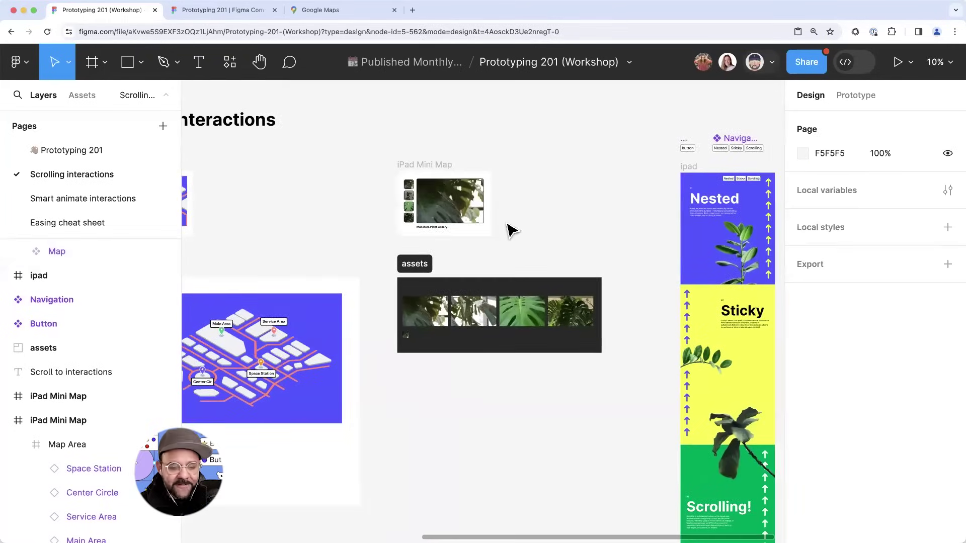
{"action": "scroll", "coordinate": [513, 229], "scroll_direction": "down", "scroll_amount": 4}
{"action": "left_click_drag", "start_coordinate": [527, 229], "coordinate": [334, 226]}
{"action": "scroll", "coordinate": [391, 209], "scroll_direction": "right", "scroll_amount": 2}
{"action": "scroll", "coordinate": [390, 210], "scroll_direction": "up", "scroll_amount": 5}
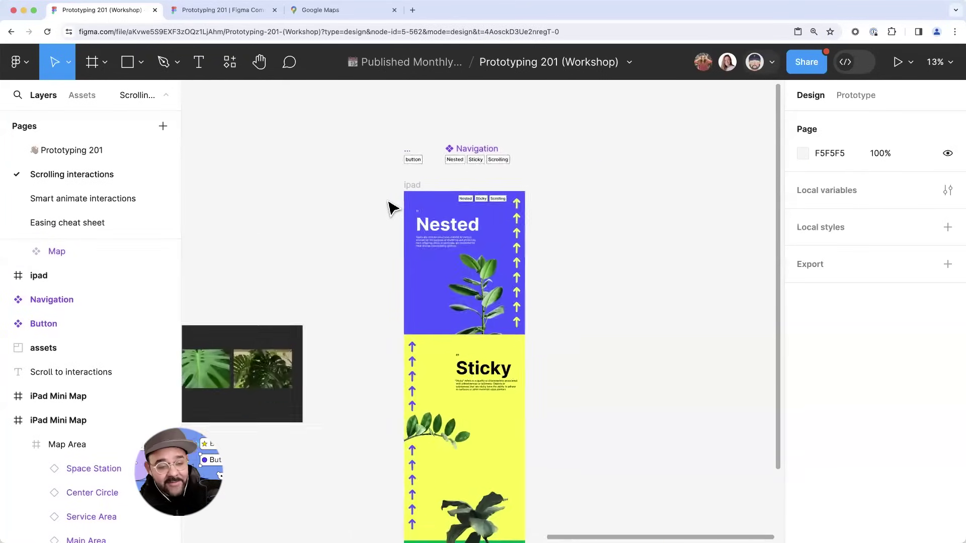
{"action": "scroll", "coordinate": [327, 196], "scroll_direction": "right", "scroll_amount": 3}
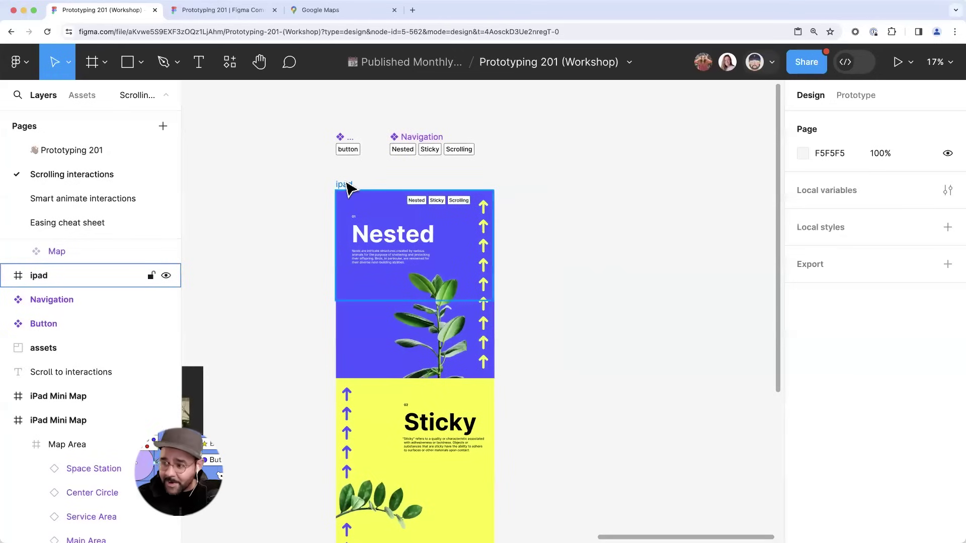
- Preview the Nested, Sticky, Scrolling ipad frame in an enlarged window and test its three navigation buttons
{"action": "left_click", "coordinate": [336, 190]}
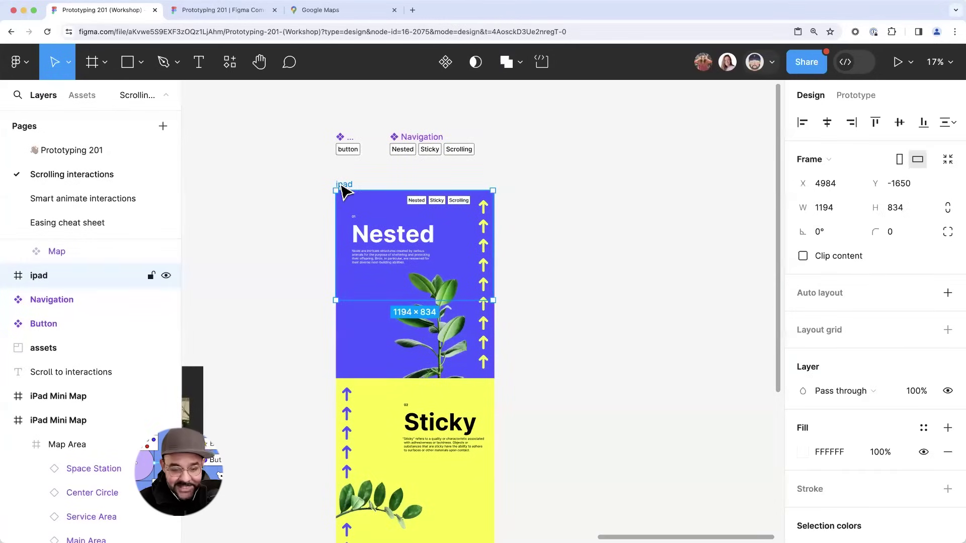
{"action": "key", "text": "shift+space"}
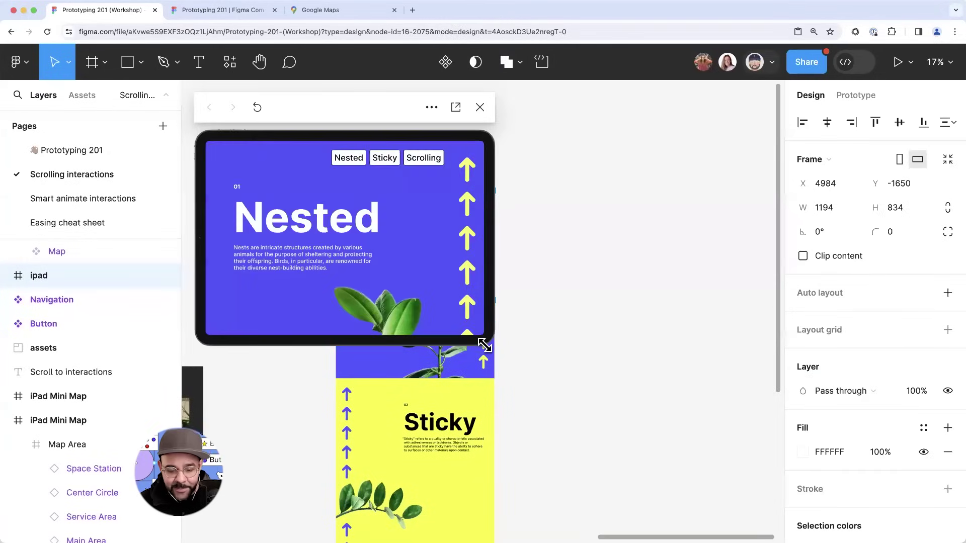
{"action": "left_click_drag", "start_coordinate": [712, 505], "coordinate": [664, 466]}
{"action": "left_click", "coordinate": [538, 176]}
{"action": "left_click", "coordinate": [446, 181]}
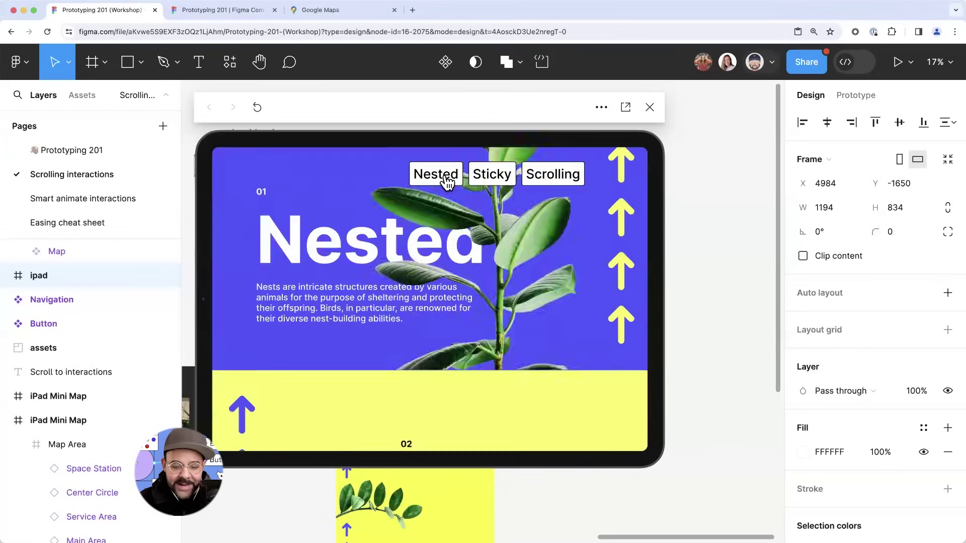
{"action": "left_click", "coordinate": [503, 179]}
{"action": "left_click", "coordinate": [535, 181]}
{"action": "left_click", "coordinate": [650, 107]}
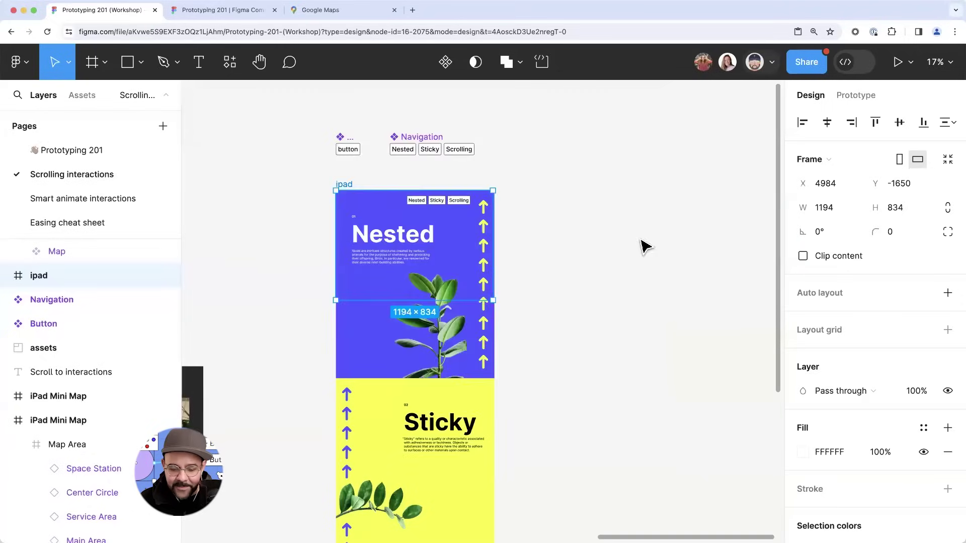
- Preview the sticky ipad example again and scroll through all three sections and back up to examine the sticky behavior
{"action": "key", "text": "shift+space"}
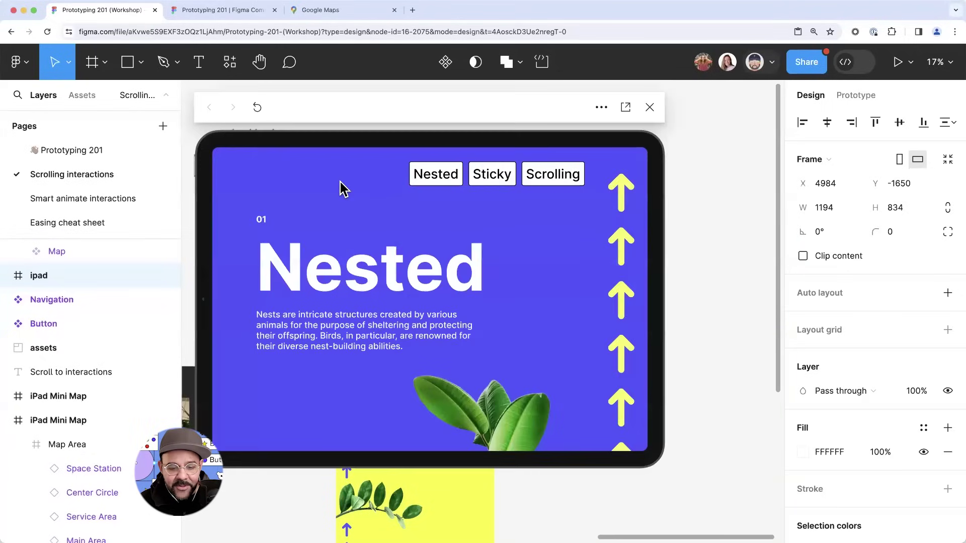
{"action": "scroll", "coordinate": [374, 366], "scroll_direction": "down", "scroll_amount": 5}
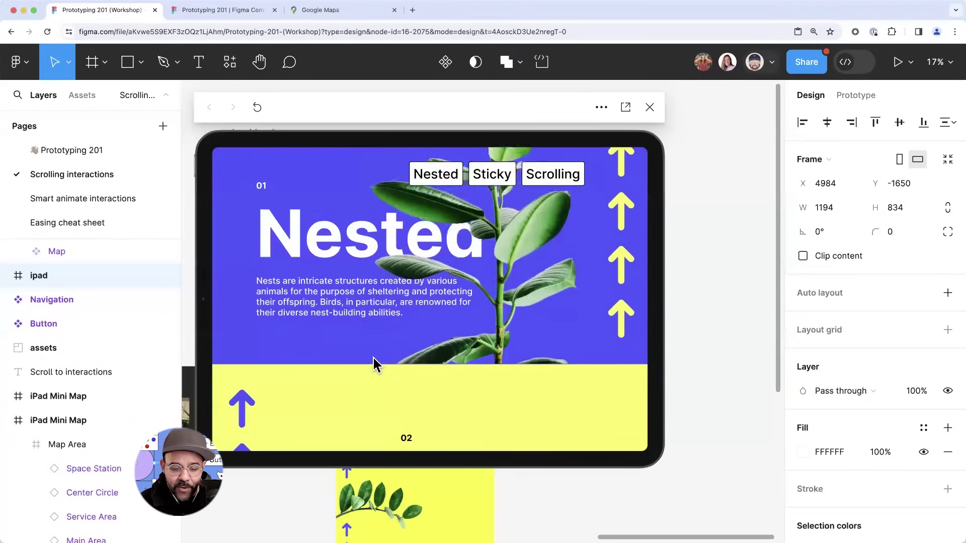
{"action": "scroll", "coordinate": [373, 356], "scroll_direction": "down", "scroll_amount": 5}
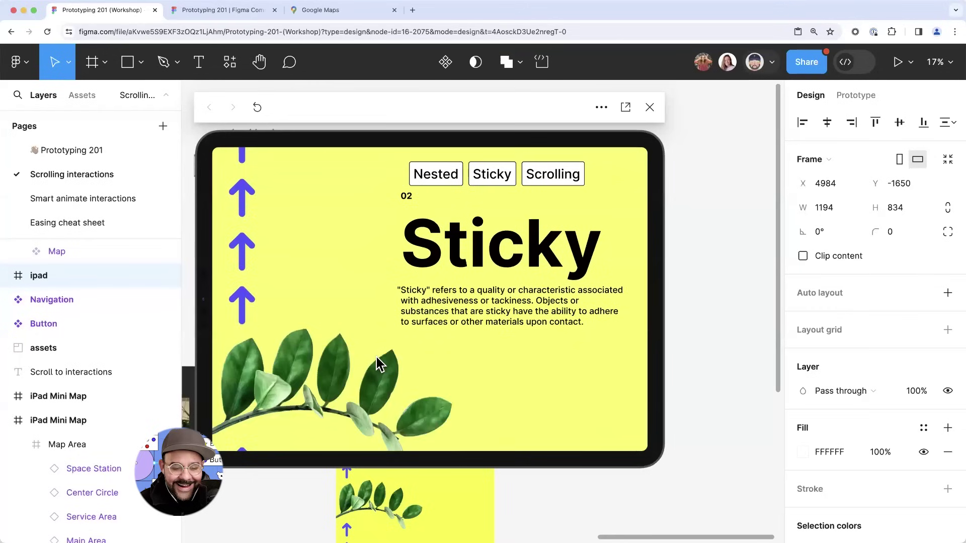
{"action": "scroll", "coordinate": [379, 356], "scroll_direction": "down", "scroll_amount": 5}
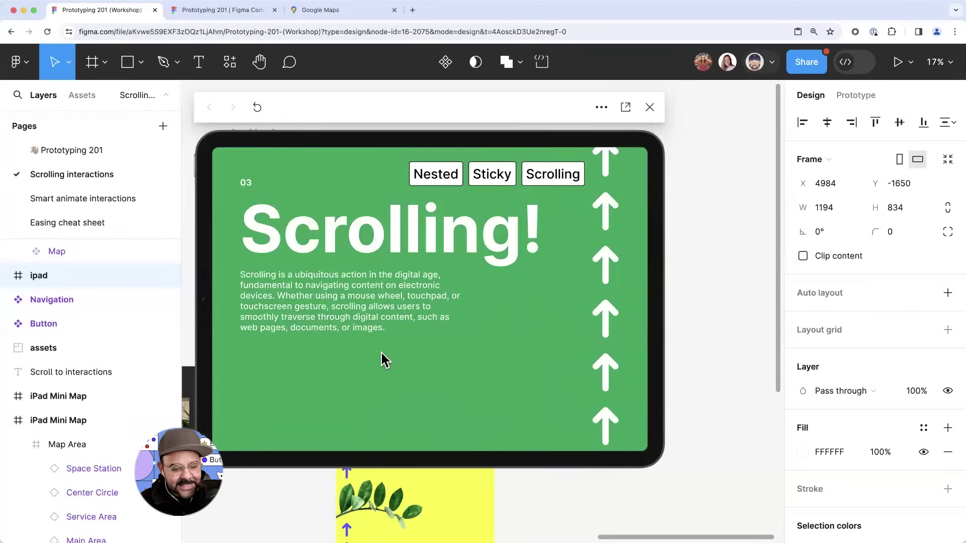
{"action": "scroll", "coordinate": [381, 360], "scroll_direction": "down", "scroll_amount": 3}
{"action": "scroll", "coordinate": [493, 332], "scroll_direction": "up", "scroll_amount": 15}
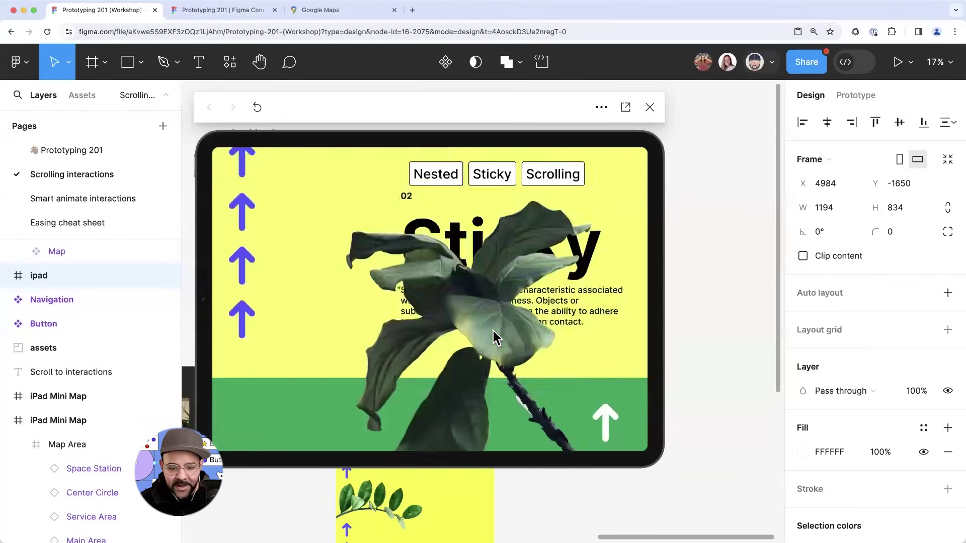
{"action": "key", "text": "Escape"}
- Delete the Navigation instance from the Sticky Scrolling Example and select its parent ipad frame
{"action": "scroll", "coordinate": [410, 207], "scroll_direction": "down", "scroll_amount": 2}
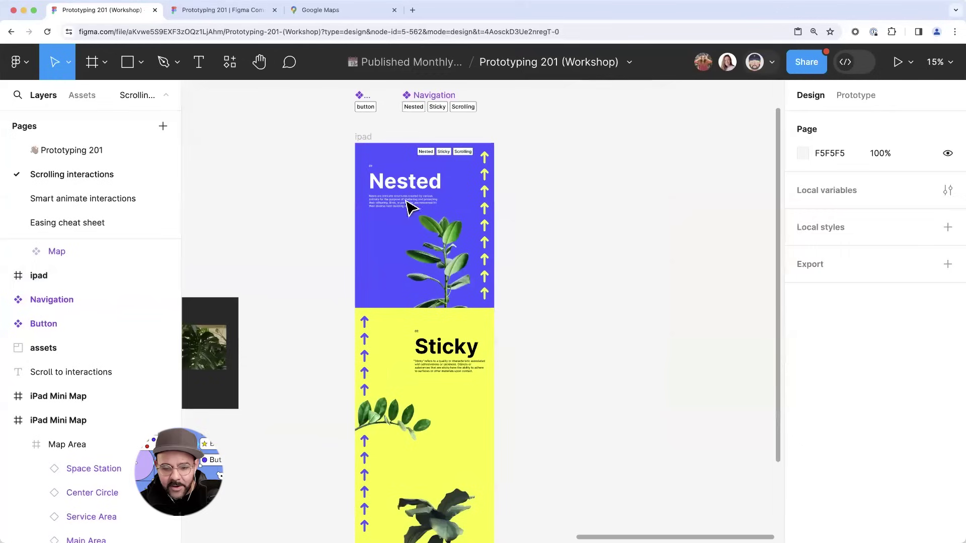
{"action": "double_click", "coordinate": [432, 156]}
{"action": "double_click", "coordinate": [434, 160]}
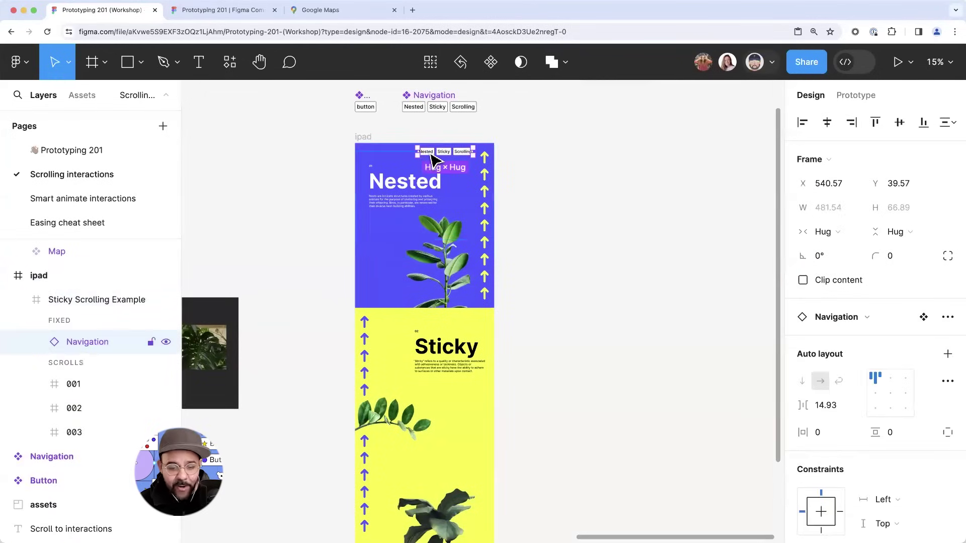
{"action": "key", "text": "Escape"}
{"action": "left_click", "coordinate": [395, 187]}
{"action": "scroll", "coordinate": [392, 184], "scroll_direction": "up", "scroll_amount": 5}
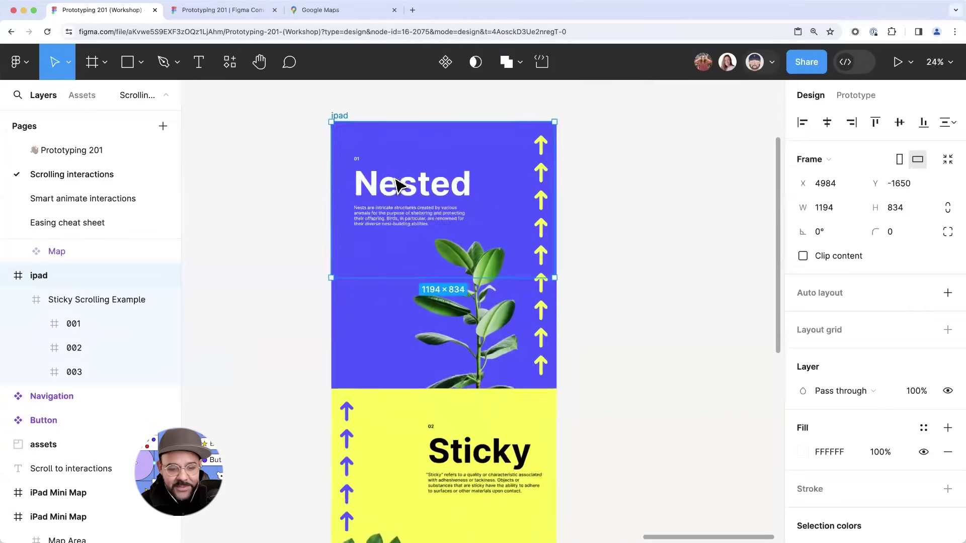
{"action": "scroll", "coordinate": [400, 176], "scroll_direction": "up", "scroll_amount": 2}
{"action": "scroll", "coordinate": [382, 158], "scroll_direction": "down", "scroll_amount": 4}
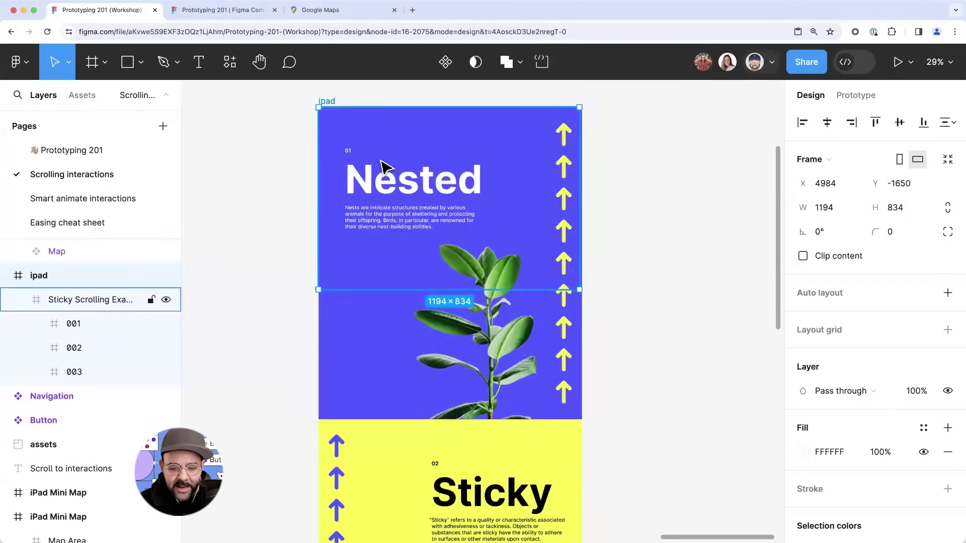
- Select the header in the Nested section and examine its scroll position options in the prototype settings
{"action": "double_click", "coordinate": [421, 177]}
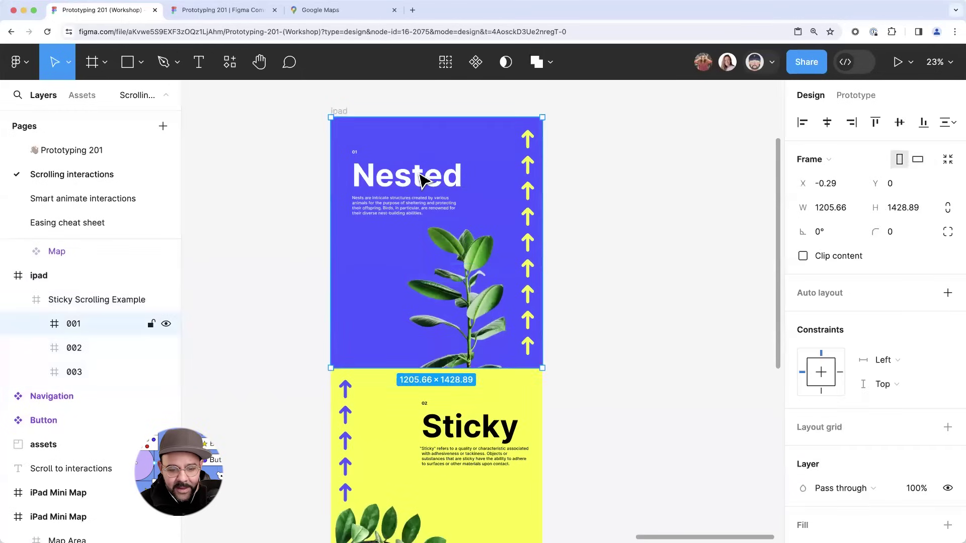
{"action": "double_click", "coordinate": [421, 178]}
{"action": "left_click", "coordinate": [857, 96]}
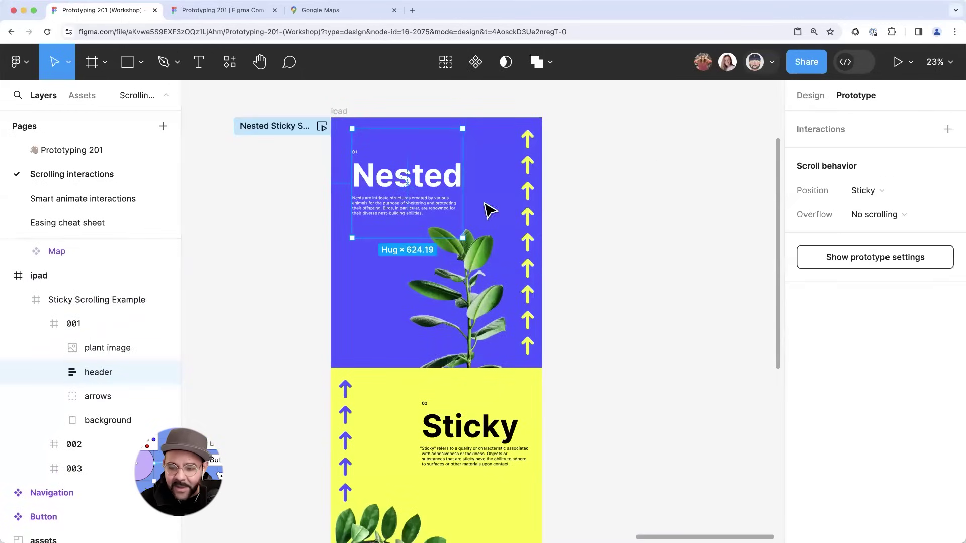
{"action": "scroll", "coordinate": [383, 189], "scroll_direction": "up", "scroll_amount": 4}
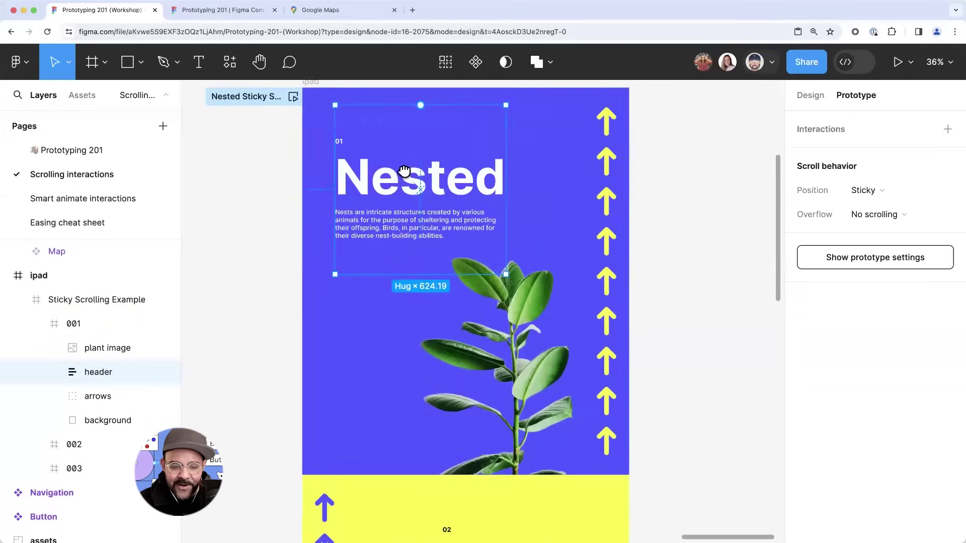
{"action": "left_click", "coordinate": [895, 187]}
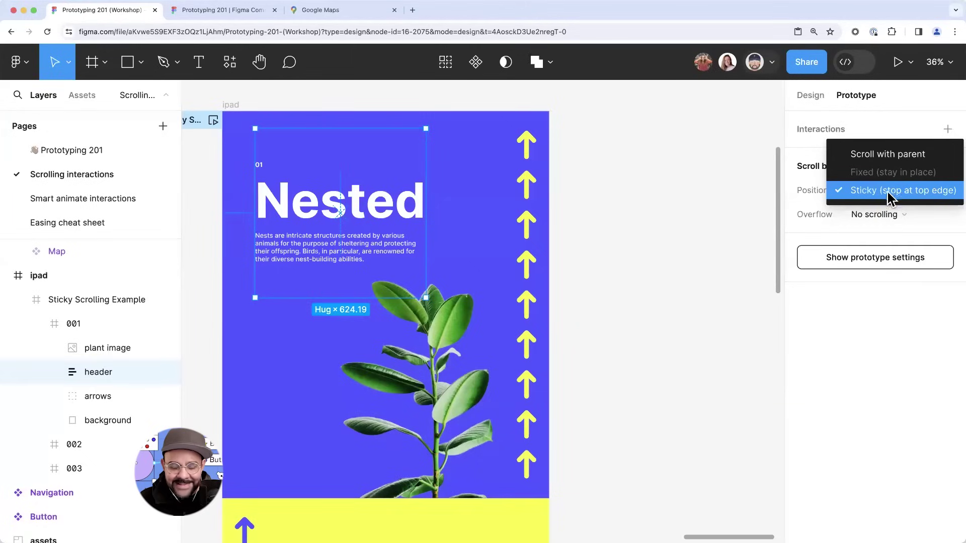
{"action": "left_click", "coordinate": [633, 198]}
- Draw a new frame of about 1453 × 1961 beside the ipad example and fill it with blue 4D54FF
{"action": "scroll", "coordinate": [503, 201], "scroll_direction": "down", "scroll_amount": 3, "text": "ctrl"}
{"action": "key", "text": "f"}
{"action": "left_click_drag", "start_coordinate": [479, 152], "coordinate": [715, 469]}
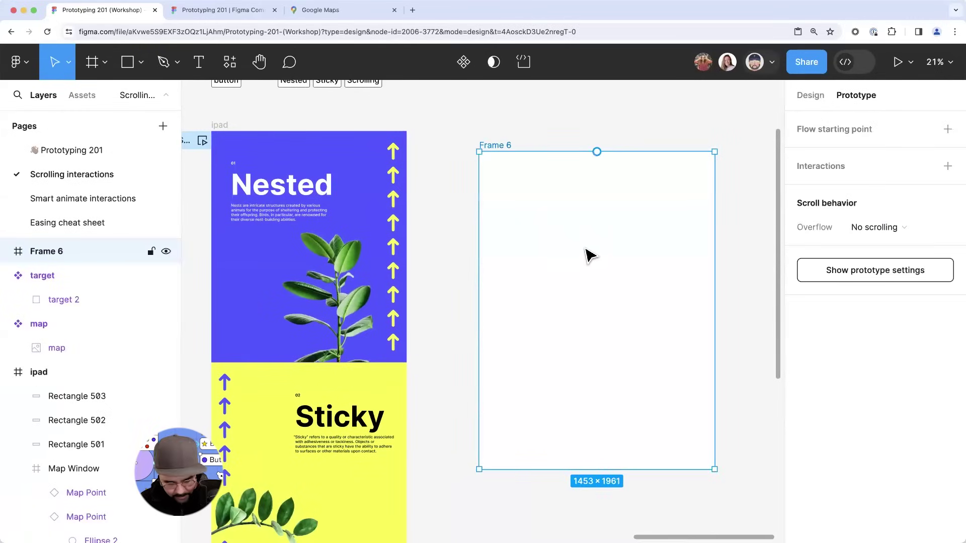
{"action": "left_click", "coordinate": [810, 95]}
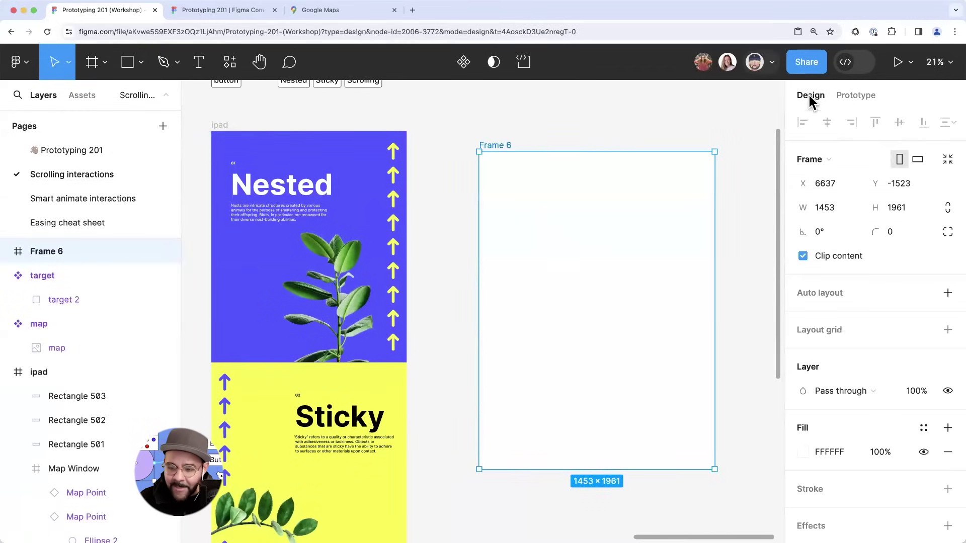
{"action": "left_click", "coordinate": [803, 452]}
{"action": "left_click", "coordinate": [728, 354]}
{"action": "left_click", "coordinate": [728, 167]}
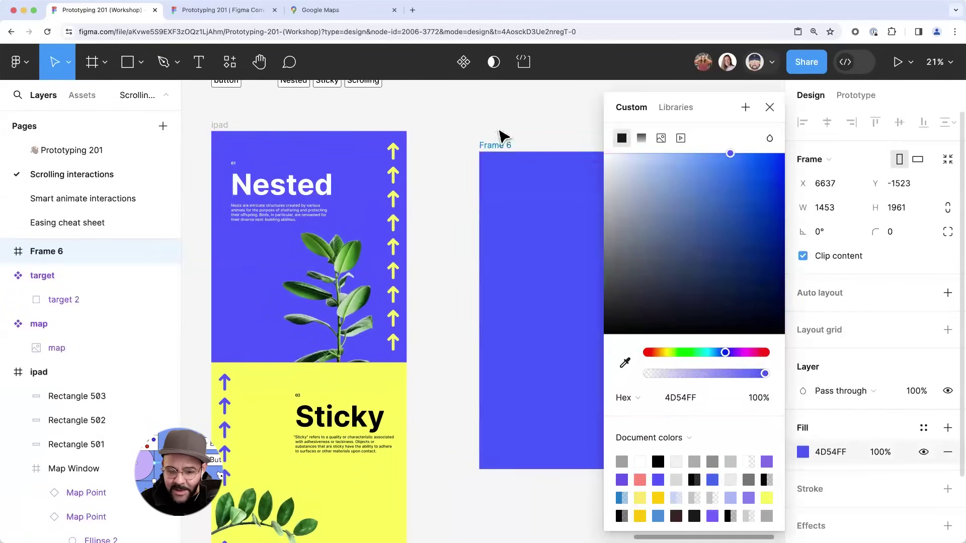
- Copy the yellow arrows group from the Nested section into the new blue frame, near its right edge
{"action": "left_click", "coordinate": [409, 204]}
{"action": "left_click", "coordinate": [401, 212]}
{"action": "left_click", "coordinate": [394, 307]}
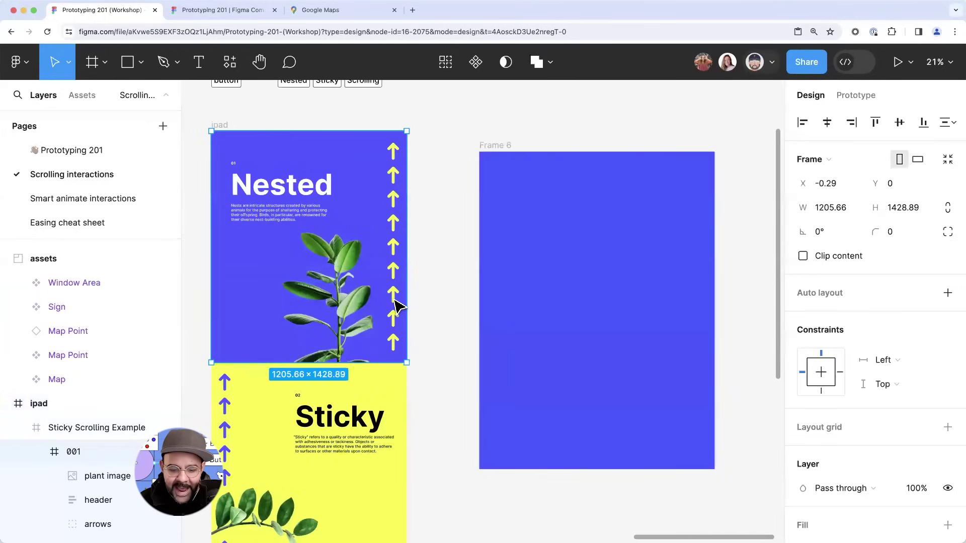
{"action": "left_click", "coordinate": [394, 307]}
{"action": "left_click_drag", "start_coordinate": [664, 256], "coordinate": [697, 258]}
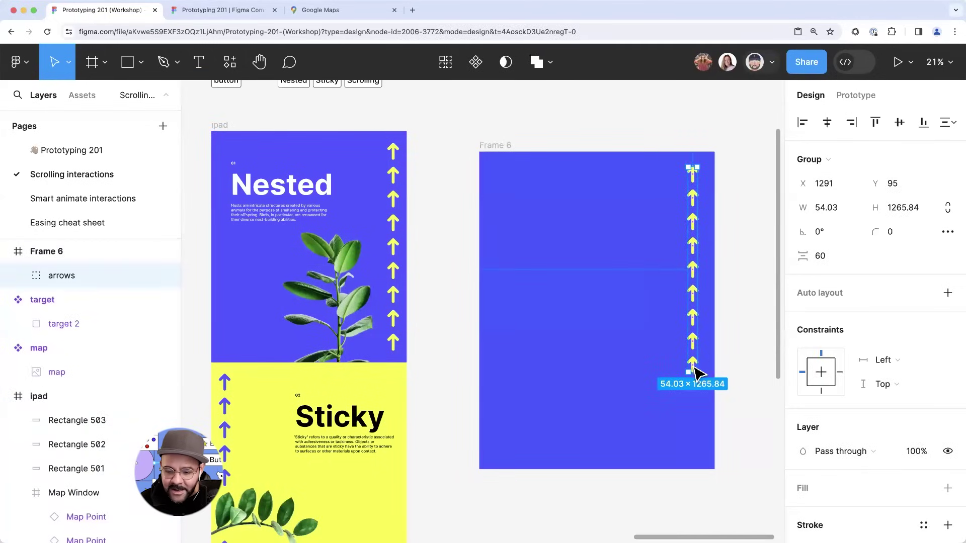
- Extend the copied arrow column to the frame's lower edge with three evenly spaced duplicates of the lowest arrow
{"action": "double_click", "coordinate": [697, 369]}
{"action": "left_click_drag", "start_coordinate": [695, 371], "coordinate": [696, 425]}
{"action": "key", "text": "ctrl+d"}
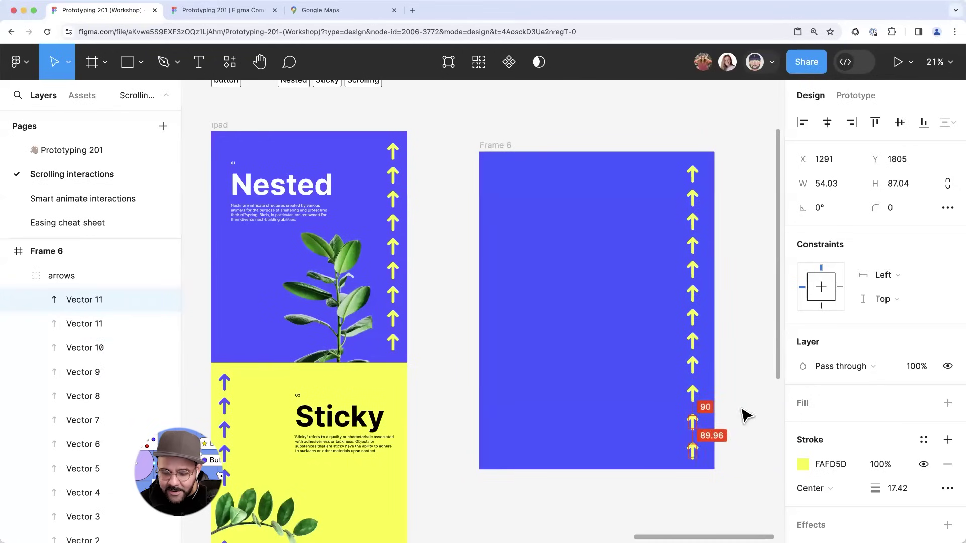
- Resize the new blue frame to the iPad Pro 11" preset and turn off its content clipping
{"action": "left_click", "coordinate": [467, 156]}
{"action": "left_click", "coordinate": [493, 146]}
{"action": "scroll", "coordinate": [541, 164], "scroll_direction": "right", "scroll_amount": 4}
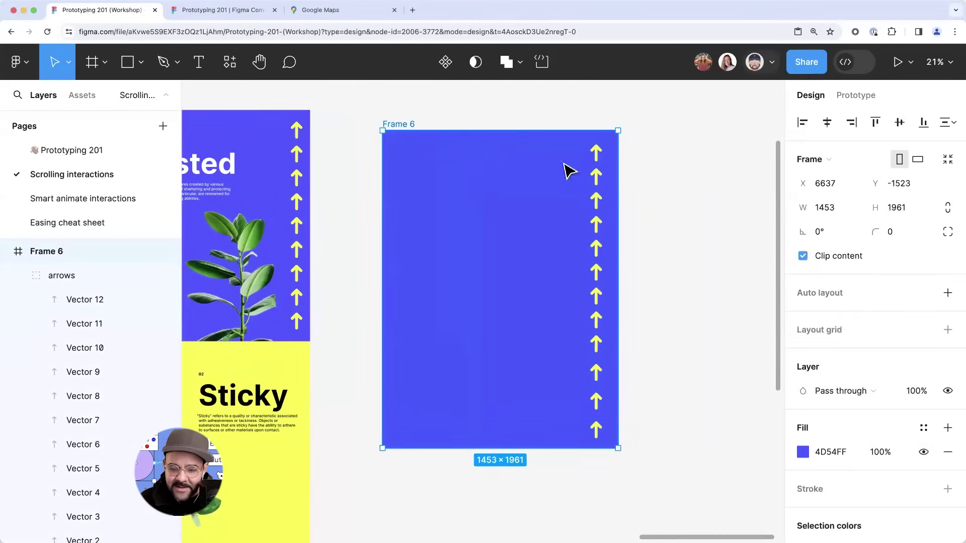
{"action": "left_click", "coordinate": [817, 156]}
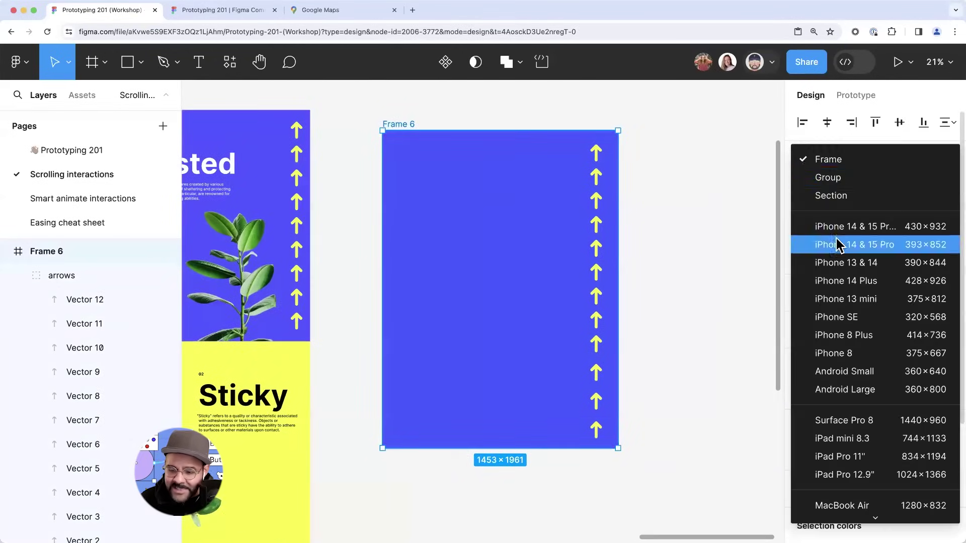
{"action": "left_click", "coordinate": [878, 444]}
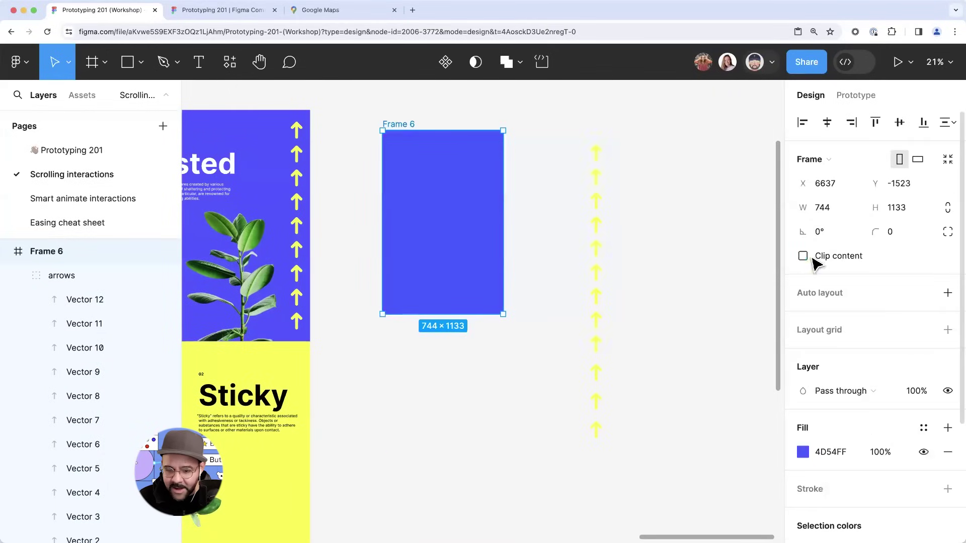
{"action": "left_click_drag", "start_coordinate": [555, 134], "coordinate": [671, 510]}
{"action": "left_click", "coordinate": [422, 132]}
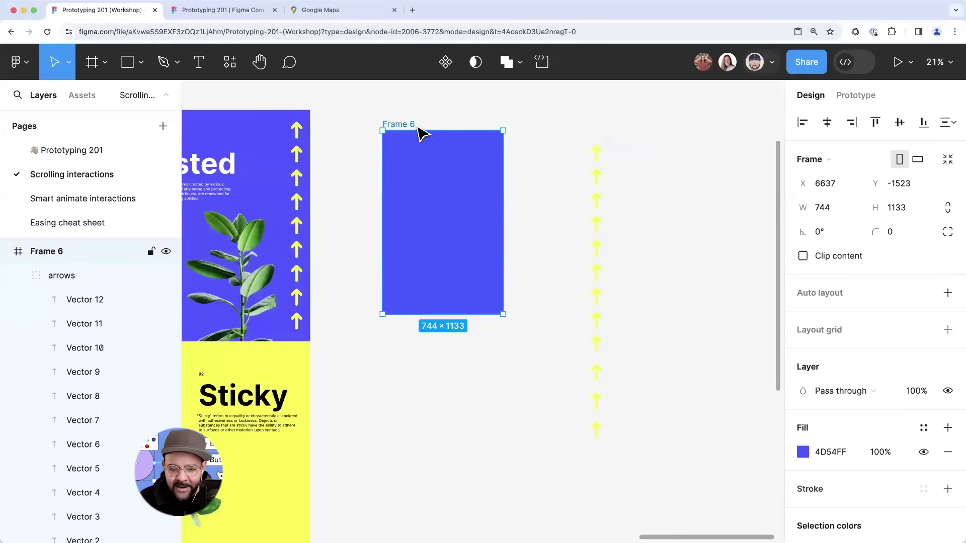
{"action": "left_click", "coordinate": [810, 159]}
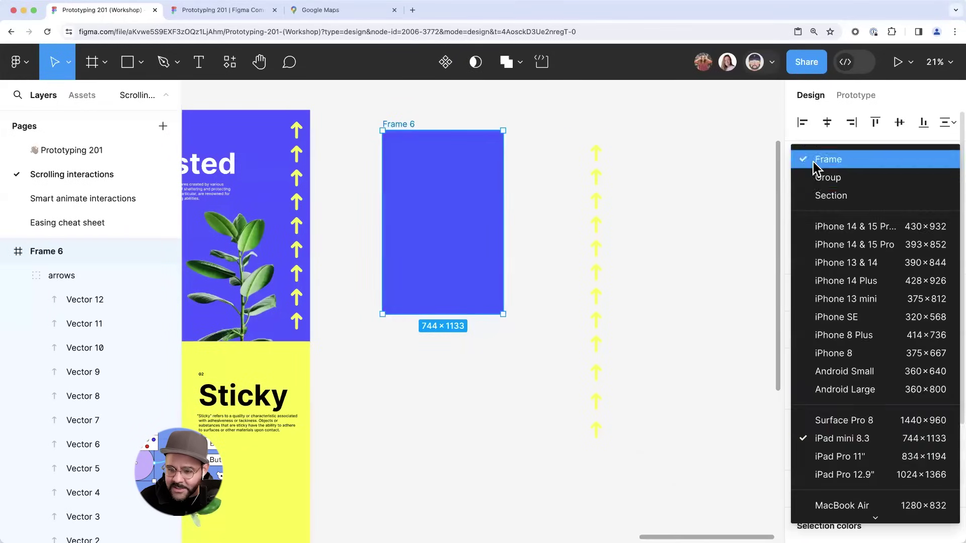
{"action": "left_click", "coordinate": [854, 455]}
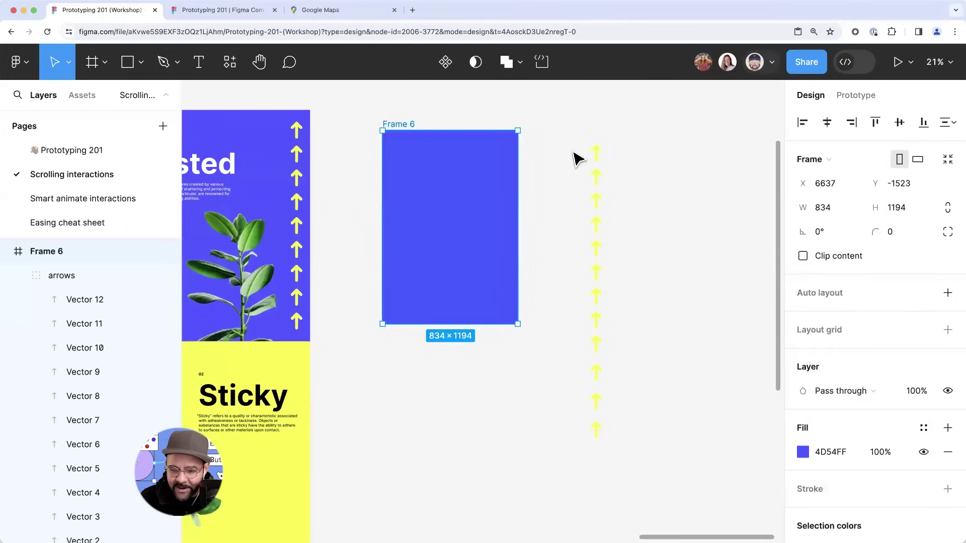
- Move the arrows group back over the resized frame, along its right edge, leaving content clipping off
{"action": "left_click", "coordinate": [582, 264]}
{"action": "left_click_drag", "start_coordinate": [595, 246], "coordinate": [509, 243]}
{"action": "left_click", "coordinate": [408, 145]}
{"action": "left_click", "coordinate": [803, 256]}
{"action": "left_click", "coordinate": [803, 256]}
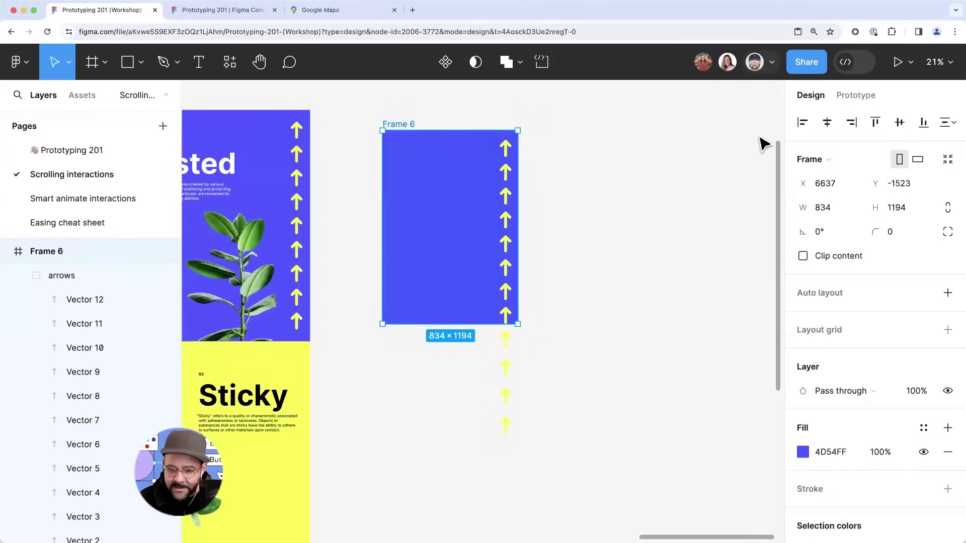
- Switch the blue frame to landscape orientation and shift the arrows group to its new right edge
{"action": "left_click", "coordinate": [917, 159]}
{"action": "left_click", "coordinate": [506, 184]}
{"action": "left_click", "coordinate": [431, 126]}
{"action": "left_click", "coordinate": [505, 199]}
{"action": "left_click_drag", "start_coordinate": [511, 197], "coordinate": [561, 205]}
{"action": "left_click", "coordinate": [401, 125]}
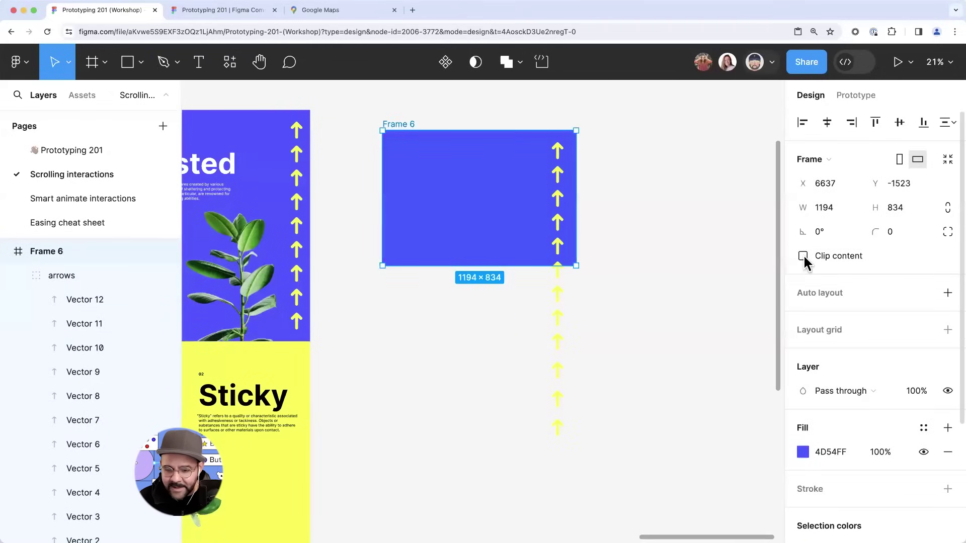
{"action": "left_click", "coordinate": [804, 257]}
{"action": "left_click", "coordinate": [588, 189]}
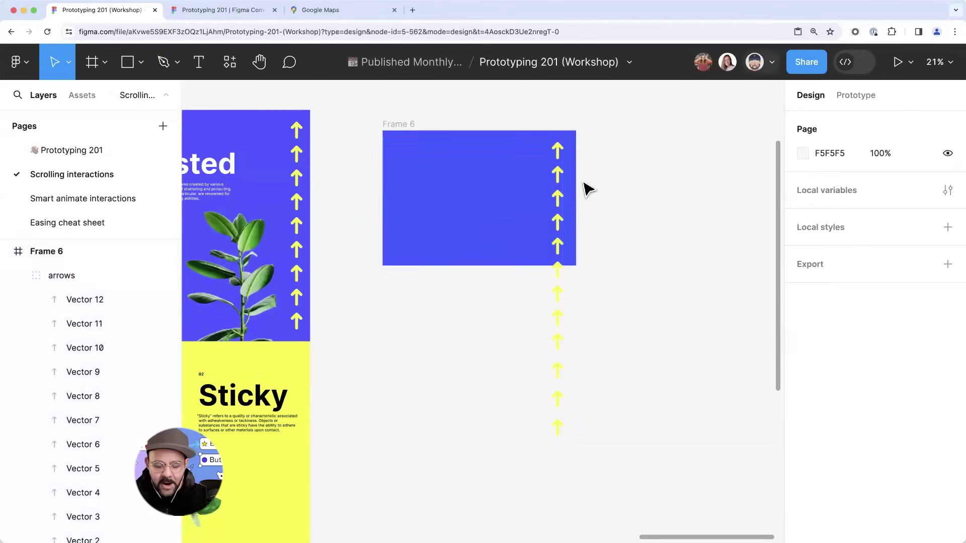
- Add the text "Stick" near the lower-left corner of the blue frame
{"action": "scroll", "coordinate": [442, 204], "scroll_direction": "up", "scroll_amount": 1}
{"action": "key", "text": "t"}
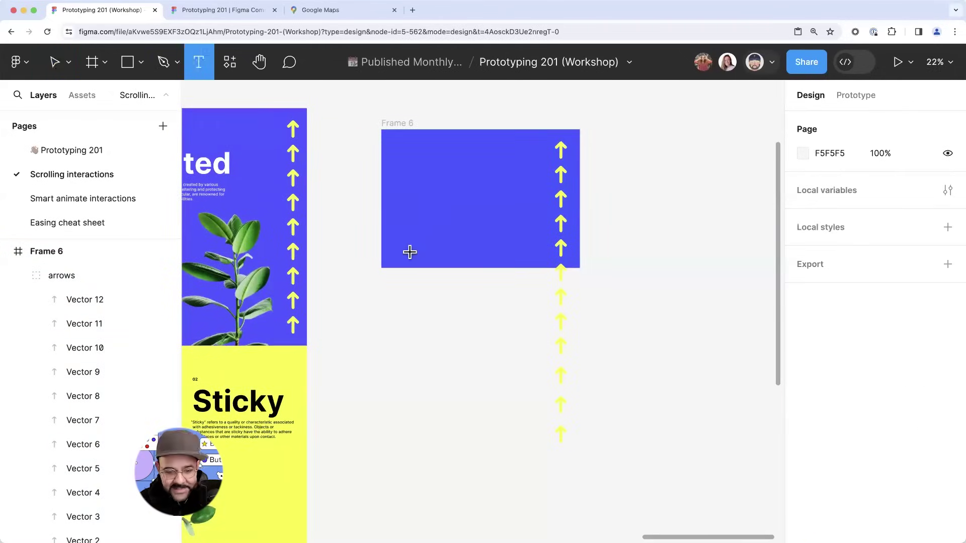
{"action": "left_click", "coordinate": [410, 252]}
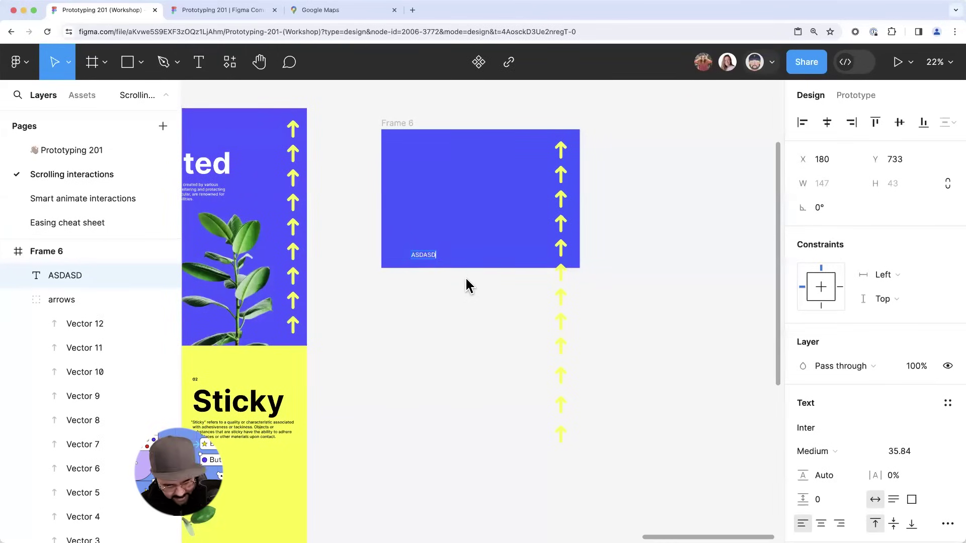
{"action": "key", "text": "Escape"}
{"action": "left_click", "coordinate": [427, 302]}
{"action": "left_click", "coordinate": [423, 258]}
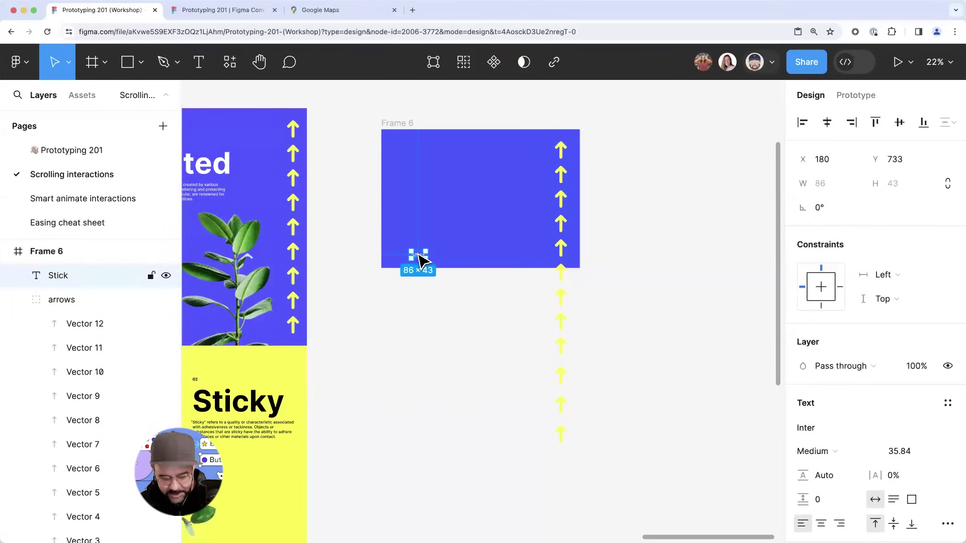
- Give the "Stick" text a bolder font weight
{"action": "left_click", "coordinate": [822, 451]}
{"action": "left_click", "coordinate": [829, 489]}
{"action": "left_click", "coordinate": [558, 398]}
{"action": "left_click", "coordinate": [420, 260]}
- Scale the "Stick" text up to about 446 × 217 and place it in the frame's lower-left corner
{"action": "key", "text": "k"}
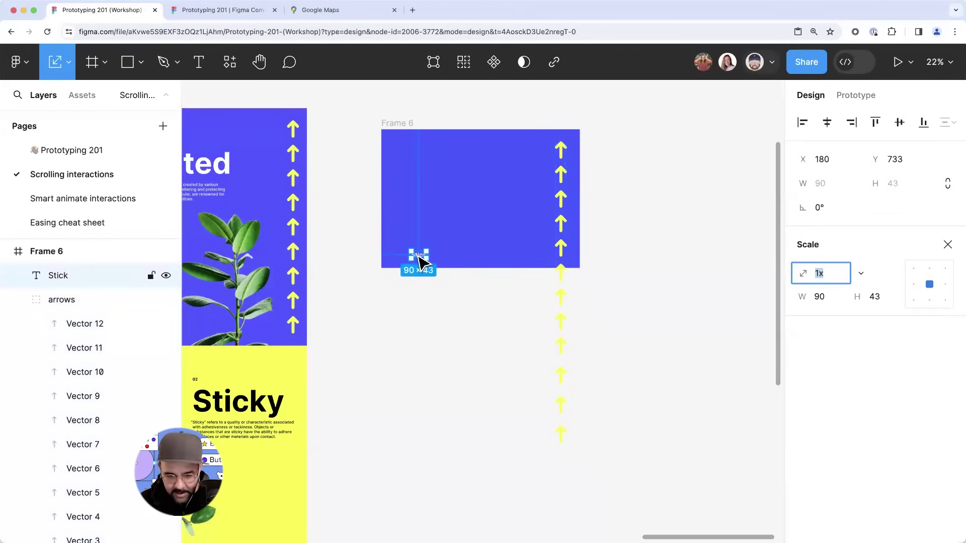
{"action": "left_click_drag", "start_coordinate": [427, 250], "coordinate": [481, 264]}
{"action": "left_click", "coordinate": [496, 327]}
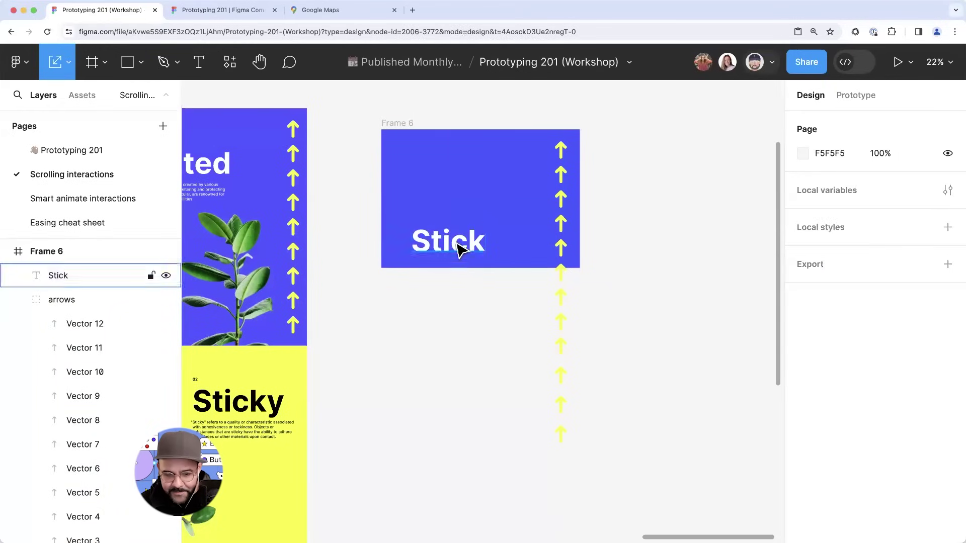
{"action": "left_click", "coordinate": [445, 253]}
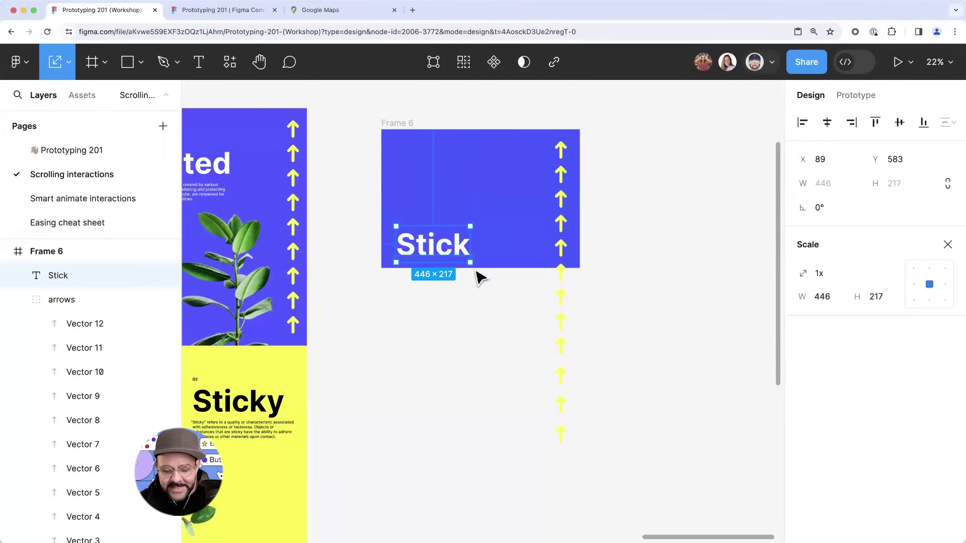
- Set the scroll position of the "Stick" text to Sticky (stop at top edge)
{"action": "left_click", "coordinate": [401, 126]}
{"action": "left_click", "coordinate": [397, 123]}
{"action": "left_click", "coordinate": [417, 261]}
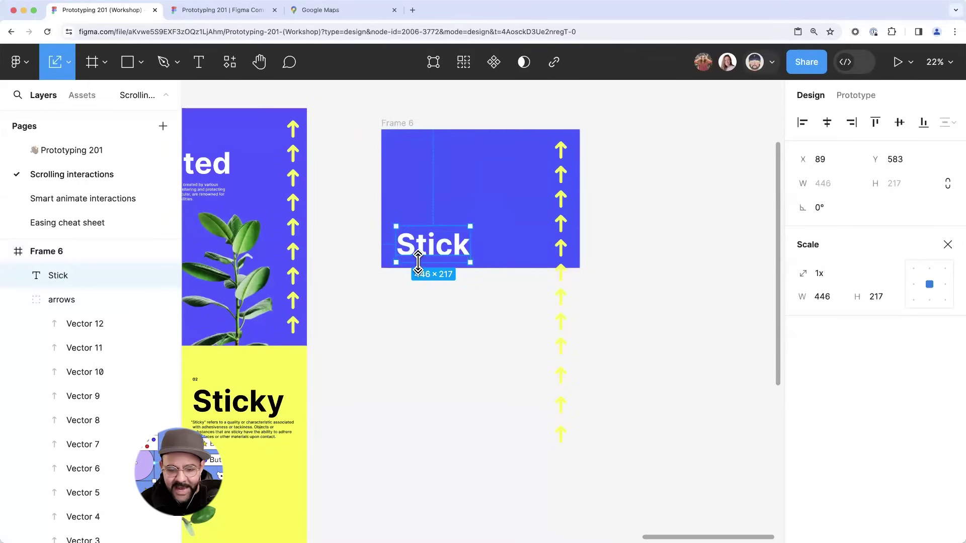
{"action": "key", "text": "v"}
{"action": "left_click", "coordinate": [855, 95]}
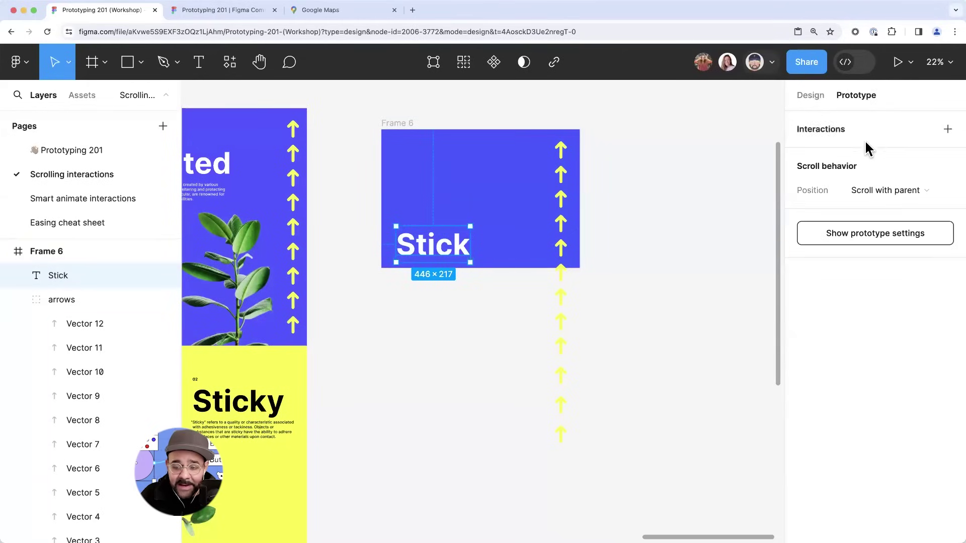
{"action": "left_click", "coordinate": [898, 193]}
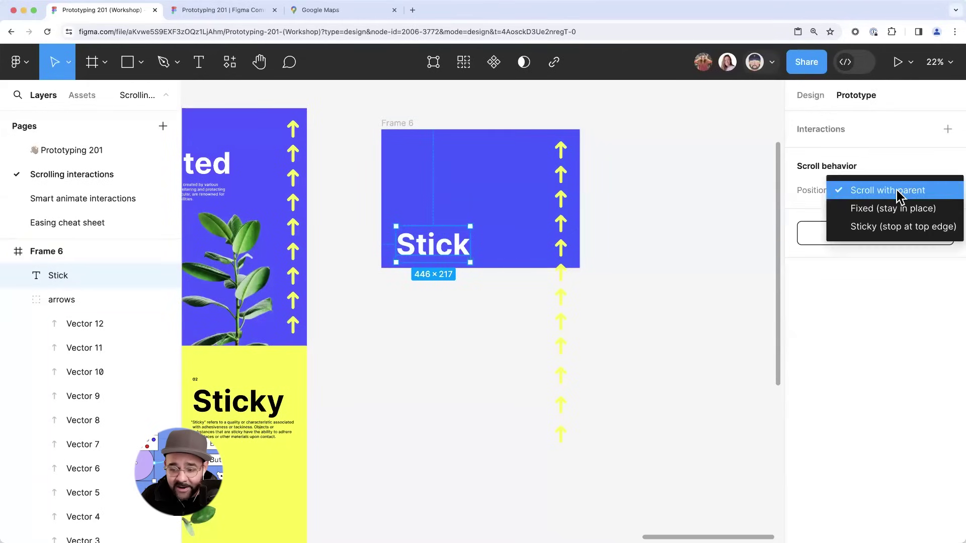
{"action": "left_click", "coordinate": [898, 228]}
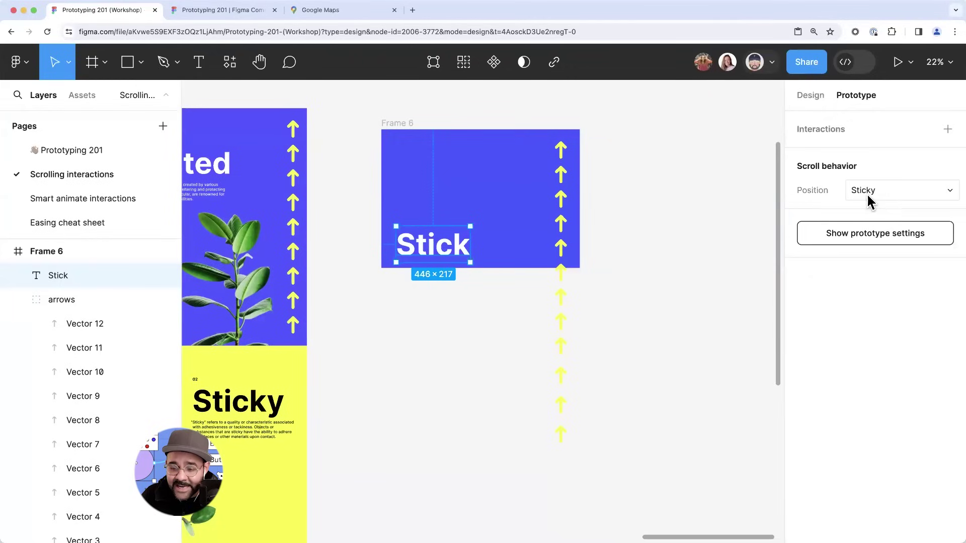
{"action": "left_click", "coordinate": [722, 232]}
- Preview the blue frame with the "Stick" text and close the preview
{"action": "left_click", "coordinate": [398, 123]}
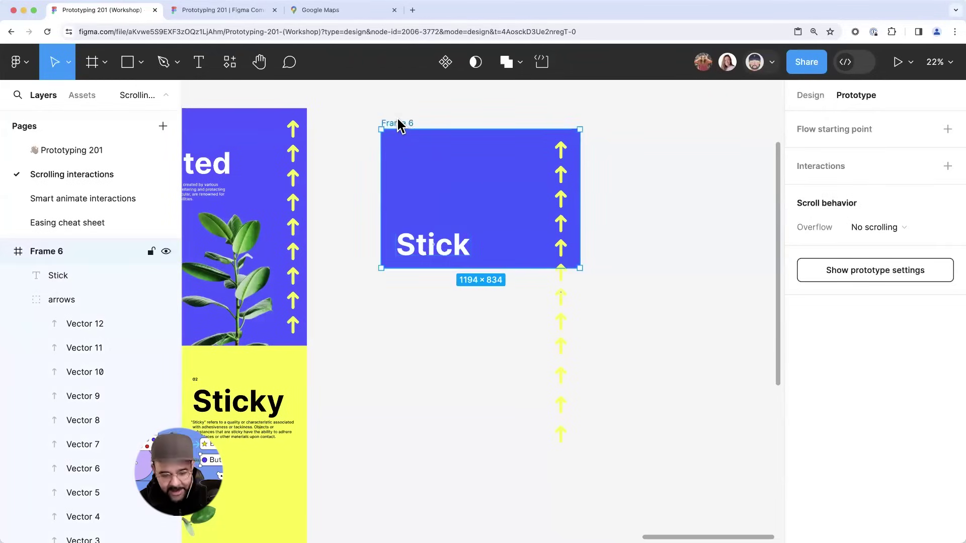
{"action": "key", "text": "shift+space"}
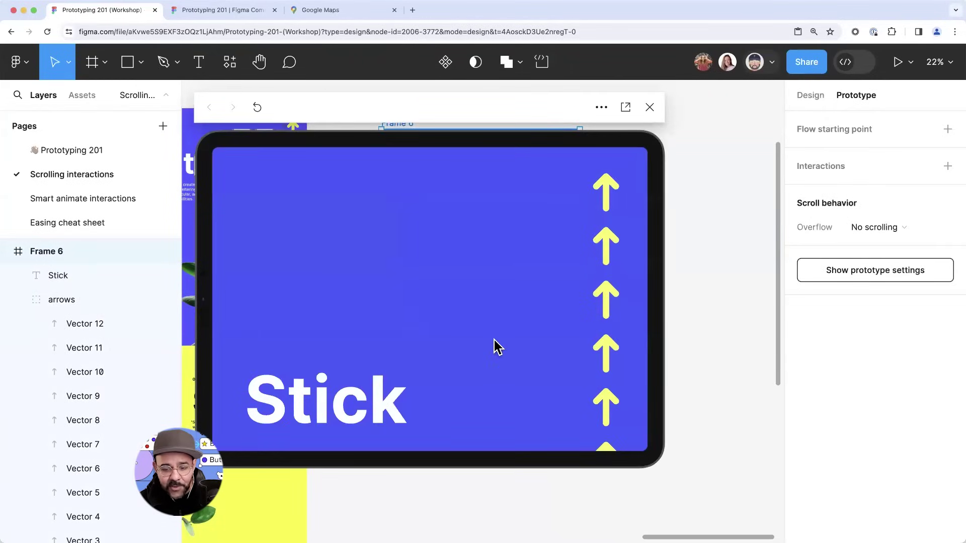
{"action": "left_click", "coordinate": [650, 107]}
{"action": "left_click", "coordinate": [684, 129]}
- Set the blue frame's overflow scrolling to Vertical
{"action": "left_click", "coordinate": [408, 126]}
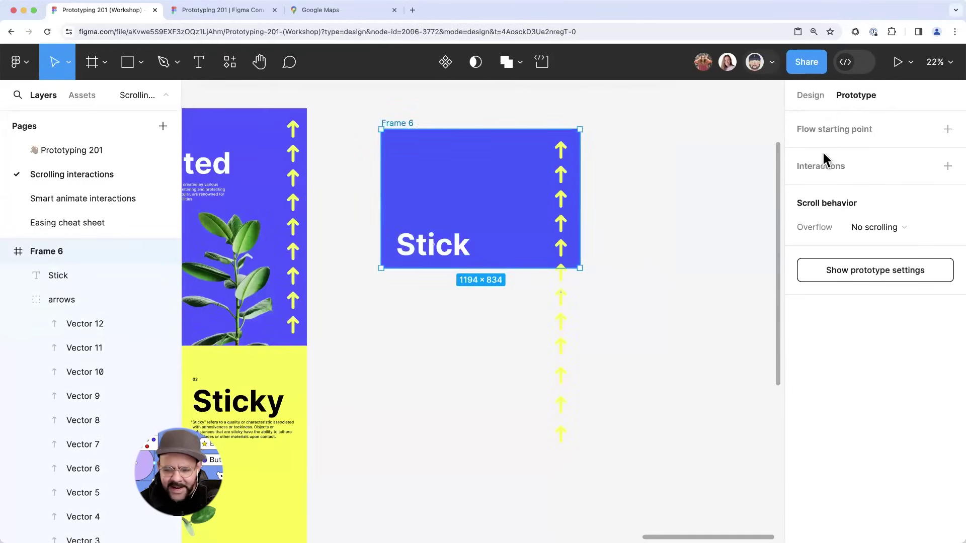
{"action": "left_click", "coordinate": [873, 227]}
{"action": "left_click", "coordinate": [878, 264]}
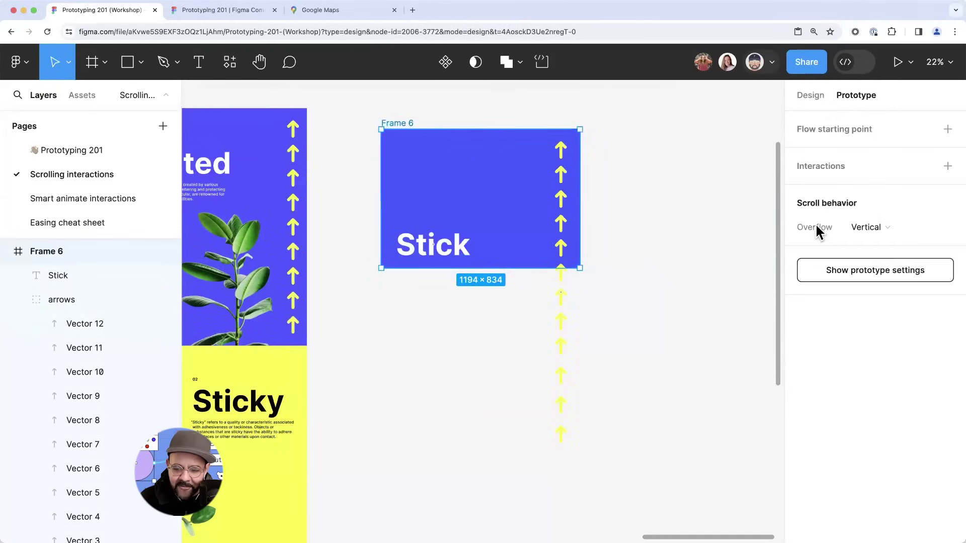
{"action": "left_click", "coordinate": [537, 199]}
- Preview the blue frame again and scroll down to test how the "Stick" text behaves
{"action": "left_click", "coordinate": [409, 124]}
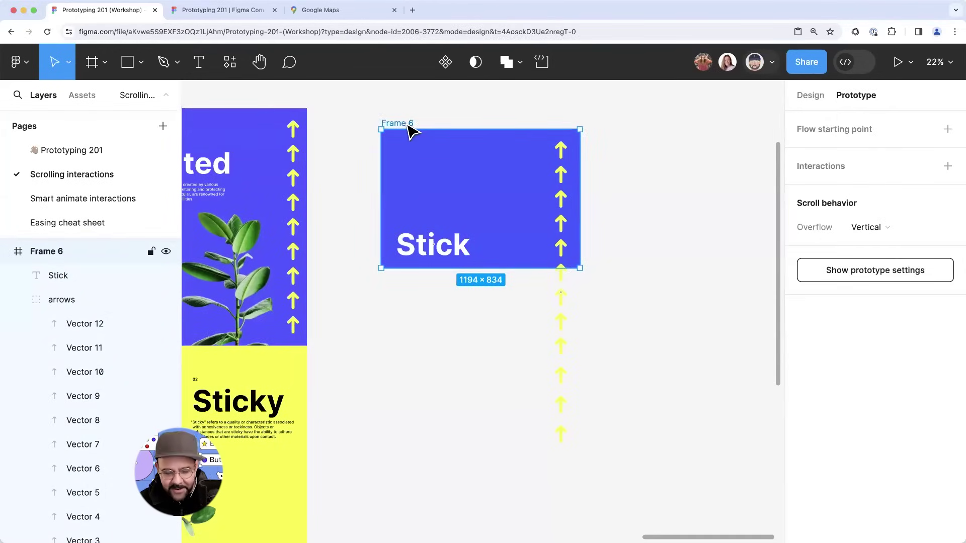
{"action": "key", "text": "shift+space"}
{"action": "scroll", "coordinate": [438, 341], "scroll_direction": "down", "scroll_amount": 5}
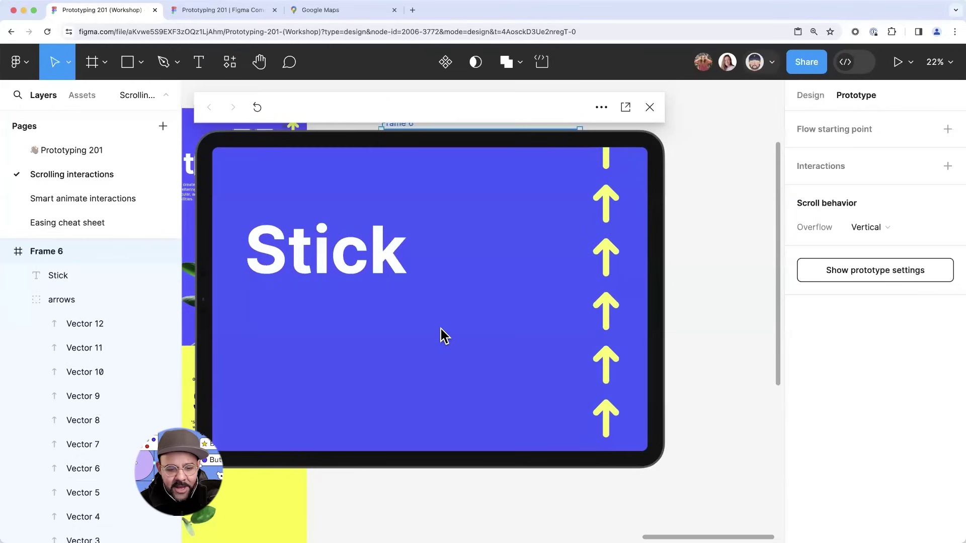
- Close the preview and move the "Stick" text up to the vertical middle of the blue frame
{"action": "scroll", "coordinate": [448, 330], "scroll_direction": "up", "scroll_amount": 5}
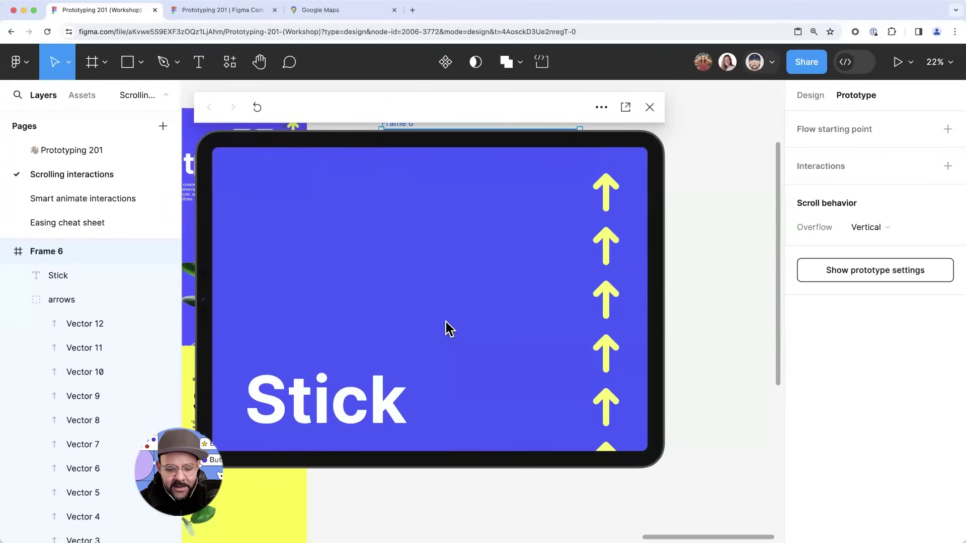
{"action": "left_click", "coordinate": [650, 109]}
{"action": "left_click", "coordinate": [434, 254]}
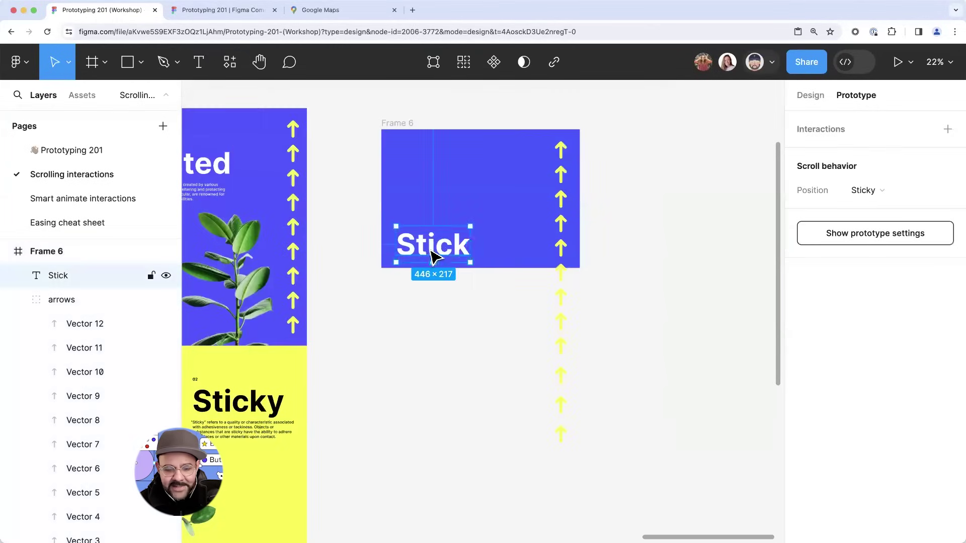
- Preview the blue frame again, scroll it up and down to test the sticky text, and close the preview
{"action": "left_click", "coordinate": [403, 123]}
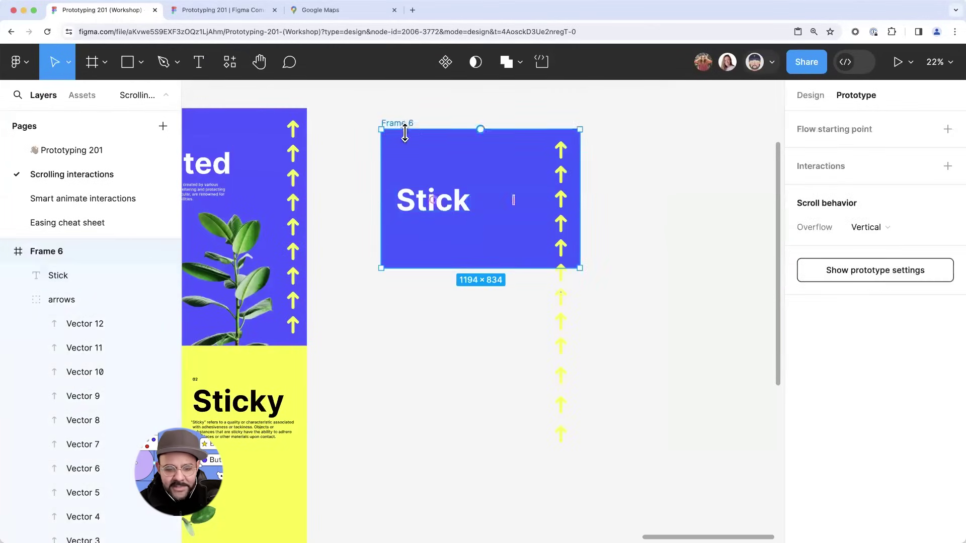
{"action": "key", "text": "shift+space"}
{"action": "scroll", "coordinate": [494, 271], "scroll_direction": "down", "scroll_amount": 5}
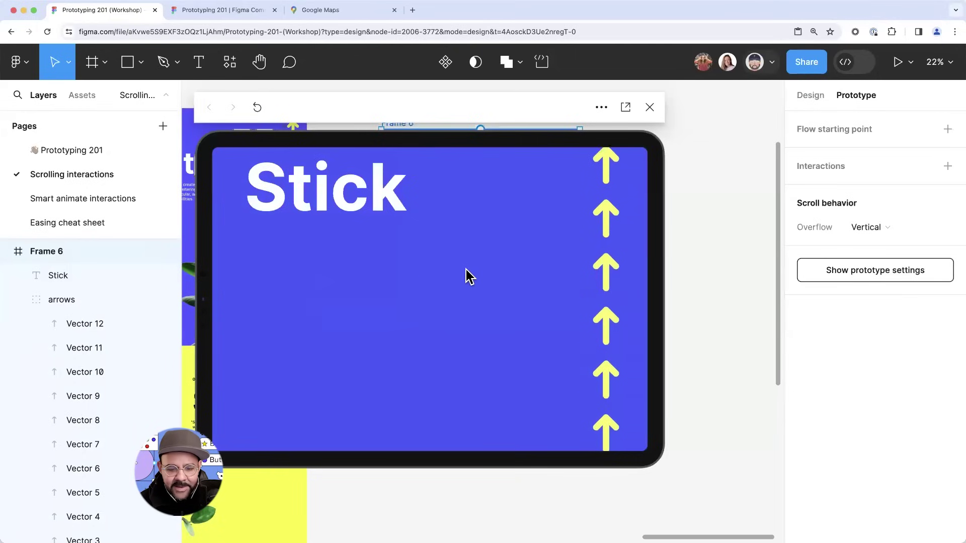
{"action": "scroll", "coordinate": [474, 366], "scroll_direction": "up", "scroll_amount": 5}
{"action": "scroll", "coordinate": [490, 370], "scroll_direction": "down", "scroll_amount": 5}
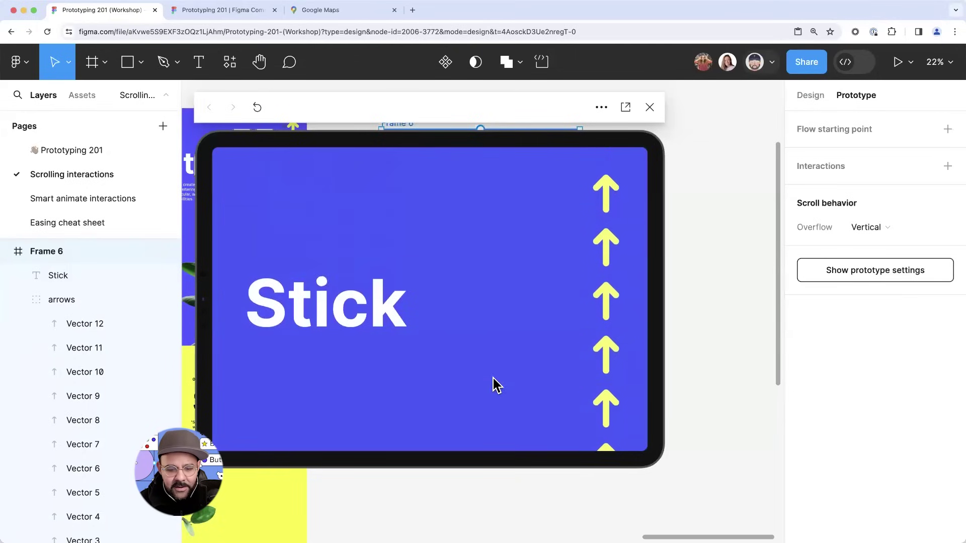
{"action": "scroll", "coordinate": [494, 263], "scroll_direction": "up", "scroll_amount": 5}
{"action": "scroll", "coordinate": [509, 392], "scroll_direction": "down", "scroll_amount": 5}
{"action": "left_click", "coordinate": [649, 107]}
{"action": "left_click", "coordinate": [699, 237]}
- Draw a portrait frame of about 867 × 1481 beside the blue frame and show its design properties
{"action": "scroll", "coordinate": [688, 233], "scroll_direction": "down", "scroll_amount": 2}
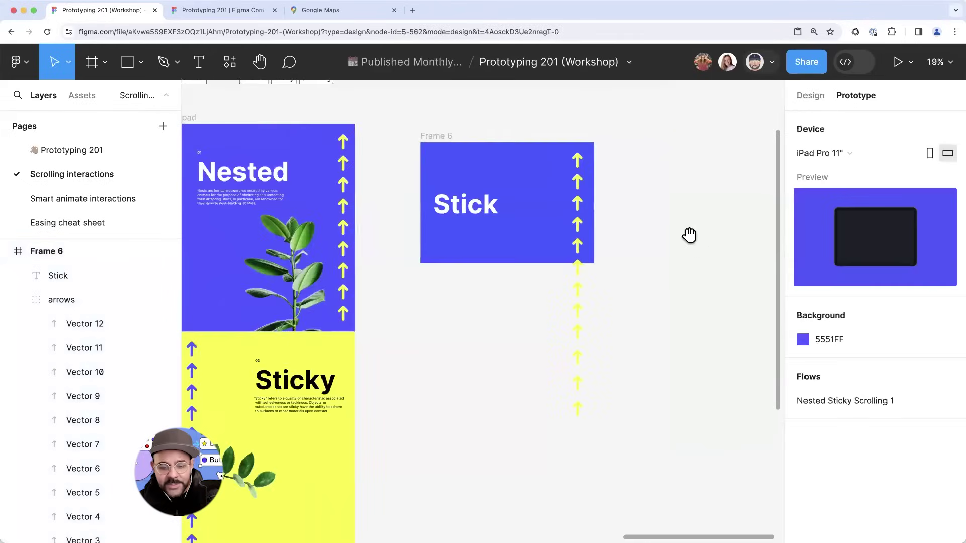
{"action": "key", "text": "f"}
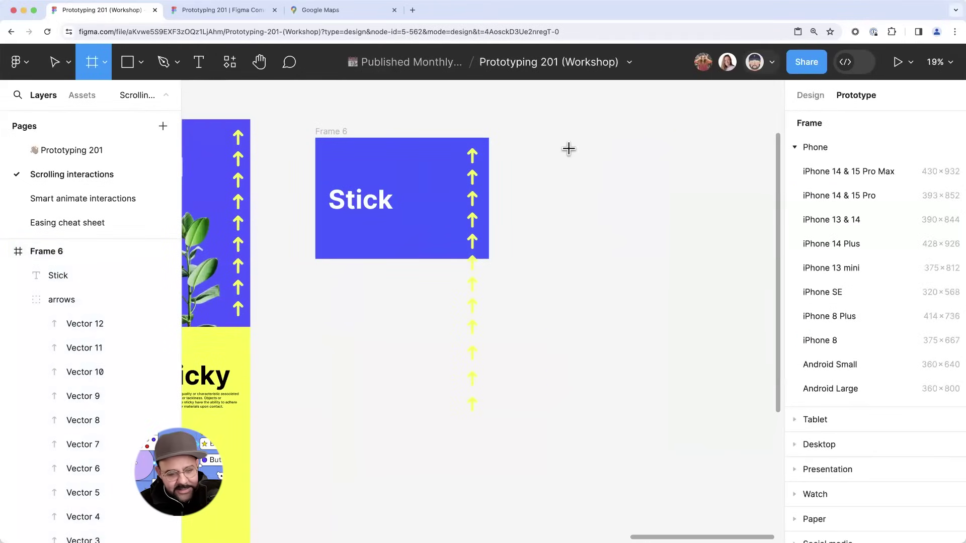
{"action": "left_click_drag", "start_coordinate": [562, 139], "coordinate": [687, 353]}
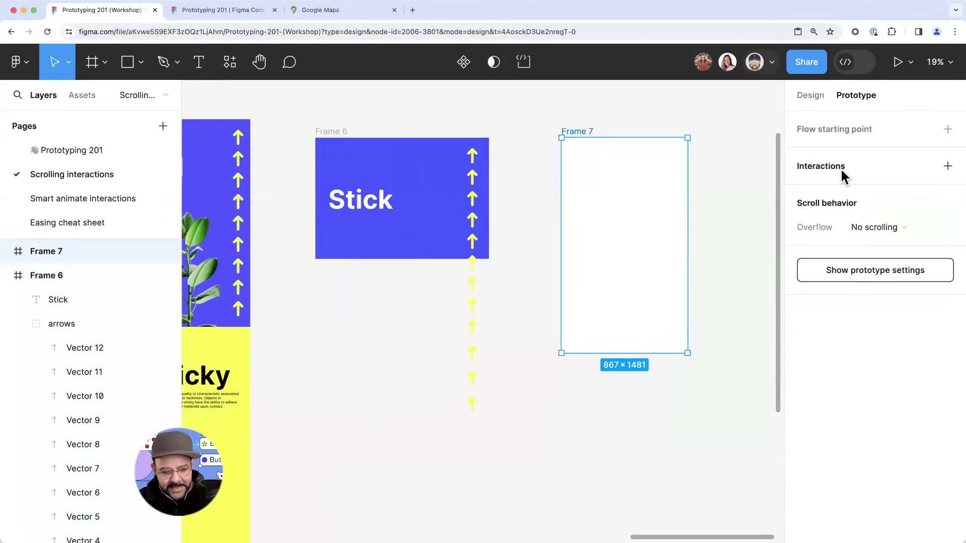
{"action": "left_click_drag", "start_coordinate": [607, 204], "coordinate": [609, 220]}
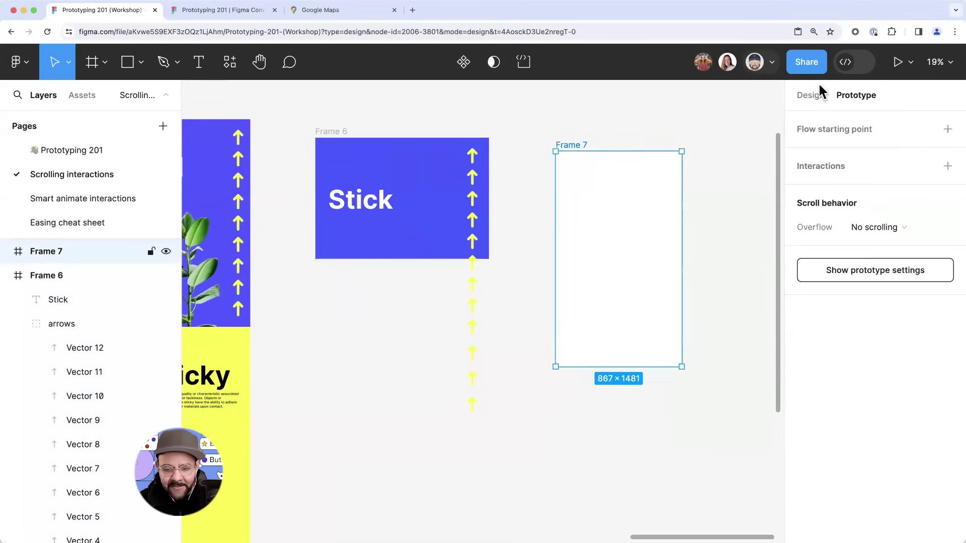
{"action": "left_click", "coordinate": [808, 99]}
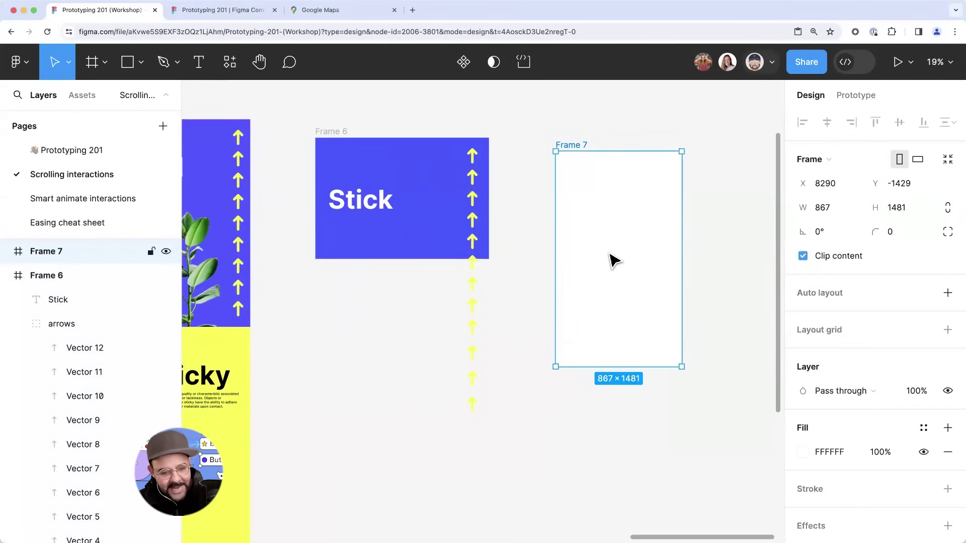
- Examine how the Nested, Sticky and Scrolling sections are stacked inside the original ipad frame
{"action": "scroll", "coordinate": [564, 285], "scroll_direction": "left", "scroll_amount": 5}
{"action": "left_click", "coordinate": [401, 261]}
{"action": "scroll", "coordinate": [383, 166], "scroll_direction": "down", "scroll_amount": 2}
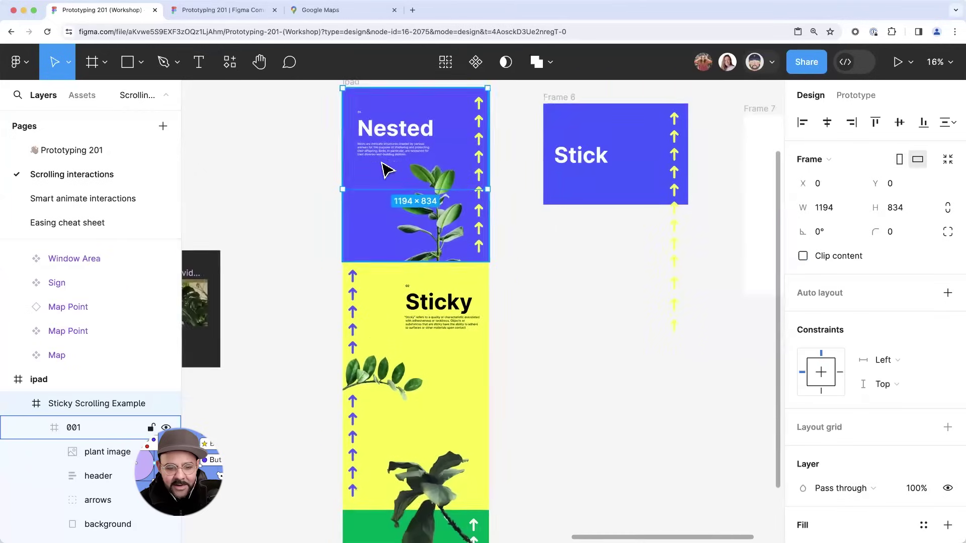
{"action": "left_click", "coordinate": [397, 324]}
{"action": "scroll", "coordinate": [406, 282], "scroll_direction": "down", "scroll_amount": 3}
{"action": "left_click", "coordinate": [403, 383]}
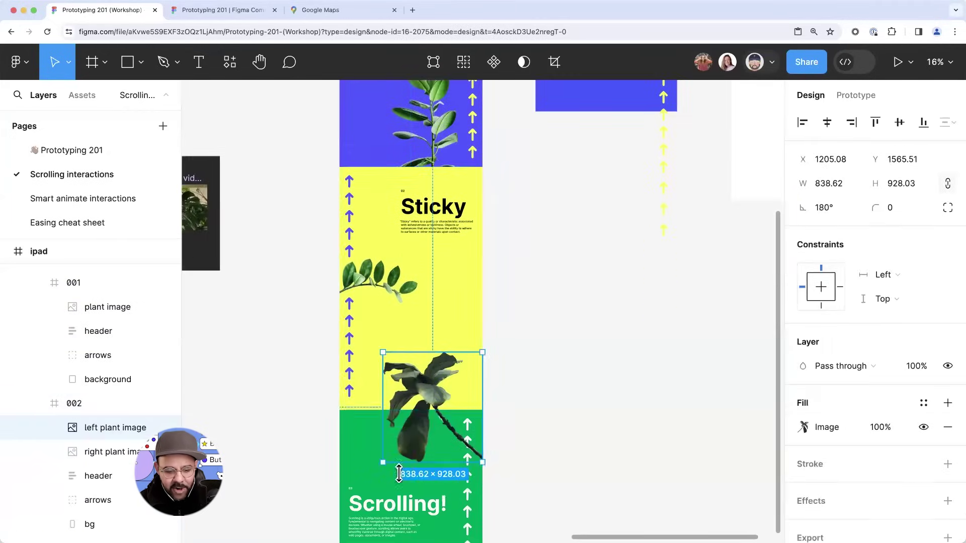
{"action": "scroll", "coordinate": [384, 376], "scroll_direction": "down", "scroll_amount": 2}
{"action": "scroll", "coordinate": [385, 377], "scroll_direction": "down", "scroll_amount": 1}
{"action": "scroll", "coordinate": [380, 387], "scroll_direction": "up", "scroll_amount": 5}
{"action": "scroll", "coordinate": [380, 388], "scroll_direction": "right", "scroll_amount": 2}
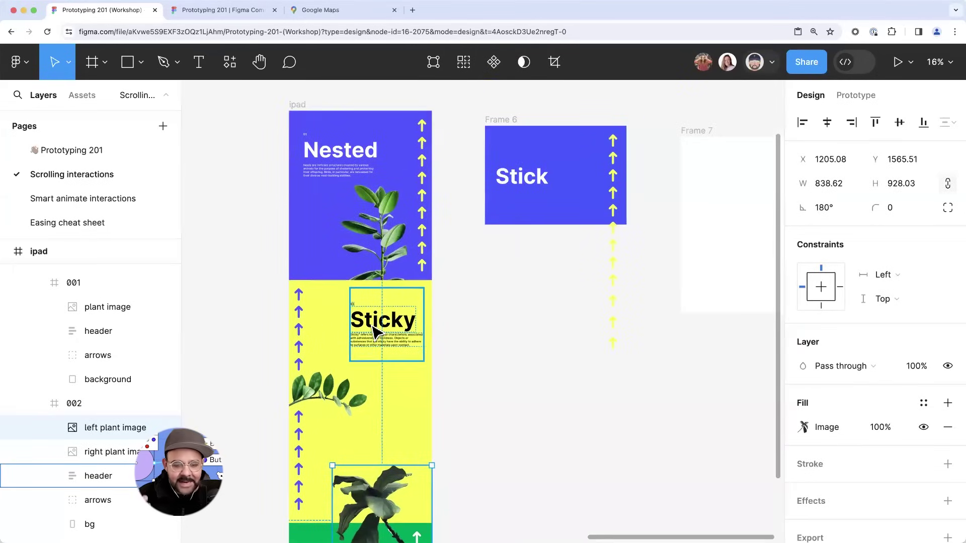
{"action": "scroll", "coordinate": [546, 168], "scroll_direction": "right", "scroll_amount": 3}
{"action": "scroll", "coordinate": [545, 168], "scroll_direction": "up", "scroll_amount": 1}
- Replace the empty white frame with a portrait rectangle of about 1057 × 1839
{"action": "left_click", "coordinate": [649, 194]}
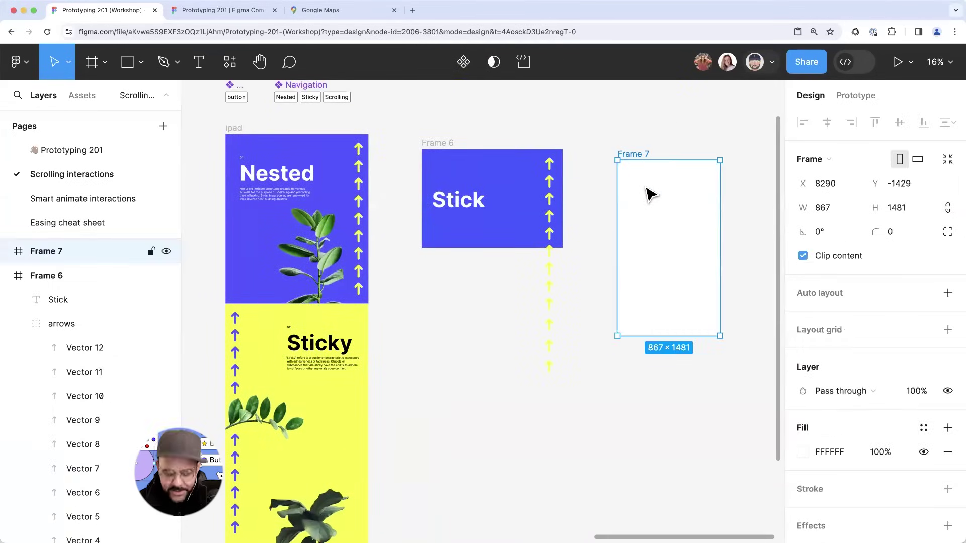
{"action": "key", "text": "Delete"}
{"action": "key", "text": "r"}
{"action": "left_click_drag", "start_coordinate": [591, 205], "coordinate": [717, 423]}
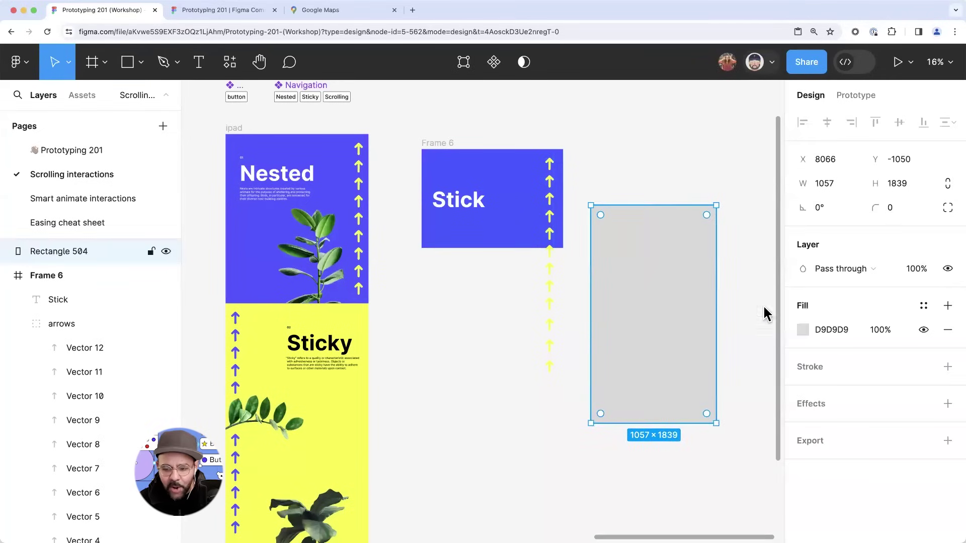
- Fill the rectangle with red FC2A2A and place a copy of the "Stick" text near its top
{"action": "left_click", "coordinate": [803, 330]}
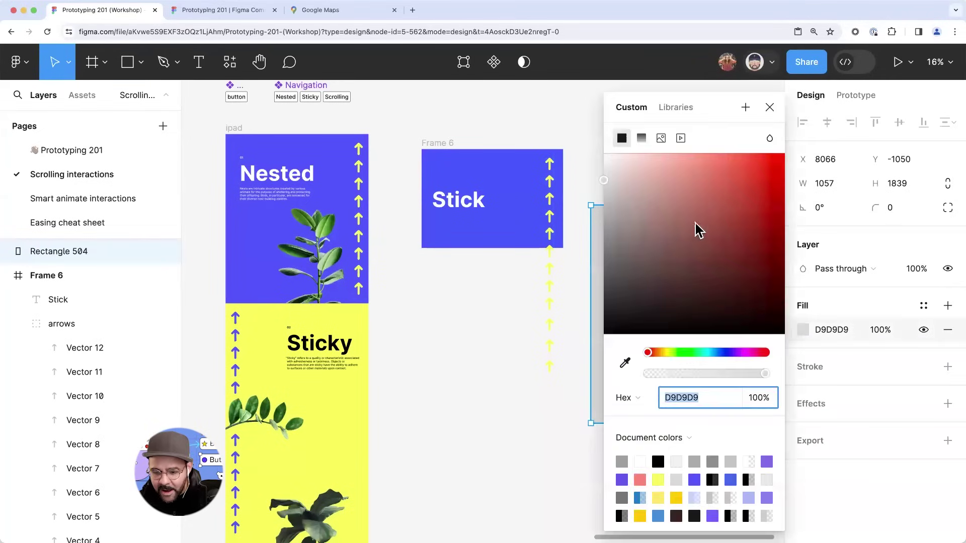
{"action": "left_click", "coordinate": [751, 160]}
{"action": "left_click", "coordinate": [596, 131]}
{"action": "left_click_drag", "start_coordinate": [473, 205], "coordinate": [644, 254]}
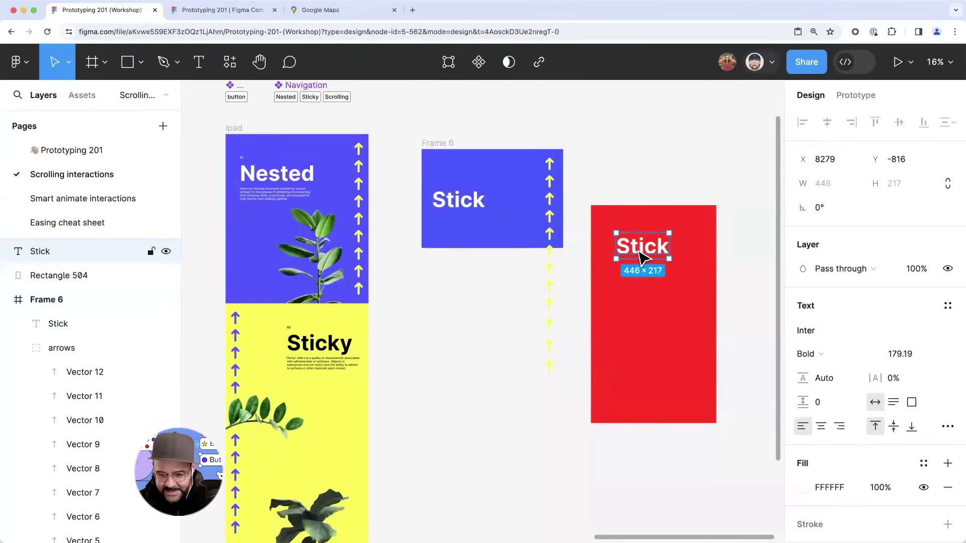
- Wrap the red rectangle in its own frame and name that frame "area 2"
{"action": "left_click", "coordinate": [637, 286]}
{"action": "right_click", "coordinate": [633, 287]}
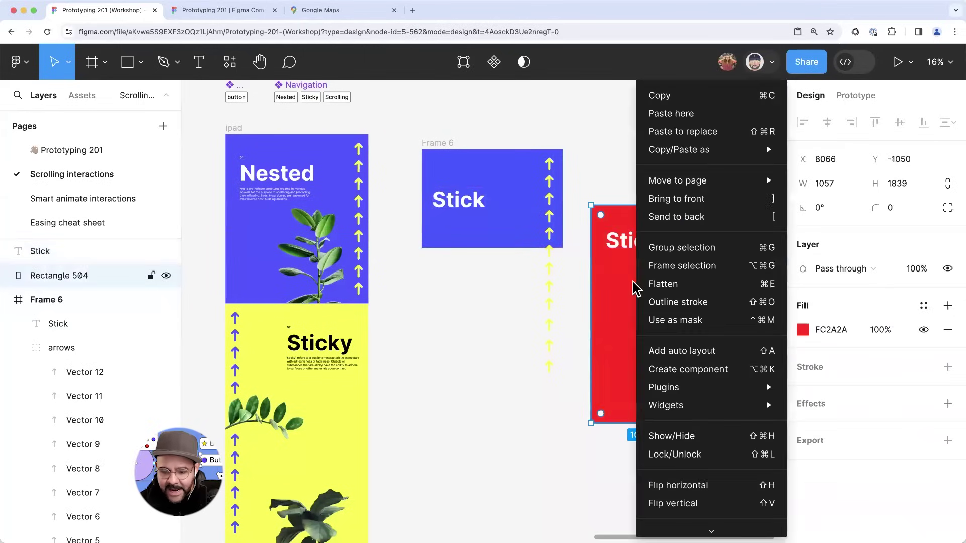
{"action": "left_click", "coordinate": [657, 266]}
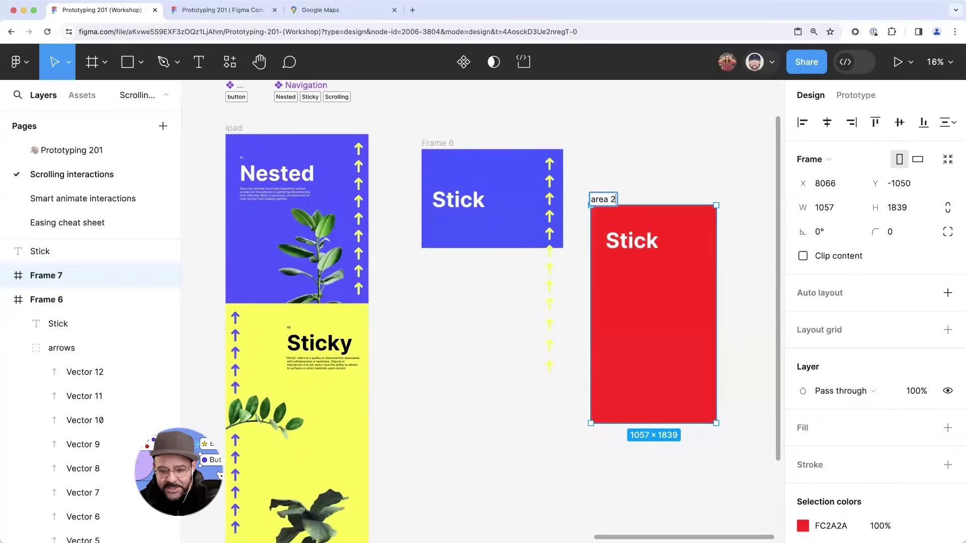
{"action": "left_click", "coordinate": [626, 179]}
{"action": "scroll", "coordinate": [626, 184], "scroll_direction": "right", "scroll_amount": 1}
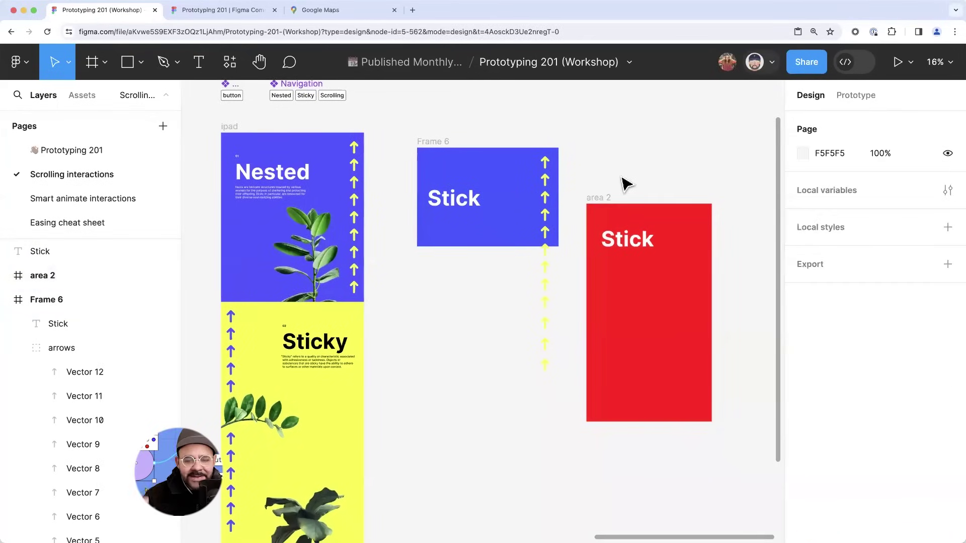
- Rename the blue frame as "ipad" and move its "Stick" text out onto the empty canvas above area 2
{"action": "double_click", "coordinate": [446, 139]}
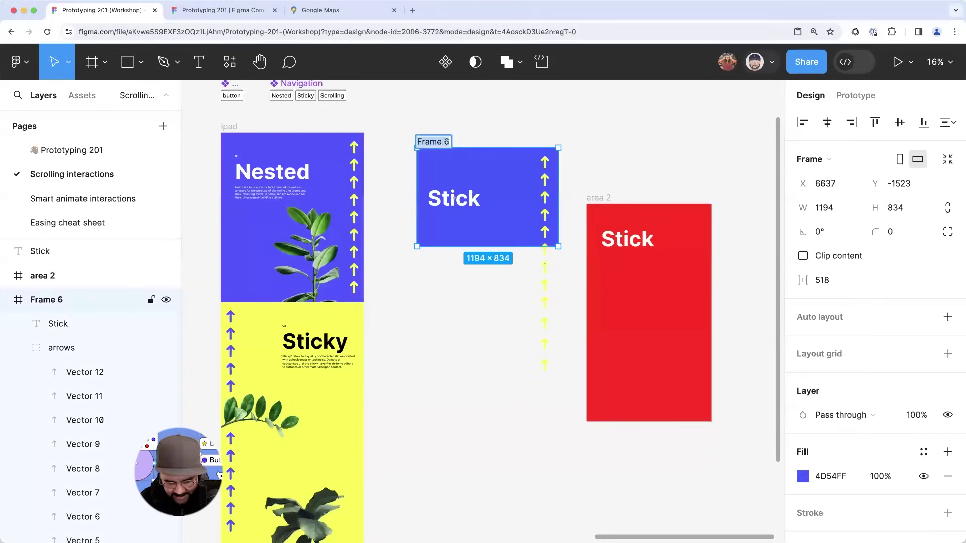
{"action": "left_click", "coordinate": [458, 174]}
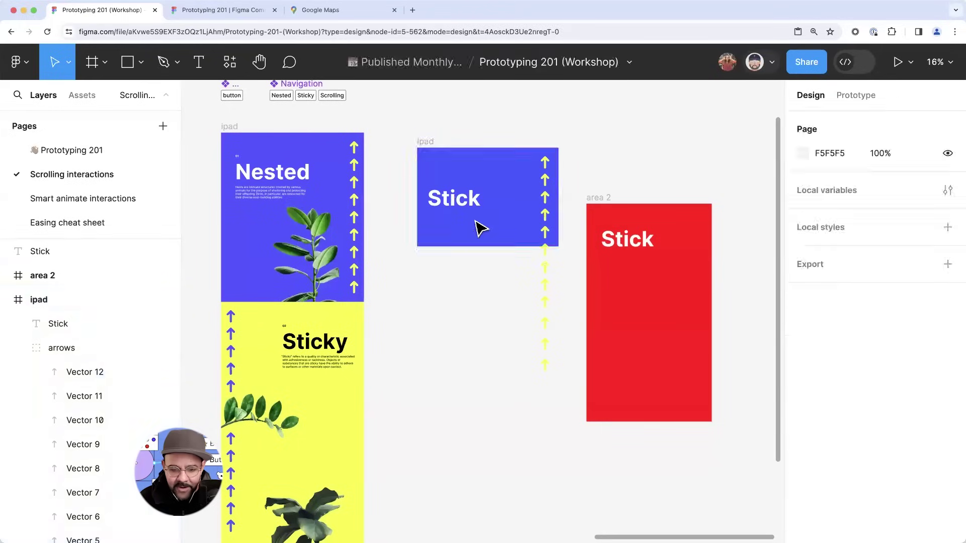
{"action": "left_click", "coordinate": [477, 207]}
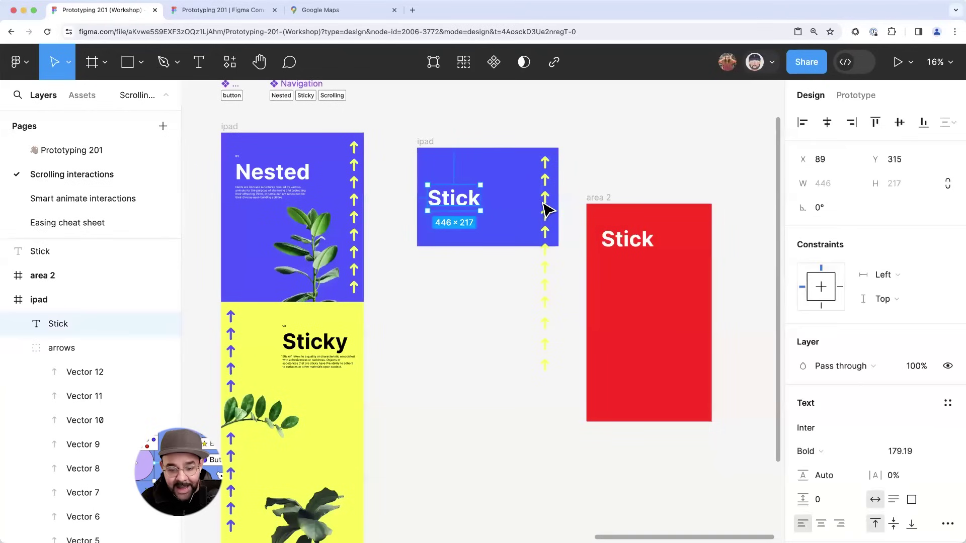
{"action": "left_click_drag", "start_coordinate": [471, 203], "coordinate": [649, 154]}
- Transfer the arrows group from the blue frame into area 2 and position it just inside the right edge
{"action": "left_click", "coordinate": [544, 184]}
{"action": "key", "text": "ctrl+x"}
{"action": "left_click", "coordinate": [610, 198]}
{"action": "key", "text": "ctrl+v"}
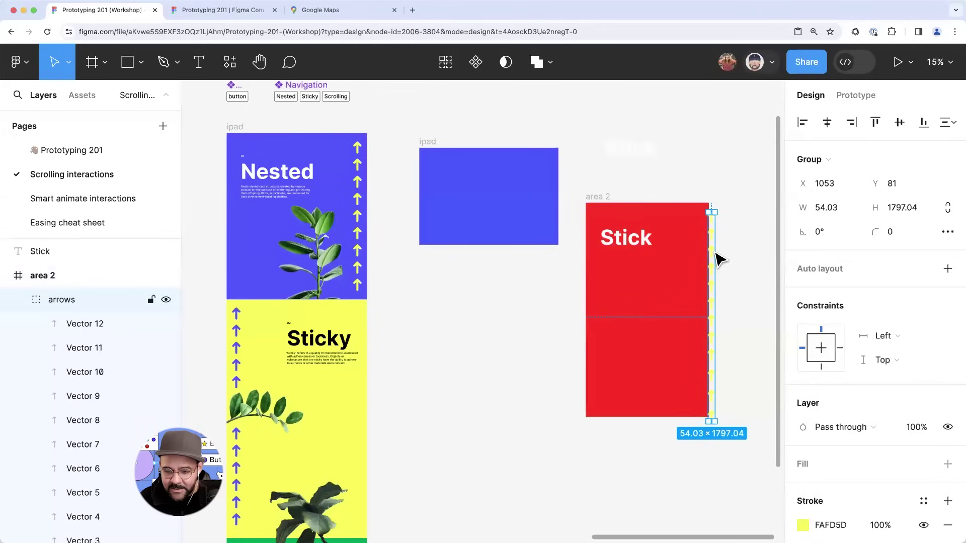
{"action": "left_click_drag", "start_coordinate": [720, 259], "coordinate": [696, 255]}
{"action": "left_click", "coordinate": [599, 197]}
{"action": "mouse_move", "coordinate": [598, 197]}
{"action": "left_mouse_down"}
{"action": "mouse_move", "coordinate": [632, 197]}
{"action": "mouse_move", "coordinate": [625, 207]}
{"action": "mouse_move", "coordinate": [604, 203]}
{"action": "left_mouse_up"}
- Cut the loose "Stick" text lying over the red frame and paste it inside area 2
{"action": "left_click", "coordinate": [626, 237]}
{"action": "key", "text": "Delete"}
{"action": "left_click", "coordinate": [605, 199]}
{"action": "key", "text": "super+v"}
{"action": "left_click", "coordinate": [635, 187]}
- Shift area 2 slightly on the canvas and lower its "Stick" text to X 124, Y 501
{"action": "mouse_move", "coordinate": [610, 202]}
{"action": "left_mouse_down"}
{"action": "mouse_move", "coordinate": [622, 210]}
{"action": "mouse_move", "coordinate": [624, 201]}
{"action": "left_mouse_up"}
{"action": "left_click", "coordinate": [641, 242]}
{"action": "left_click_drag", "start_coordinate": [640, 241], "coordinate": [647, 280]}
{"action": "left_click", "coordinate": [639, 209]}
{"action": "mouse_move", "coordinate": [625, 201]}
{"action": "left_mouse_down"}
{"action": "mouse_move", "coordinate": [623, 215]}
{"action": "mouse_move", "coordinate": [626, 205]}
{"action": "left_mouse_up"}
{"action": "left_click", "coordinate": [652, 272]}
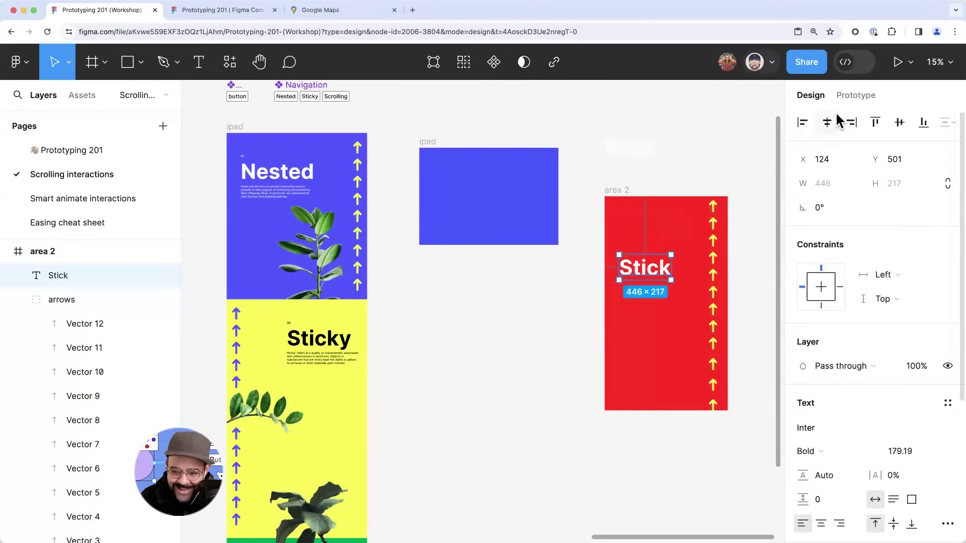
- Move area 2 into the blue ipad frame and place it so it starts near the frame's bottom edge
{"action": "left_click", "coordinate": [855, 96]}
{"action": "left_click", "coordinate": [717, 174]}
{"action": "left_click", "coordinate": [625, 189]}
{"action": "key", "text": "Delete"}
{"action": "key", "text": "super+v"}
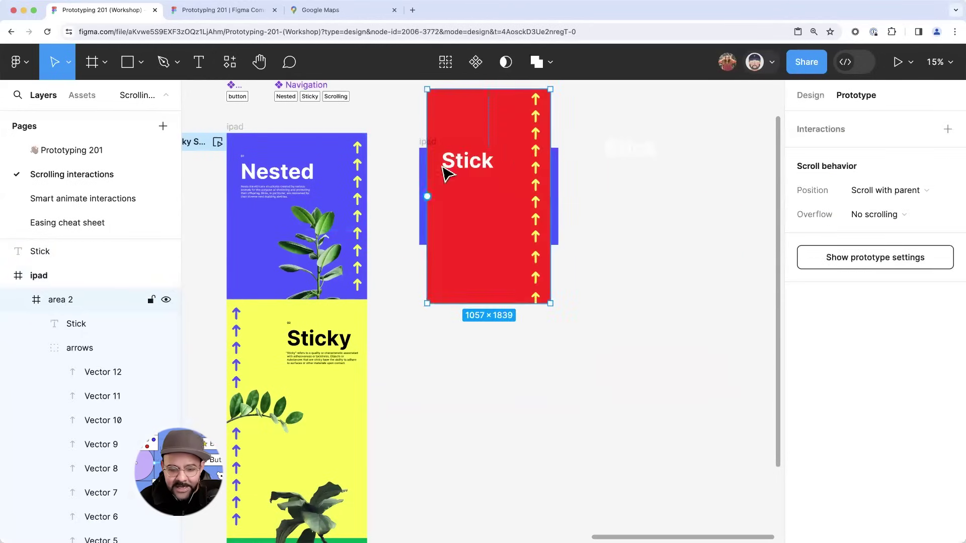
{"action": "left_click_drag", "start_coordinate": [493, 123], "coordinate": [491, 270]}
{"action": "left_click", "coordinate": [657, 286]}
{"action": "left_click", "coordinate": [429, 141]}
{"action": "left_click_drag", "start_coordinate": [430, 141], "coordinate": [448, 148]}
{"action": "key", "text": "ctrl+z"}
{"action": "key", "text": "Escape"}
- Duplicate area 2 within the ipad frame and place the copy directly below it with a small gap
{"action": "left_click", "coordinate": [502, 281]}
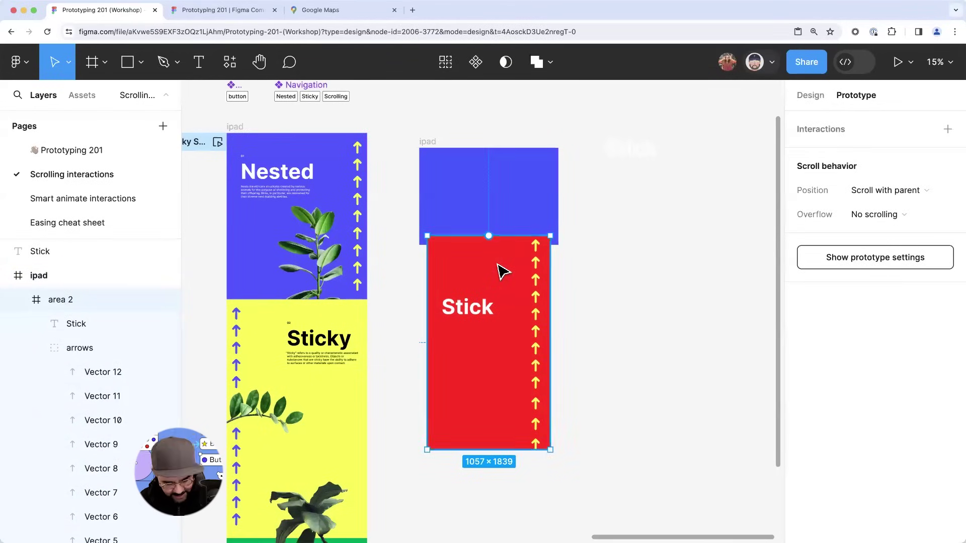
{"action": "key", "text": "ctrl+d"}
{"action": "scroll", "coordinate": [492, 227], "scroll_direction": "down", "scroll_amount": 2}
{"action": "left_click_drag", "start_coordinate": [485, 227], "coordinate": [497, 440]}
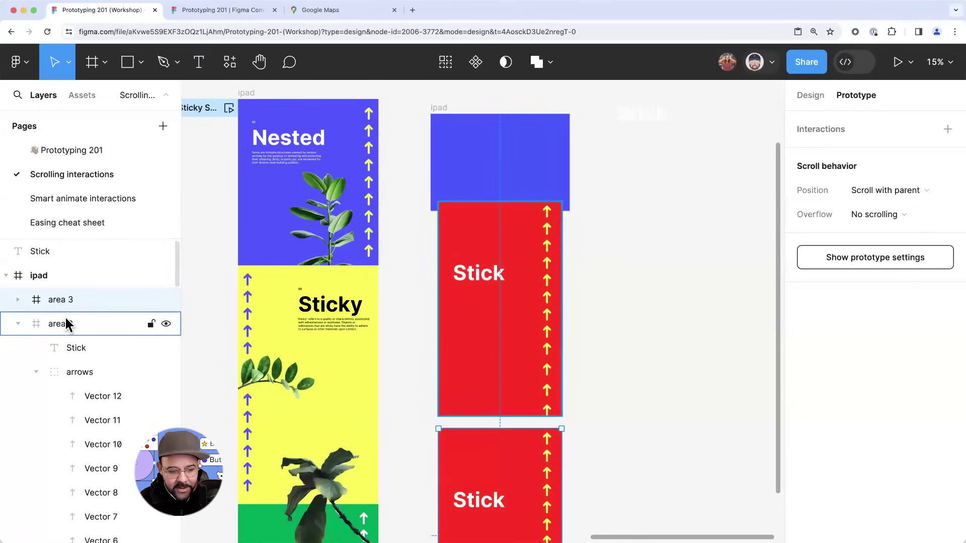
{"action": "scroll", "coordinate": [467, 459], "scroll_direction": "down", "scroll_amount": 3}
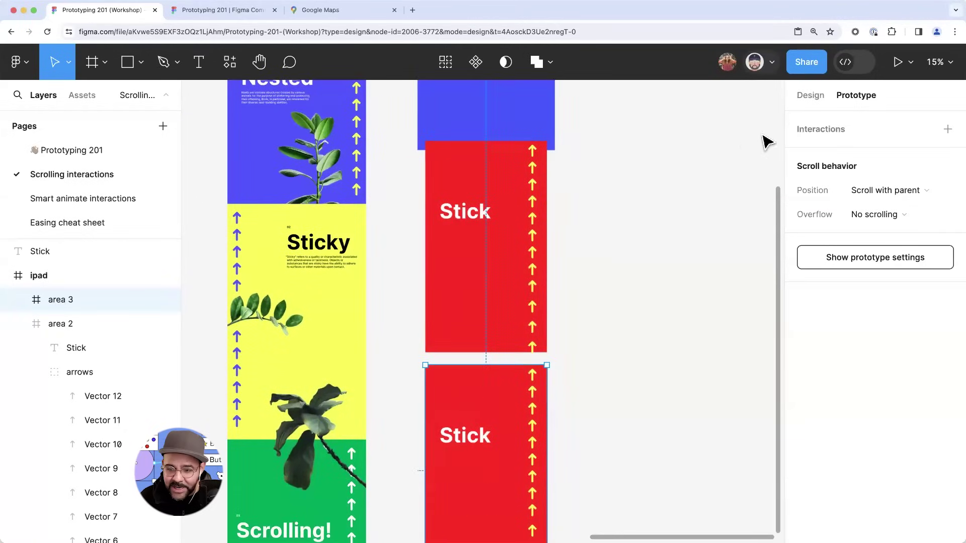
- Recolor the duplicated area's red background to dark blue 2B0CED
{"action": "left_click", "coordinate": [809, 96]}
{"action": "scroll", "coordinate": [806, 372], "scroll_direction": "down", "scroll_amount": 8}
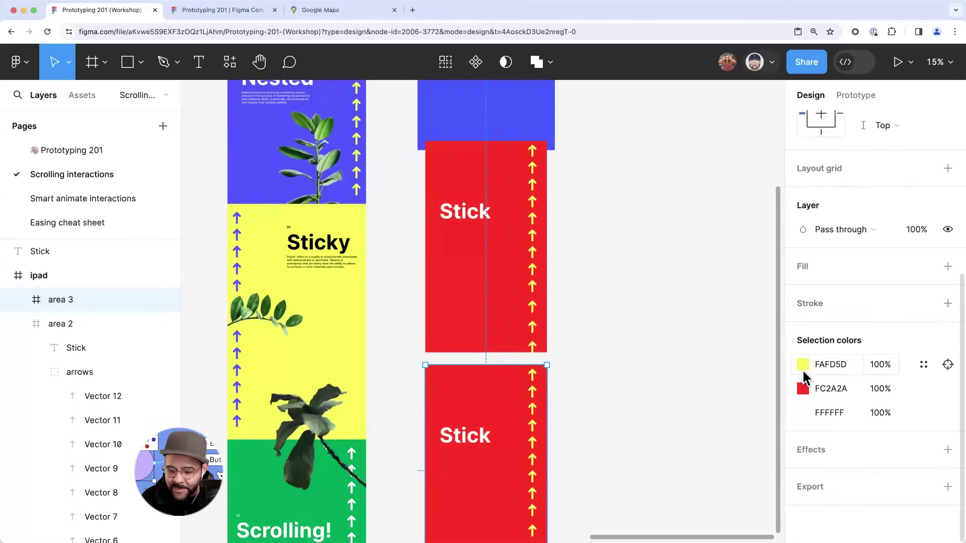
{"action": "left_click", "coordinate": [801, 389]}
{"action": "left_click", "coordinate": [687, 352]}
{"action": "left_click", "coordinate": [712, 274]}
{"action": "left_click_drag", "start_coordinate": [747, 177], "coordinate": [775, 166]}
{"action": "left_click_drag", "start_coordinate": [703, 353], "coordinate": [728, 352]}
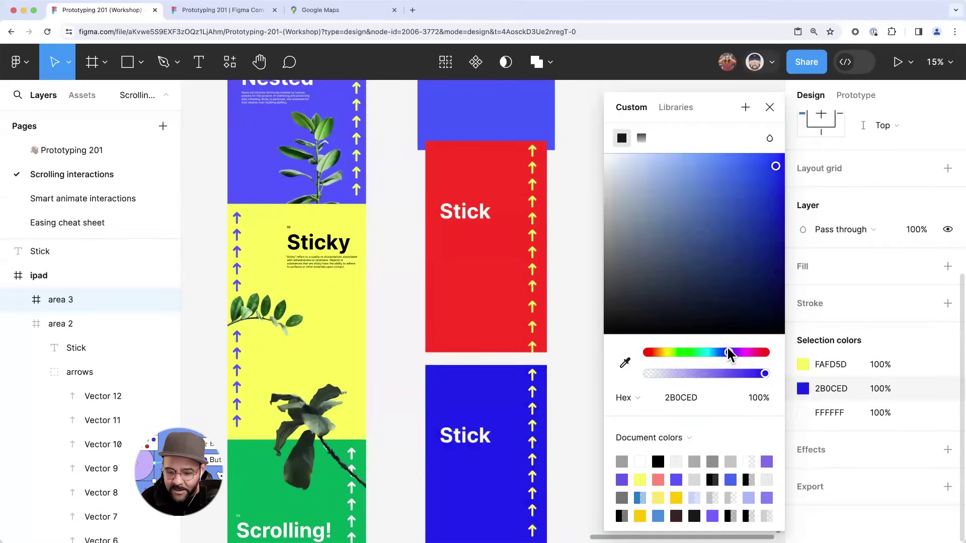
{"action": "left_click", "coordinate": [565, 319]}
- Toggle Clip content on and off for the blue ipad frame to compare its clipped and overflowing contents
{"action": "scroll", "coordinate": [565, 319], "scroll_direction": "up", "scroll_amount": 2}
{"action": "left_click", "coordinate": [517, 323]}
{"action": "left_click", "coordinate": [452, 90]}
{"action": "scroll", "coordinate": [502, 129], "scroll_direction": "down", "scroll_amount": 2}
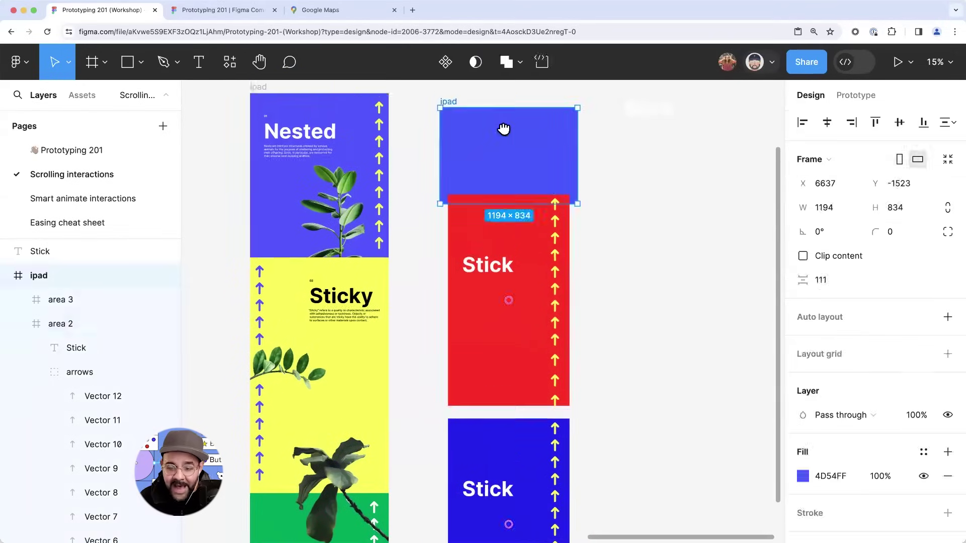
{"action": "left_click", "coordinate": [802, 256]}
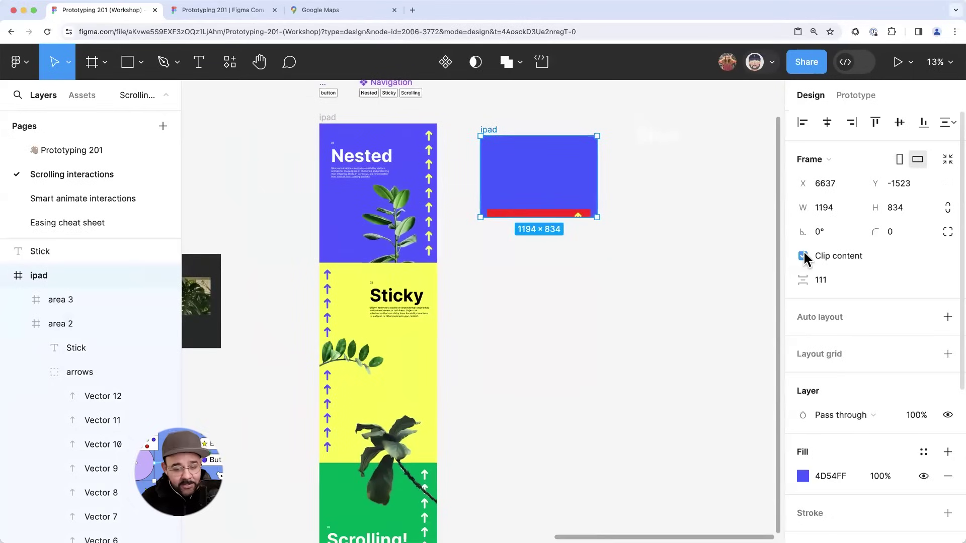
{"action": "left_click", "coordinate": [803, 256]}
{"action": "left_click", "coordinate": [803, 256]}
{"action": "left_click", "coordinate": [803, 256]}
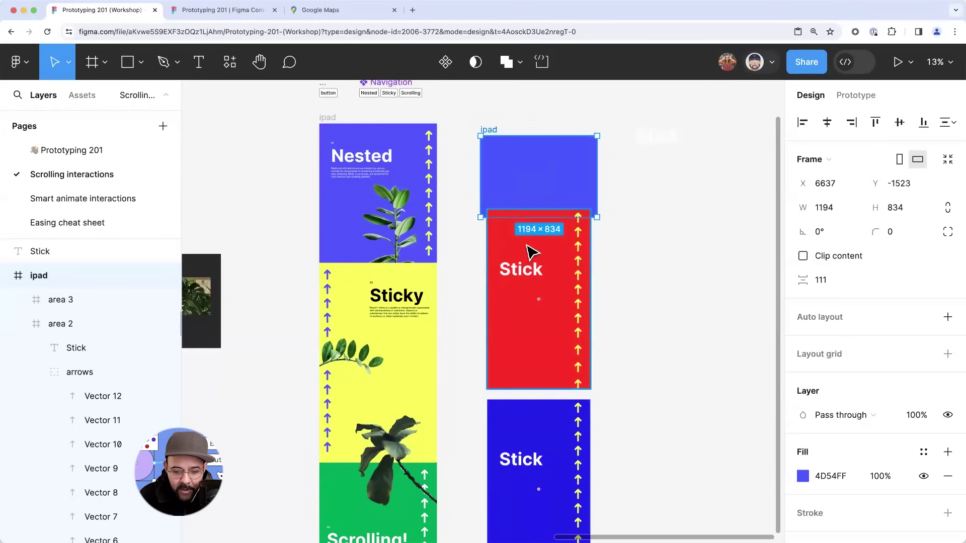
- Preview the blue ipad frame and scroll up and down through the red and blue areas to check their sticky Stick texts
{"action": "left_click", "coordinate": [519, 275]}
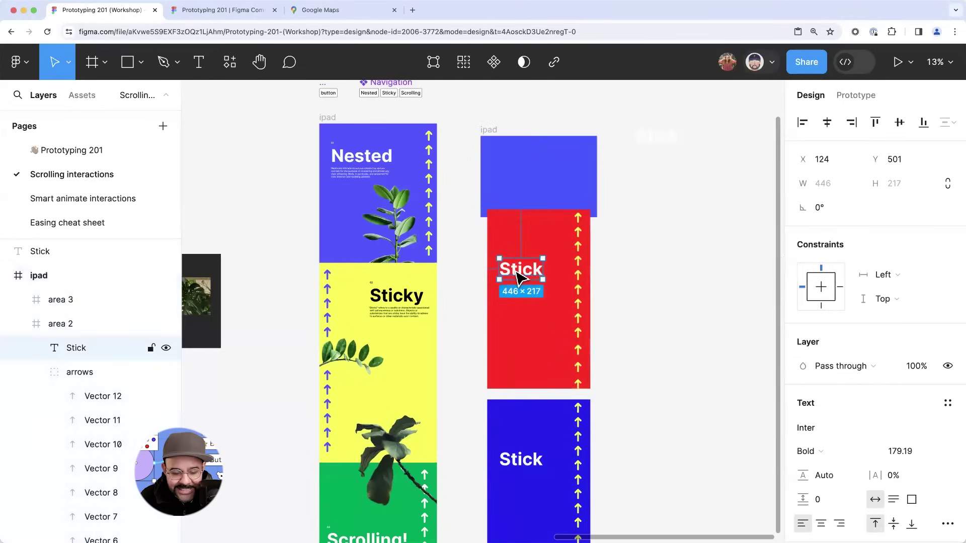
{"action": "left_click", "coordinate": [856, 95]}
{"action": "key", "text": "Escape"}
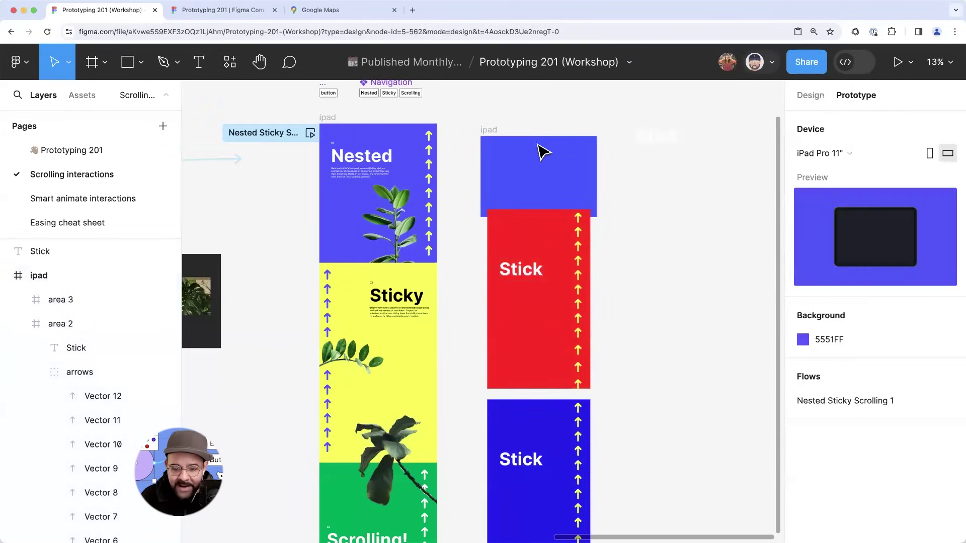
{"action": "left_click", "coordinate": [490, 132]}
{"action": "key", "text": "shift+space"}
{"action": "scroll", "coordinate": [421, 291], "scroll_direction": "down", "scroll_amount": 10}
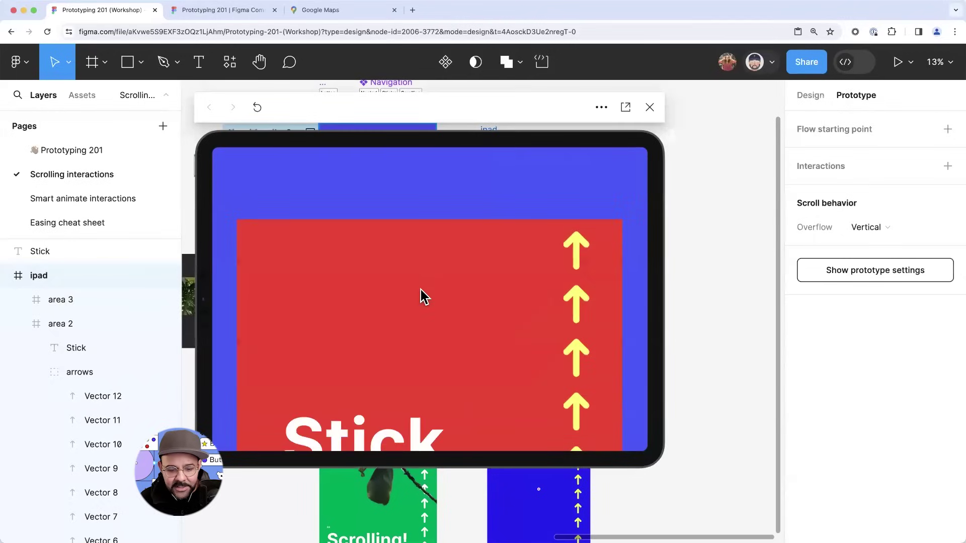
{"action": "scroll", "coordinate": [475, 301], "scroll_direction": "down", "scroll_amount": 10}
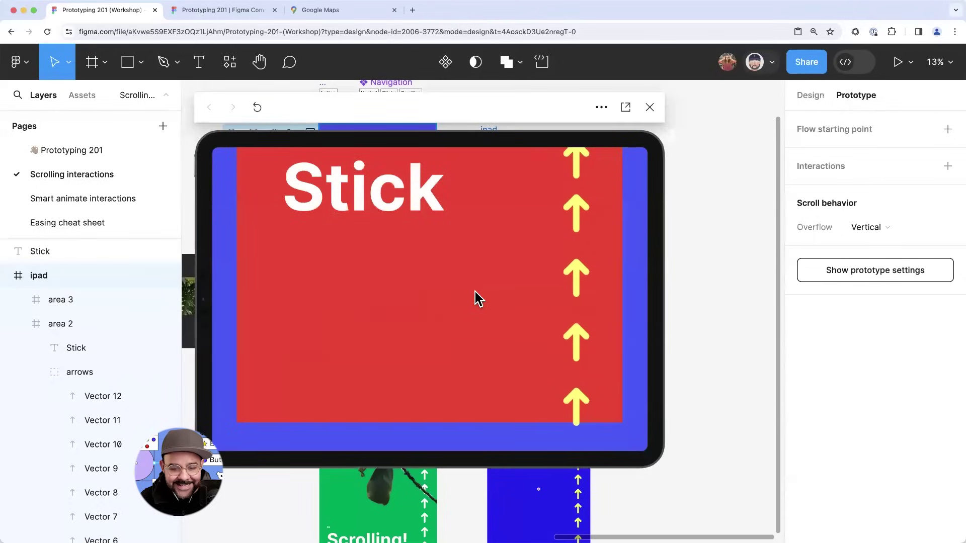
{"action": "scroll", "coordinate": [481, 311], "scroll_direction": "up", "scroll_amount": 10}
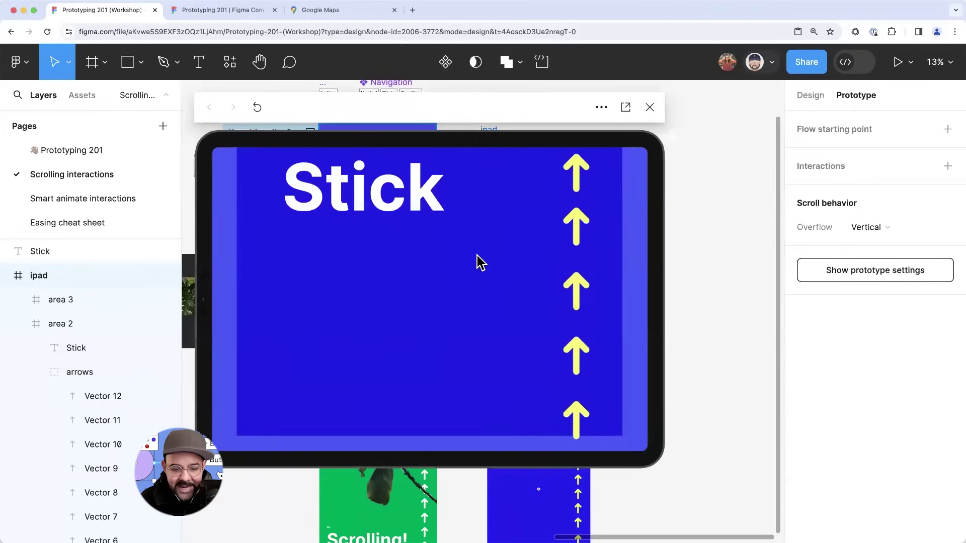
{"action": "scroll", "coordinate": [475, 414], "scroll_direction": "up", "scroll_amount": 5}
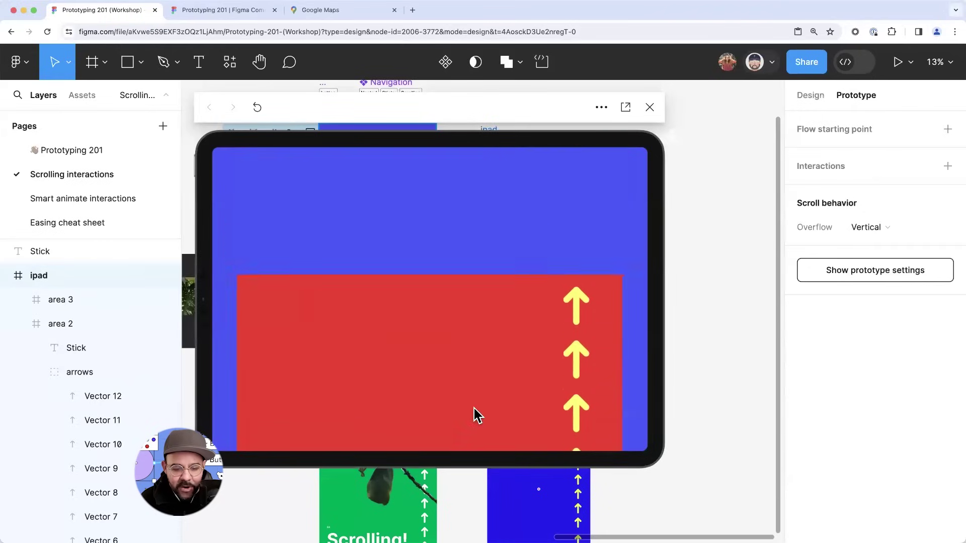
{"action": "scroll", "coordinate": [490, 337], "scroll_direction": "down", "scroll_amount": 6}
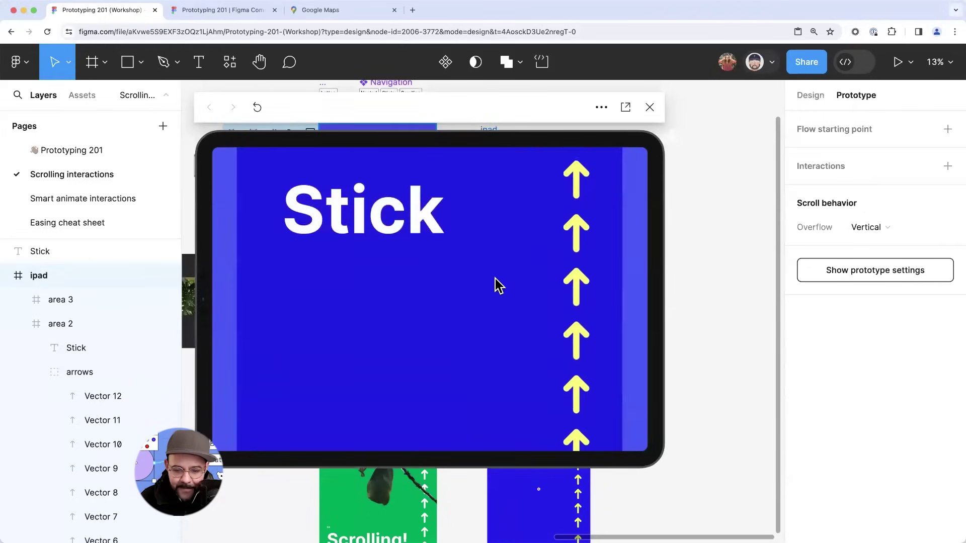
{"action": "left_click", "coordinate": [649, 108]}
{"action": "key", "text": "Escape"}
- Set the scroll position of the Stick texts in both the red and blue areas to Scroll with parent
{"action": "scroll", "coordinate": [659, 278], "scroll_direction": "down", "scroll_amount": 2}
{"action": "scroll", "coordinate": [624, 284], "scroll_direction": "down", "scroll_amount": 1}
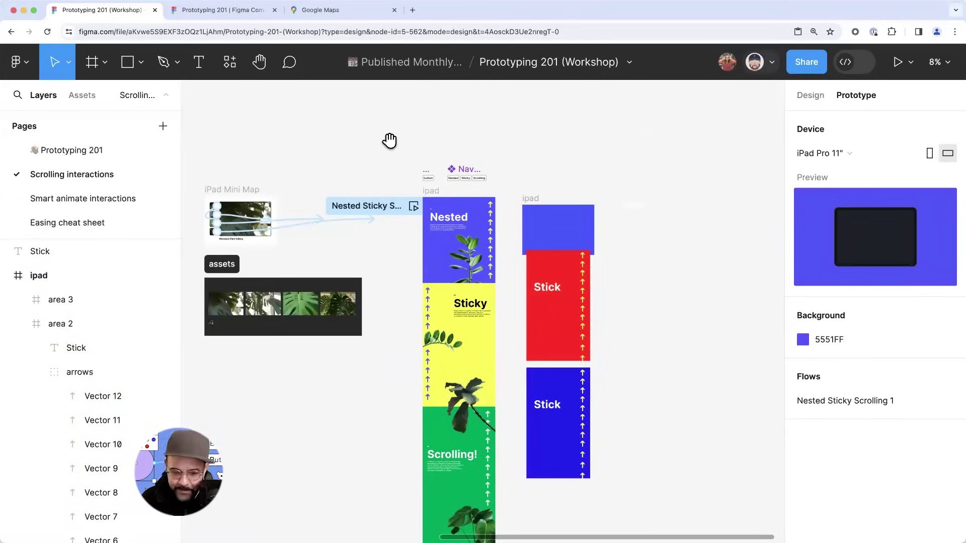
{"action": "scroll", "coordinate": [191, 221], "scroll_direction": "left", "scroll_amount": 2}
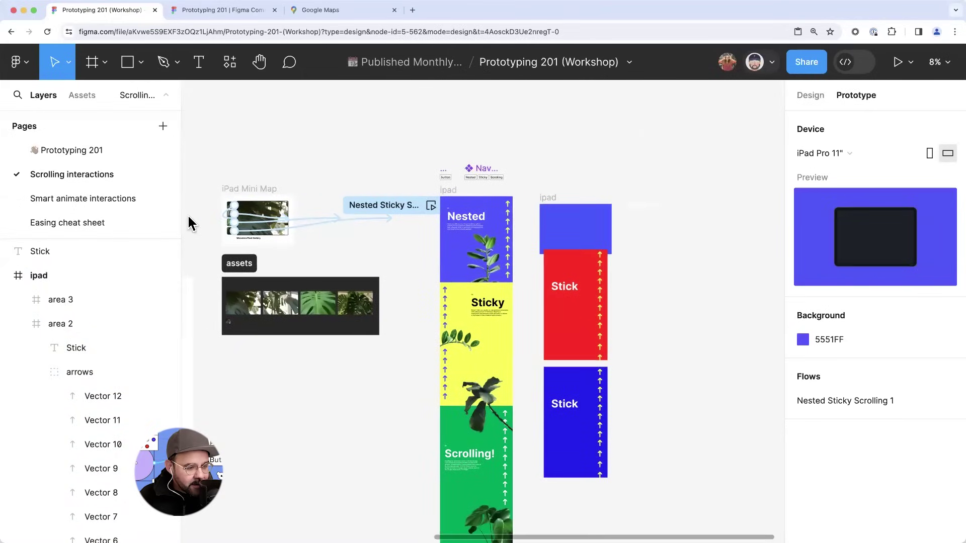
{"action": "scroll", "coordinate": [302, 302], "scroll_direction": "right", "scroll_amount": 3}
{"action": "left_click", "coordinate": [505, 290]}
{"action": "left_click", "coordinate": [505, 408], "text": "shift"}
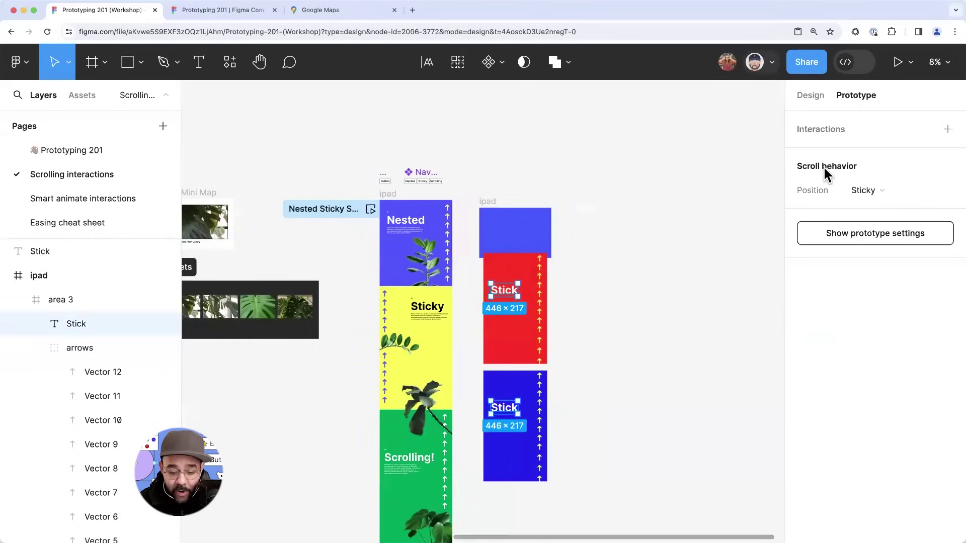
{"action": "left_click", "coordinate": [816, 98]}
{"action": "left_click", "coordinate": [853, 95]}
{"action": "left_click", "coordinate": [876, 191]}
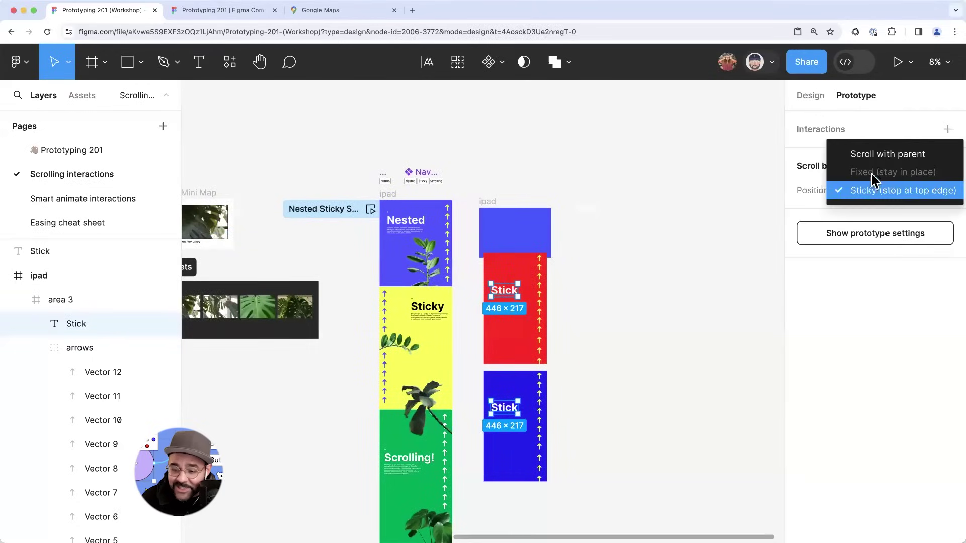
{"action": "key", "text": "Escape"}
- Preview the blue ipad frame and scroll down to check how the Stick texts behave when scrolling with their parent
{"action": "left_click", "coordinate": [492, 209]}
{"action": "key", "text": "shift+space"}
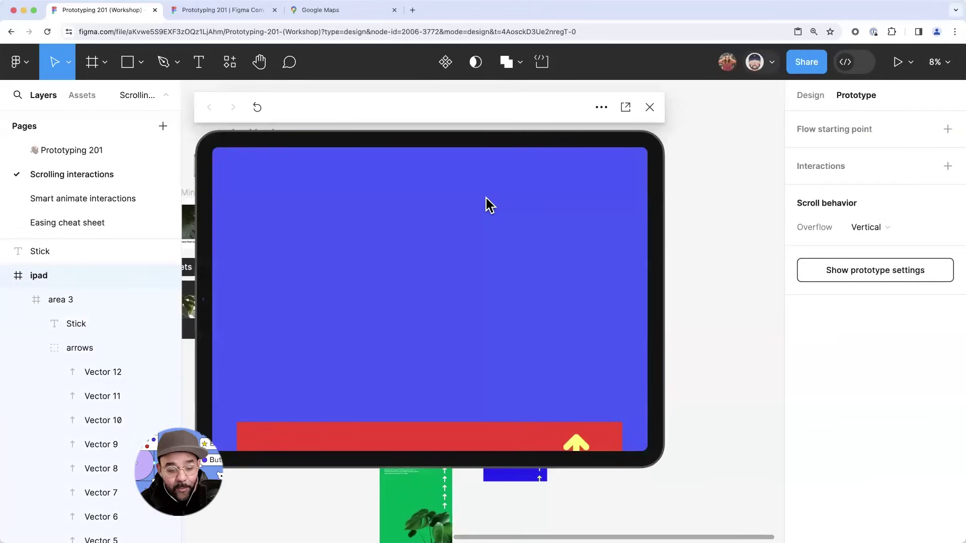
{"action": "scroll", "coordinate": [523, 361], "scroll_direction": "down", "scroll_amount": 10}
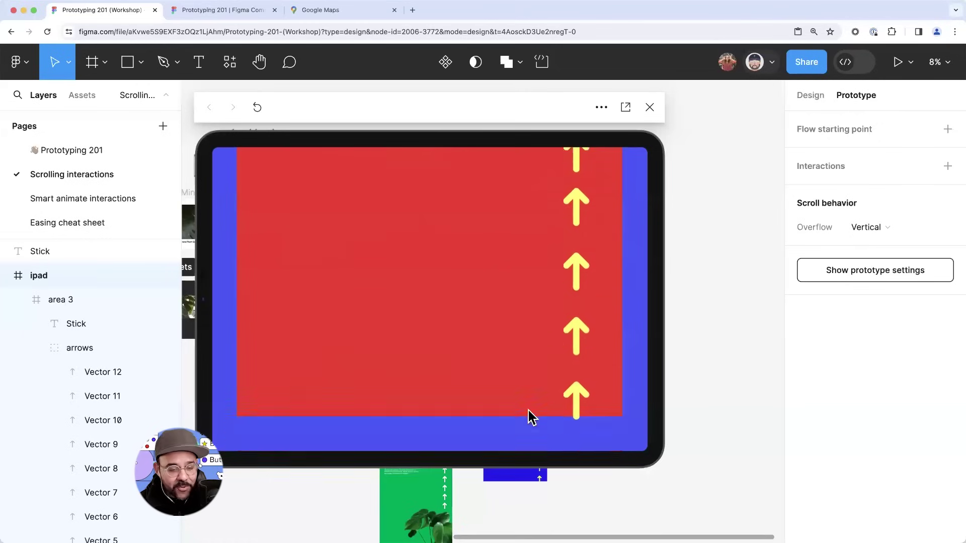
{"action": "left_click", "coordinate": [649, 107]}
- Set the scroll position of both Stick texts to Sticky (stop at top edge)
{"action": "left_click", "coordinate": [696, 270]}
{"action": "left_click", "coordinate": [531, 300]}
{"action": "left_click", "coordinate": [509, 408], "text": "shift"}
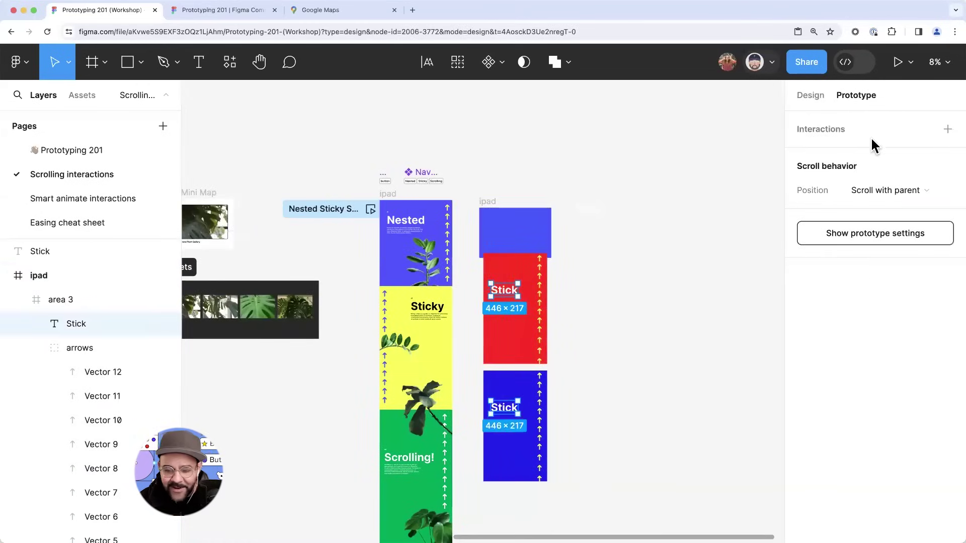
{"action": "left_click", "coordinate": [891, 191]}
{"action": "left_click", "coordinate": [888, 231]}
- Preview the Nested Sticky Scrolling 1 flow and scroll through its Nested, Sticky and Scrolling! sections
{"action": "left_click", "coordinate": [486, 221]}
{"action": "left_click", "coordinate": [386, 198]}
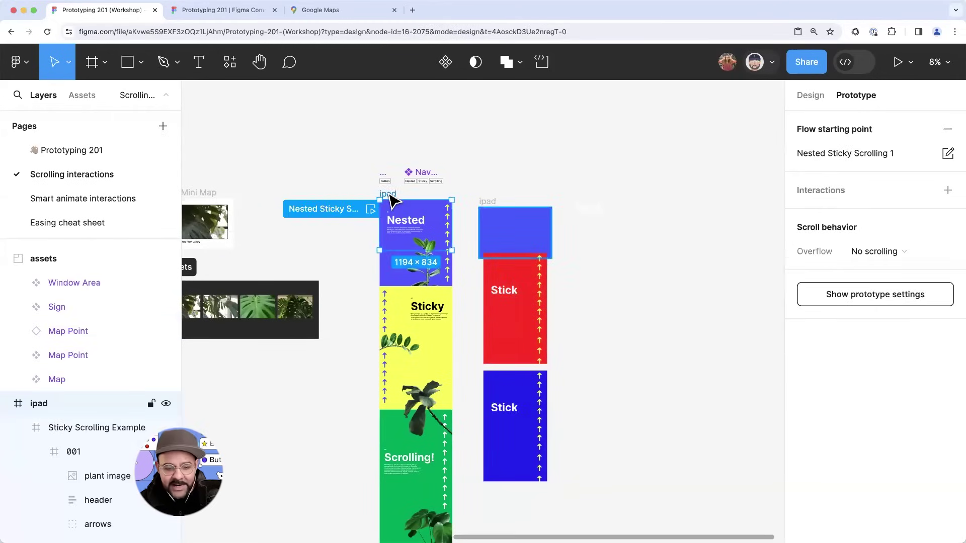
{"action": "key", "text": "shift+space"}
{"action": "scroll", "coordinate": [493, 229], "scroll_direction": "down", "scroll_amount": 4}
{"action": "scroll", "coordinate": [493, 228], "scroll_direction": "down", "scroll_amount": 10}
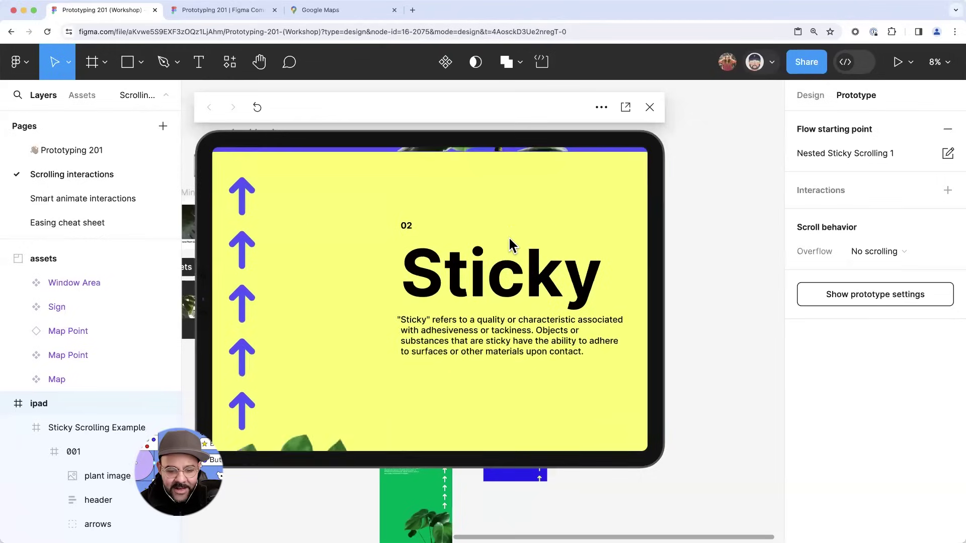
{"action": "scroll", "coordinate": [558, 276], "scroll_direction": "down", "scroll_amount": 3}
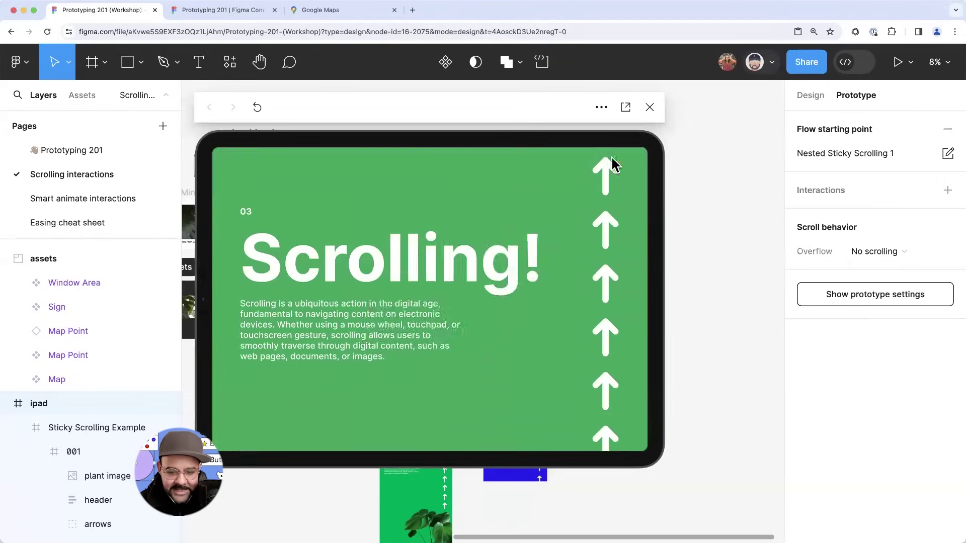
{"action": "left_click", "coordinate": [649, 107]}
- Preview the blue ipad frame and scroll through both areas and back to examine the restored sticky texts
{"action": "left_click", "coordinate": [497, 202]}
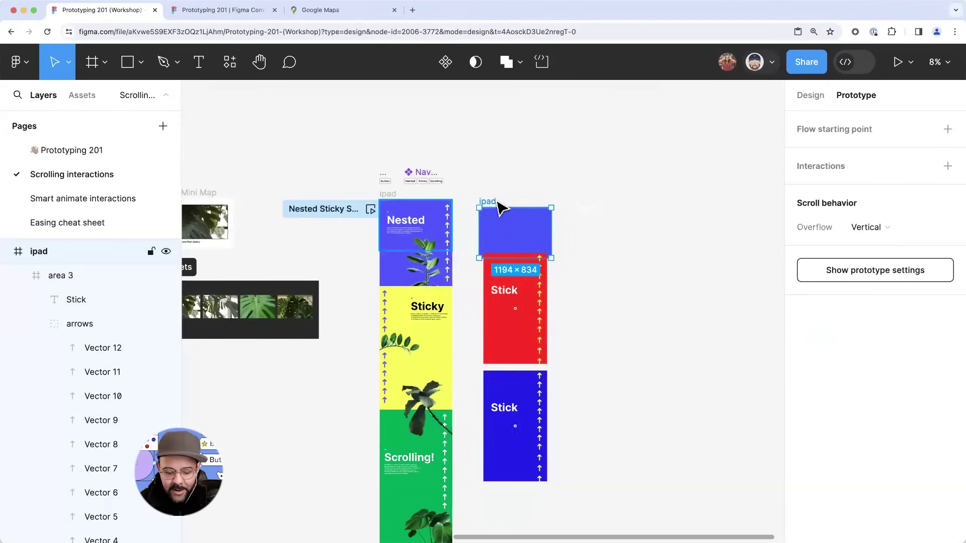
{"action": "key", "text": "shift+space"}
{"action": "scroll", "coordinate": [523, 286], "scroll_direction": "down", "scroll_amount": 10}
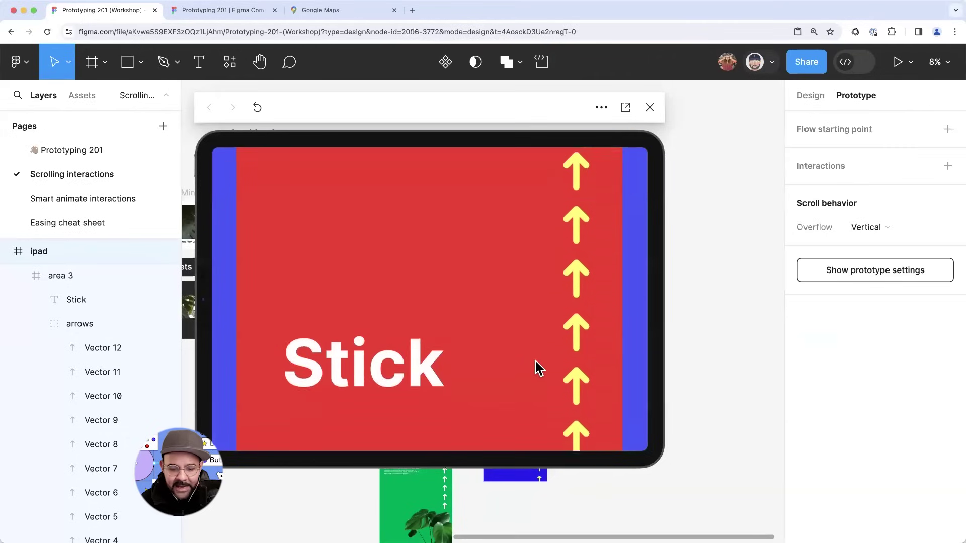
{"action": "scroll", "coordinate": [545, 342], "scroll_direction": "down", "scroll_amount": 10}
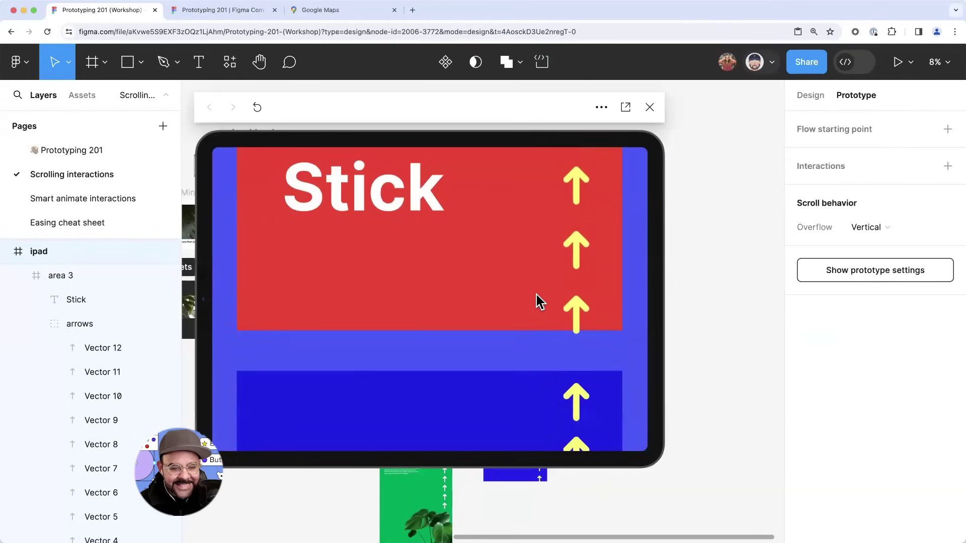
{"action": "scroll", "coordinate": [554, 255], "scroll_direction": "up", "scroll_amount": 10}
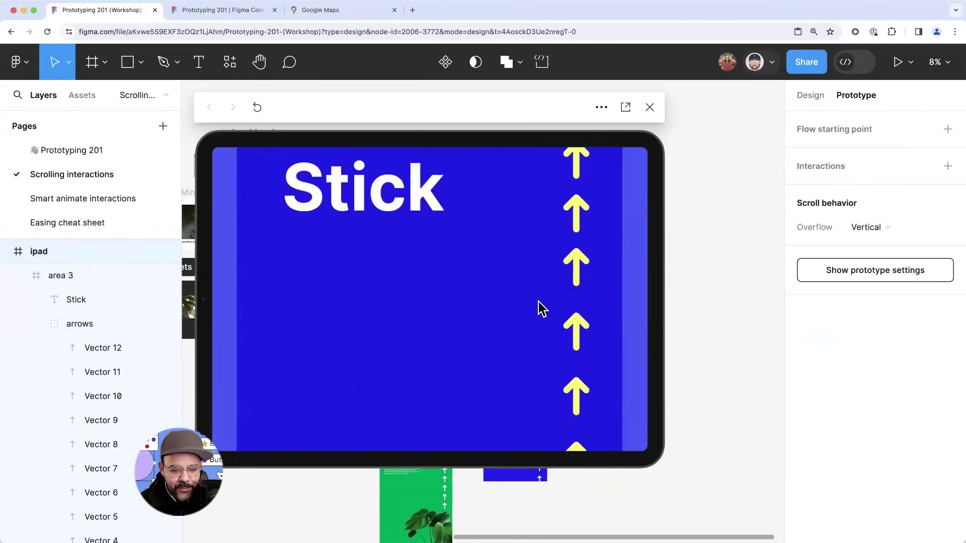
{"action": "scroll", "coordinate": [549, 404], "scroll_direction": "up", "scroll_amount": 10}
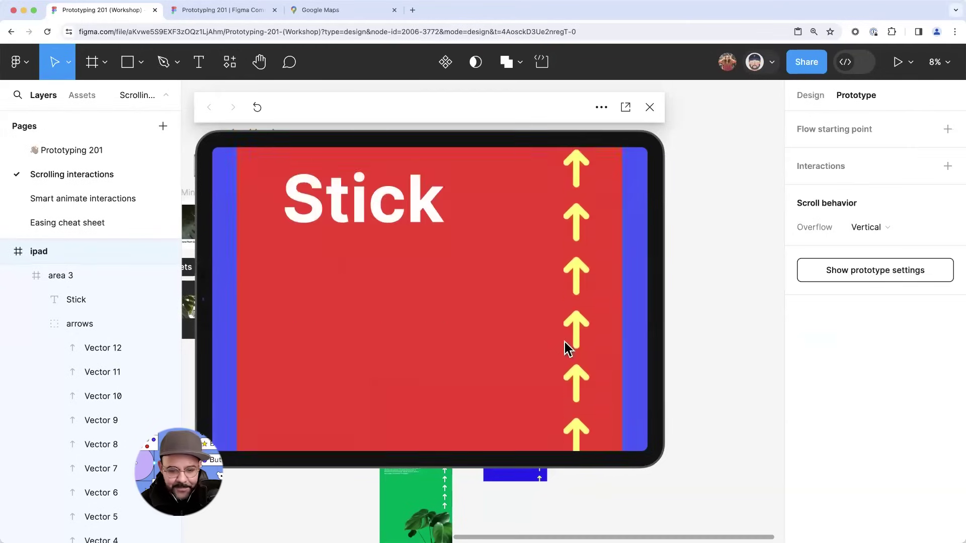
{"action": "key", "text": "Escape"}
- Open the Smart animate interactions page and look over its example flows
{"action": "left_click", "coordinate": [505, 339]}
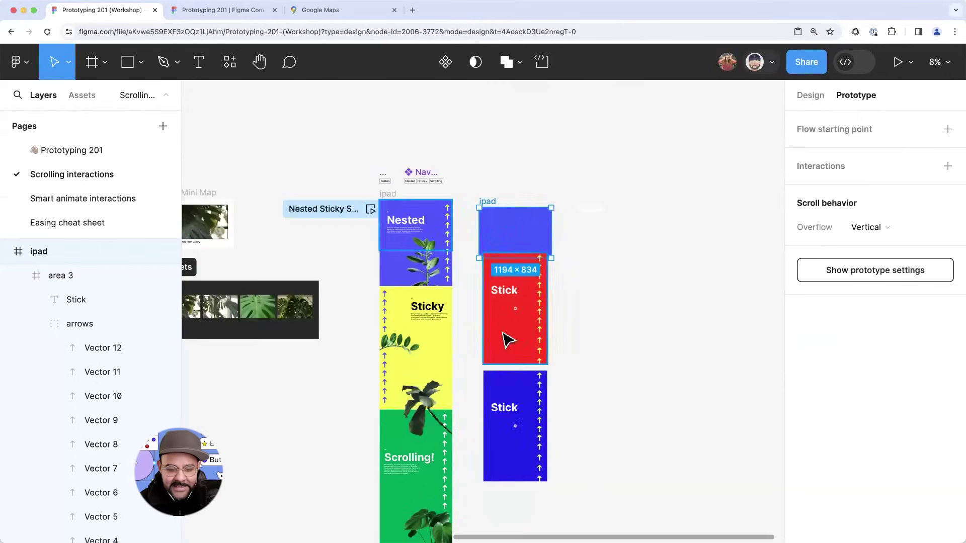
{"action": "left_click", "coordinate": [94, 197]}
{"action": "left_click", "coordinate": [323, 263]}
{"action": "scroll", "coordinate": [324, 262], "scroll_direction": "down", "scroll_amount": 3}
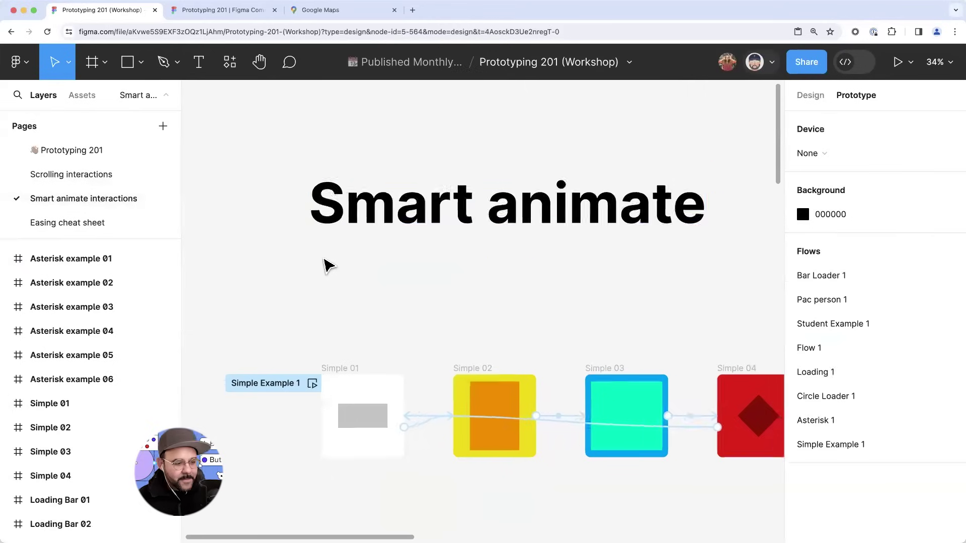
{"action": "scroll", "coordinate": [352, 271], "scroll_direction": "right", "scroll_amount": 2}
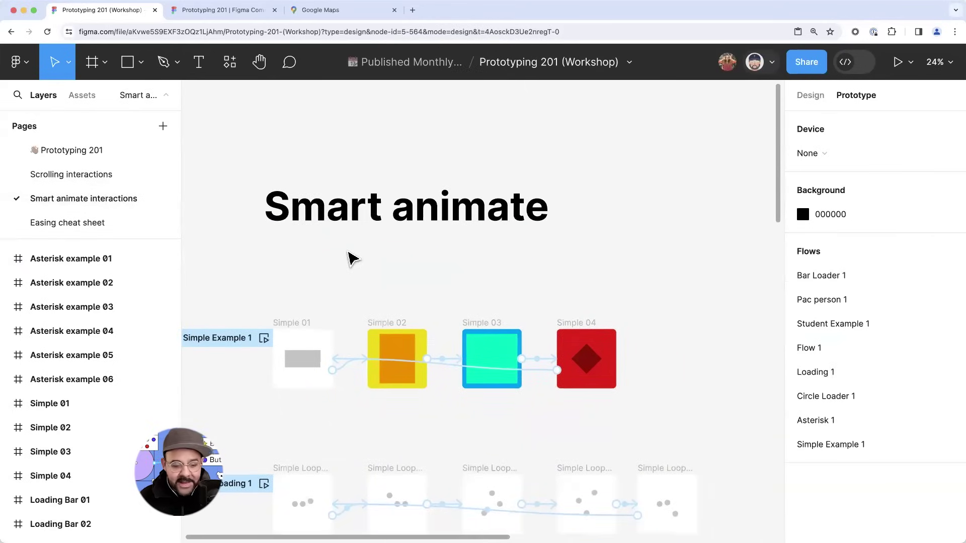
{"action": "scroll", "coordinate": [424, 214], "scroll_direction": "down", "scroll_amount": 1}
{"action": "scroll", "coordinate": [425, 214], "scroll_direction": "left", "scroll_amount": 1}
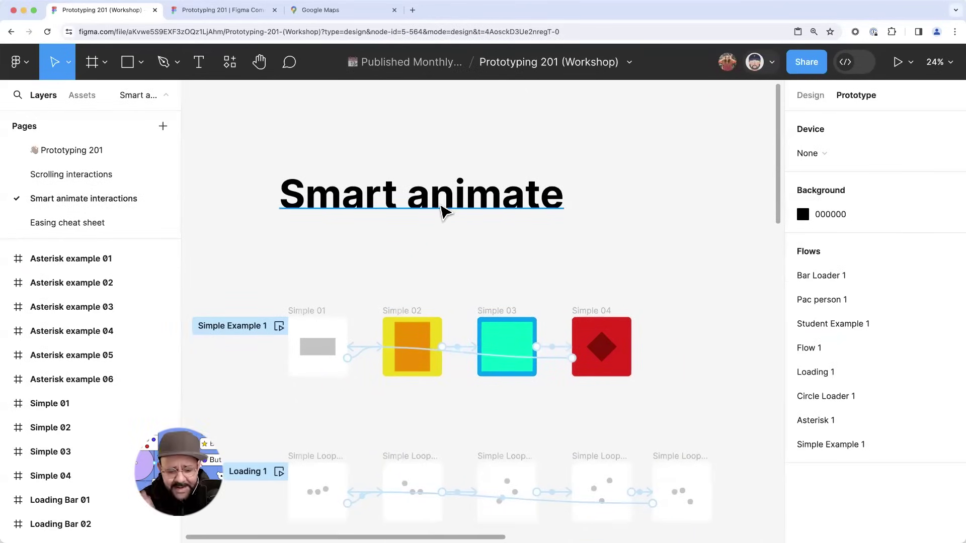
{"action": "scroll", "coordinate": [443, 211], "scroll_direction": "down", "scroll_amount": 1}
{"action": "scroll", "coordinate": [443, 211], "scroll_direction": "down", "scroll_amount": 2}
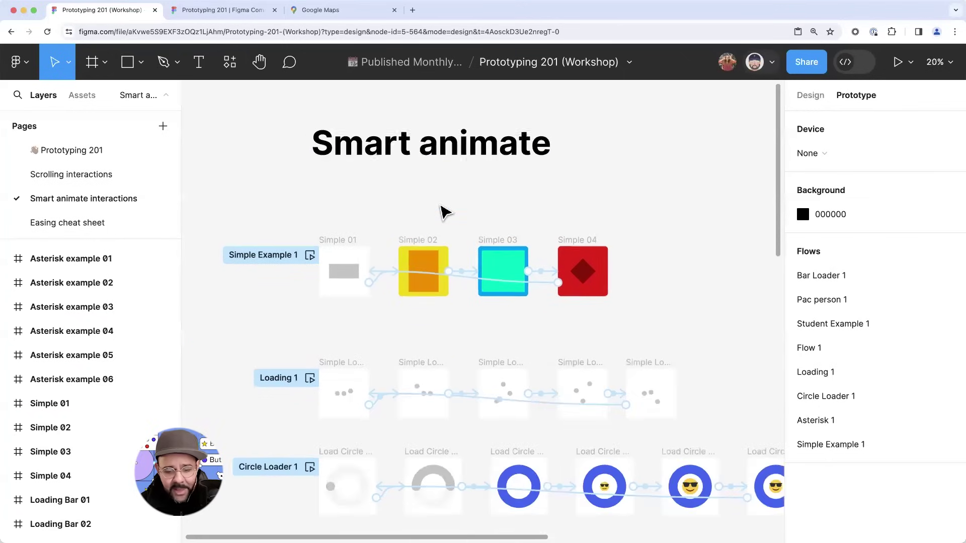
{"action": "scroll", "coordinate": [422, 209], "scroll_direction": "down", "scroll_amount": 1}
{"action": "scroll", "coordinate": [422, 209], "scroll_direction": "right", "scroll_amount": 1}
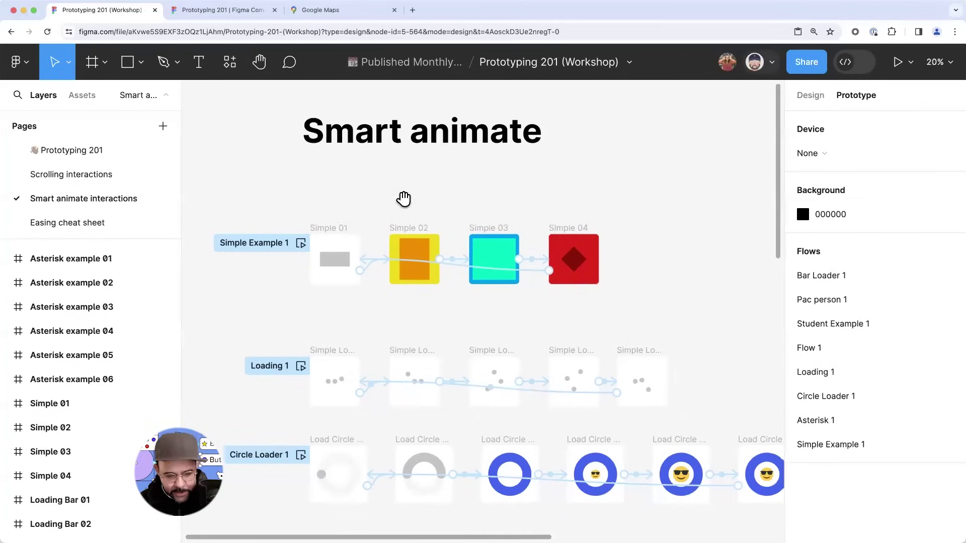
- Preview the Simple Example 1 flow and step through its four frames back to the first
{"action": "left_click", "coordinate": [300, 243]}
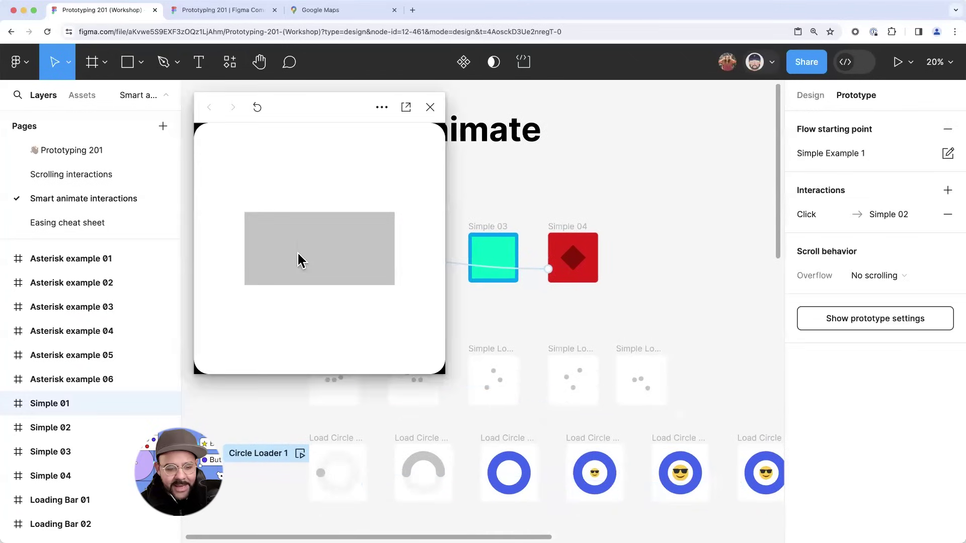
{"action": "left_click", "coordinate": [352, 297]}
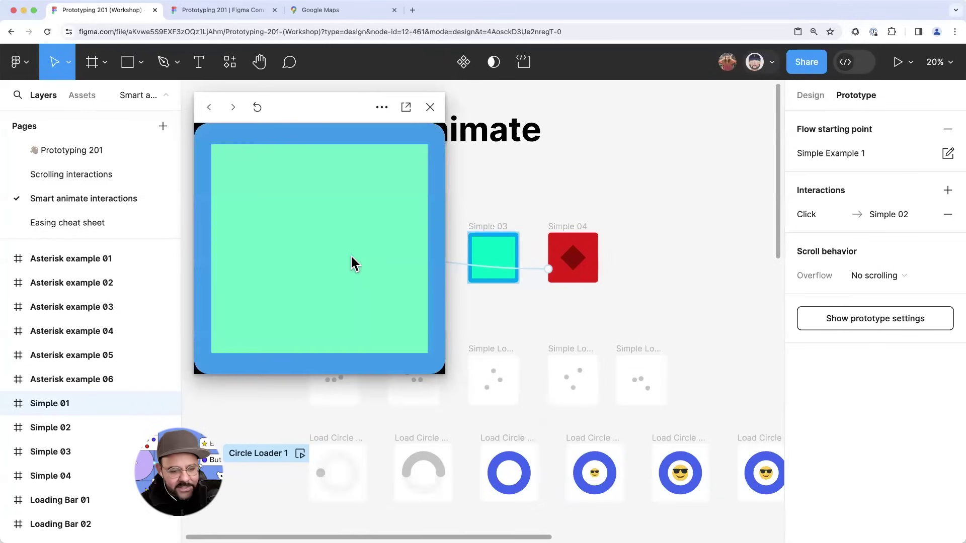
{"action": "left_click", "coordinate": [367, 322]}
{"action": "left_click", "coordinate": [343, 246]}
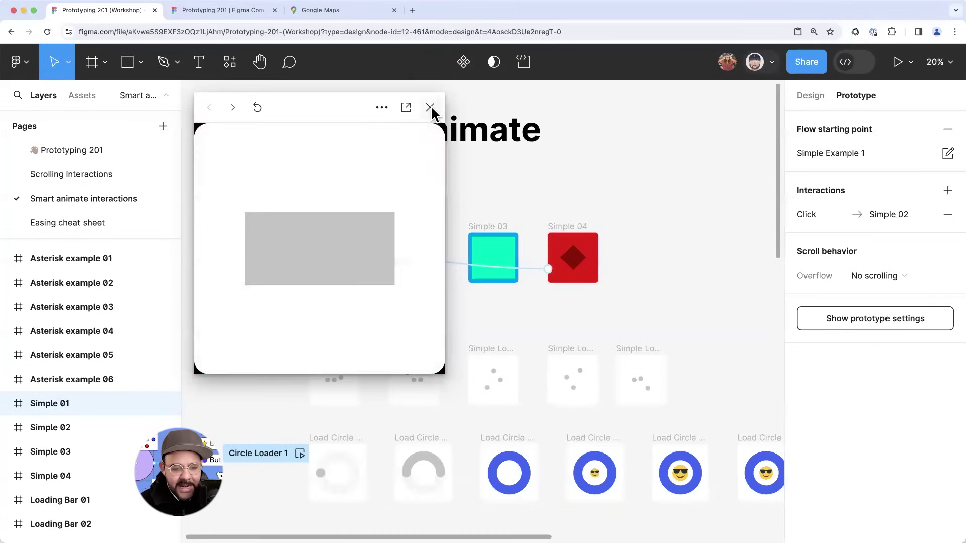
{"action": "left_click", "coordinate": [430, 108]}
- Preview the Loading 1 flow to examine its looping dots animation
{"action": "scroll", "coordinate": [370, 294], "scroll_direction": "down", "scroll_amount": 3}
{"action": "left_click", "coordinate": [299, 288]}
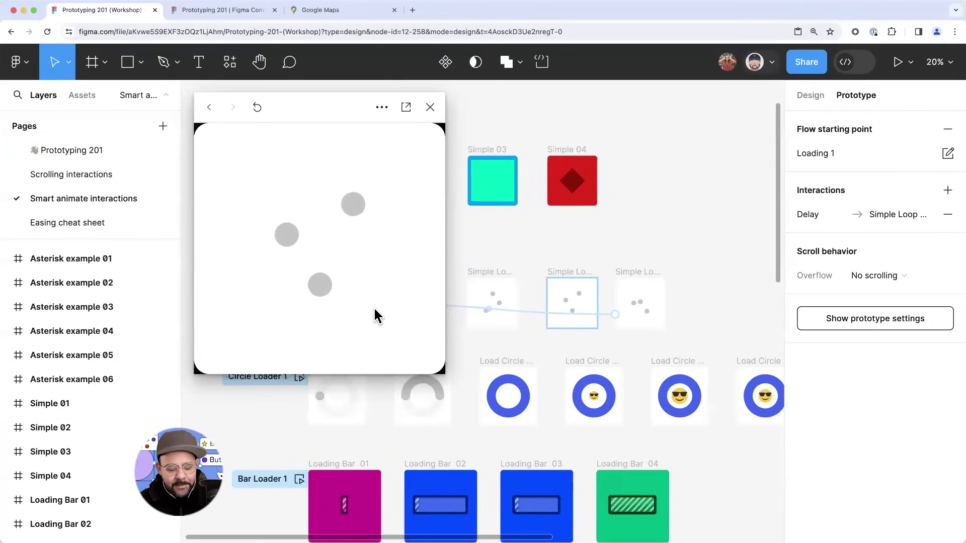
{"action": "left_click", "coordinate": [430, 107]}
- Preview the Circle Loader 1 flow and trigger its loading circle animation
{"action": "scroll", "coordinate": [304, 319], "scroll_direction": "down", "scroll_amount": 3}
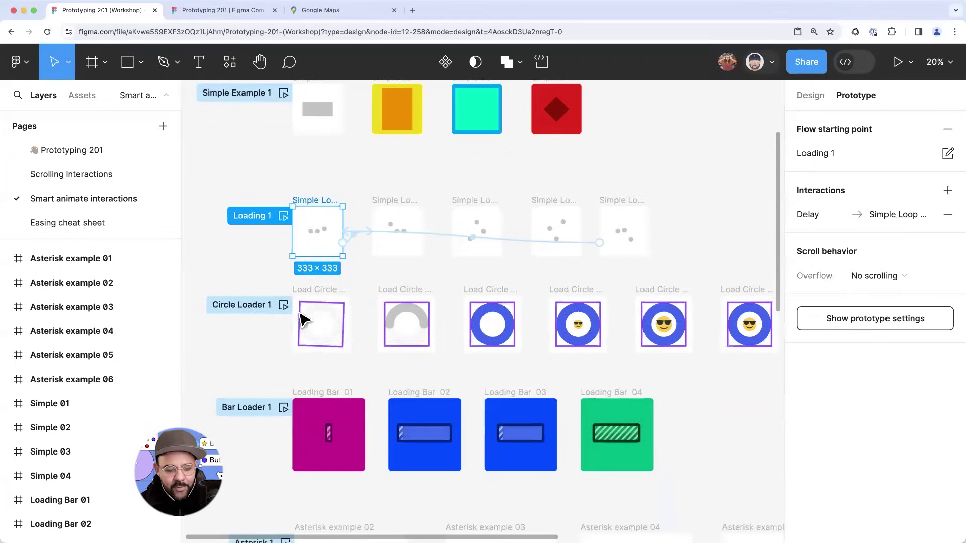
{"action": "left_click", "coordinate": [283, 307]}
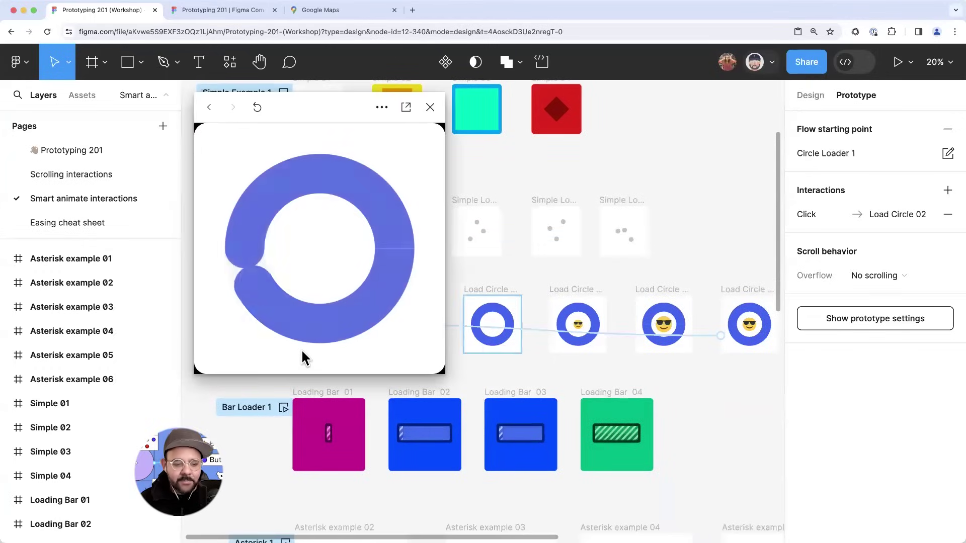
{"action": "left_click", "coordinate": [301, 349]}
{"action": "left_click", "coordinate": [430, 107]}
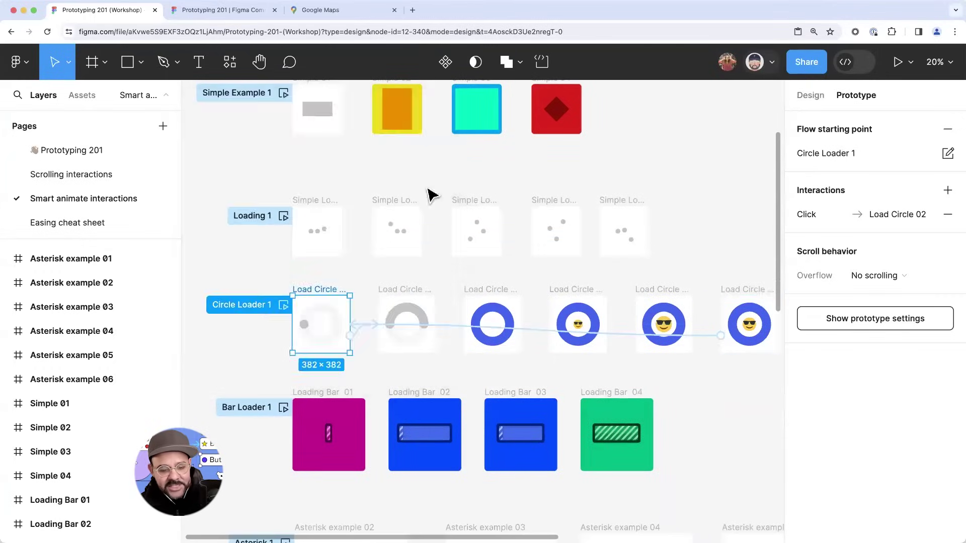
- Preview the Bar Loader 1 flow, trigger its loading bar animation, and close the preview
{"action": "scroll", "coordinate": [336, 284], "scroll_direction": "down", "scroll_amount": 3}
{"action": "left_click", "coordinate": [300, 305]}
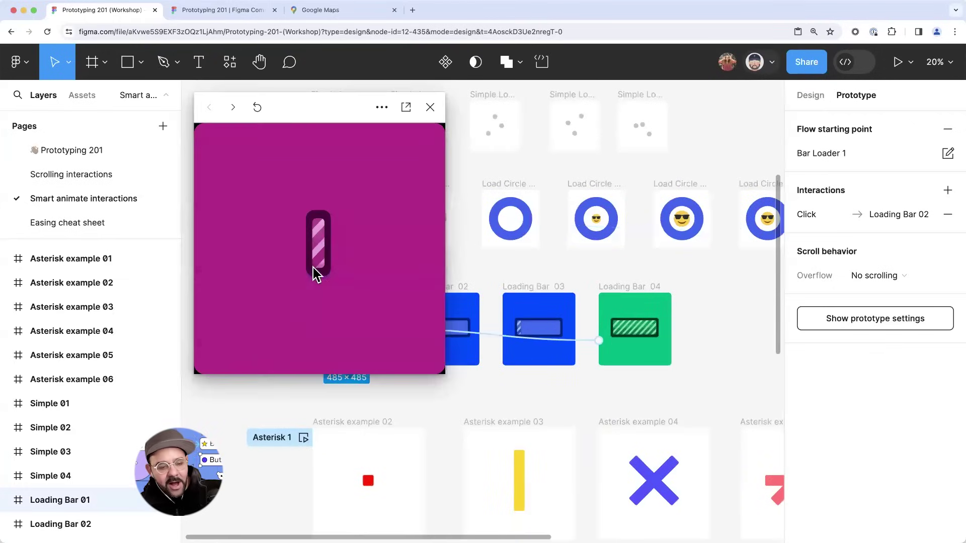
{"action": "left_click", "coordinate": [324, 316]}
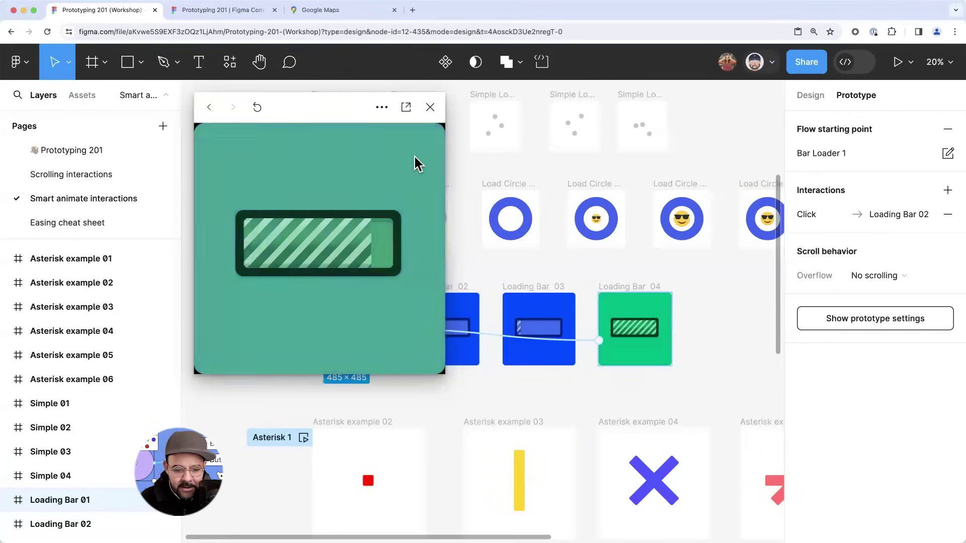
{"action": "key", "text": "Escape"}
- Preview the Asterisk 1 flow to examine its shape-changing animation, and close the preview
{"action": "scroll", "coordinate": [453, 231], "scroll_direction": "down", "scroll_amount": 4}
{"action": "left_click", "coordinate": [287, 290]}
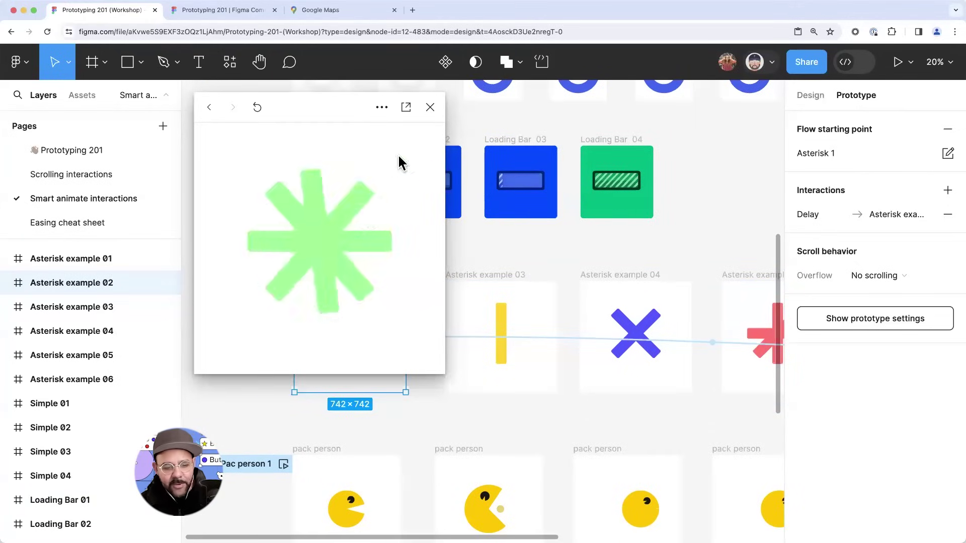
{"action": "left_click", "coordinate": [430, 107]}
- Preview the Pac person 1 flow to examine its chomping animation, and close the preview
{"action": "scroll", "coordinate": [472, 316], "scroll_direction": "down", "scroll_amount": 5}
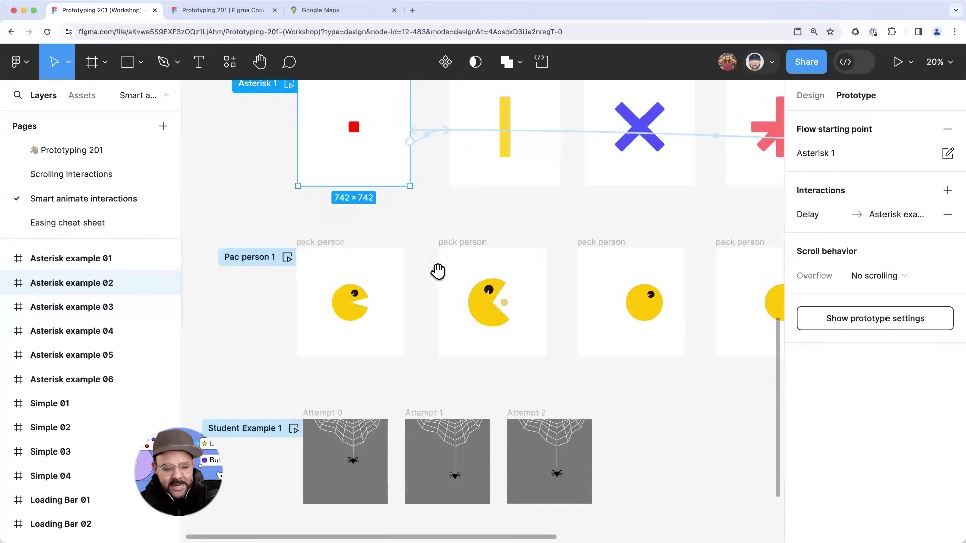
{"action": "left_click", "coordinate": [286, 256]}
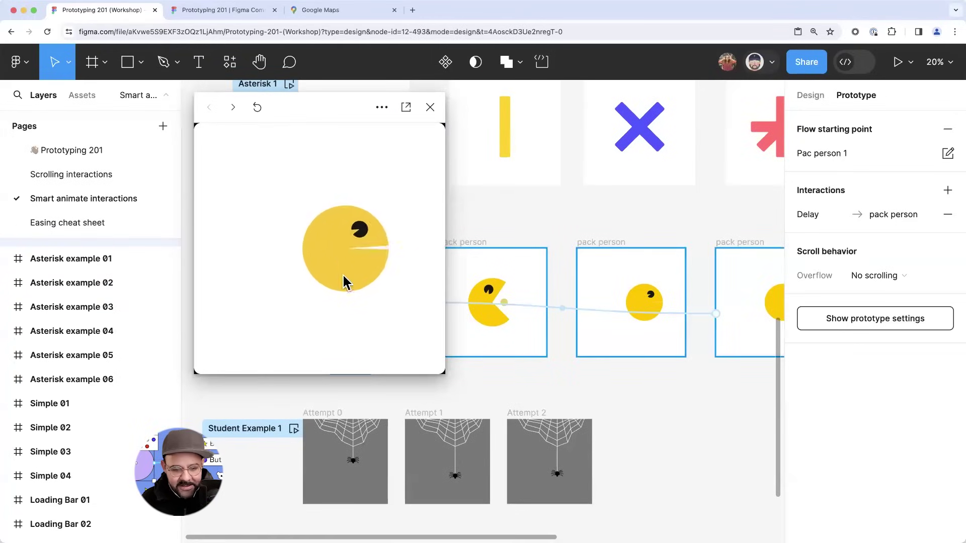
{"action": "left_click", "coordinate": [430, 107]}
- Preview Flow 1, trigger its opening sphere animation, and close the preview
{"action": "scroll", "coordinate": [452, 243], "scroll_direction": "down", "scroll_amount": 3}
{"action": "scroll", "coordinate": [416, 311], "scroll_direction": "down", "scroll_amount": 2}
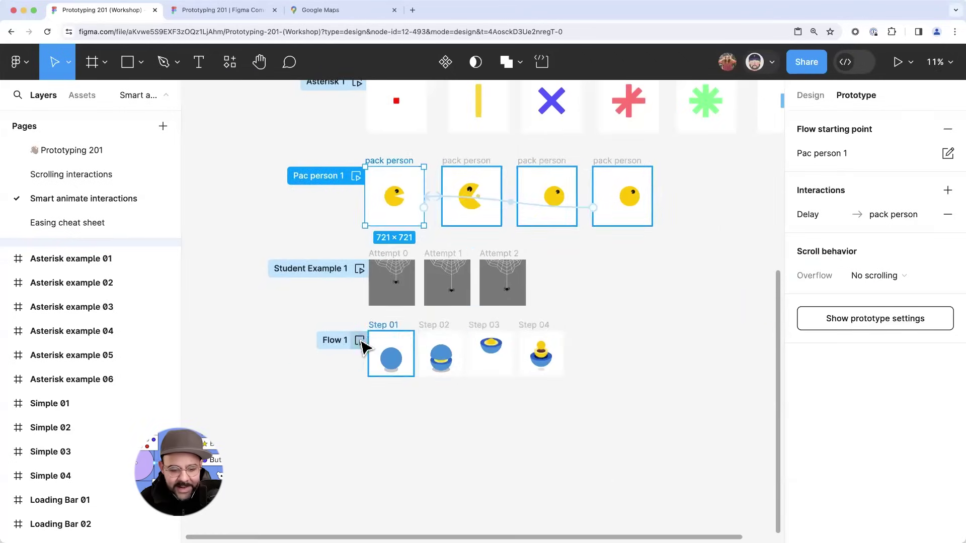
{"action": "left_click", "coordinate": [358, 340]}
{"action": "left_click", "coordinate": [312, 270]}
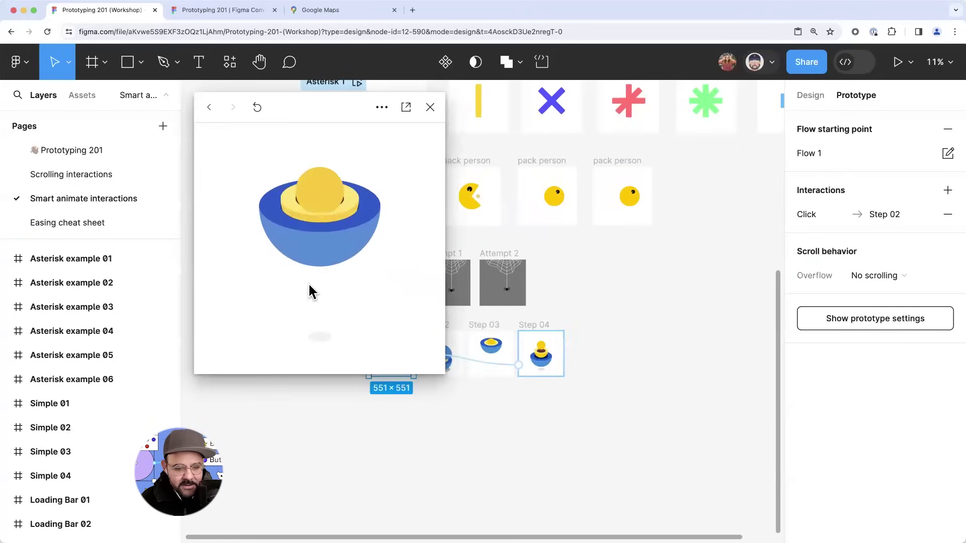
{"action": "left_click", "coordinate": [430, 107]}
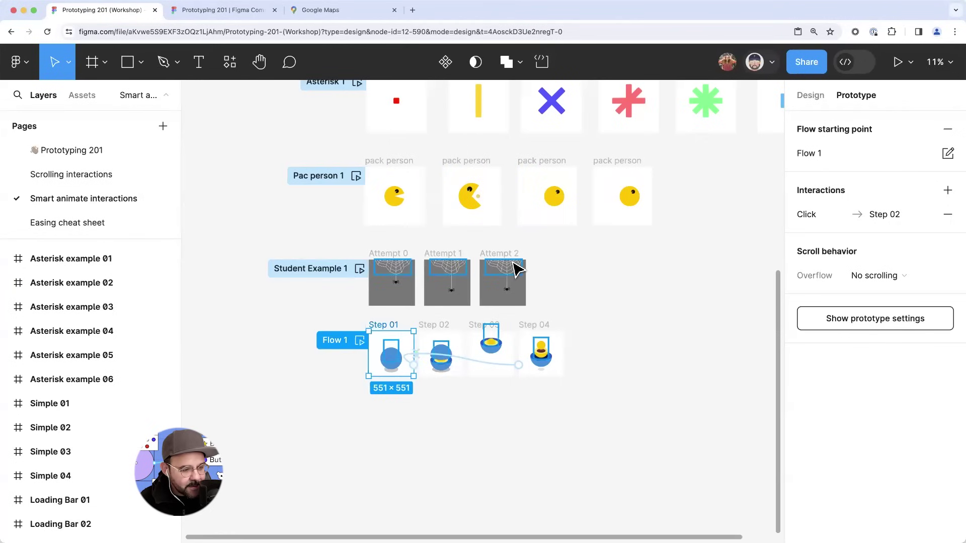
- Switch to the design settings and preview the prototype directly from the Simple 01 frame, advancing it once before closing the preview
{"action": "scroll", "coordinate": [366, 355], "scroll_direction": "up", "scroll_amount": 6}
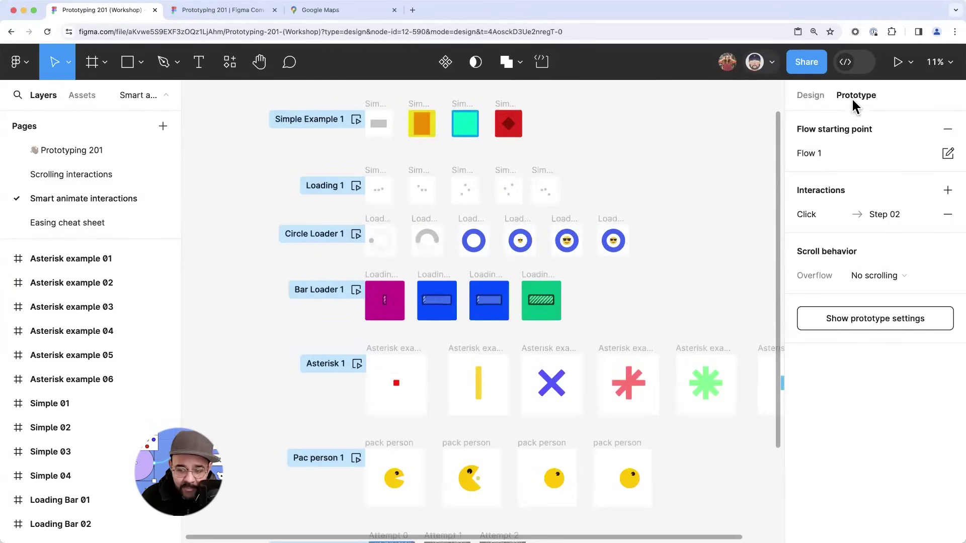
{"action": "left_click", "coordinate": [810, 95]}
{"action": "scroll", "coordinate": [579, 171], "scroll_direction": "up", "scroll_amount": 2}
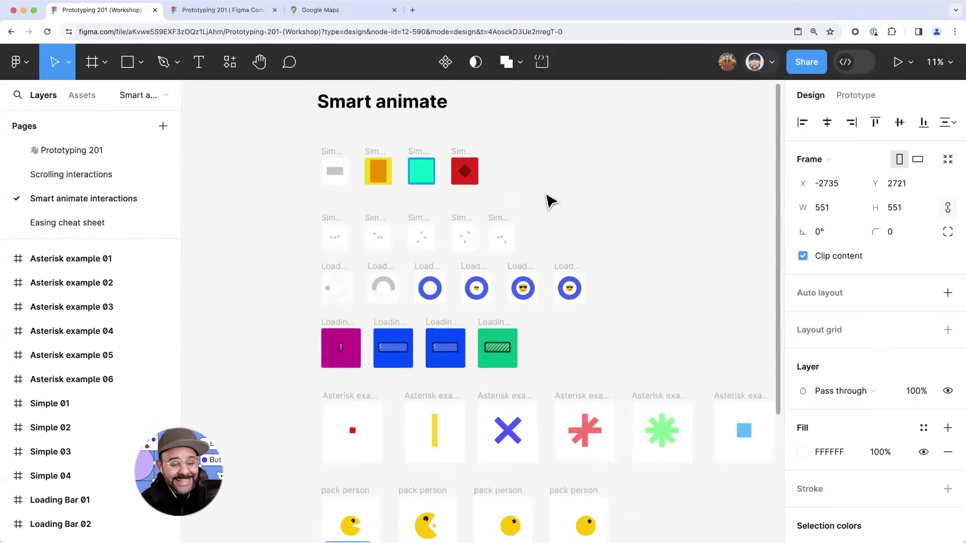
{"action": "scroll", "coordinate": [276, 194], "scroll_direction": "up", "scroll_amount": 3}
{"action": "left_click", "coordinate": [259, 172]}
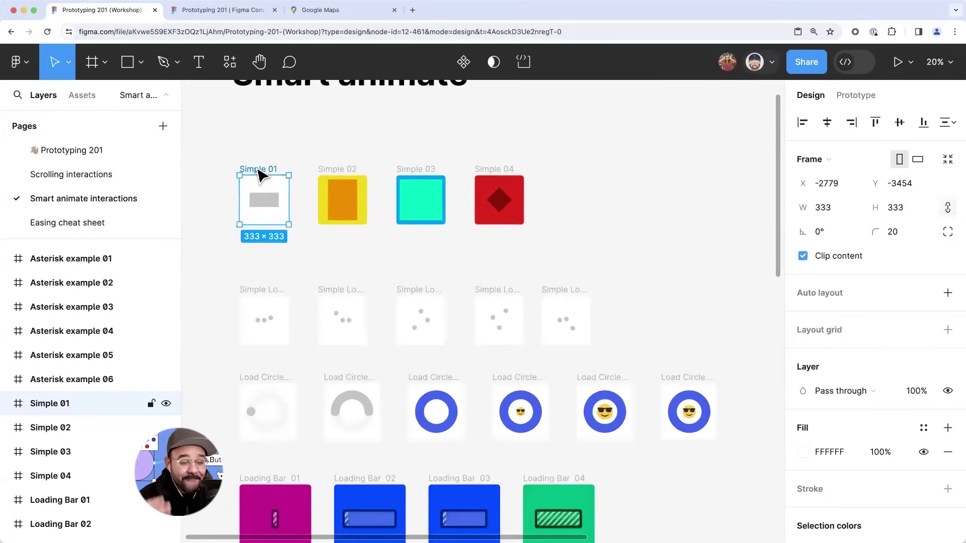
{"action": "key", "text": "shift+space"}
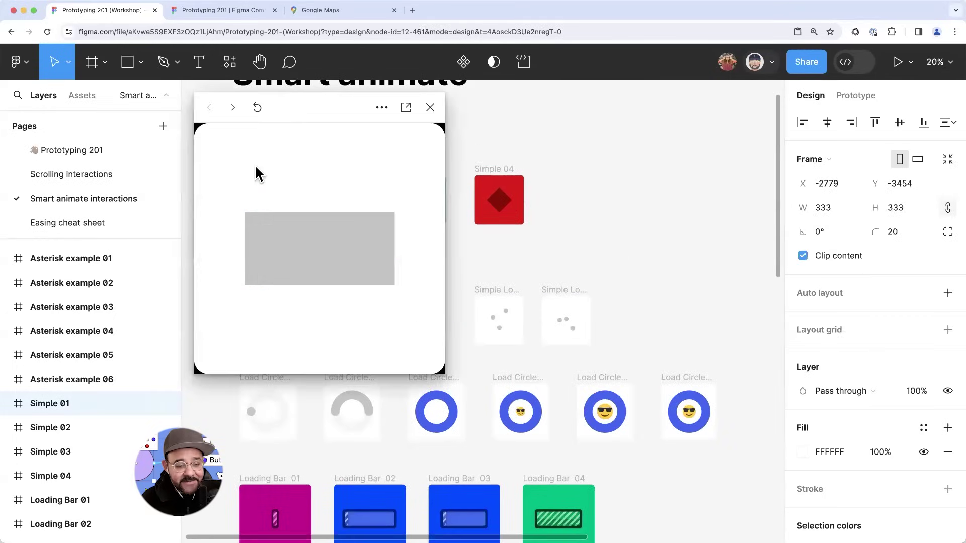
{"action": "left_click", "coordinate": [323, 270]}
{"action": "key", "text": "Escape"}
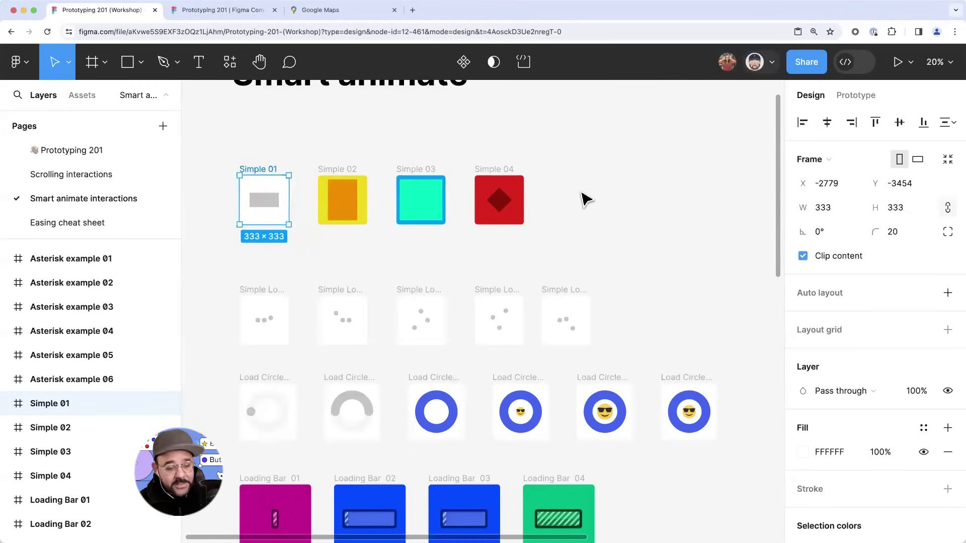
{"action": "key", "text": "Escape"}
- Preview the looping dots animation directly from the Simple Loop 01 frame, and close the preview
{"action": "scroll", "coordinate": [322, 196], "scroll_direction": "down", "scroll_amount": 3}
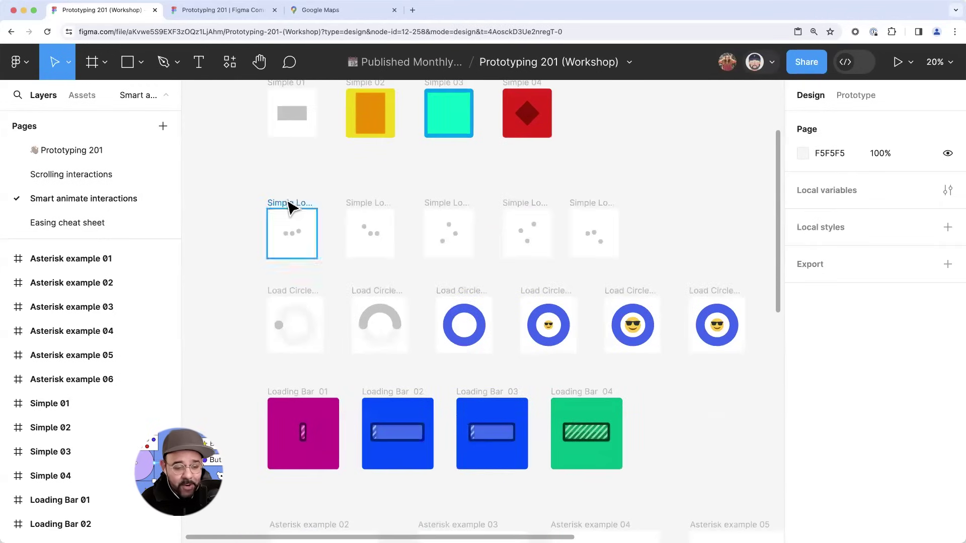
{"action": "left_click", "coordinate": [290, 206]}
{"action": "key", "text": "shift+space"}
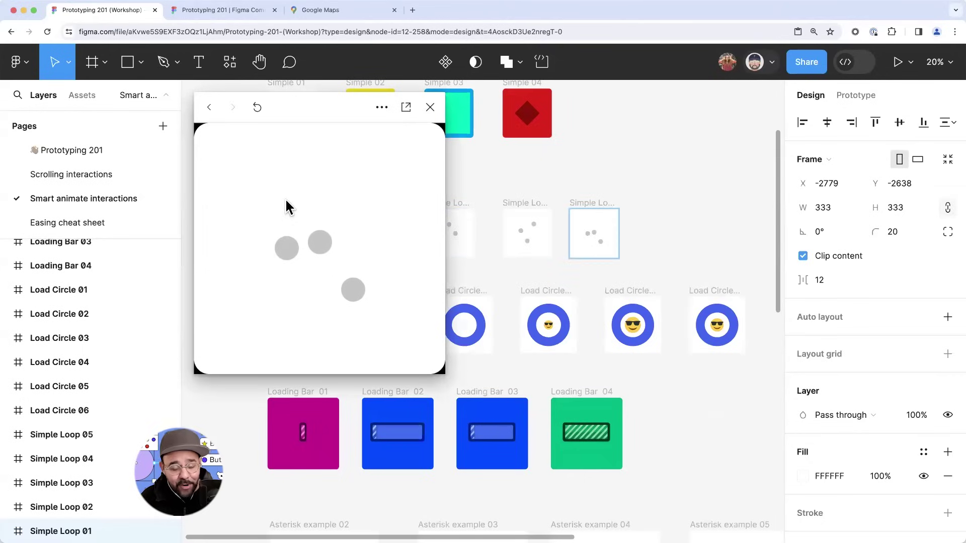
{"action": "key", "text": "Escape"}
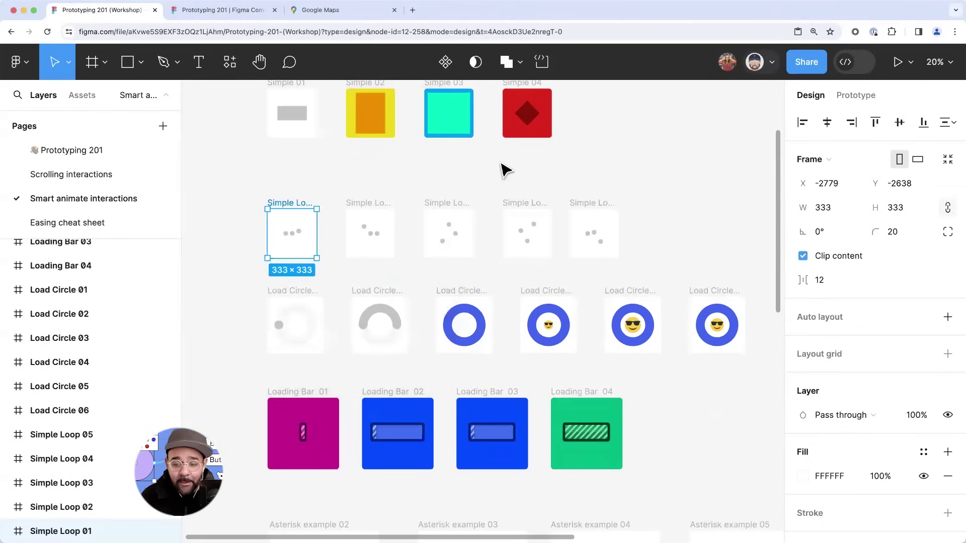
- Open the Loading 1 flow's preview in a separate presentation tab and enlarge the flows list to show every flow
{"action": "left_click", "coordinate": [856, 94]}
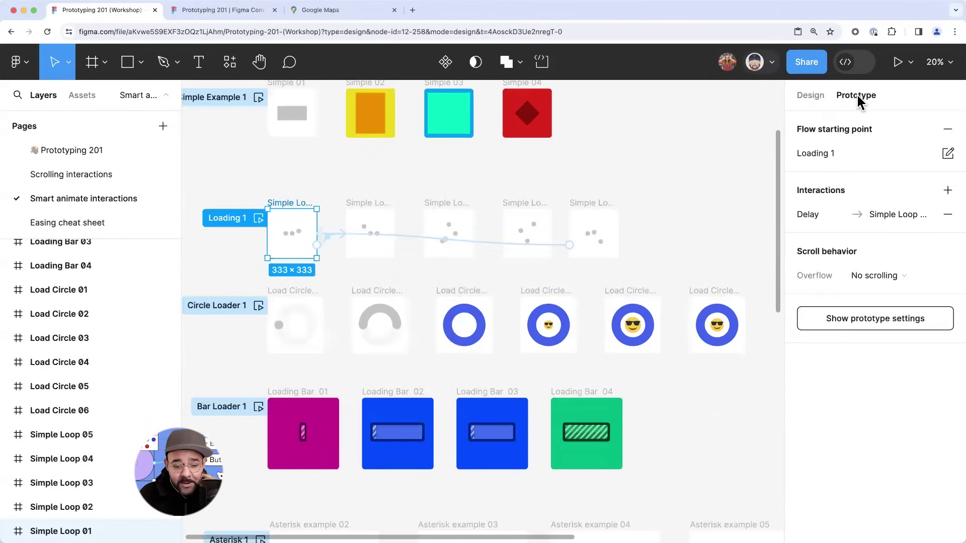
{"action": "left_click", "coordinate": [259, 217]}
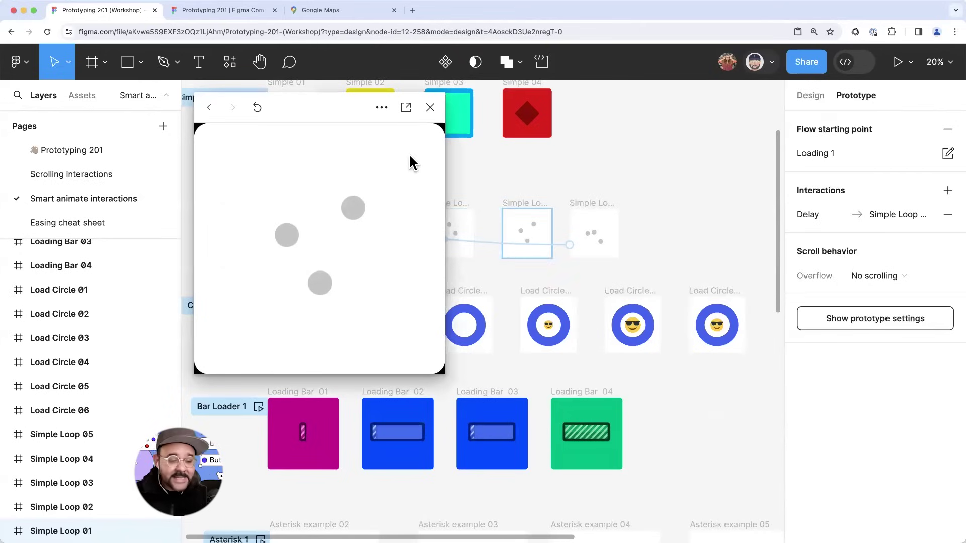
{"action": "left_click", "coordinate": [406, 107]}
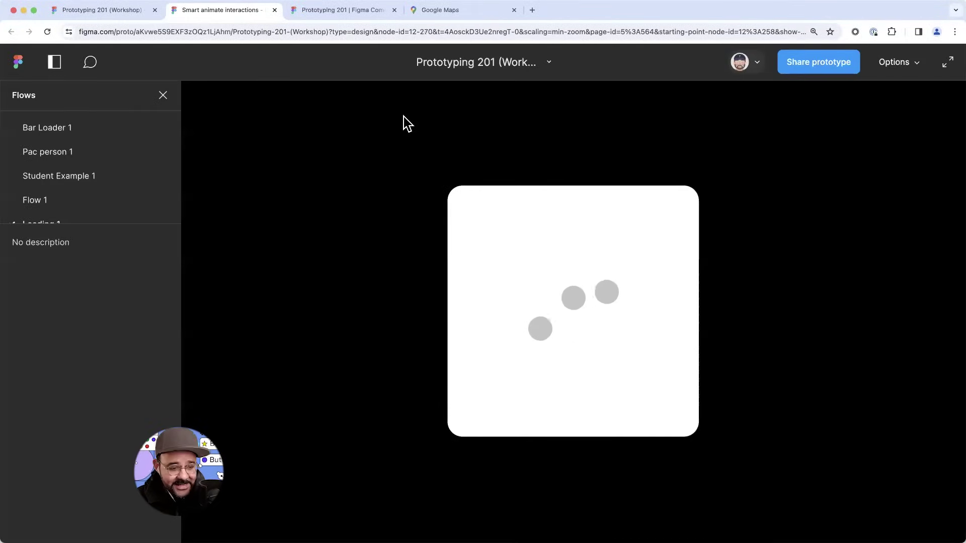
{"action": "left_click_drag", "start_coordinate": [109, 224], "coordinate": [108, 363]}
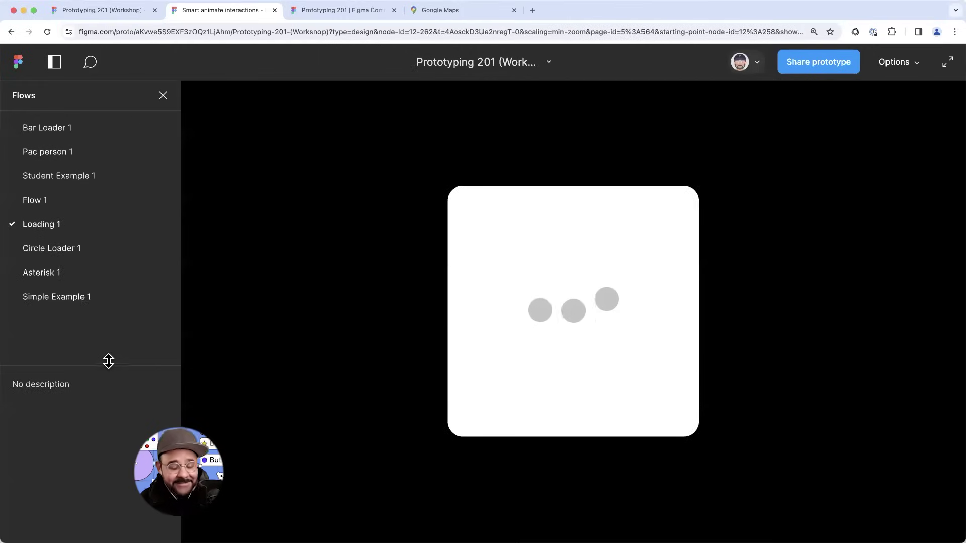
- Play the Simple Example 1 flow in the presentation view and advance through its frames
{"action": "left_click", "coordinate": [86, 301]}
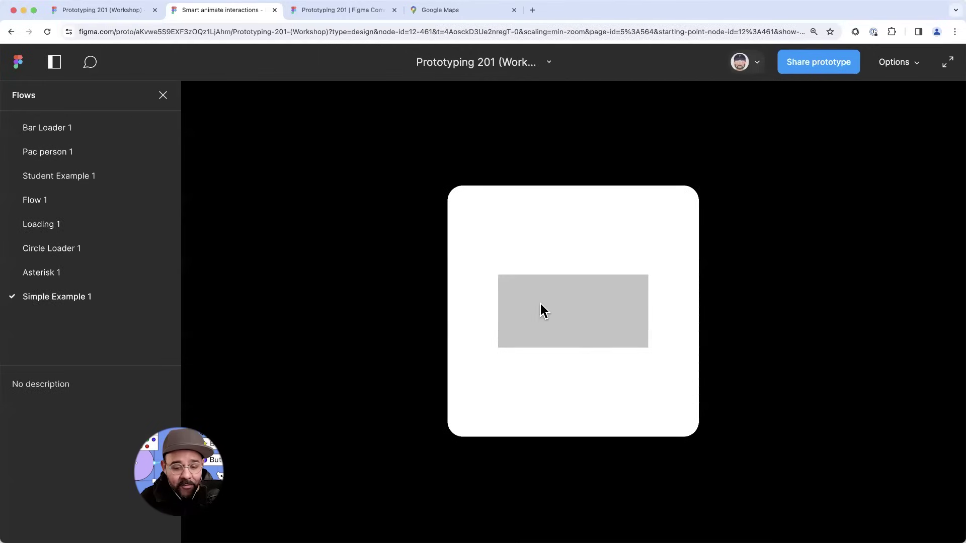
{"action": "left_click", "coordinate": [546, 315]}
{"action": "left_click", "coordinate": [567, 328]}
- Play the Asterisk 1, Circle Loader 1 and Loading 1 flows one after another in the presentation view
{"action": "left_click", "coordinate": [91, 277]}
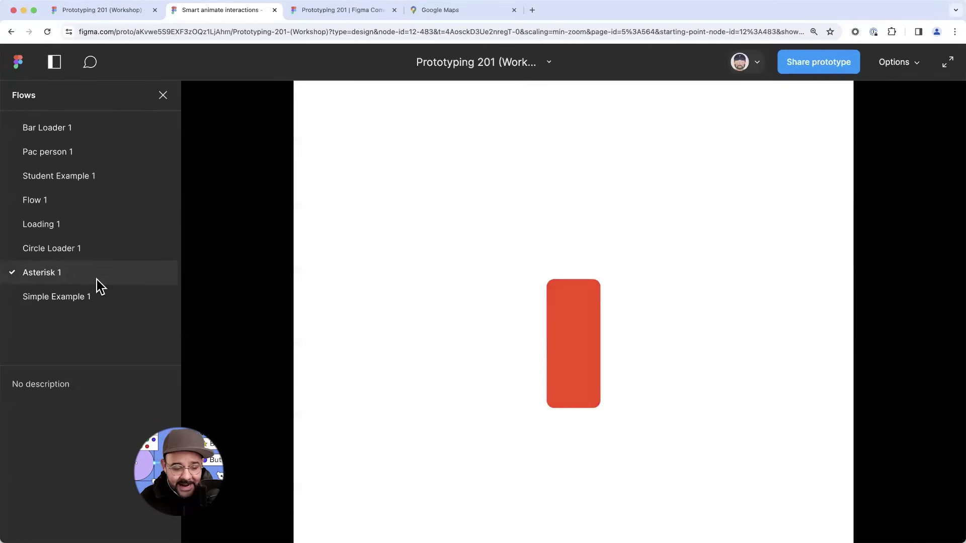
{"action": "left_click", "coordinate": [39, 248]}
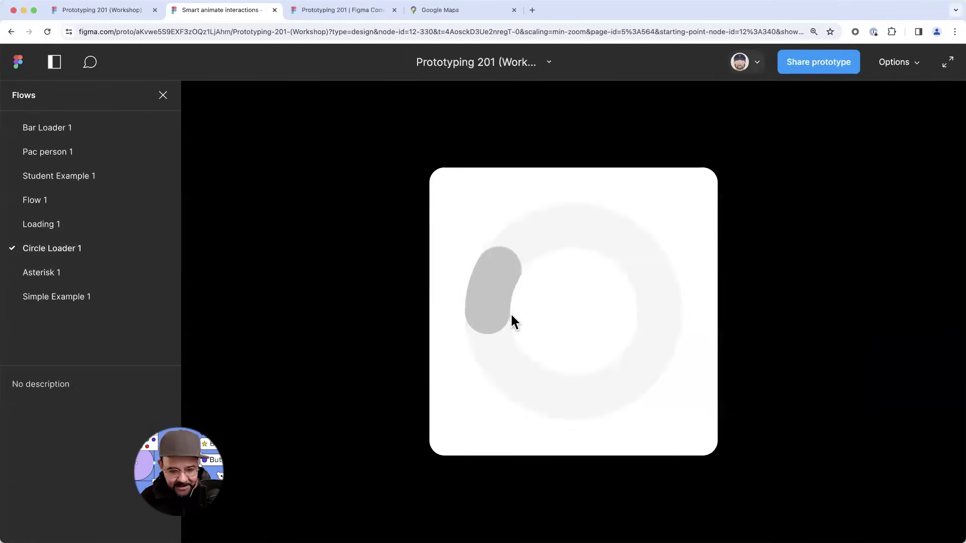
{"action": "left_click", "coordinate": [78, 226]}
- Play Flow 1 in the presentation view, trigger its sphere animation, and return to the Loading 1 flow
{"action": "left_click", "coordinate": [73, 206]}
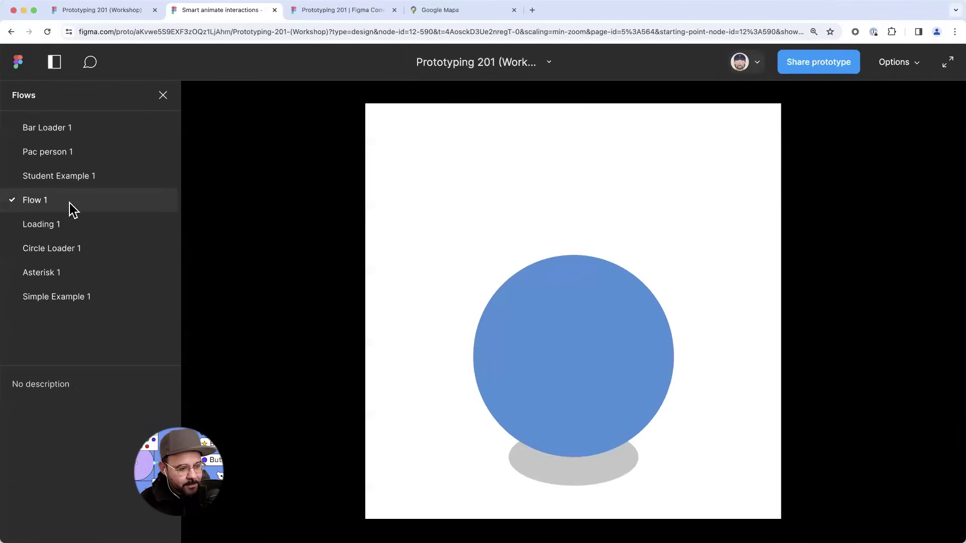
{"action": "left_click", "coordinate": [528, 317]}
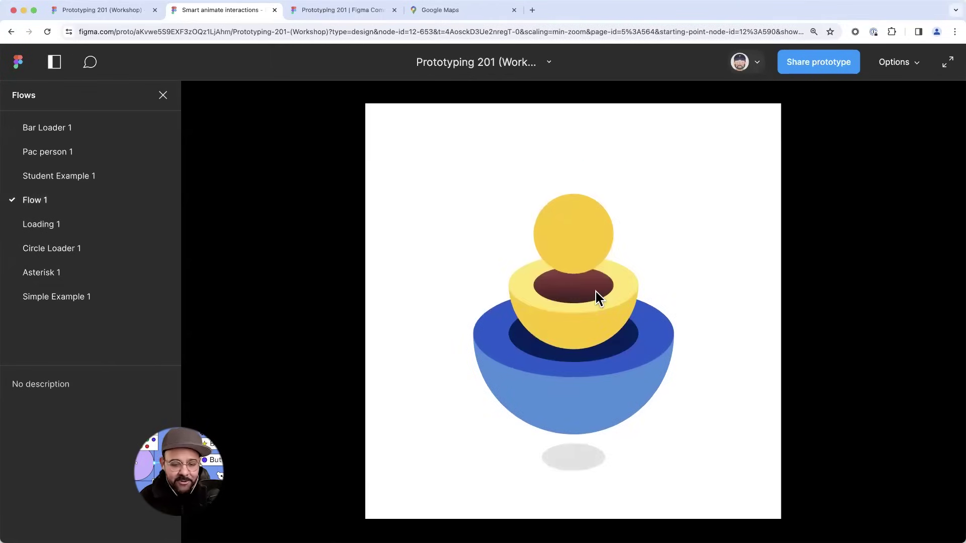
{"action": "left_click", "coordinate": [100, 221]}
- Play the Student Example 1, Pac person 1 and Bar Loader 1 flows, and close the presentation tab
{"action": "left_click", "coordinate": [90, 182]}
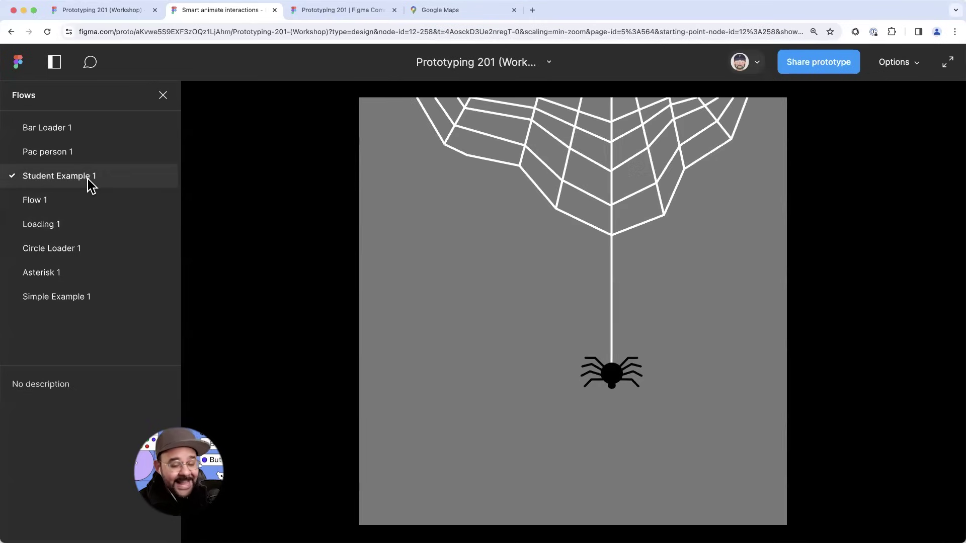
{"action": "left_click", "coordinate": [76, 153]}
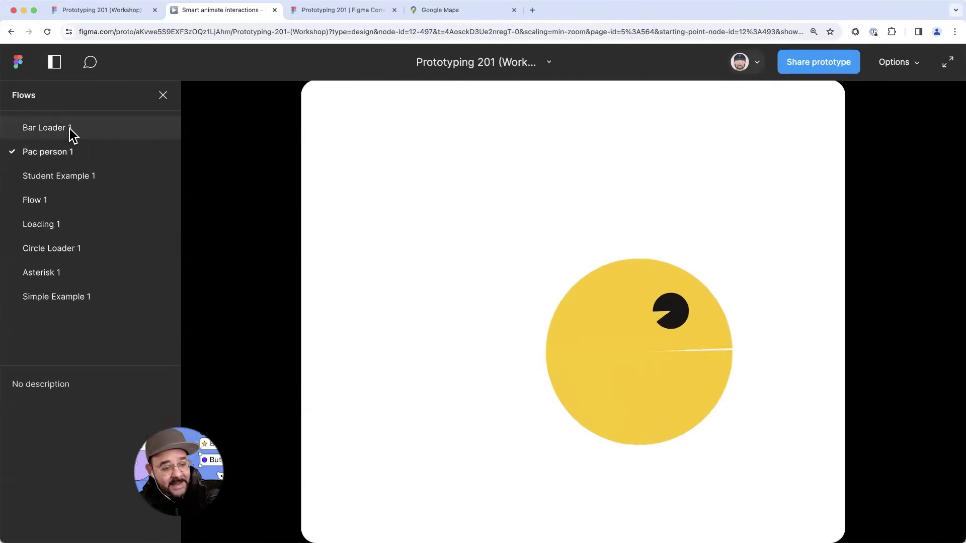
{"action": "left_click", "coordinate": [73, 132]}
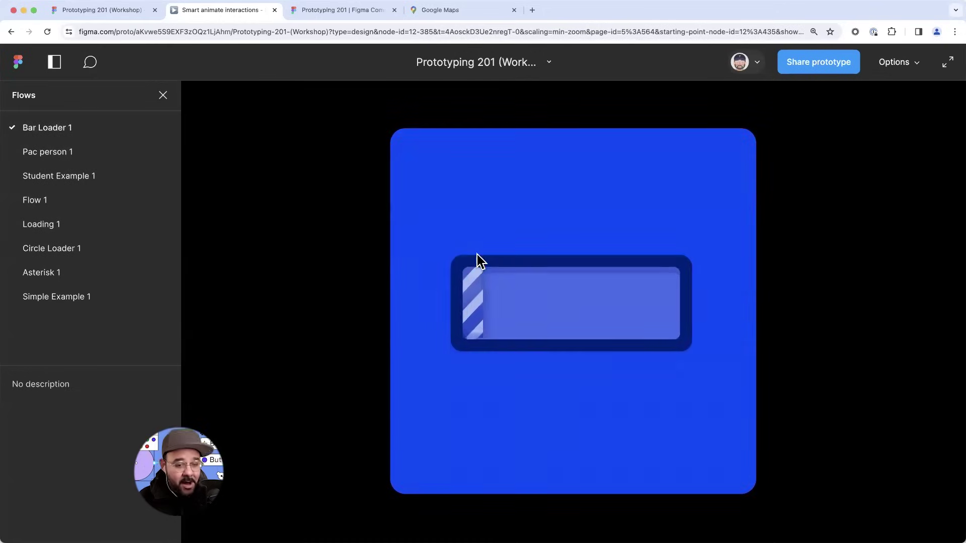
{"action": "left_click", "coordinate": [274, 10]}
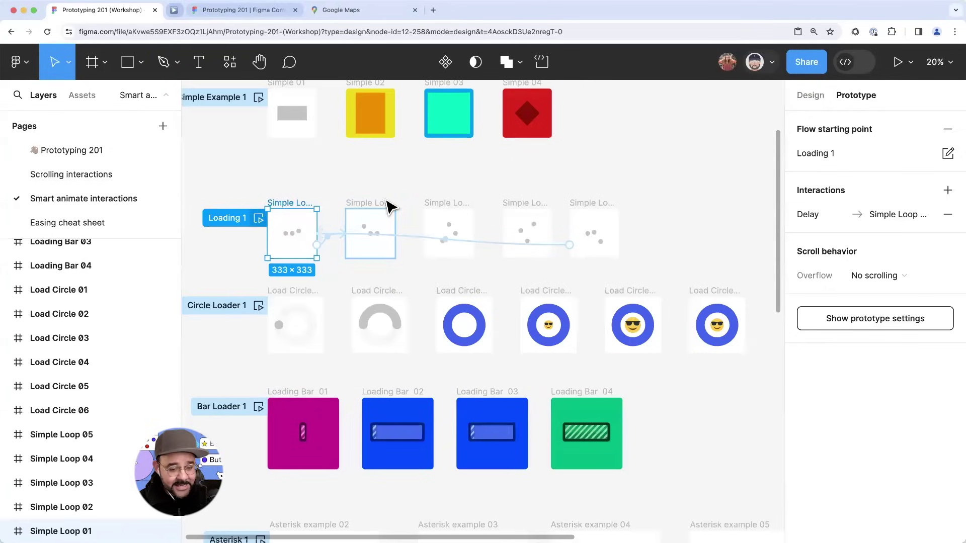
- Select the three pasted chat question screenshots and move them clear of the Asterisk 1 and Pac person 1 flow labels
{"action": "scroll", "coordinate": [388, 362], "scroll_direction": "down", "scroll_amount": 5}
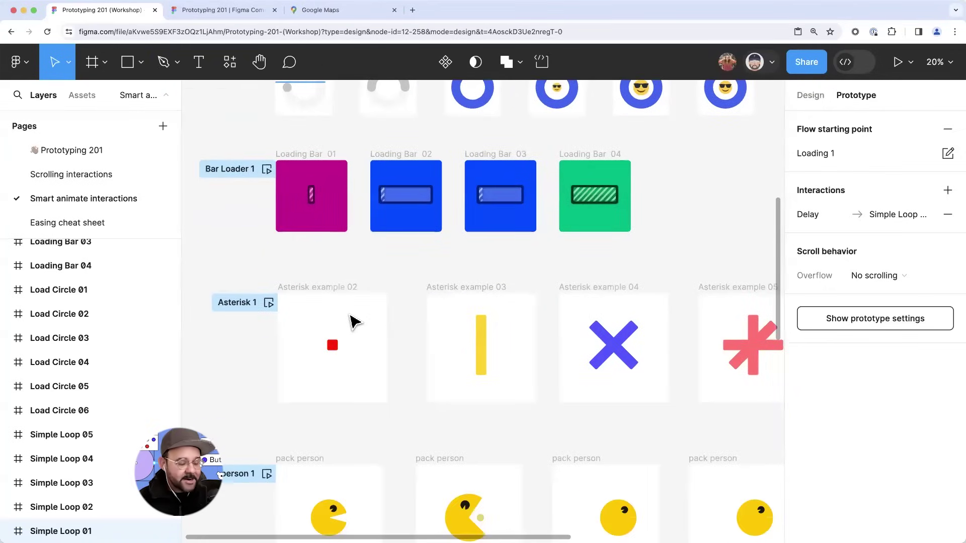
{"action": "scroll", "coordinate": [360, 325], "scroll_direction": "down", "scroll_amount": 2}
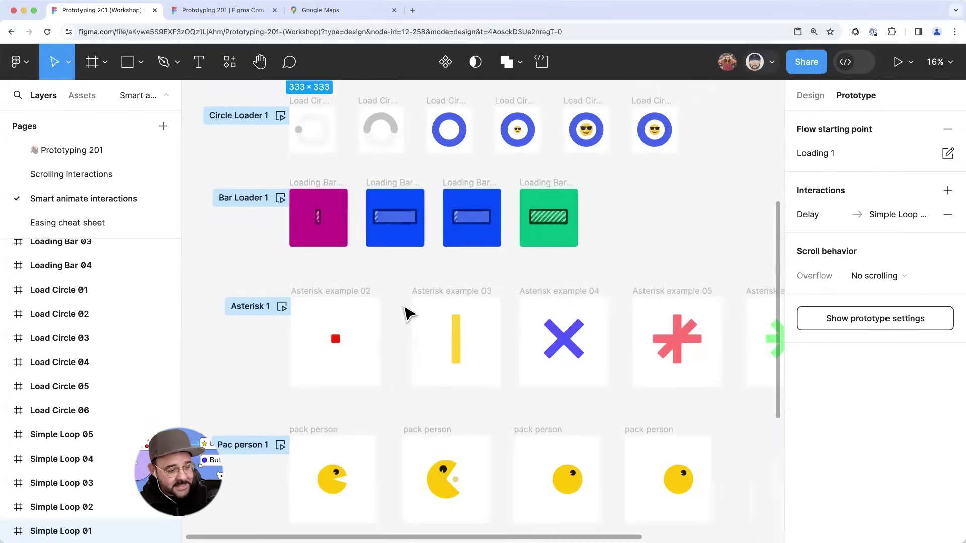
{"action": "scroll", "coordinate": [403, 371], "scroll_direction": "down", "scroll_amount": 3}
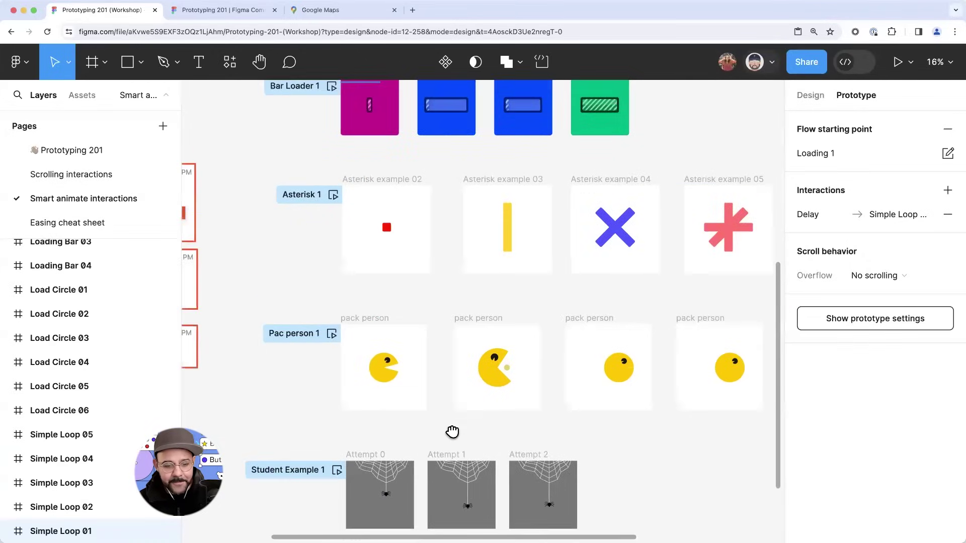
{"action": "scroll", "coordinate": [452, 432], "scroll_direction": "left", "scroll_amount": 5}
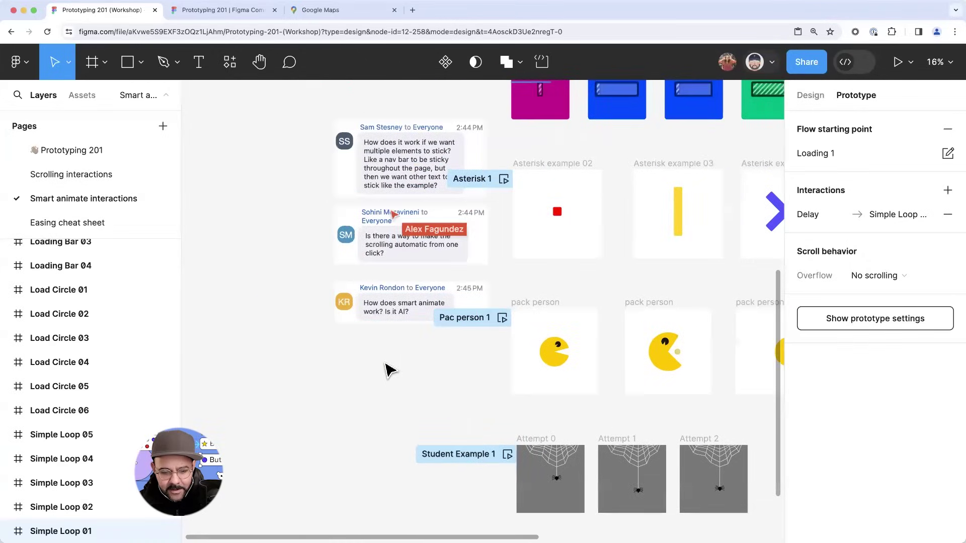
{"action": "left_click_drag", "start_coordinate": [390, 371], "coordinate": [377, 119]}
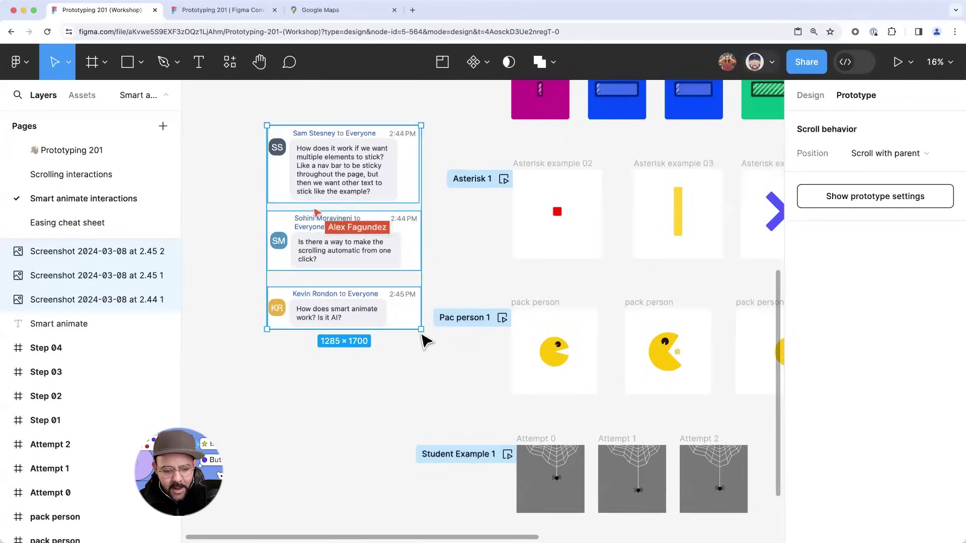
{"action": "scroll", "coordinate": [373, 262], "scroll_direction": "down", "scroll_amount": 10}
{"action": "scroll", "coordinate": [491, 384], "scroll_direction": "right", "scroll_amount": 5}
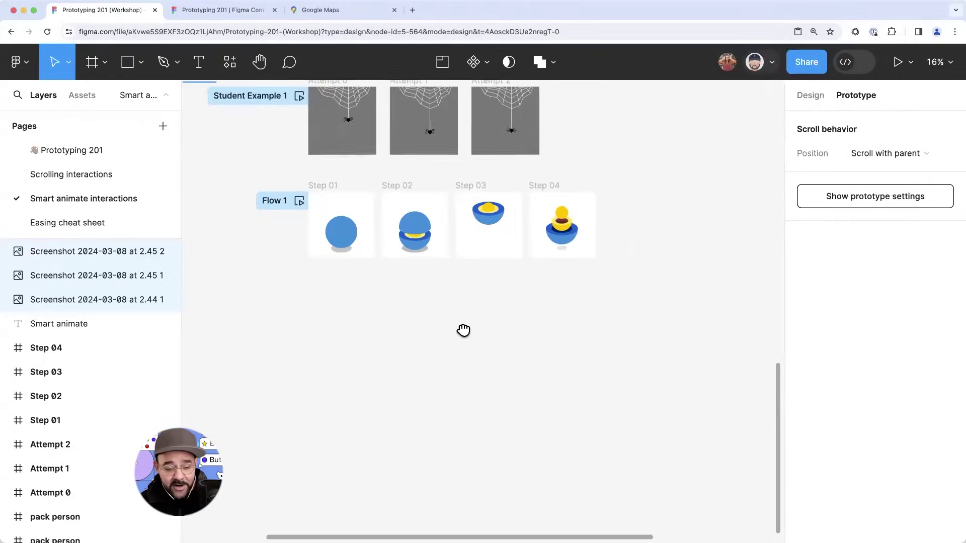
- Create a frame in the empty area below Flow 1 and apply the iPad Pro 11" size preset
{"action": "key", "text": "f"}
{"action": "left_click_drag", "start_coordinate": [308, 201], "coordinate": [457, 386]}
{"action": "left_click", "coordinate": [809, 98]}
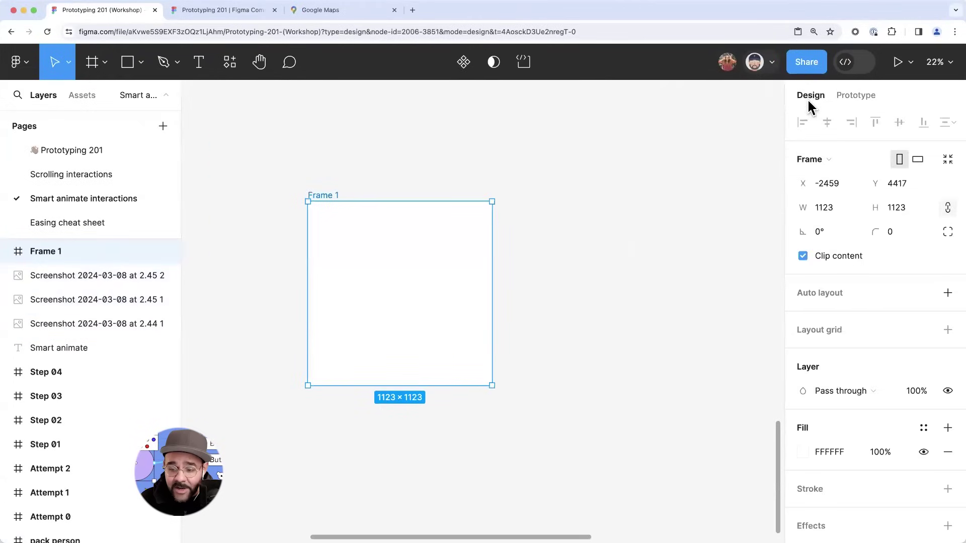
{"action": "left_click", "coordinate": [826, 166]}
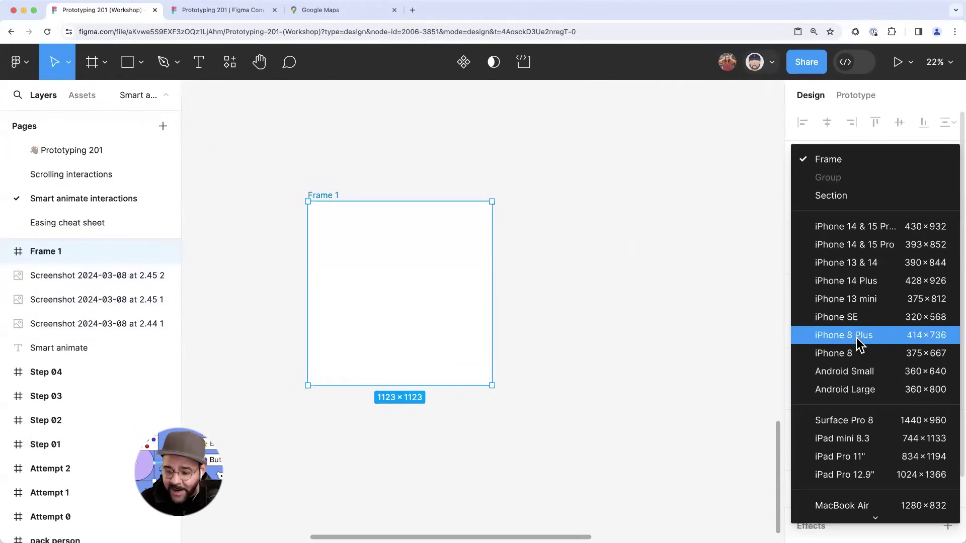
{"action": "scroll", "coordinate": [856, 334], "scroll_direction": "down", "scroll_amount": 3}
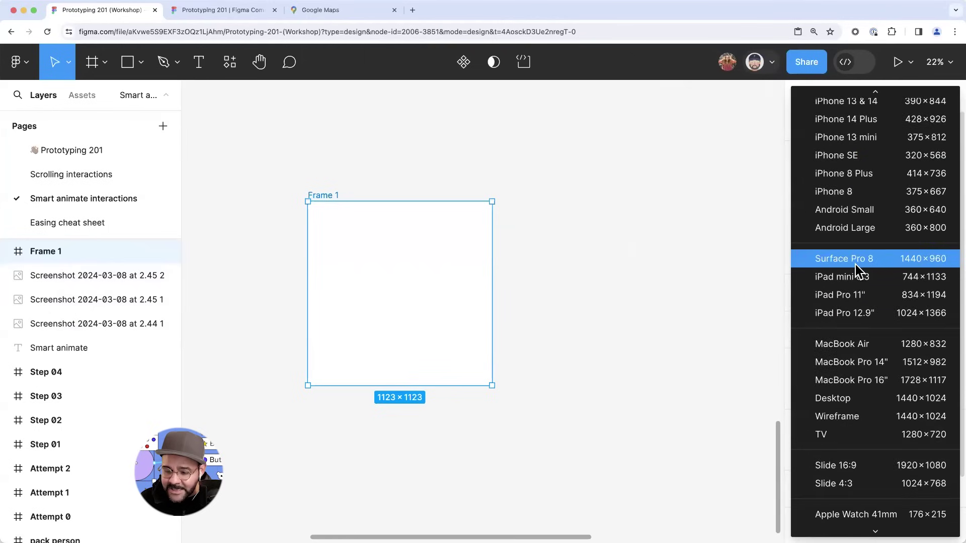
{"action": "scroll", "coordinate": [848, 302], "scroll_direction": "up", "scroll_amount": 1}
{"action": "left_click", "coordinate": [846, 310]}
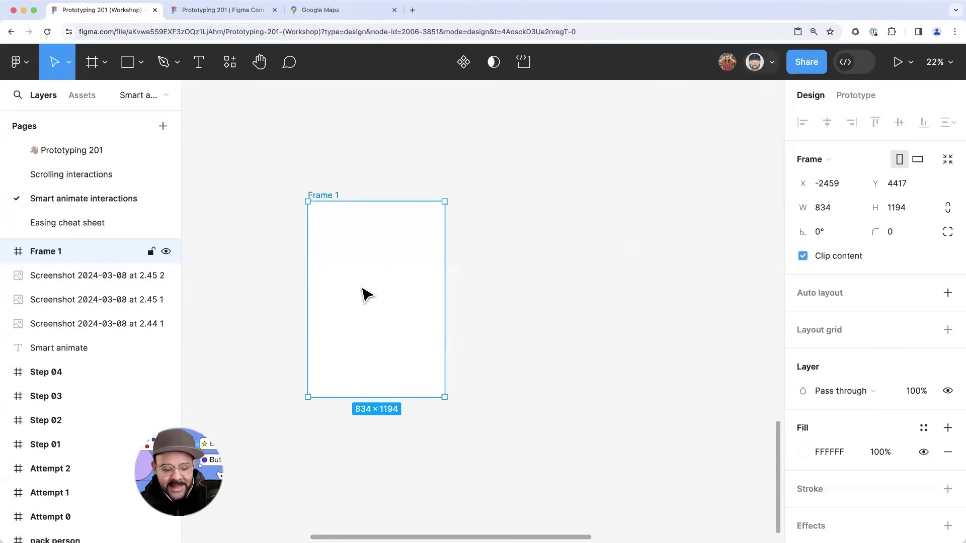
- Switch the iPad Pro 11" frame to landscape orientation
{"action": "scroll", "coordinate": [366, 295], "scroll_direction": "up", "scroll_amount": 1}
{"action": "left_click", "coordinate": [916, 161]}
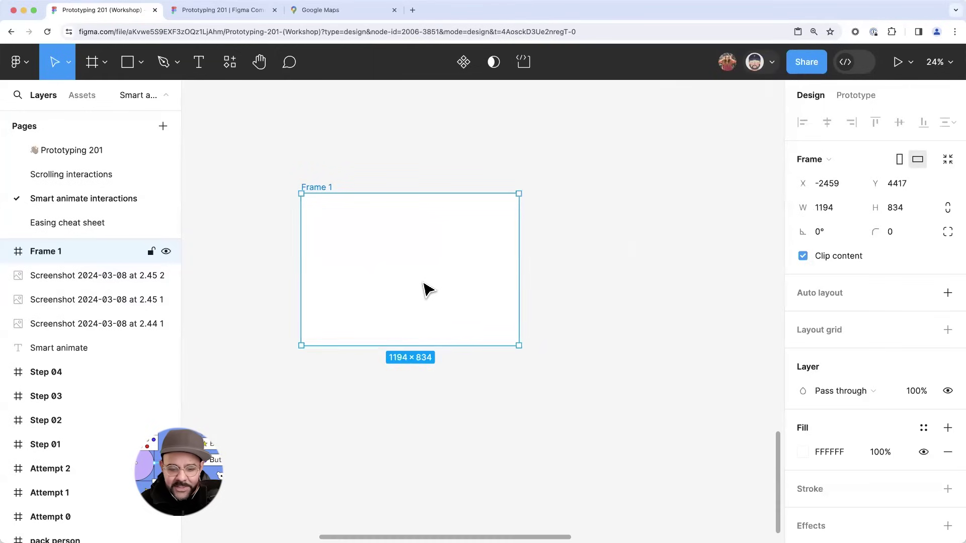
{"action": "scroll", "coordinate": [397, 271], "scroll_direction": "up", "scroll_amount": 2}
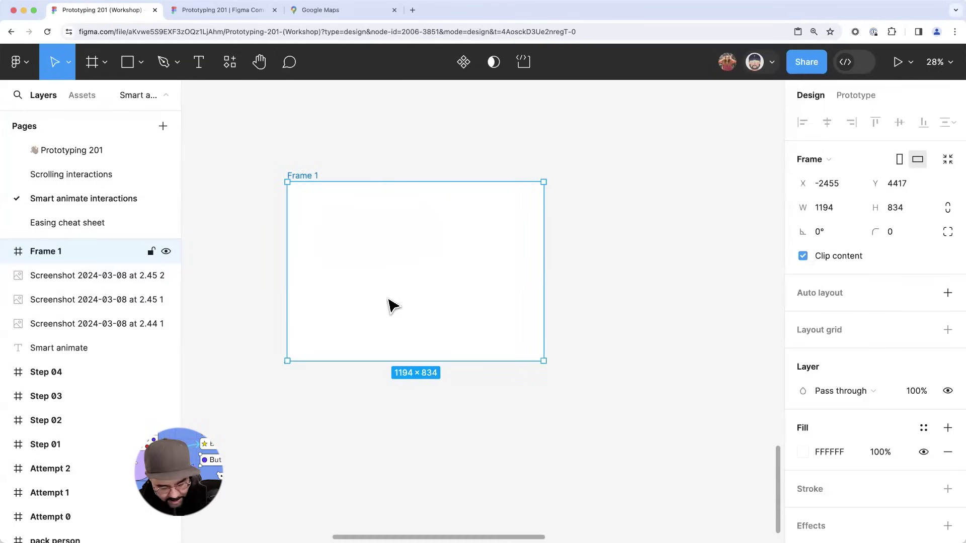
{"action": "scroll", "coordinate": [392, 306], "scroll_direction": "up", "scroll_amount": 2}
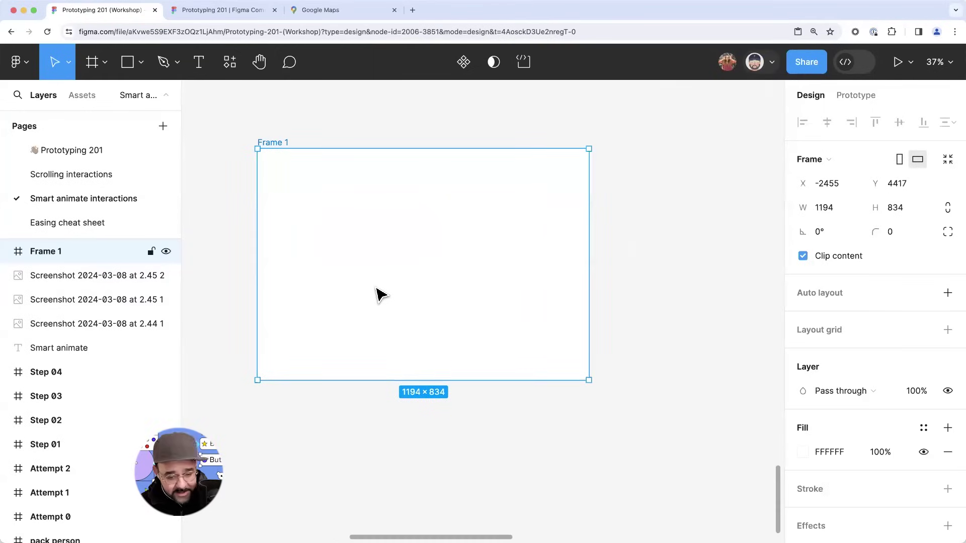
- Draw a triangle about 413 × 413 in the lower left part of Frame 1 with the Polygon tool
{"action": "left_click", "coordinate": [141, 64]}
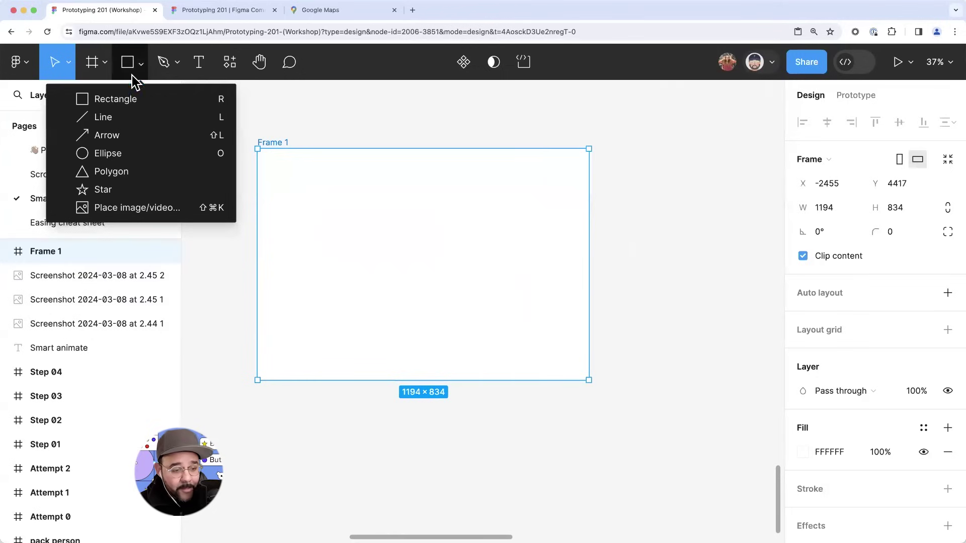
{"action": "left_click", "coordinate": [128, 174]}
{"action": "left_click_drag", "start_coordinate": [286, 236], "coordinate": [374, 350]}
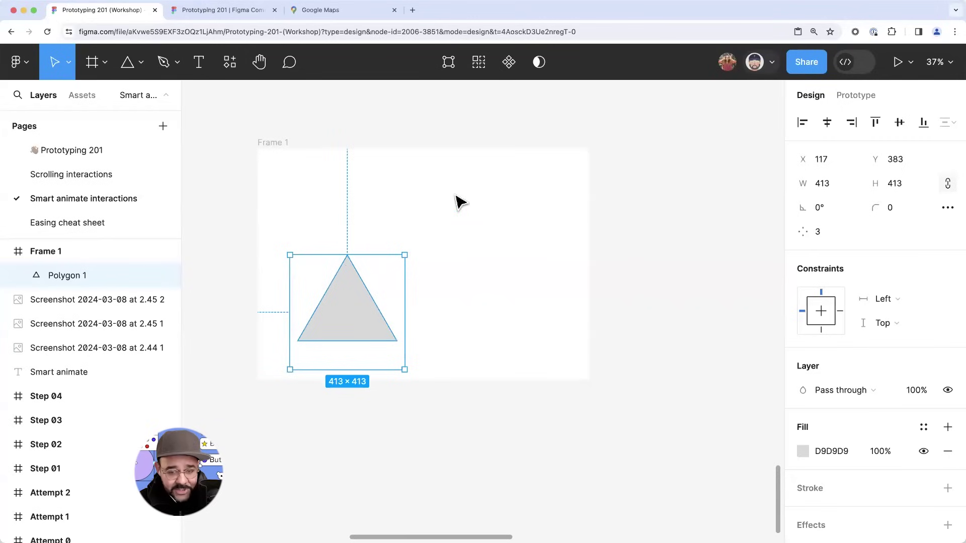
- Duplicate Frame 1 with its triangle twice to make a row of three frames side by side
{"action": "scroll", "coordinate": [446, 286], "scroll_direction": "down", "scroll_amount": 3}
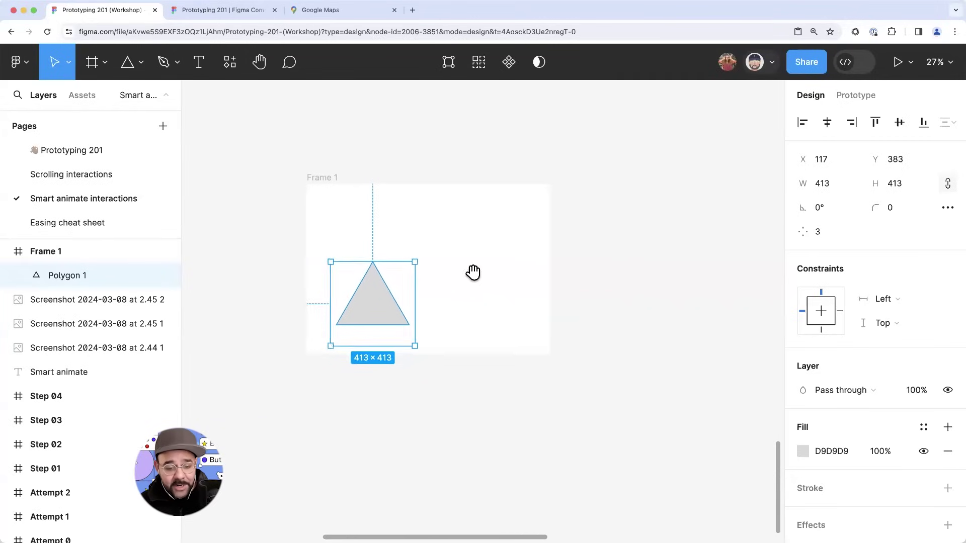
{"action": "scroll", "coordinate": [473, 272], "scroll_direction": "right", "scroll_amount": 2}
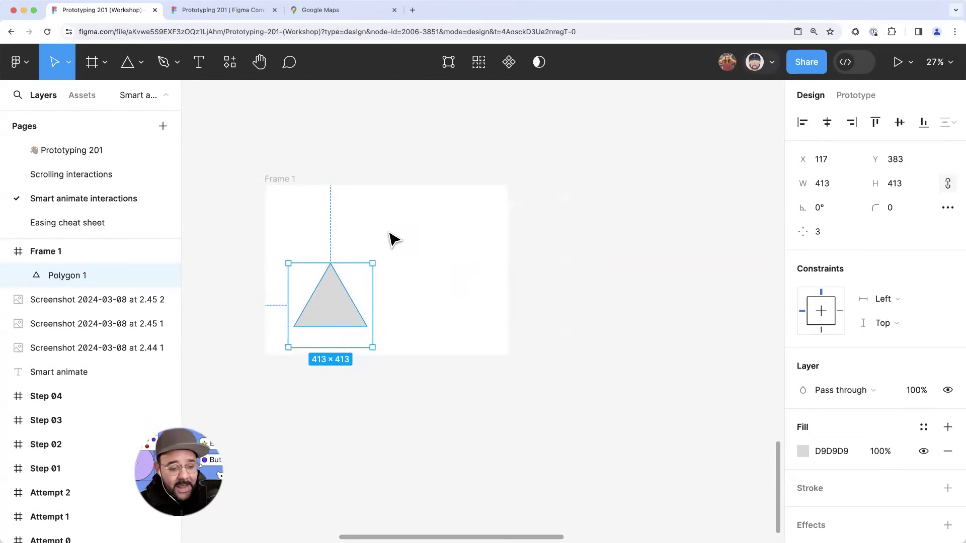
{"action": "left_click_drag", "start_coordinate": [286, 187], "coordinate": [542, 209]}
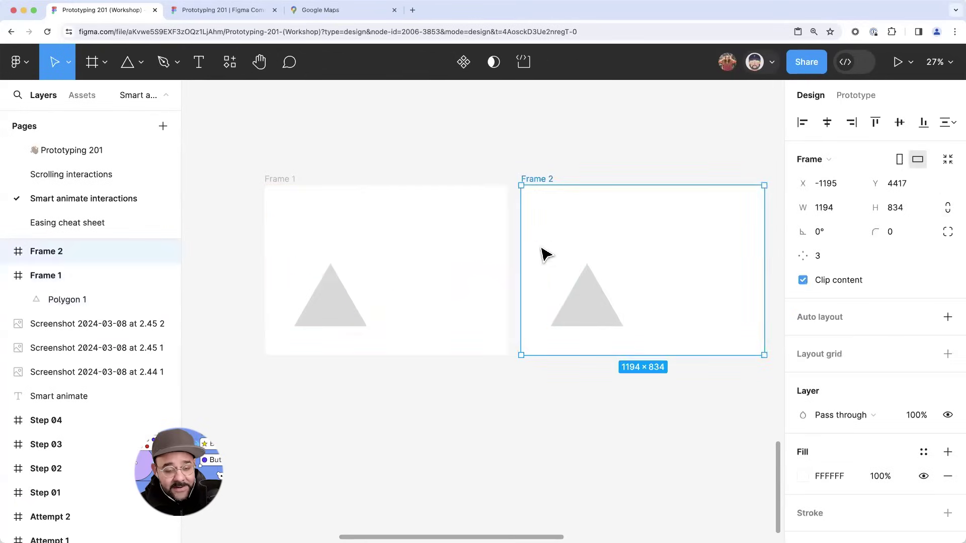
{"action": "scroll", "coordinate": [624, 274], "scroll_direction": "right", "scroll_amount": 2}
{"action": "scroll", "coordinate": [565, 225], "scroll_direction": "down", "scroll_amount": 2}
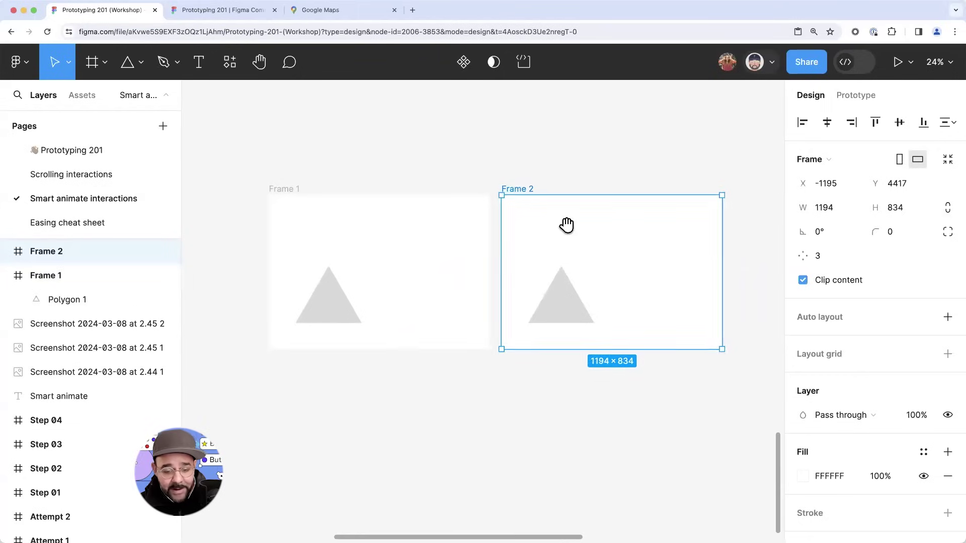
{"action": "scroll", "coordinate": [483, 211], "scroll_direction": "right", "scroll_amount": 4}
{"action": "left_click_drag", "start_coordinate": [412, 194], "coordinate": [641, 209]}
{"action": "left_click", "coordinate": [660, 169]}
{"action": "scroll", "coordinate": [649, 166], "scroll_direction": "down", "scroll_amount": 3}
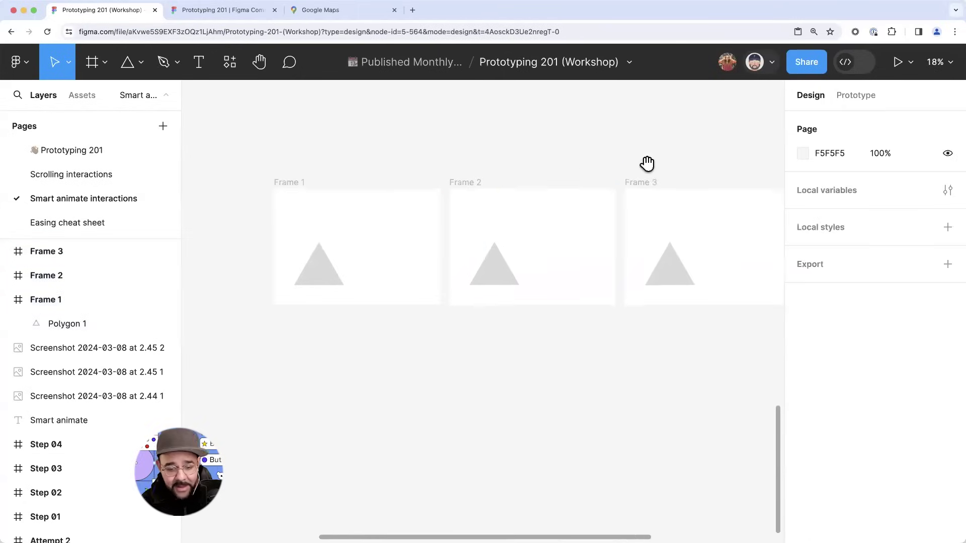
{"action": "scroll", "coordinate": [357, 272], "scroll_direction": "right", "scroll_amount": 2}
- Select the triangle in Frame 1 and expand Frame 2 and Frame 3 to compare the names of their polygon layers
{"action": "left_click", "coordinate": [302, 280]}
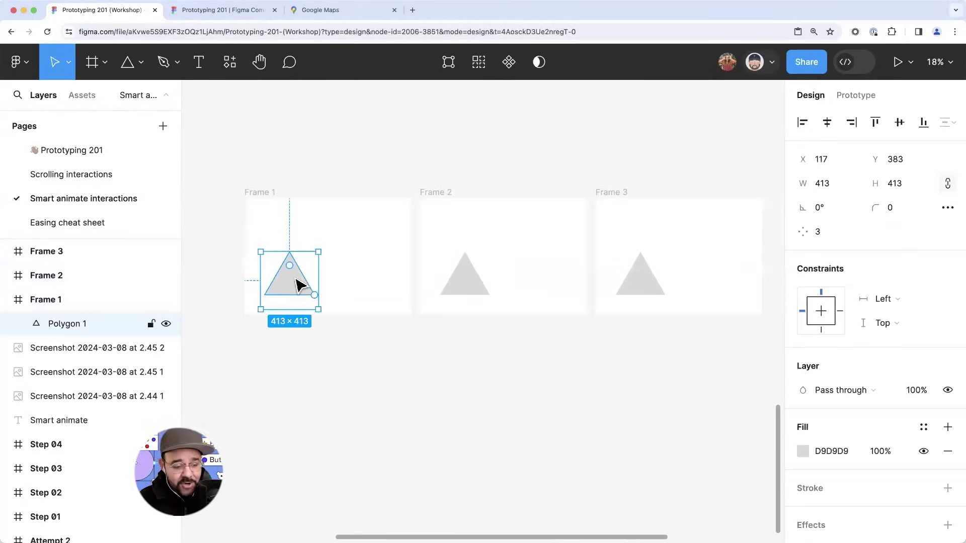
{"action": "left_click", "coordinate": [6, 275]}
{"action": "left_click", "coordinate": [5, 251]}
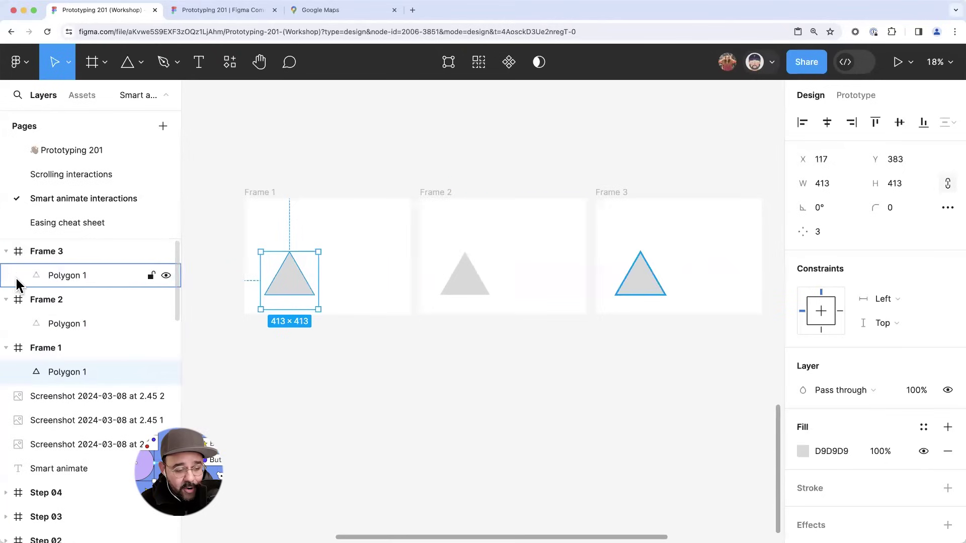
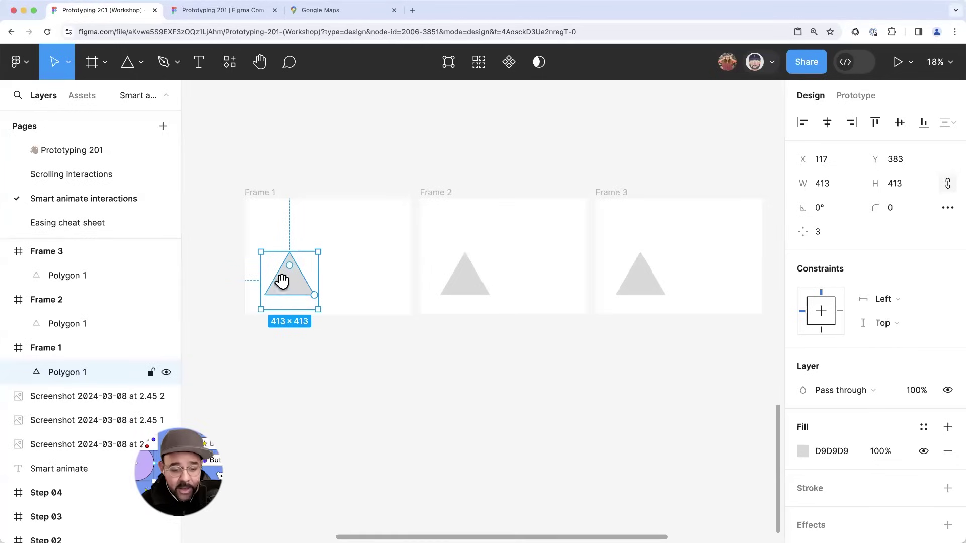
- Select the matching triangles in all three frames, try rotating and moving them together, and undo the changes
{"action": "left_click_drag", "start_coordinate": [280, 280], "coordinate": [265, 312]}
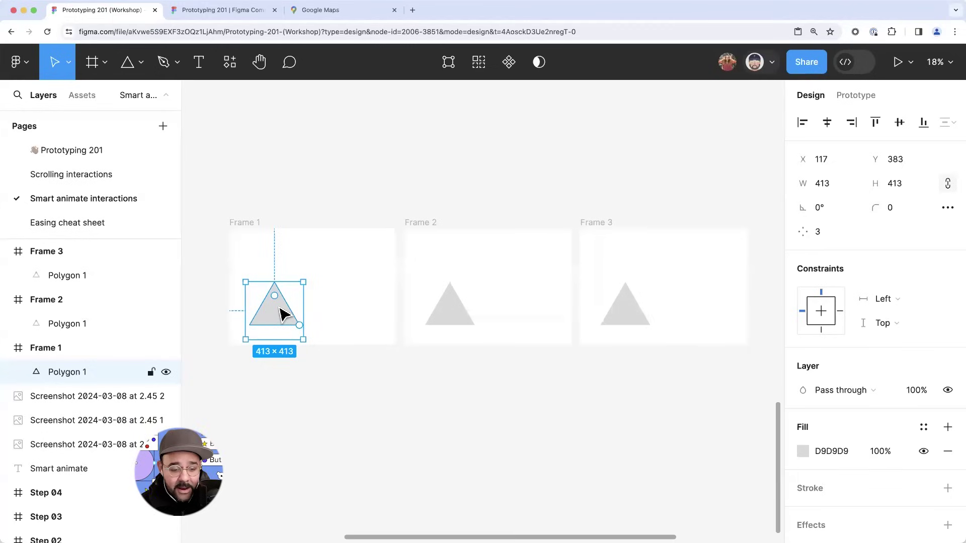
{"action": "left_click", "coordinate": [478, 62]}
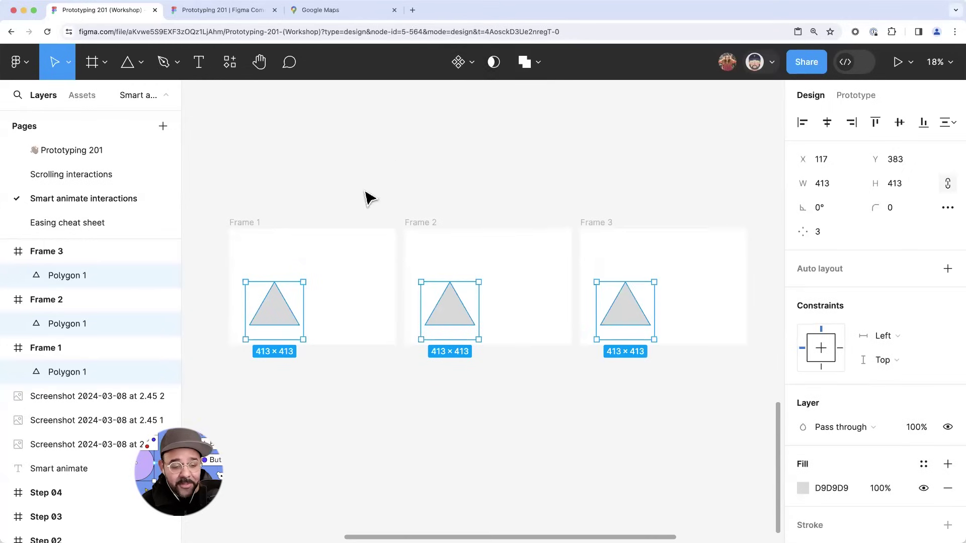
{"action": "left_click_drag", "start_coordinate": [309, 271], "coordinate": [297, 300]}
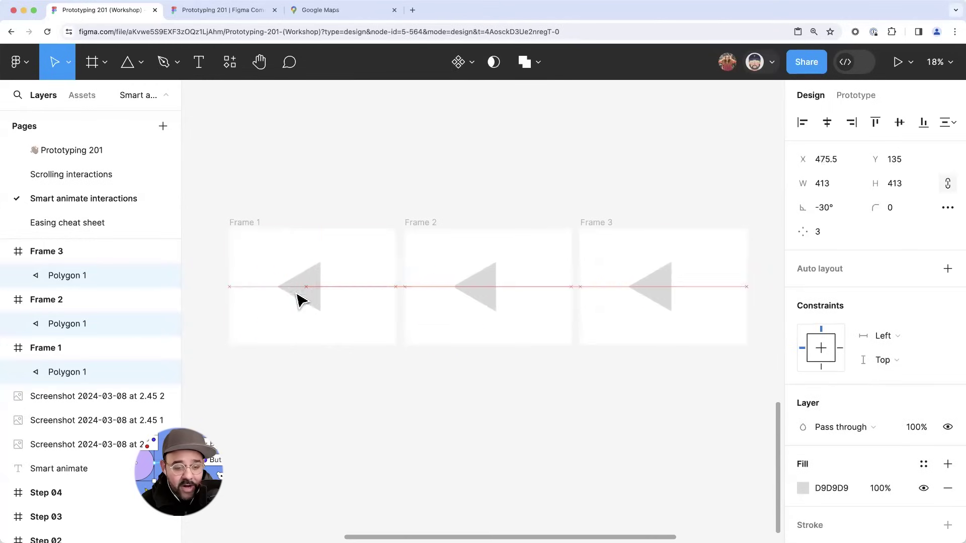
{"action": "key", "text": "ctrl+z"}
{"action": "key", "text": "ctrl+z"}
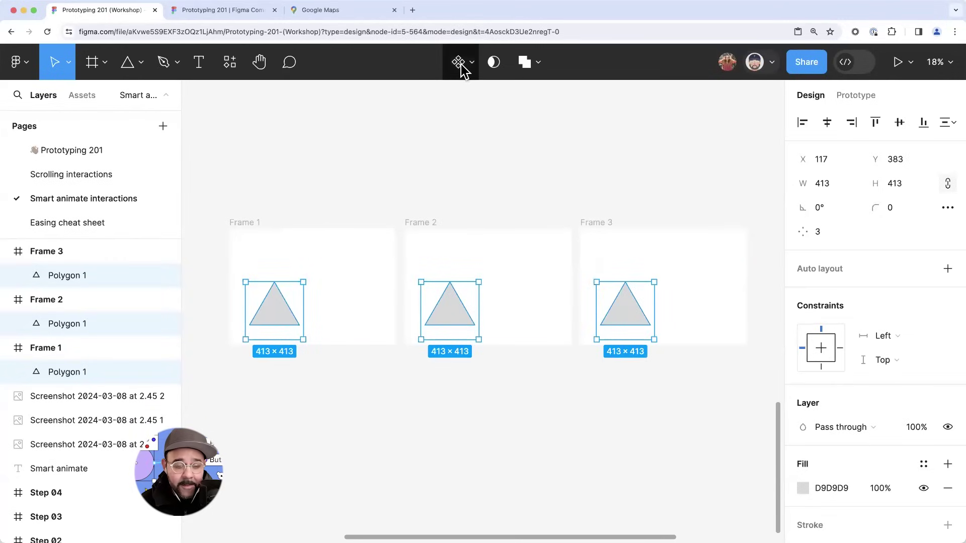
- Turn the matching triangles in all three frames into one component and move its main component up, clear of Frame 1
{"action": "left_click", "coordinate": [425, 168]}
{"action": "left_click", "coordinate": [276, 312]}
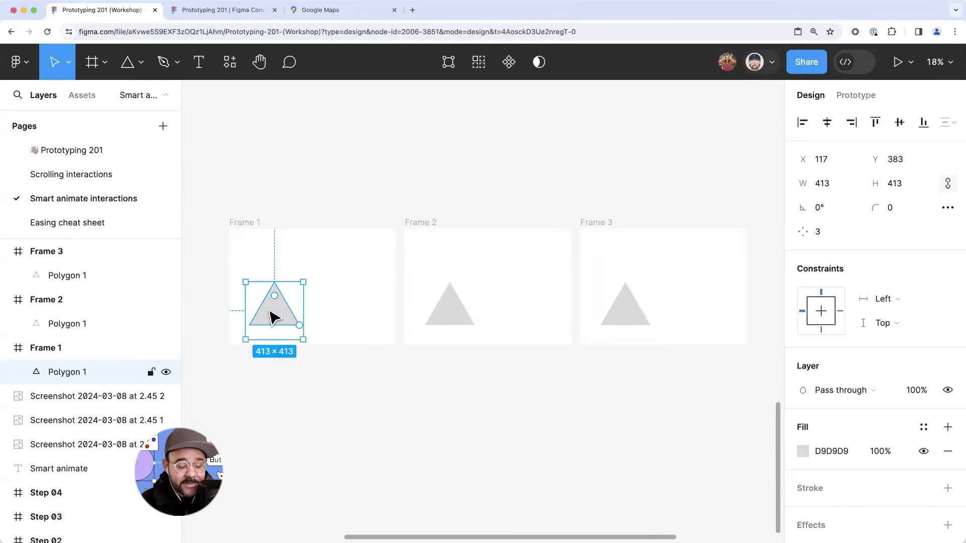
{"action": "key", "text": "alt+super+a"}
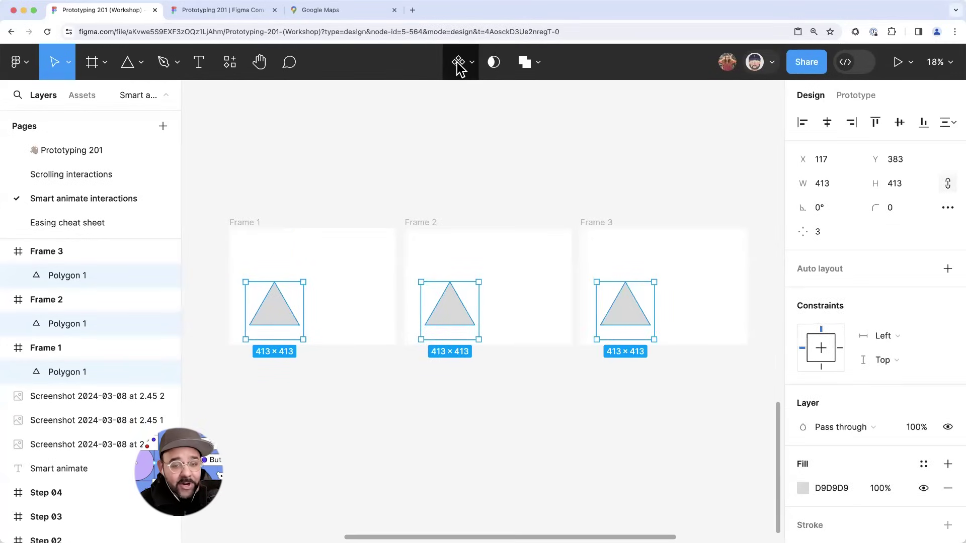
{"action": "left_click", "coordinate": [459, 63]}
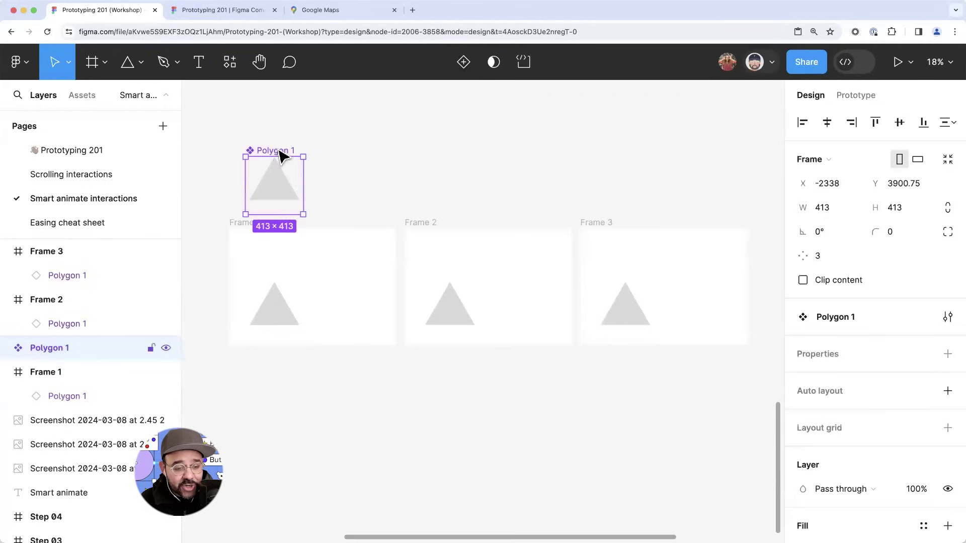
{"action": "left_click", "coordinate": [396, 143]}
{"action": "left_click", "coordinate": [282, 185]}
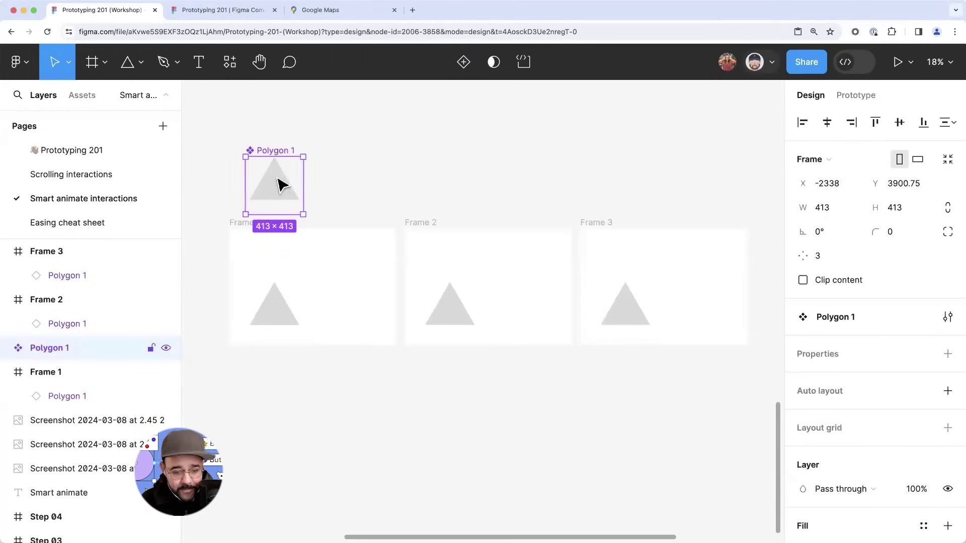
- Inspect the triangle instances in Frame 1, Frame 2 and Frame 3 by selecting them in turn
{"action": "left_click", "coordinate": [297, 302]}
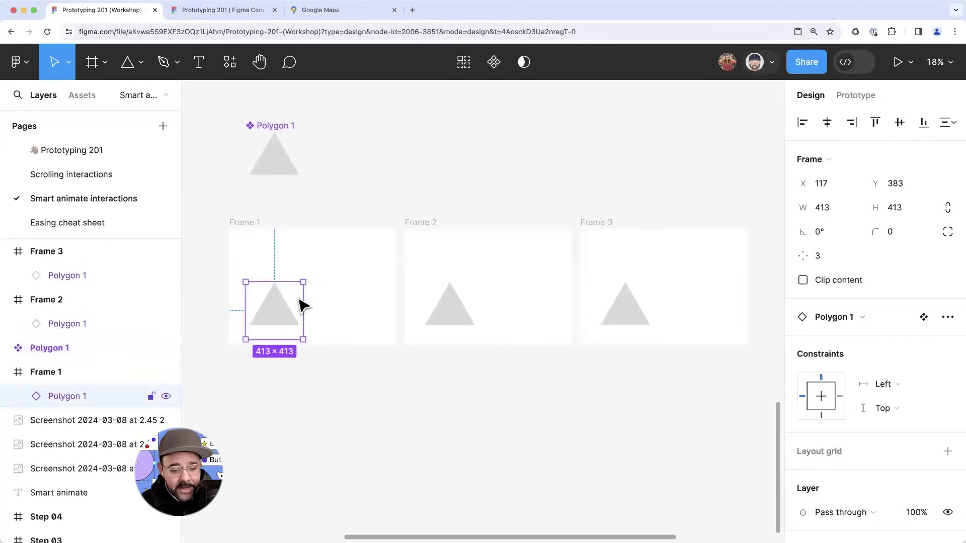
{"action": "left_click", "coordinate": [458, 314]}
{"action": "left_click", "coordinate": [614, 317]}
{"action": "left_click", "coordinate": [449, 309]}
{"action": "left_click", "coordinate": [275, 308]}
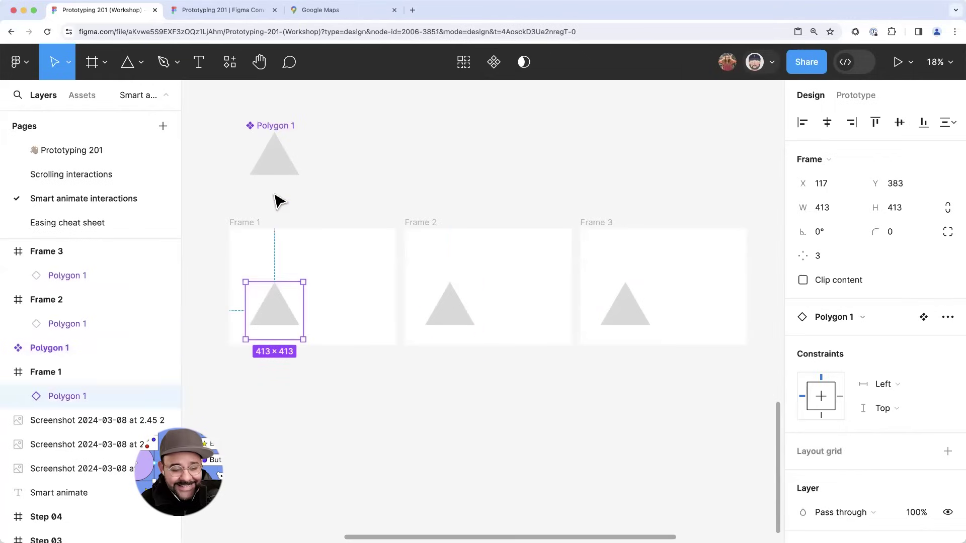
- Enlarge the triangle instance in Frame 2, rotate it to point downward, and place it partly beyond the frame's upper right corner
{"action": "left_click", "coordinate": [421, 226]}
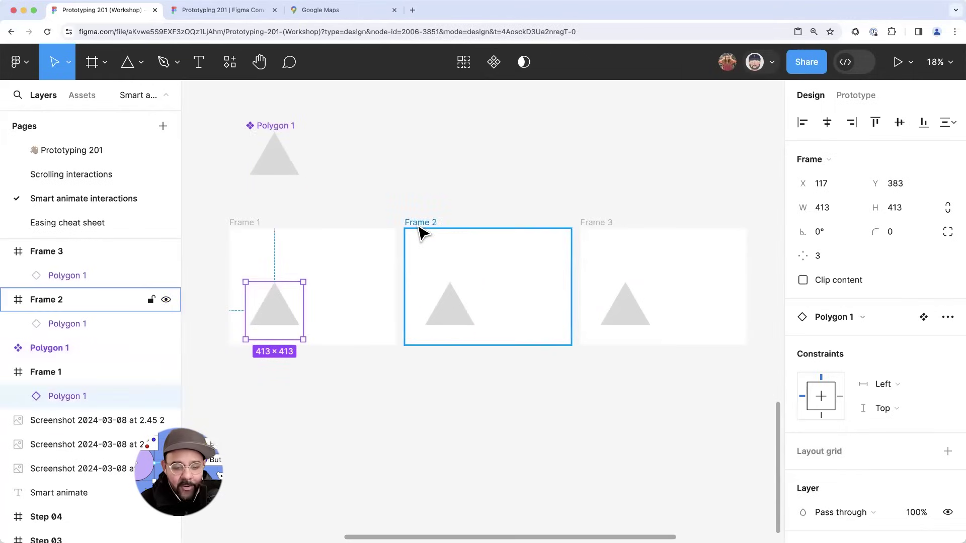
{"action": "left_click", "coordinate": [466, 319]}
{"action": "left_click_drag", "start_coordinate": [461, 319], "coordinate": [496, 287]}
{"action": "left_click_drag", "start_coordinate": [518, 243], "coordinate": [547, 303]}
{"action": "left_click_drag", "start_coordinate": [489, 286], "coordinate": [591, 309]}
{"action": "left_click_drag", "start_coordinate": [531, 336], "coordinate": [534, 259]}
- Enlarge and rotate the triangle instance in Frame 3 and place it partly beyond the frame's lower left corner
{"action": "scroll", "coordinate": [553, 367], "scroll_direction": "right", "scroll_amount": 2}
{"action": "left_click", "coordinate": [627, 327]}
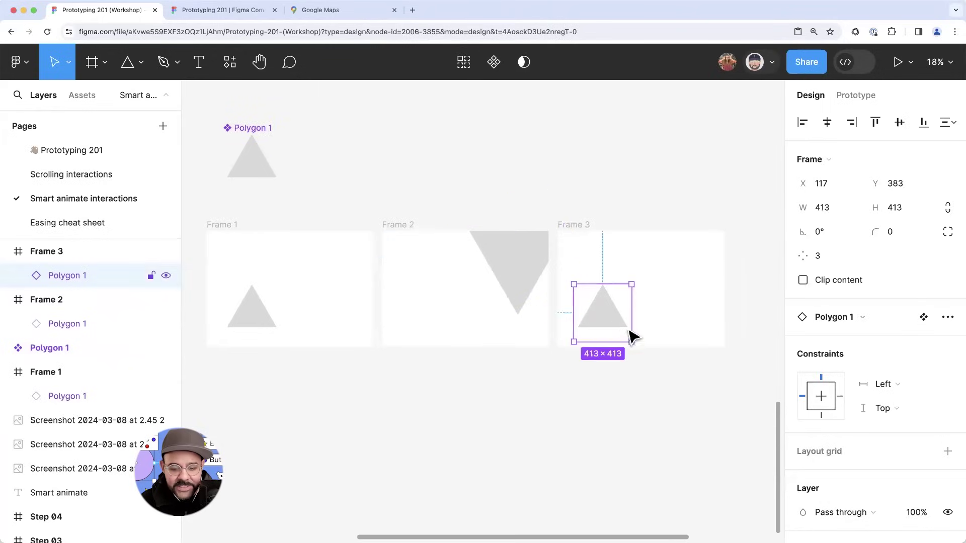
{"action": "left_click_drag", "start_coordinate": [639, 339], "coordinate": [682, 264]}
{"action": "left_click_drag", "start_coordinate": [636, 291], "coordinate": [588, 340]}
{"action": "left_click", "coordinate": [659, 407]}
- Move Frame 3 right to about X 137 to widen the gap between it and Frame 2
{"action": "scroll", "coordinate": [665, 400], "scroll_direction": "down", "scroll_amount": 2}
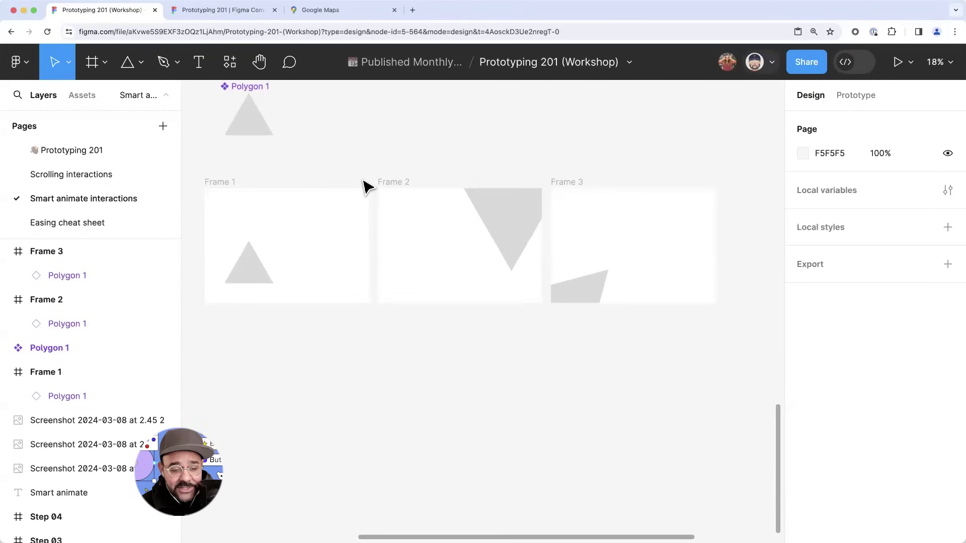
{"action": "left_click", "coordinate": [591, 186]}
{"action": "left_click_drag", "start_coordinate": [589, 184], "coordinate": [589, 186]}
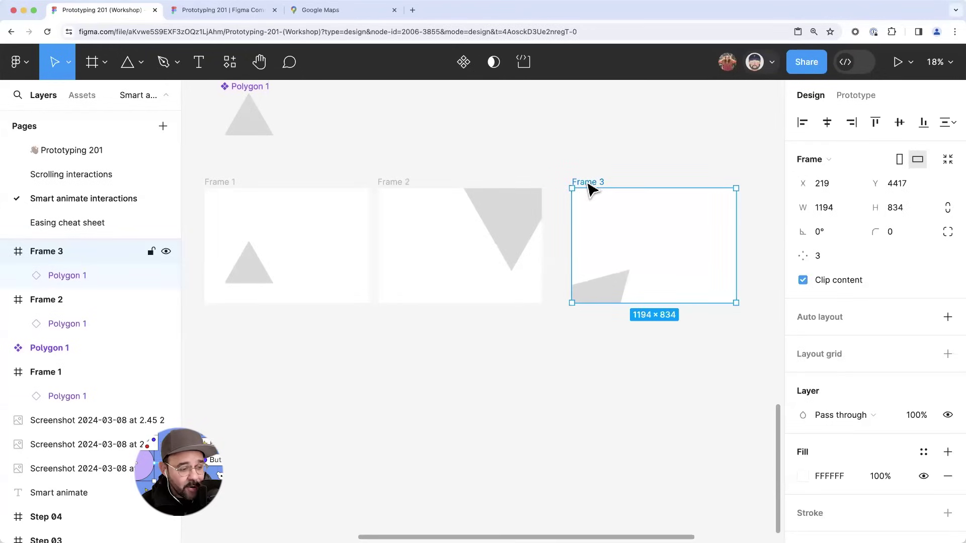
{"action": "left_click_drag", "start_coordinate": [597, 184], "coordinate": [587, 183]}
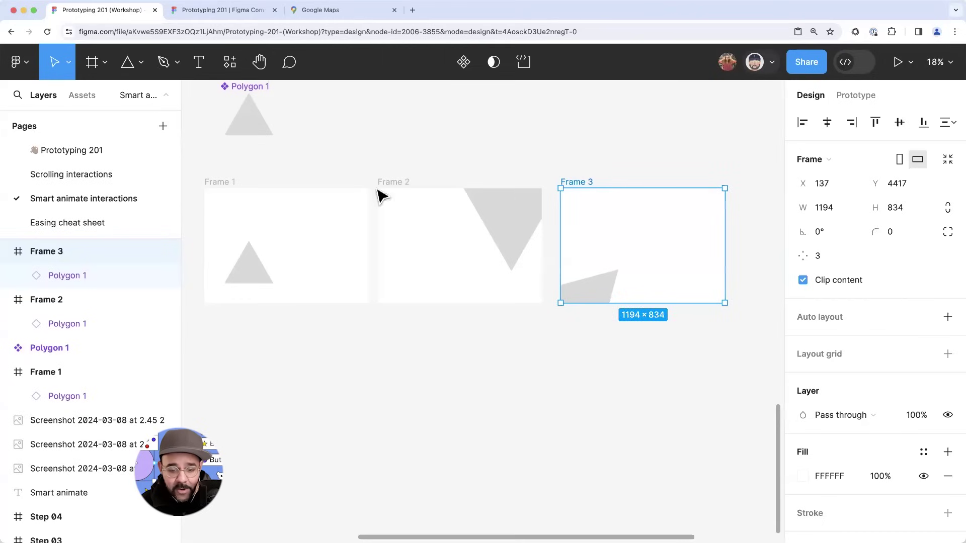
- Fill Frame 1 with a light blue background
{"action": "left_click_drag", "start_coordinate": [224, 190], "coordinate": [230, 197]}
{"action": "left_click", "coordinate": [234, 199]}
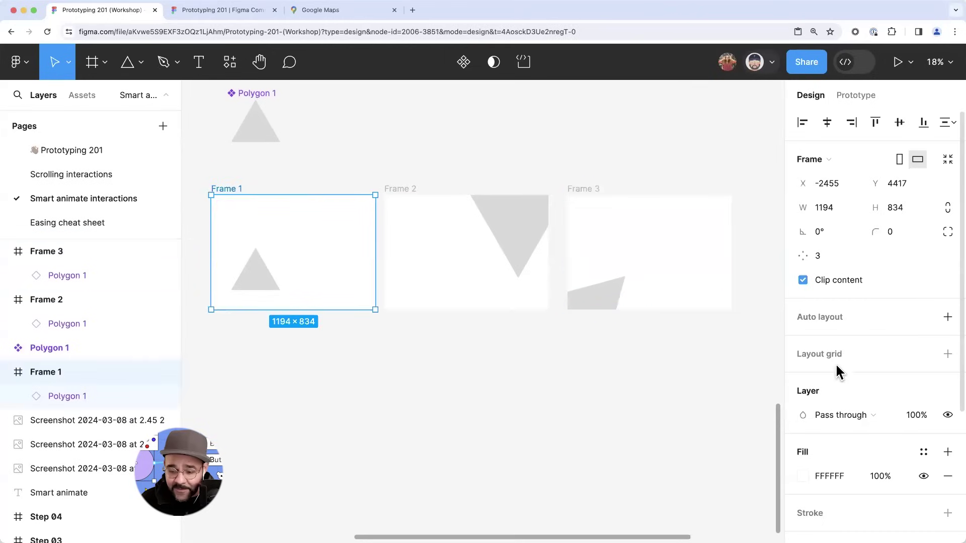
{"action": "scroll", "coordinate": [820, 417], "scroll_direction": "down", "scroll_amount": 2}
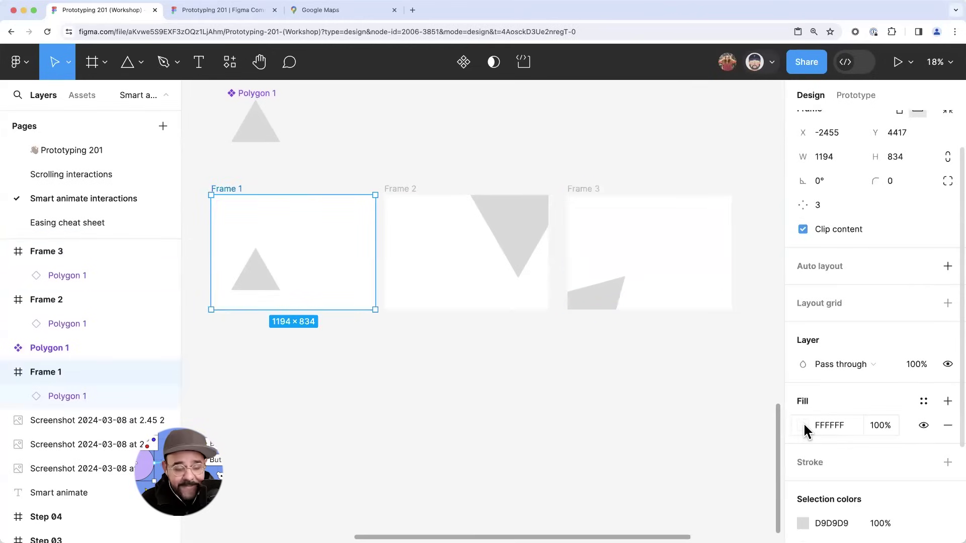
{"action": "left_click", "coordinate": [804, 425]}
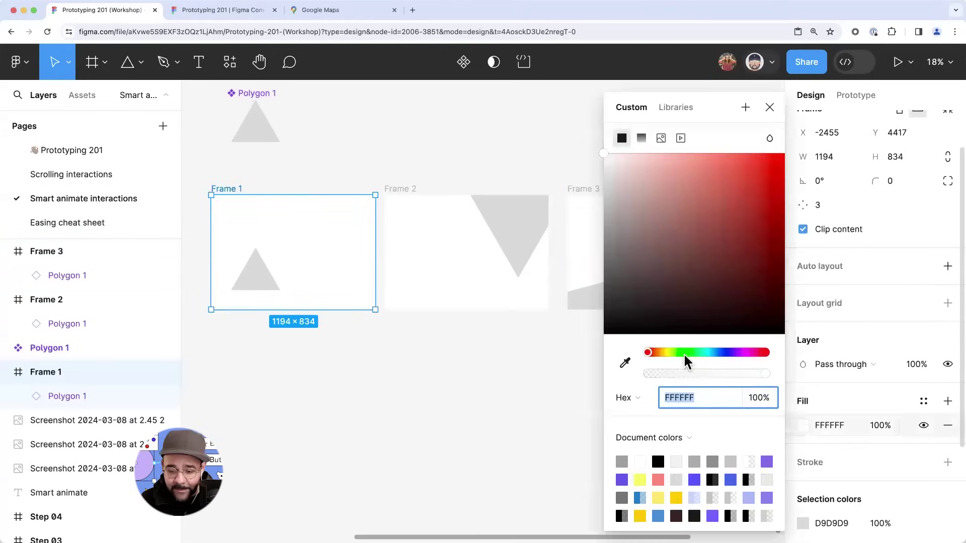
{"action": "left_click", "coordinate": [715, 353]}
{"action": "left_click_drag", "start_coordinate": [717, 301], "coordinate": [727, 151]}
{"action": "left_click", "coordinate": [496, 381]}
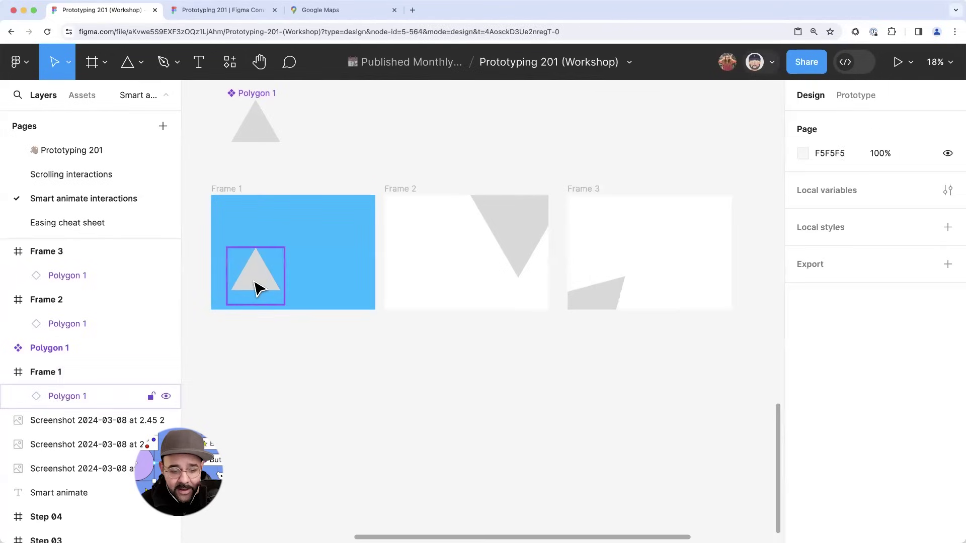
- Recolor the triangle instance in Frame 1 to a bright yellow
{"action": "left_click", "coordinate": [256, 272]}
{"action": "scroll", "coordinate": [811, 491], "scroll_direction": "down", "scroll_amount": 5}
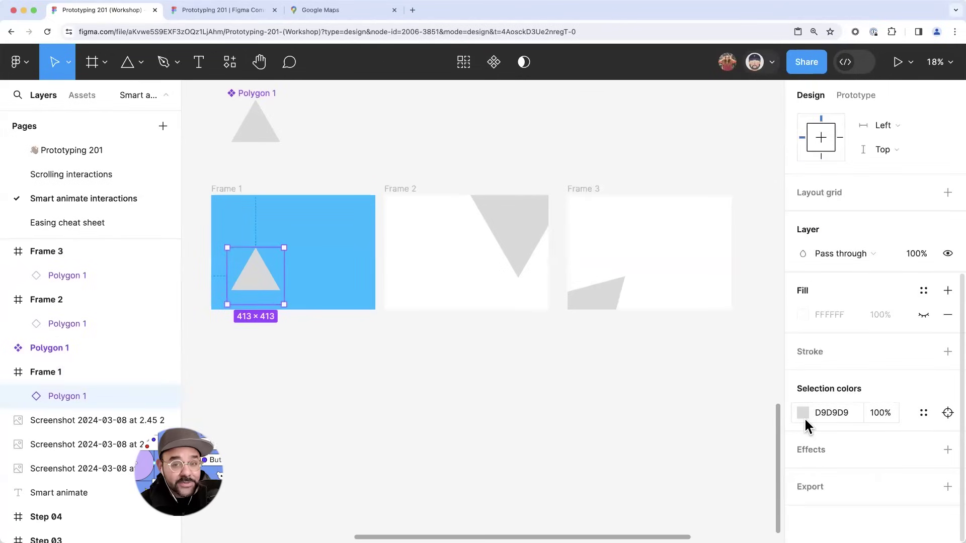
{"action": "left_click", "coordinate": [803, 414]}
{"action": "left_click_drag", "start_coordinate": [729, 352], "coordinate": [744, 352]}
{"action": "left_click_drag", "start_coordinate": [740, 236], "coordinate": [635, 171]}
{"action": "left_click_drag", "start_coordinate": [699, 353], "coordinate": [693, 352]}
{"action": "left_click_drag", "start_coordinate": [709, 262], "coordinate": [761, 153]}
{"action": "left_click", "coordinate": [663, 352]}
{"action": "left_click_drag", "start_coordinate": [695, 310], "coordinate": [771, 152]}
{"action": "left_click", "coordinate": [346, 323]}
- Add a prototype connection from Frame 1 to Frame 2
{"action": "scroll", "coordinate": [334, 340], "scroll_direction": "up", "scroll_amount": 1}
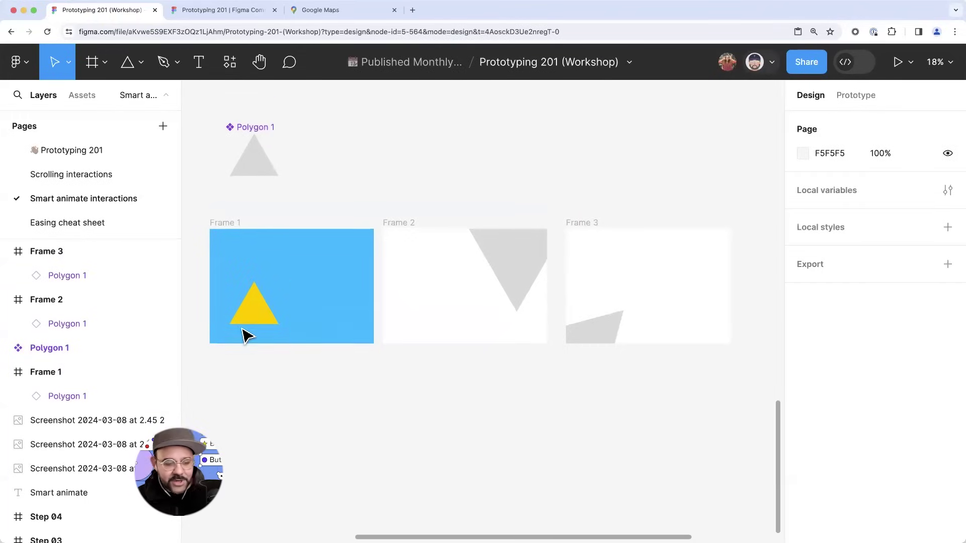
{"action": "scroll", "coordinate": [412, 199], "scroll_direction": "down", "scroll_amount": 2}
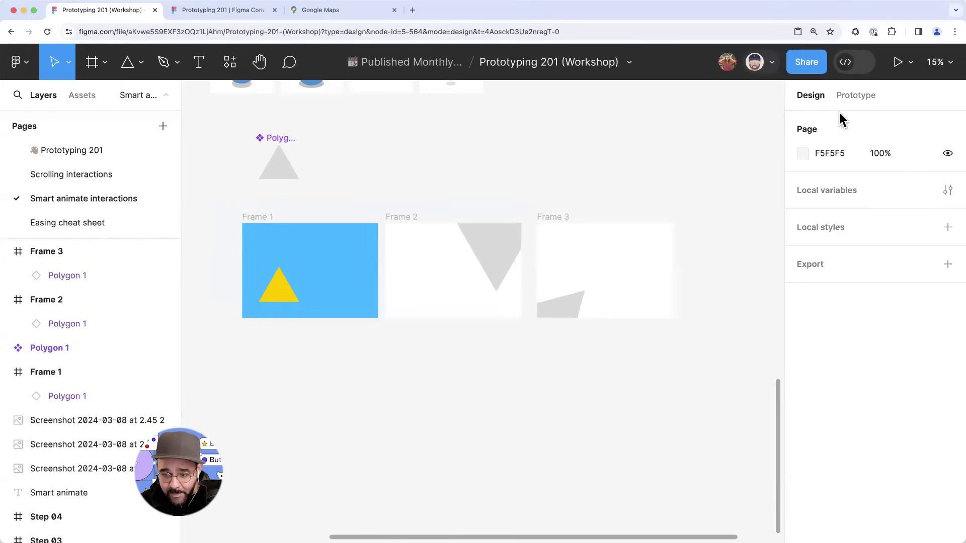
{"action": "left_click", "coordinate": [855, 95]}
{"action": "left_click", "coordinate": [298, 239]}
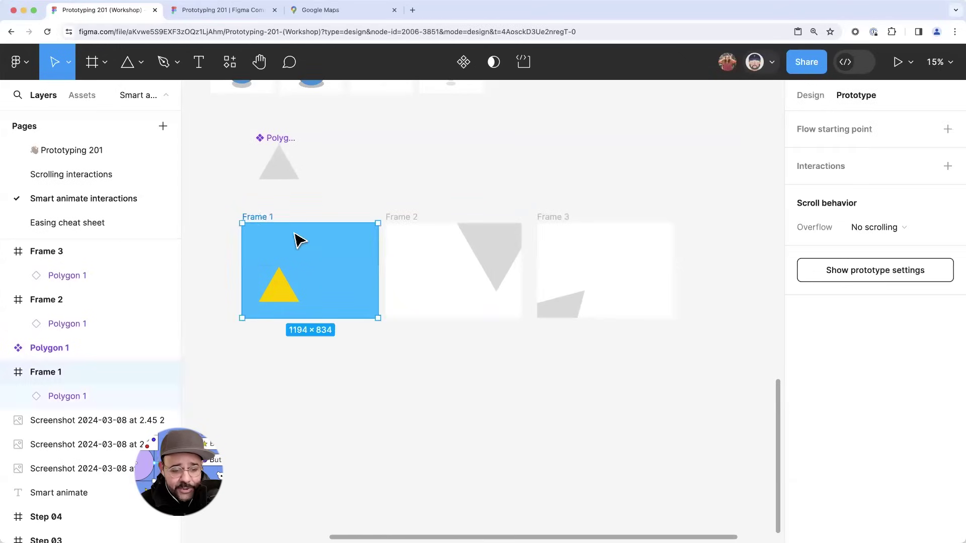
{"action": "scroll", "coordinate": [307, 241], "scroll_direction": "up", "scroll_amount": 2}
{"action": "mouse_move", "coordinate": [390, 281]}
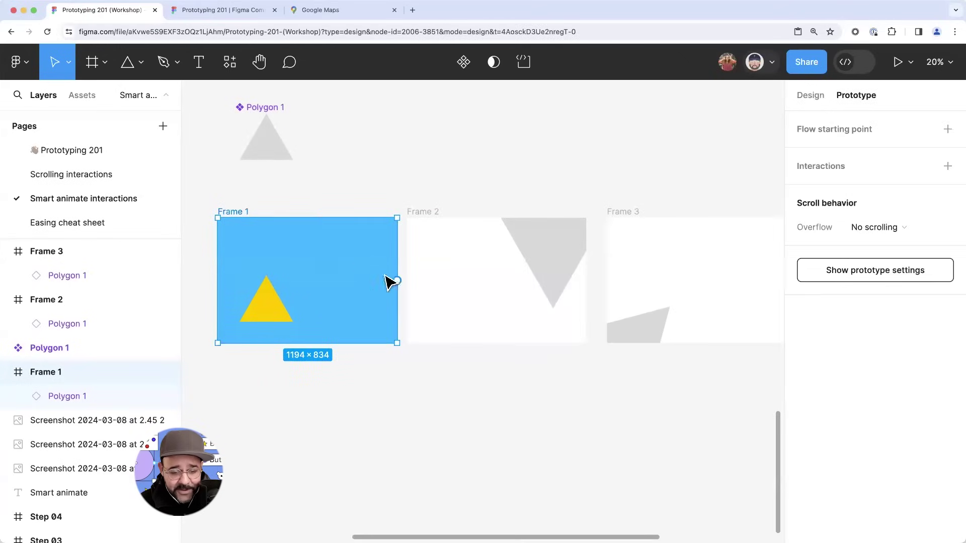
{"action": "left_click_drag", "start_coordinate": [397, 280], "coordinate": [416, 285]}
{"action": "key", "text": "super+z"}
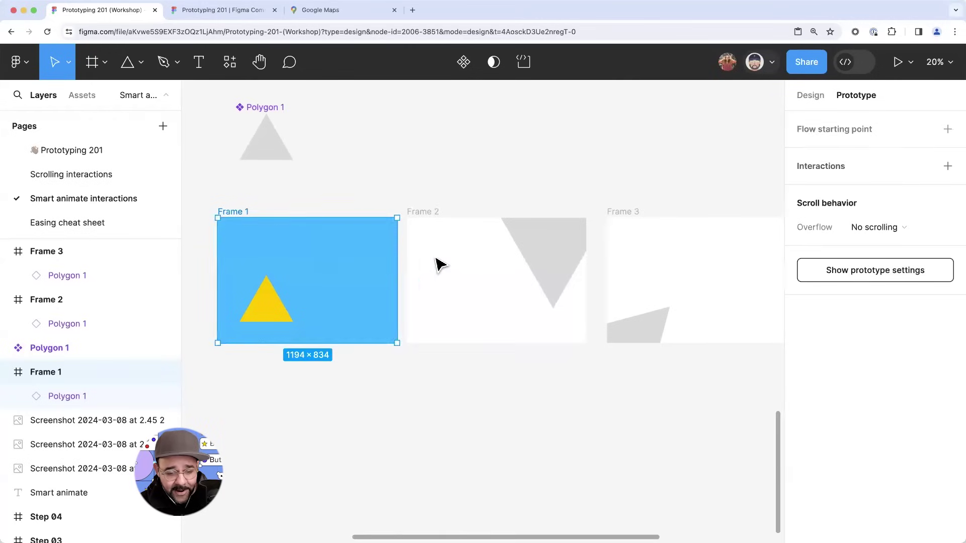
{"action": "scroll", "coordinate": [416, 282], "scroll_direction": "up", "scroll_amount": 5}
{"action": "left_click_drag", "start_coordinate": [397, 297], "coordinate": [427, 297]}
{"action": "scroll", "coordinate": [438, 300], "scroll_direction": "down", "scroll_amount": 3}
{"action": "scroll", "coordinate": [441, 299], "scroll_direction": "down", "scroll_amount": 2}
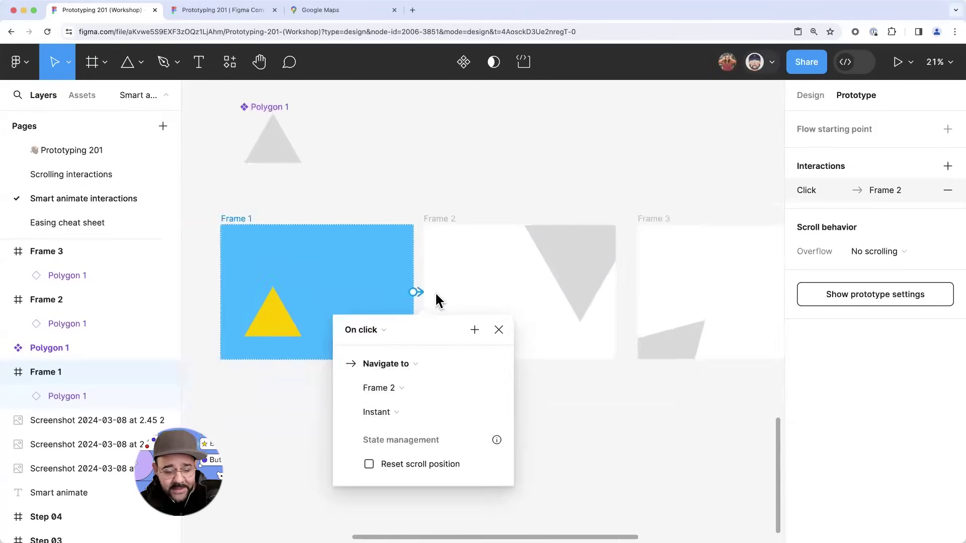
- Set the Frame 1 interaction's trigger to After delay with a delay of 1 ms
{"action": "left_click", "coordinate": [387, 331]}
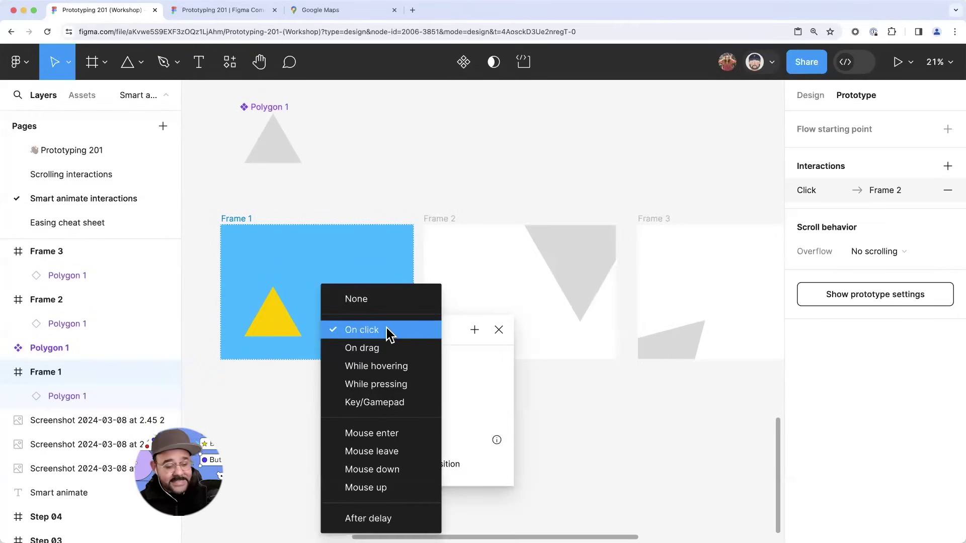
{"action": "left_click", "coordinate": [370, 518]}
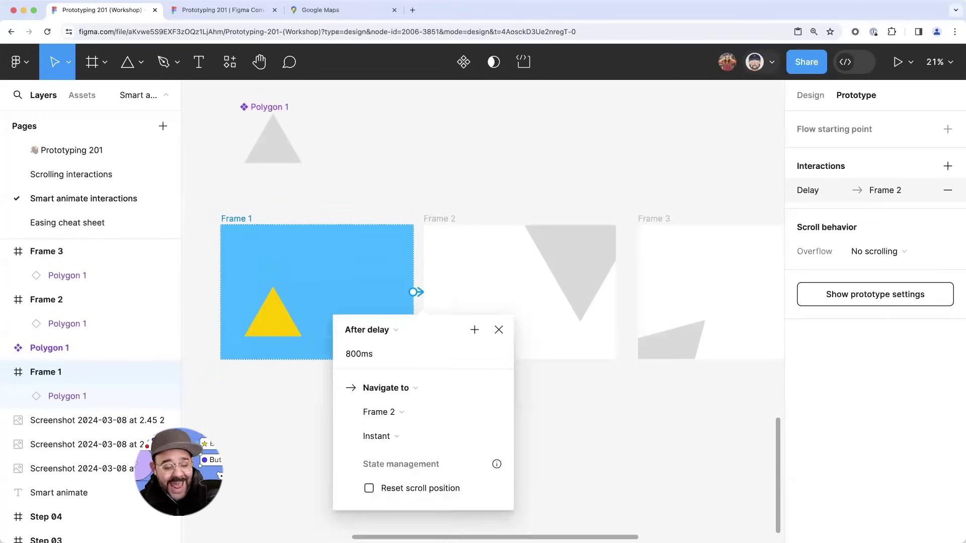
{"action": "left_click", "coordinate": [385, 354]}
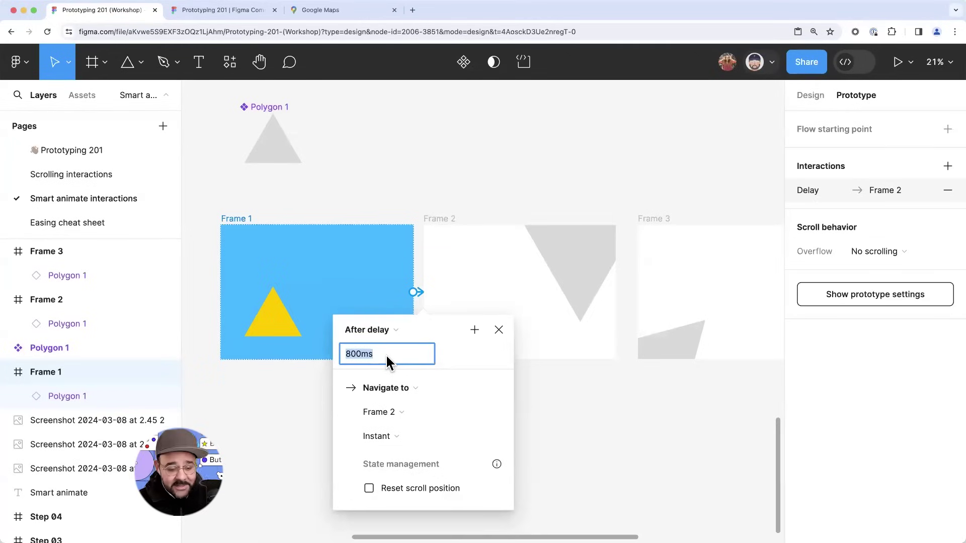
{"action": "type", "text": "1"}
{"action": "key", "text": "Return"}
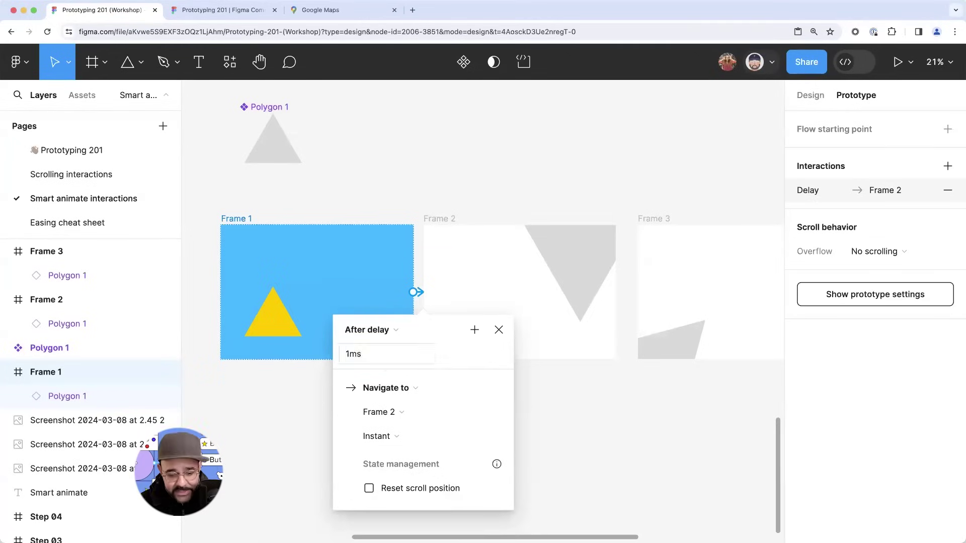
{"action": "left_click", "coordinate": [381, 355]}
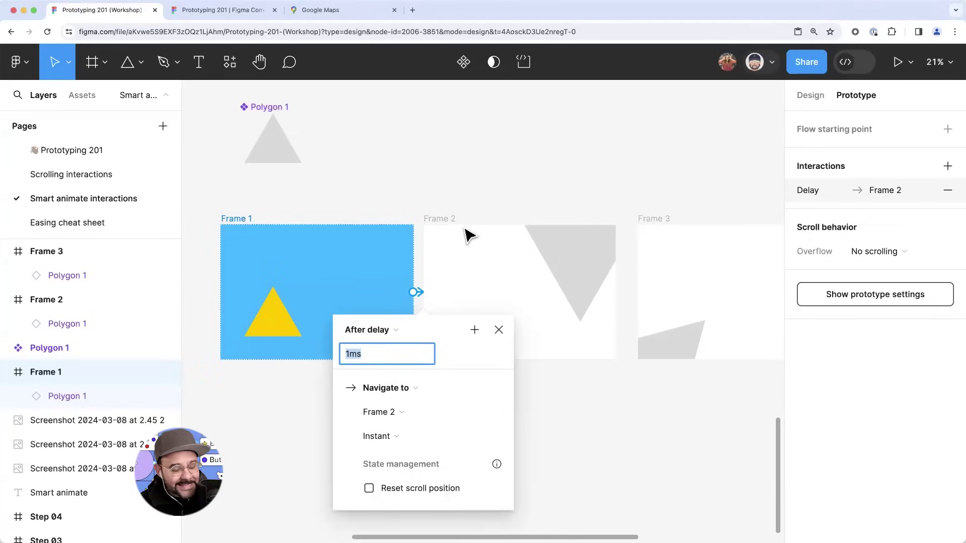
- Set the Frame 1 to Frame 2 transition to Smart animate with custom easing 0.9, 0, 0.13, 1 and a 350 ms duration
{"action": "left_click", "coordinate": [410, 440]}
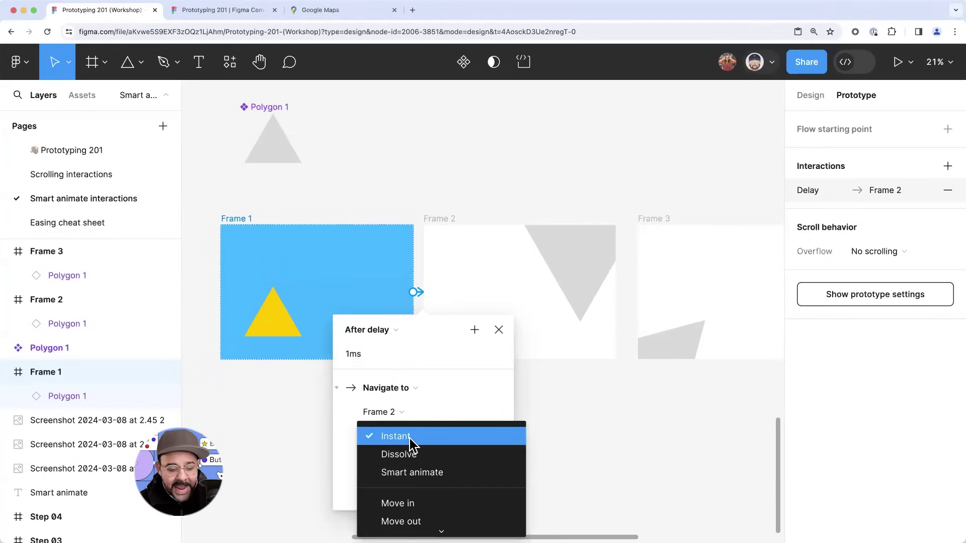
{"action": "left_click", "coordinate": [421, 473]}
{"action": "left_click_drag", "start_coordinate": [450, 353], "coordinate": [576, 153]}
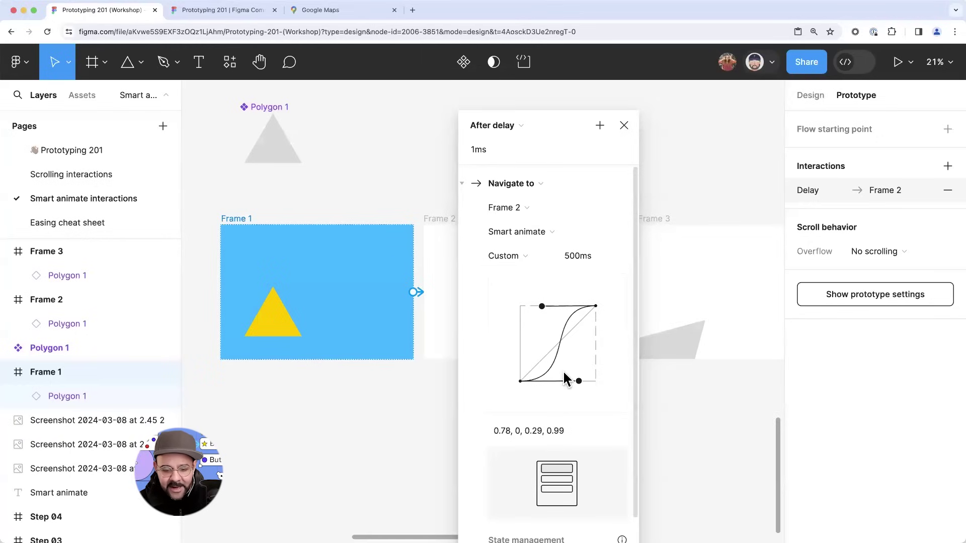
{"action": "mouse_move", "coordinate": [578, 381]}
{"action": "left_mouse_down"}
{"action": "mouse_move", "coordinate": [547, 382]}
{"action": "mouse_move", "coordinate": [588, 381]}
{"action": "left_mouse_up"}
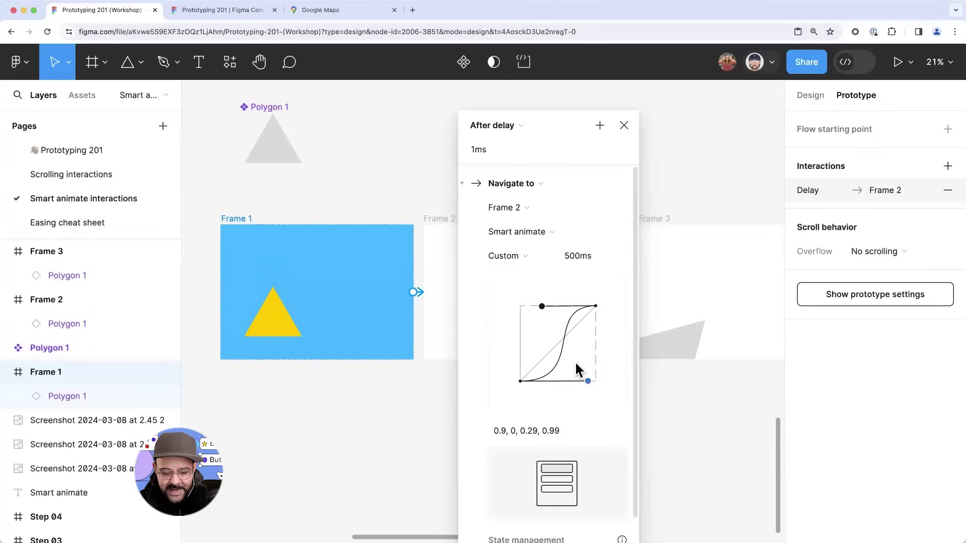
{"action": "left_click_drag", "start_coordinate": [544, 307], "coordinate": [529, 304]}
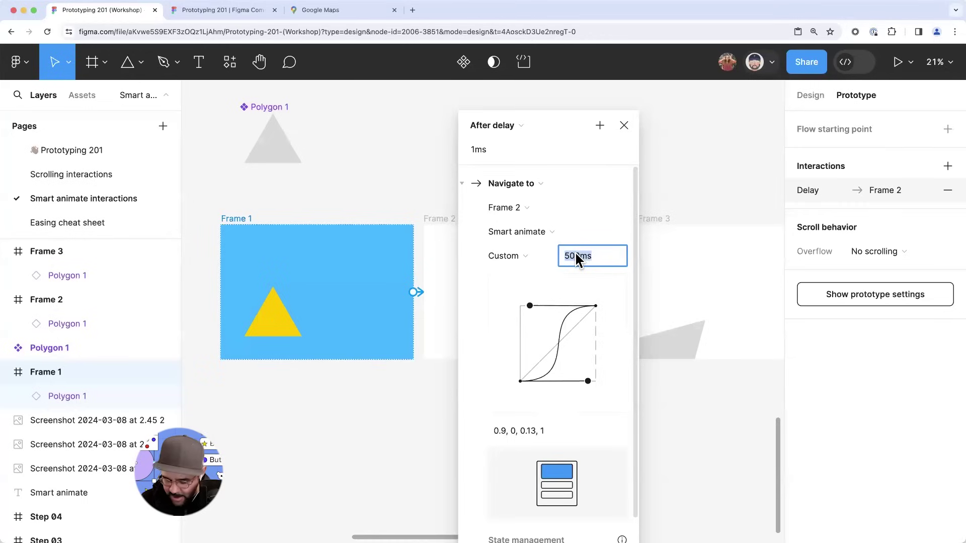
{"action": "type", "text": "350"}
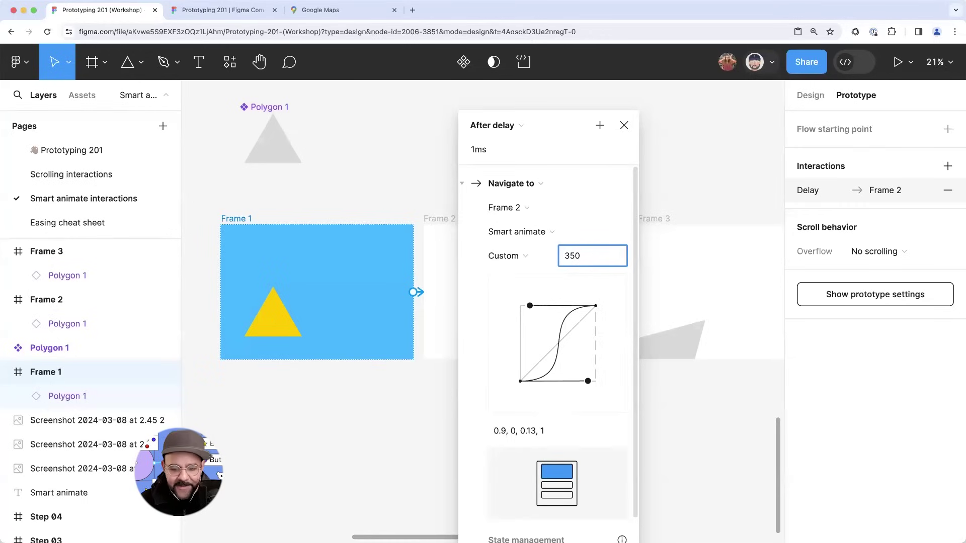
{"action": "left_click", "coordinate": [579, 210]}
{"action": "left_click", "coordinate": [566, 208]}
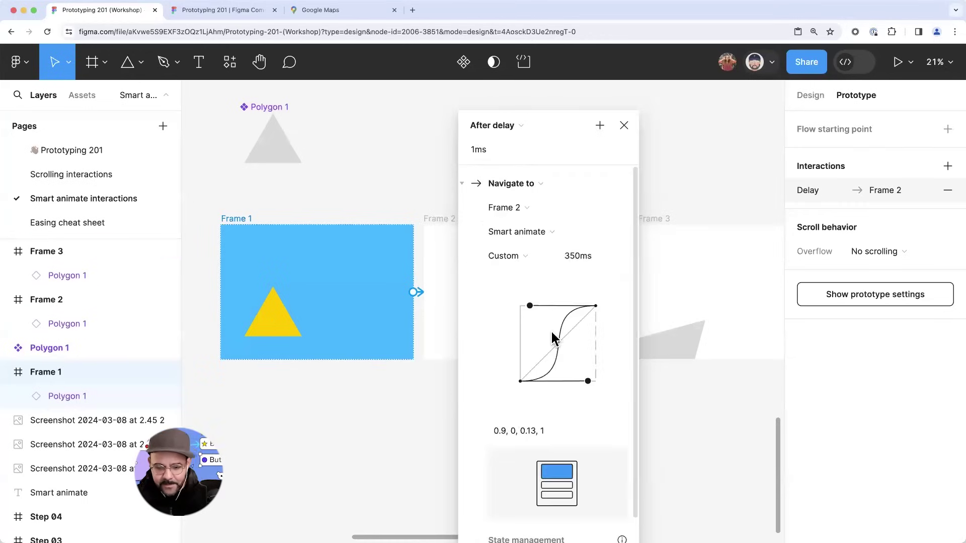
{"action": "left_click", "coordinate": [442, 412]}
- Add an On click prototype connection from Frame 2 to Frame 3
{"action": "scroll", "coordinate": [483, 382], "scroll_direction": "right", "scroll_amount": 3}
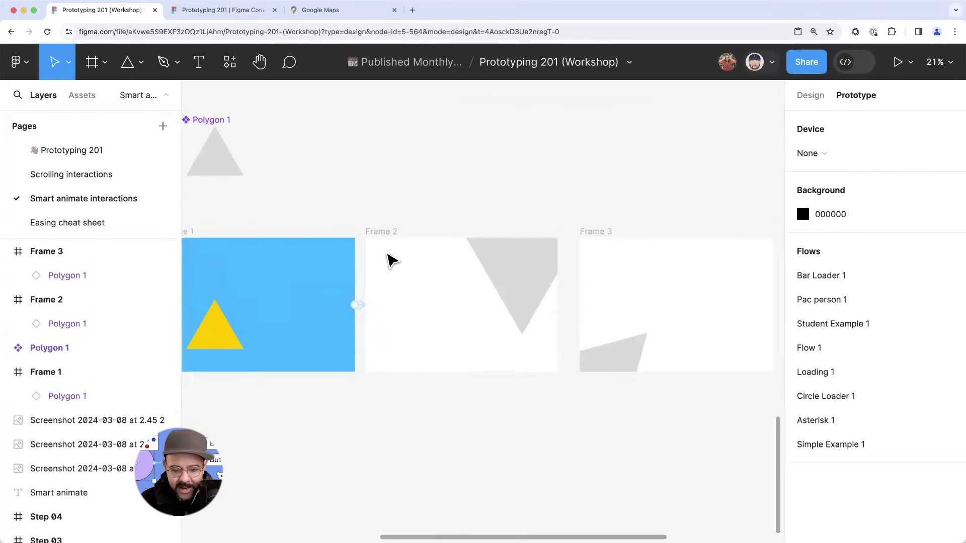
{"action": "left_click", "coordinate": [391, 261]}
{"action": "left_click_drag", "start_coordinate": [558, 305], "coordinate": [594, 314]}
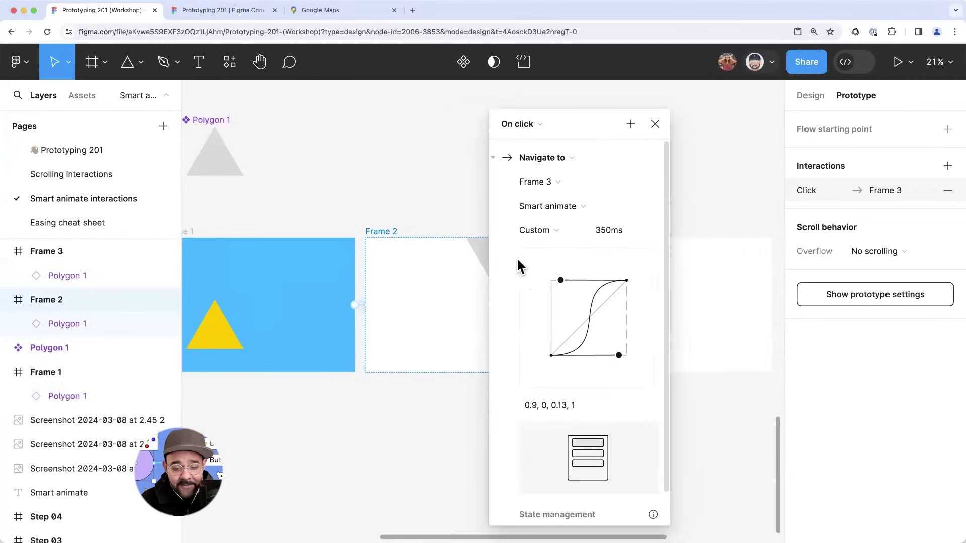
{"action": "key", "text": "Escape"}
- Move Frame 1 slightly left to widen the gap between it and Frame 2
{"action": "scroll", "coordinate": [569, 207], "scroll_direction": "down", "scroll_amount": 3}
{"action": "left_click", "coordinate": [253, 226]}
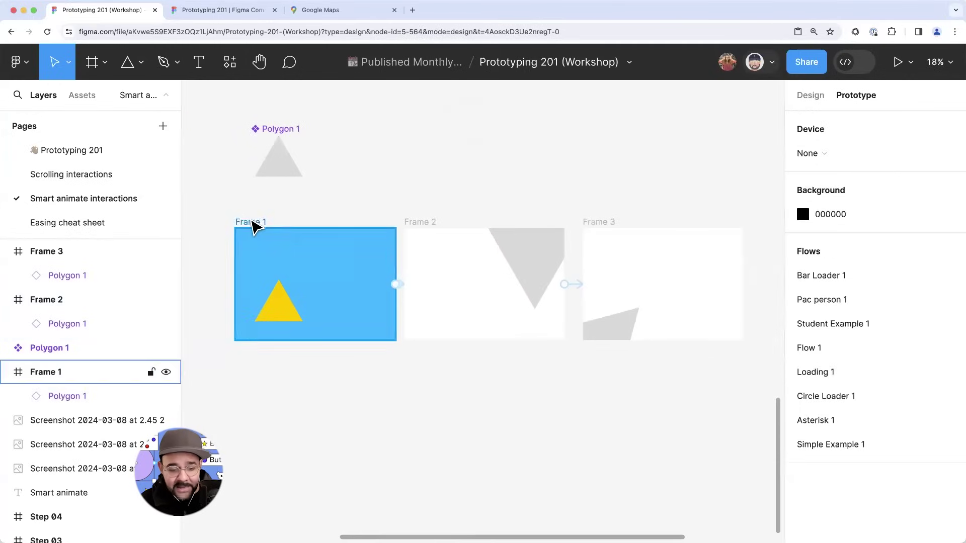
{"action": "left_click_drag", "start_coordinate": [253, 226], "coordinate": [242, 222]}
{"action": "left_click", "coordinate": [379, 194]}
{"action": "scroll", "coordinate": [401, 184], "scroll_direction": "left", "scroll_amount": 2}
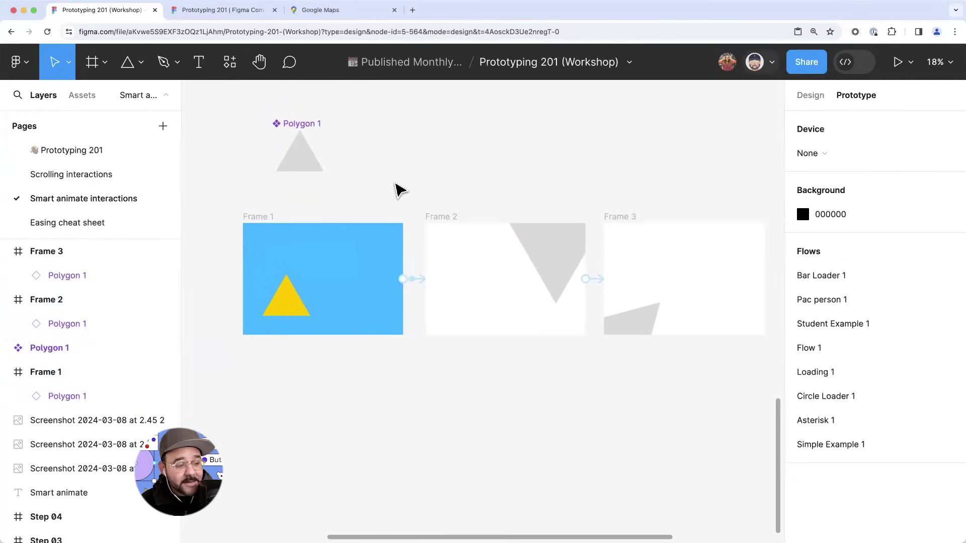
{"action": "scroll", "coordinate": [387, 185], "scroll_direction": "right", "scroll_amount": 2}
- Connect Frame 3 back to Frame 1 and set the interaction's trigger to After delay with 1 ms
{"action": "left_click", "coordinate": [599, 214]}
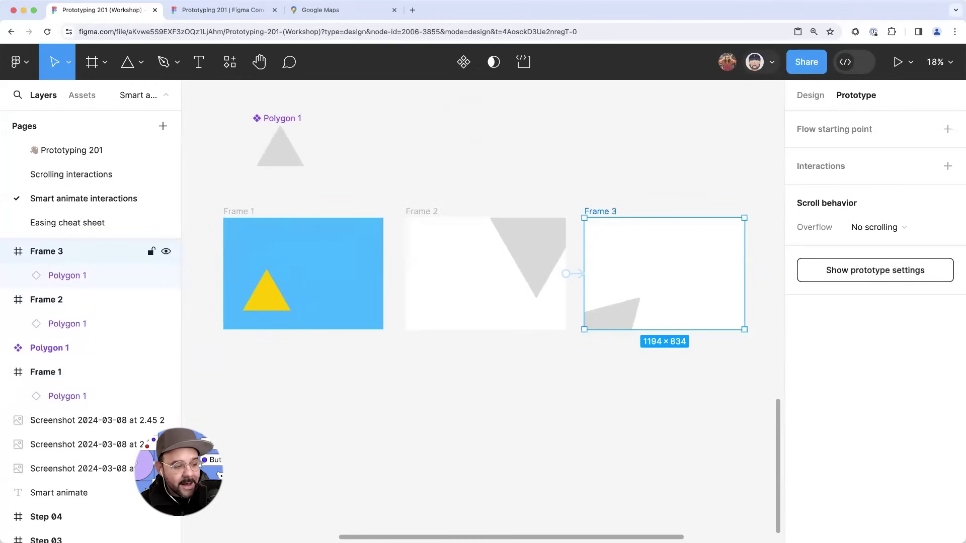
{"action": "mouse_move", "coordinate": [754, 271]}
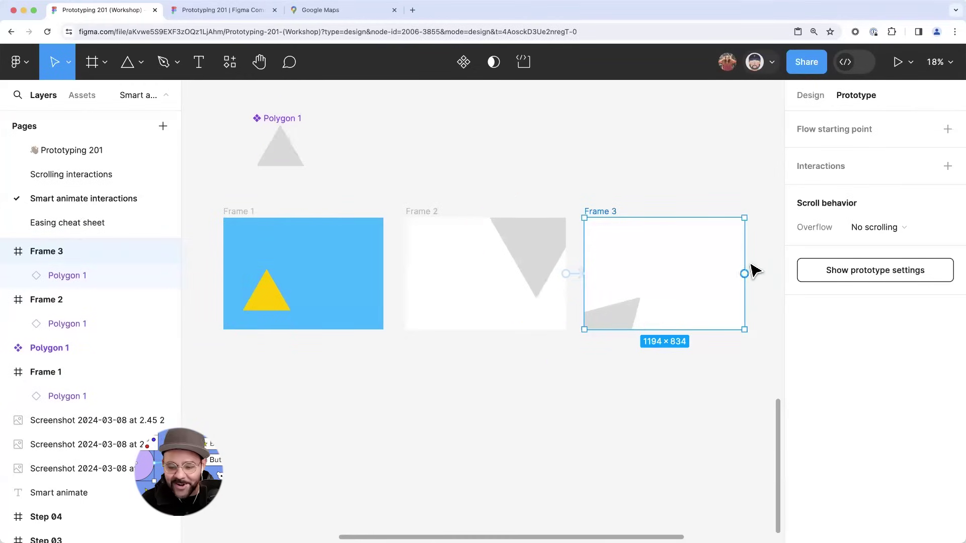
{"action": "left_click_drag", "start_coordinate": [691, 347], "coordinate": [356, 317]}
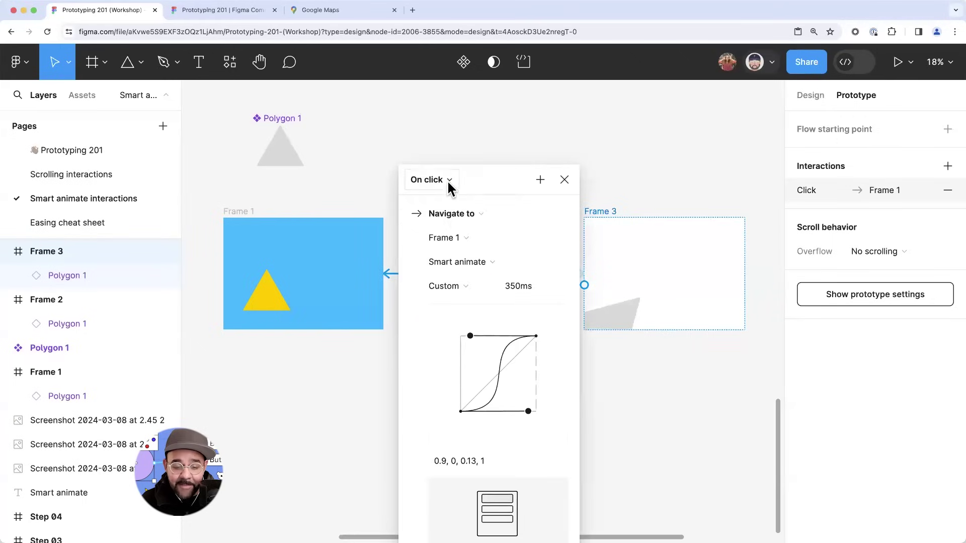
{"action": "left_click", "coordinate": [446, 179]}
{"action": "left_click", "coordinate": [472, 373]}
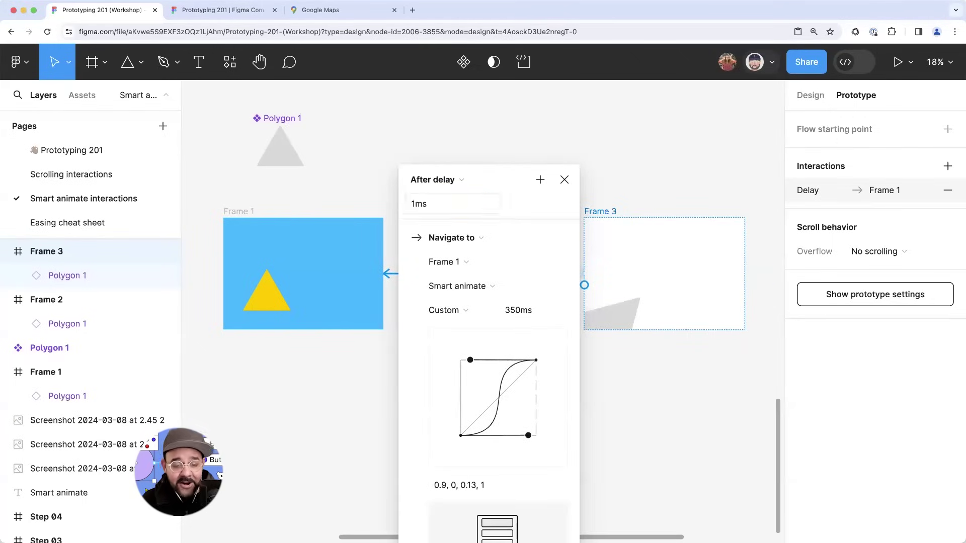
{"action": "left_click", "coordinate": [498, 151]}
- Spread the frames apart by moving Frame 2 up, Frame 3 down, and Frame 1 down and to the left
{"action": "scroll", "coordinate": [531, 151], "scroll_direction": "up", "scroll_amount": 2}
{"action": "left_click_drag", "start_coordinate": [402, 232], "coordinate": [425, 159]}
{"action": "left_click_drag", "start_coordinate": [641, 238], "coordinate": [647, 297]}
{"action": "scroll", "coordinate": [629, 231], "scroll_direction": "down", "scroll_amount": 3}
{"action": "scroll", "coordinate": [408, 277], "scroll_direction": "left", "scroll_amount": 2}
{"action": "scroll", "coordinate": [408, 276], "scroll_direction": "down", "scroll_amount": 1}
{"action": "left_click", "coordinate": [394, 276]}
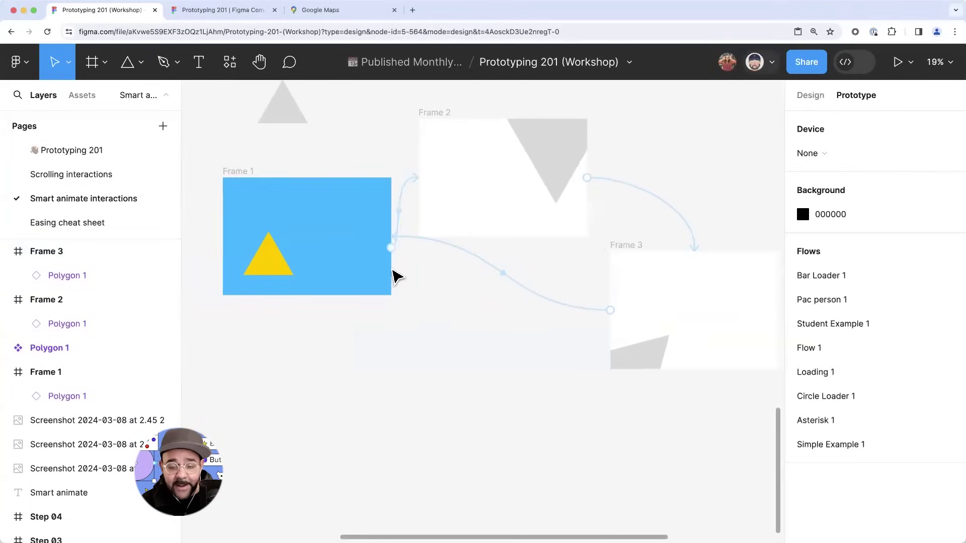
{"action": "left_click_drag", "start_coordinate": [250, 173], "coordinate": [222, 254]}
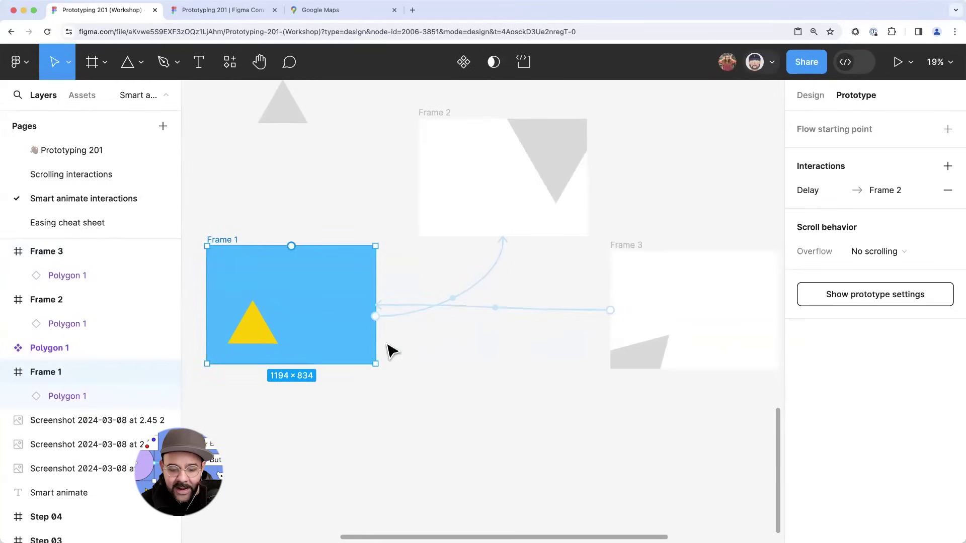
{"action": "left_click", "coordinate": [471, 292]}
{"action": "left_click", "coordinate": [583, 267]}
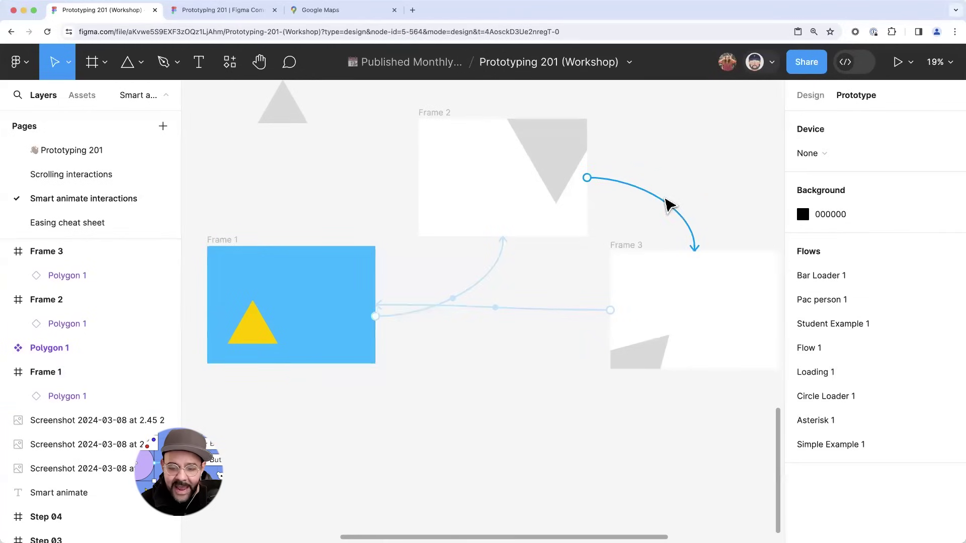
- Select the three connections between the frames together and set their duration to 300 ms and custom easing to 0.92, -0.01, 0.13, 1
{"action": "left_click", "coordinate": [669, 205]}
{"action": "left_click", "coordinate": [496, 273], "text": "shift"}
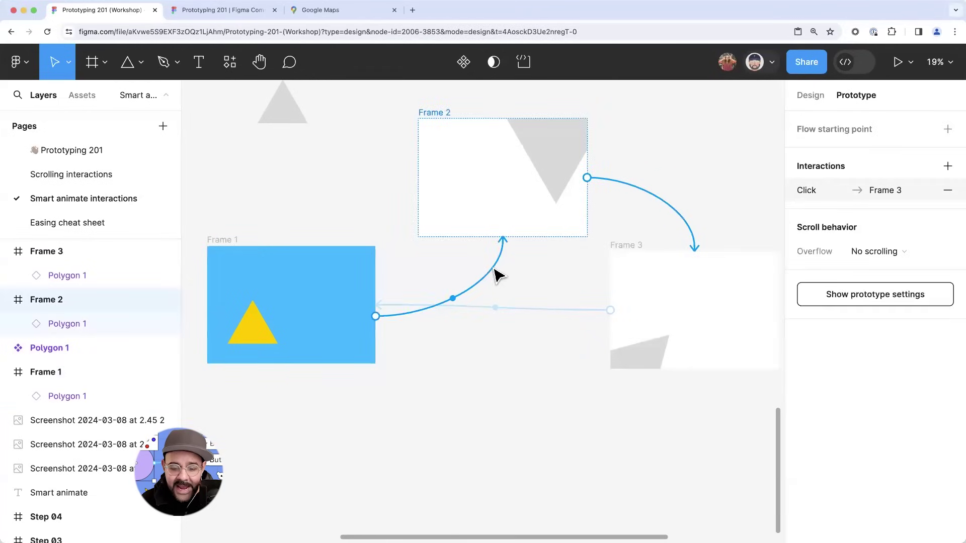
{"action": "left_click", "coordinate": [508, 309], "text": "shift"}
{"action": "left_click_drag", "start_coordinate": [524, 358], "coordinate": [484, 148]}
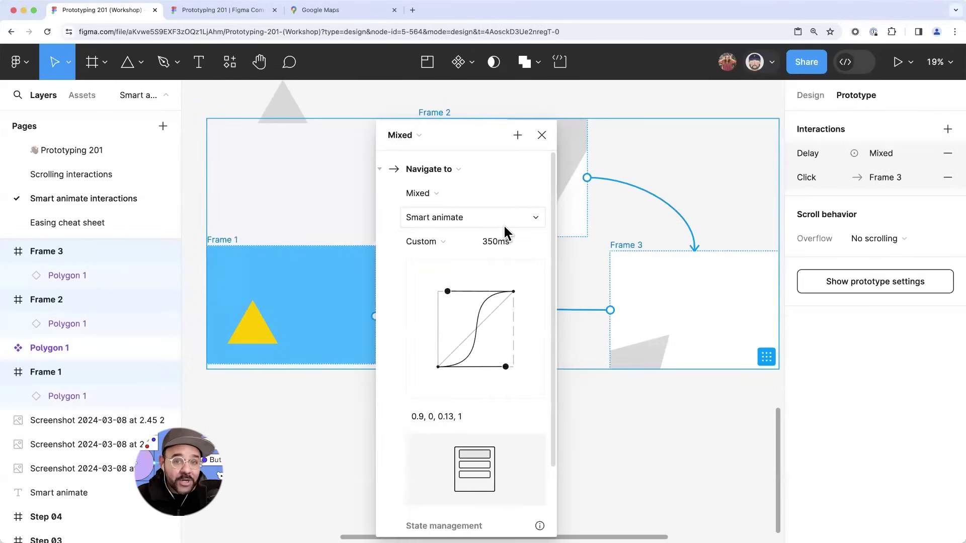
{"action": "left_click", "coordinate": [500, 240]}
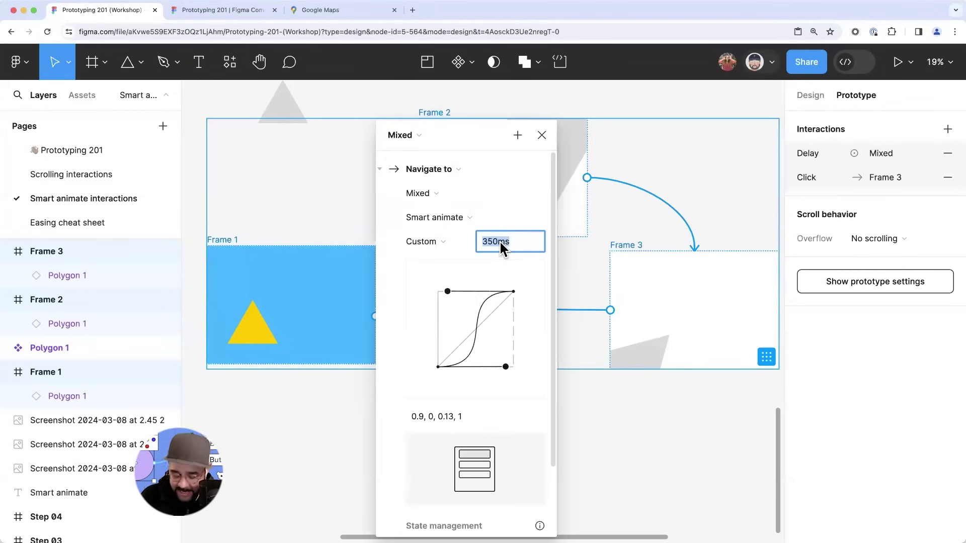
{"action": "type", "text": "300"}
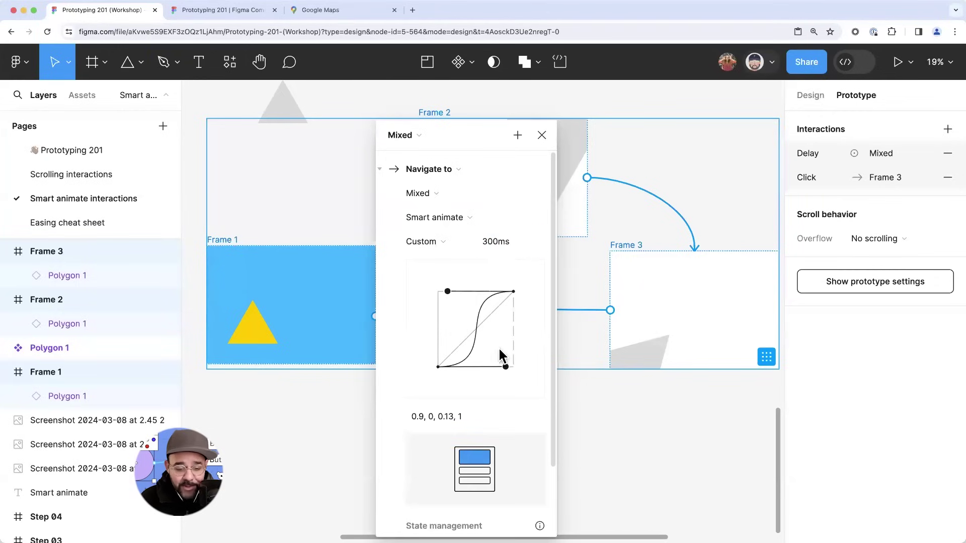
{"action": "left_click_drag", "start_coordinate": [505, 366], "coordinate": [506, 368]}
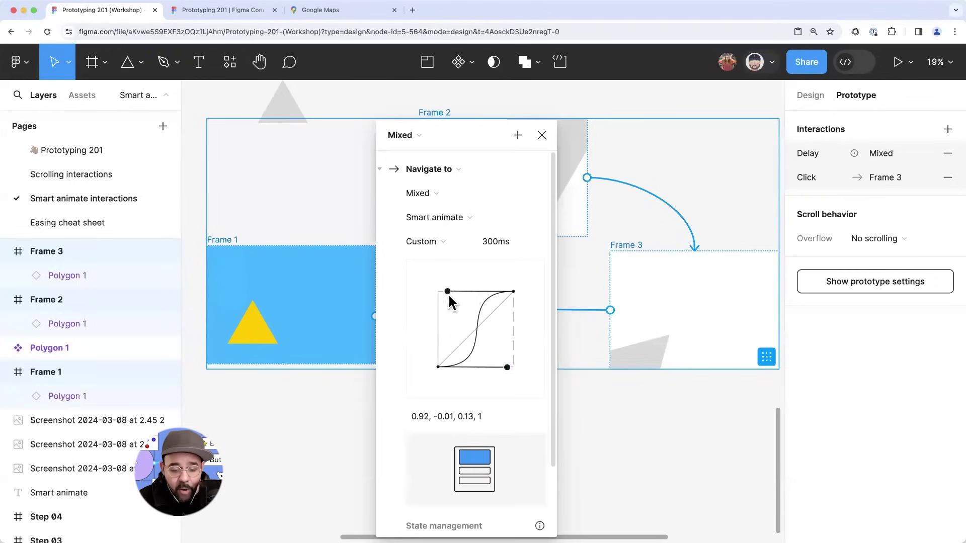
{"action": "left_click", "coordinate": [542, 135]}
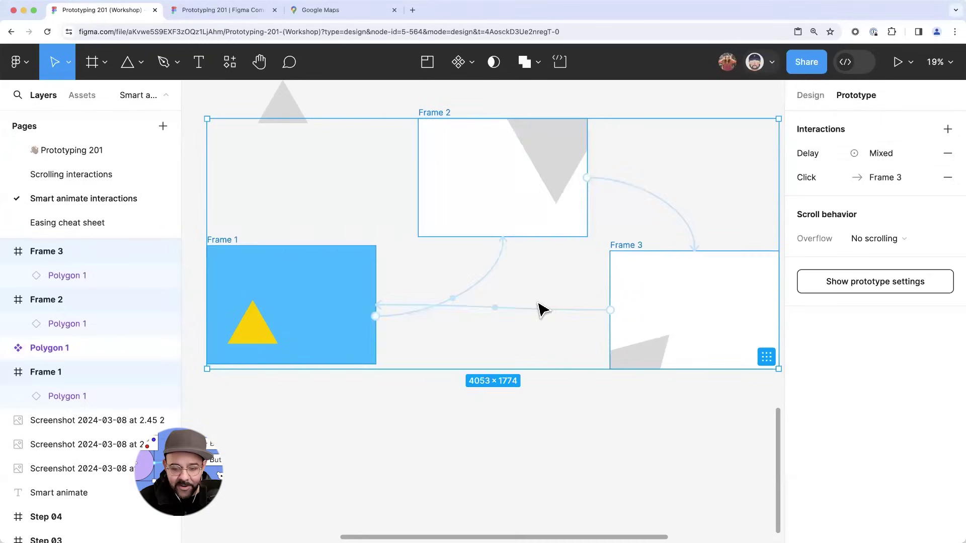
- Preview the prototype from Frame 1, moving the preview aside to watch it, and close it
{"action": "left_click", "coordinate": [597, 357]}
{"action": "left_click", "coordinate": [233, 246]}
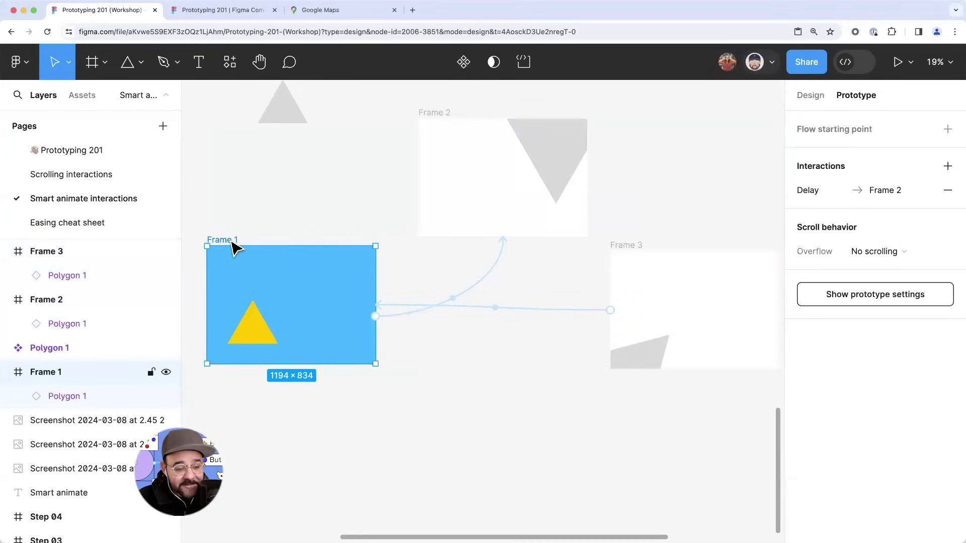
{"action": "key", "text": "shift+space"}
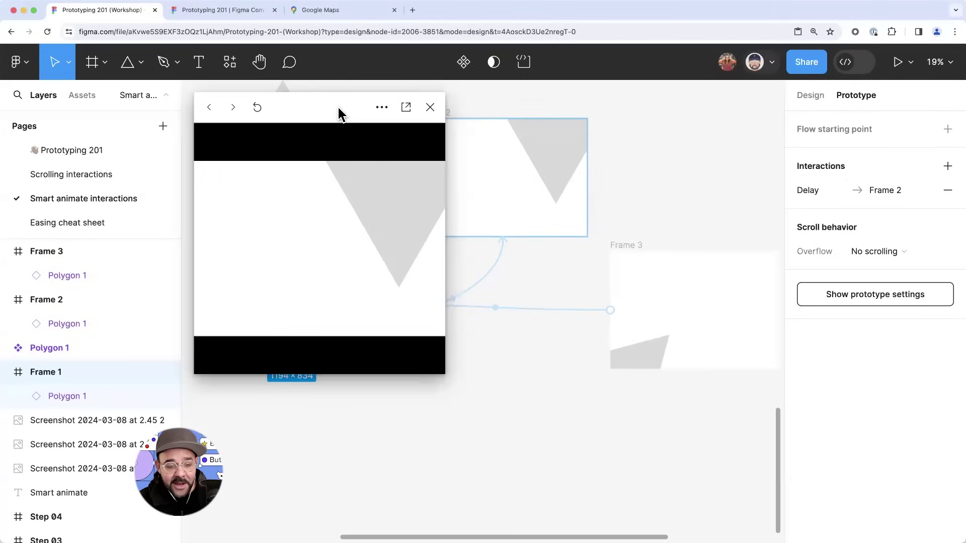
{"action": "left_click_drag", "start_coordinate": [339, 111], "coordinate": [198, 136]}
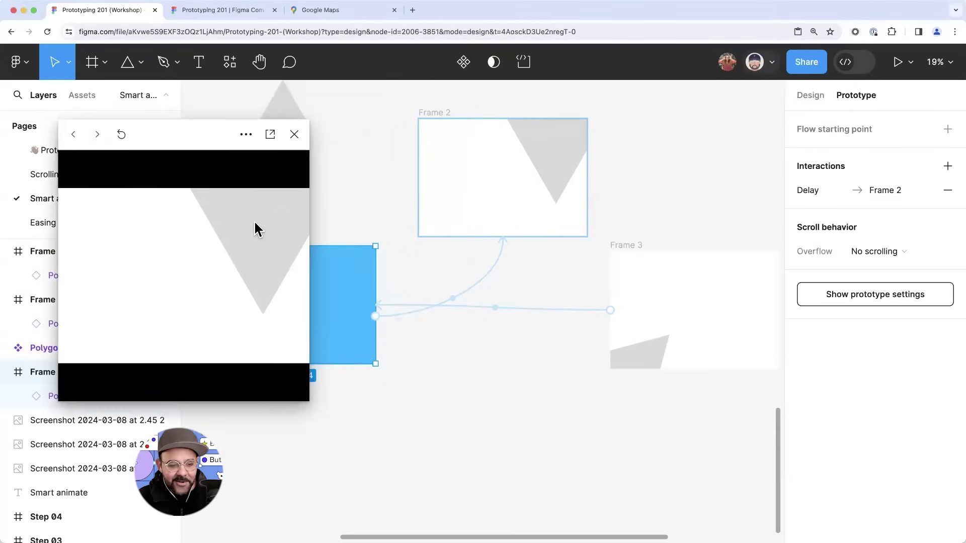
{"action": "left_click", "coordinate": [296, 134]}
- Change the trigger of the Frame 2 to Frame 3 connection to After delay with a 1 ms delay
{"action": "left_click", "coordinate": [672, 194]}
{"action": "left_click", "coordinate": [661, 202]}
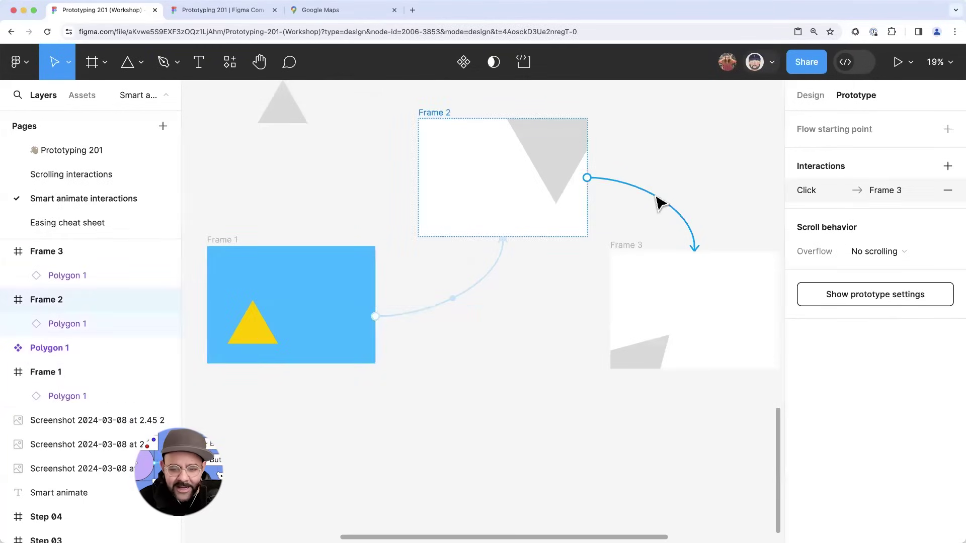
{"action": "left_click", "coordinate": [810, 192]}
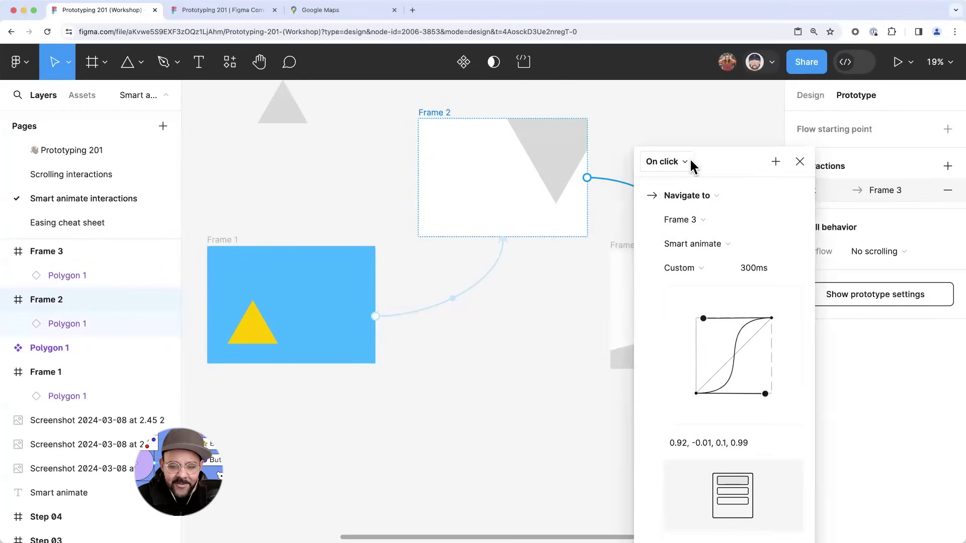
{"action": "left_click", "coordinate": [811, 189]}
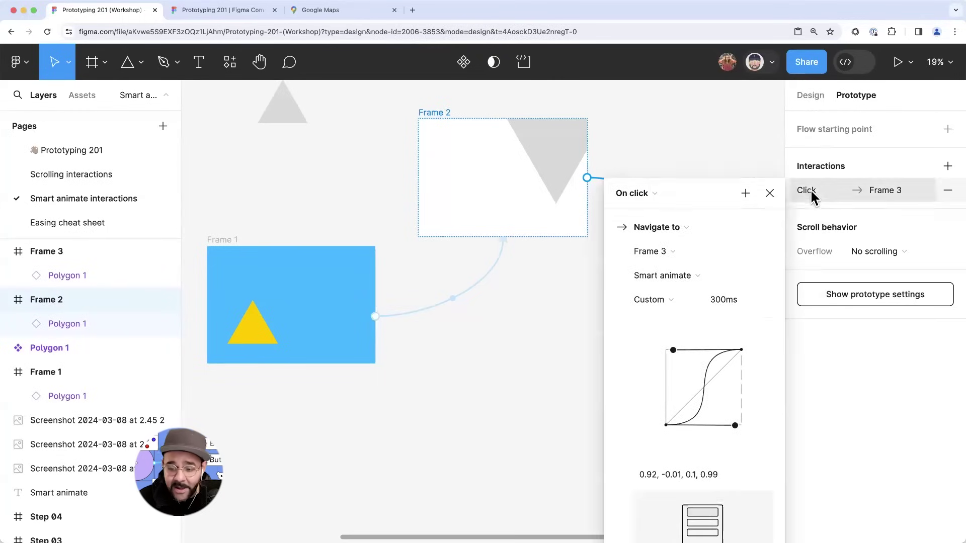
{"action": "left_click", "coordinate": [631, 194]}
{"action": "left_click", "coordinate": [641, 384]}
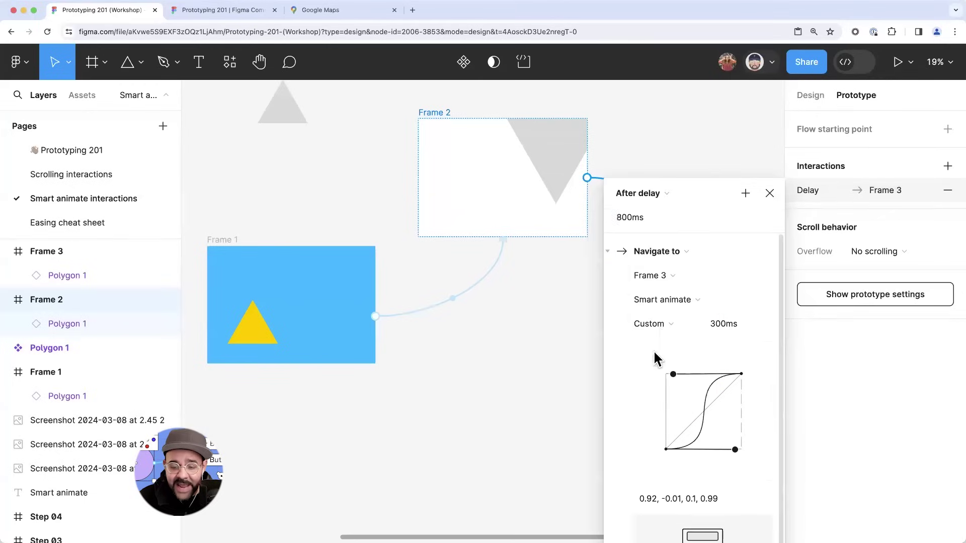
{"action": "left_click", "coordinate": [650, 218]}
{"action": "type", "text": "1"}
{"action": "key", "text": "Return"}
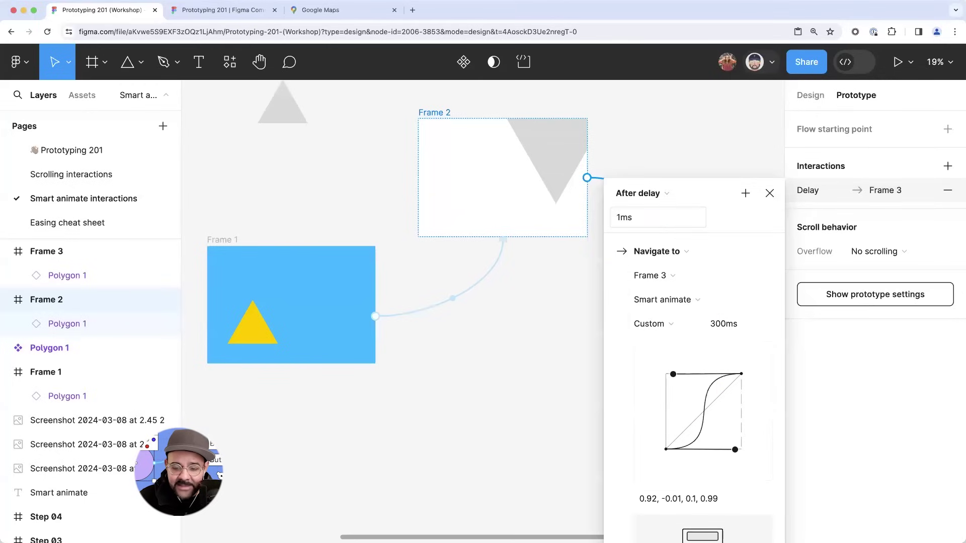
{"action": "left_click", "coordinate": [689, 135]}
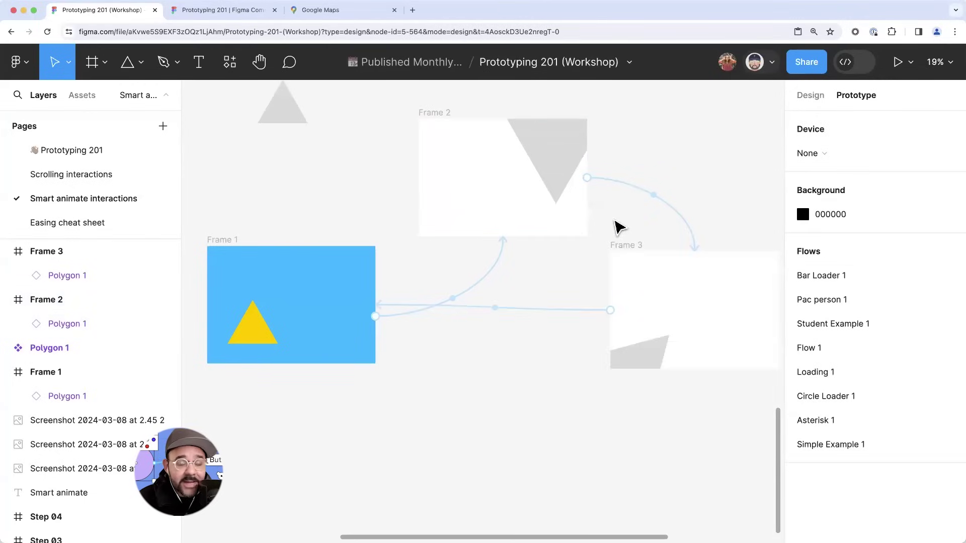
- Check the trigger settings shared by all three frame connections and preview the prototype from Frame 1
{"action": "left_click", "coordinate": [640, 194]}
{"action": "left_click", "coordinate": [482, 278], "text": "shift"}
{"action": "left_click", "coordinate": [495, 308], "text": "shift"}
{"action": "left_click_drag", "start_coordinate": [519, 347], "coordinate": [551, 251]}
{"action": "left_click", "coordinate": [492, 252]}
{"action": "left_click", "coordinate": [490, 251]}
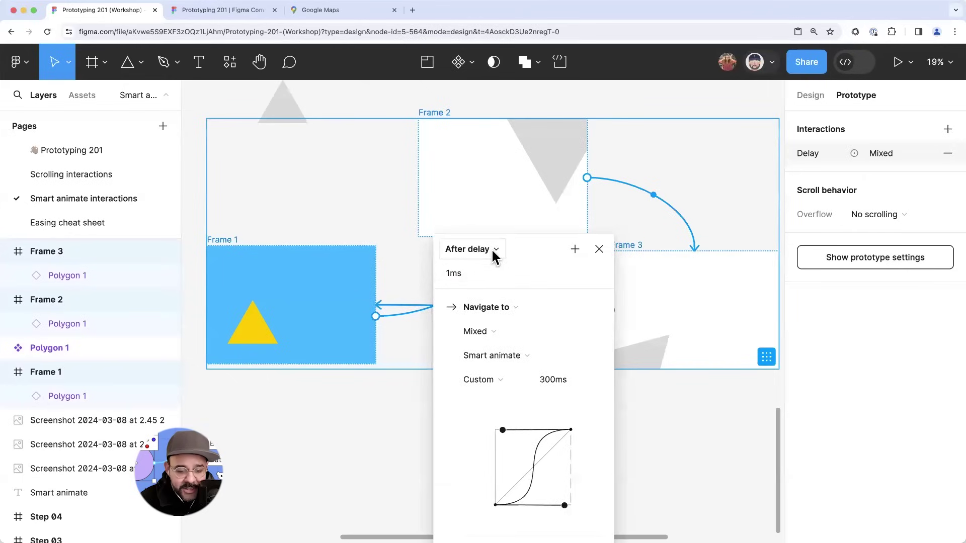
{"action": "left_click", "coordinate": [395, 433]}
{"action": "left_click", "coordinate": [233, 243]}
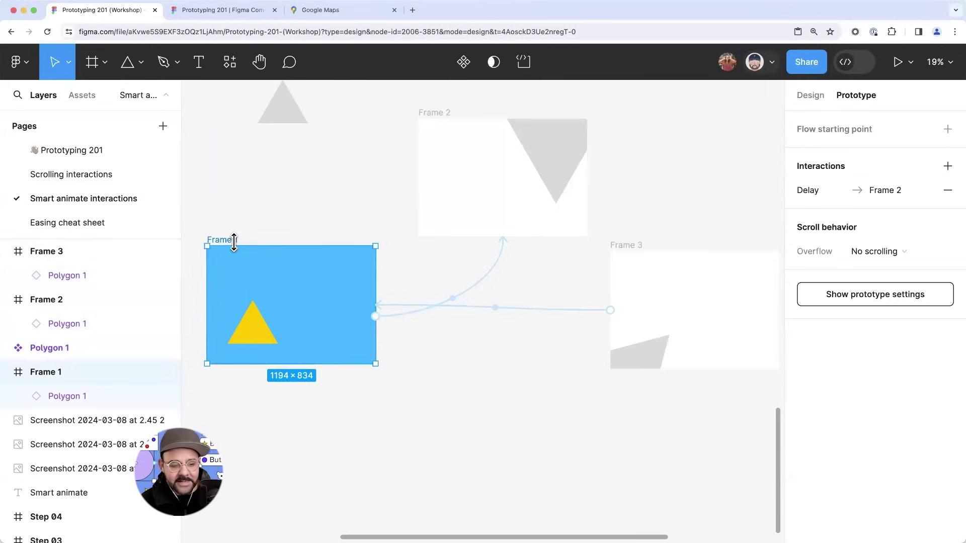
{"action": "key", "text": "shift+space"}
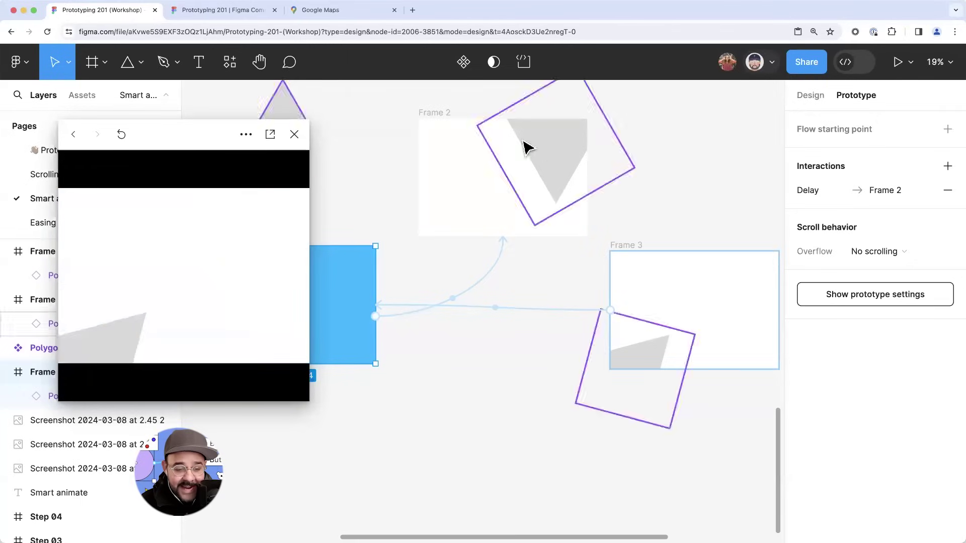
- Change the fill of the triangle in Frame 2 to purple A40FFF
{"action": "left_click", "coordinate": [550, 157]}
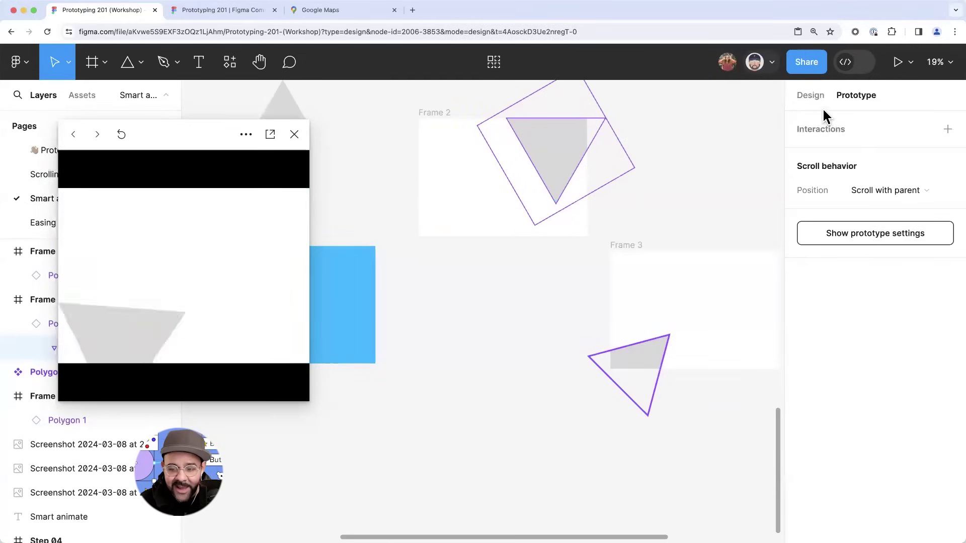
{"action": "left_click", "coordinate": [811, 95]}
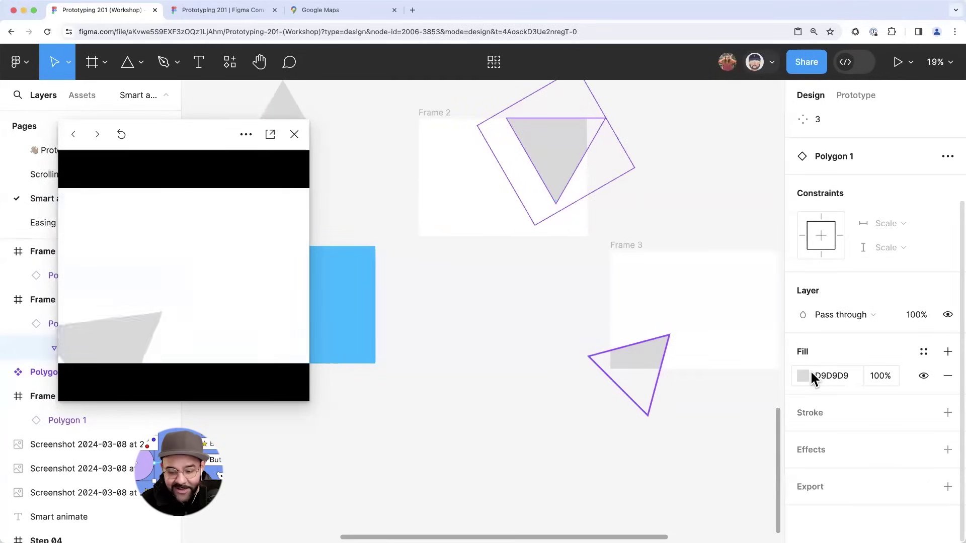
{"action": "left_click", "coordinate": [804, 377]}
{"action": "left_click_drag", "start_coordinate": [755, 352], "coordinate": [736, 353]}
{"action": "left_click_drag", "start_coordinate": [760, 272], "coordinate": [774, 153]}
- Change Frame 2's background fill to red
{"action": "left_click", "coordinate": [449, 116]}
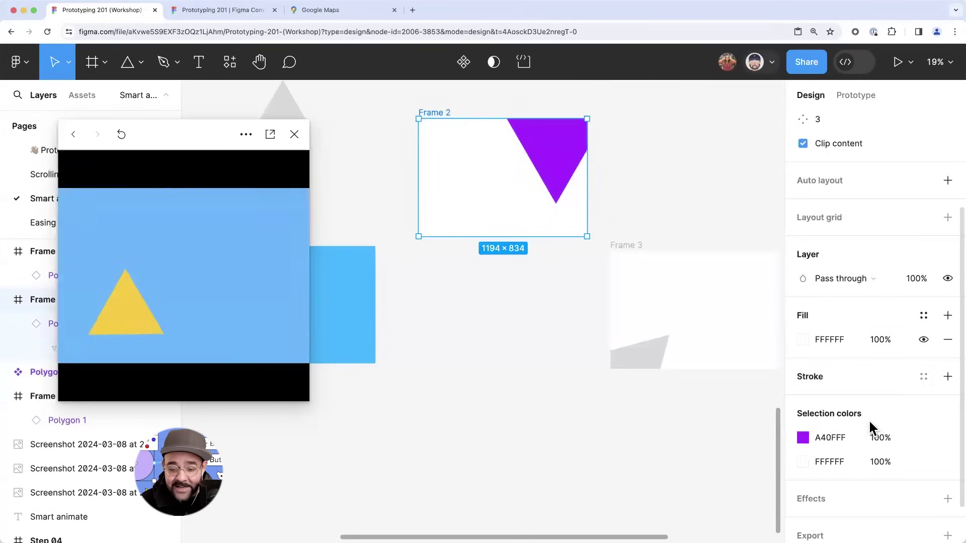
{"action": "left_click", "coordinate": [803, 339]}
{"action": "left_click_drag", "start_coordinate": [682, 279], "coordinate": [710, 188]}
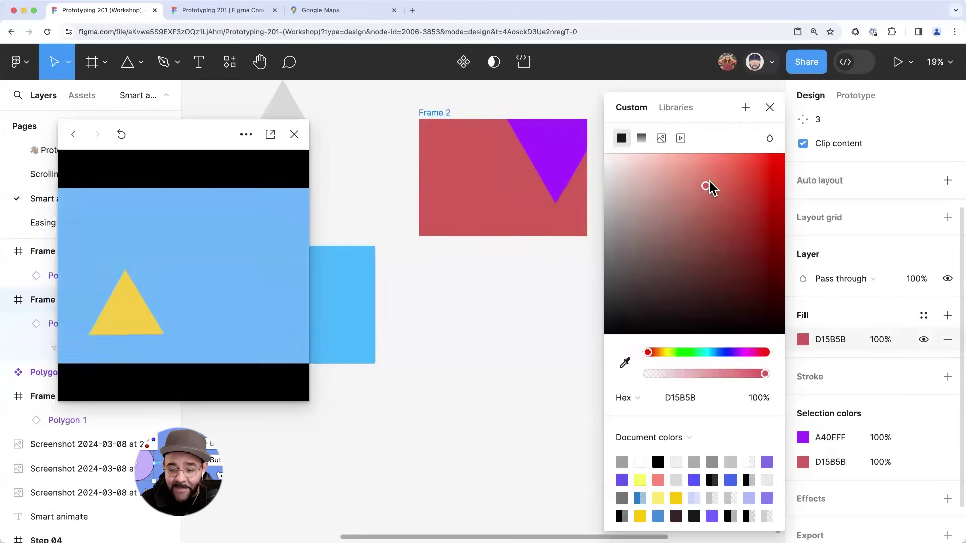
{"action": "left_click", "coordinate": [517, 308]}
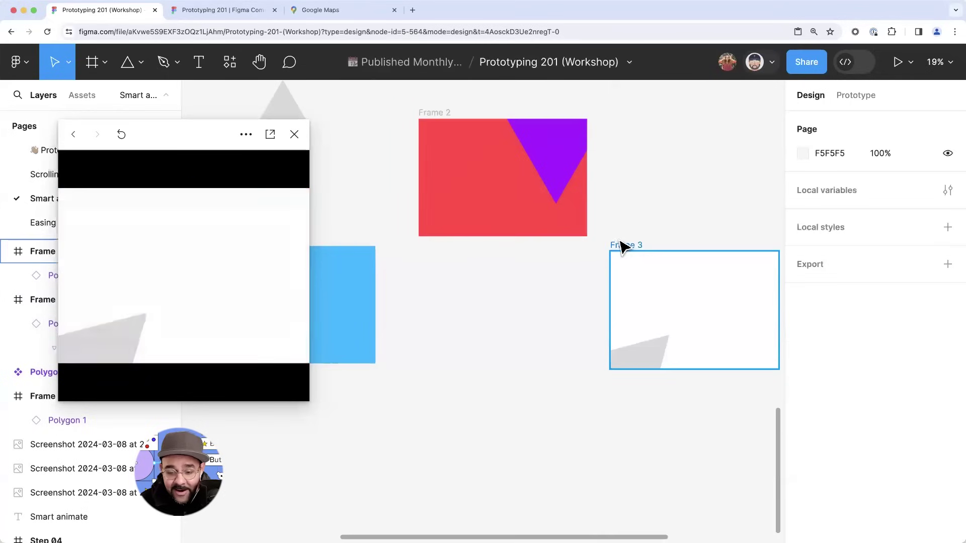
- Change Frame 3's background fill to bright green 27FF57
{"action": "left_click", "coordinate": [622, 246]}
{"action": "scroll", "coordinate": [849, 385], "scroll_direction": "down", "scroll_amount": 3}
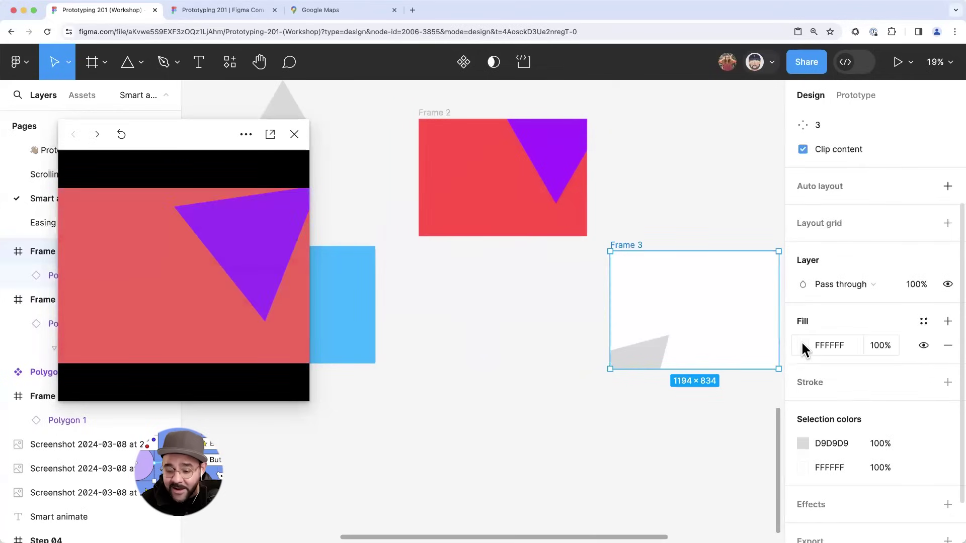
{"action": "left_click", "coordinate": [803, 344]}
{"action": "left_click", "coordinate": [692, 353]}
{"action": "left_click", "coordinate": [754, 159]}
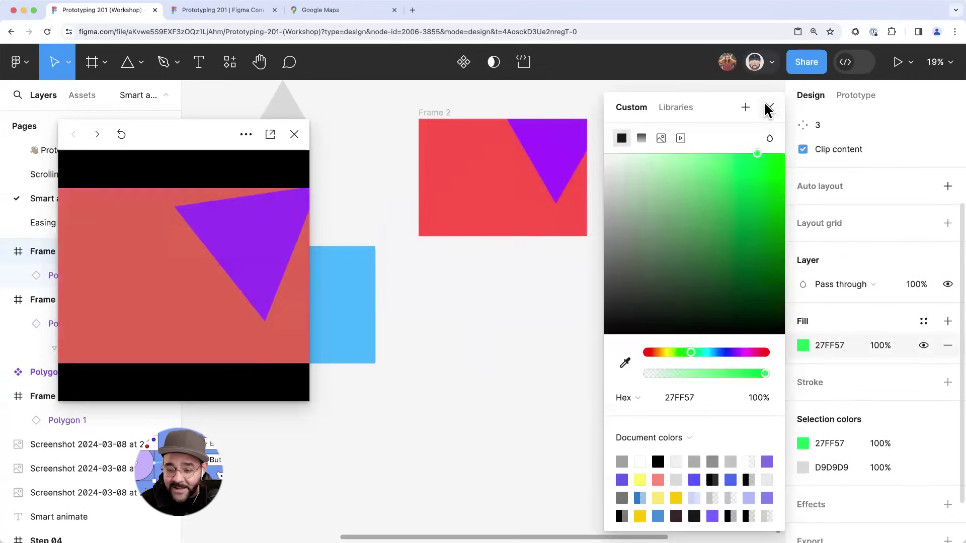
{"action": "left_click", "coordinate": [770, 107]}
- Recolor the triangle in Frame 3 to blue 2562FF
{"action": "left_click", "coordinate": [663, 361]}
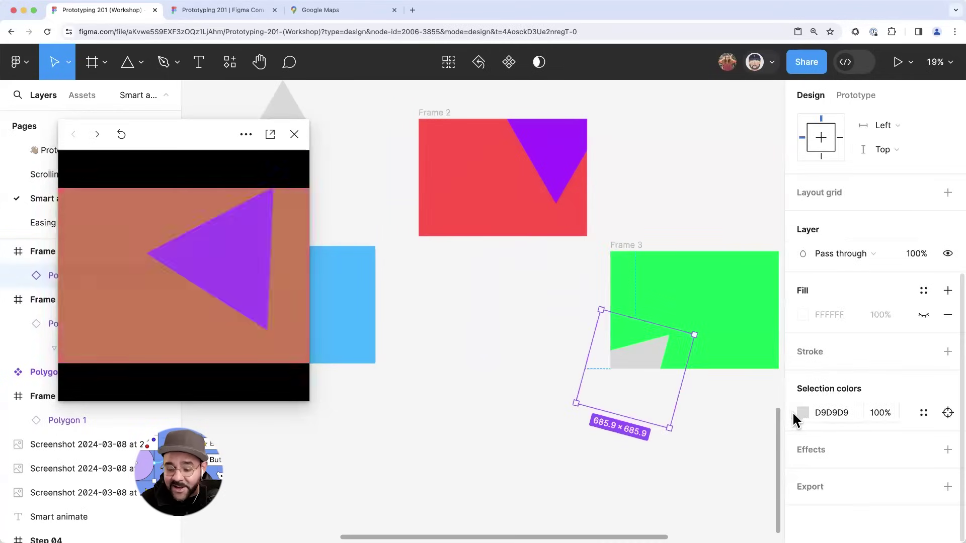
{"action": "left_click", "coordinate": [802, 412]}
{"action": "mouse_move", "coordinate": [726, 352]}
{"action": "left_mouse_down"}
{"action": "mouse_move", "coordinate": [744, 350]}
{"action": "mouse_move", "coordinate": [723, 347]}
{"action": "left_mouse_up"}
{"action": "left_click", "coordinate": [754, 171]}
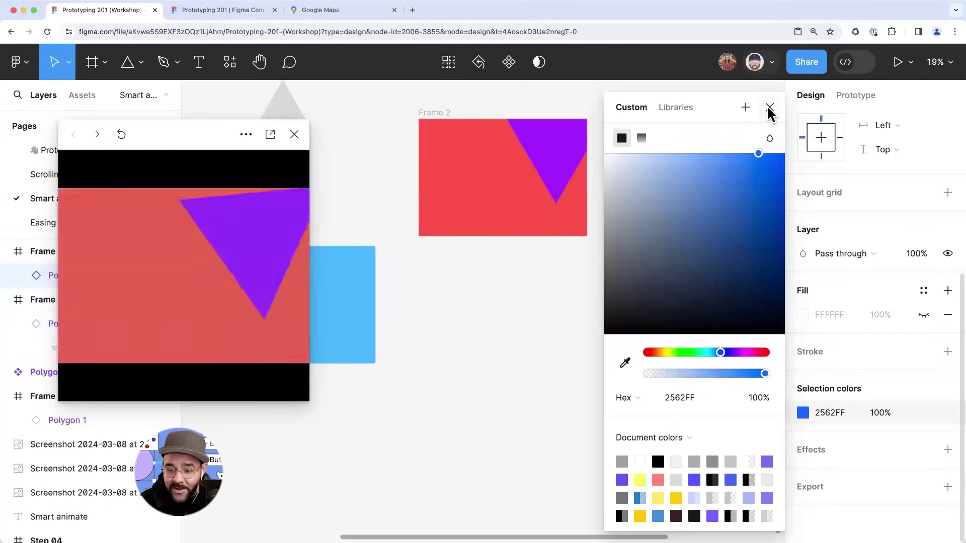
{"action": "left_click", "coordinate": [769, 107]}
{"action": "left_click", "coordinate": [437, 388]}
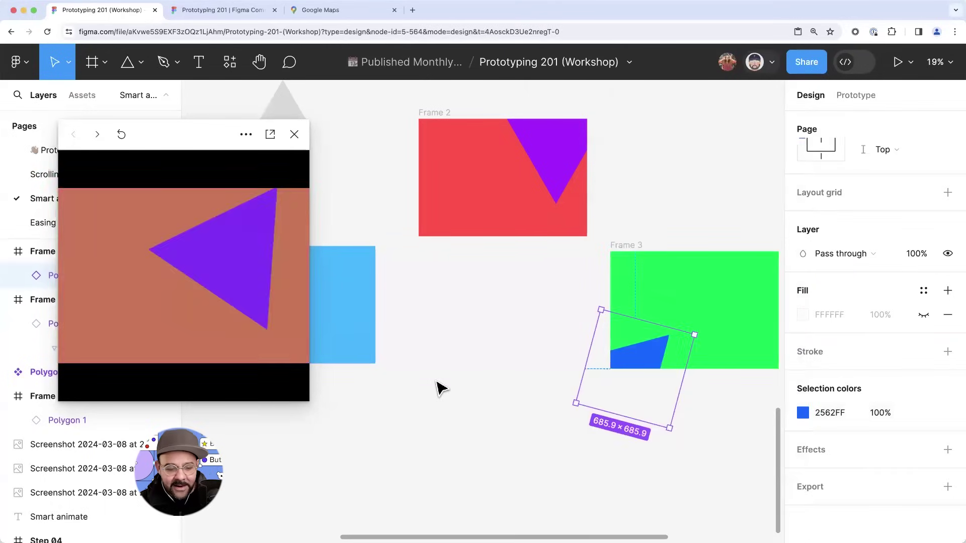
- Close the preview and set the Smart animate duration of all three frame connections to 1000 ms
{"action": "left_click", "coordinate": [294, 135]}
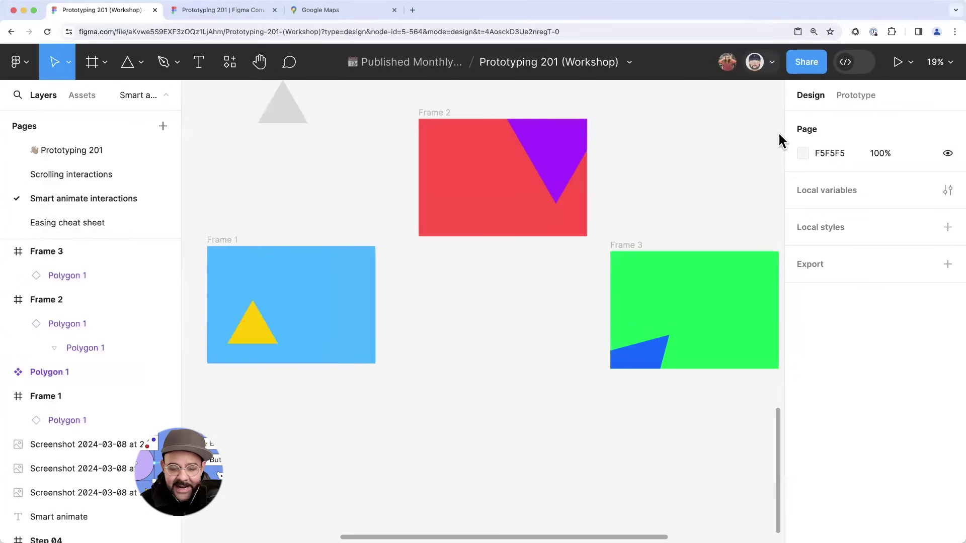
{"action": "key", "text": "shift+e"}
{"action": "left_click", "coordinate": [471, 287]}
{"action": "key", "text": "Escape"}
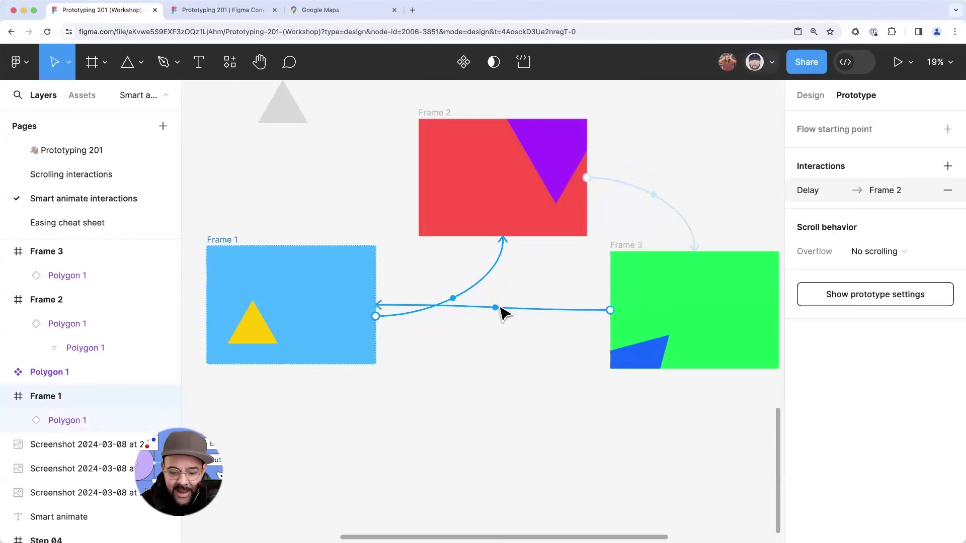
{"action": "left_click", "coordinate": [502, 309], "text": "shift"}
{"action": "left_click", "coordinate": [650, 201], "text": "shift"}
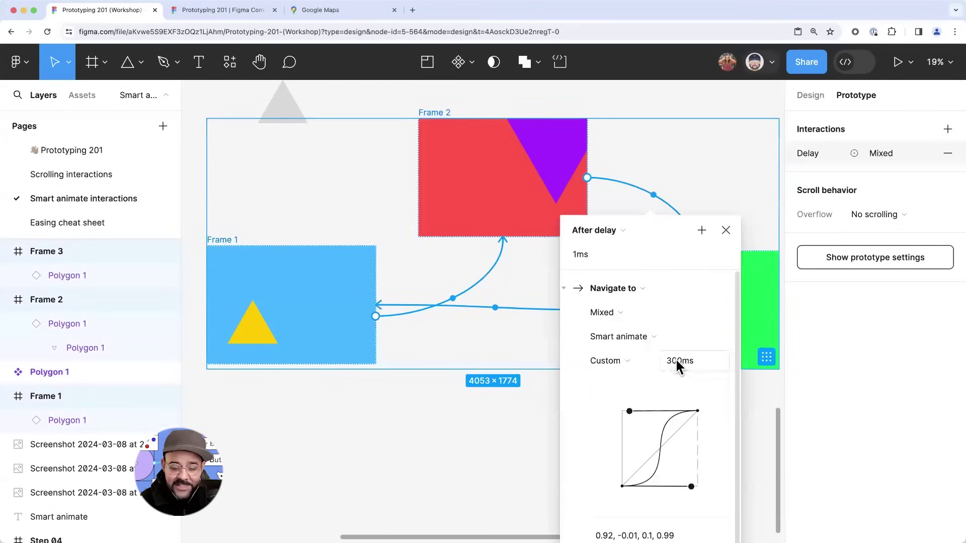
{"action": "type", "text": "1000"}
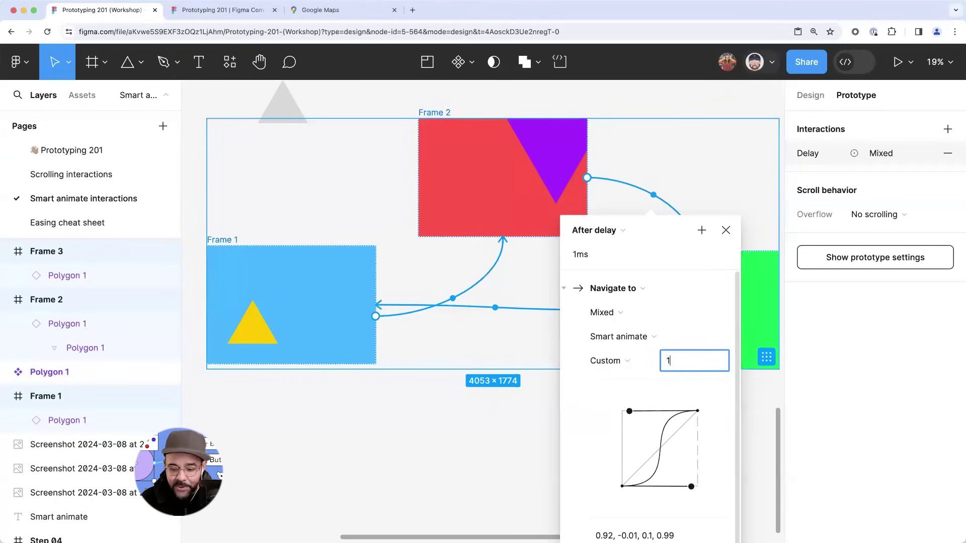
{"action": "left_click", "coordinate": [513, 433]}
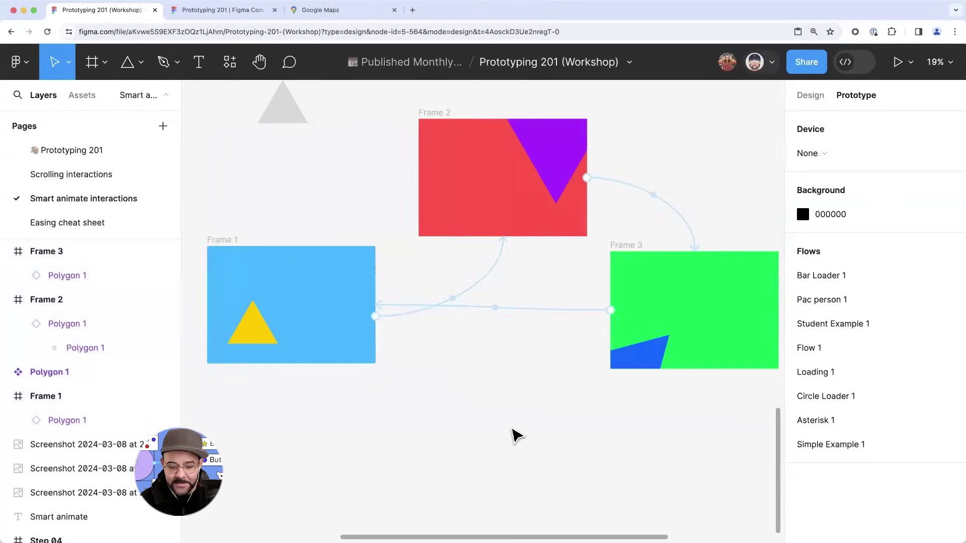
- Rearrange the frames so Frame 2 sits below and between the others and Frame 3 is farther from Frame 1
{"action": "scroll", "coordinate": [502, 403], "scroll_direction": "up", "scroll_amount": 2}
{"action": "left_click_drag", "start_coordinate": [464, 149], "coordinate": [465, 410]}
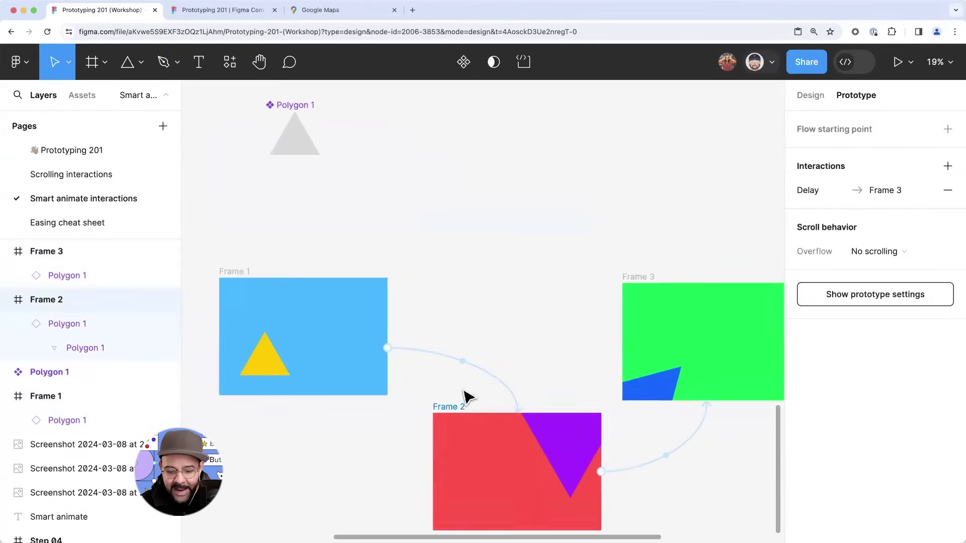
{"action": "scroll", "coordinate": [456, 282], "scroll_direction": "down", "scroll_amount": 3}
{"action": "scroll", "coordinate": [455, 282], "scroll_direction": "right", "scroll_amount": 2}
{"action": "left_click_drag", "start_coordinate": [523, 129], "coordinate": [608, 120]}
{"action": "left_click", "coordinate": [509, 258]}
{"action": "scroll", "coordinate": [560, 248], "scroll_direction": "left", "scroll_amount": 4}
{"action": "scroll", "coordinate": [560, 249], "scroll_direction": "up", "scroll_amount": 2}
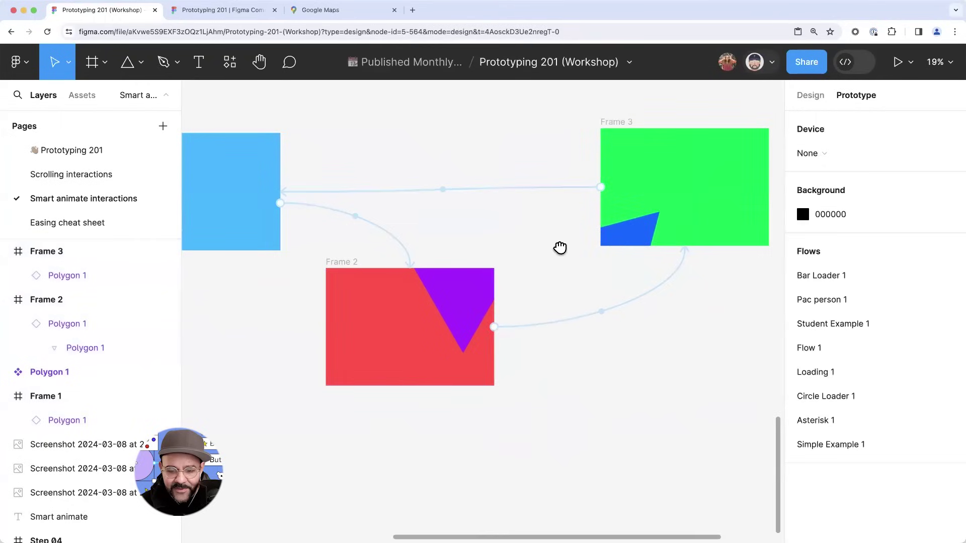
{"action": "left_click_drag", "start_coordinate": [442, 300], "coordinate": [429, 352]}
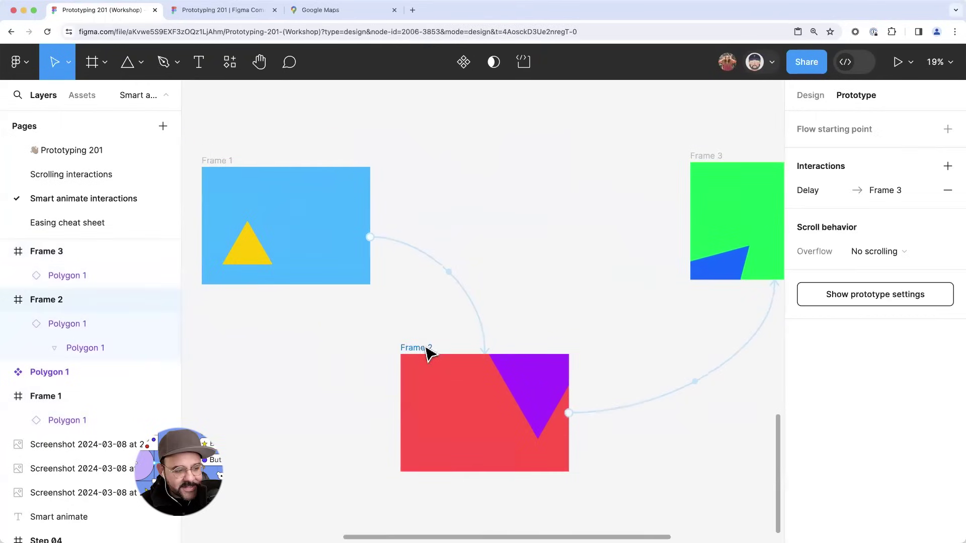
{"action": "left_click", "coordinate": [291, 338]}
{"action": "scroll", "coordinate": [291, 339], "scroll_direction": "down", "scroll_amount": 1}
{"action": "scroll", "coordinate": [297, 338], "scroll_direction": "down", "scroll_amount": 1}
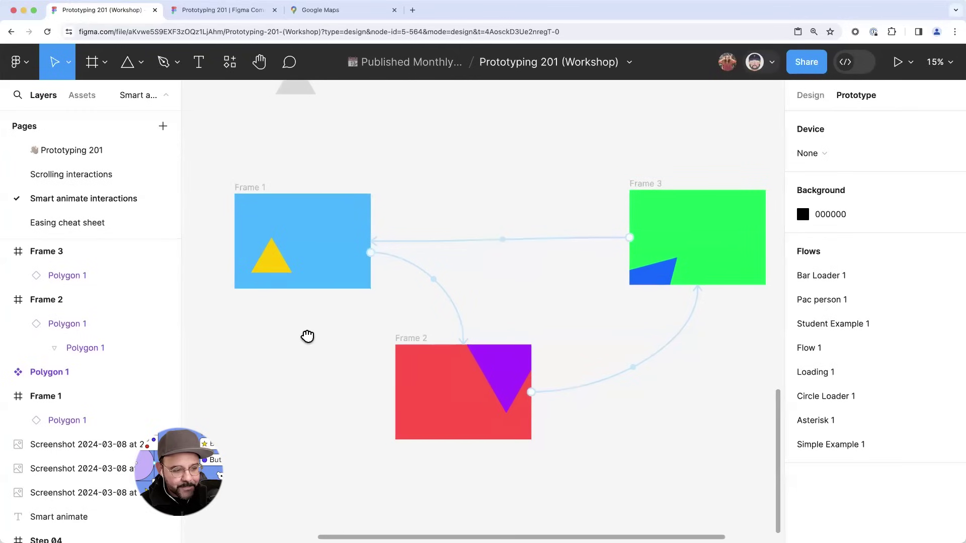
- Preview the prototype from Frame 1 and turn on Follow active frame for the preview
{"action": "left_click", "coordinate": [247, 187]}
{"action": "key", "text": "shift+space"}
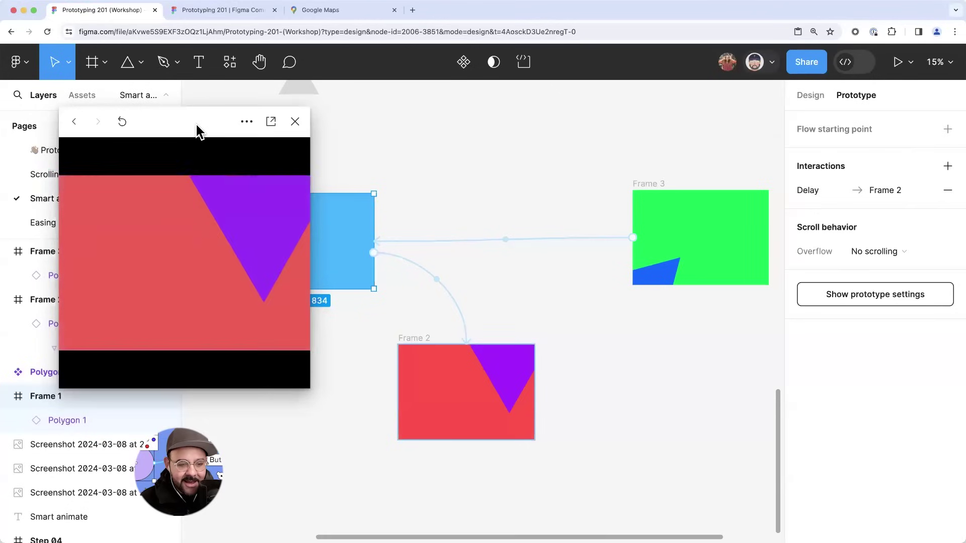
{"action": "left_click", "coordinate": [248, 124]}
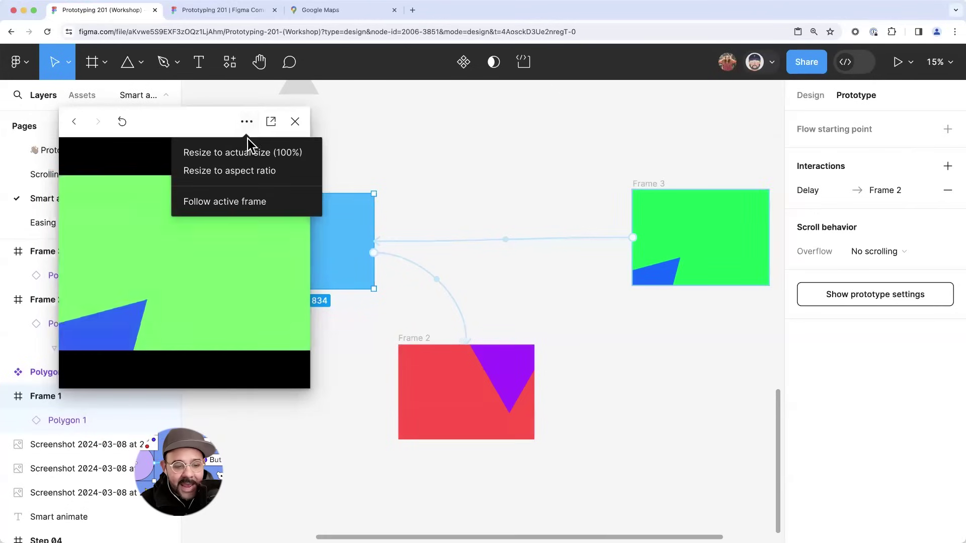
{"action": "left_click", "coordinate": [254, 202]}
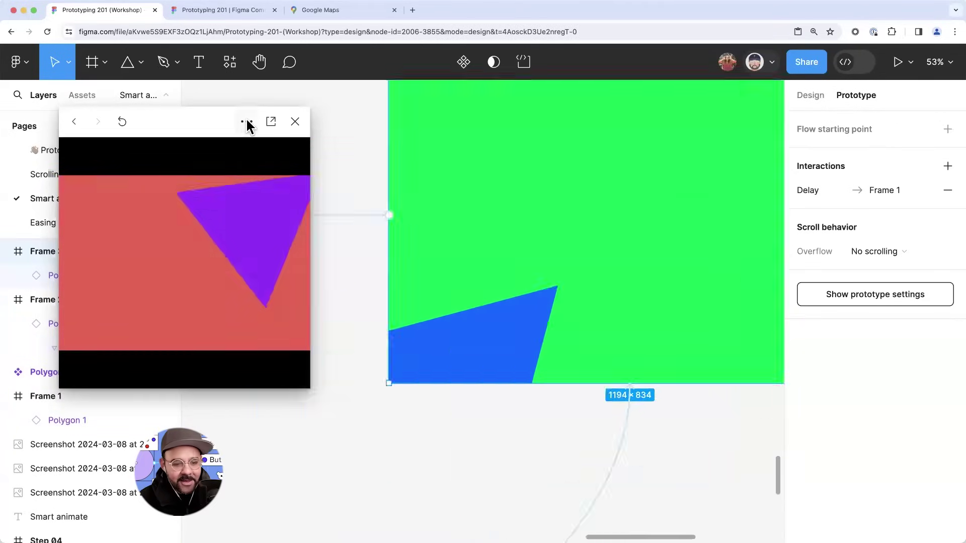
- Turn off Follow active frame for the preview and clear the canvas selection
{"action": "left_click", "coordinate": [247, 122]}
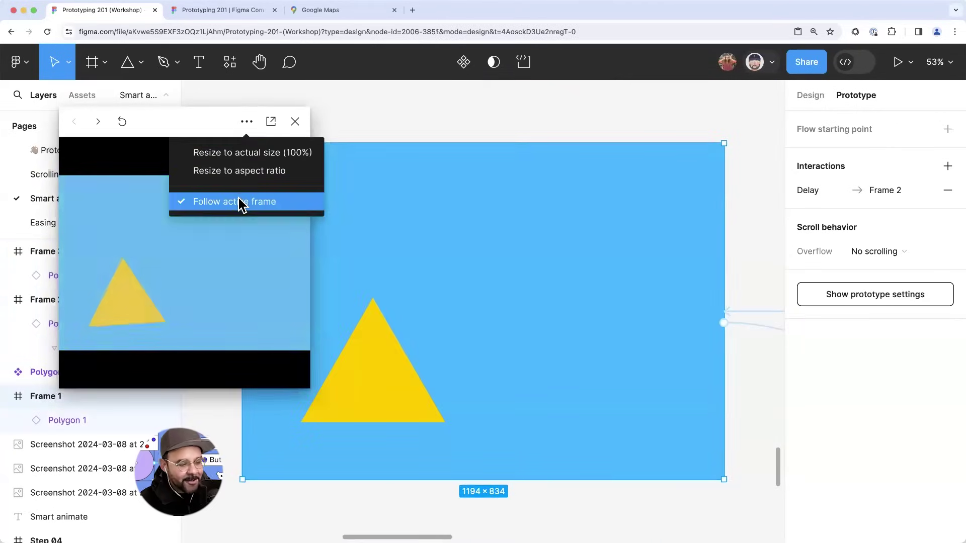
{"action": "left_click", "coordinate": [242, 200]}
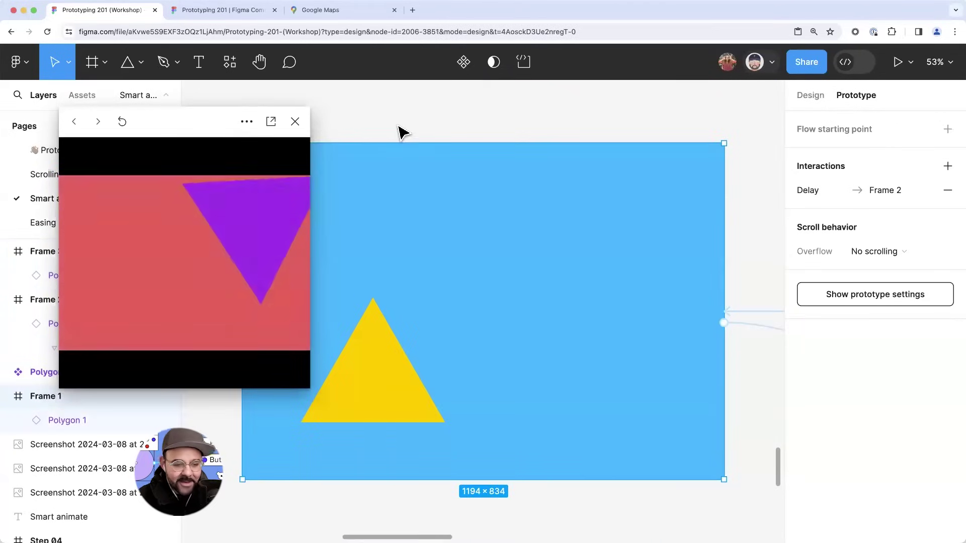
{"action": "left_click", "coordinate": [438, 123]}
- Switch to design editing and move the purple triangle in Frame 2 to the middle of its frame
{"action": "scroll", "coordinate": [438, 129], "scroll_direction": "down", "scroll_amount": 10}
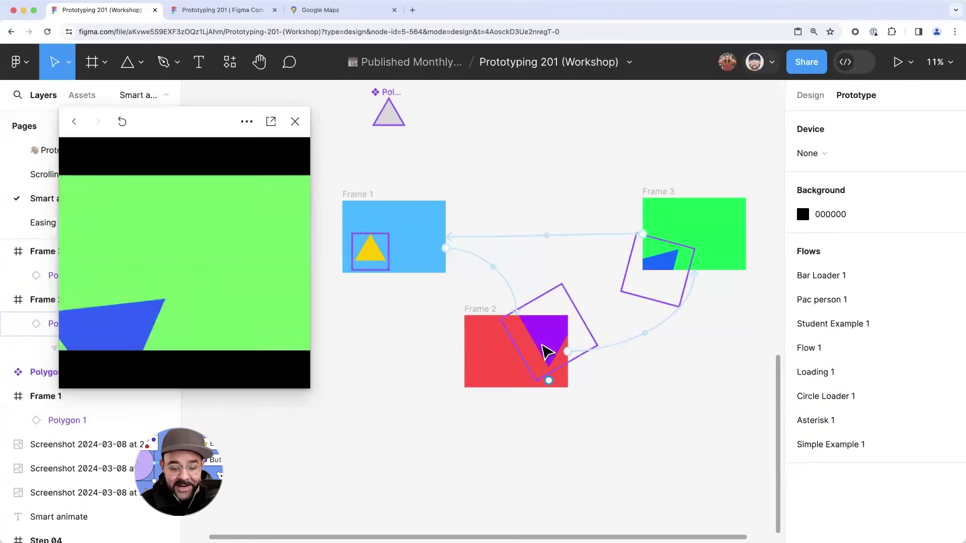
{"action": "left_click", "coordinate": [810, 96]}
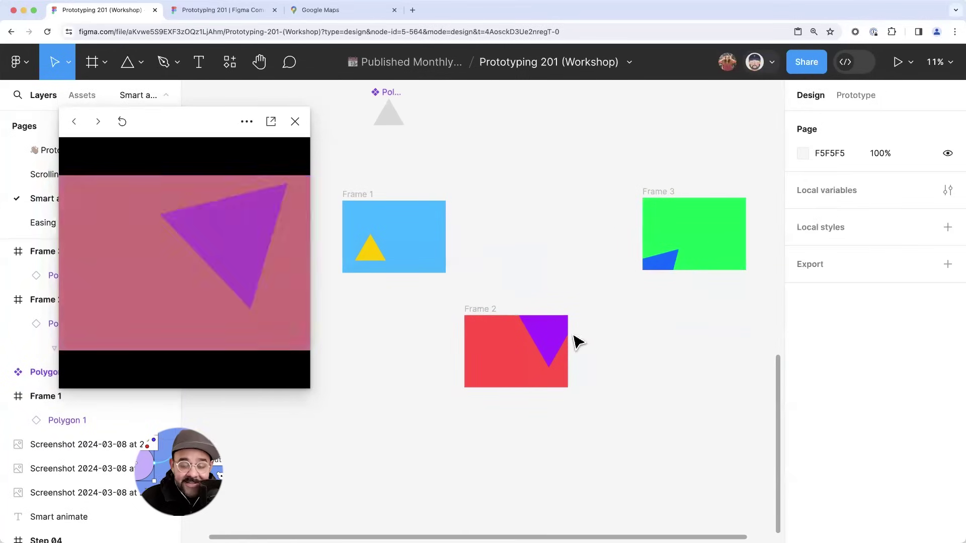
{"action": "scroll", "coordinate": [545, 350], "scroll_direction": "up", "scroll_amount": 3}
{"action": "left_click_drag", "start_coordinate": [556, 328], "coordinate": [512, 390]}
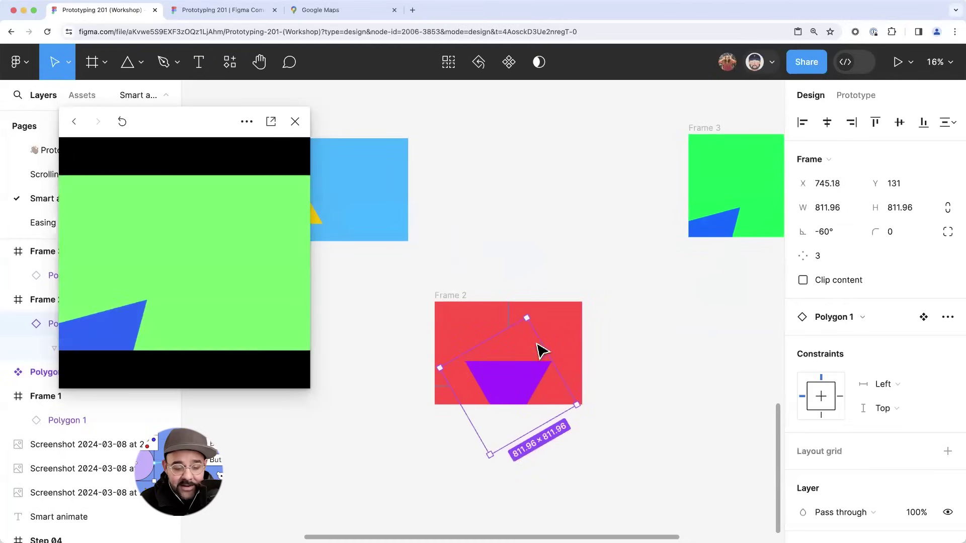
{"action": "left_click_drag", "start_coordinate": [512, 230], "coordinate": [590, 220]}
{"action": "left_click_drag", "start_coordinate": [583, 355], "coordinate": [588, 318]}
- Move the blue triangle fully inside Frame 3 and rotate it to about 54°
{"action": "left_click_drag", "start_coordinate": [584, 220], "coordinate": [426, 229]}
{"action": "left_click_drag", "start_coordinate": [669, 219], "coordinate": [697, 196]}
{"action": "left_click_drag", "start_coordinate": [560, 274], "coordinate": [522, 274]}
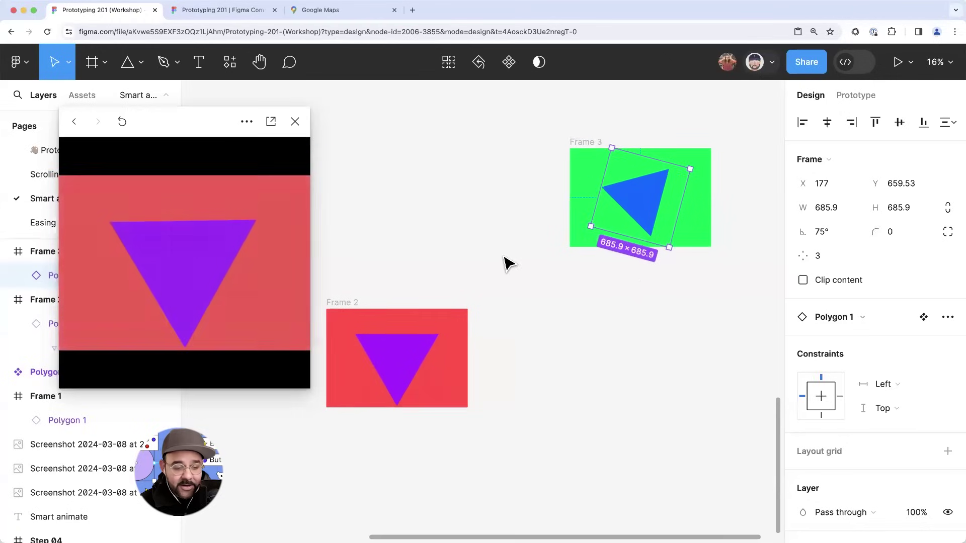
{"action": "left_click_drag", "start_coordinate": [695, 164], "coordinate": [701, 190]}
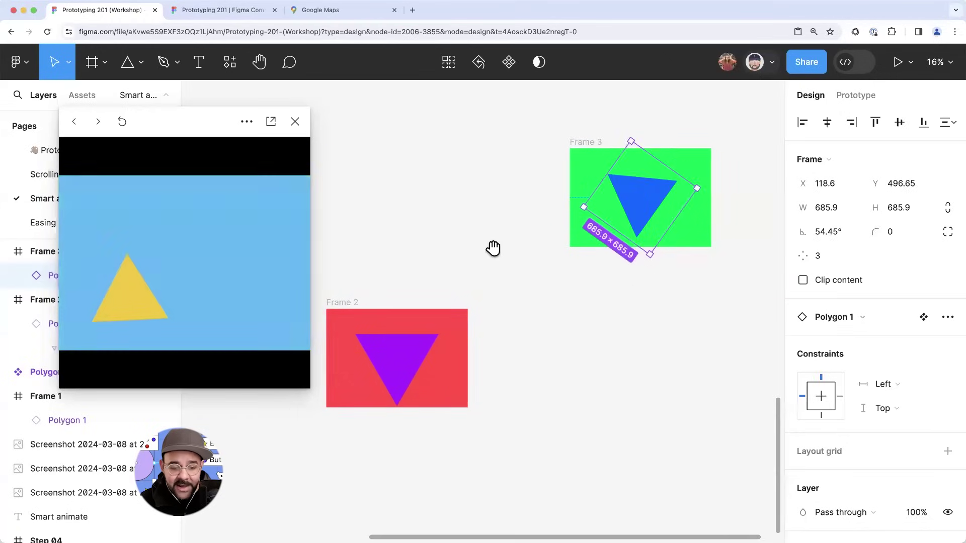
- Enlarge the yellow triangle in Frame 1 to about 921 × 921, rotate it to about -54° and place it partly below the frame's lower edge
{"action": "scroll", "coordinate": [494, 248], "scroll_direction": "left", "scroll_amount": 5}
{"action": "left_click_drag", "start_coordinate": [382, 230], "coordinate": [416, 216]}
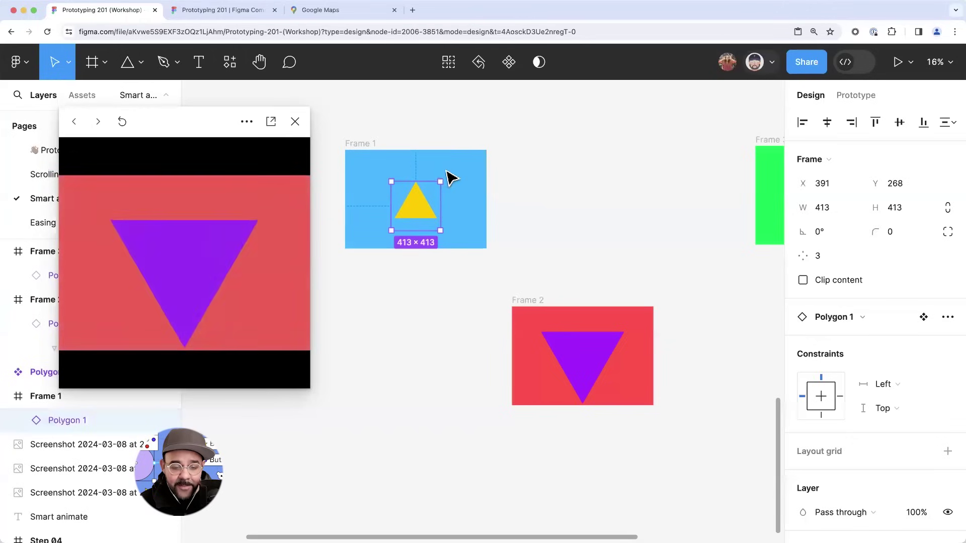
{"action": "left_click_drag", "start_coordinate": [441, 181], "coordinate": [454, 171]}
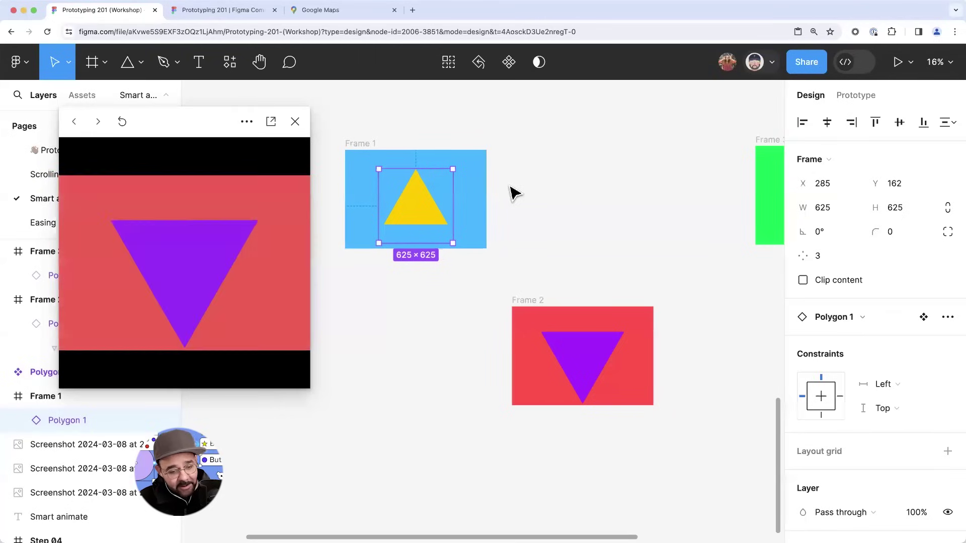
{"action": "left_click_drag", "start_coordinate": [458, 162], "coordinate": [492, 249]}
{"action": "left_click_drag", "start_coordinate": [425, 207], "coordinate": [424, 239]}
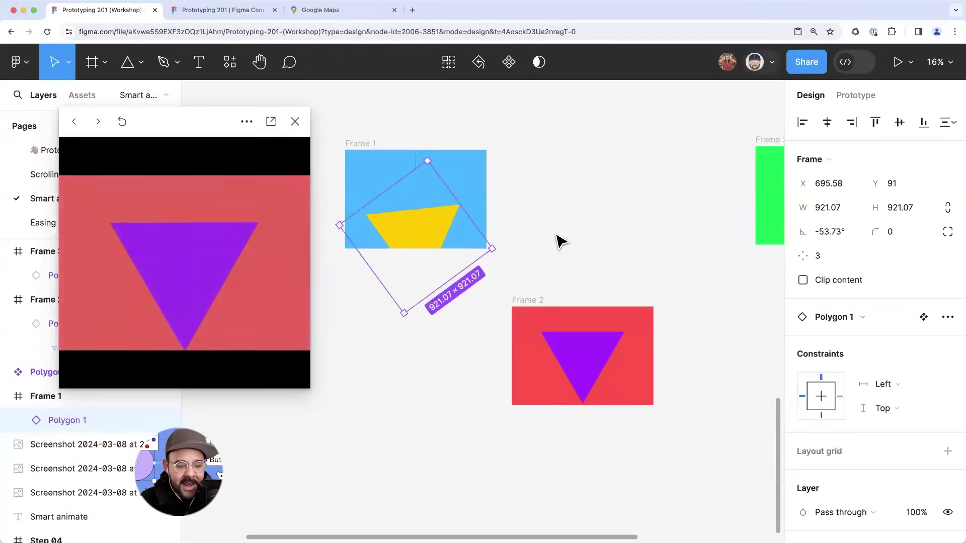
- Close the preview and open the Easing cheat sheet page at its Linear example
{"action": "left_click", "coordinate": [294, 121]}
{"action": "left_click", "coordinate": [90, 223]}
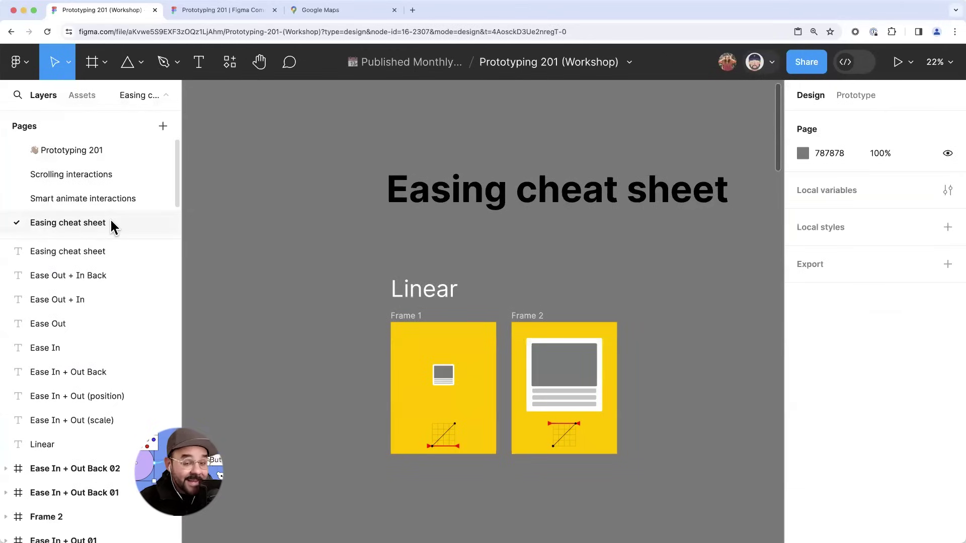
{"action": "scroll", "coordinate": [319, 213], "scroll_direction": "down", "scroll_amount": 4}
{"action": "scroll", "coordinate": [334, 248], "scroll_direction": "down", "scroll_amount": 1}
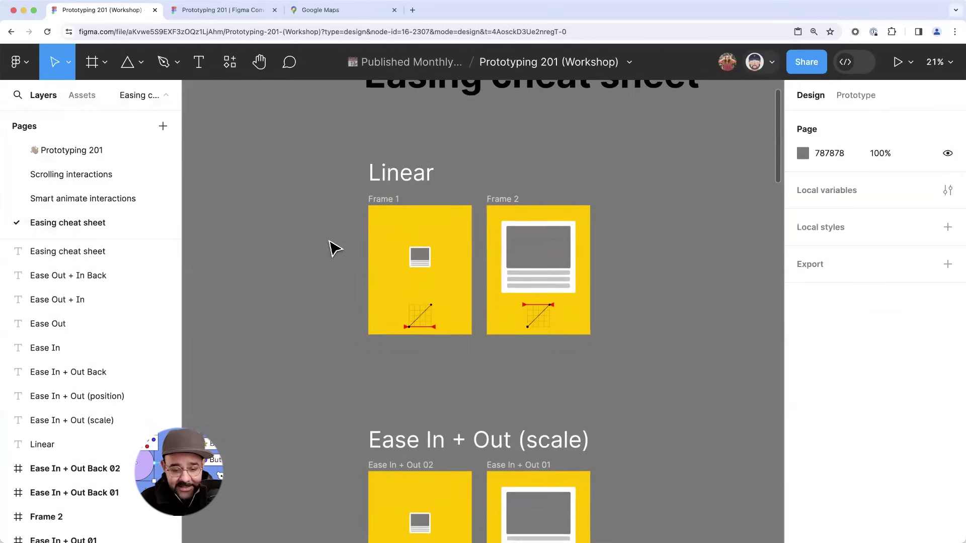
- Preview Frame 1 of the Linear example briefly and close the preview
{"action": "left_click", "coordinate": [376, 202]}
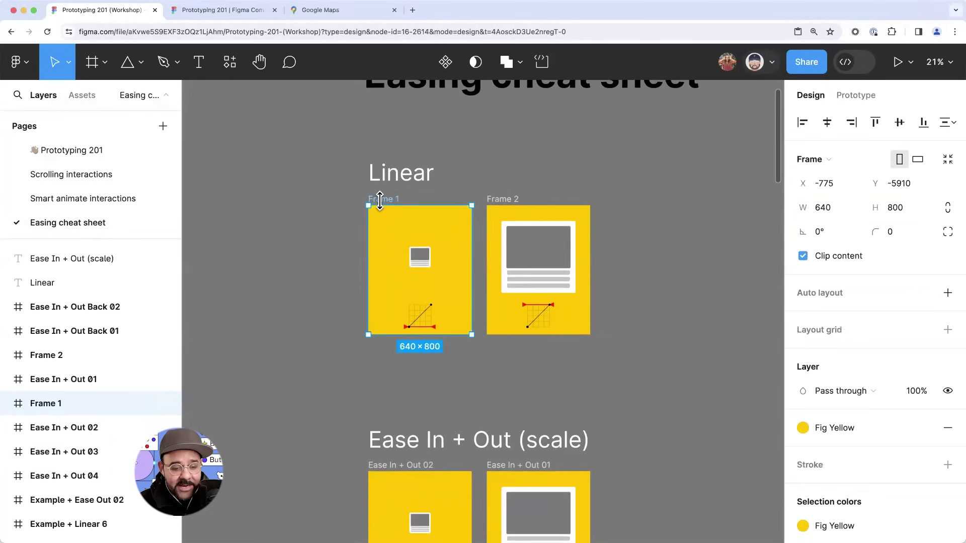
{"action": "key", "text": "shift+space"}
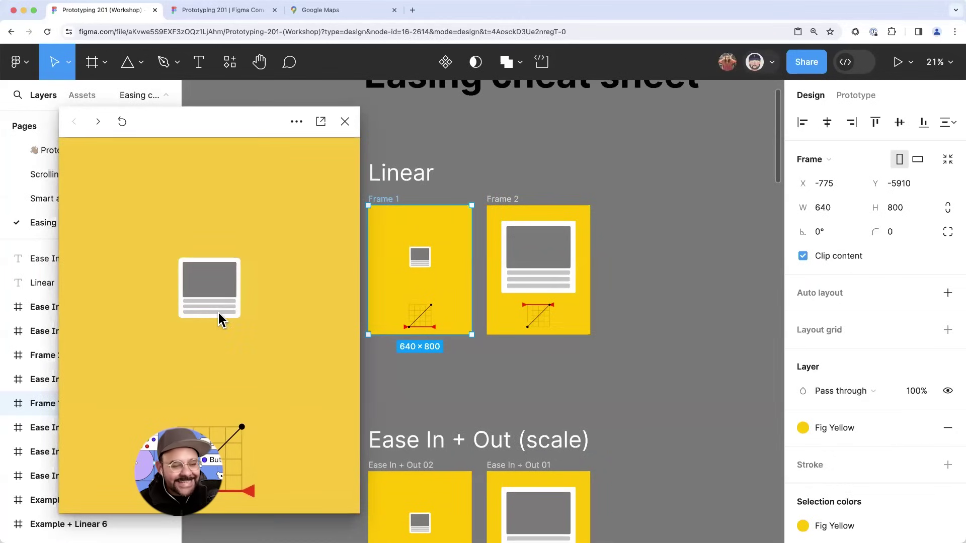
{"action": "left_click", "coordinate": [345, 121]}
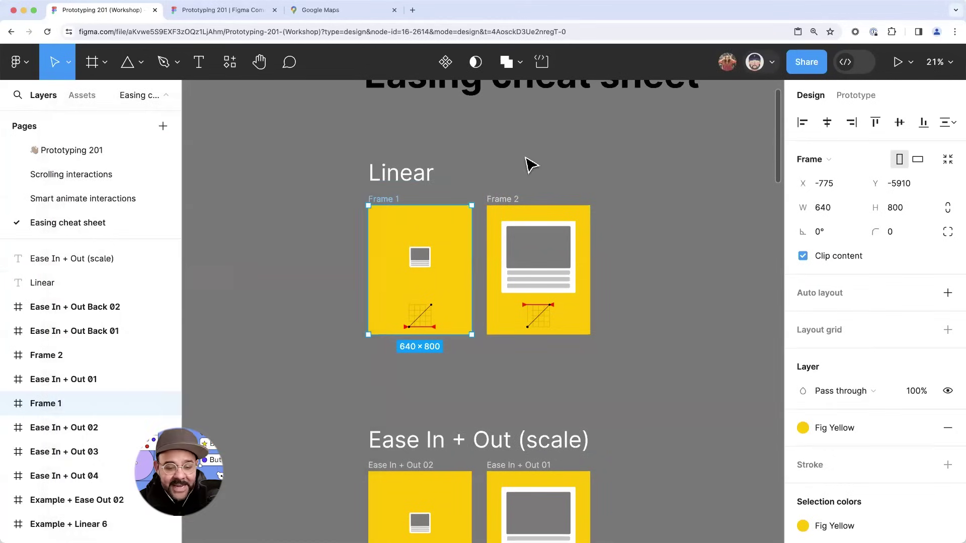
- Examine the easing curve of the click interaction from Frame 1 to Frame 2 in the Linear example
{"action": "left_click", "coordinate": [528, 161]}
{"action": "left_click", "coordinate": [852, 95]}
{"action": "scroll", "coordinate": [500, 281], "scroll_direction": "up", "scroll_amount": 5}
{"action": "scroll", "coordinate": [483, 283], "scroll_direction": "up", "scroll_amount": 3}
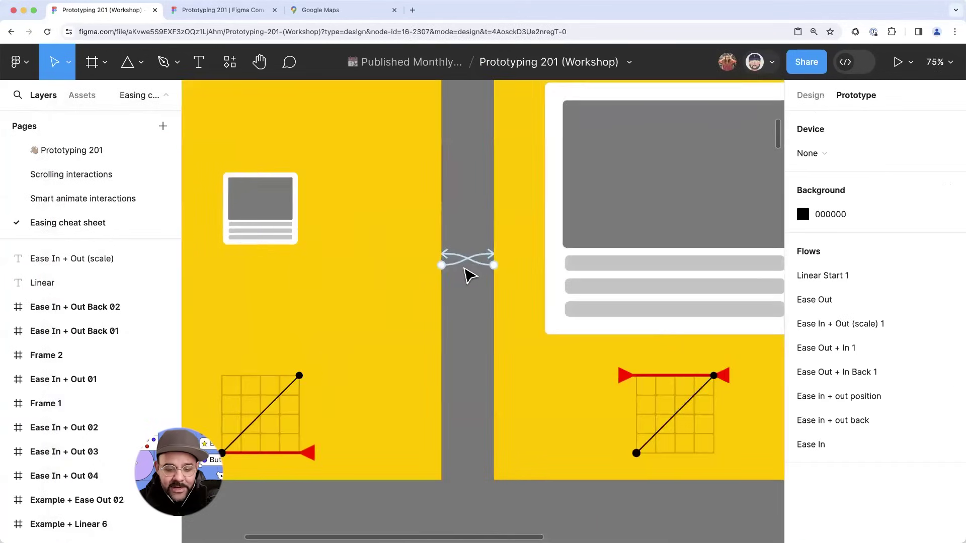
{"action": "left_click", "coordinate": [464, 270]}
{"action": "left_click", "coordinate": [464, 270]}
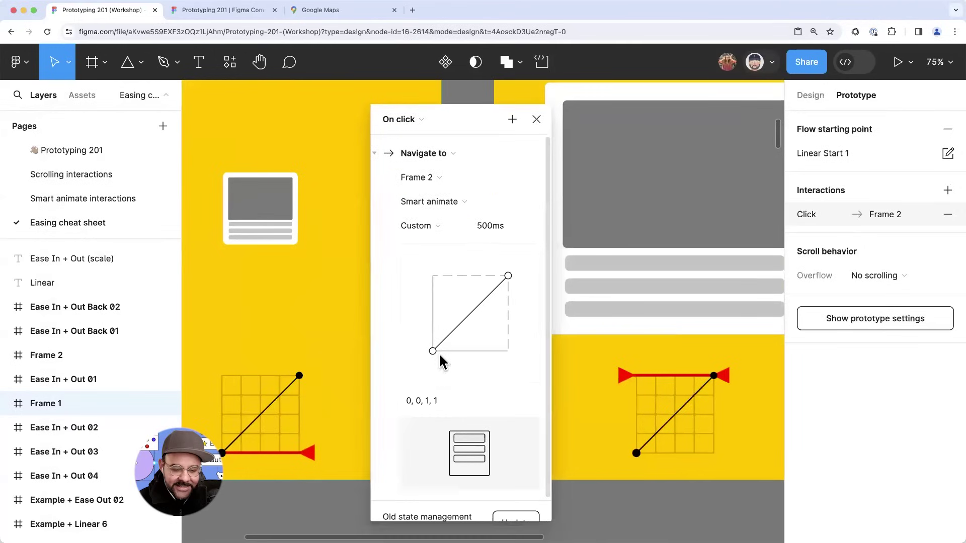
{"action": "left_click", "coordinate": [536, 119]}
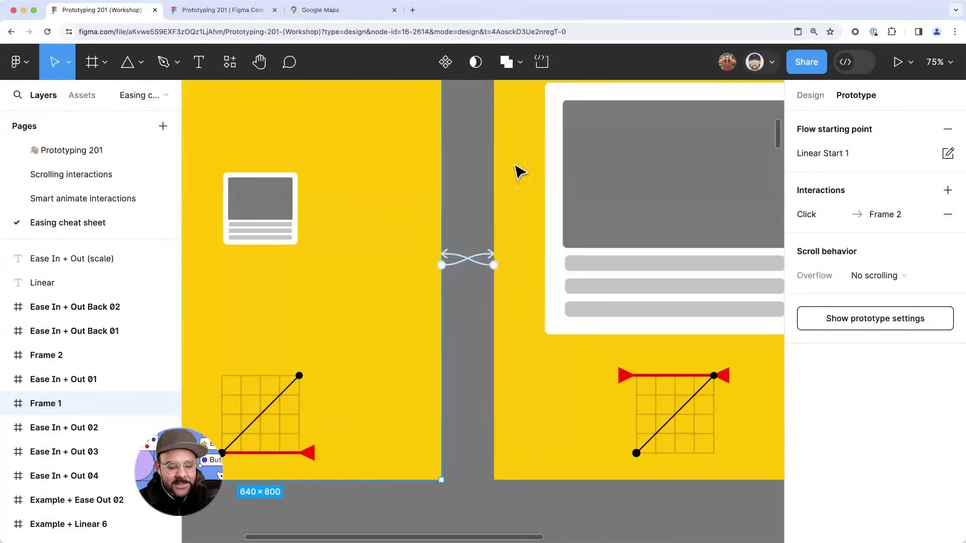
- Preview the Linear example from Frame 1, play its scale transition back and forth several times, and close the preview
{"action": "scroll", "coordinate": [478, 328], "scroll_direction": "down", "scroll_amount": 5}
{"action": "key", "text": "shift+space"}
{"action": "left_click", "coordinate": [230, 318]}
{"action": "left_click", "coordinate": [231, 318]}
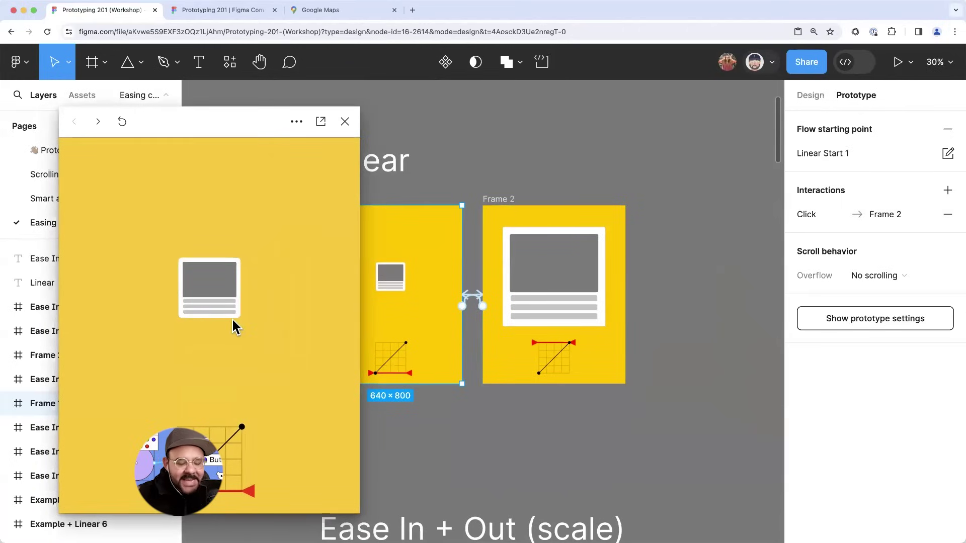
{"action": "left_click", "coordinate": [222, 300]}
{"action": "left_click", "coordinate": [224, 301]}
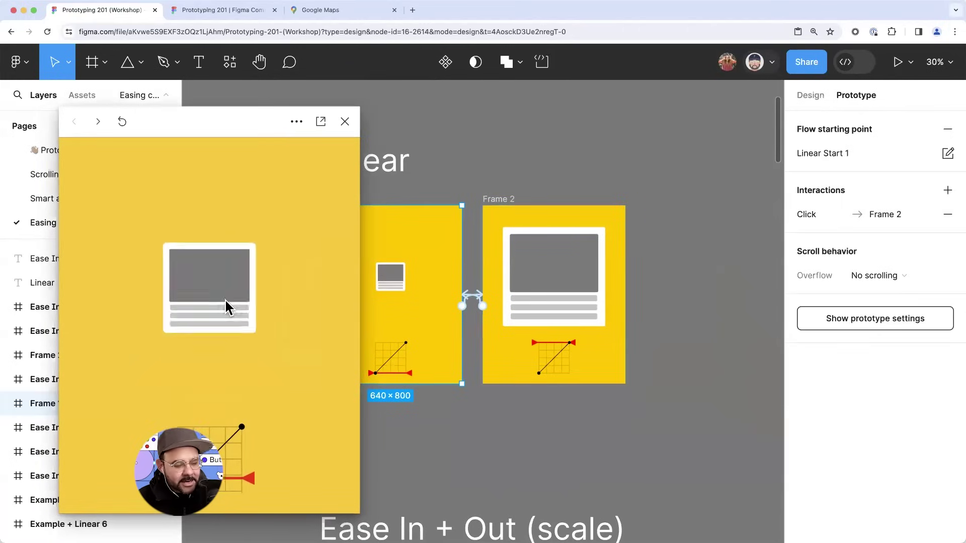
{"action": "left_click", "coordinate": [225, 299]}
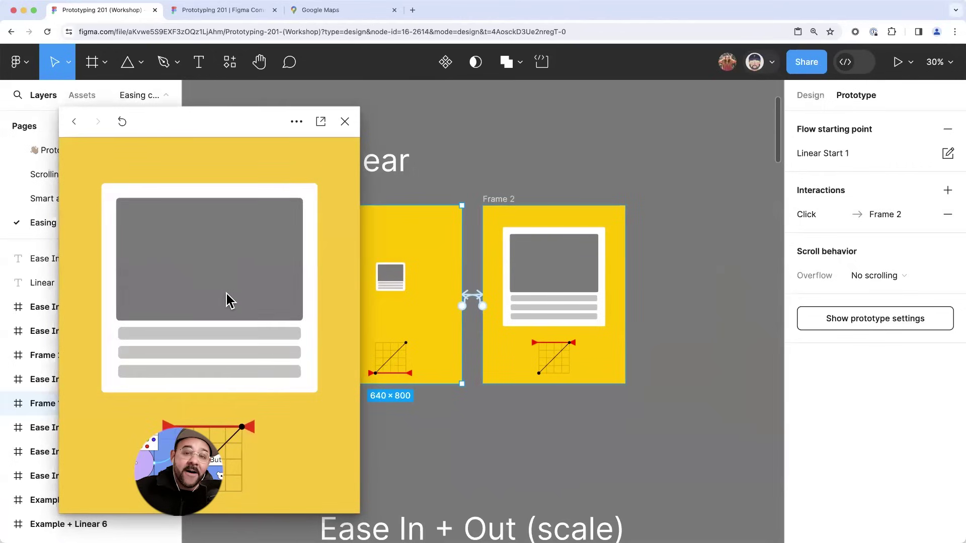
{"action": "left_click", "coordinate": [223, 301]}
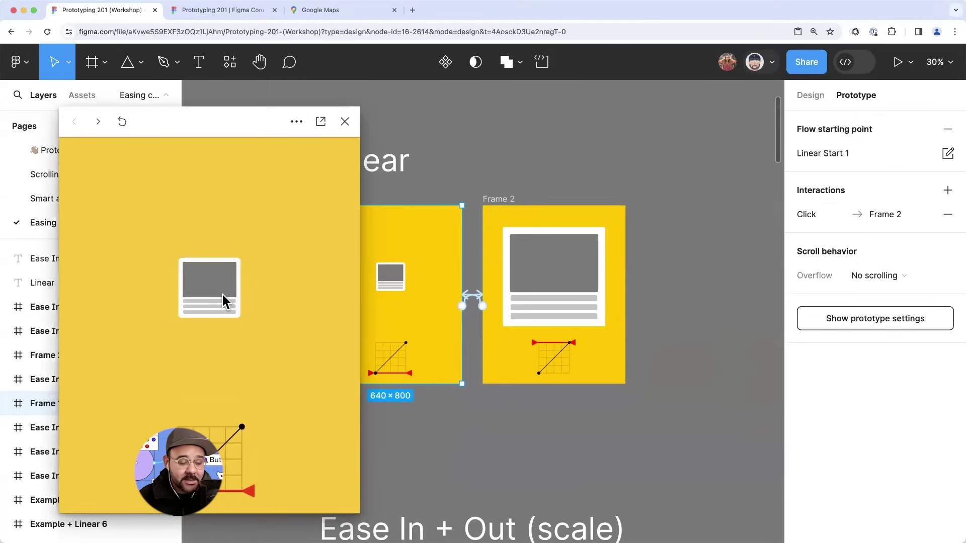
{"action": "left_click", "coordinate": [223, 295]}
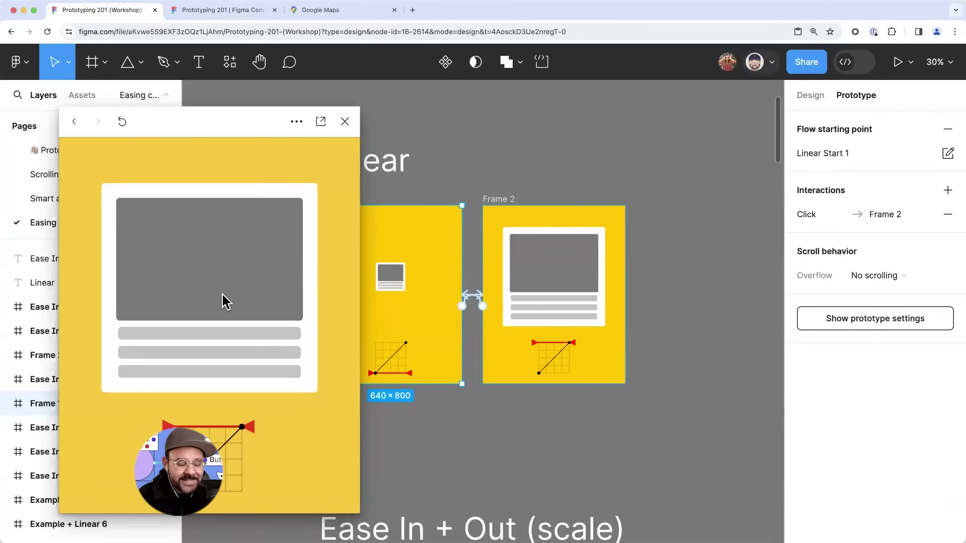
{"action": "left_click", "coordinate": [224, 293]}
{"action": "left_click", "coordinate": [223, 291]}
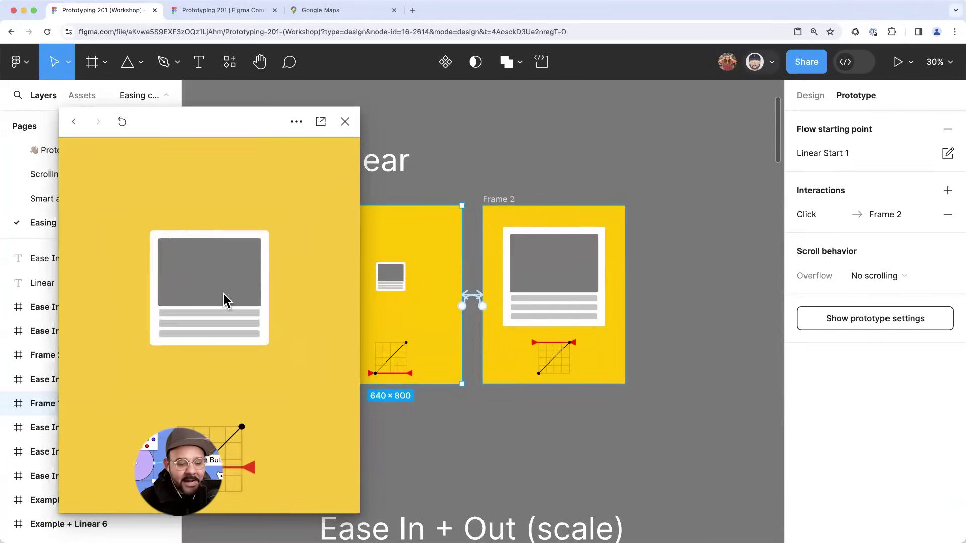
{"action": "left_click", "coordinate": [224, 295]}
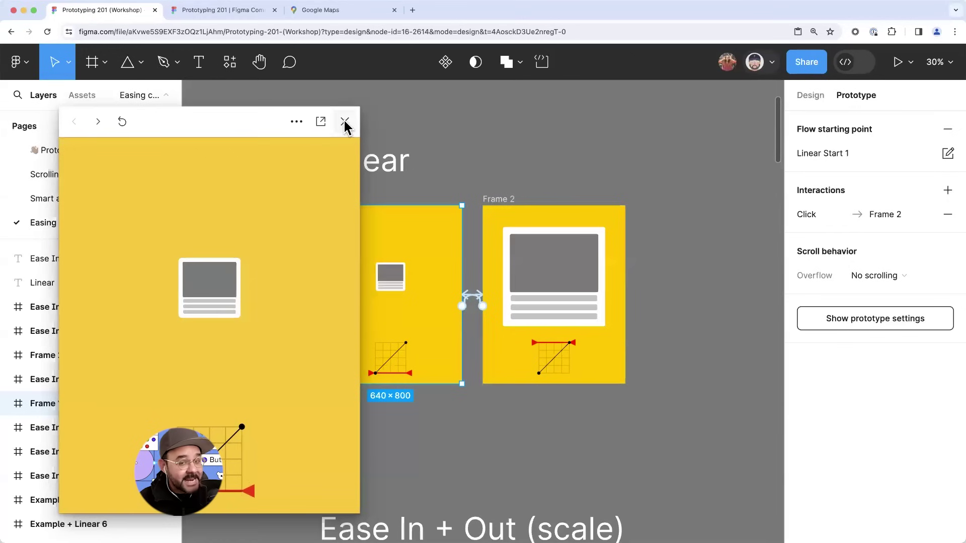
{"action": "left_click", "coordinate": [344, 121]}
- Preview the Ease In + Out (scale) flow, play its transition back and forth several times, and close the preview
{"action": "scroll", "coordinate": [483, 177], "scroll_direction": "down", "scroll_amount": 5}
{"action": "scroll", "coordinate": [448, 226], "scroll_direction": "down", "scroll_amount": 2}
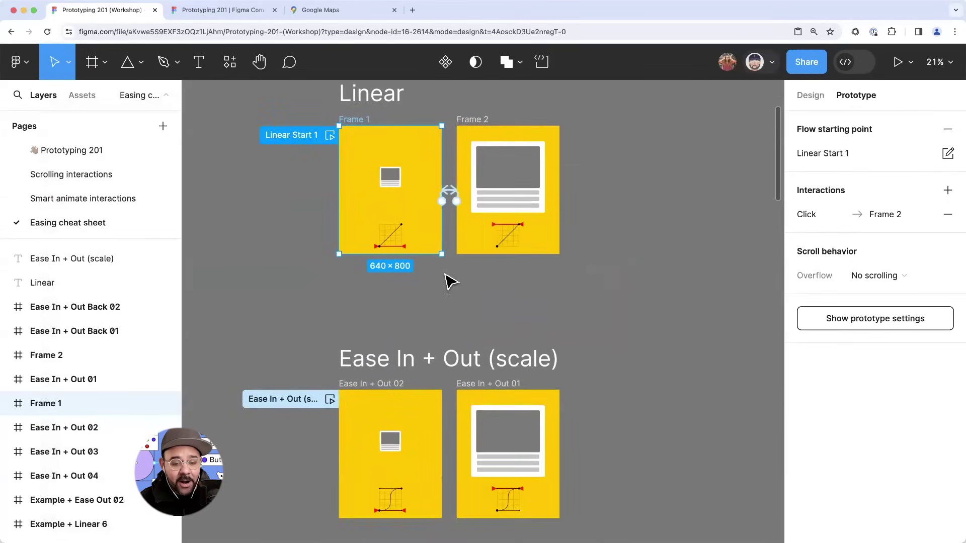
{"action": "scroll", "coordinate": [429, 250], "scroll_direction": "down", "scroll_amount": 3}
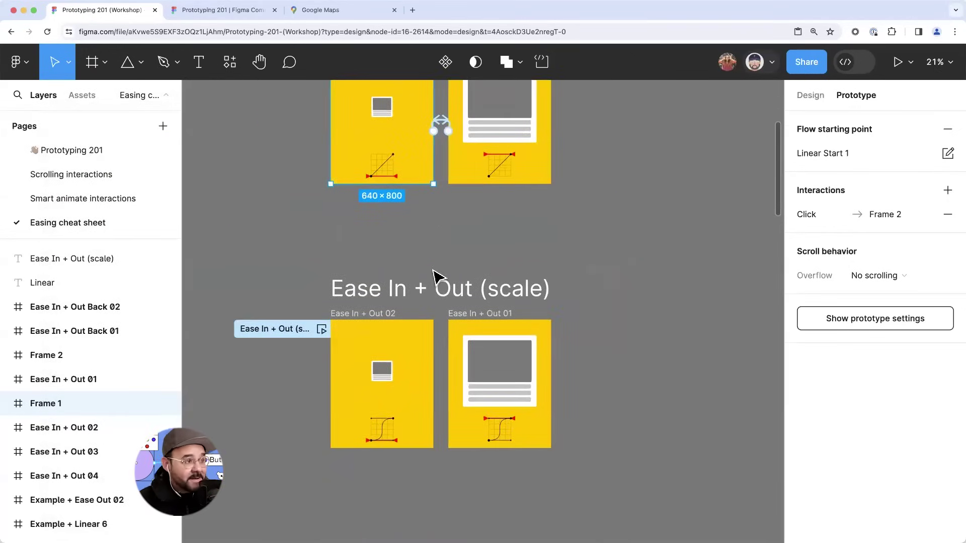
{"action": "scroll", "coordinate": [299, 365], "scroll_direction": "up", "scroll_amount": 3}
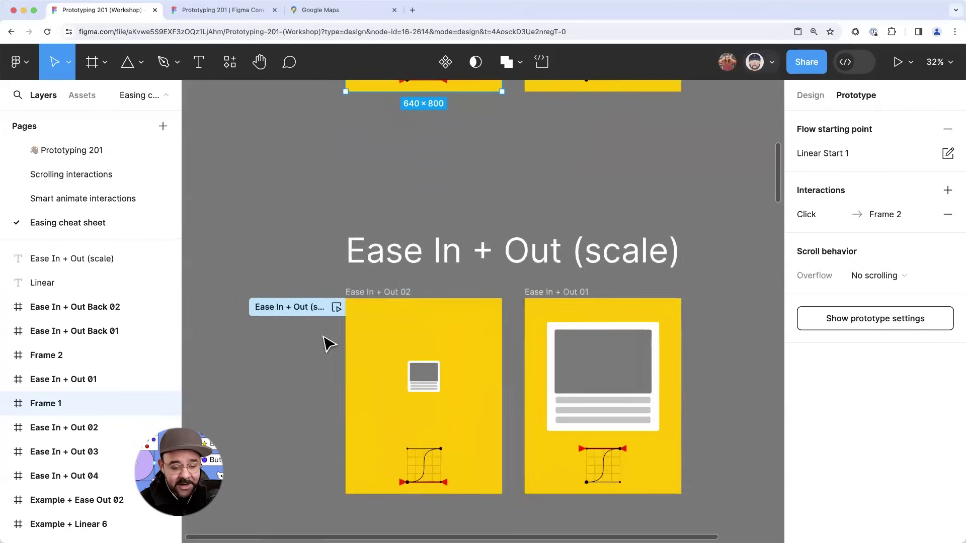
{"action": "left_click", "coordinate": [336, 308]}
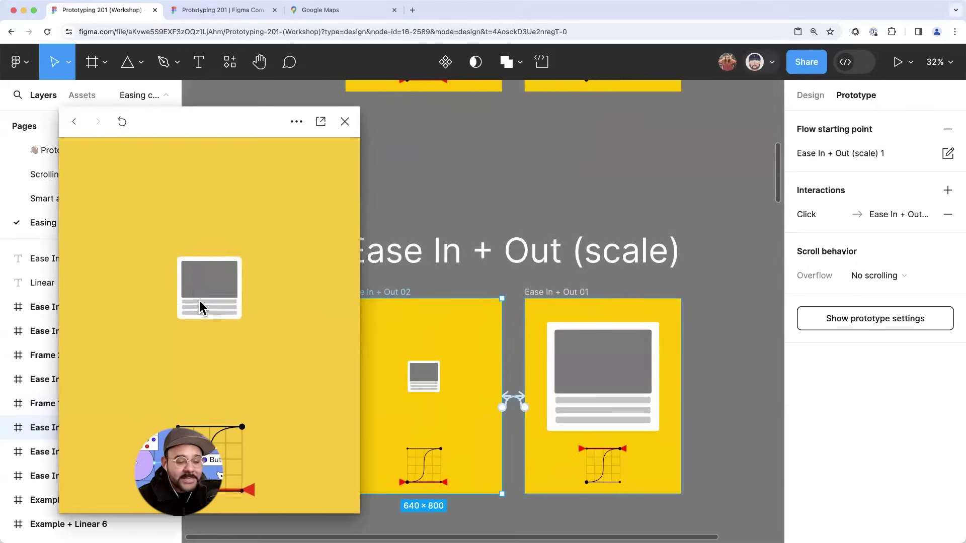
{"action": "left_click", "coordinate": [201, 306]}
{"action": "left_click", "coordinate": [231, 307]}
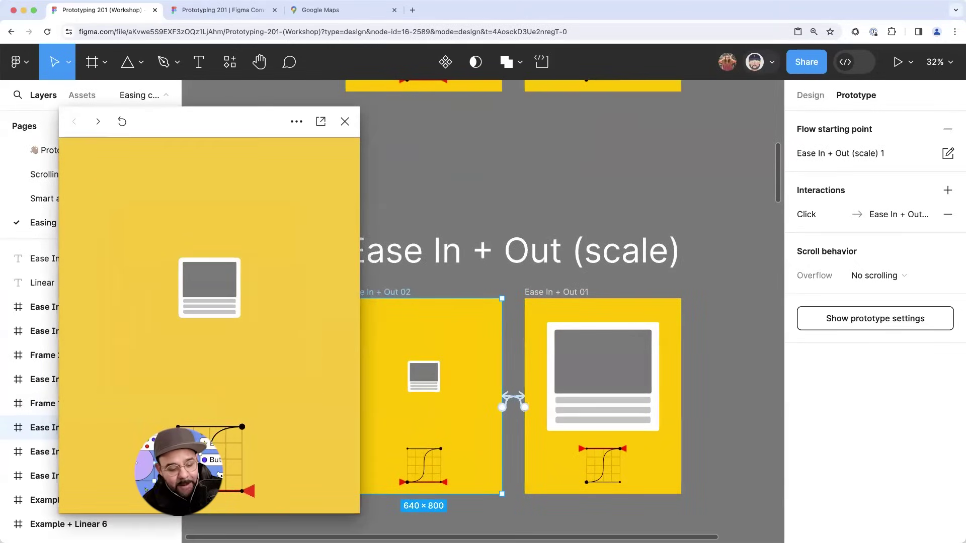
{"action": "left_click", "coordinate": [219, 294]}
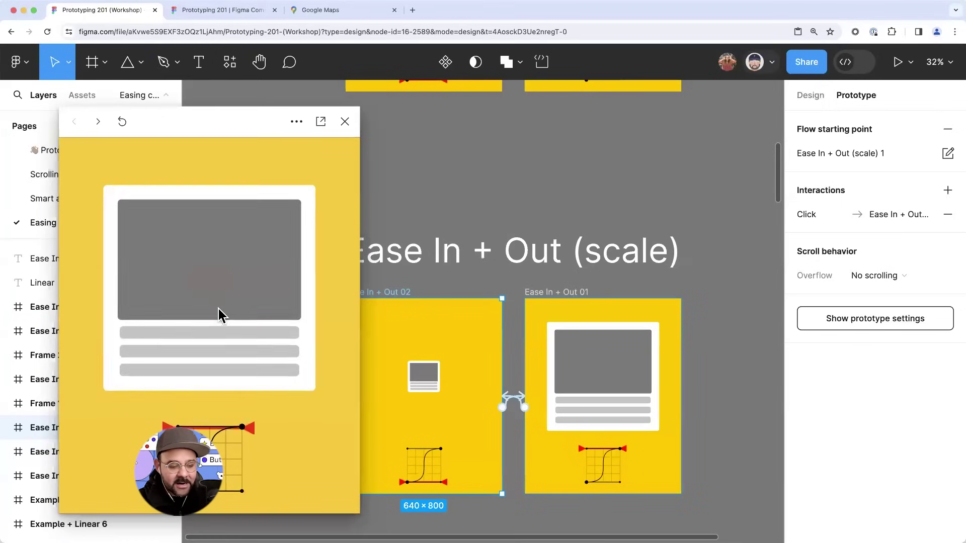
{"action": "left_click", "coordinate": [220, 316]}
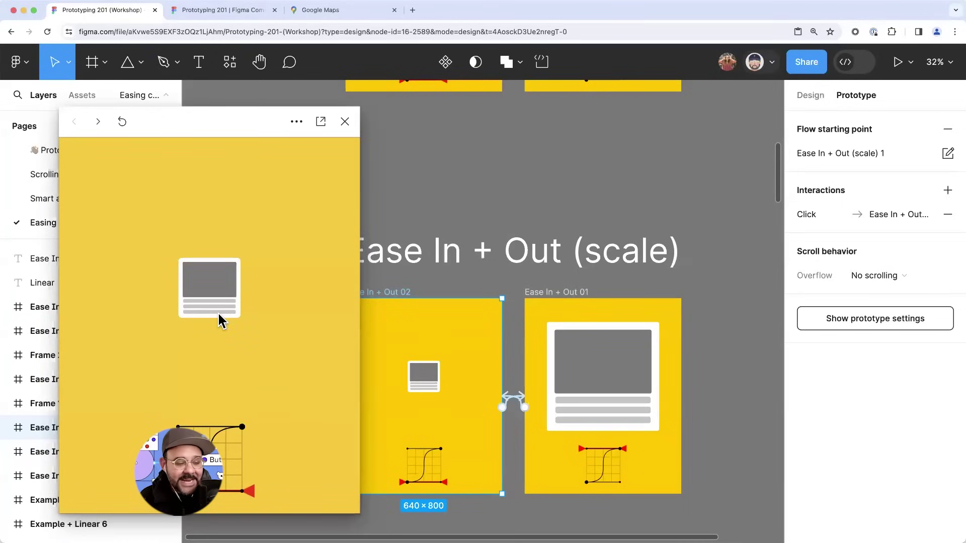
{"action": "left_click", "coordinate": [220, 316]}
{"action": "left_click", "coordinate": [220, 313]}
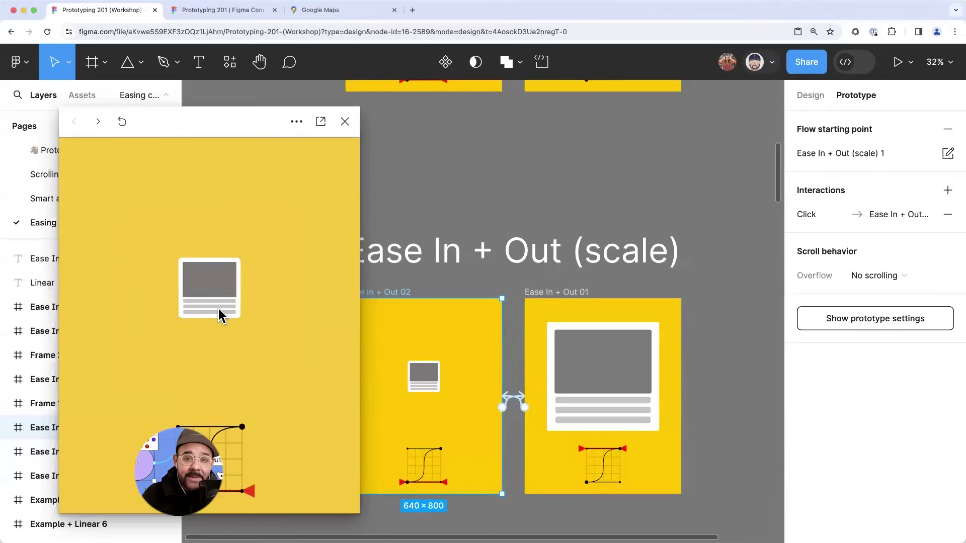
{"action": "left_click", "coordinate": [207, 302]}
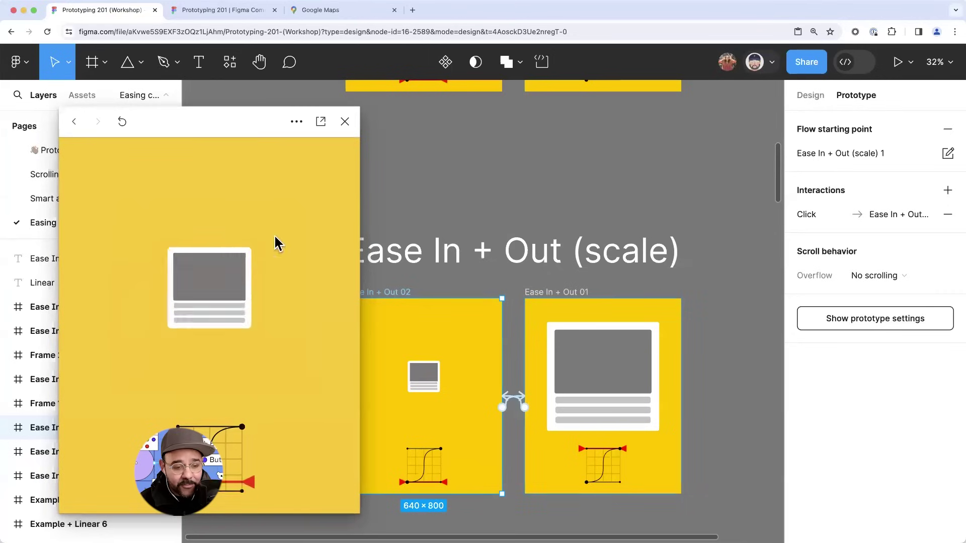
{"action": "left_click", "coordinate": [345, 122]}
{"action": "scroll", "coordinate": [431, 241], "scroll_direction": "down", "scroll_amount": 5}
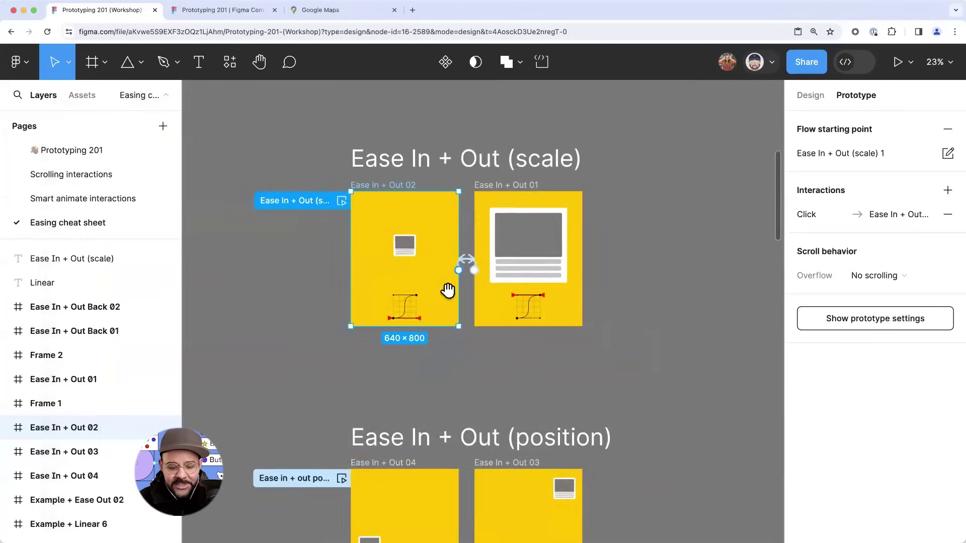
- Preview the Ease In + Out (position) flow, play the card's movement back and forth several times, and close the preview
{"action": "left_click", "coordinate": [315, 321]}
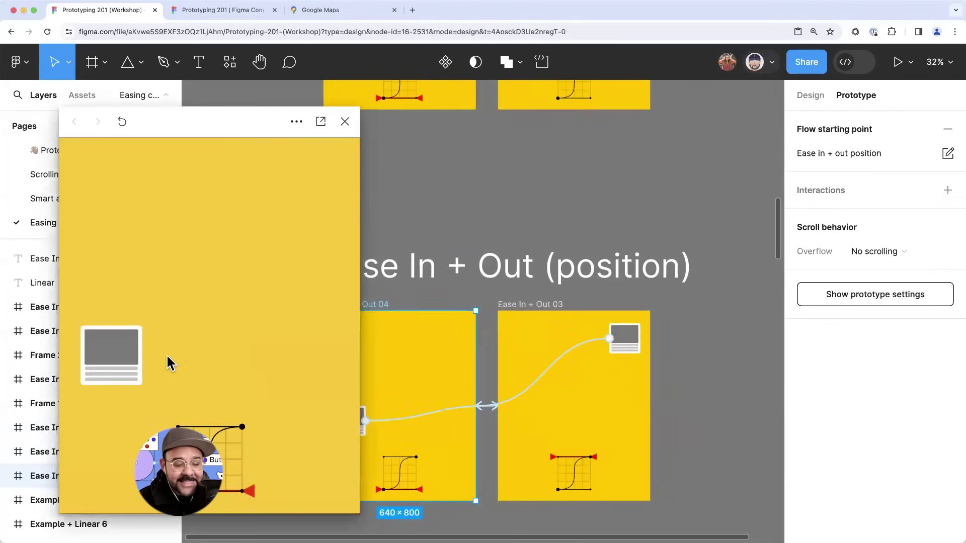
{"action": "left_click", "coordinate": [302, 191]}
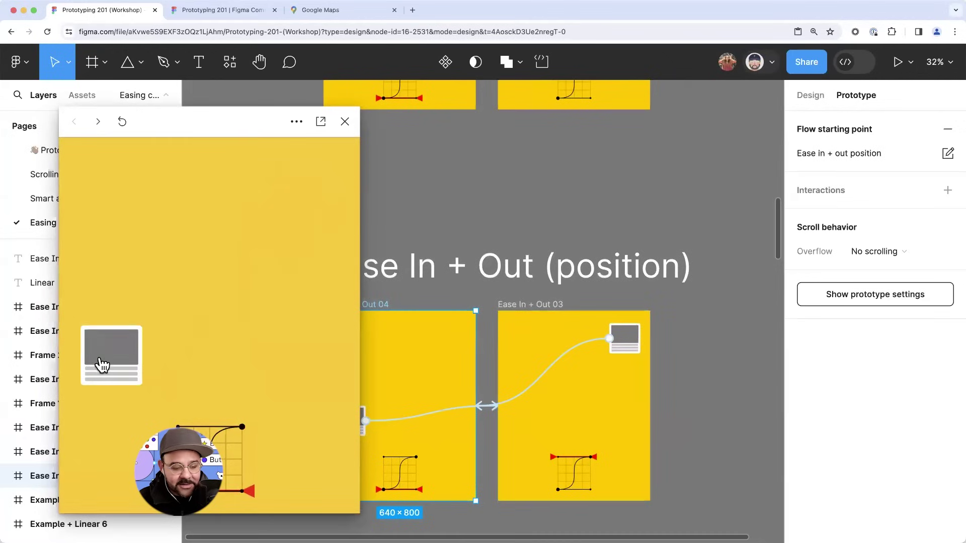
{"action": "left_click", "coordinate": [100, 366]}
{"action": "left_click", "coordinate": [301, 196]}
{"action": "left_click", "coordinate": [143, 347]}
{"action": "left_click", "coordinate": [304, 201]}
{"action": "left_click", "coordinate": [163, 332]}
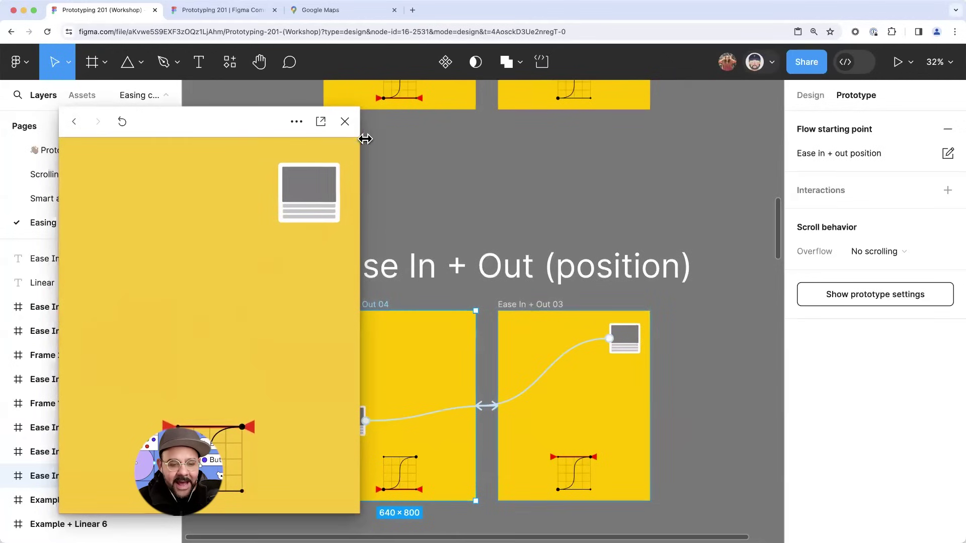
{"action": "left_click", "coordinate": [345, 122]}
- Set the Smart animate duration of the click interactions between the Ease In + Out 04 and 03 cards to 1000 ms
{"action": "left_click", "coordinate": [484, 401]}
{"action": "left_click", "coordinate": [487, 405]}
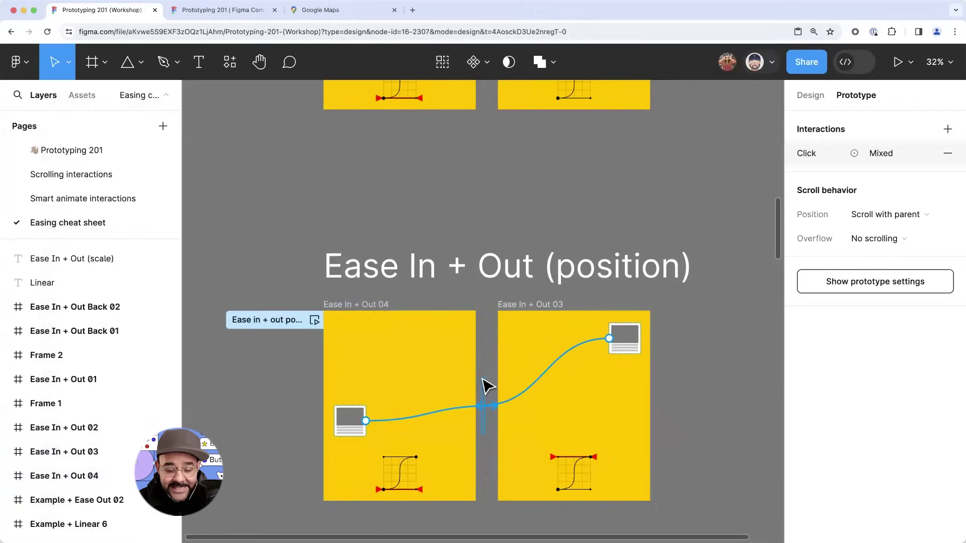
{"action": "left_click", "coordinate": [514, 201]}
{"action": "left_click", "coordinate": [493, 310]}
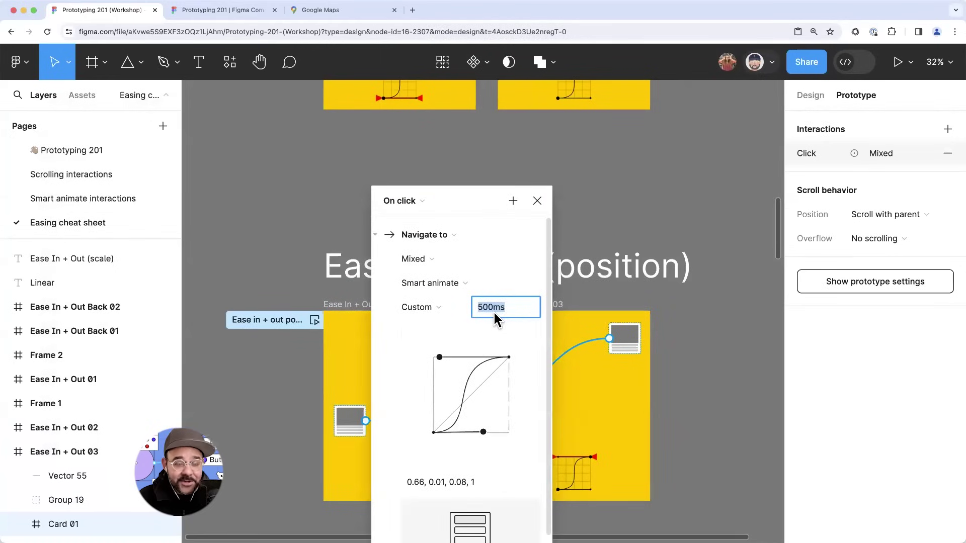
{"action": "type", "text": "100"}
{"action": "key", "text": "Return"}
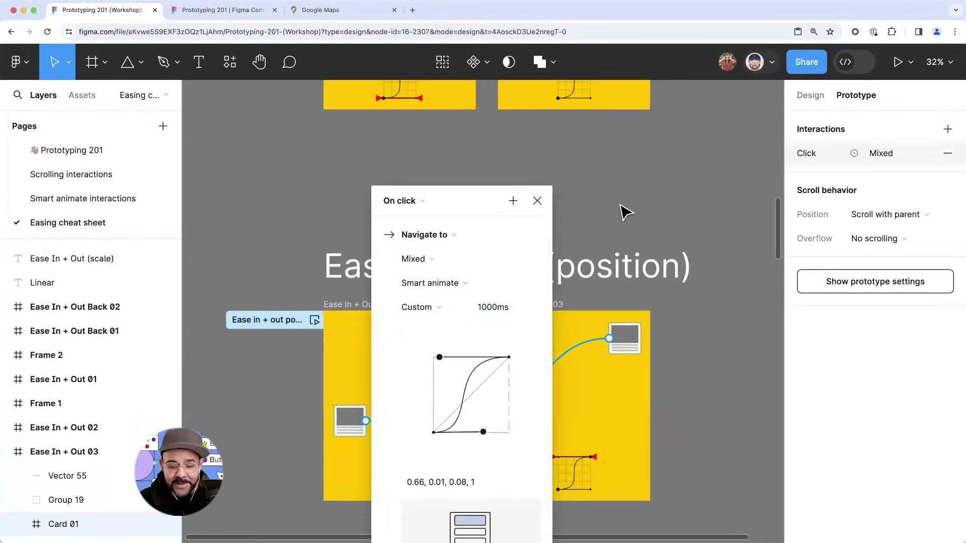
{"action": "left_click", "coordinate": [621, 209]}
- Replay the slowed Ease In + Out (position) transition in both directions in the preview, and close it
{"action": "left_click", "coordinate": [315, 320]}
{"action": "left_click", "coordinate": [149, 382]}
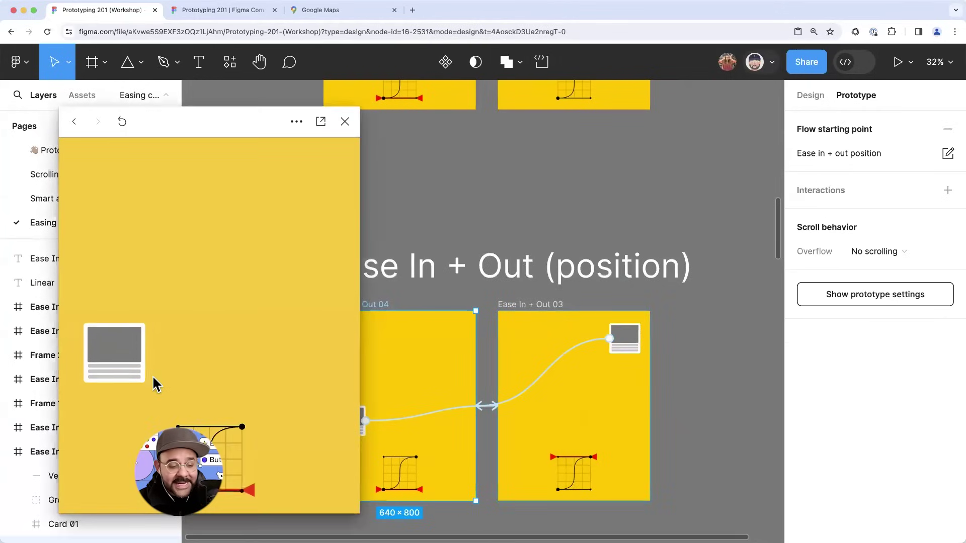
{"action": "left_click", "coordinate": [299, 209]}
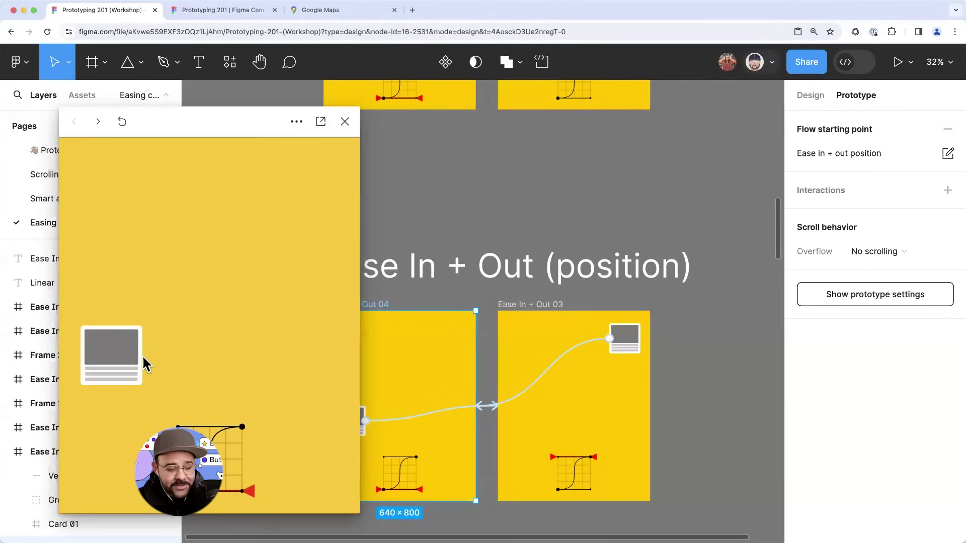
{"action": "left_click", "coordinate": [131, 362]}
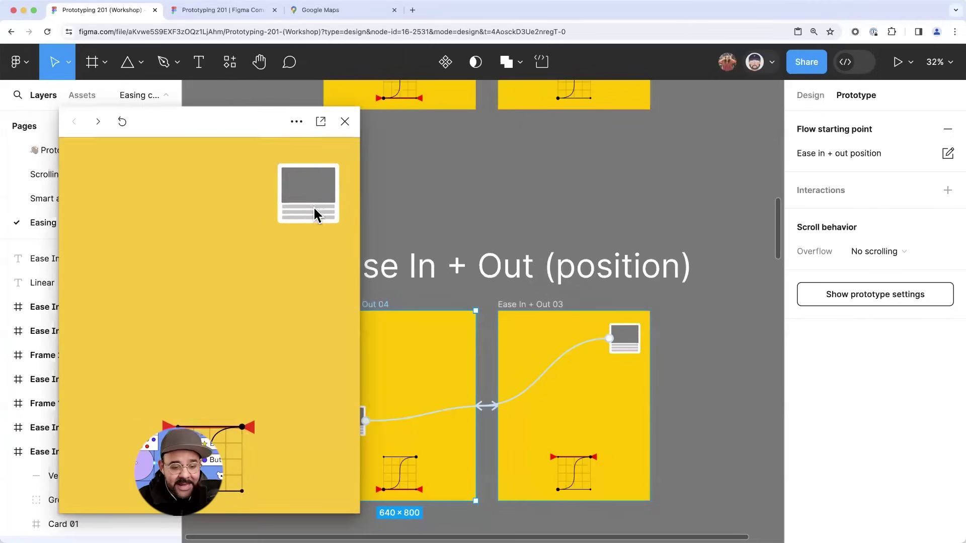
{"action": "left_click", "coordinate": [345, 121]}
- Preview the Ease In + Out Back flow, play its scale transition back and forth repeatedly, and close the preview
{"action": "scroll", "coordinate": [438, 338], "scroll_direction": "down", "scroll_amount": 3}
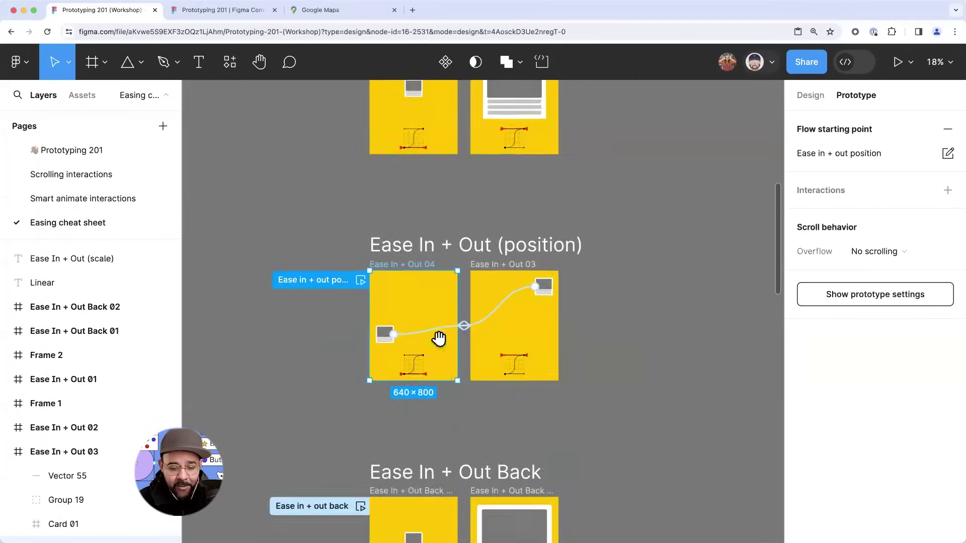
{"action": "scroll", "coordinate": [432, 302], "scroll_direction": "down", "scroll_amount": 5}
{"action": "scroll", "coordinate": [372, 280], "scroll_direction": "up", "scroll_amount": 3}
{"action": "left_click", "coordinate": [336, 252]}
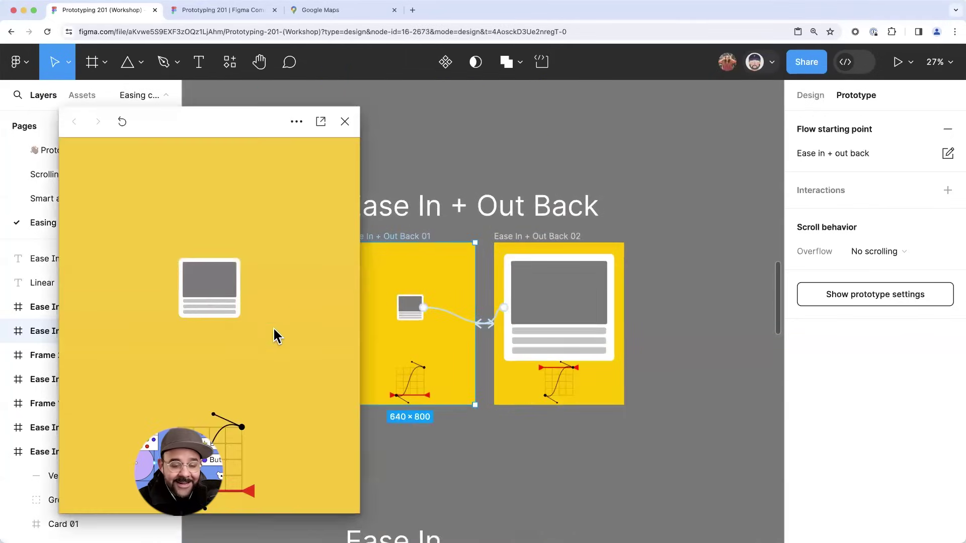
{"action": "left_click", "coordinate": [221, 322]}
{"action": "left_click", "coordinate": [237, 352]}
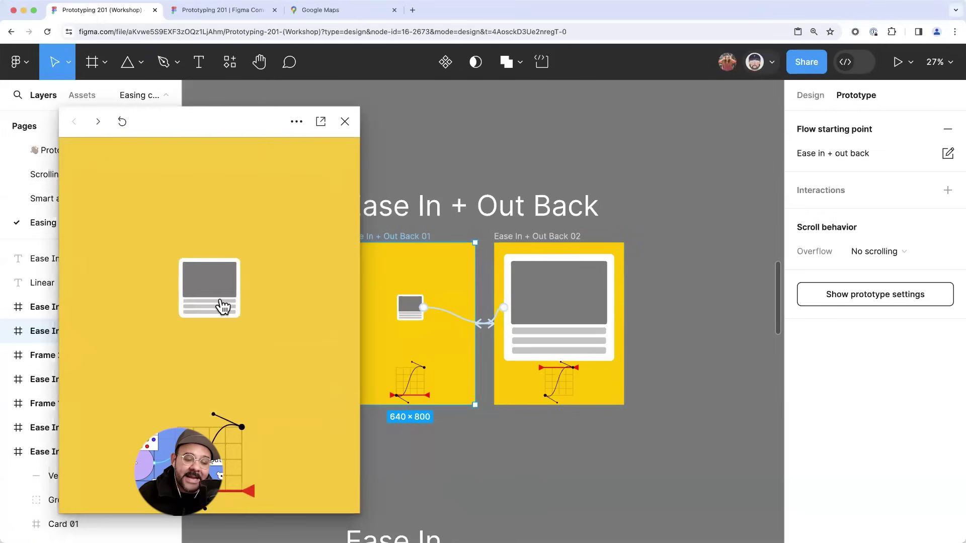
{"action": "left_click", "coordinate": [223, 307]}
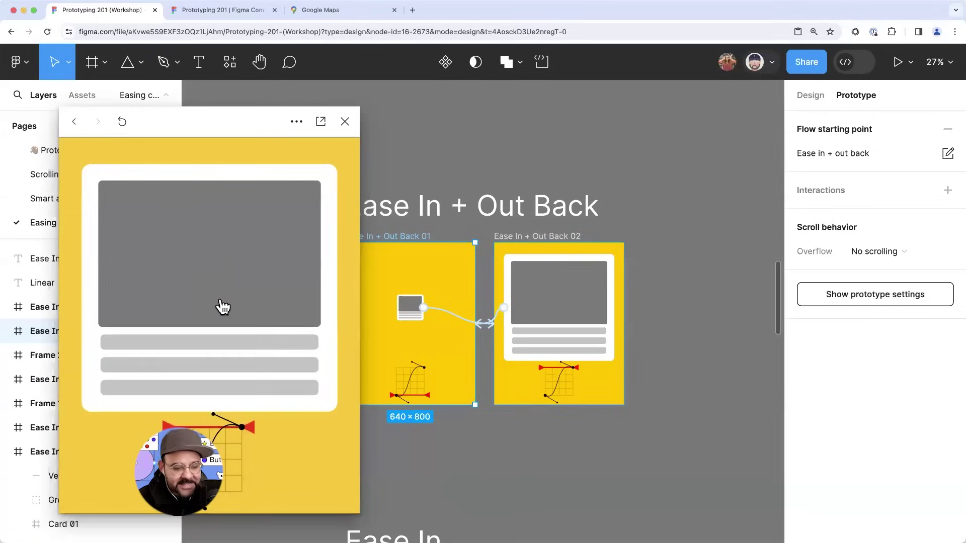
{"action": "left_click", "coordinate": [223, 307]}
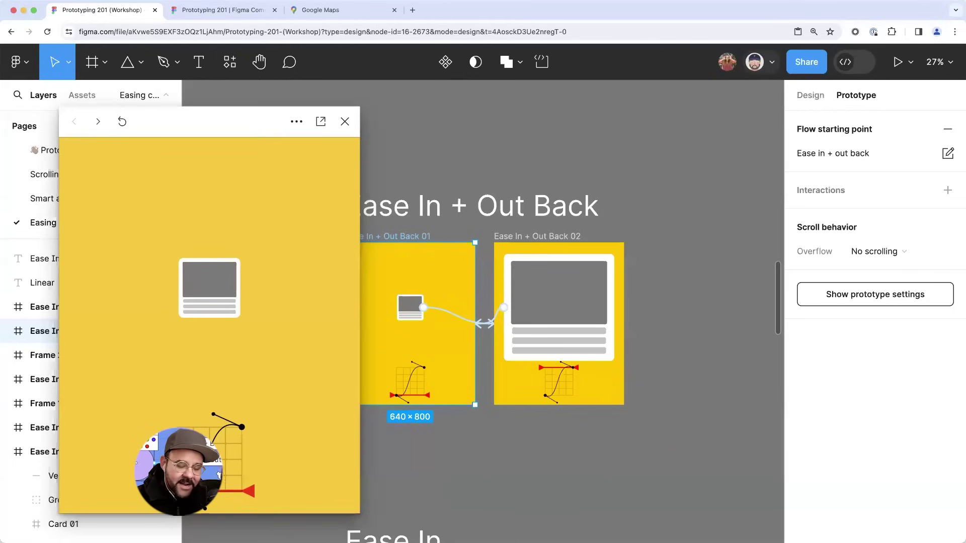
{"action": "left_click", "coordinate": [226, 317]}
{"action": "left_click", "coordinate": [226, 318]}
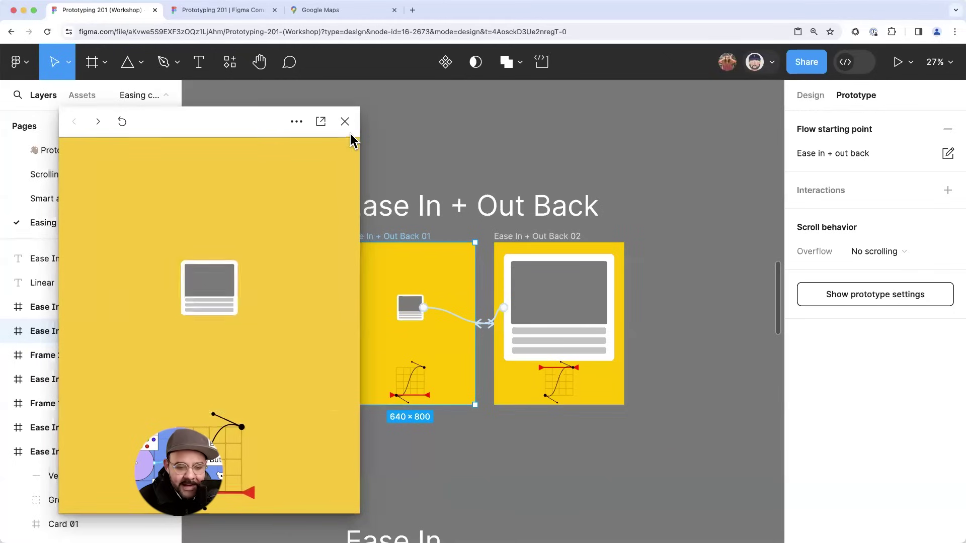
{"action": "left_click", "coordinate": [212, 301]}
{"action": "left_click", "coordinate": [228, 307]}
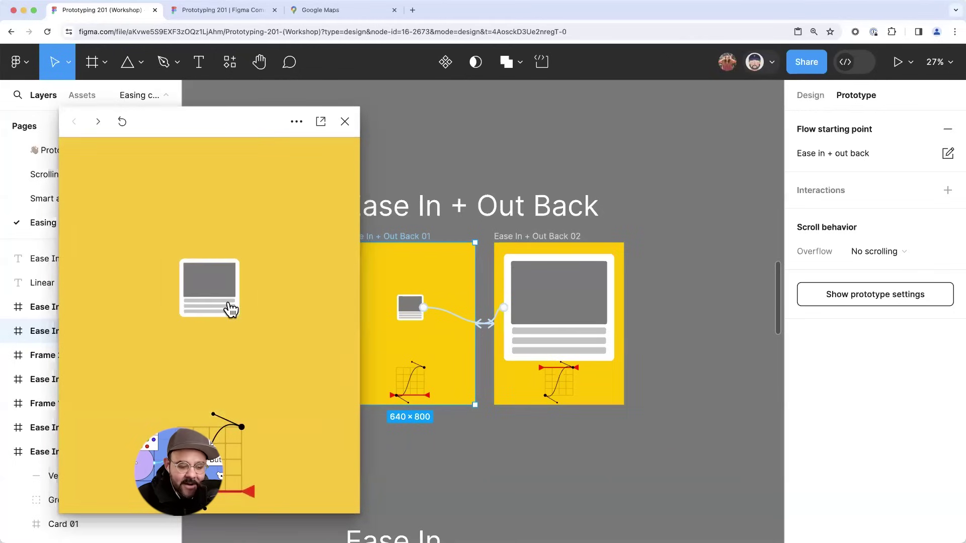
{"action": "left_click", "coordinate": [233, 306]}
{"action": "left_click", "coordinate": [233, 306]}
{"action": "left_click", "coordinate": [345, 121]}
- Preview the Ease In flow twice, playing the card's exit transition each time, and close the preview
{"action": "scroll", "coordinate": [396, 221], "scroll_direction": "down", "scroll_amount": 10}
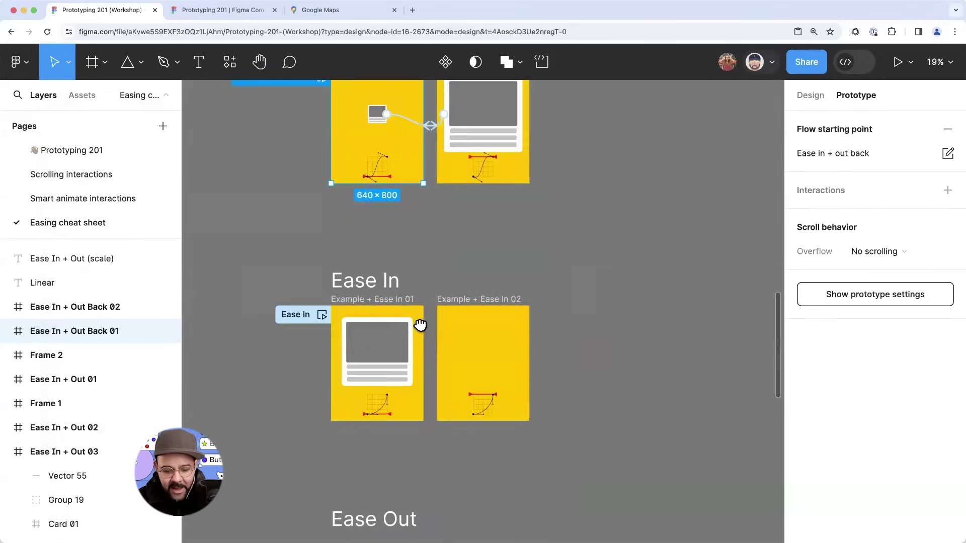
{"action": "left_click", "coordinate": [320, 270]}
{"action": "left_click", "coordinate": [227, 372]}
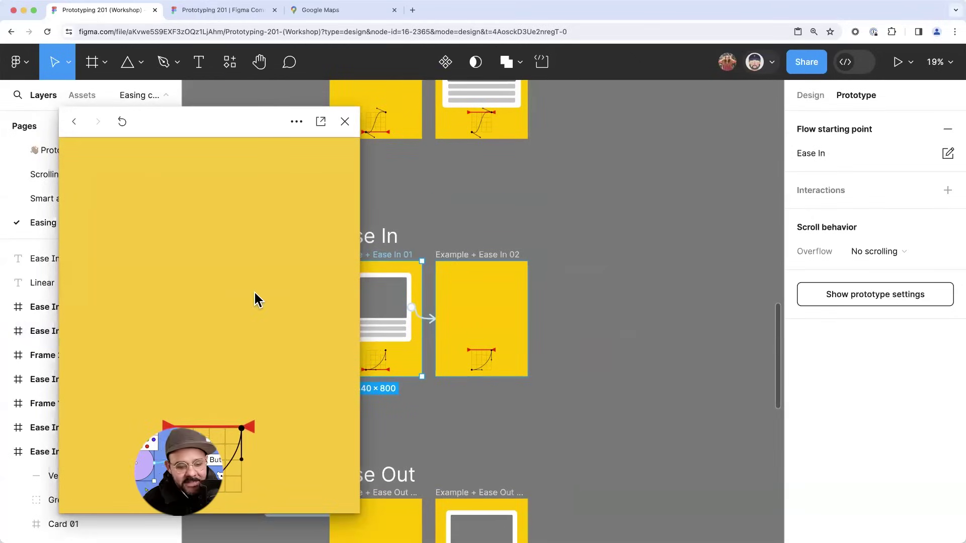
{"action": "left_click", "coordinate": [344, 122]}
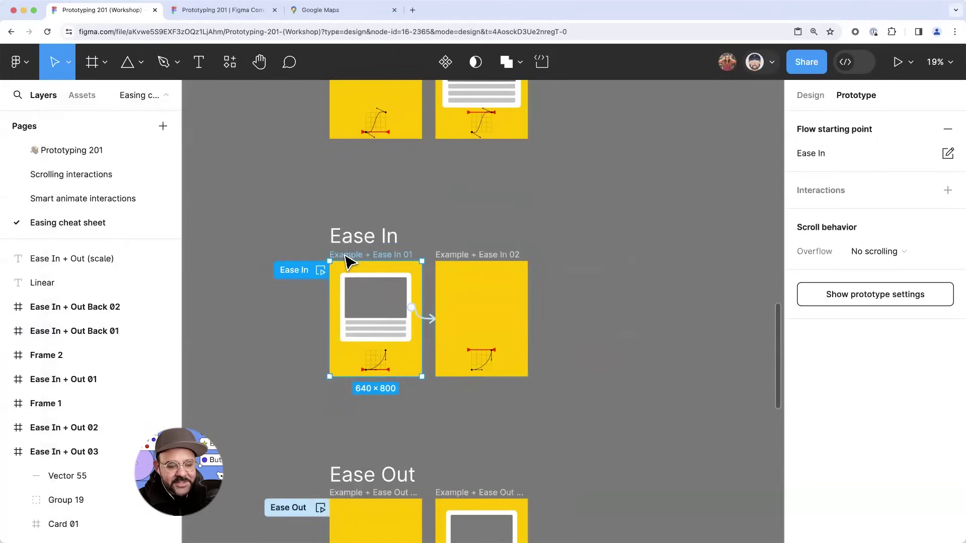
{"action": "left_click", "coordinate": [319, 271]}
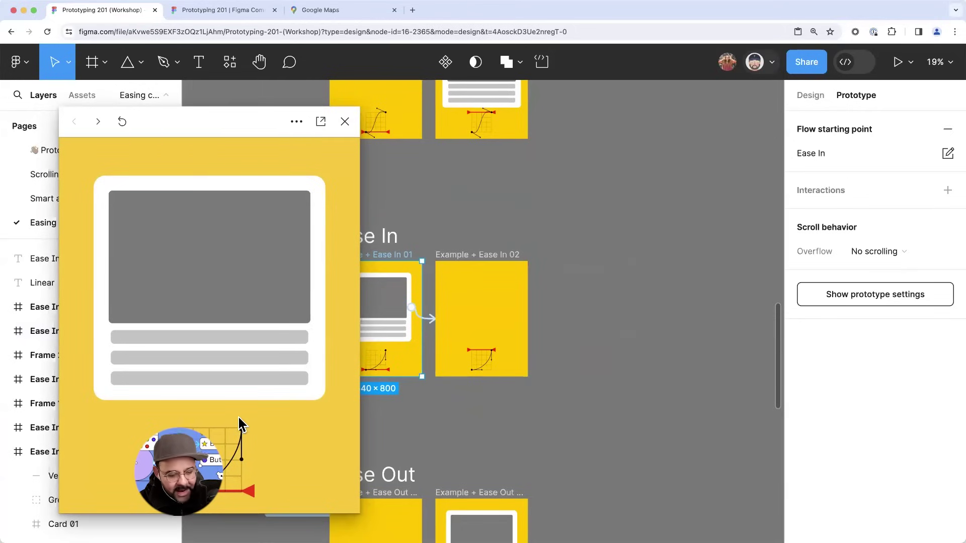
{"action": "left_click", "coordinate": [194, 351]}
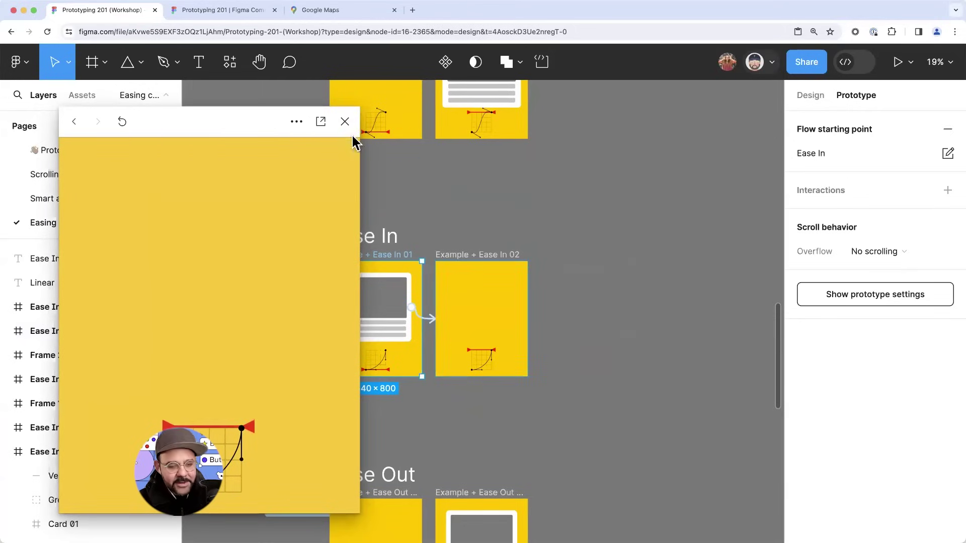
{"action": "left_click", "coordinate": [345, 121]}
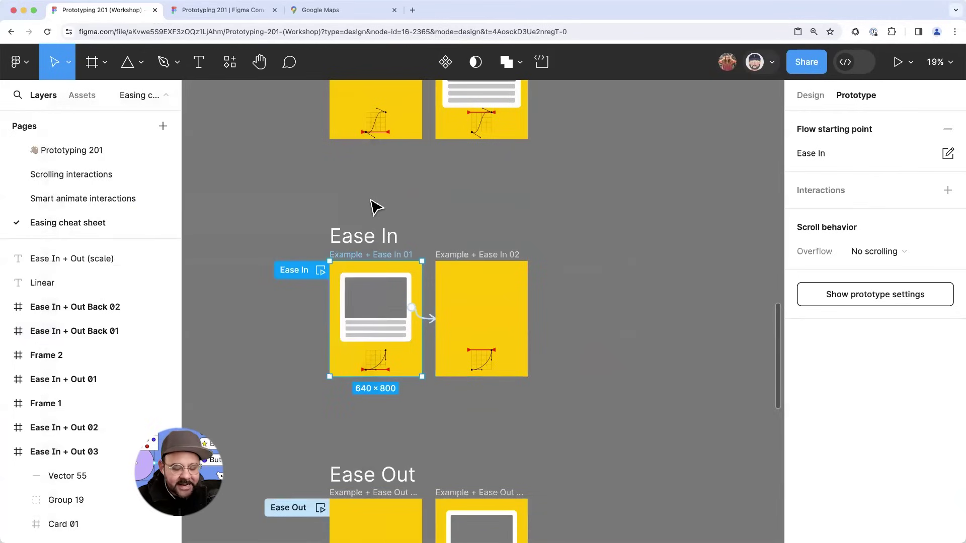
- Preview the Ease Out flow twice, playing the card's entrance transition each time, and close the preview
{"action": "scroll", "coordinate": [375, 206], "scroll_direction": "down", "scroll_amount": 1}
{"action": "scroll", "coordinate": [373, 382], "scroll_direction": "down", "scroll_amount": 1}
{"action": "scroll", "coordinate": [384, 244], "scroll_direction": "down", "scroll_amount": 5}
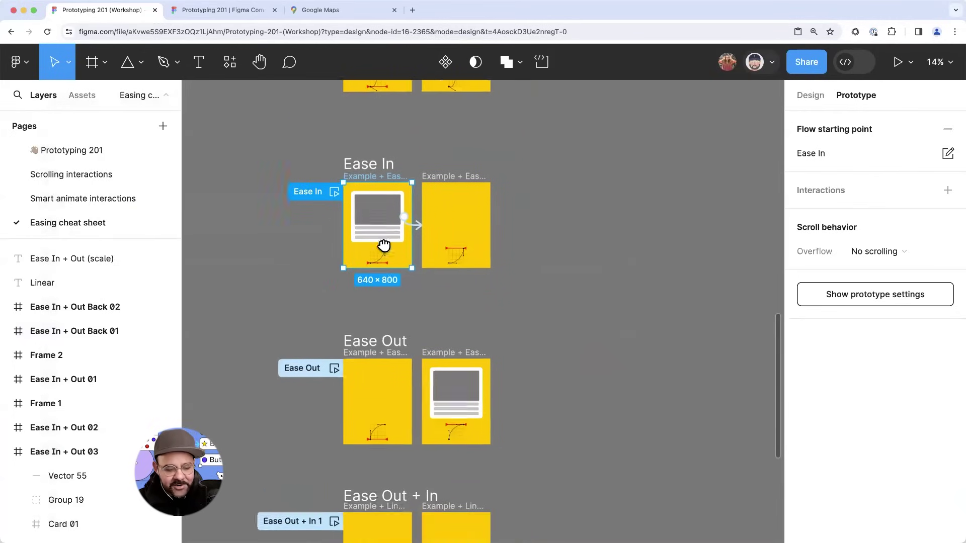
{"action": "left_click", "coordinate": [344, 302]}
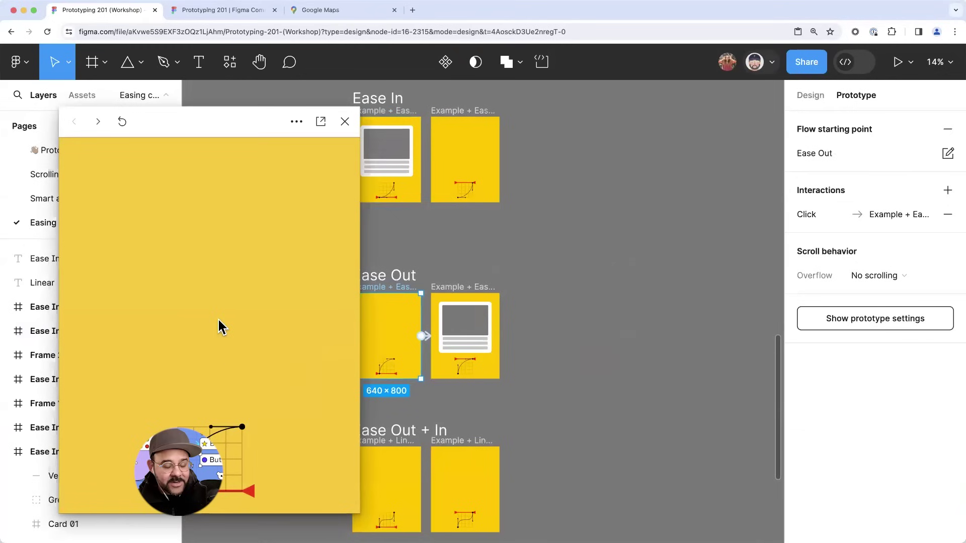
{"action": "left_click", "coordinate": [225, 298]}
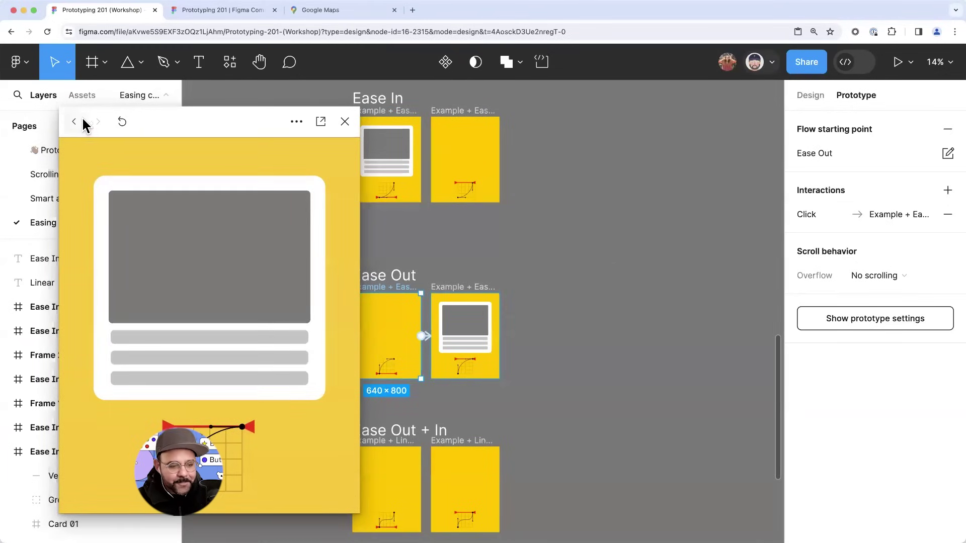
{"action": "left_click", "coordinate": [344, 121]}
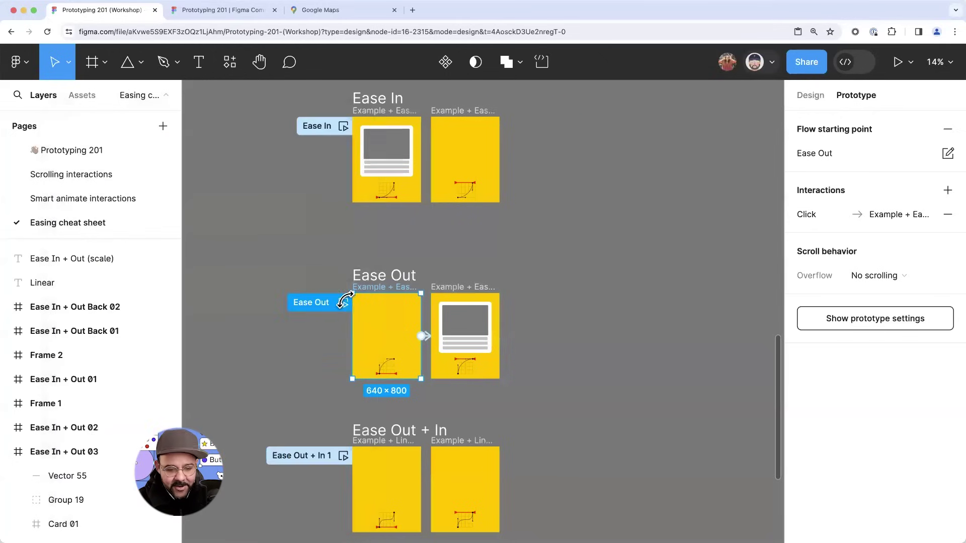
{"action": "left_click", "coordinate": [342, 302]}
{"action": "left_click", "coordinate": [214, 326]}
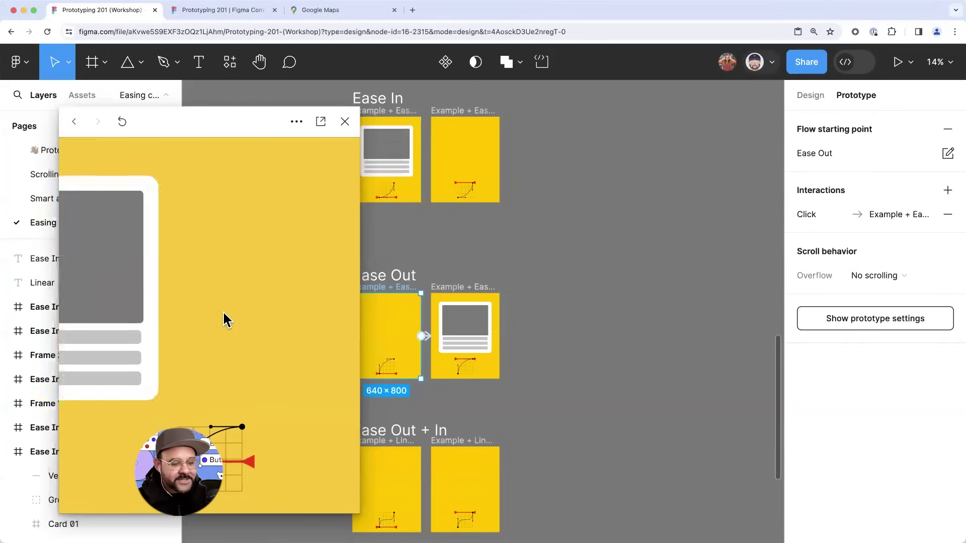
{"action": "left_click", "coordinate": [345, 121]}
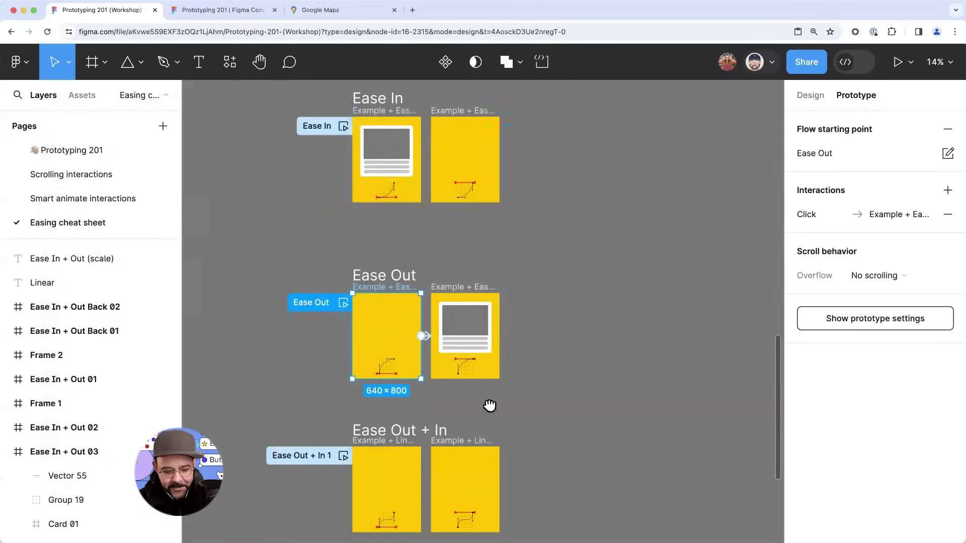
- Preview the Ease Out + In flow, play its transition back and forth repeatedly, and close the preview
{"action": "scroll", "coordinate": [350, 255], "scroll_direction": "down", "scroll_amount": 5}
{"action": "scroll", "coordinate": [337, 242], "scroll_direction": "up", "scroll_amount": 3, "text": "ctrl"}
{"action": "left_click", "coordinate": [319, 222]}
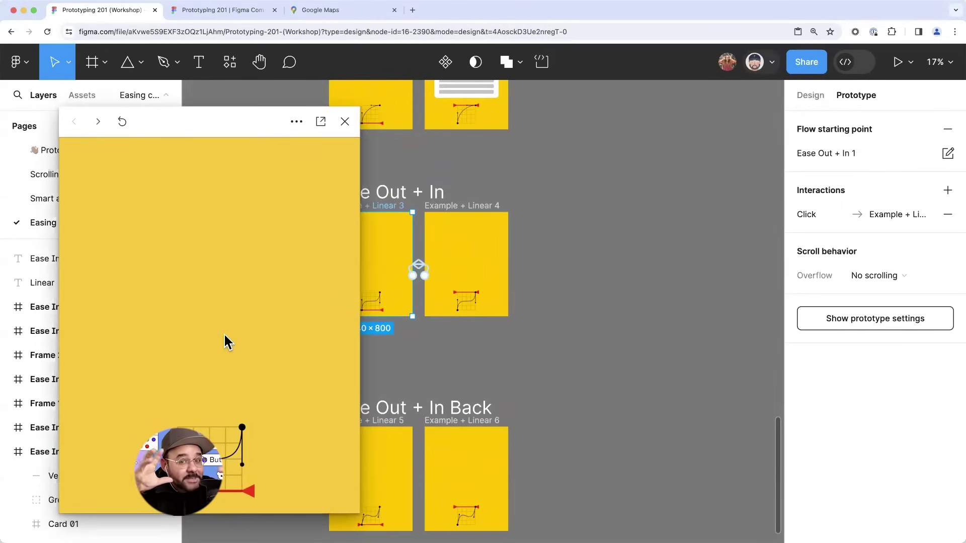
{"action": "left_click", "coordinate": [226, 342]}
{"action": "left_click", "coordinate": [182, 397]}
{"action": "left_click", "coordinate": [207, 327]}
{"action": "left_click", "coordinate": [210, 325]}
{"action": "left_click", "coordinate": [208, 319]}
{"action": "left_click", "coordinate": [210, 320]}
{"action": "left_click", "coordinate": [221, 312]}
{"action": "left_click", "coordinate": [225, 310]}
{"action": "left_click", "coordinate": [345, 122]}
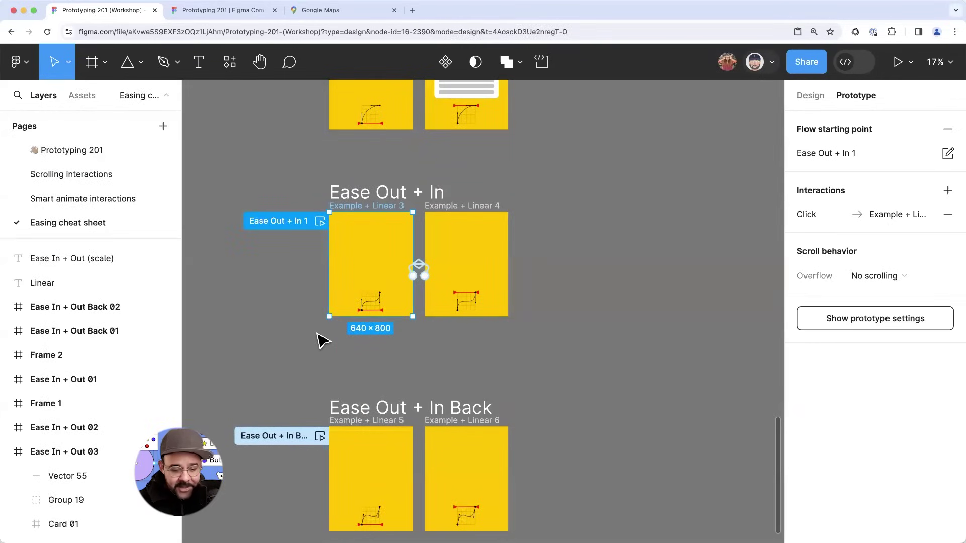
- Preview the Ease Out + In Back flow, play its transition back and forth several times, and close the preview
{"action": "scroll", "coordinate": [323, 336], "scroll_direction": "down", "scroll_amount": 3}
{"action": "left_click", "coordinate": [320, 279]}
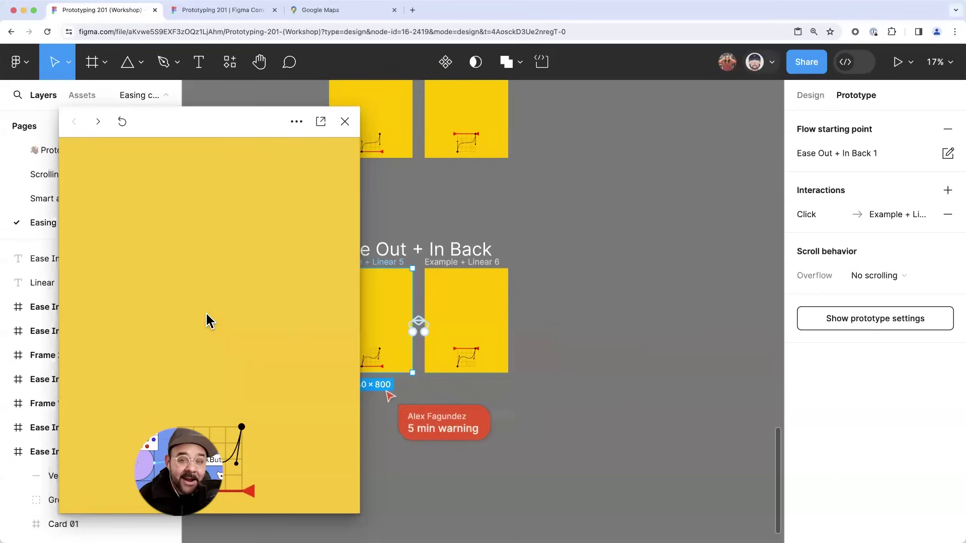
{"action": "left_click", "coordinate": [244, 351]}
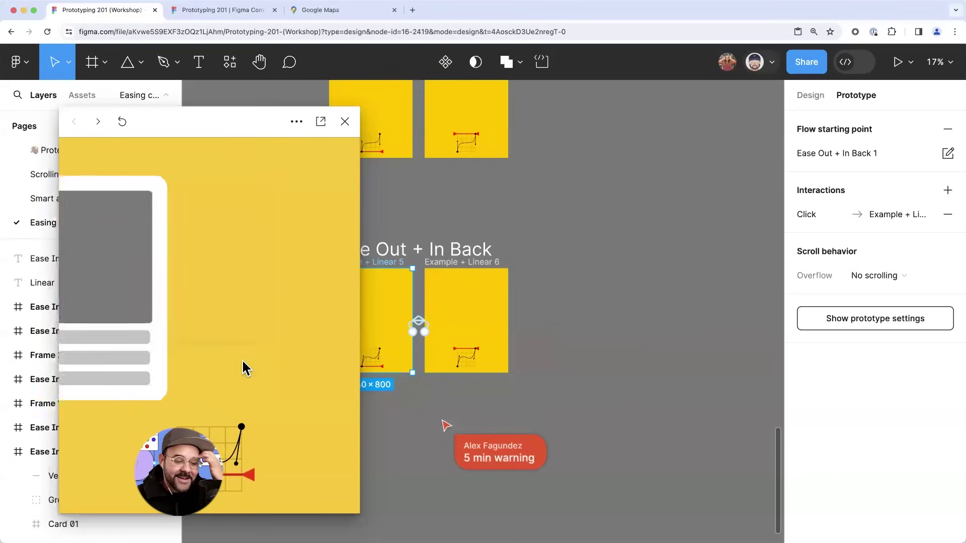
{"action": "left_click", "coordinate": [231, 356]}
{"action": "left_click", "coordinate": [233, 347]}
{"action": "left_click", "coordinate": [234, 350]}
{"action": "left_click", "coordinate": [229, 342]}
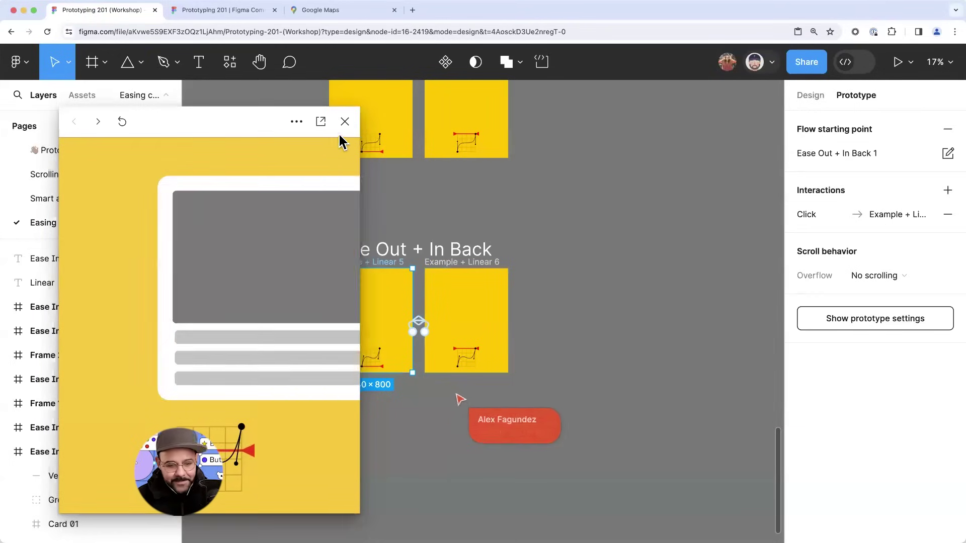
{"action": "left_click", "coordinate": [345, 122]}
{"action": "scroll", "coordinate": [330, 226], "scroll_direction": "down", "scroll_amount": 3}
{"action": "scroll", "coordinate": [329, 226], "scroll_direction": "up", "scroll_amount": 15}
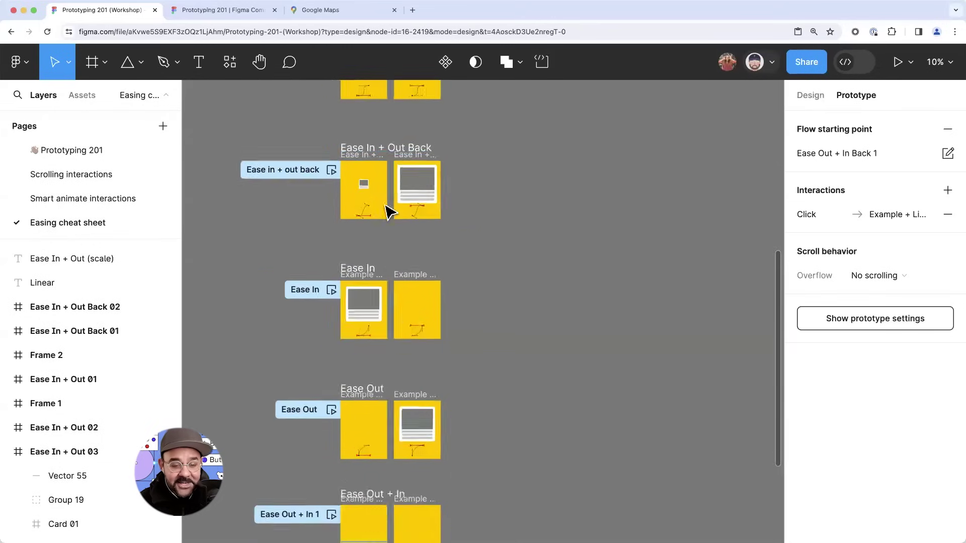
{"action": "scroll", "coordinate": [386, 234], "scroll_direction": "up", "scroll_amount": 3}
{"action": "scroll", "coordinate": [386, 233], "scroll_direction": "left", "scroll_amount": 2}
{"action": "scroll", "coordinate": [385, 234], "scroll_direction": "down", "scroll_amount": 3}
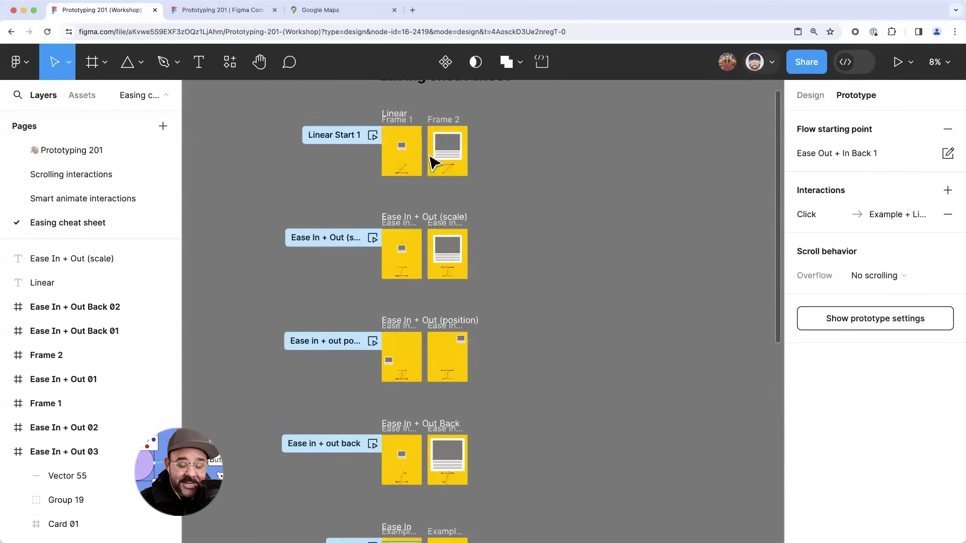
- Open the Nested interactions page, preview the IG Story frame in a repositioned inline preview, and close it
{"action": "scroll", "coordinate": [107, 190], "scroll_direction": "down", "scroll_amount": 2}
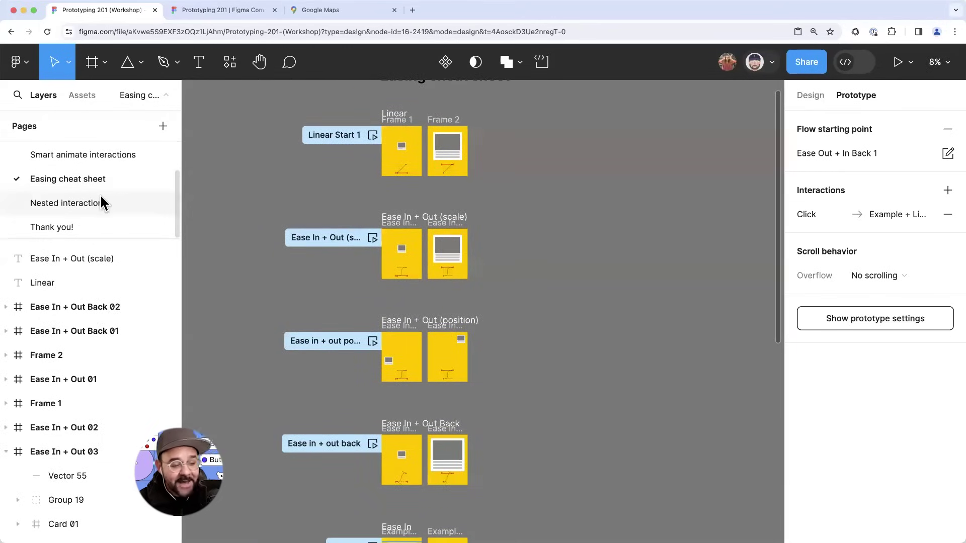
{"action": "left_click", "coordinate": [101, 202]}
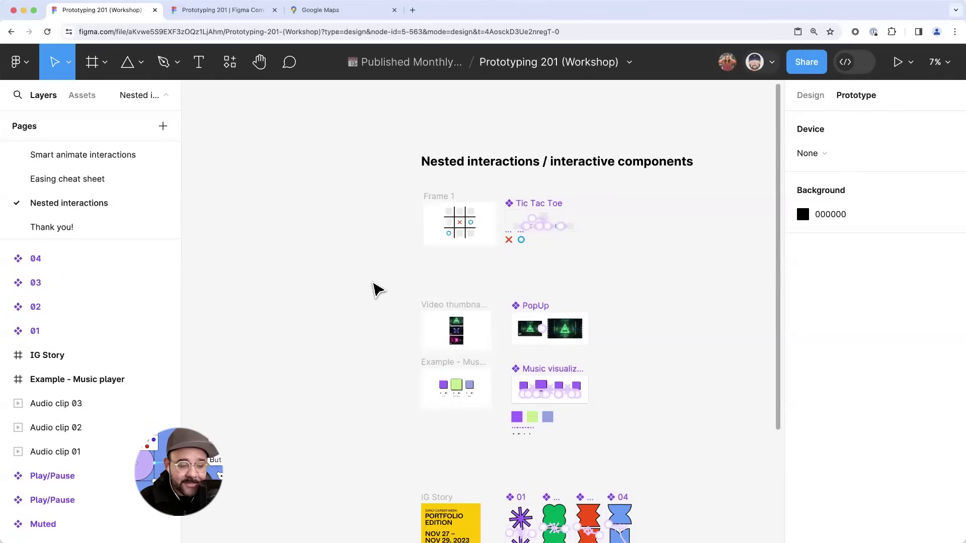
{"action": "scroll", "coordinate": [356, 360], "scroll_direction": "down", "scroll_amount": 5}
{"action": "scroll", "coordinate": [267, 272], "scroll_direction": "up", "scroll_amount": 3}
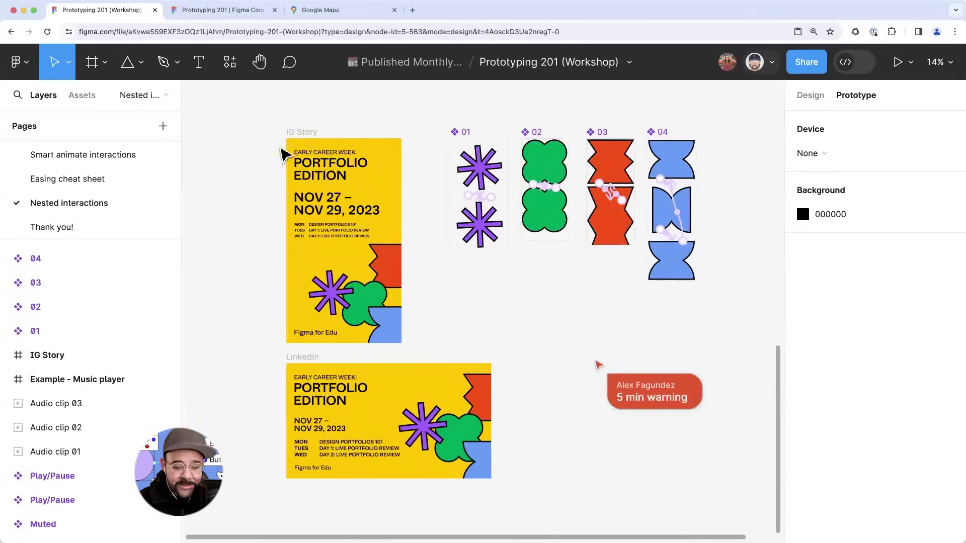
{"action": "left_click", "coordinate": [302, 133]}
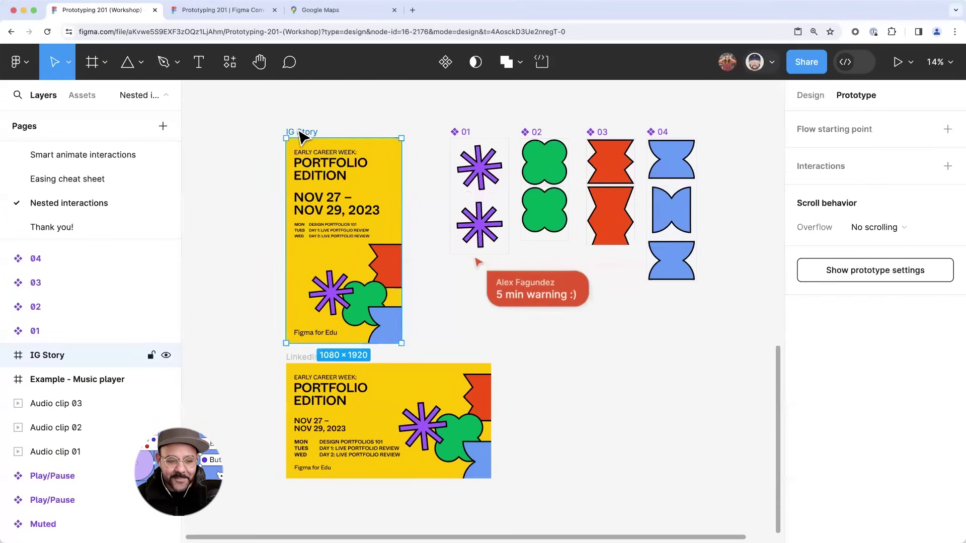
{"action": "key", "text": "shift+space"}
{"action": "left_click_drag", "start_coordinate": [181, 121], "coordinate": [245, 94]}
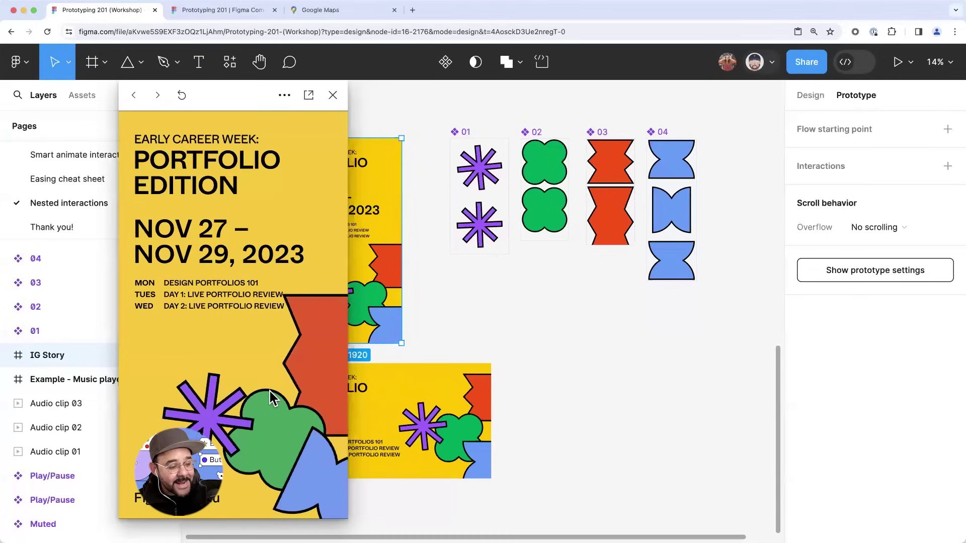
{"action": "left_click", "coordinate": [332, 95]}
- Look through the Figma for Education community profile in the other browser tab and return to the workshop file
{"action": "left_click", "coordinate": [221, 11]}
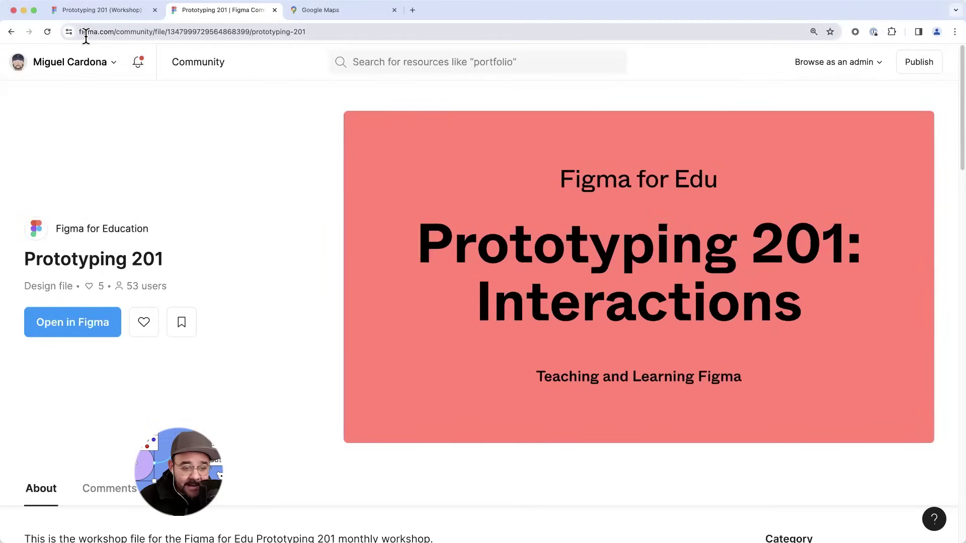
{"action": "left_click", "coordinate": [11, 31]}
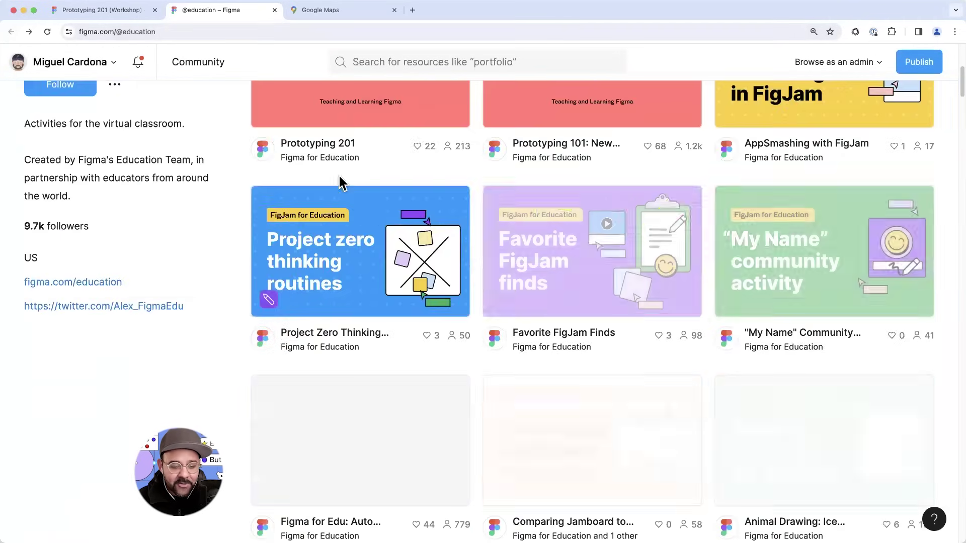
{"action": "scroll", "coordinate": [347, 196], "scroll_direction": "up", "scroll_amount": 3}
{"action": "left_click", "coordinate": [100, 10]}
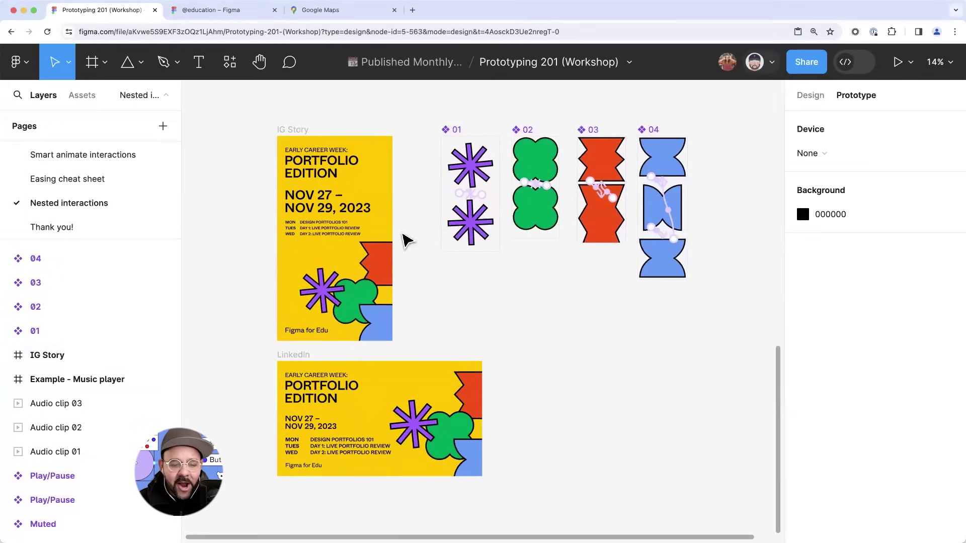
- Inspect the 01, 02 and 04 shape component sets beside the IG Story frame, then preview IG Story and close the preview
{"action": "left_click", "coordinate": [299, 134]}
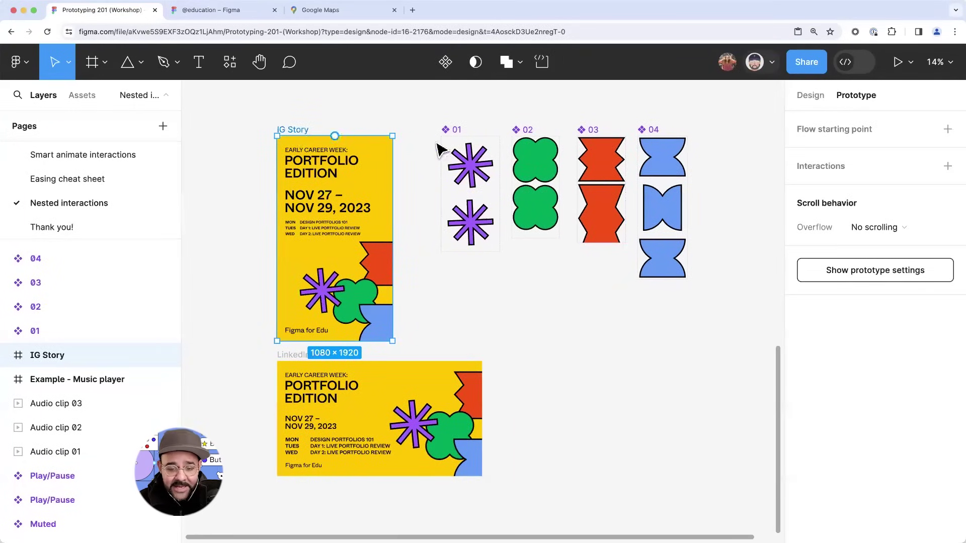
{"action": "left_click", "coordinate": [457, 133]}
{"action": "left_click", "coordinate": [522, 134]}
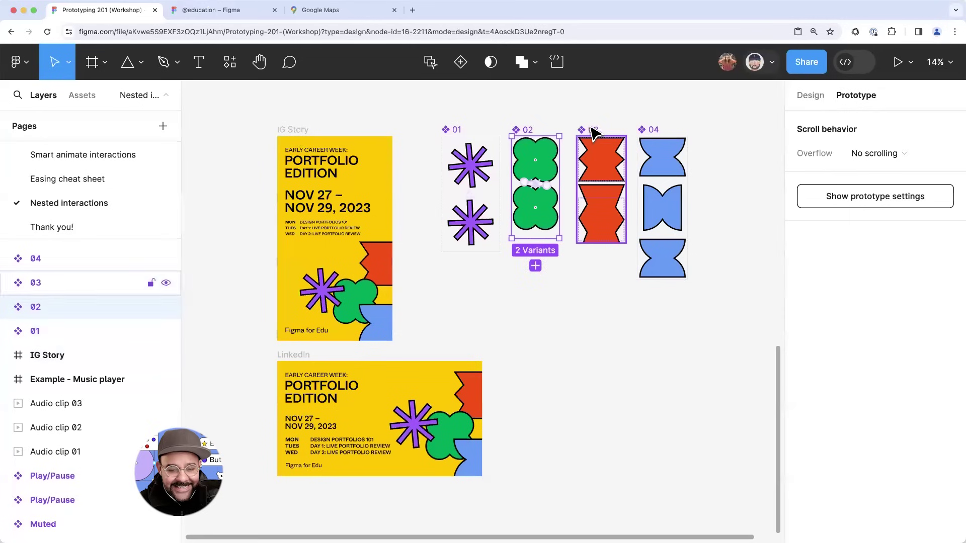
{"action": "left_click", "coordinate": [653, 130]}
{"action": "left_click", "coordinate": [292, 130]}
{"action": "key", "text": "shift+space"}
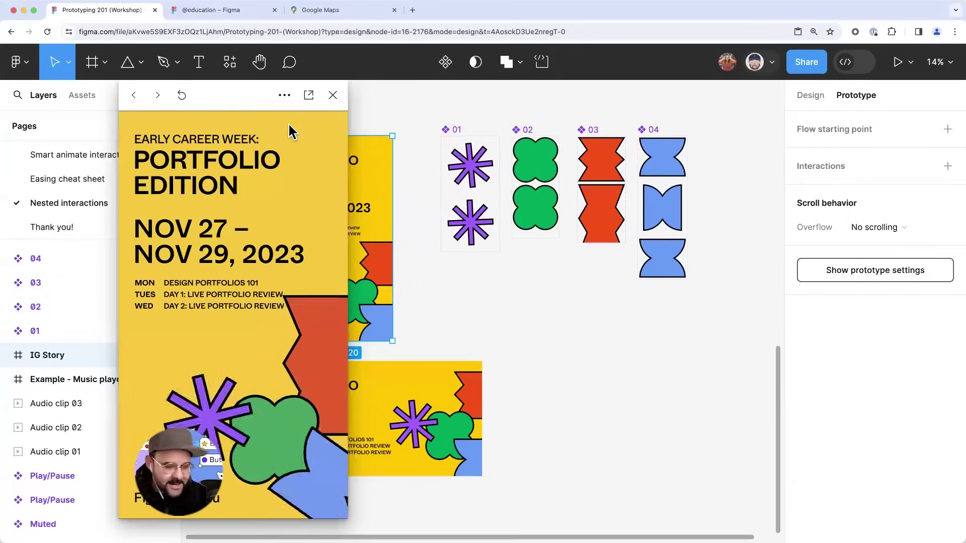
{"action": "left_click", "coordinate": [332, 95]}
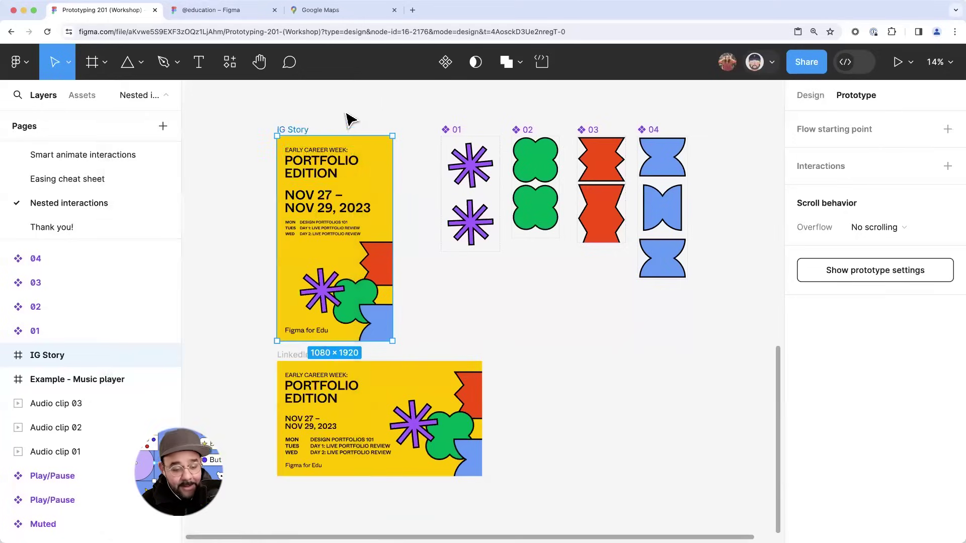
{"action": "left_click", "coordinate": [99, 155]}
{"action": "scroll", "coordinate": [245, 272], "scroll_direction": "up", "scroll_amount": 5}
{"action": "scroll", "coordinate": [272, 281], "scroll_direction": "down", "scroll_amount": 5}
{"action": "scroll", "coordinate": [302, 312], "scroll_direction": "down", "scroll_amount": 1}
{"action": "left_click_drag", "start_coordinate": [252, 183], "coordinate": [716, 489]}
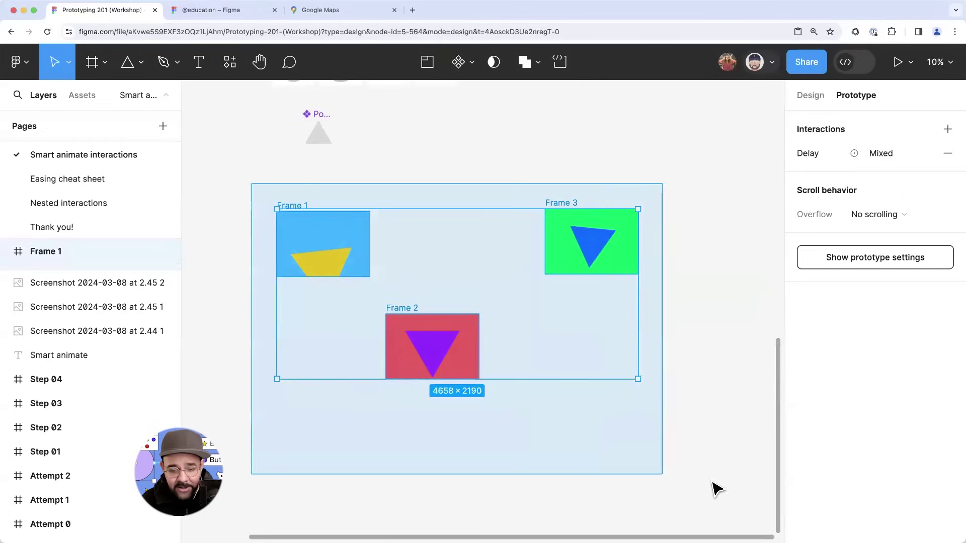
{"action": "left_click", "coordinate": [116, 202]}
{"action": "scroll", "coordinate": [441, 261], "scroll_direction": "down", "scroll_amount": 6}
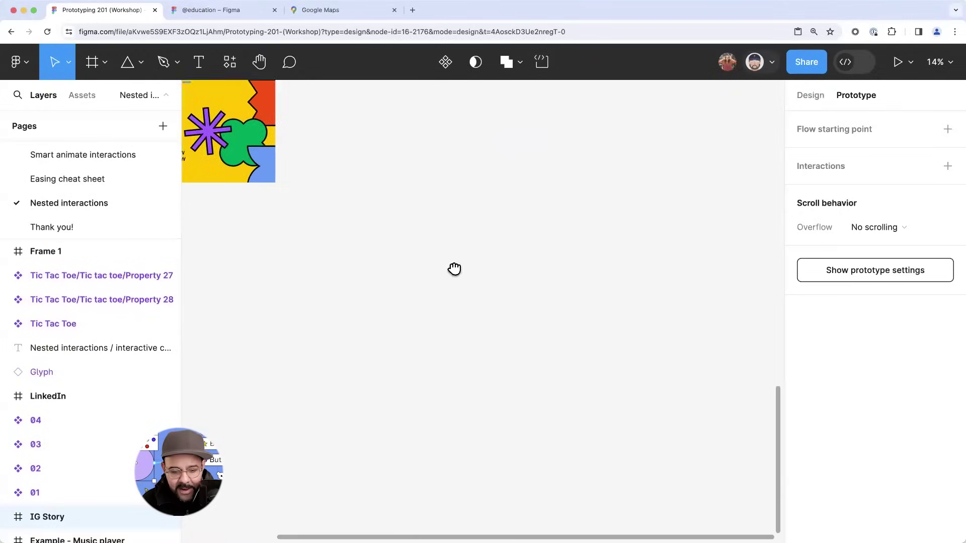
{"action": "key", "text": "super+v"}
{"action": "key", "text": "super+z"}
{"action": "left_click", "coordinate": [101, 154]}
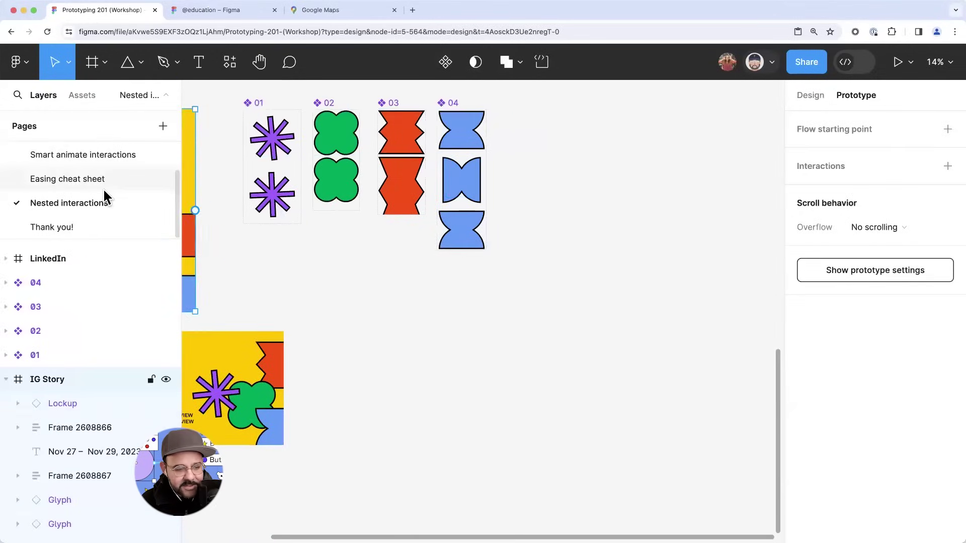
{"action": "left_click", "coordinate": [86, 178]}
{"action": "left_click", "coordinate": [58, 206]}
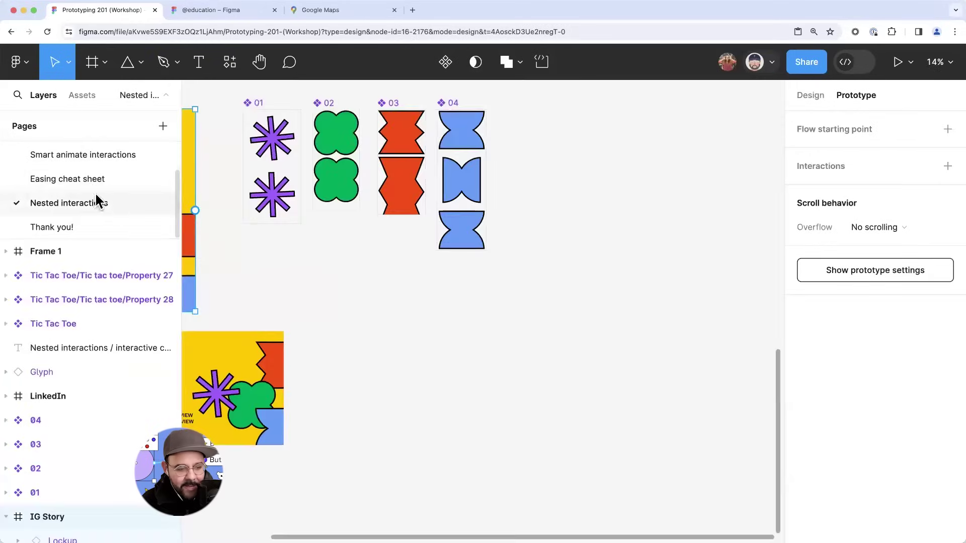
- Copy the three triangle frames from the Smart animate interactions page and paste them into the Nested interactions page
{"action": "left_click", "coordinate": [116, 154]}
{"action": "key", "text": "Escape"}
{"action": "left_click_drag", "start_coordinate": [226, 184], "coordinate": [654, 398]}
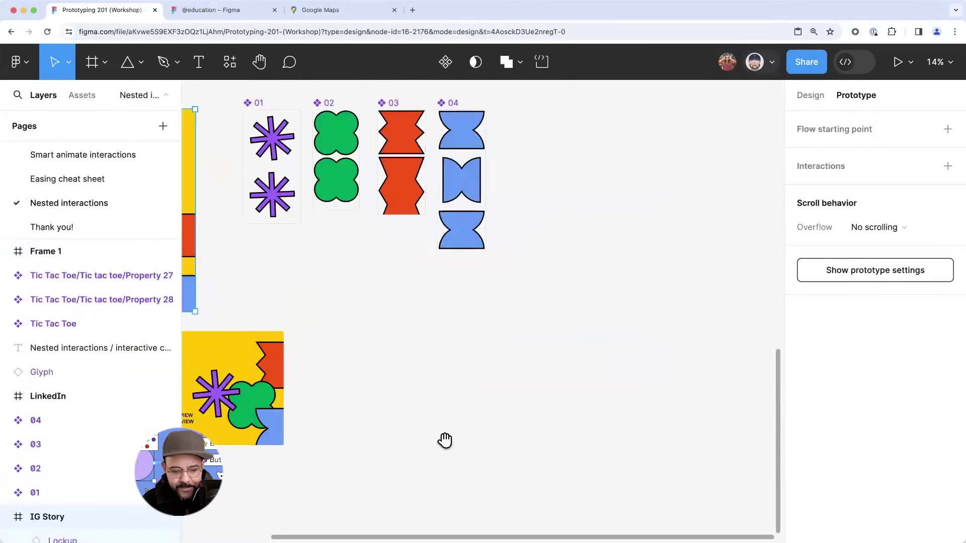
{"action": "key", "text": "ctrl+v"}
{"action": "left_click", "coordinate": [496, 161]}
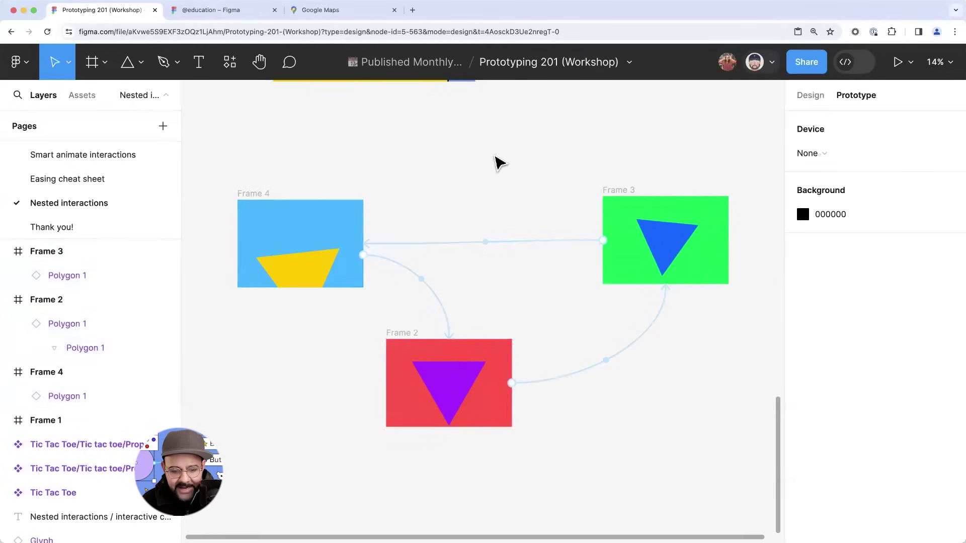
- Move the green Frame 3 closer to the blue and red frames, placing it above Frame 2
{"action": "left_click_drag", "start_coordinate": [615, 193], "coordinate": [447, 166]}
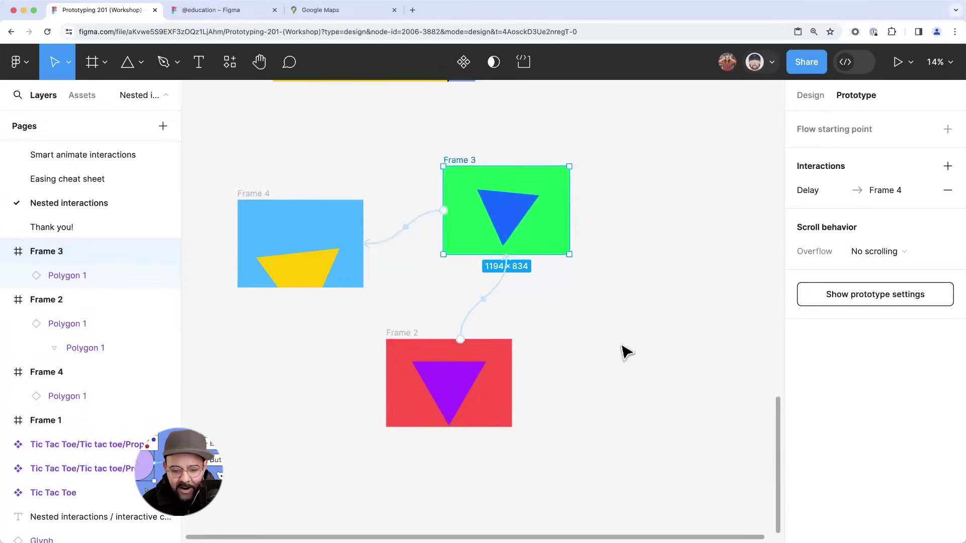
{"action": "left_click", "coordinate": [624, 350]}
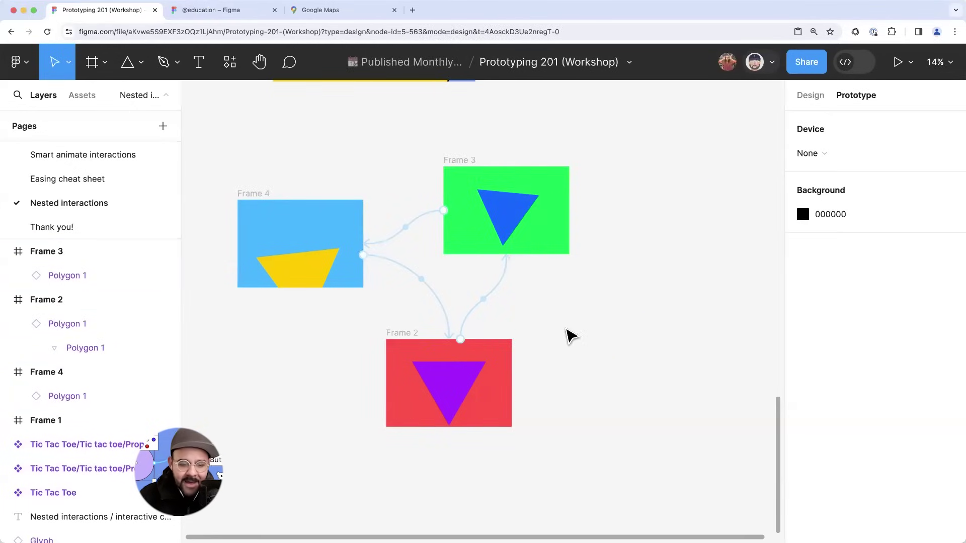
{"action": "left_click", "coordinate": [264, 193]}
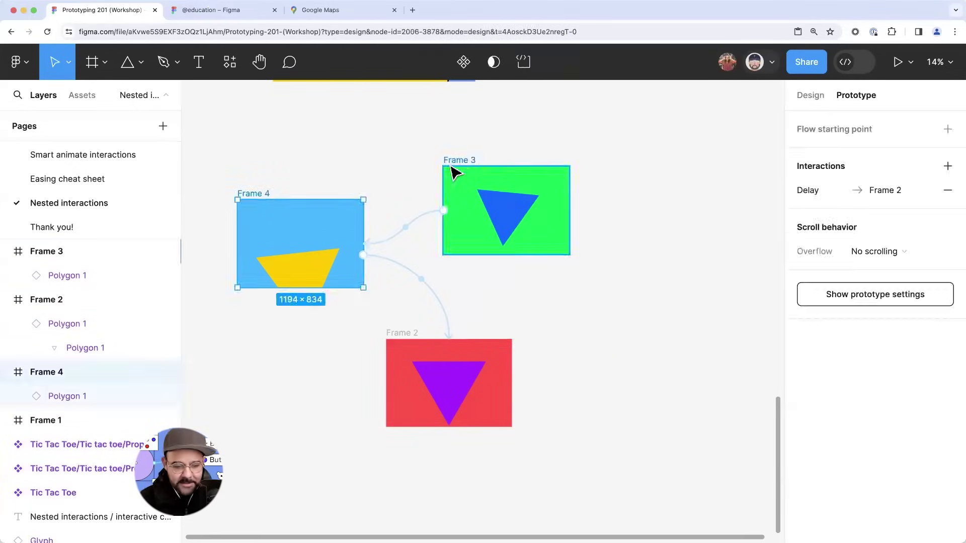
{"action": "left_click", "coordinate": [452, 160], "text": "shift"}
- Reposition and shrink the yellow triangle to fit inside Frame 4, and shrink the purple triangle in Frame 2
{"action": "left_click_drag", "start_coordinate": [309, 276], "coordinate": [354, 246]}
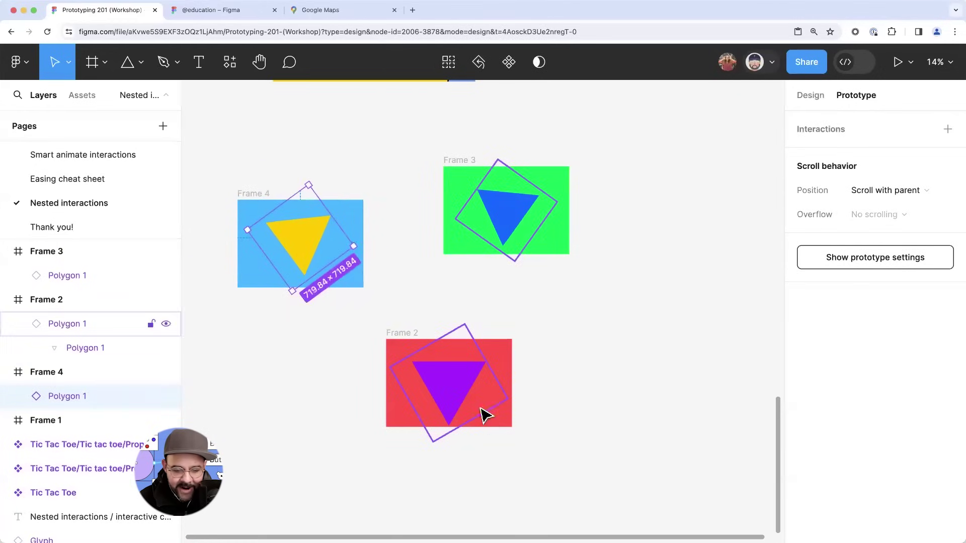
{"action": "left_click", "coordinate": [483, 412]}
{"action": "left_click_drag", "start_coordinate": [499, 398], "coordinate": [500, 398]}
{"action": "left_click", "coordinate": [222, 241]}
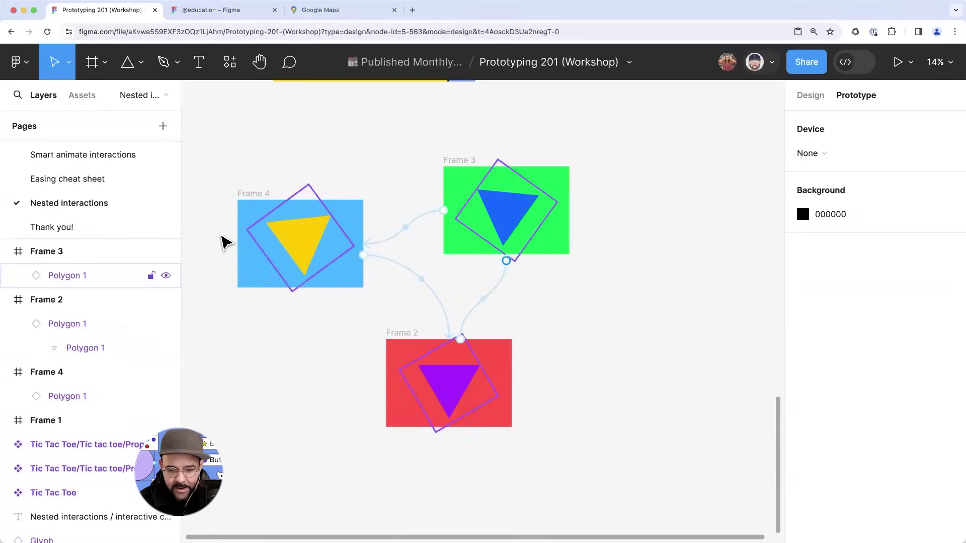
- Remove the background fills from Frame 4, Frame 3 and Frame 2, leaving only their triangles
{"action": "left_click", "coordinate": [253, 193]}
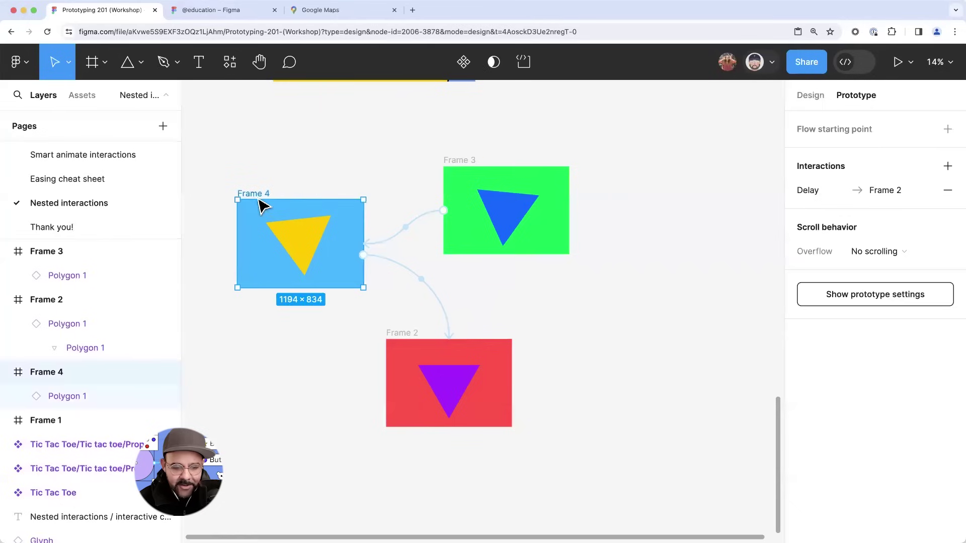
{"action": "left_click", "coordinate": [462, 160], "text": "shift"}
{"action": "left_click", "coordinate": [400, 333], "text": "shift"}
{"action": "left_click", "coordinate": [807, 95]}
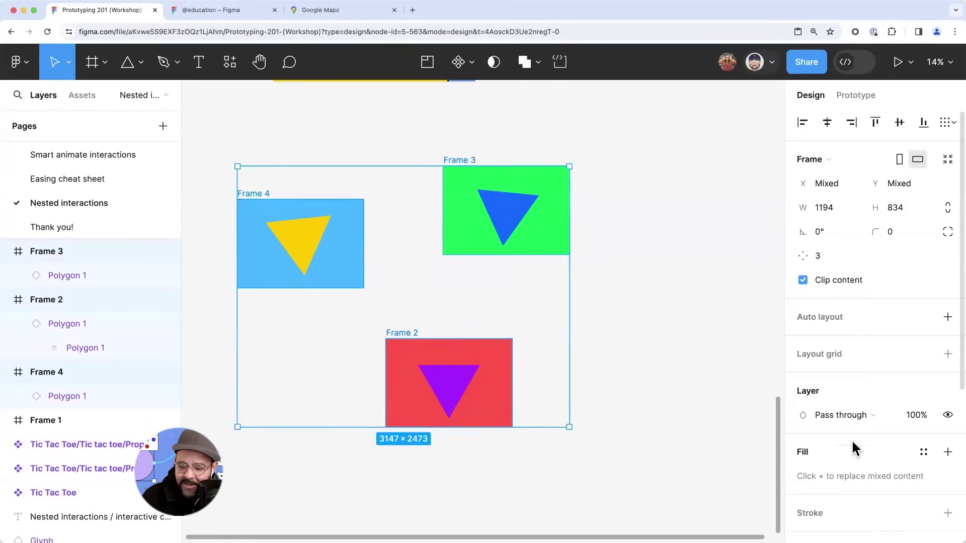
{"action": "scroll", "coordinate": [852, 443], "scroll_direction": "down", "scroll_amount": 5}
{"action": "left_click", "coordinate": [947, 219]}
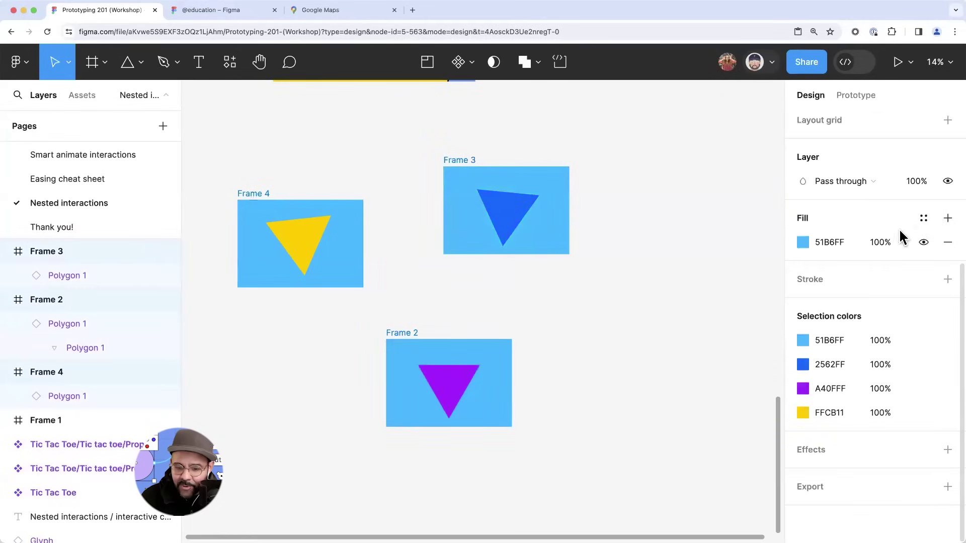
{"action": "left_click", "coordinate": [947, 242]}
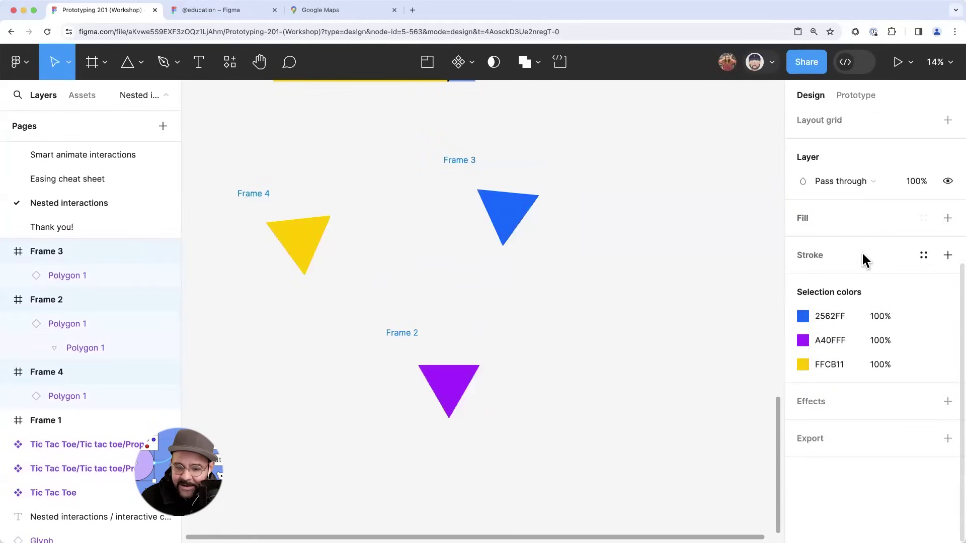
{"action": "left_click", "coordinate": [621, 299]}
- Combine the three transparent triangle frames into a component set
{"action": "scroll", "coordinate": [598, 304], "scroll_direction": "down", "scroll_amount": 2}
{"action": "scroll", "coordinate": [449, 283], "scroll_direction": "right", "scroll_amount": 2}
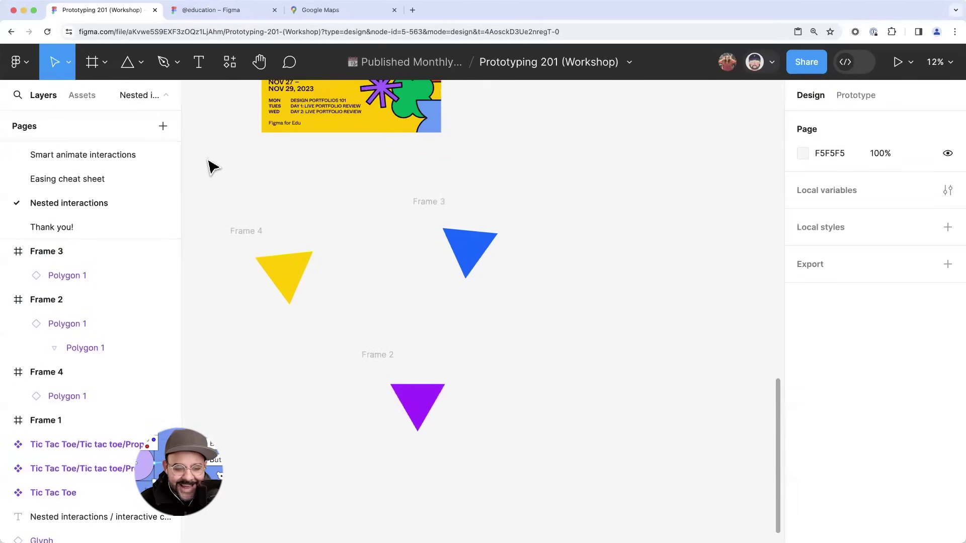
{"action": "left_click", "coordinate": [254, 241]}
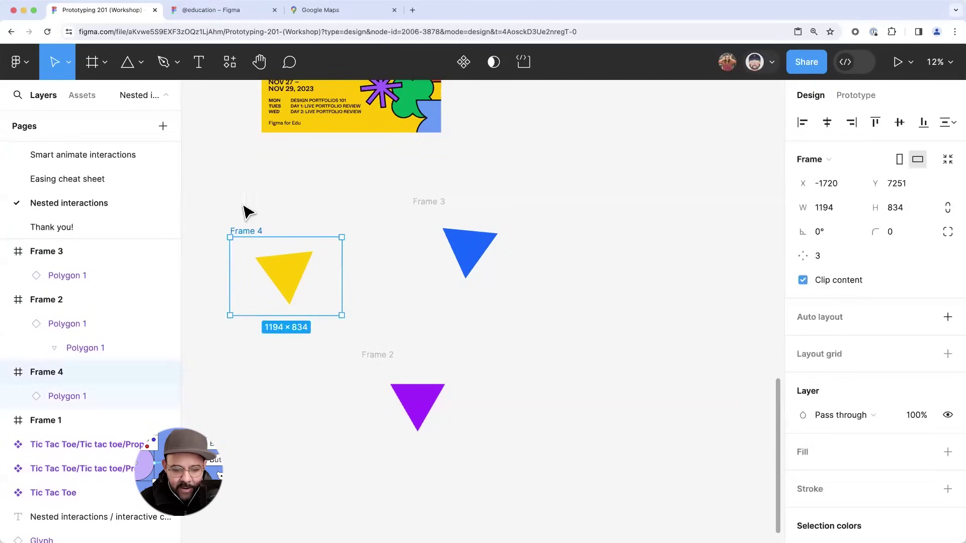
{"action": "left_click_drag", "start_coordinate": [199, 170], "coordinate": [516, 455]}
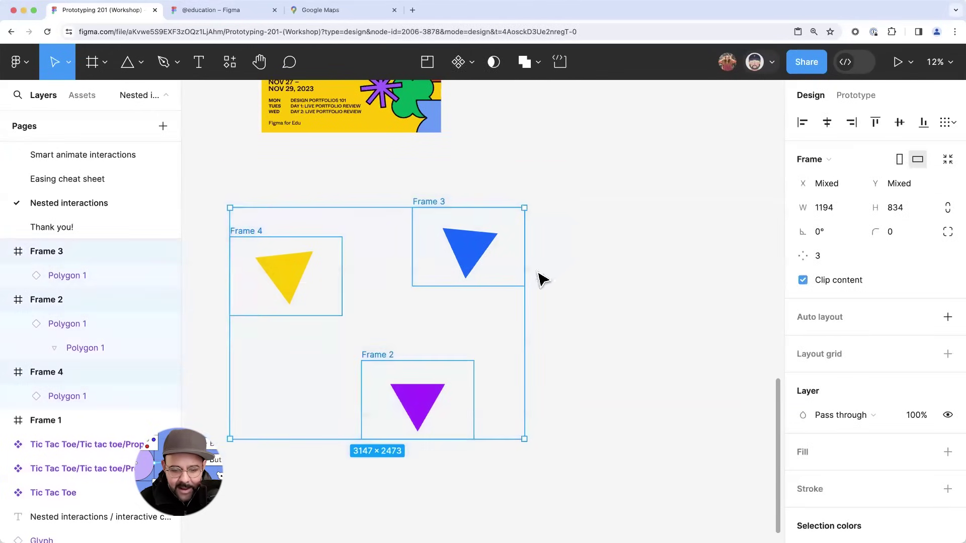
{"action": "left_click", "coordinate": [473, 65]}
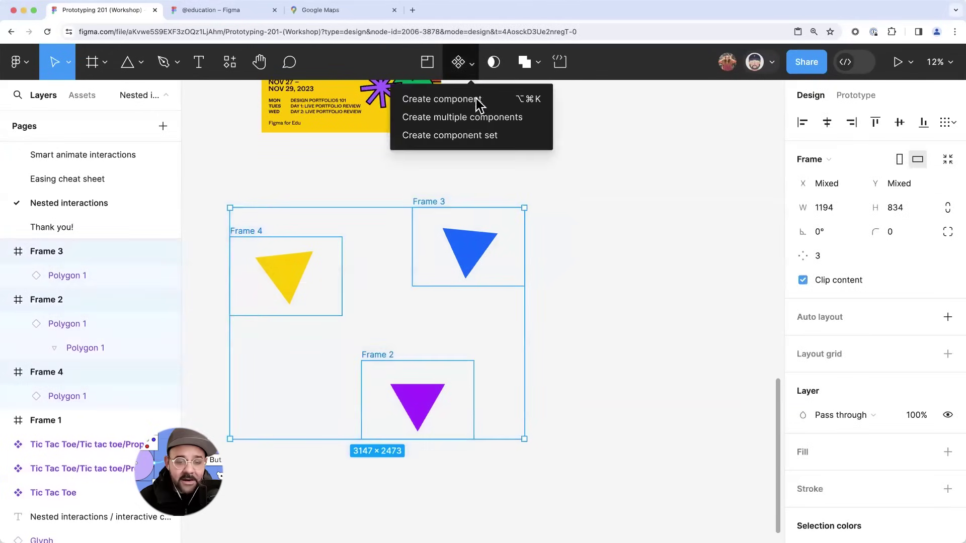
{"action": "left_click", "coordinate": [482, 144]}
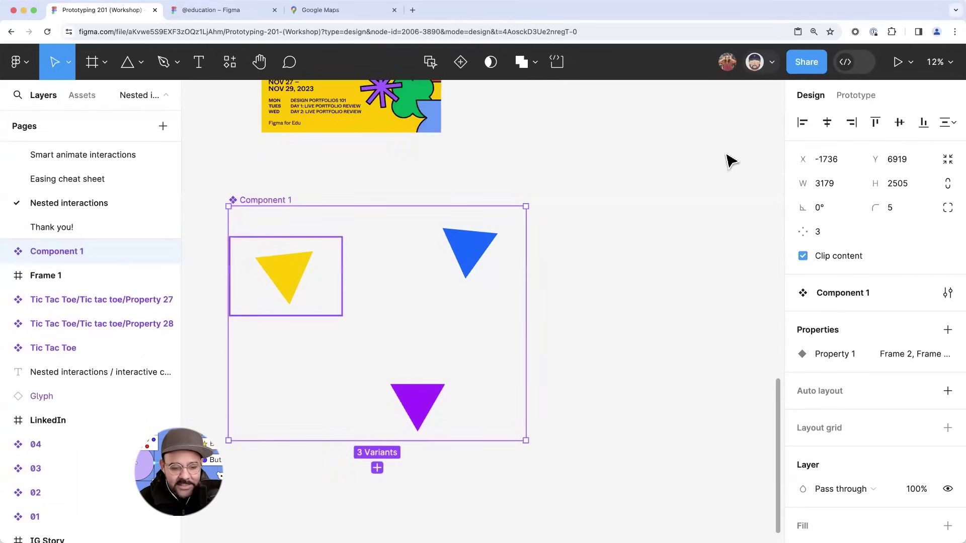
- Inspect the prototype interactions connecting the yellow, blue and purple triangle variants
{"action": "left_click", "coordinate": [851, 97]}
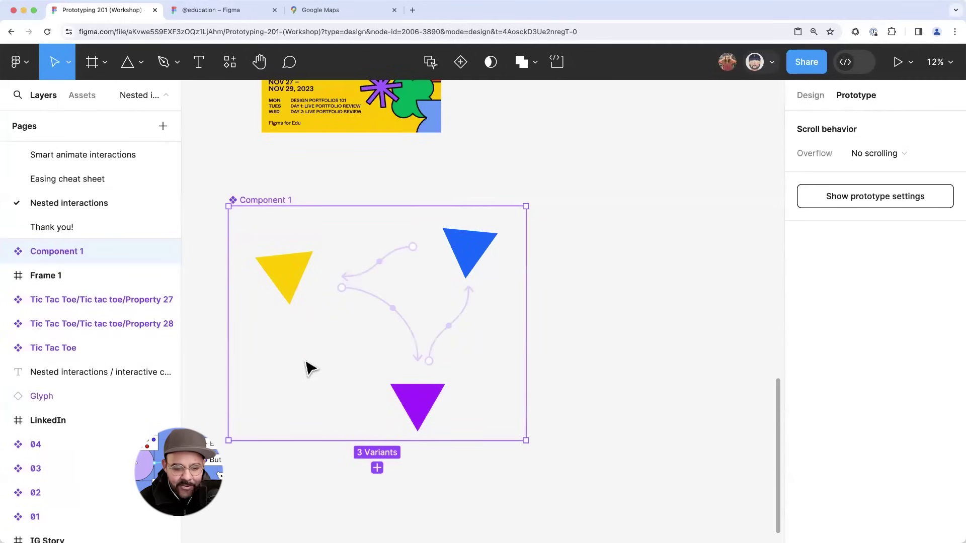
{"action": "left_click", "coordinate": [302, 281]}
{"action": "left_click", "coordinate": [484, 257]}
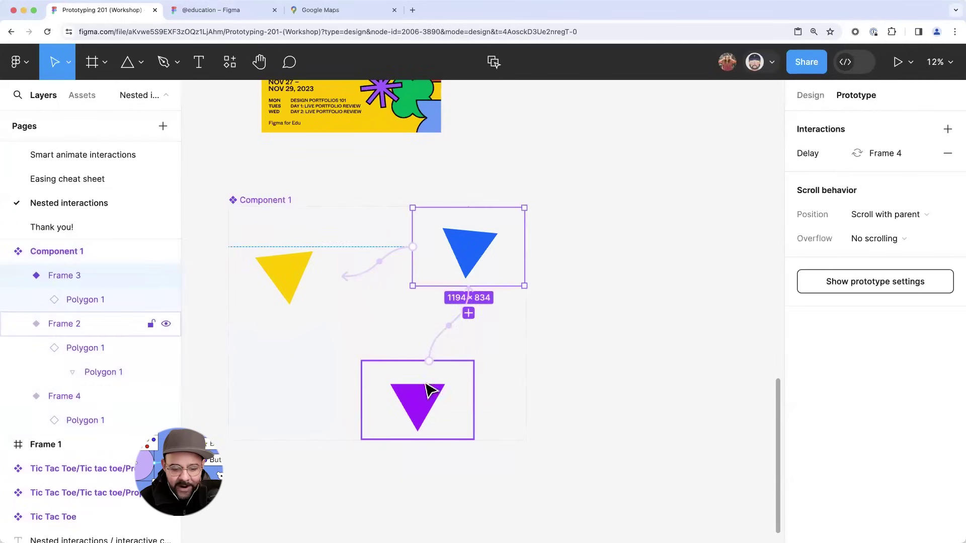
{"action": "left_click", "coordinate": [428, 390]}
- Rename the triangle component set as Triangle animation
{"action": "double_click", "coordinate": [274, 199]}
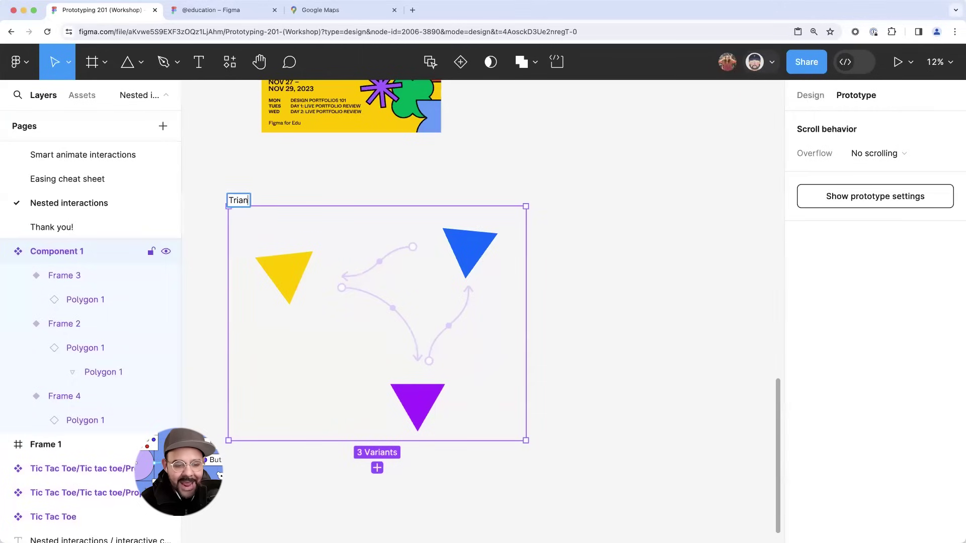
{"action": "key", "text": "Return"}
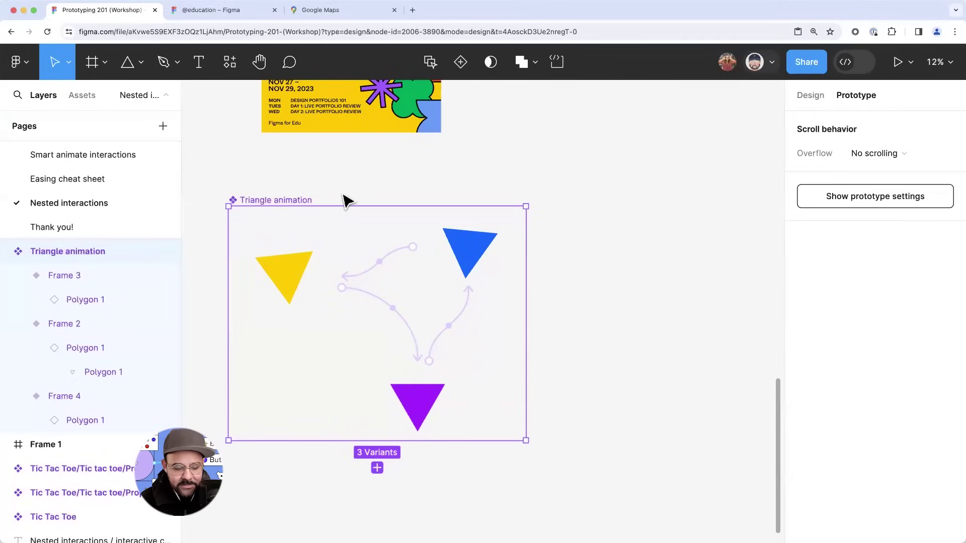
{"action": "left_click", "coordinate": [442, 194]}
- Draw a tall frame of about 2098 × 3687 beside the Triangle animation component set
{"action": "scroll", "coordinate": [442, 194], "scroll_direction": "right", "scroll_amount": 3}
{"action": "key", "text": "f"}
{"action": "left_click_drag", "start_coordinate": [500, 143], "coordinate": [505, 162]}
{"action": "left_click_drag", "start_coordinate": [573, 317], "coordinate": [697, 492]}
- Place four instances of the yellow triangle variant in a vertical stack inside the new tall frame
{"action": "left_click", "coordinate": [238, 275]}
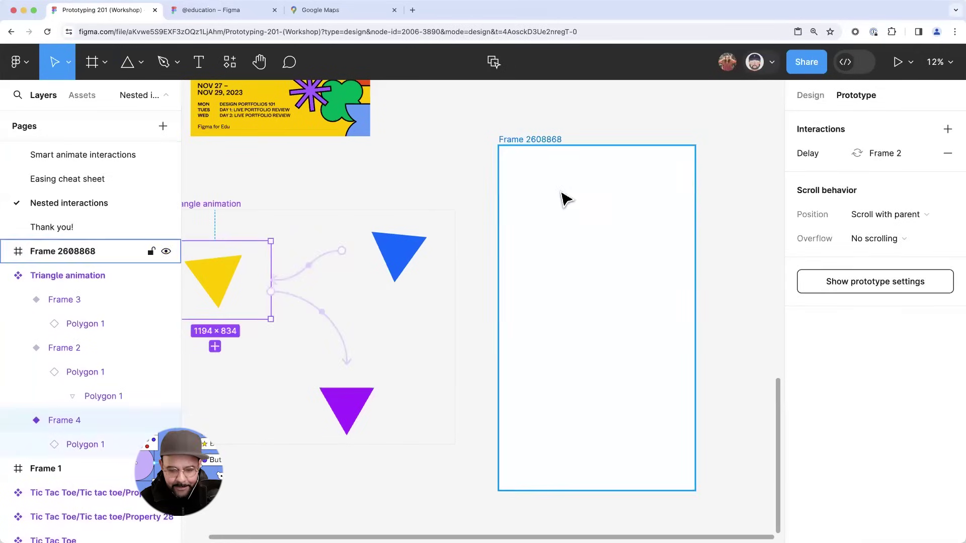
{"action": "left_click", "coordinate": [588, 250]}
{"action": "key", "text": "ctrl+v"}
{"action": "left_click_drag", "start_coordinate": [565, 209], "coordinate": [604, 443]}
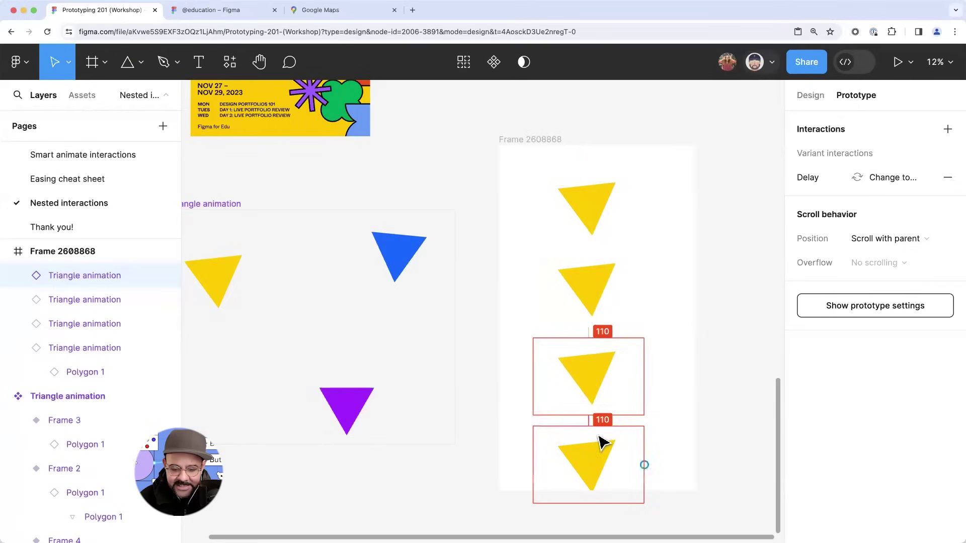
- Preview the tall frame in an enlarged inline preview to watch the four instances animate, and close it
{"action": "left_click", "coordinate": [522, 131]}
{"action": "left_click", "coordinate": [594, 449]}
{"action": "left_click", "coordinate": [519, 139]}
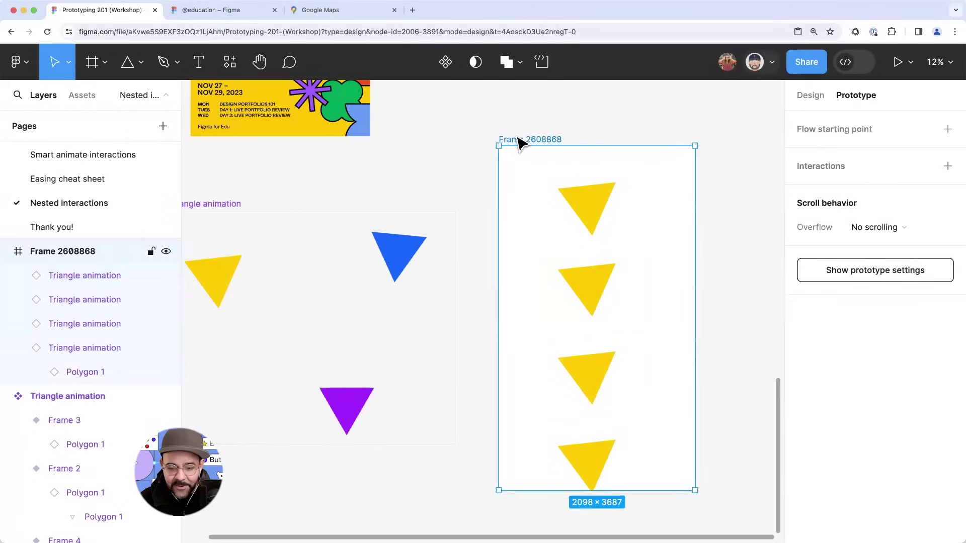
{"action": "key", "text": "shift+space"}
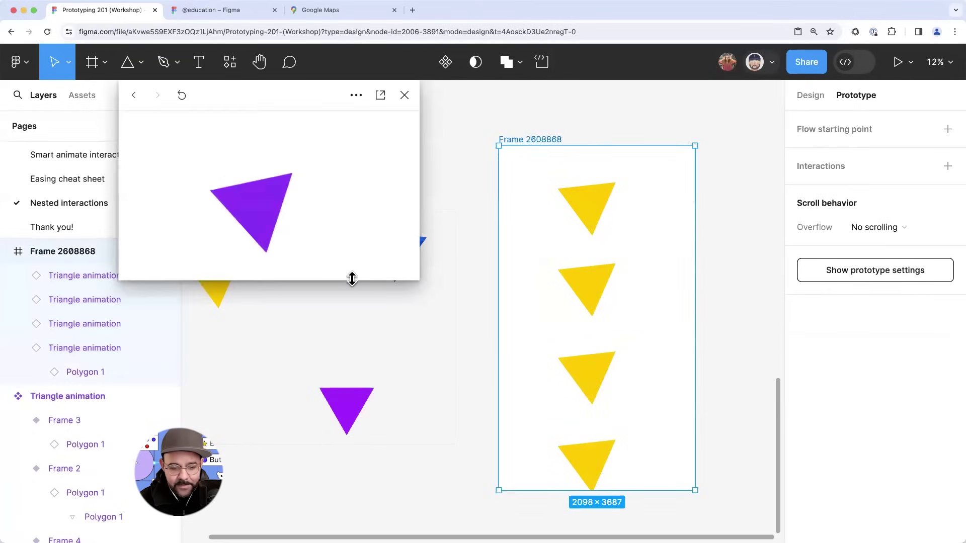
{"action": "left_click_drag", "start_coordinate": [352, 277], "coordinate": [355, 542]}
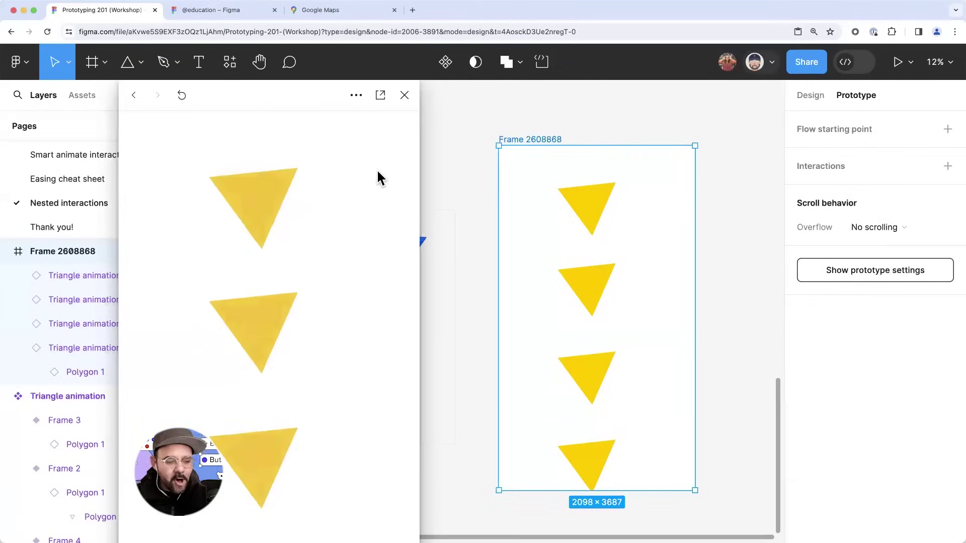
{"action": "left_click", "coordinate": [405, 96]}
- Move the tall frame slightly left and stagger its four triangle instances alternately to the left and right
{"action": "scroll", "coordinate": [571, 271], "scroll_direction": "down", "scroll_amount": 1}
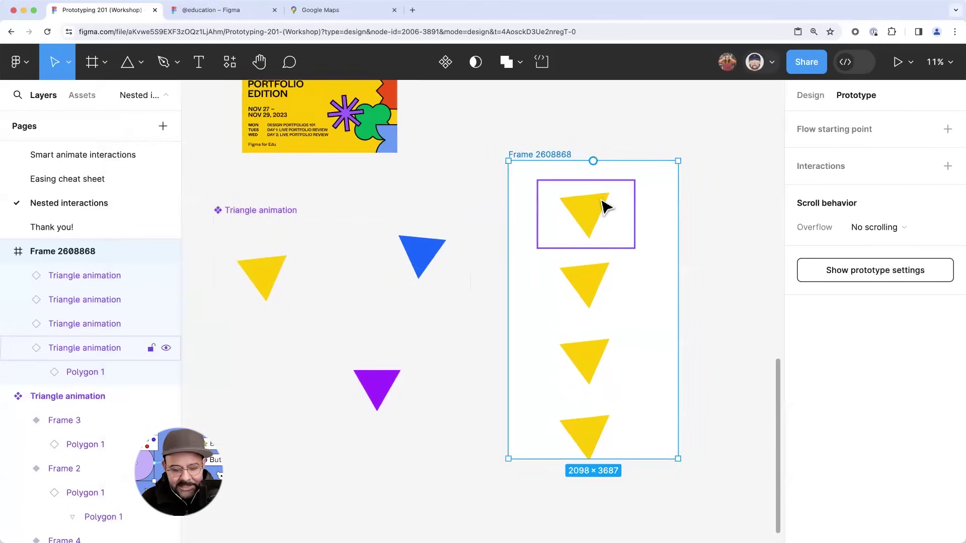
{"action": "left_click_drag", "start_coordinate": [593, 204], "coordinate": [550, 209]}
{"action": "left_click", "coordinate": [560, 212]}
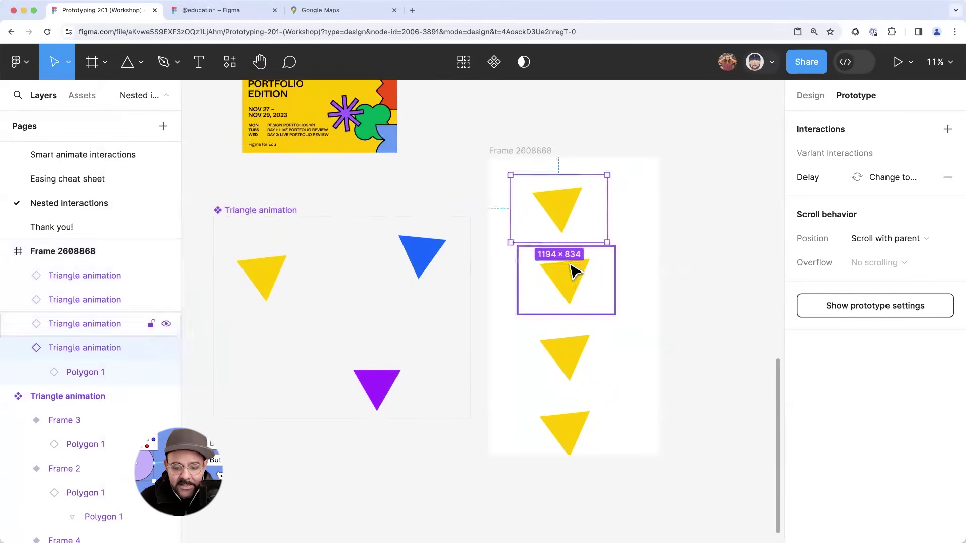
{"action": "left_click_drag", "start_coordinate": [572, 267], "coordinate": [578, 266]}
{"action": "left_click_drag", "start_coordinate": [587, 363], "coordinate": [569, 354]}
{"action": "left_click_drag", "start_coordinate": [578, 430], "coordinate": [587, 432]}
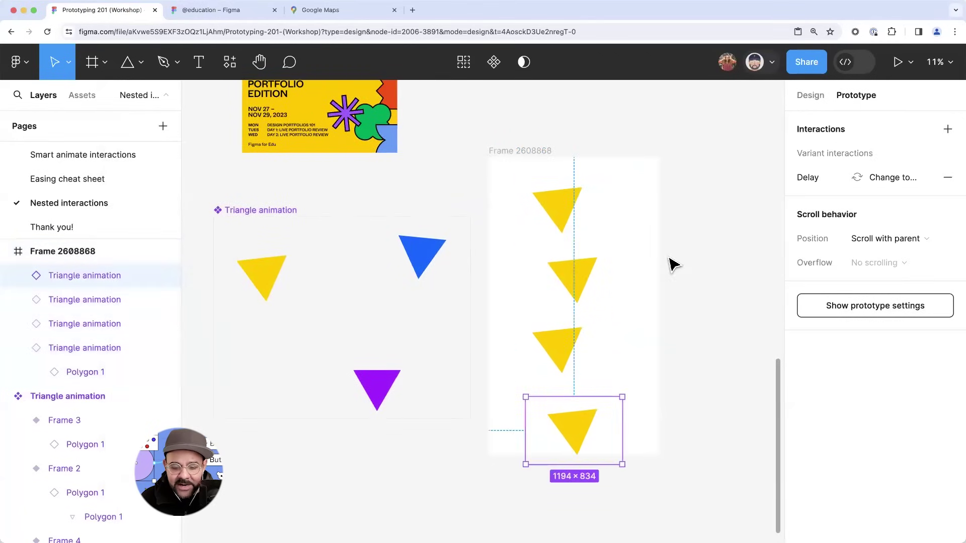
- Switch the second triangle instance to the Frame 2 variant and the third instance to Frame 3
{"action": "scroll", "coordinate": [669, 252], "scroll_direction": "left", "scroll_amount": 2}
{"action": "left_click", "coordinate": [643, 221]}
{"action": "left_click", "coordinate": [625, 259]}
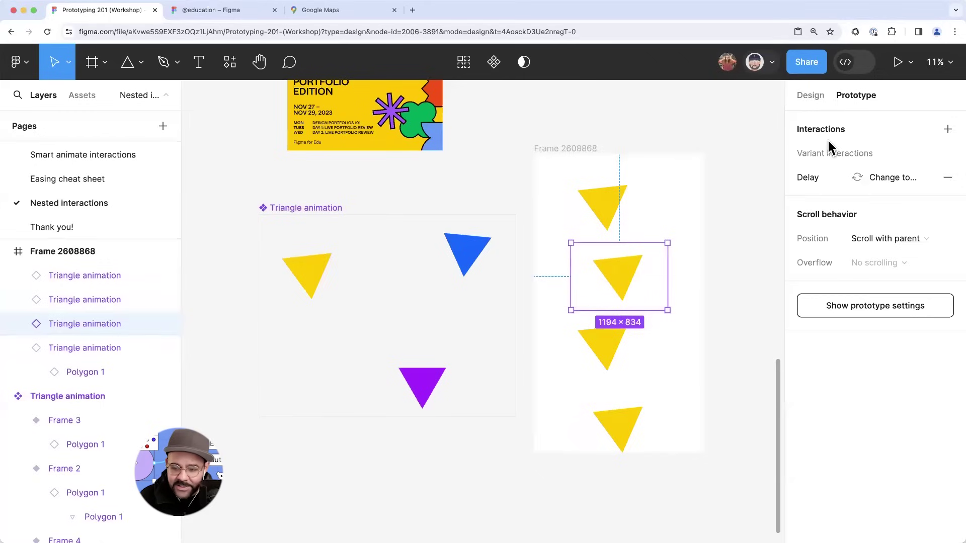
{"action": "left_click", "coordinate": [808, 97]}
{"action": "left_click", "coordinate": [877, 344]}
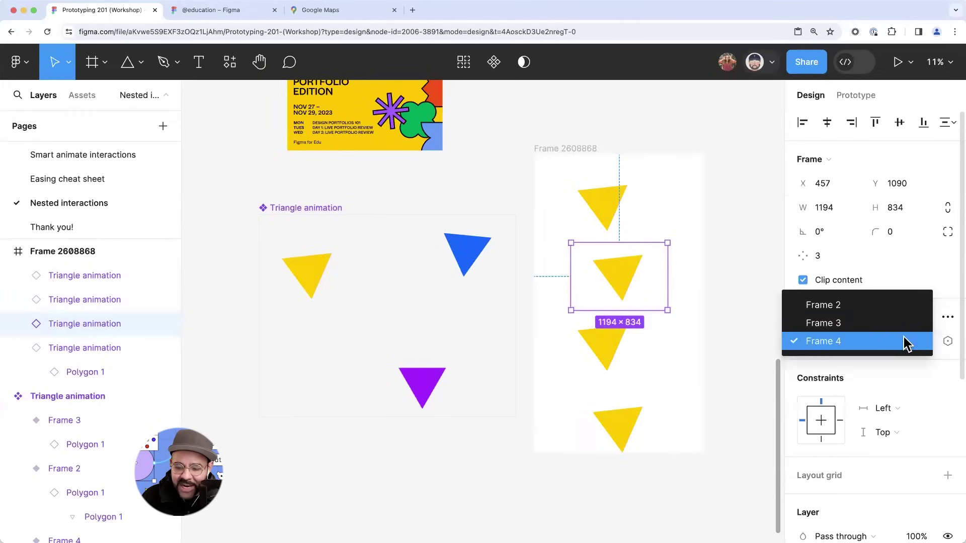
{"action": "left_click", "coordinate": [896, 304]}
{"action": "left_click", "coordinate": [606, 345]}
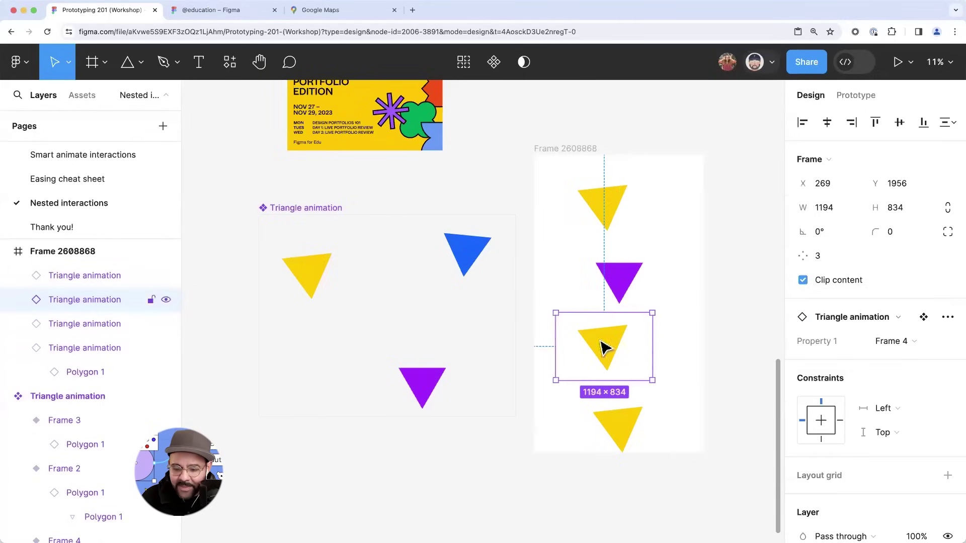
{"action": "left_click", "coordinate": [901, 344]}
{"action": "left_click", "coordinate": [854, 327]}
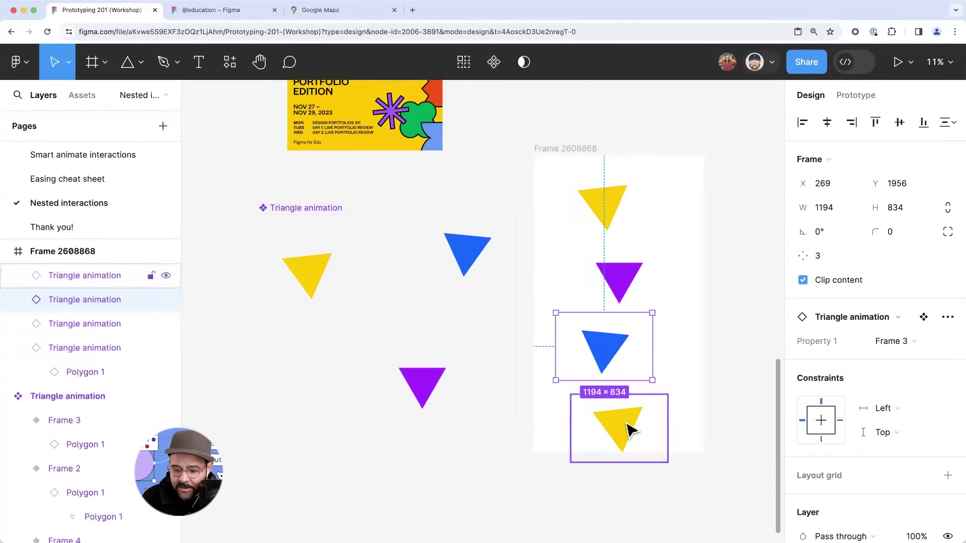
{"action": "left_click", "coordinate": [625, 427]}
{"action": "left_click", "coordinate": [729, 302]}
{"action": "scroll", "coordinate": [566, 235], "scroll_direction": "right", "scroll_amount": 2}
- Find the Show frame outlines command and turn on frame outlines for the canvas
{"action": "left_click", "coordinate": [566, 235]}
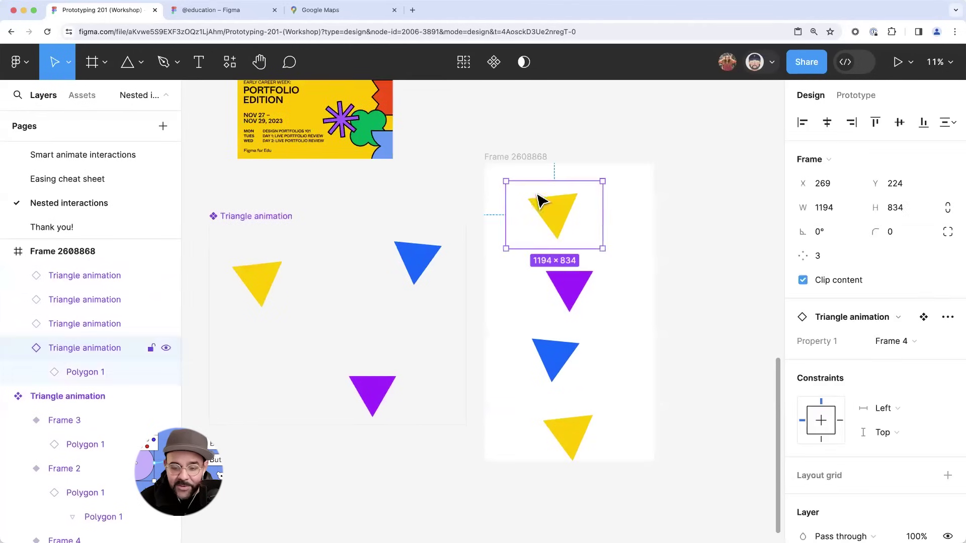
{"action": "left_click", "coordinate": [289, 258]}
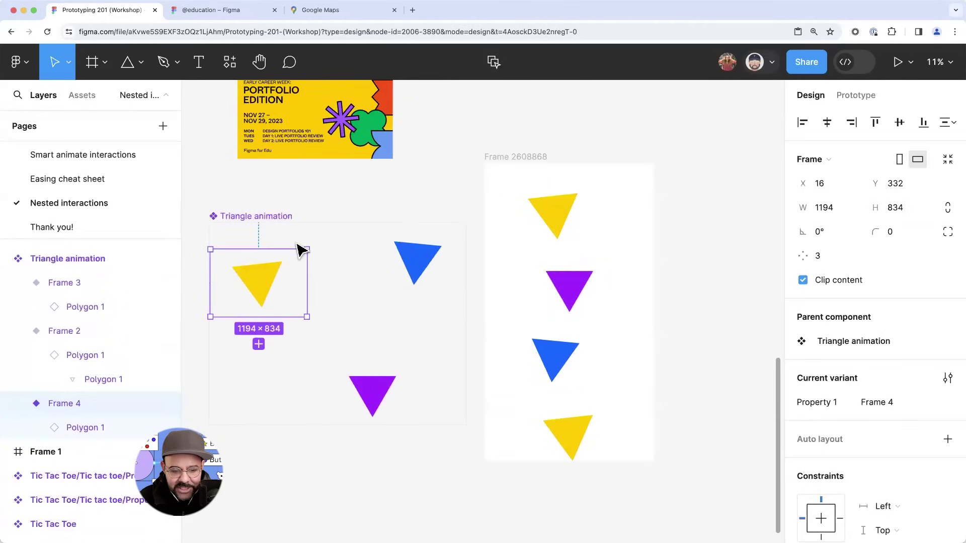
{"action": "left_click", "coordinate": [344, 208]}
{"action": "scroll", "coordinate": [352, 207], "scroll_direction": "left", "scroll_amount": 2}
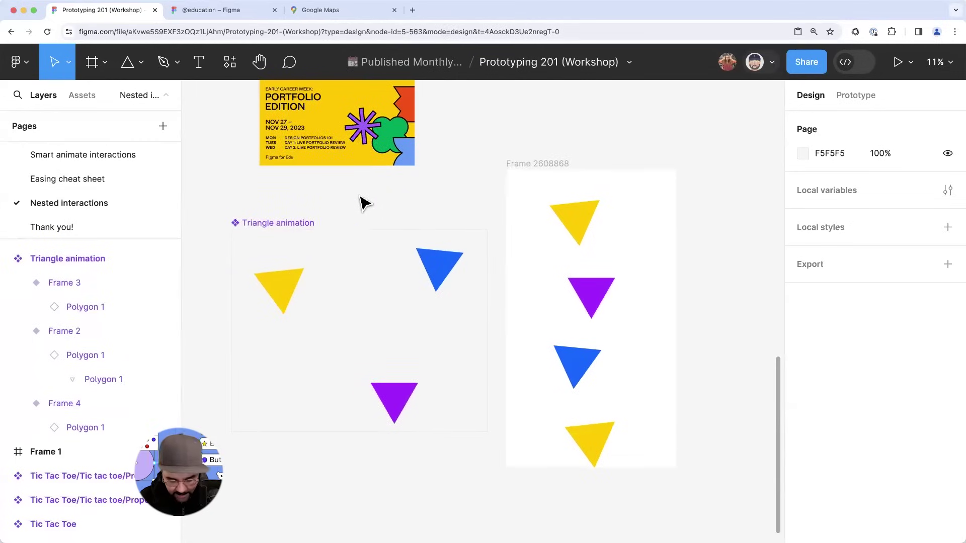
{"action": "key", "text": "super+slash"}
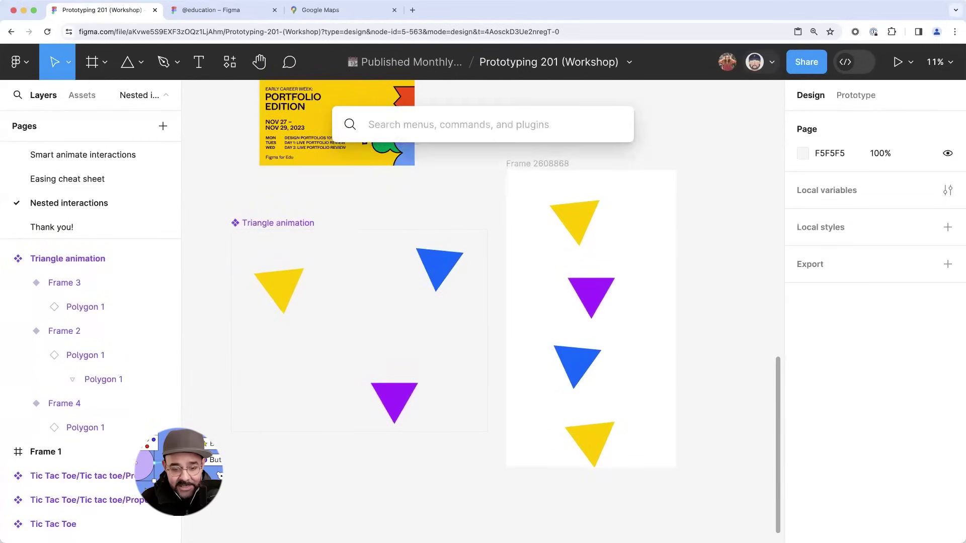
{"action": "type", "text": "show frame"}
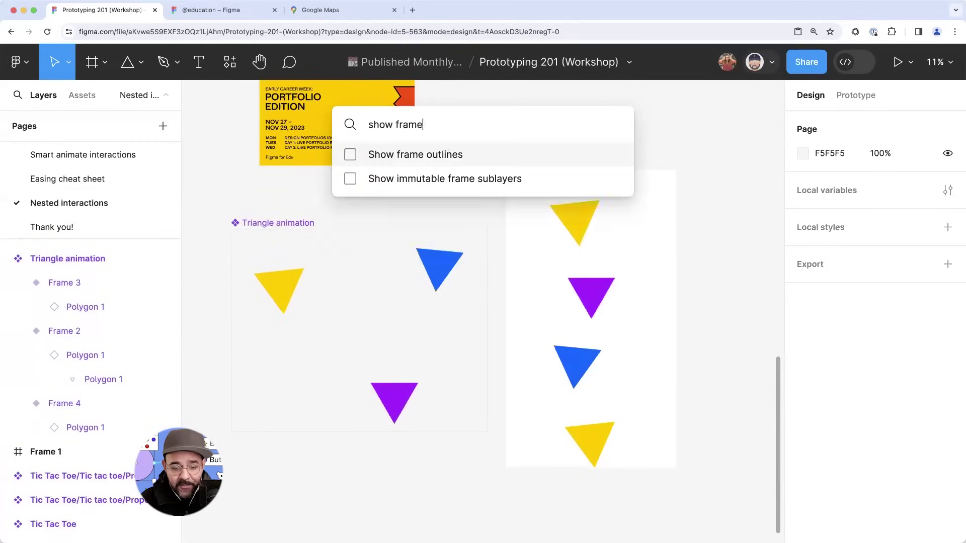
{"action": "key", "text": "Return"}
- Check the bounds of the yellow and blue variants in the Triangle animation component set
{"action": "scroll", "coordinate": [243, 280], "scroll_direction": "down", "scroll_amount": 1}
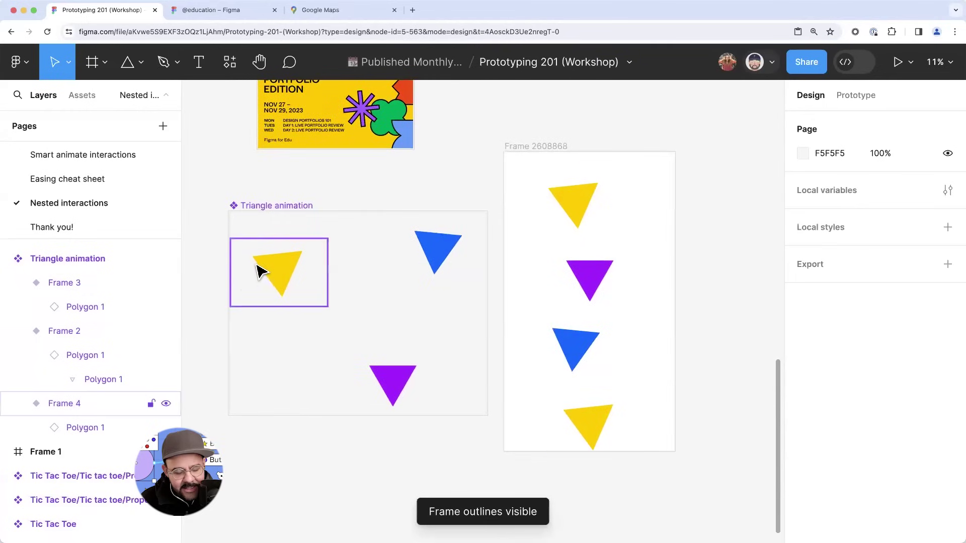
{"action": "left_click", "coordinate": [259, 272]}
{"action": "left_click", "coordinate": [403, 257]}
{"action": "left_click", "coordinate": [322, 297]}
{"action": "left_click", "coordinate": [393, 237]}
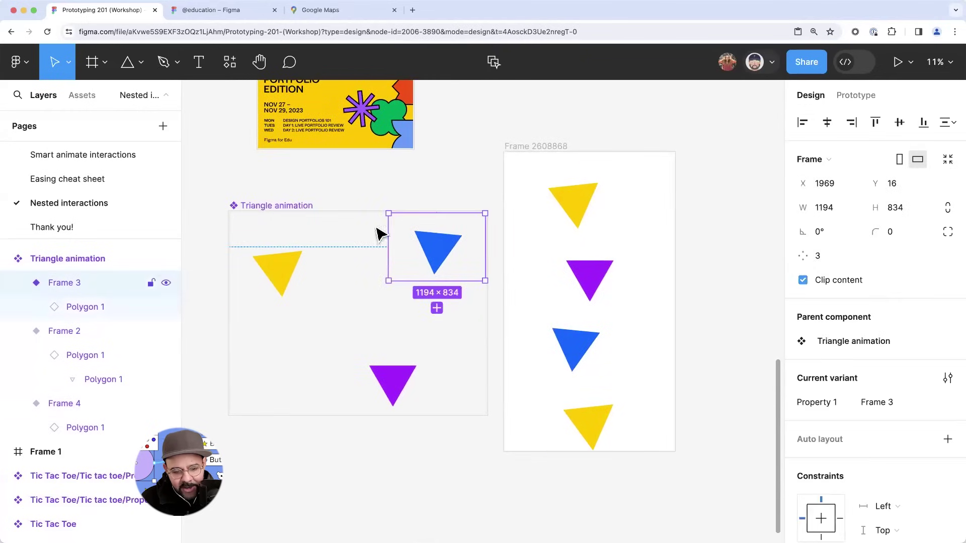
{"action": "left_click", "coordinate": [388, 194]}
- Move the tall frame to X 1809 and preview its triangle instances animating from their different starting variants
{"action": "left_click", "coordinate": [564, 147]}
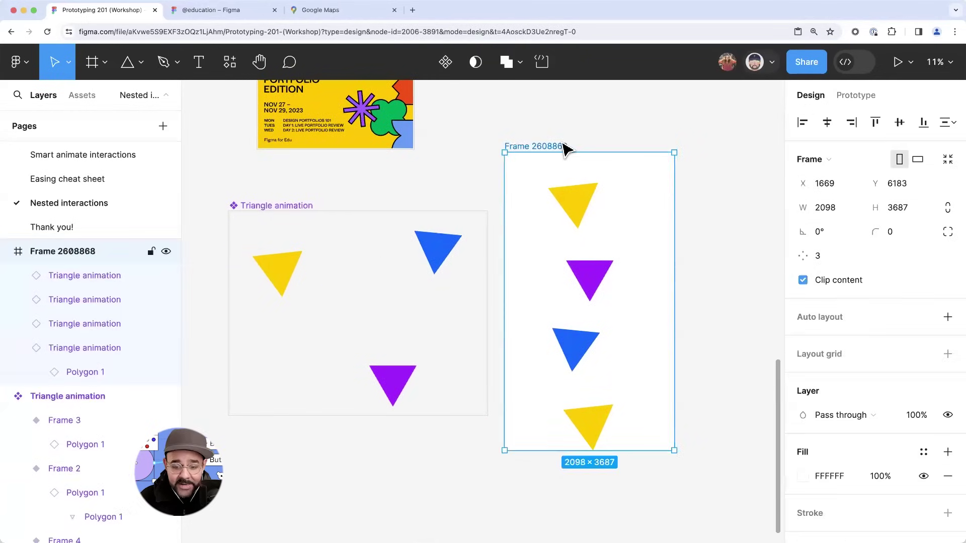
{"action": "left_click_drag", "start_coordinate": [564, 147], "coordinate": [576, 147]}
{"action": "key", "text": "shift+space"}
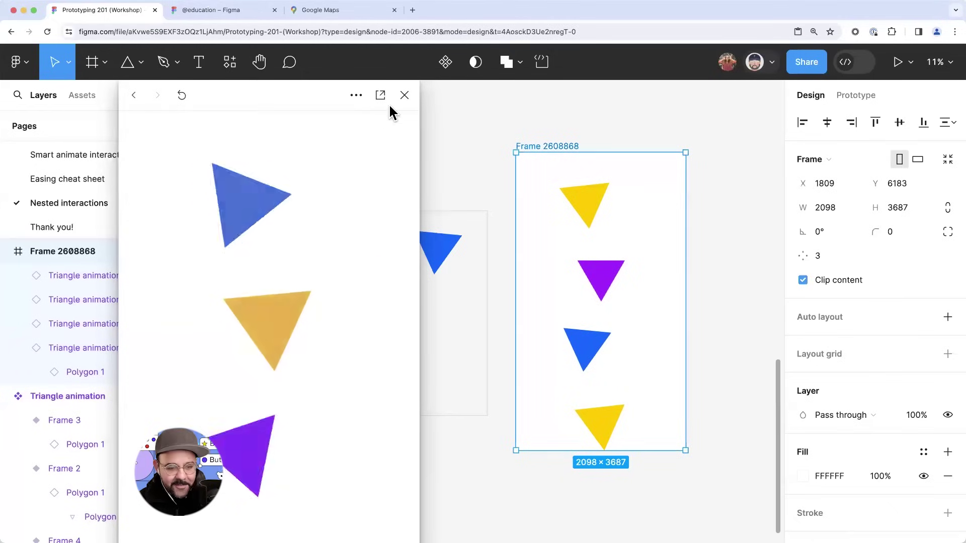
{"action": "key", "text": "shift+space"}
- Draw a square frame of about 1066 × 1066 on an empty area of the canvas
{"action": "scroll", "coordinate": [427, 222], "scroll_direction": "right", "scroll_amount": 10}
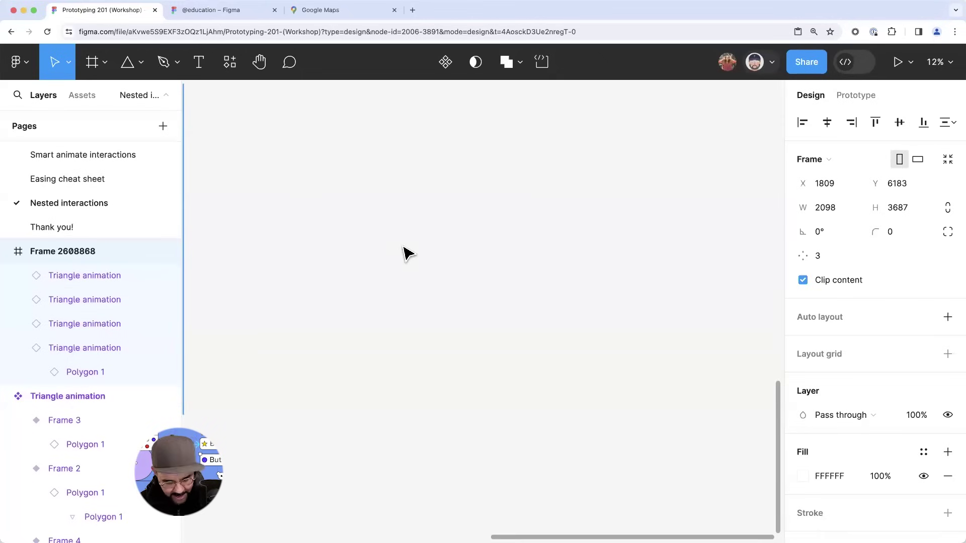
{"action": "key", "text": "f"}
{"action": "mouse_move", "coordinate": [360, 200]}
{"action": "left_mouse_down"}
{"action": "mouse_move", "coordinate": [465, 298]}
{"action": "mouse_move", "coordinate": [456, 296]}
{"action": "left_mouse_up"}
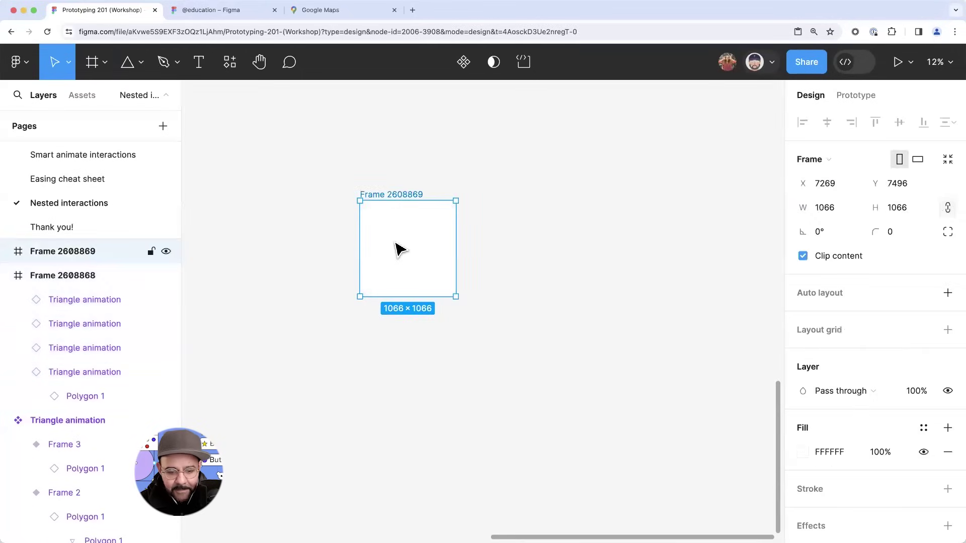
- Draw a narrow vertical rectangle of about 131 × 666 in the square frame and centre it vertically at Y 200
{"action": "scroll", "coordinate": [424, 253], "scroll_direction": "up", "scroll_amount": 1}
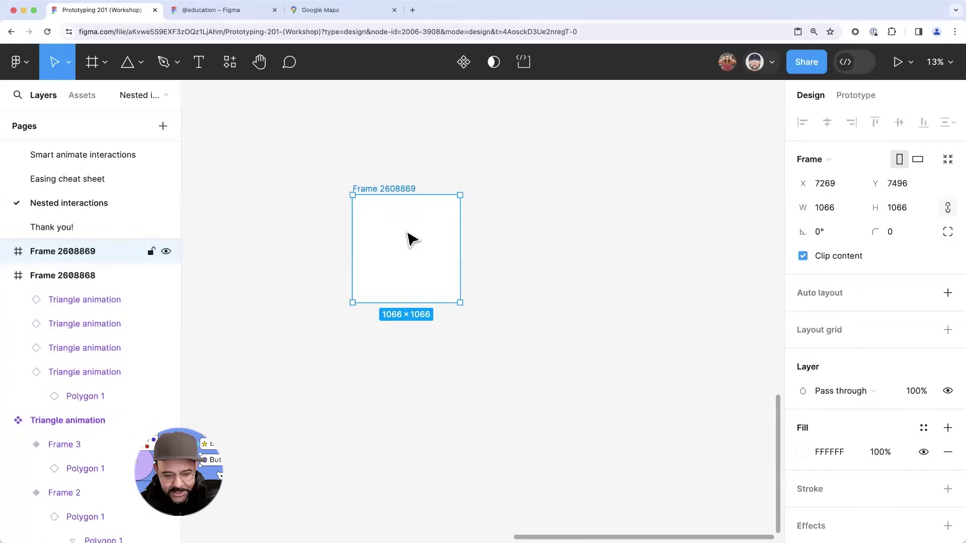
{"action": "key", "text": "r"}
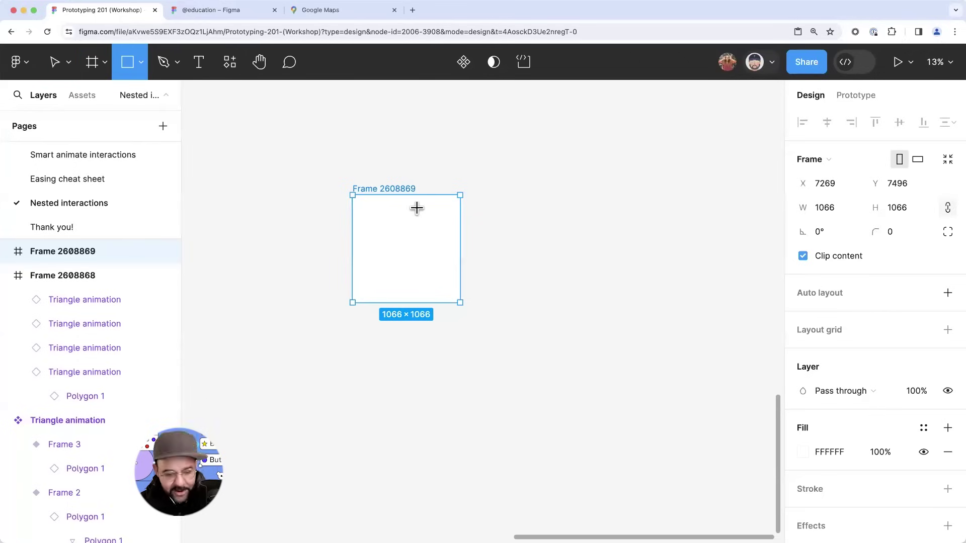
{"action": "left_click_drag", "start_coordinate": [397, 250], "coordinate": [407, 284]}
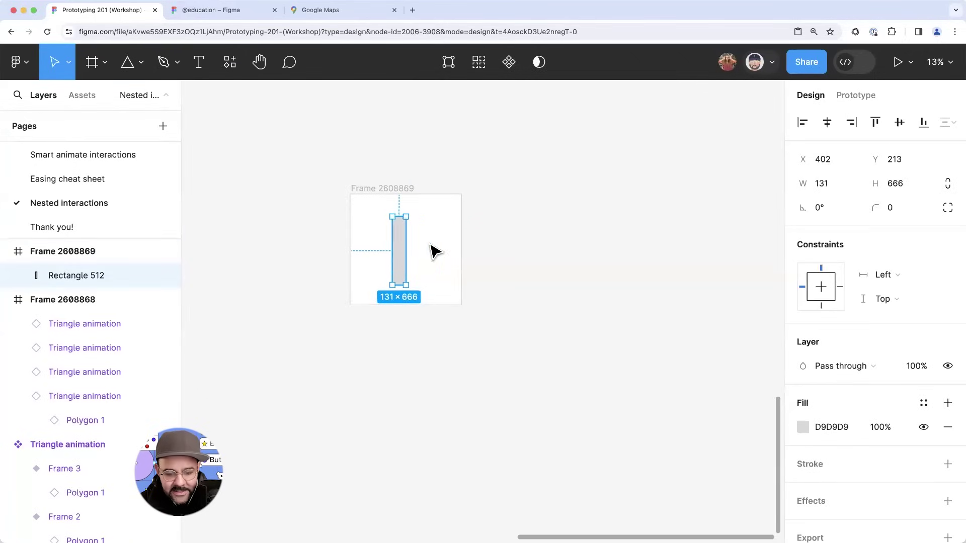
{"action": "scroll", "coordinate": [430, 252], "scroll_direction": "up", "scroll_amount": 2}
{"action": "left_click_drag", "start_coordinate": [405, 253], "coordinate": [400, 251]}
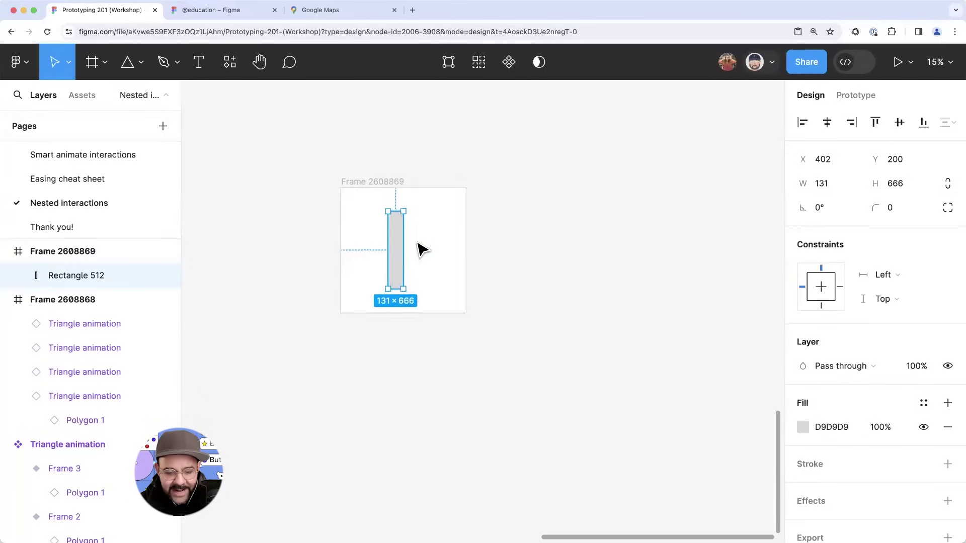
- Duplicate the vertical bar and turn the copy horizontal so that both bars form a plus
{"action": "scroll", "coordinate": [418, 249], "scroll_direction": "up", "scroll_amount": 2}
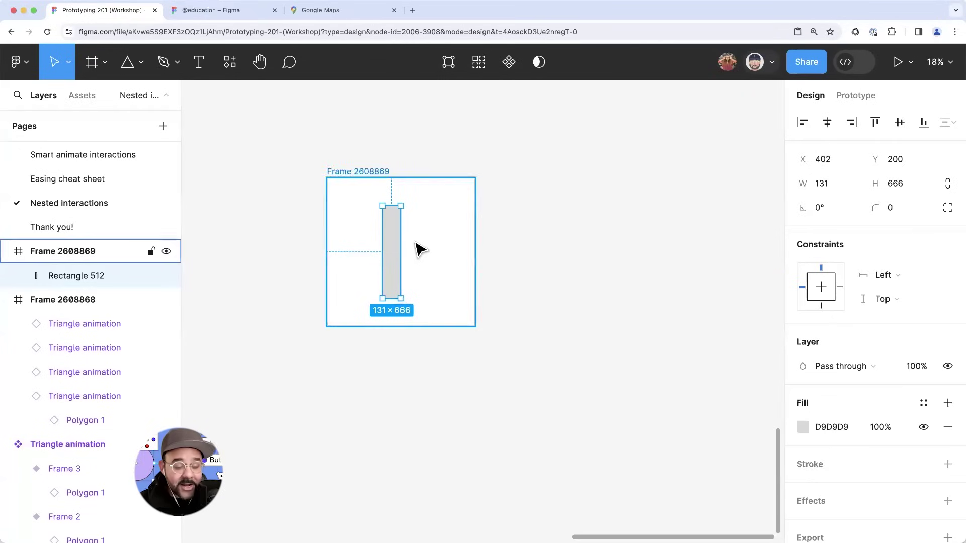
{"action": "key", "text": "super+d"}
{"action": "left_click_drag", "start_coordinate": [427, 222], "coordinate": [394, 252]}
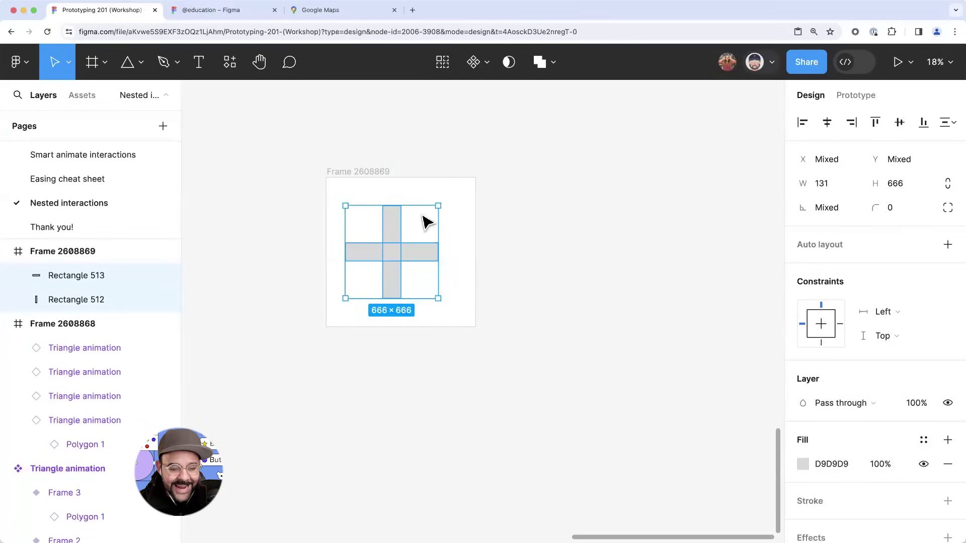
- Turn the plus into a component placed above the square frame, with an instance of it centred inside the frame
{"action": "left_click", "coordinate": [474, 65]}
{"action": "left_click_drag", "start_coordinate": [398, 257], "coordinate": [410, 92]}
{"action": "scroll", "coordinate": [506, 151], "scroll_direction": "up", "scroll_amount": 3}
{"action": "left_click_drag", "start_coordinate": [410, 154], "coordinate": [433, 332]}
{"action": "left_click", "coordinate": [473, 311]}
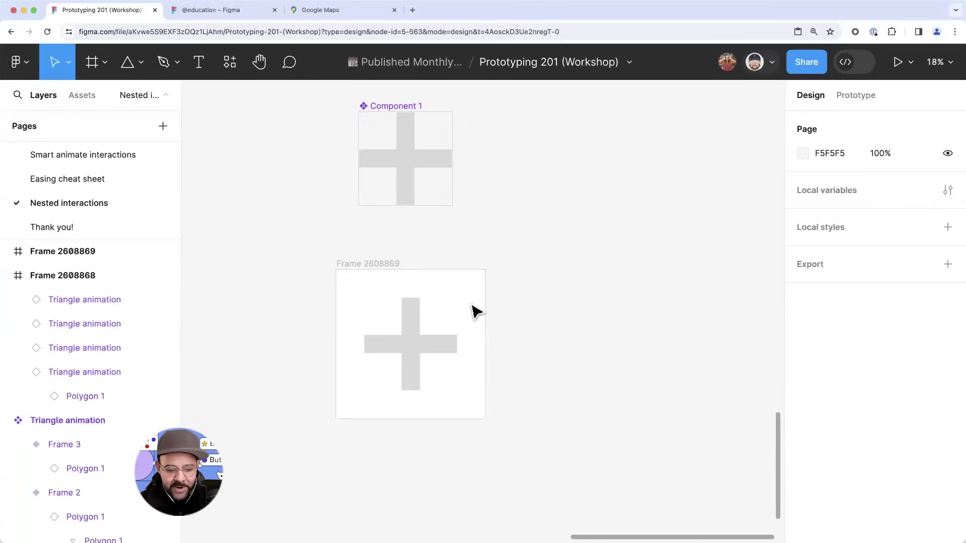
- Rename the square frame containing the plus as Start
{"action": "double_click", "coordinate": [392, 264]}
{"action": "type", "text": "Start"}
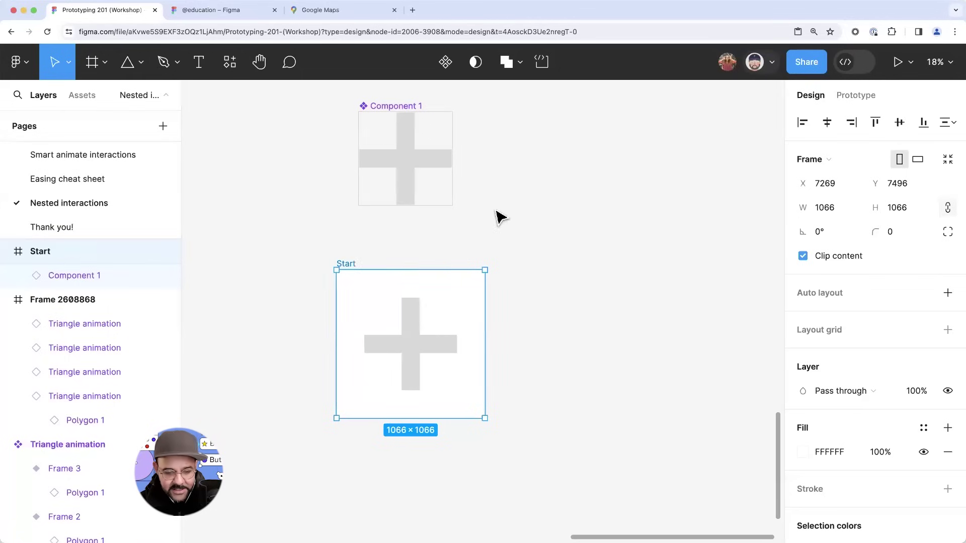
{"action": "left_click", "coordinate": [500, 218]}
- Duplicate the Start frame with its plus instance alongside the original
{"action": "scroll", "coordinate": [499, 217], "scroll_direction": "down", "scroll_amount": 1}
{"action": "scroll", "coordinate": [402, 241], "scroll_direction": "right", "scroll_amount": 2}
{"action": "left_click", "coordinate": [311, 246]}
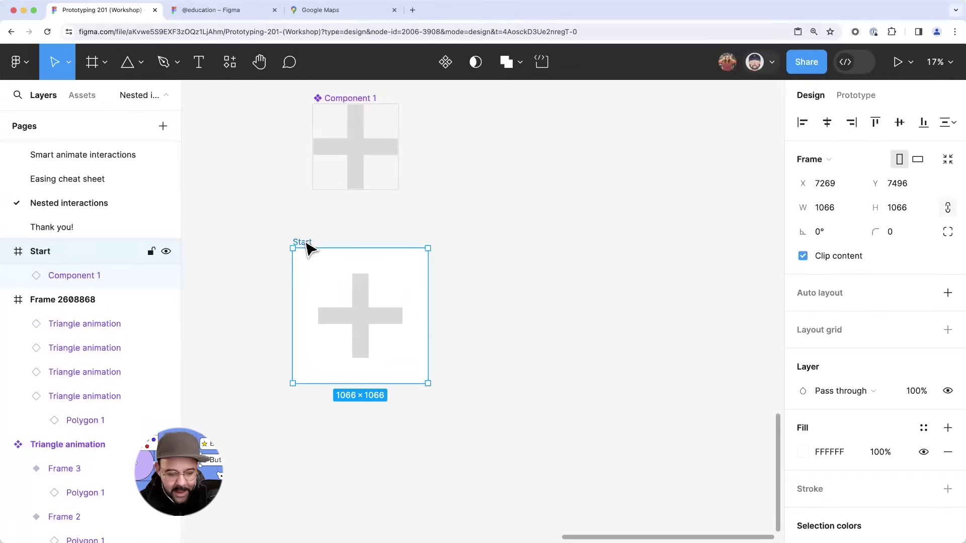
{"action": "key", "text": "super+d"}
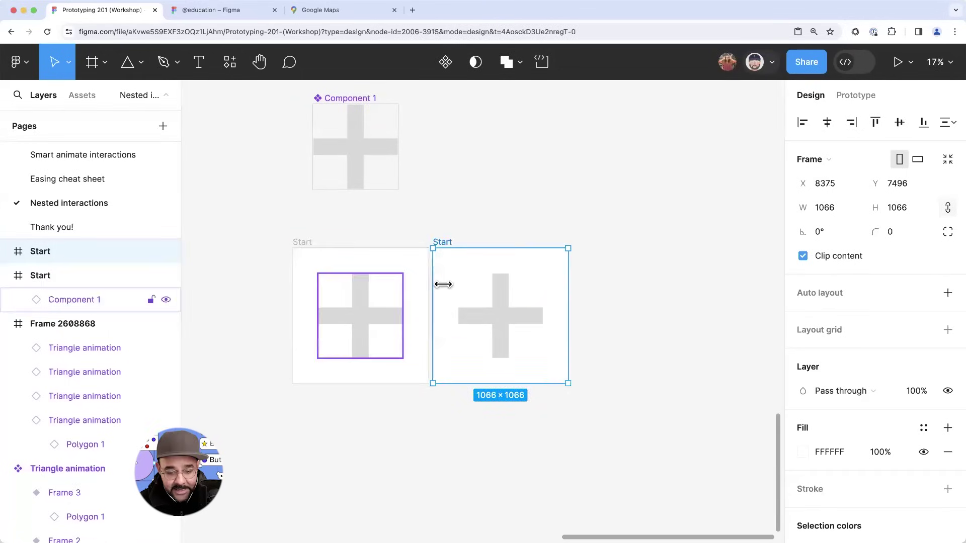
- Duplicate the Start frame once more and rename the second and third frames middle and end
{"action": "key", "text": "super+d"}
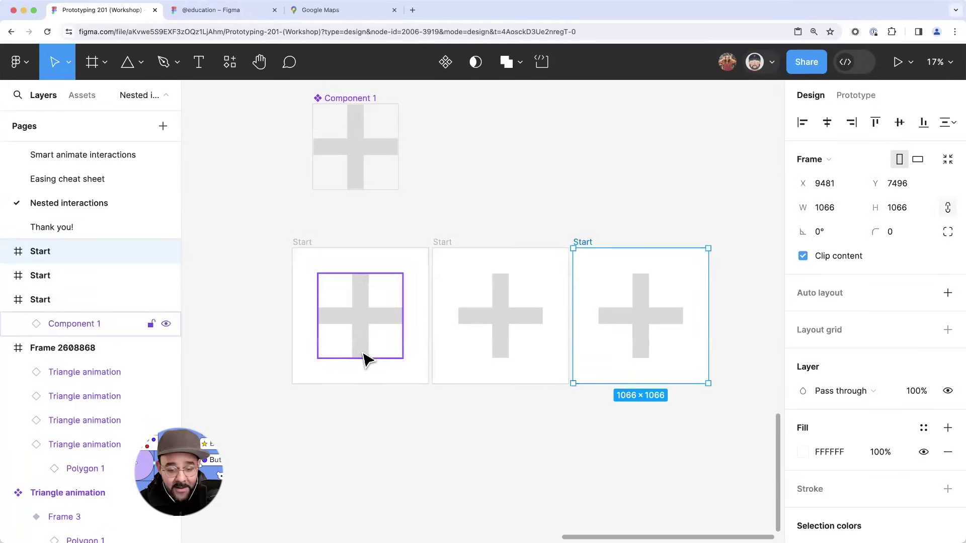
{"action": "scroll", "coordinate": [546, 171], "scroll_direction": "right", "scroll_amount": 1}
{"action": "double_click", "coordinate": [409, 240]}
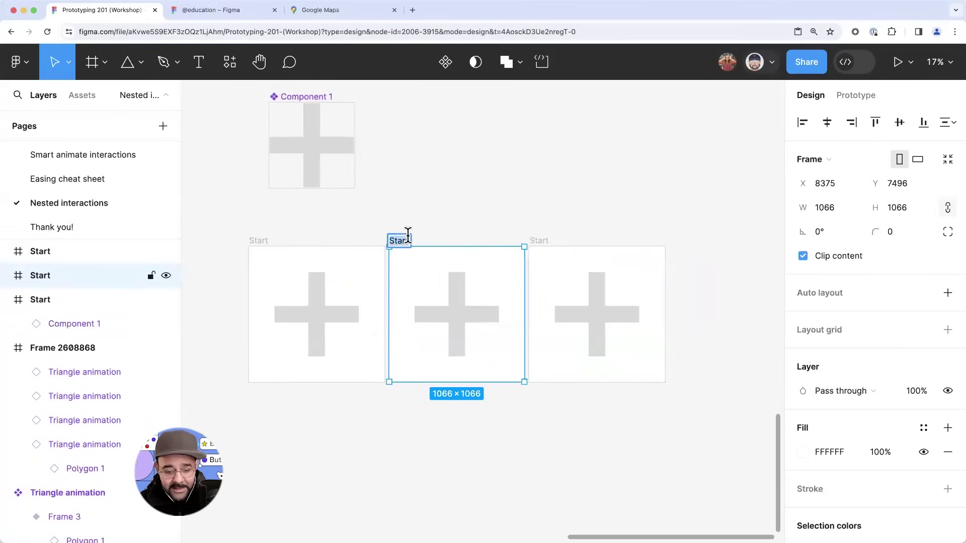
{"action": "left_click", "coordinate": [543, 242]}
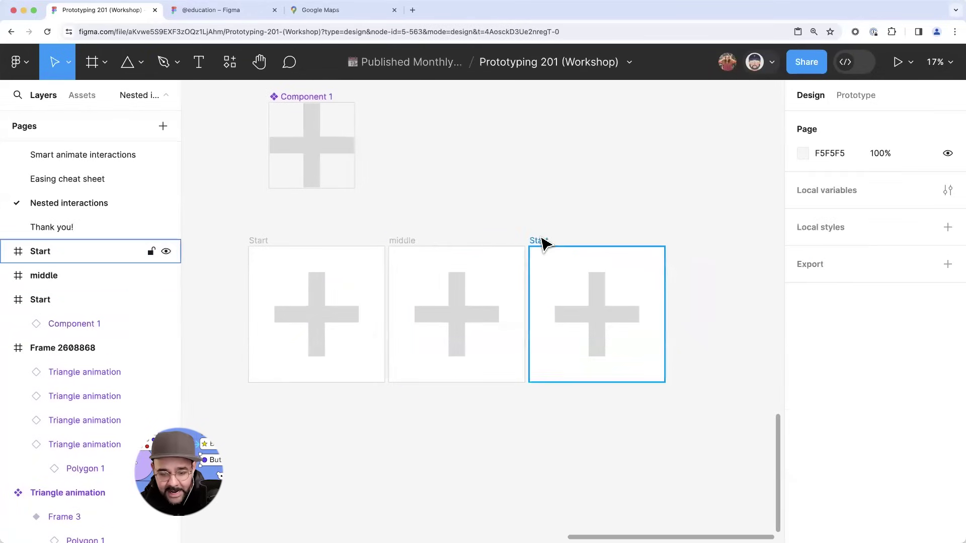
{"action": "double_click", "coordinate": [540, 241]}
{"action": "type", "text": "end"}
{"action": "left_click", "coordinate": [628, 183]}
- Link the plus instance in Start to the middle frame on click, using Smart animate with a 350 ms duration
{"action": "scroll", "coordinate": [628, 183], "scroll_direction": "down", "scroll_amount": 2}
{"action": "left_click", "coordinate": [345, 278]}
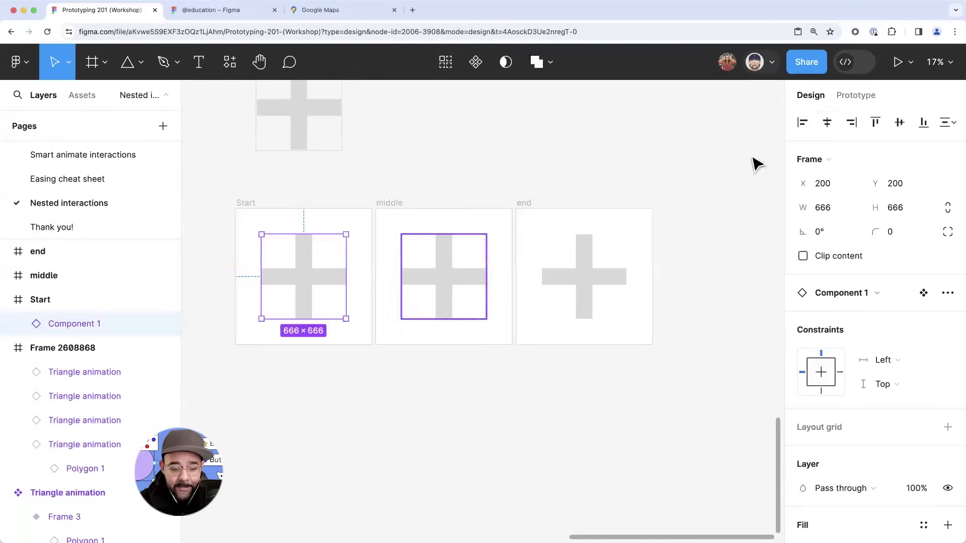
{"action": "left_click", "coordinate": [854, 99]}
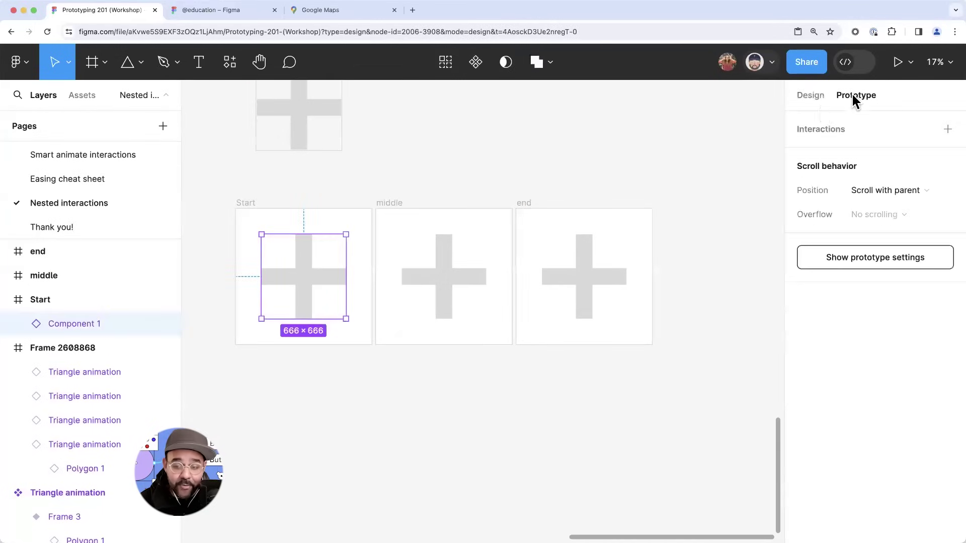
{"action": "left_click_drag", "start_coordinate": [346, 277], "coordinate": [385, 280]}
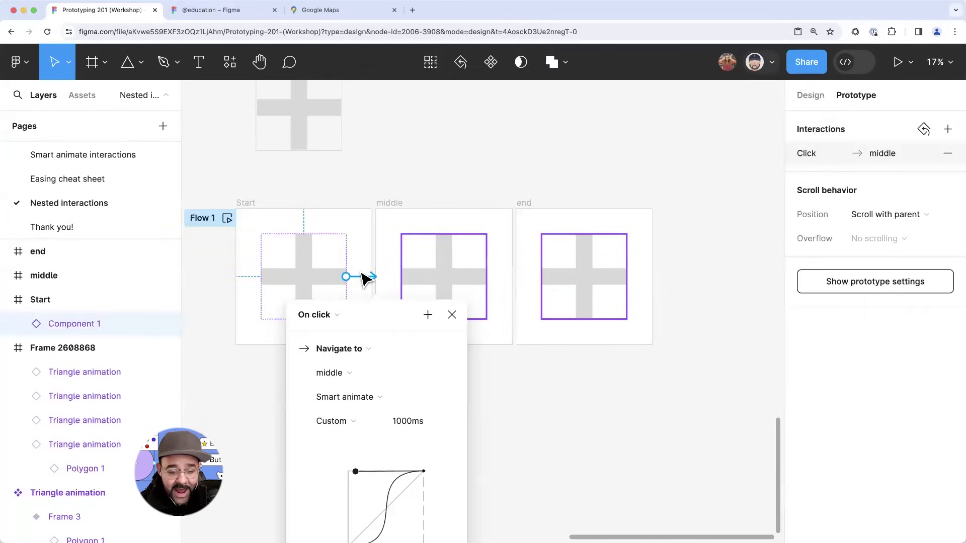
{"action": "left_click_drag", "start_coordinate": [384, 319], "coordinate": [560, 147]}
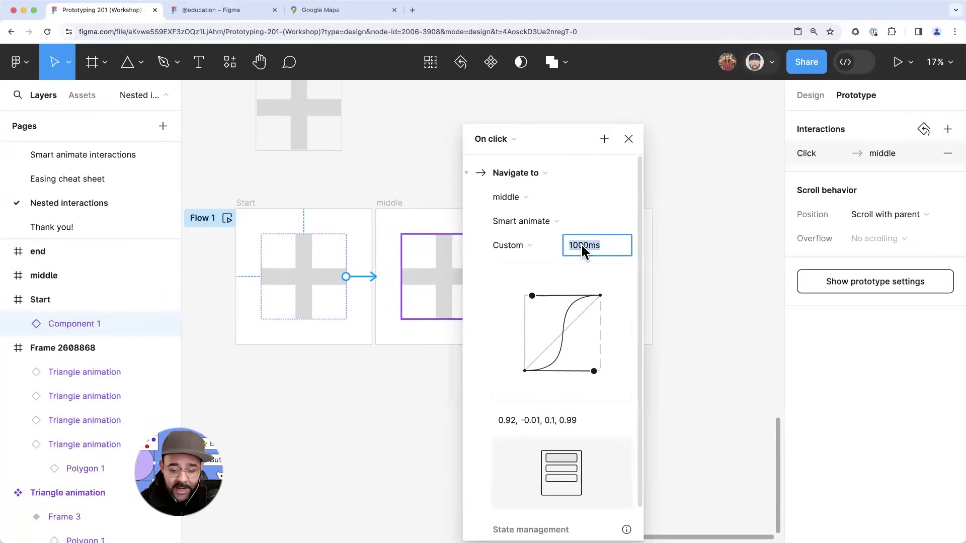
{"action": "type", "text": "350"}
{"action": "key", "text": "Return"}
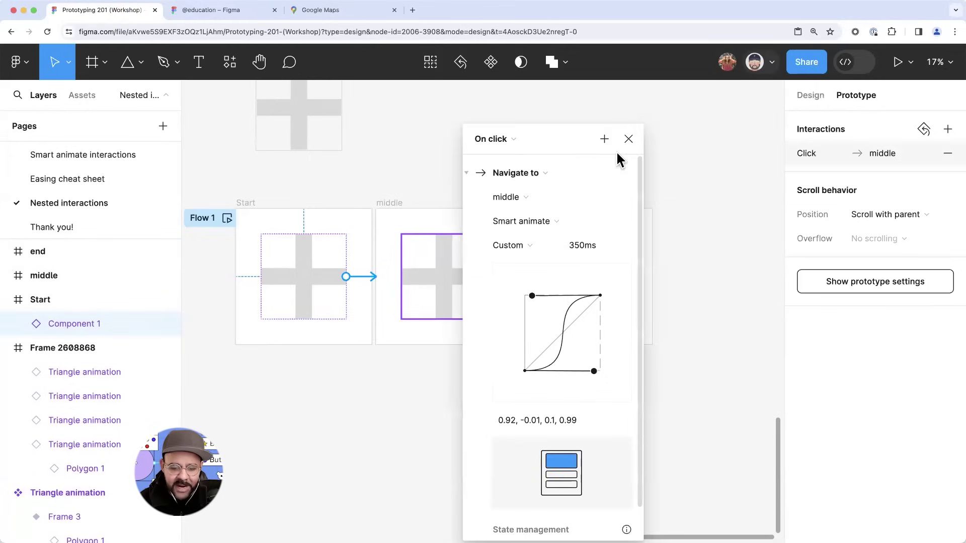
{"action": "left_click", "coordinate": [629, 139]}
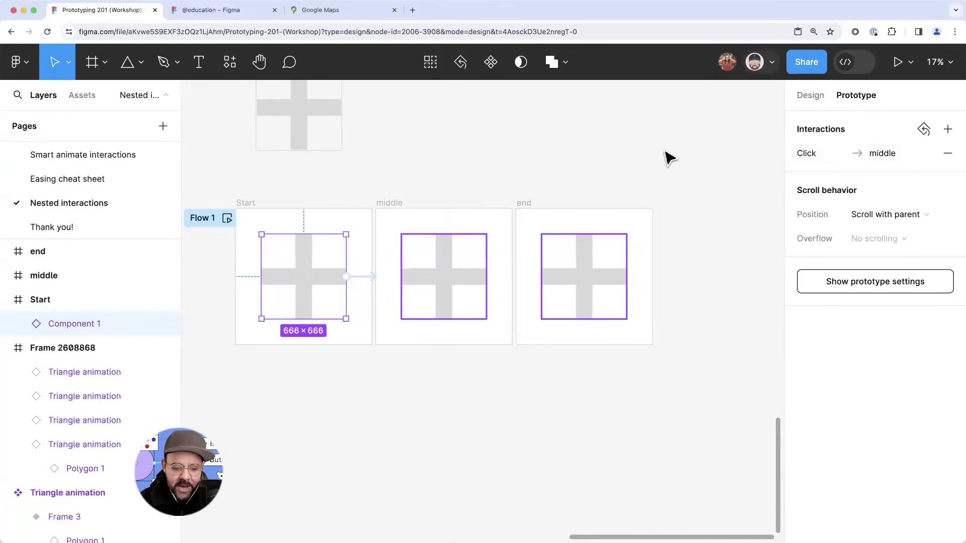
- Link the plus instance in the middle frame to the end frame on click
{"action": "left_click", "coordinate": [456, 276]}
{"action": "left_click_drag", "start_coordinate": [486, 276], "coordinate": [528, 285]}
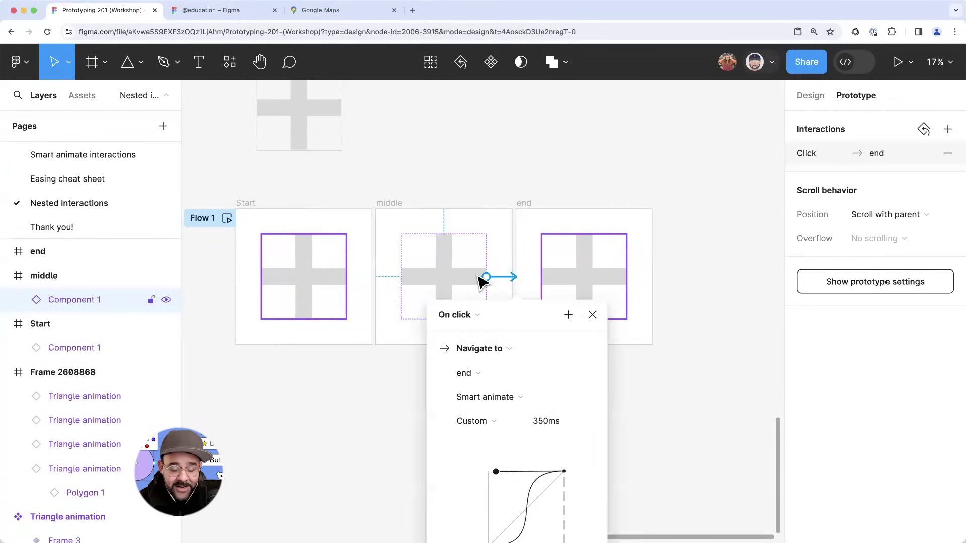
{"action": "left_click", "coordinate": [672, 233]}
{"action": "left_click", "coordinate": [496, 319]}
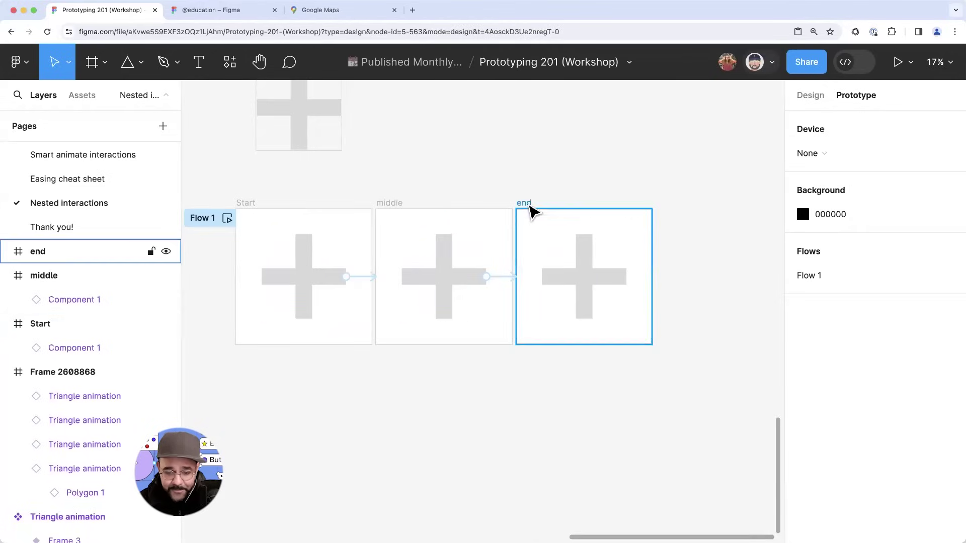
- Spread the frames apart, moving Start down and away from middle and end further to the other side
{"action": "left_click_drag", "start_coordinate": [531, 210], "coordinate": [564, 215]}
{"action": "left_click_drag", "start_coordinate": [259, 202], "coordinate": [235, 258]}
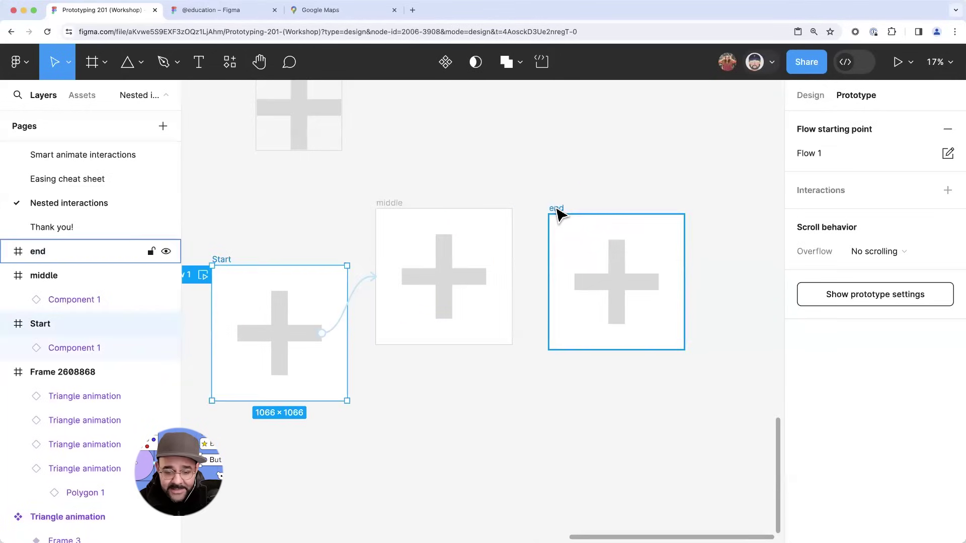
{"action": "left_click_drag", "start_coordinate": [558, 214], "coordinate": [567, 244]}
- Link the plus instance in the end frame back to Start and move the end frame further down
{"action": "left_click", "coordinate": [625, 334]}
{"action": "left_click_drag", "start_coordinate": [582, 312], "coordinate": [340, 378]}
{"action": "left_click", "coordinate": [486, 431]}
{"action": "left_click_drag", "start_coordinate": [458, 390], "coordinate": [472, 314]}
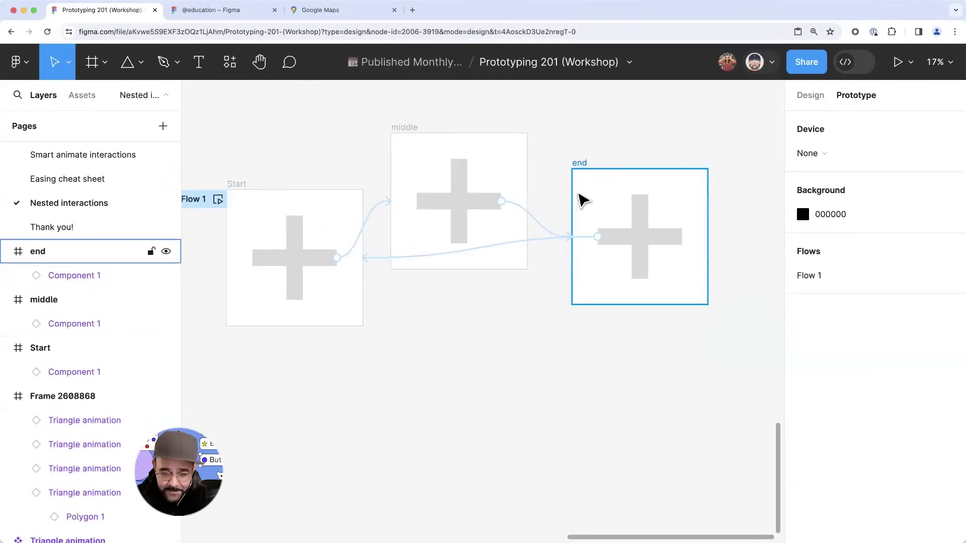
{"action": "left_click_drag", "start_coordinate": [580, 198], "coordinate": [569, 287]}
{"action": "key", "text": "Escape"}
- Rotate the plus in Start 45° into an X and enlarge the plus in middle to fill its frame
{"action": "left_click", "coordinate": [295, 269]}
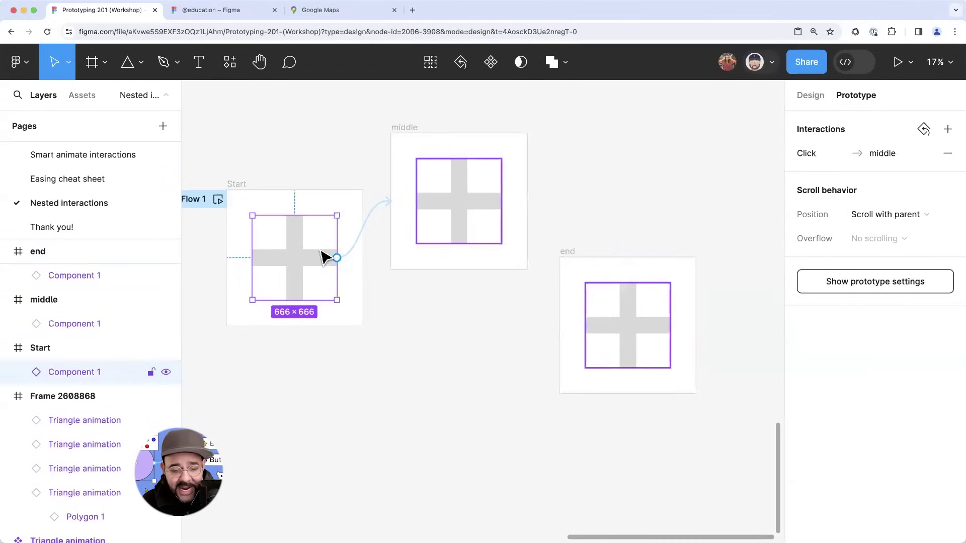
{"action": "left_click_drag", "start_coordinate": [344, 303], "coordinate": [297, 334]}
{"action": "left_click", "coordinate": [449, 245]}
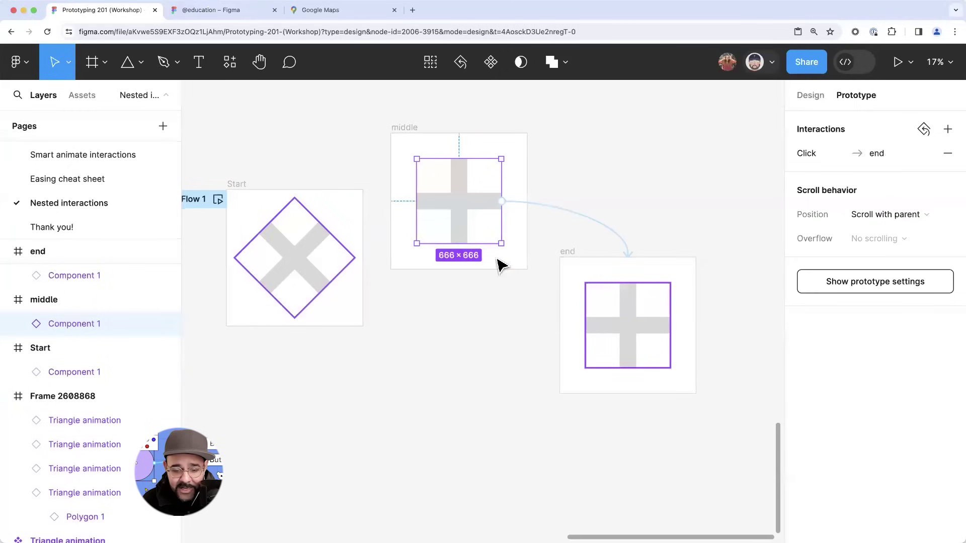
{"action": "left_click_drag", "start_coordinate": [500, 246], "coordinate": [554, 357]}
- Shrink the plus in the end frame around its centre and move the Start frame further away from middle
{"action": "left_click", "coordinate": [635, 335]}
{"action": "left_click_drag", "start_coordinate": [671, 368], "coordinate": [646, 344]}
{"action": "left_click", "coordinate": [647, 468]}
{"action": "scroll", "coordinate": [548, 428], "scroll_direction": "right", "scroll_amount": 5}
{"action": "scroll", "coordinate": [537, 425], "scroll_direction": "down", "scroll_amount": 3}
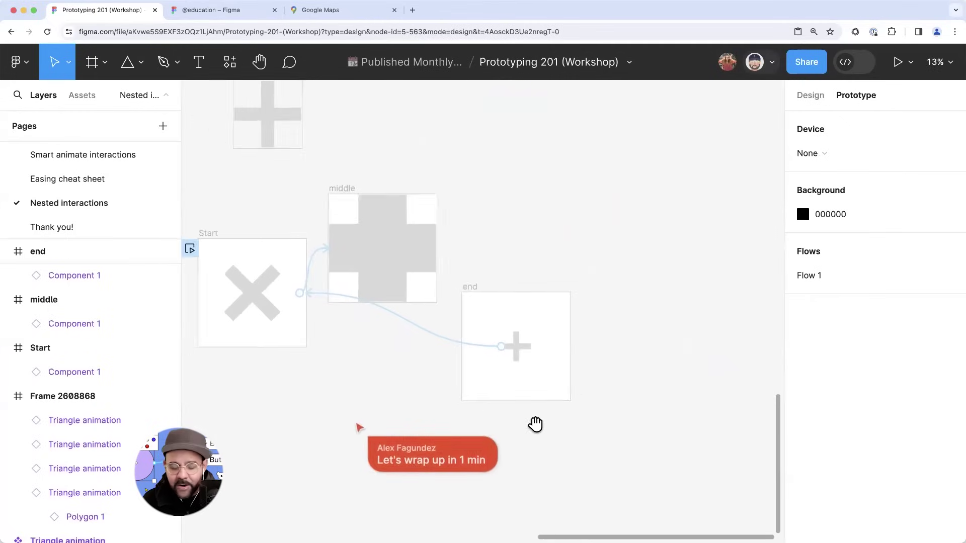
{"action": "left_click_drag", "start_coordinate": [267, 228], "coordinate": [245, 260]}
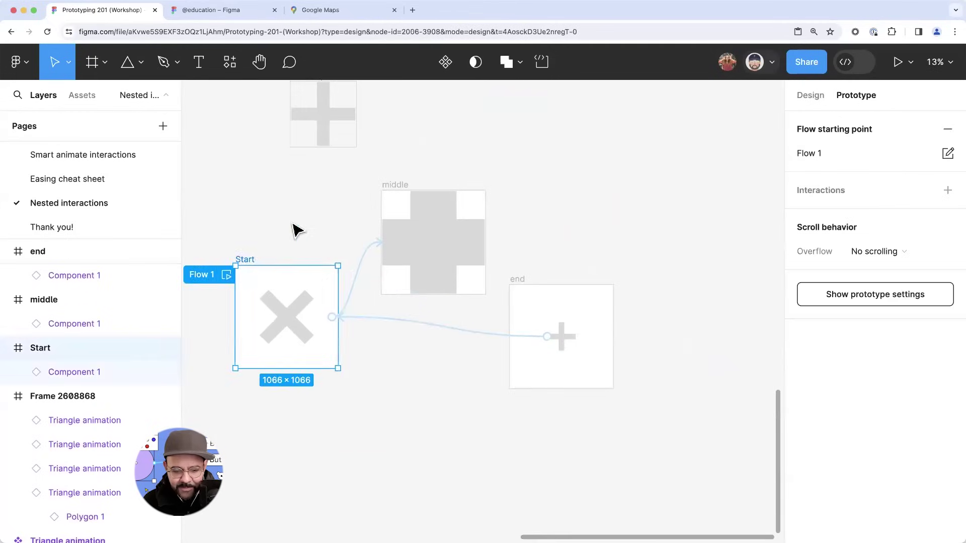
- Preview Flow 1 from the Start frame and advance repeatedly through the Start, middle and end states
{"action": "left_click", "coordinate": [292, 224]}
{"action": "scroll", "coordinate": [293, 227], "scroll_direction": "left", "scroll_amount": 2}
{"action": "left_click", "coordinate": [296, 254]}
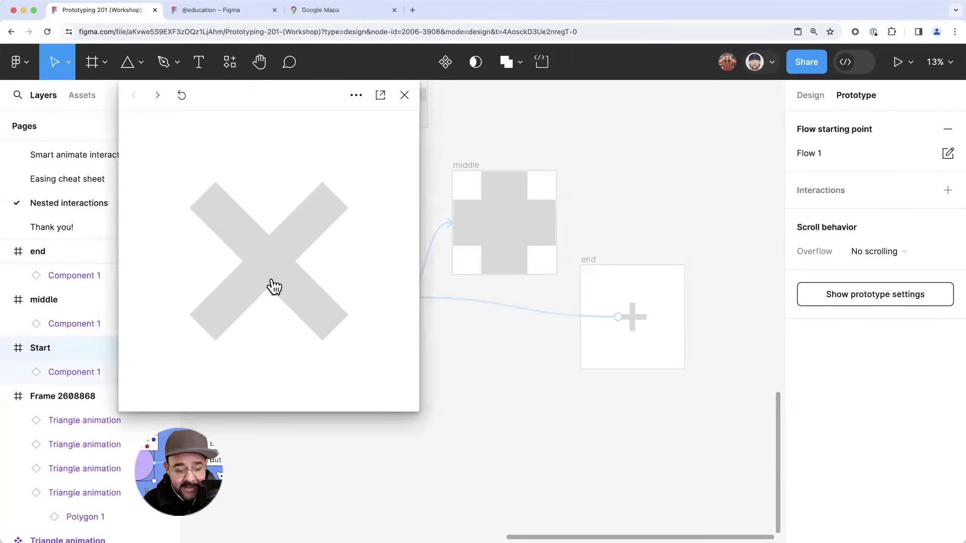
{"action": "left_click", "coordinate": [276, 304]}
{"action": "left_click", "coordinate": [271, 294]}
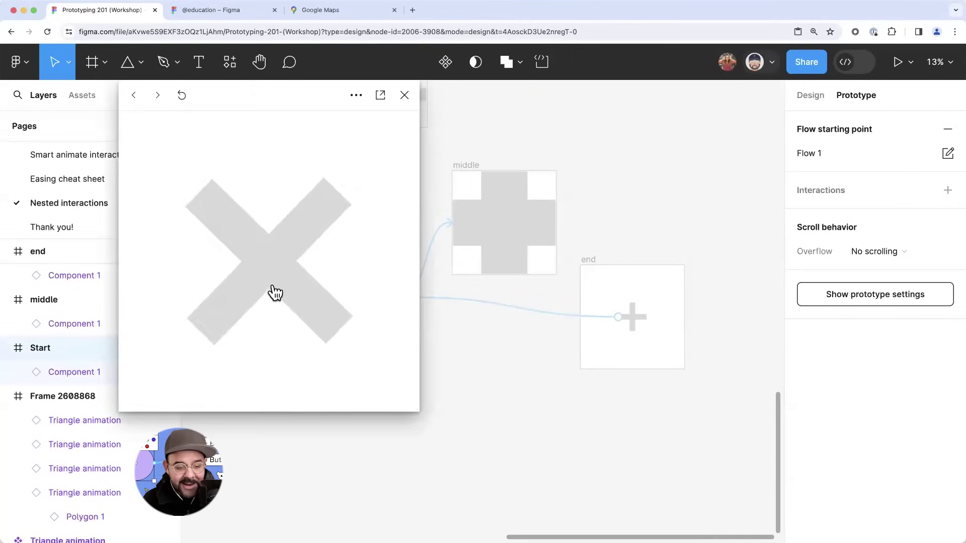
{"action": "left_click", "coordinate": [277, 287]}
{"action": "left_click", "coordinate": [274, 287]}
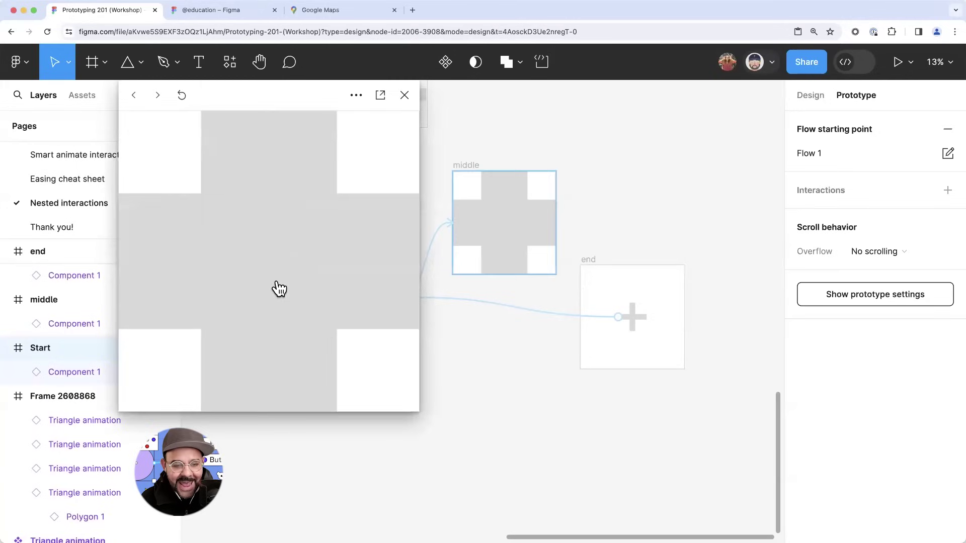
{"action": "left_click", "coordinate": [275, 287]}
- Make the canvas follow the prototype preview, cycle through the states again, and close the preview
{"action": "left_click", "coordinate": [356, 96]}
{"action": "left_click", "coordinate": [349, 177]}
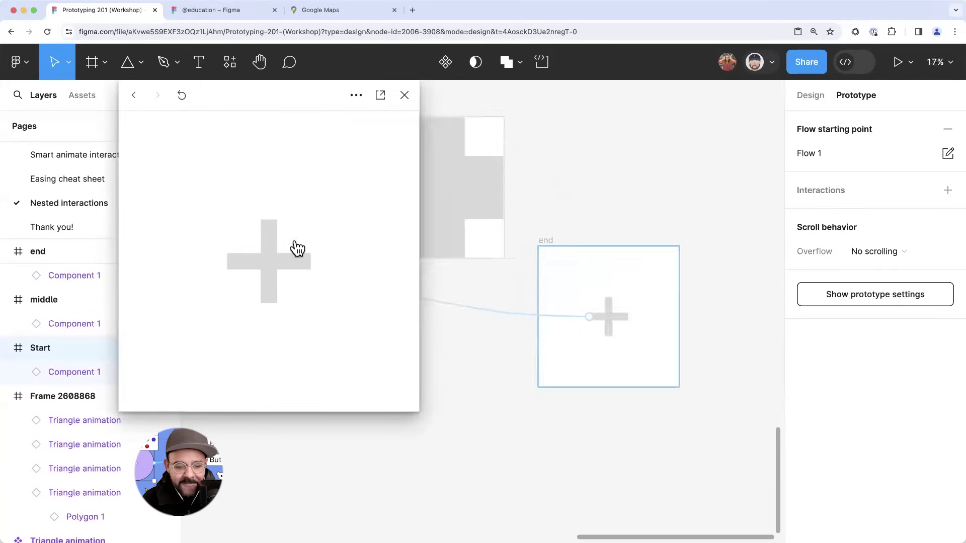
{"action": "left_click", "coordinate": [271, 265]}
{"action": "left_click", "coordinate": [270, 264]}
{"action": "left_click", "coordinate": [271, 264]}
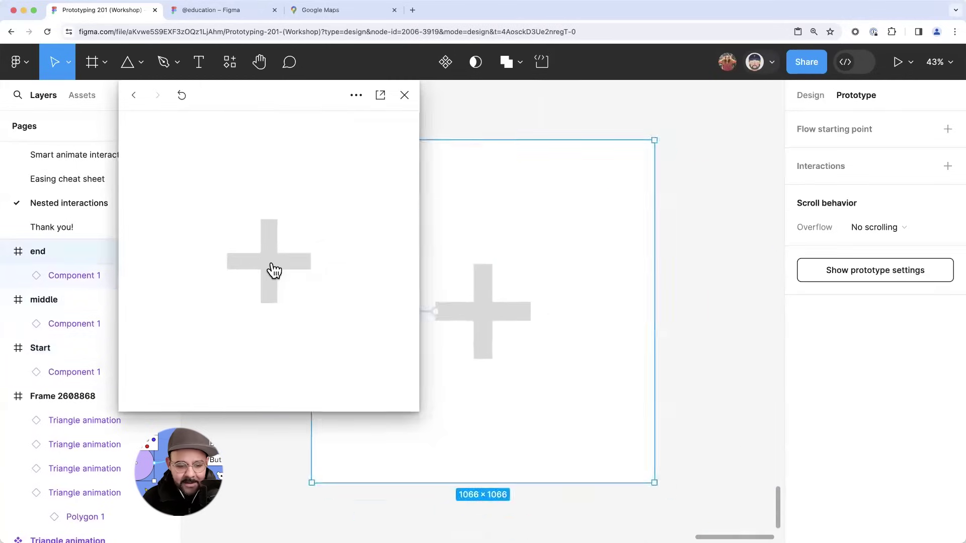
{"action": "left_click", "coordinate": [272, 264]}
{"action": "left_click", "coordinate": [274, 271]}
{"action": "left_click", "coordinate": [404, 95]}
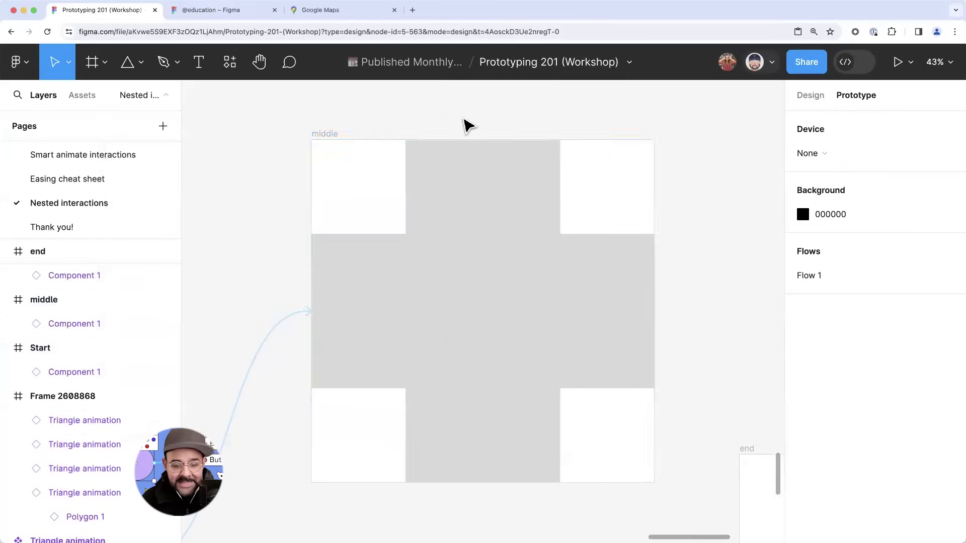
- Combine the Start, middle and end frames into a component set named X animation
{"action": "left_click_drag", "start_coordinate": [236, 169], "coordinate": [669, 412]}
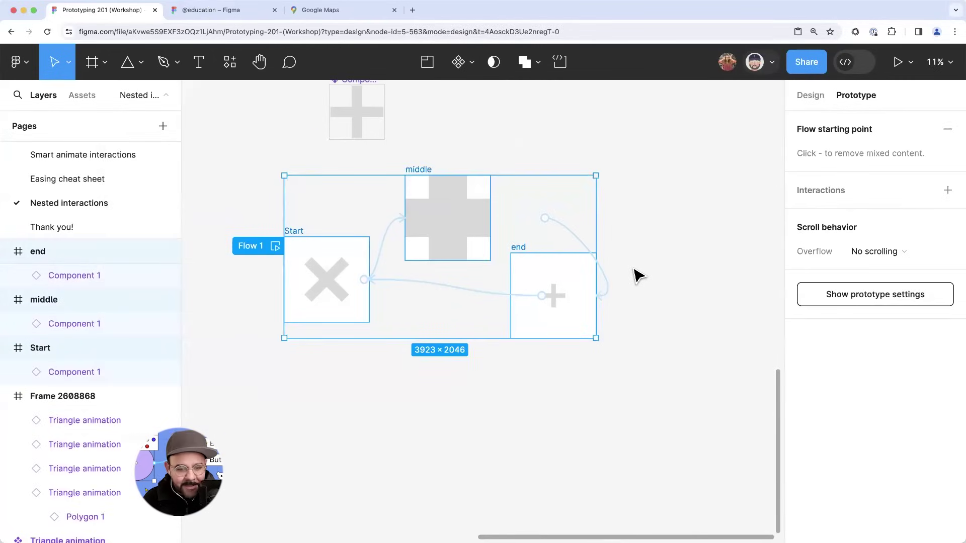
{"action": "left_click_drag", "start_coordinate": [261, 155], "coordinate": [634, 410]}
{"action": "left_click", "coordinate": [471, 63]}
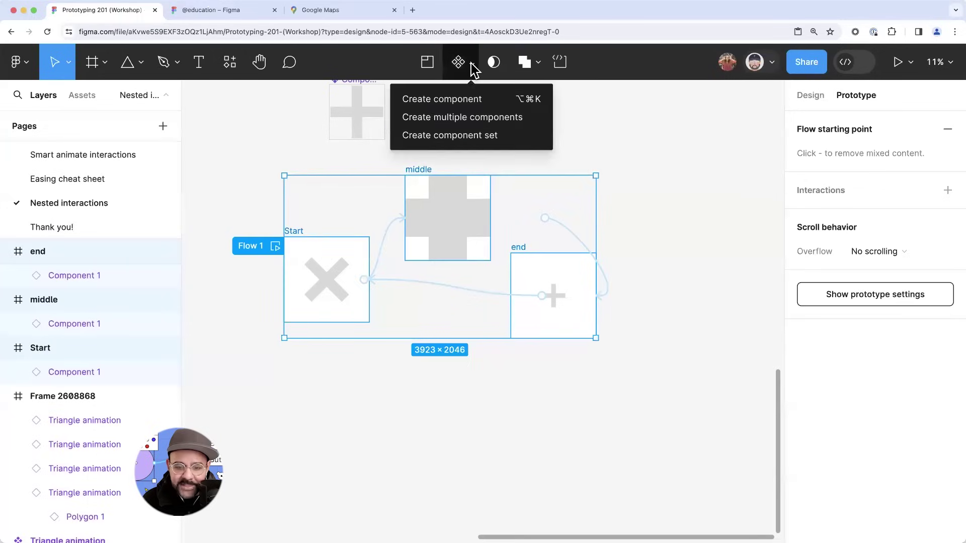
{"action": "left_click", "coordinate": [453, 135]}
{"action": "double_click", "coordinate": [332, 169]}
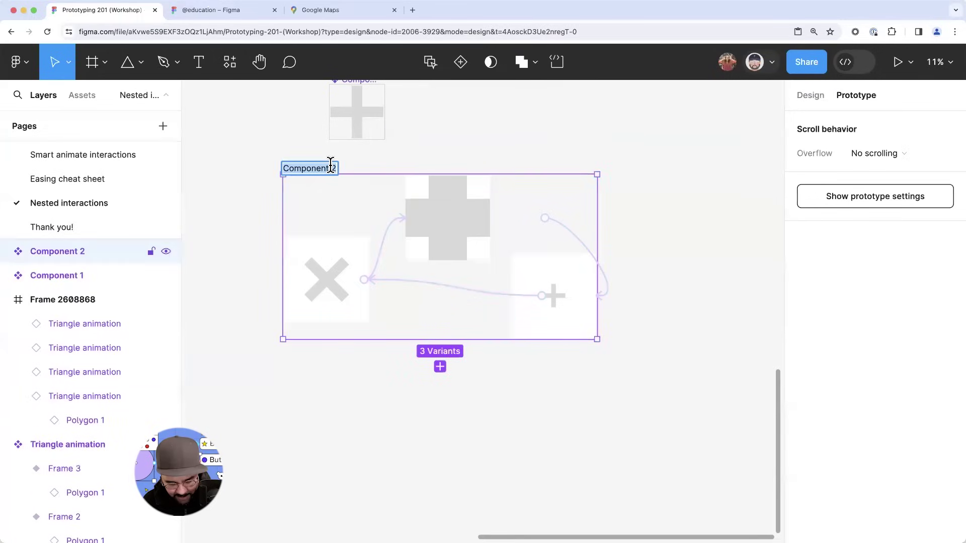
{"action": "type", "text": "X animation"}
{"action": "key", "text": "Return"}
{"action": "left_click", "coordinate": [452, 155]}
- Rename the variant property of the X animation component set as state
{"action": "left_click", "coordinate": [325, 252]}
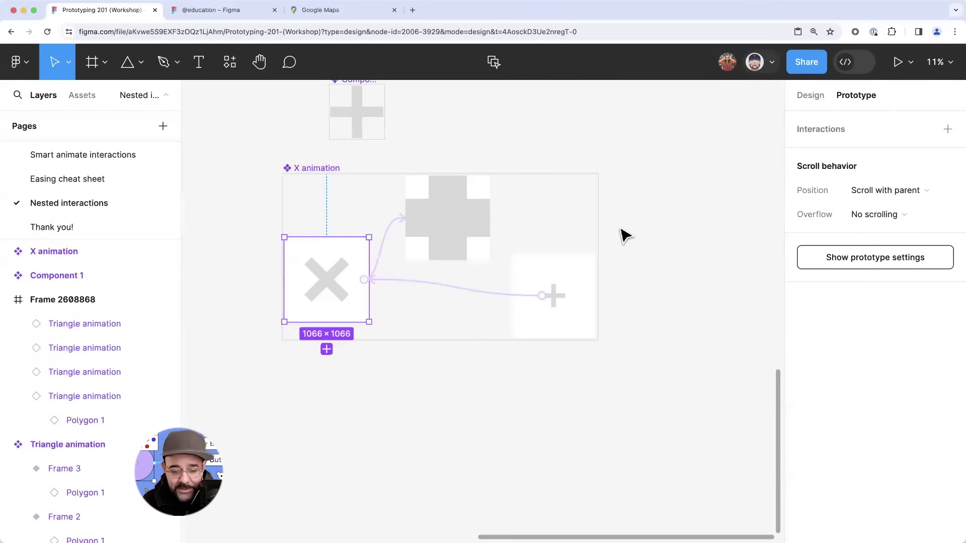
{"action": "left_click", "coordinate": [807, 97]}
{"action": "left_click", "coordinate": [328, 168]}
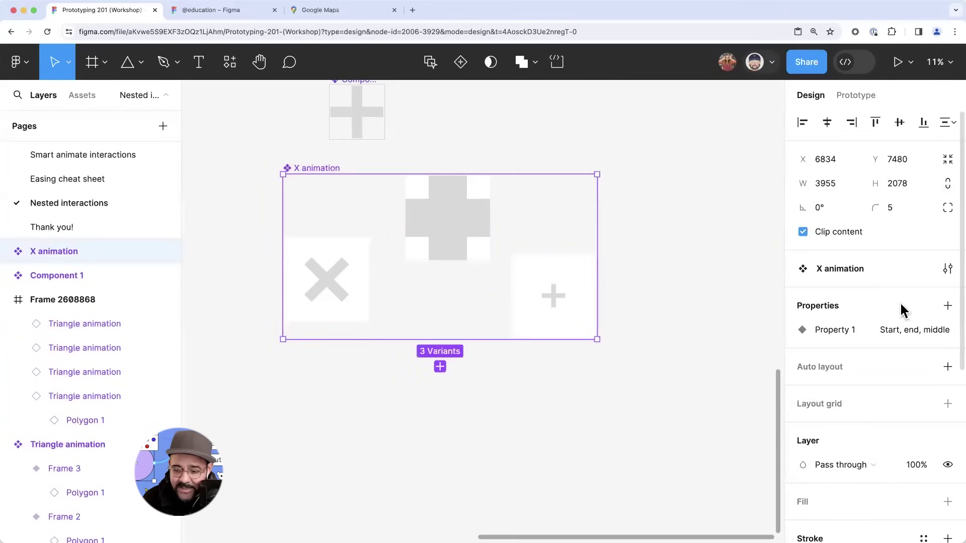
{"action": "left_click", "coordinate": [923, 330]}
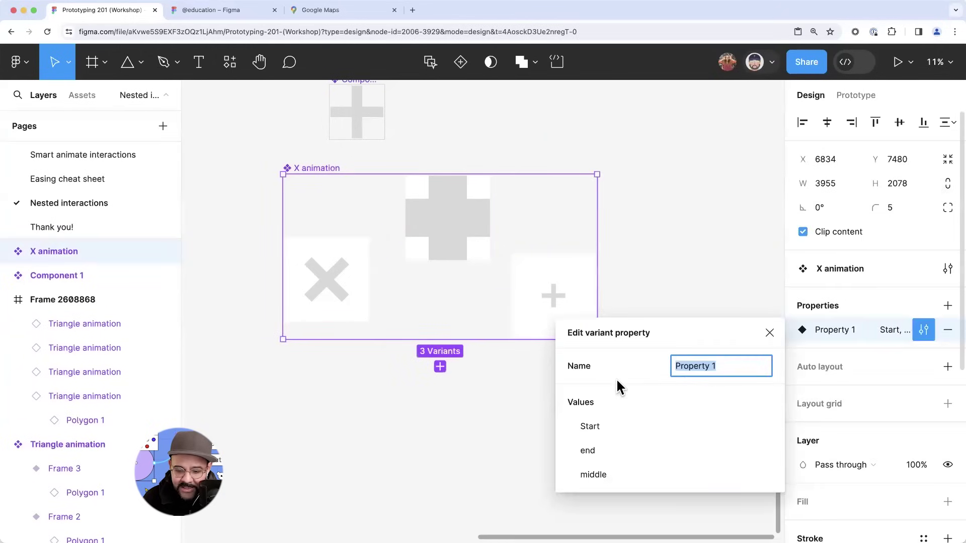
{"action": "type", "text": "state"}
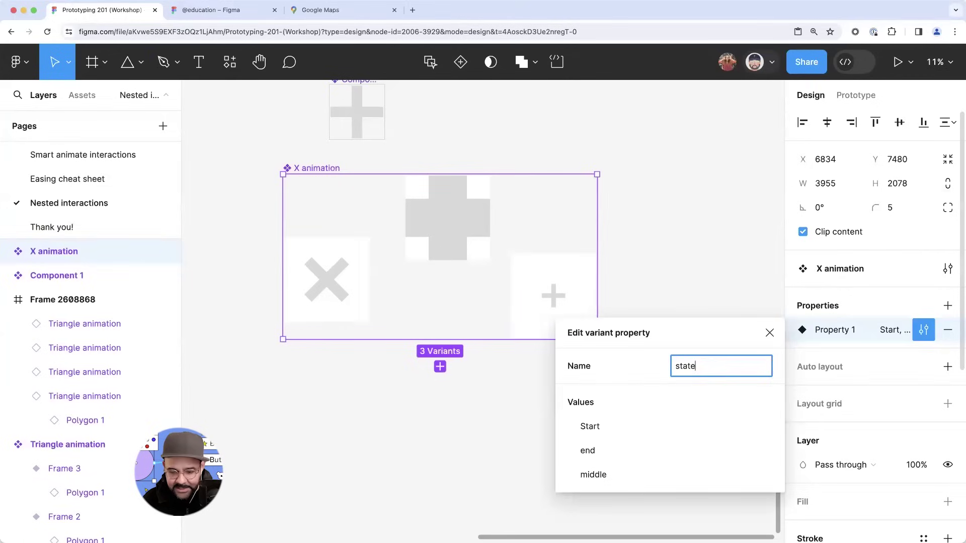
{"action": "key", "text": "Return"}
{"action": "left_click", "coordinate": [497, 447]}
- Draw a large frame about 5400 × 5900 beside the X animation component set
{"action": "scroll", "coordinate": [394, 331], "scroll_direction": "right", "scroll_amount": 2}
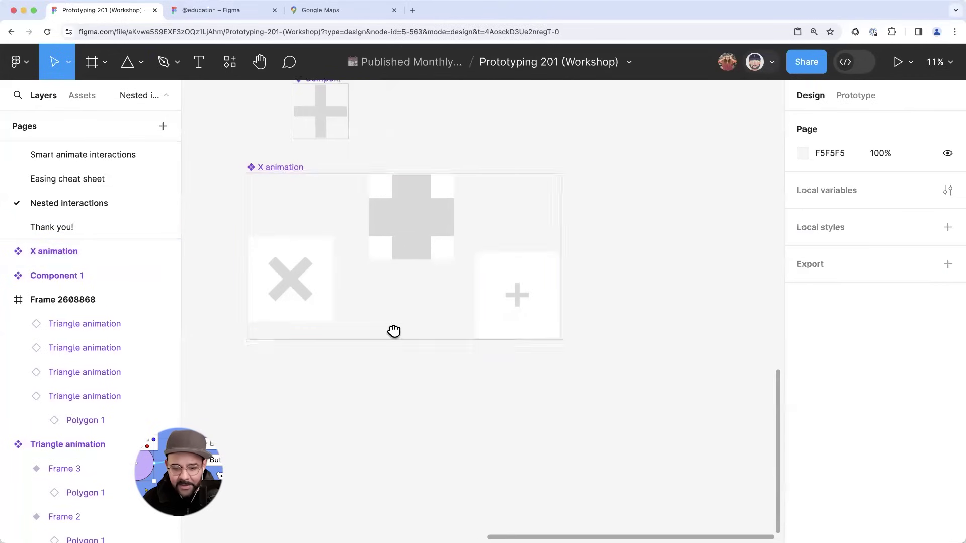
{"action": "scroll", "coordinate": [393, 331], "scroll_direction": "right", "scroll_amount": 3}
{"action": "scroll", "coordinate": [394, 331], "scroll_direction": "down", "scroll_amount": 2}
{"action": "key", "text": "f"}
{"action": "left_click_drag", "start_coordinate": [424, 134], "coordinate": [742, 476]}
{"action": "left_click", "coordinate": [319, 356]}
{"action": "scroll", "coordinate": [461, 399], "scroll_direction": "left", "scroll_amount": 3}
- Copy the Start variant of X animation and paste an instance of it into the new large frame
{"action": "left_click", "coordinate": [302, 267]}
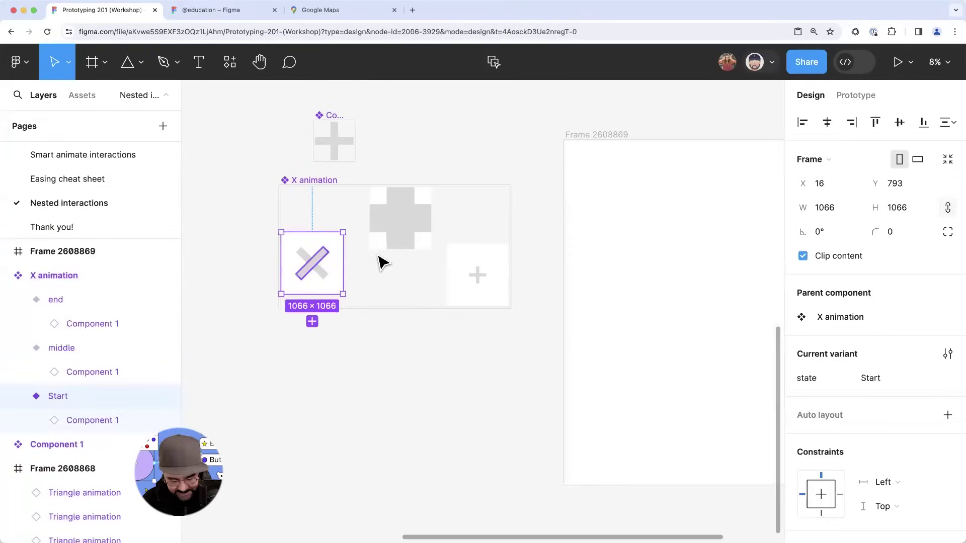
{"action": "left_click_drag", "start_coordinate": [639, 219], "coordinate": [534, 221]}
{"action": "left_click", "coordinate": [534, 221]}
{"action": "key", "text": "ctrl+v"}
- Duplicate the X animation instance sideways into an evenly spaced row of four, deleting the extra copy that overflows the frame
{"action": "left_click_drag", "start_coordinate": [470, 227], "coordinate": [560, 218]}
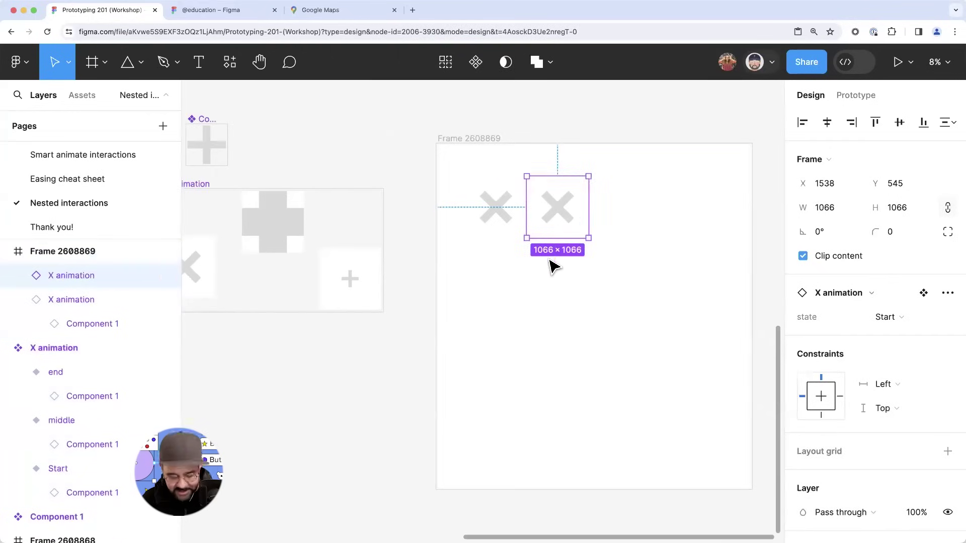
{"action": "key", "text": "ctrl+d"}
{"action": "key", "text": "ctrl+d"}
{"action": "key", "text": "ctrl+d"}
{"action": "scroll", "coordinate": [534, 285], "scroll_direction": "right", "scroll_amount": 1}
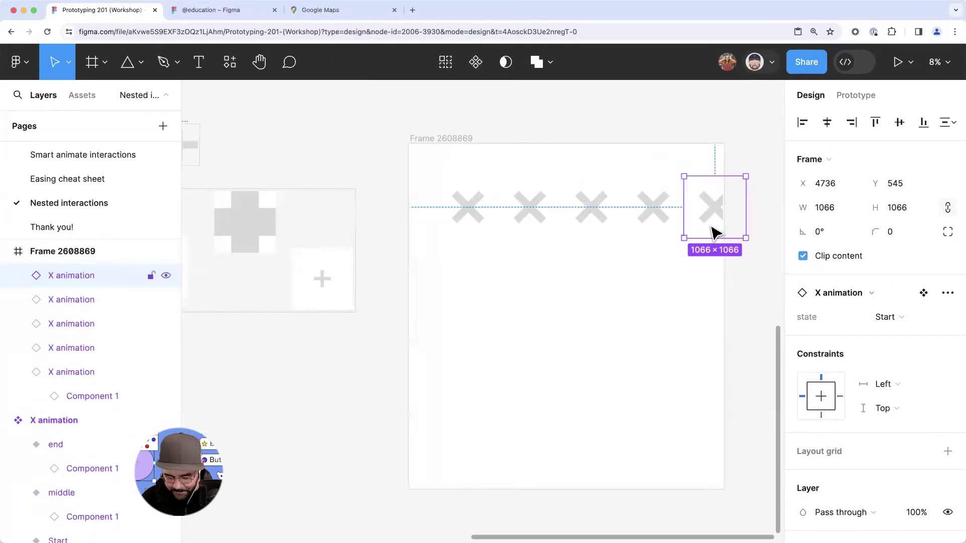
{"action": "key", "text": "Delete"}
- Duplicate the row of X animation instances downward to form a four-by-four grid, and select the enclosing frame
{"action": "left_click_drag", "start_coordinate": [472, 262], "coordinate": [706, 223]}
{"action": "key", "text": "ctrl+d"}
{"action": "left_click_drag", "start_coordinate": [617, 273], "coordinate": [611, 387]}
{"action": "left_click", "coordinate": [683, 222]}
{"action": "left_click", "coordinate": [452, 140]}
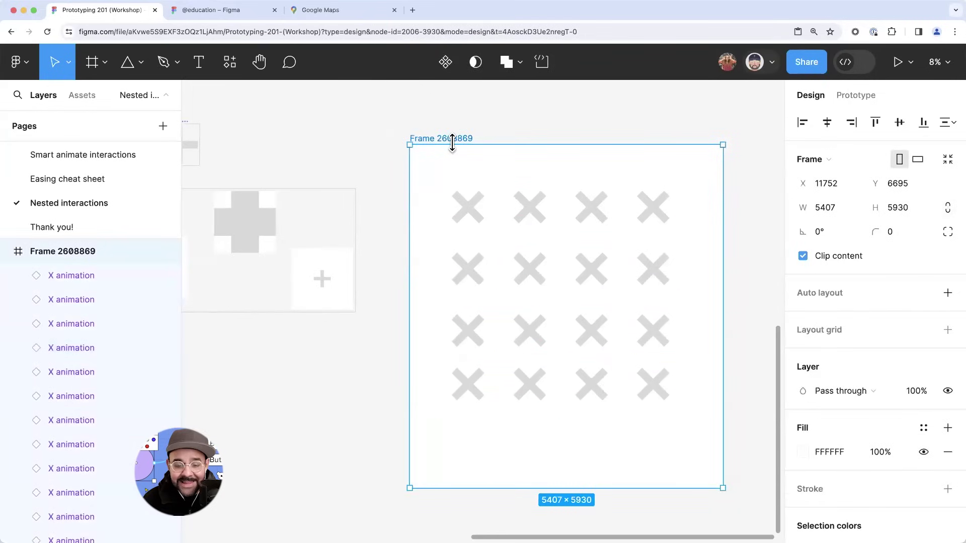
- Preview the frame with the four-by-four X animation grid, trying its hover interactions, and close the preview
{"action": "key", "text": "shift+space"}
{"action": "left_click_drag", "start_coordinate": [410, 278], "coordinate": [377, 390]}
{"action": "mouse_move", "coordinate": [360, 362]}
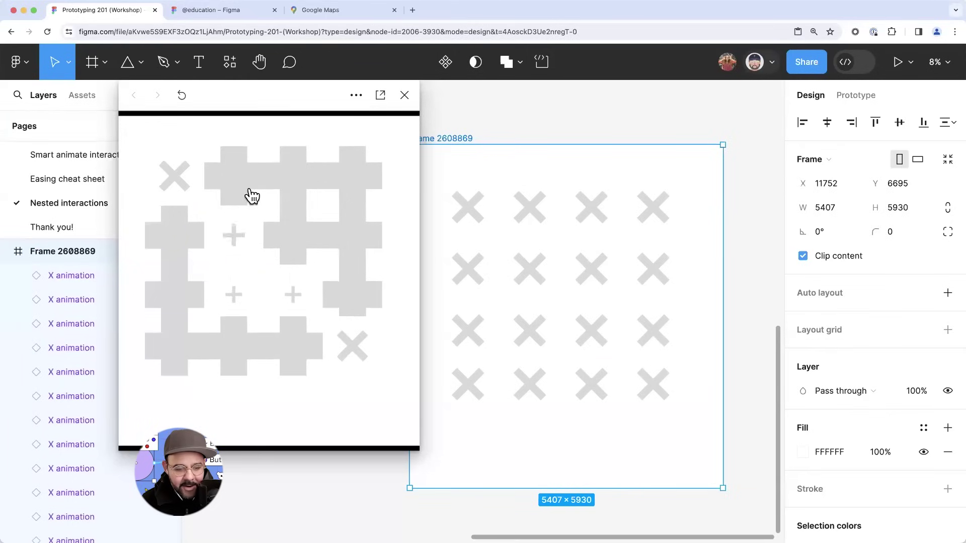
{"action": "left_click", "coordinate": [405, 97]}
- Preview the tic-tac-toe Frame 1 and fill the upper corner squares and the left middle square with marks
{"action": "scroll", "coordinate": [481, 216], "scroll_direction": "down", "scroll_amount": 5}
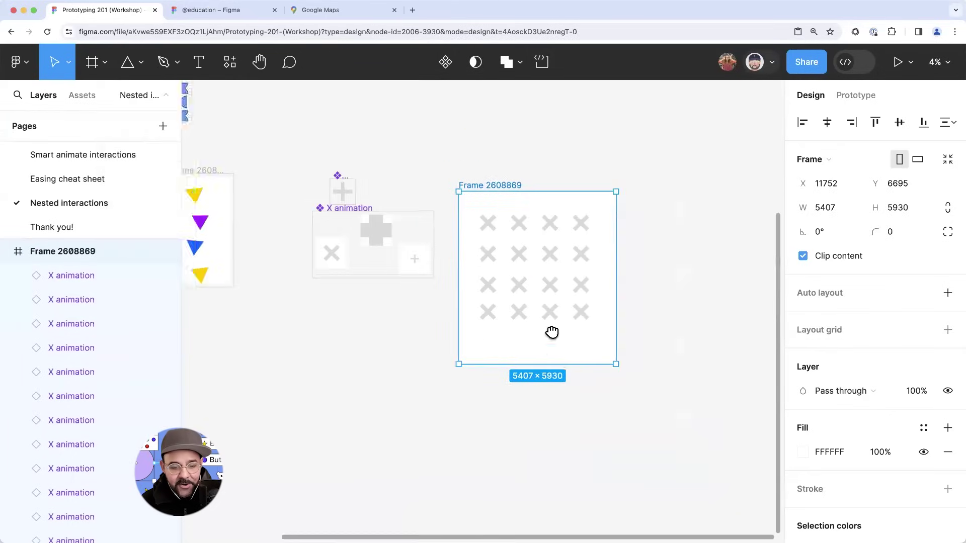
{"action": "scroll", "coordinate": [552, 332], "scroll_direction": "up", "scroll_amount": 5}
{"action": "scroll", "coordinate": [496, 293], "scroll_direction": "up", "scroll_amount": 3}
{"action": "scroll", "coordinate": [439, 261], "scroll_direction": "up", "scroll_amount": 5}
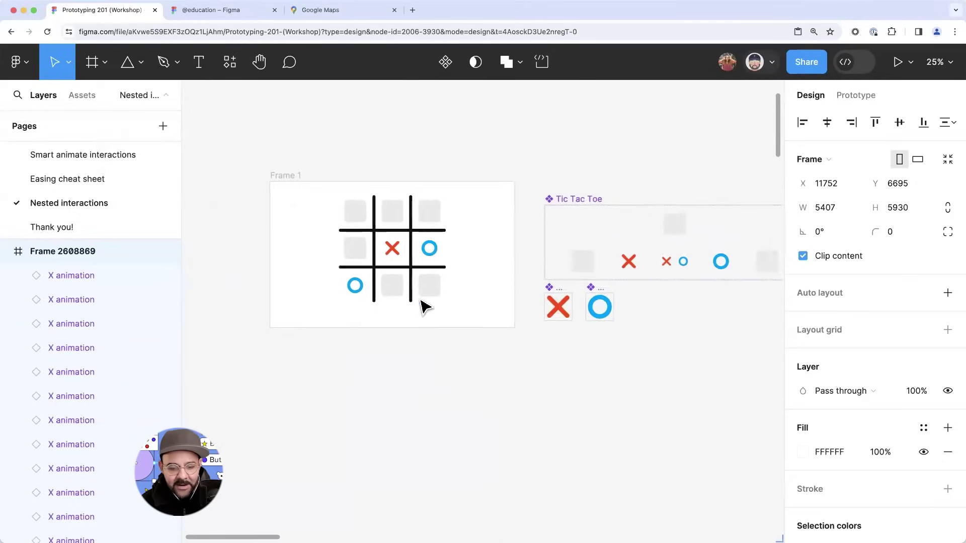
{"action": "left_click", "coordinate": [274, 166]}
{"action": "key", "text": "shift+space"}
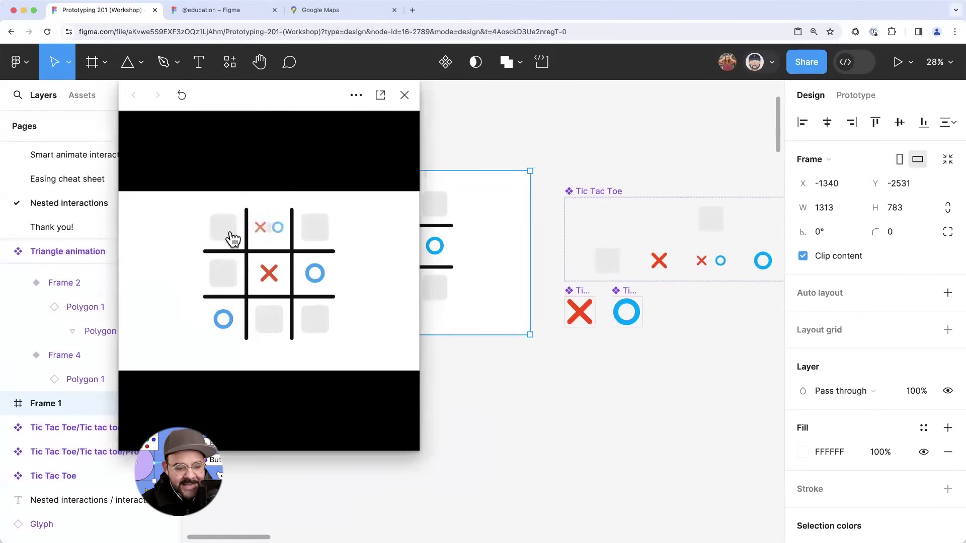
{"action": "left_click", "coordinate": [214, 228]}
{"action": "mouse_move", "coordinate": [271, 232]}
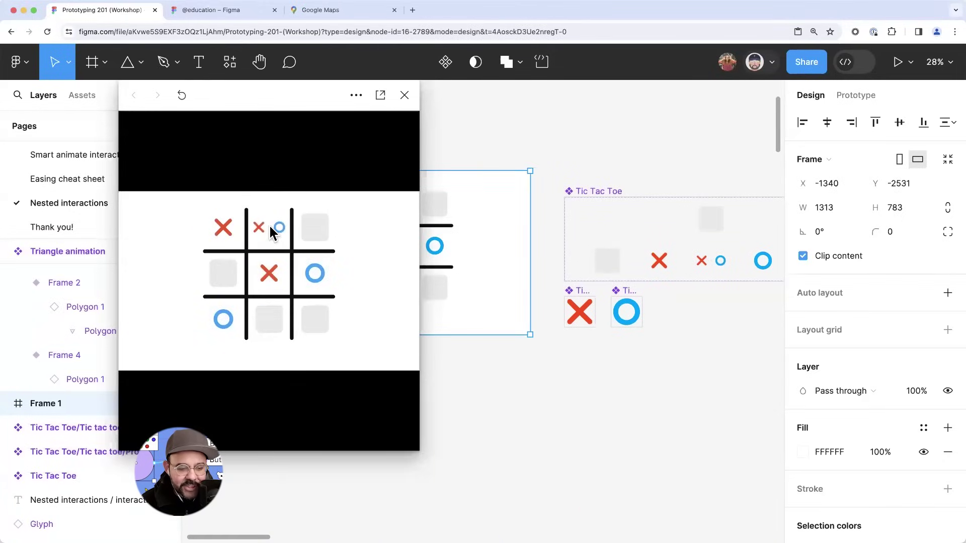
{"action": "left_click", "coordinate": [306, 229]}
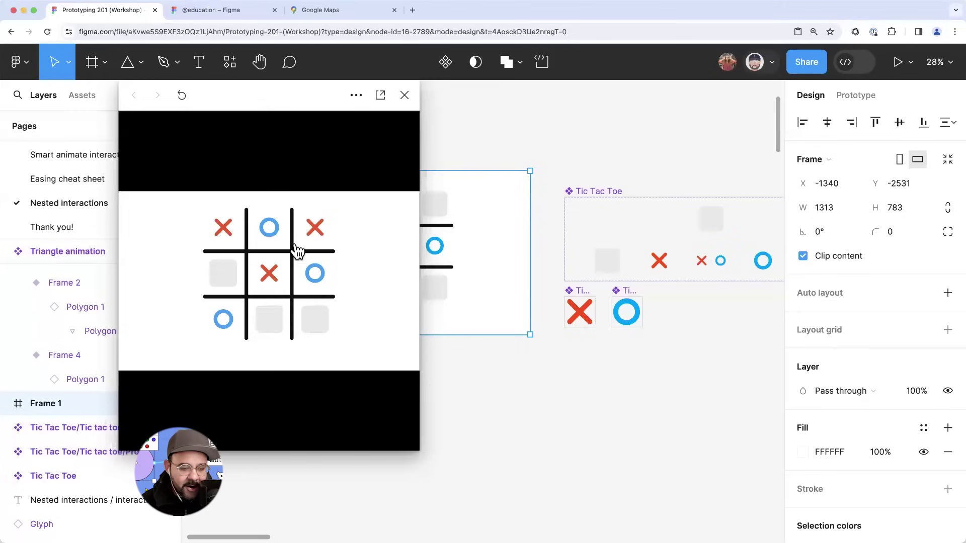
{"action": "left_click", "coordinate": [234, 275]}
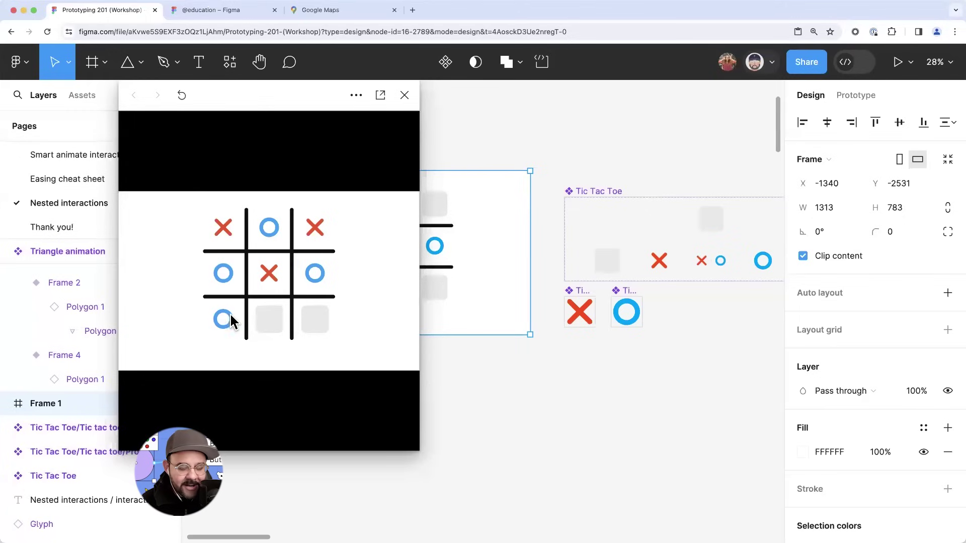
- Examine the hover and after-delay connections of the Tic Tac Toe component set, try a square in the preview, and close it
{"action": "left_click", "coordinate": [638, 341]}
{"action": "scroll", "coordinate": [578, 334], "scroll_direction": "right", "scroll_amount": 5}
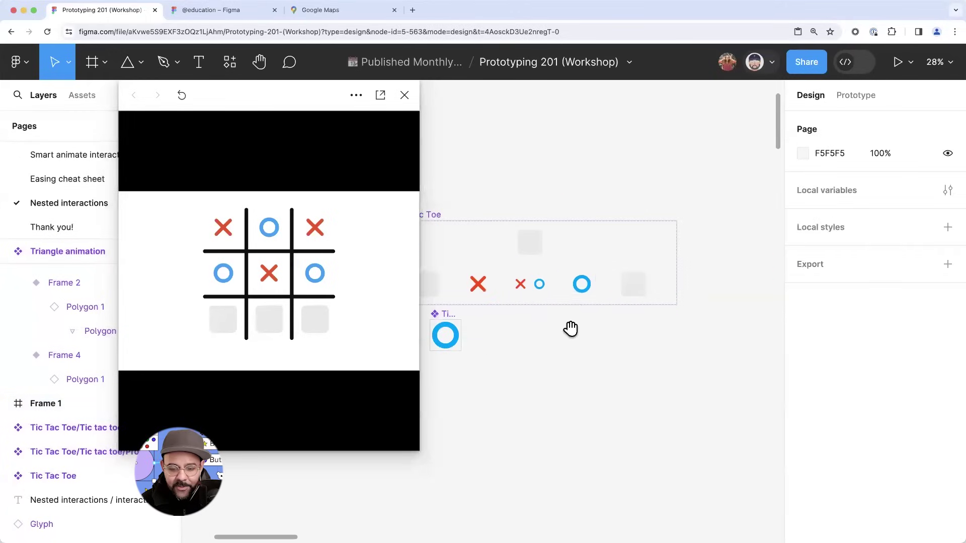
{"action": "left_click", "coordinate": [857, 95]}
{"action": "scroll", "coordinate": [651, 214], "scroll_direction": "up", "scroll_amount": 3}
{"action": "scroll", "coordinate": [567, 265], "scroll_direction": "down", "scroll_amount": 3}
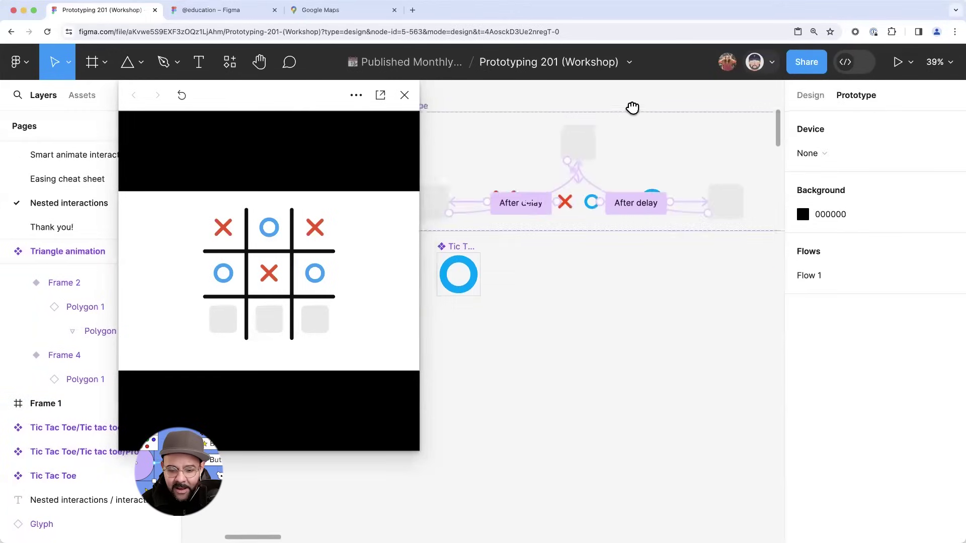
{"action": "scroll", "coordinate": [578, 203], "scroll_direction": "up", "scroll_amount": 3}
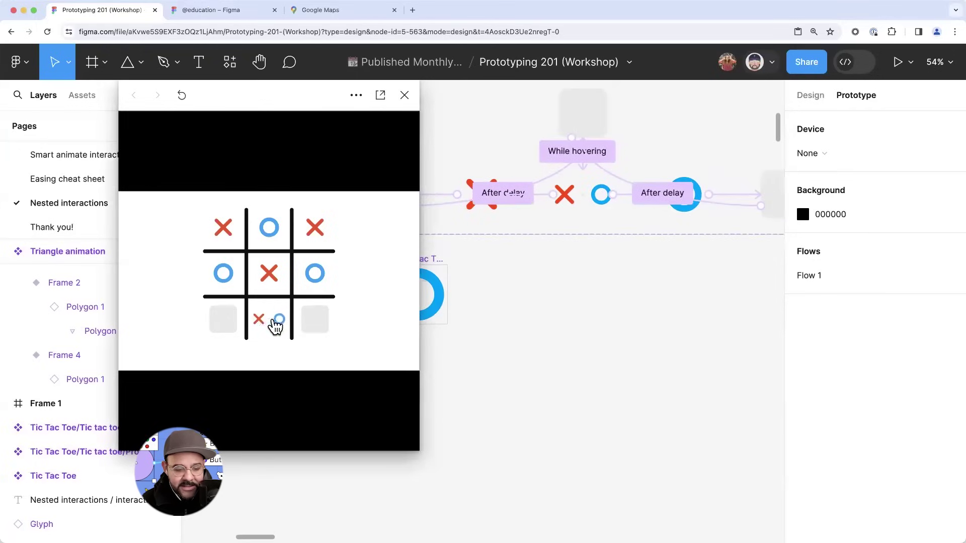
{"action": "left_click", "coordinate": [228, 322]}
{"action": "left_click", "coordinate": [404, 95]}
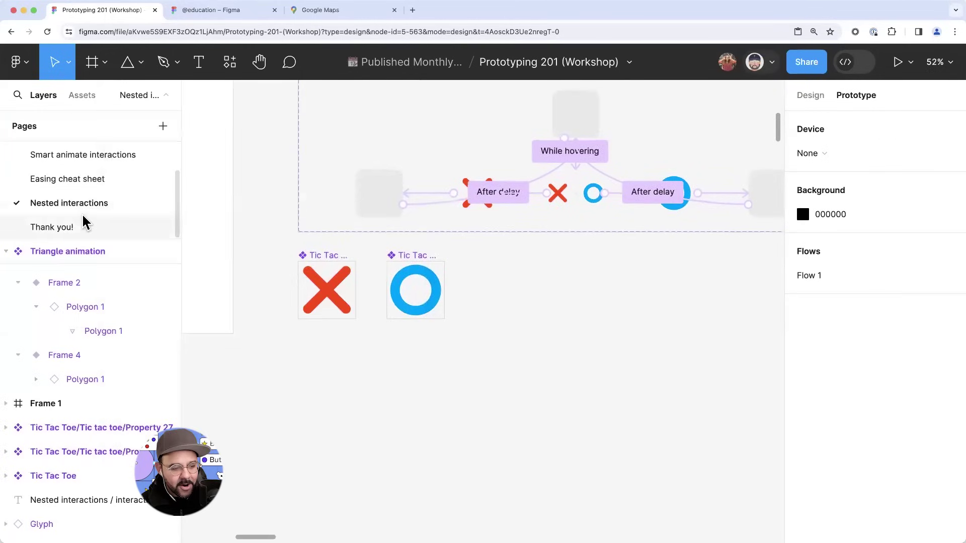
- Open the Thank you! page and read the attendee question screenshots beside the closing slide
{"action": "left_click", "coordinate": [82, 224]}
{"action": "scroll", "coordinate": [474, 198], "scroll_direction": "down", "scroll_amount": 3}
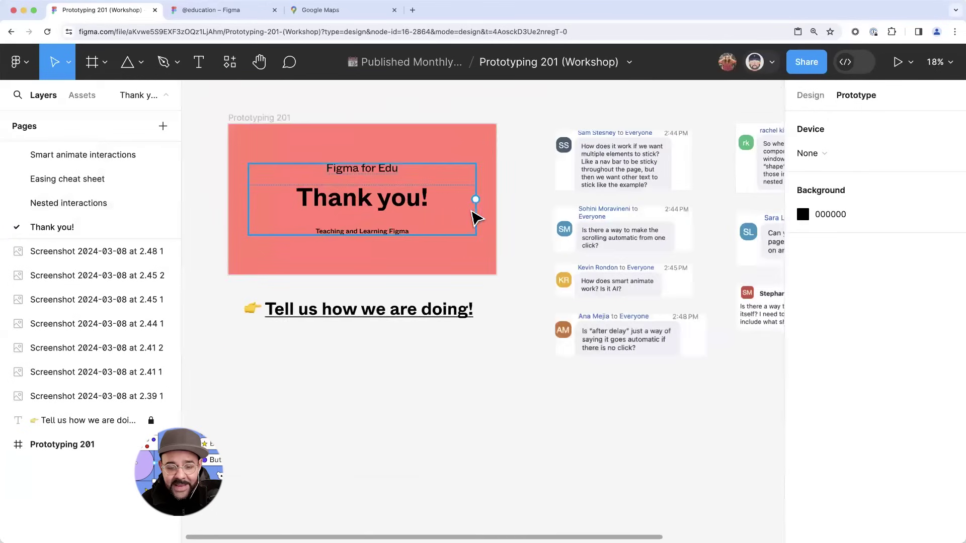
{"action": "scroll", "coordinate": [474, 198], "scroll_direction": "right", "scroll_amount": 5}
{"action": "left_click_drag", "start_coordinate": [602, 190], "coordinate": [554, 195]}
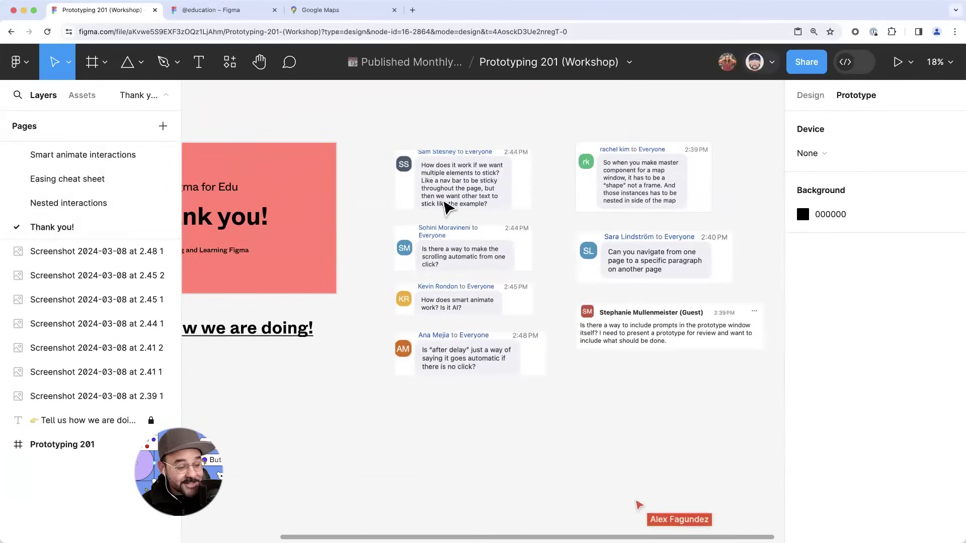
{"action": "scroll", "coordinate": [373, 215], "scroll_direction": "left", "scroll_amount": 5}
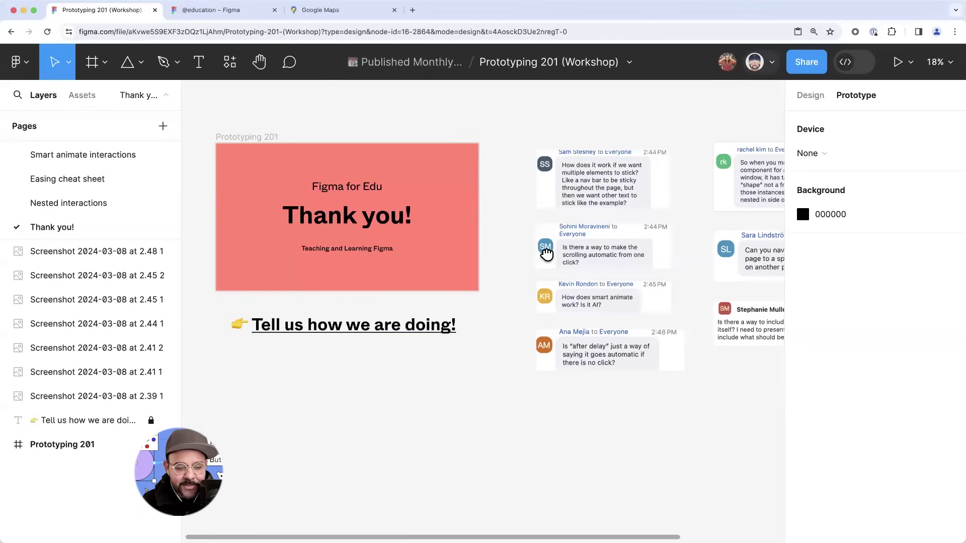
{"action": "scroll", "coordinate": [546, 254], "scroll_direction": "right", "scroll_amount": 8}
{"action": "scroll", "coordinate": [497, 274], "scroll_direction": "up", "scroll_amount": 1}
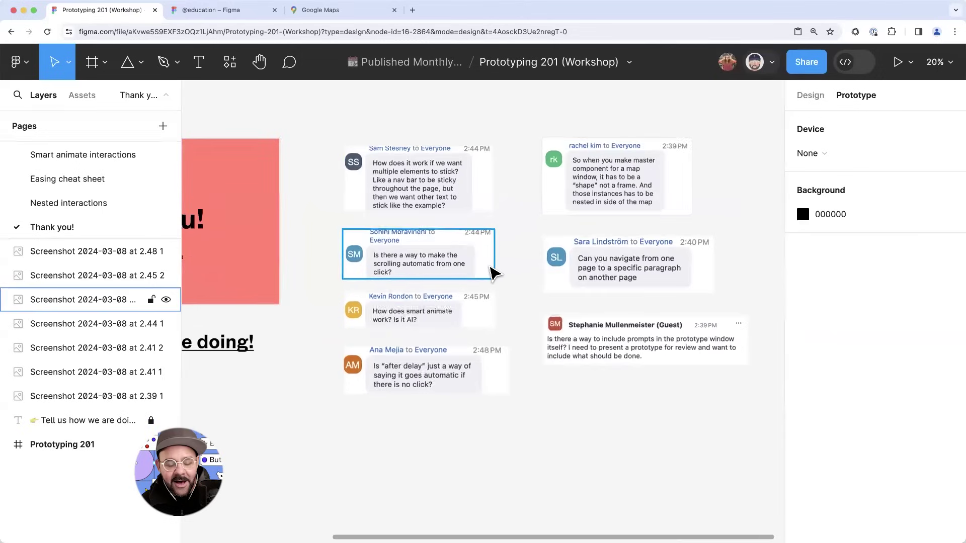
{"action": "scroll", "coordinate": [493, 273], "scroll_direction": "up", "scroll_amount": 1}
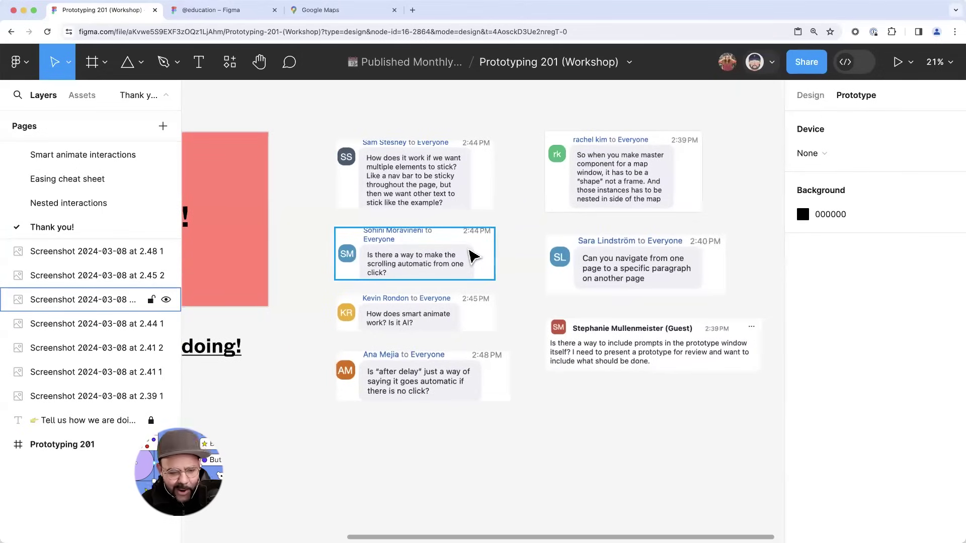
- Move the automatic scrolling, smart animate and "after delay" question screenshots upward to tighten their column on the Thank you! page
{"action": "left_click", "coordinate": [473, 257]}
{"action": "scroll", "coordinate": [521, 283], "scroll_direction": "down", "scroll_amount": 1}
{"action": "left_click", "coordinate": [483, 299]}
{"action": "left_click_drag", "start_coordinate": [478, 292], "coordinate": [478, 280]}
{"action": "left_click_drag", "start_coordinate": [479, 378], "coordinate": [471, 363]}
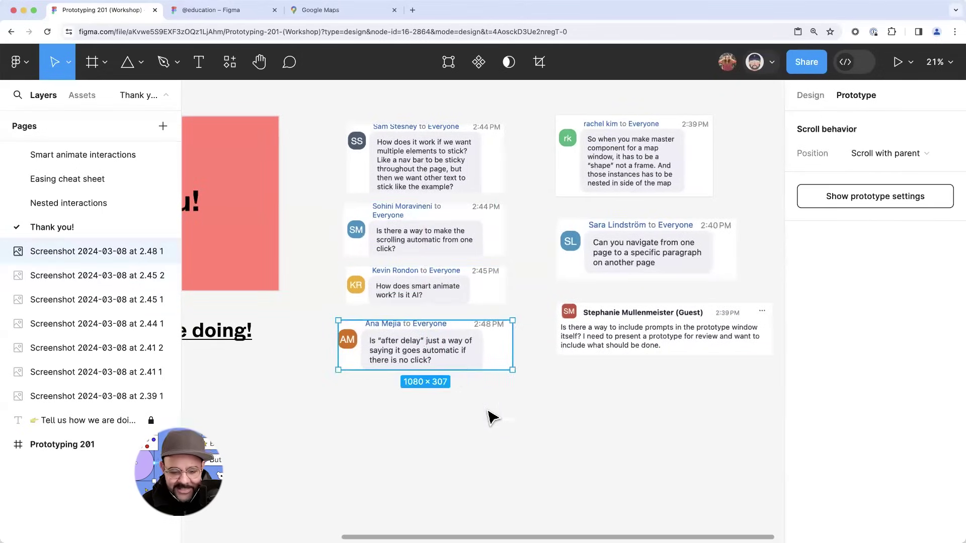
{"action": "scroll", "coordinate": [438, 356], "scroll_direction": "down", "scroll_amount": 1}
{"action": "scroll", "coordinate": [437, 332], "scroll_direction": "up", "scroll_amount": 3}
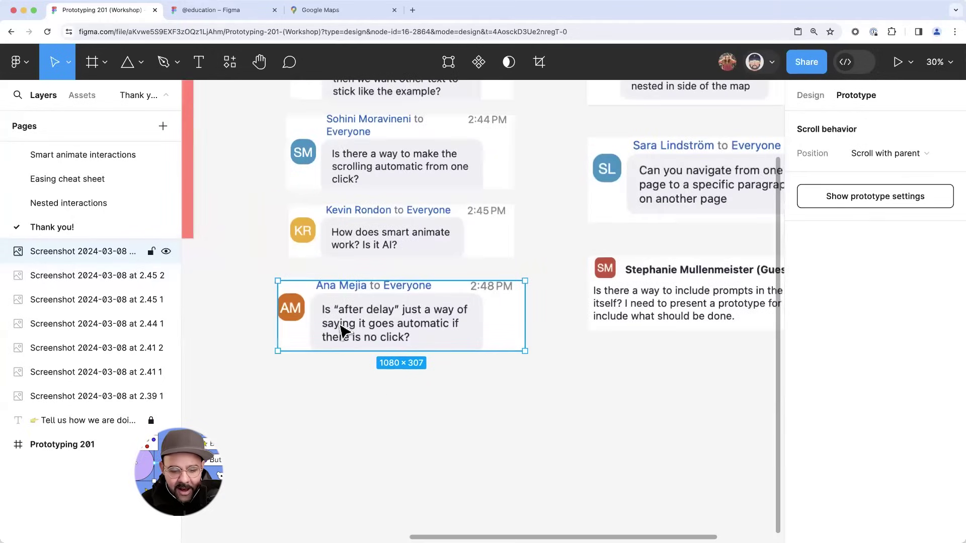
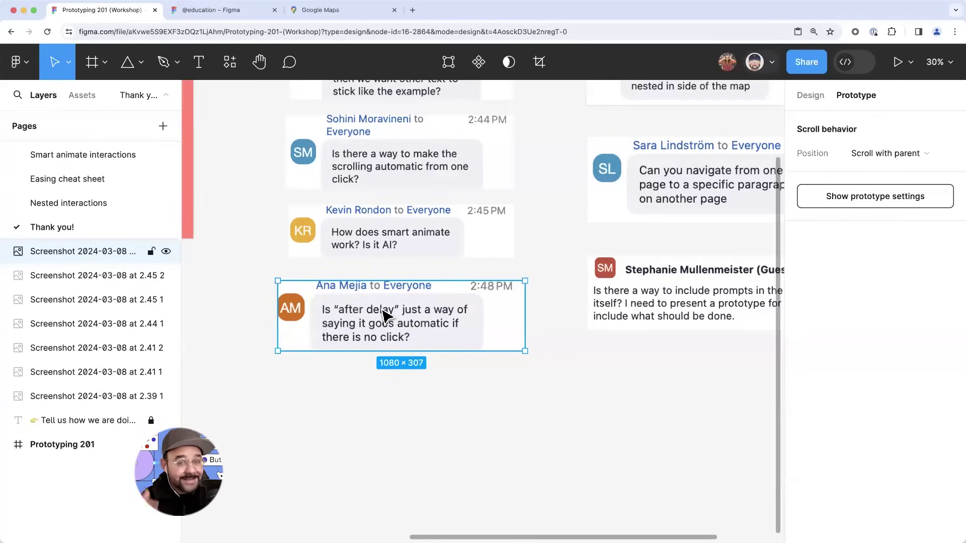
- Return to the Nested interactions page and look over its component examples through to the triangle animation frame
{"action": "scroll", "coordinate": [385, 312], "scroll_direction": "up", "scroll_amount": 2}
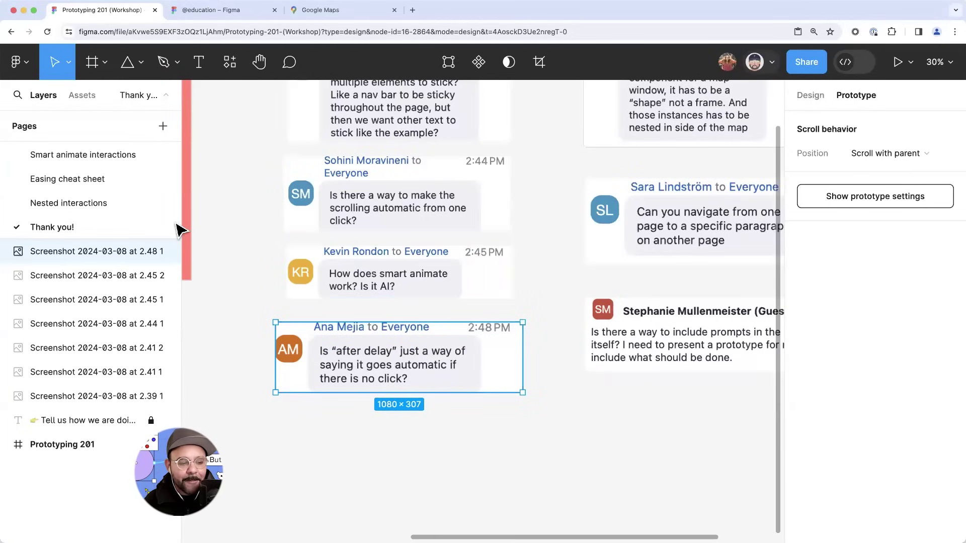
{"action": "left_click", "coordinate": [85, 202]}
{"action": "scroll", "coordinate": [385, 259], "scroll_direction": "down", "scroll_amount": 10}
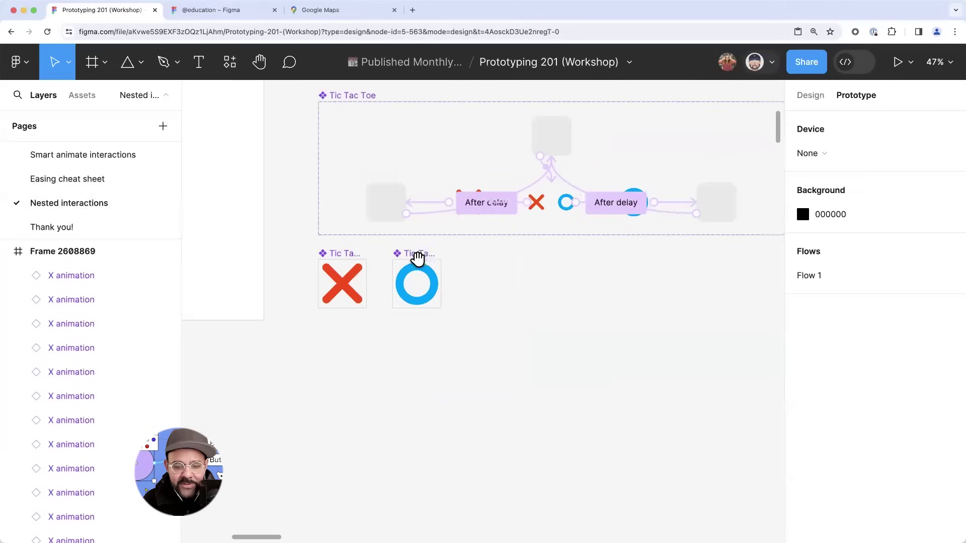
{"action": "scroll", "coordinate": [438, 251], "scroll_direction": "down", "scroll_amount": 3}
{"action": "scroll", "coordinate": [436, 222], "scroll_direction": "down", "scroll_amount": 10}
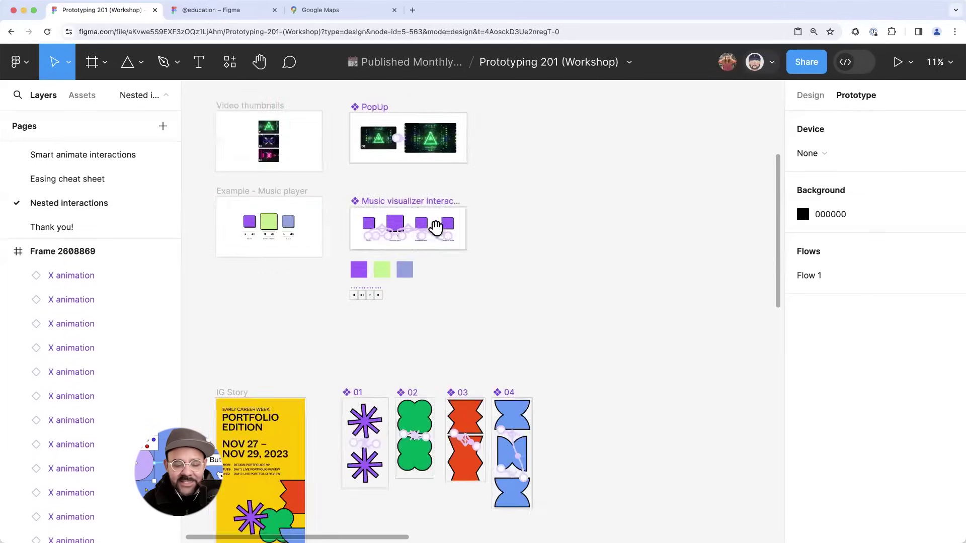
{"action": "scroll", "coordinate": [461, 339], "scroll_direction": "up", "scroll_amount": 5}
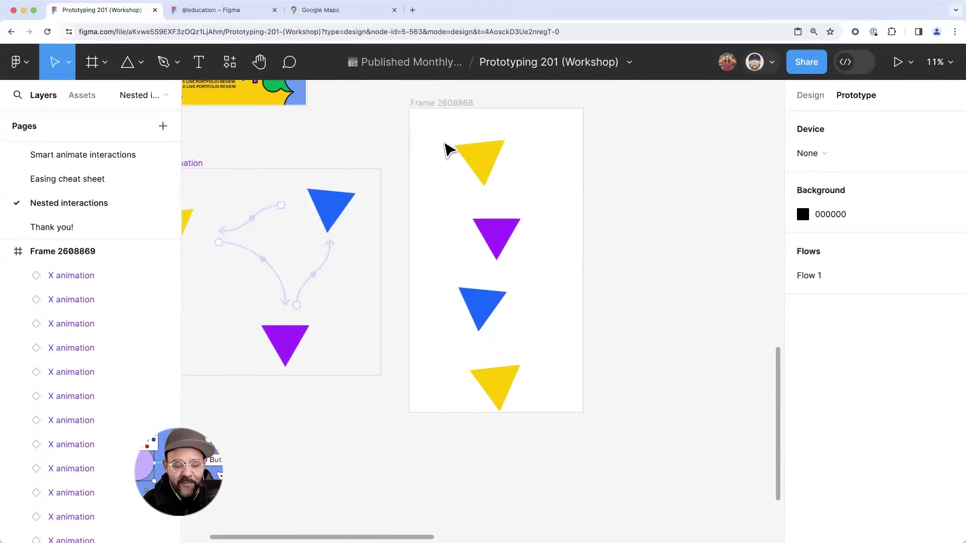
- Review the question about automatic scrolling on the Thank you! page, and open the Scrolling interactions page
{"action": "scroll", "coordinate": [463, 158], "scroll_direction": "up", "scroll_amount": 5}
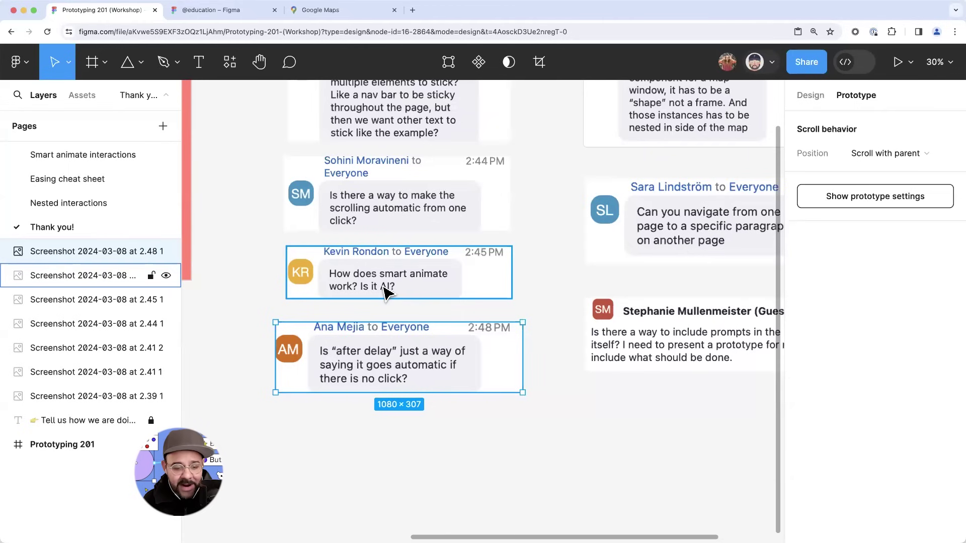
{"action": "scroll", "coordinate": [385, 290], "scroll_direction": "up", "scroll_amount": 3}
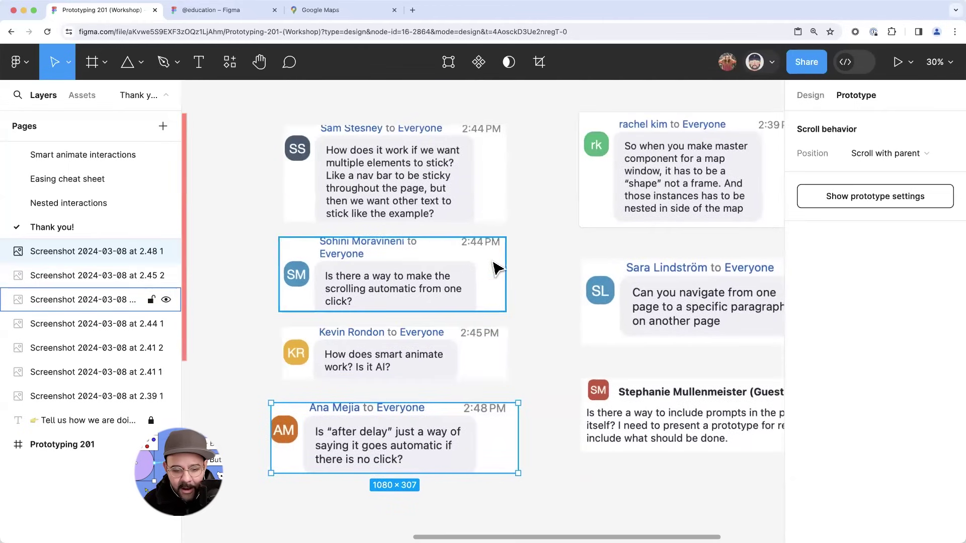
{"action": "scroll", "coordinate": [372, 297], "scroll_direction": "up", "scroll_amount": 1}
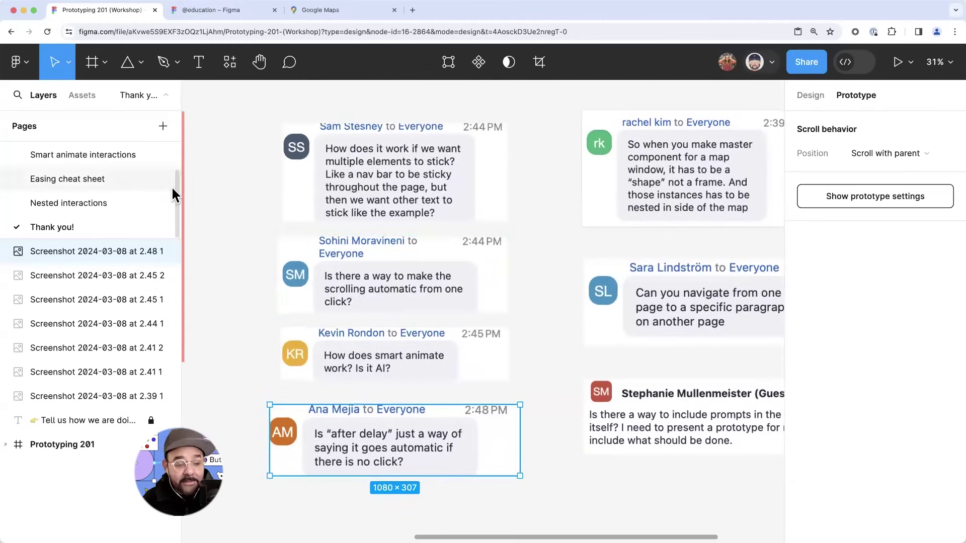
{"action": "scroll", "coordinate": [132, 176], "scroll_direction": "up", "scroll_amount": 3}
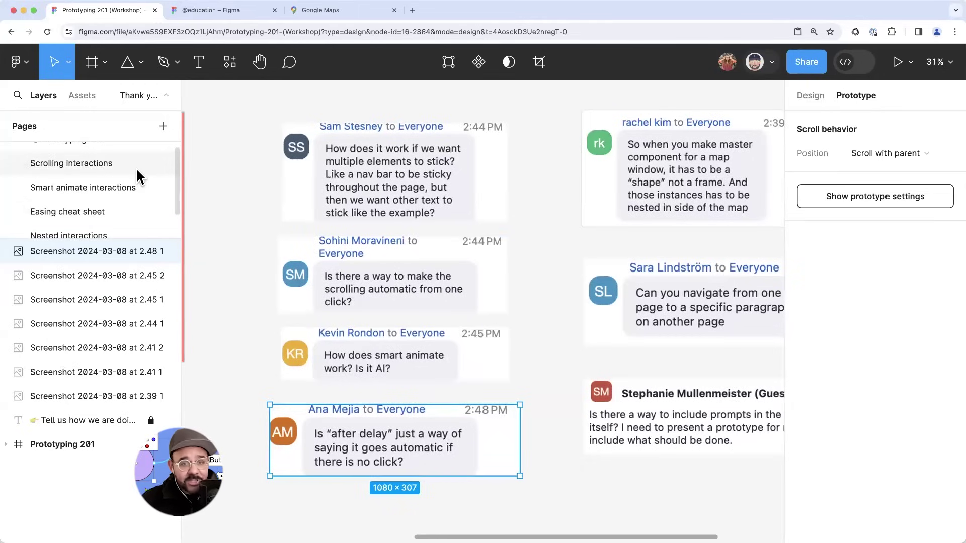
{"action": "scroll", "coordinate": [120, 173], "scroll_direction": "up", "scroll_amount": 1}
{"action": "left_click", "coordinate": [117, 173]}
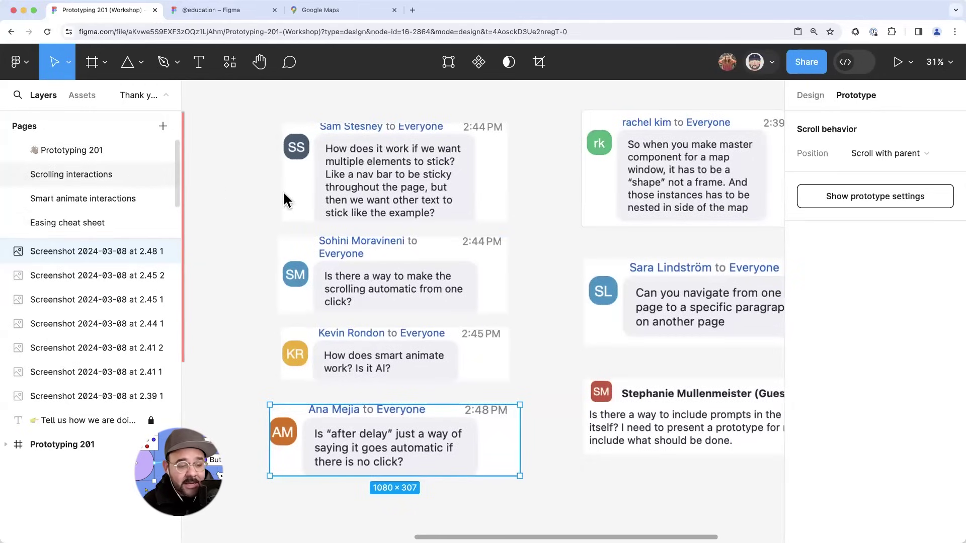
{"action": "scroll", "coordinate": [546, 205], "scroll_direction": "up", "scroll_amount": 5}
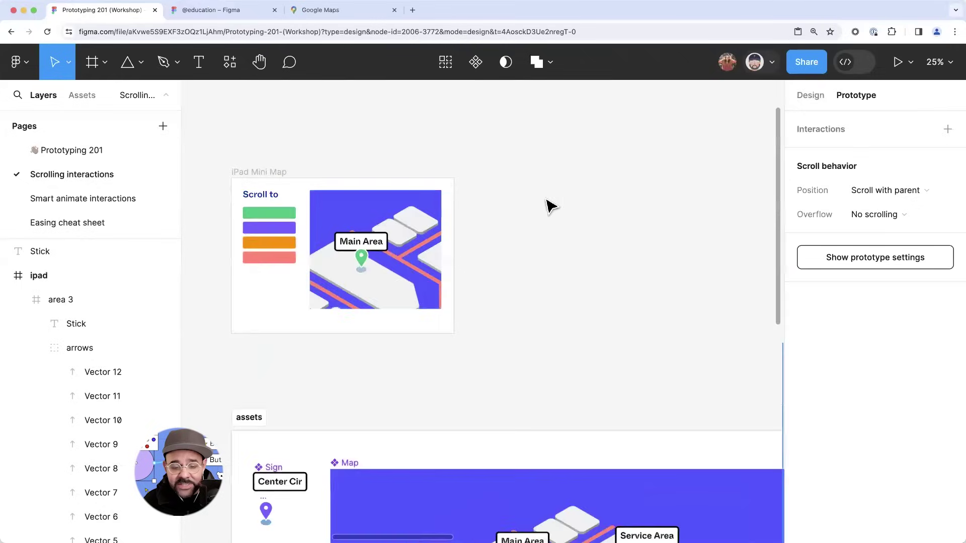
- Select the Map Area in the iPad Mini Map frame and show its prototype connections
{"action": "left_click", "coordinate": [810, 95]}
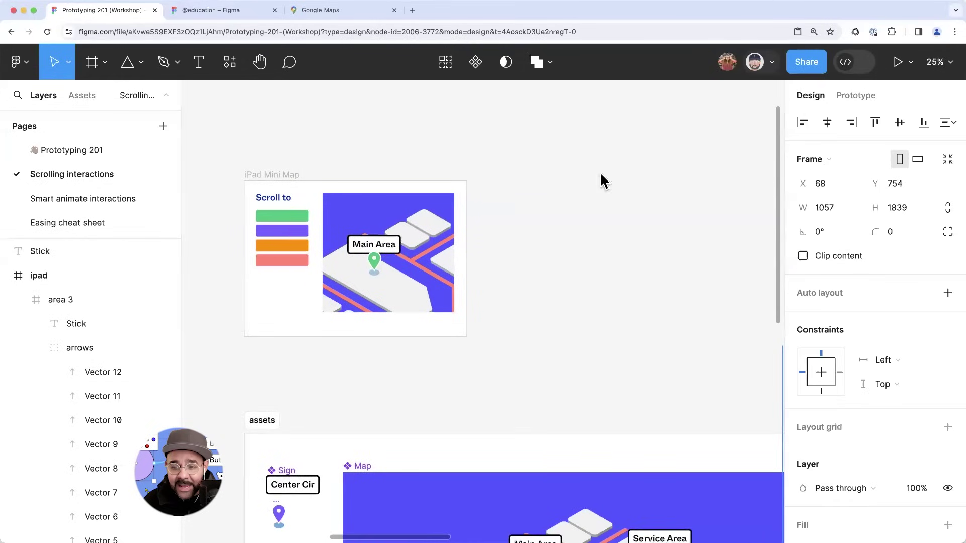
{"action": "left_click", "coordinate": [856, 96]}
{"action": "scroll", "coordinate": [654, 226], "scroll_direction": "left", "scroll_amount": 5}
{"action": "left_click", "coordinate": [558, 264]}
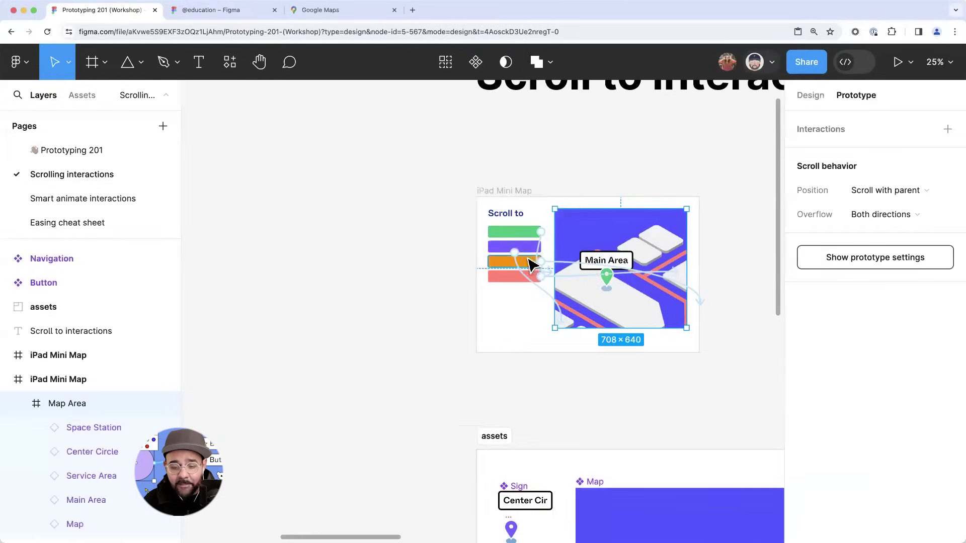
- Set the animation duration of the green button's Scroll to Main Area interaction to 1200 ms
{"action": "scroll", "coordinate": [518, 292], "scroll_direction": "up", "scroll_amount": 5}
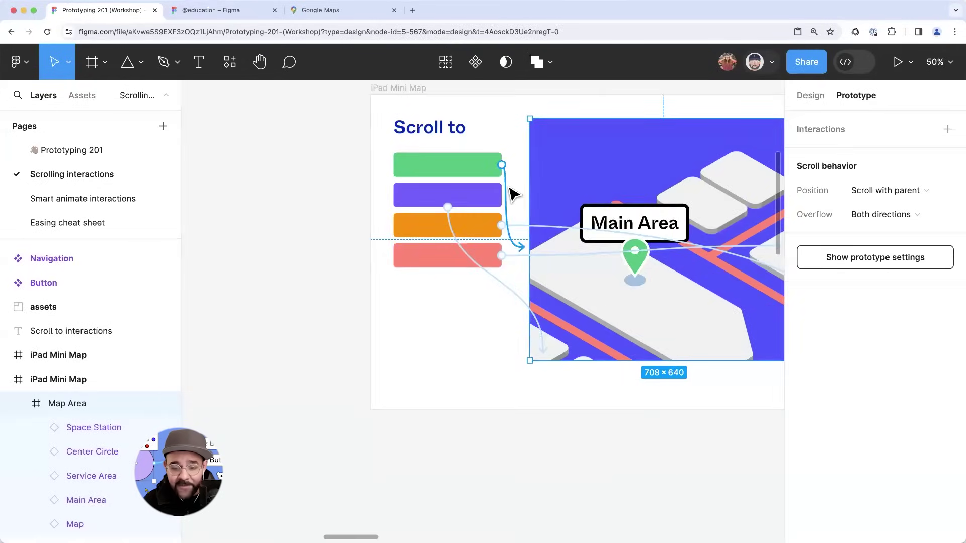
{"action": "left_click", "coordinate": [509, 191]}
{"action": "left_click", "coordinate": [840, 154]}
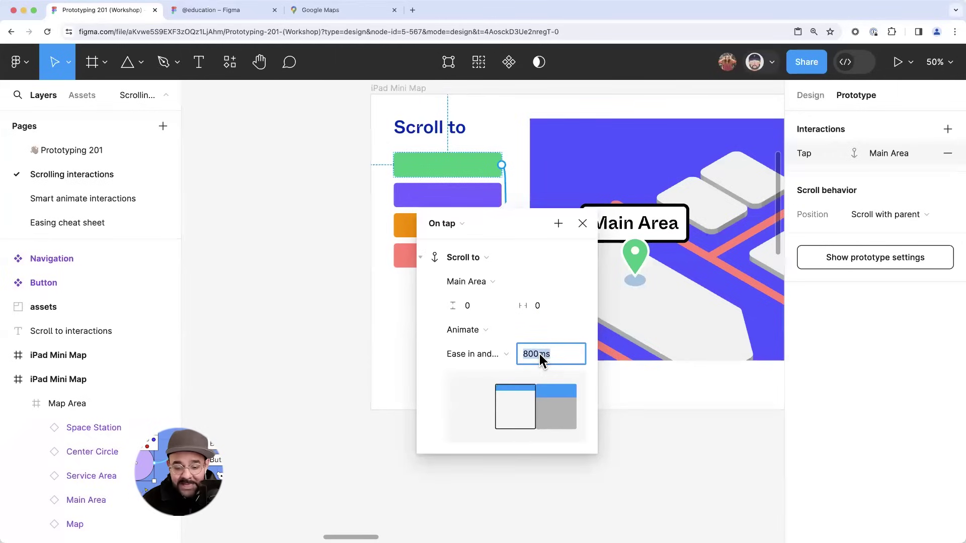
{"action": "type", "text": "1200"}
{"action": "key", "text": "Return"}
{"action": "left_click", "coordinate": [274, 442]}
- Preview the iPad Mini Map frame and trigger the green button's scroll-to interaction
{"action": "left_click_drag", "start_coordinate": [372, 324], "coordinate": [326, 332]}
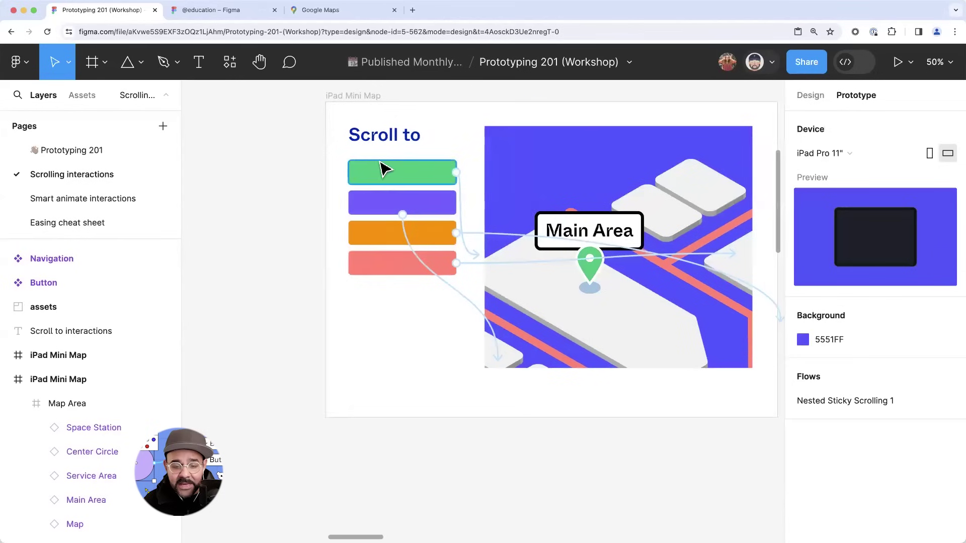
{"action": "left_click", "coordinate": [370, 96]}
{"action": "key", "text": "shift+space"}
{"action": "left_click", "coordinate": [173, 172]}
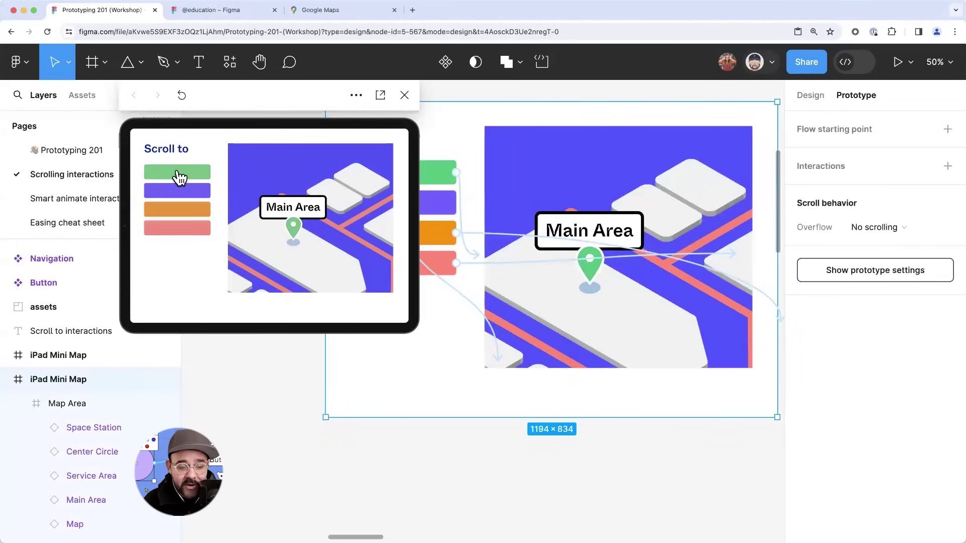
- Trigger the scroll-to interactions of the orange and green buttons in the preview and close it
{"action": "left_click", "coordinate": [189, 212]}
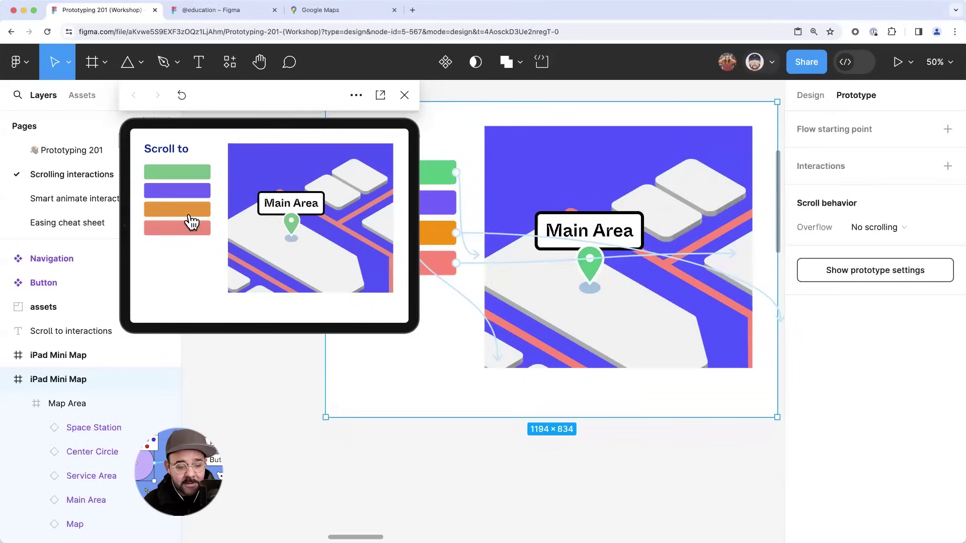
{"action": "left_click", "coordinate": [183, 179]}
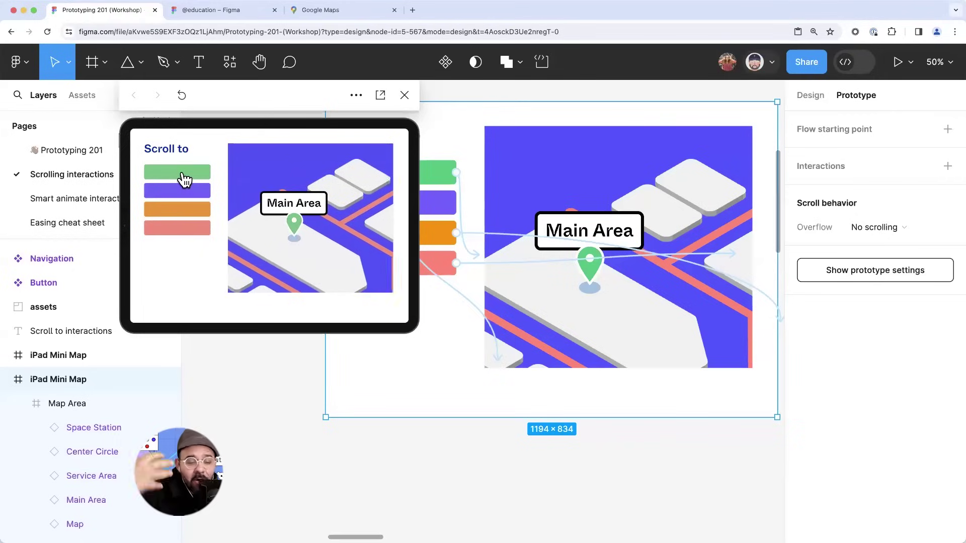
{"action": "left_click", "coordinate": [404, 95]}
- Open the Thank you! page and review the question about navigating to a specific paragraph on another page
{"action": "scroll", "coordinate": [300, 237], "scroll_direction": "down", "scroll_amount": 3}
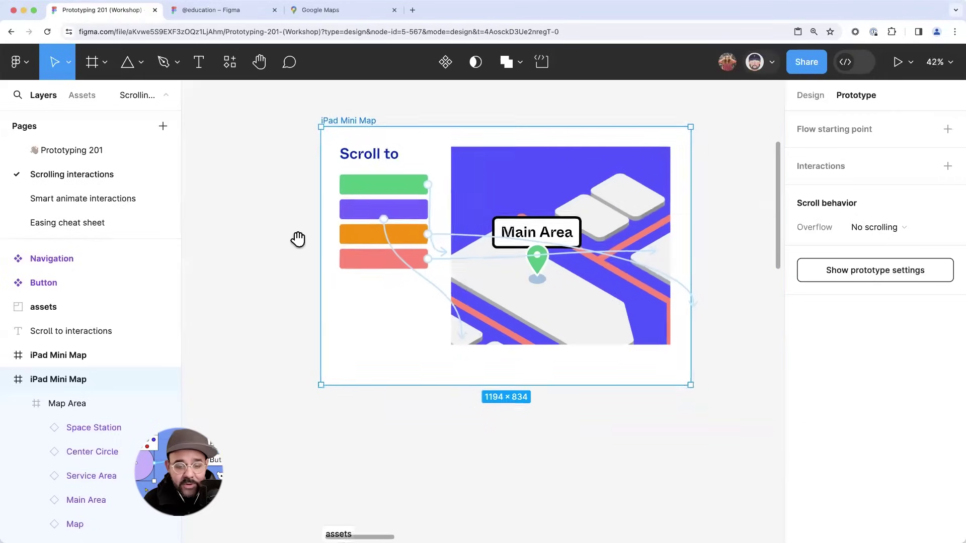
{"action": "left_click", "coordinate": [88, 225]}
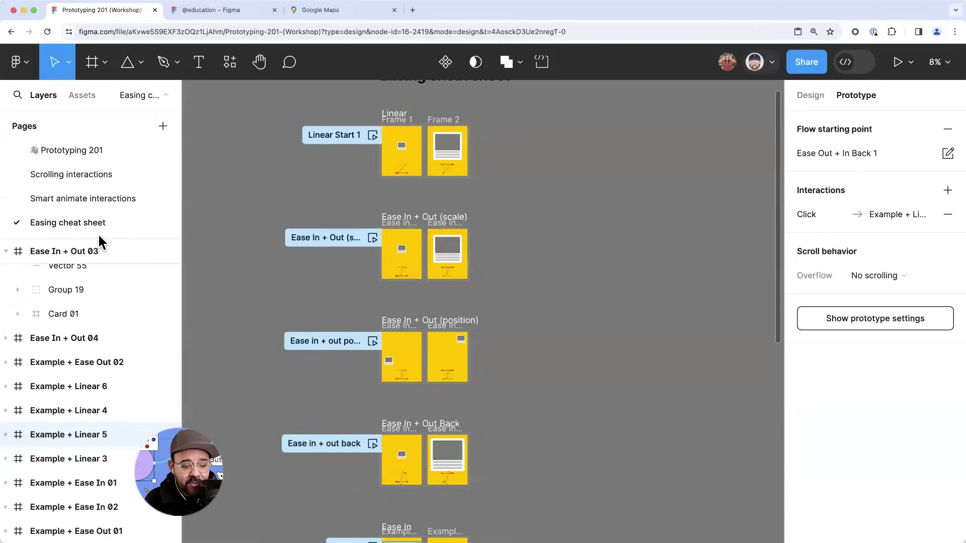
{"action": "scroll", "coordinate": [100, 211], "scroll_direction": "down", "scroll_amount": 2}
{"action": "left_click", "coordinate": [76, 228]}
{"action": "left_click_drag", "start_coordinate": [550, 215], "coordinate": [430, 235]}
{"action": "scroll", "coordinate": [430, 235], "scroll_direction": "right", "scroll_amount": 4}
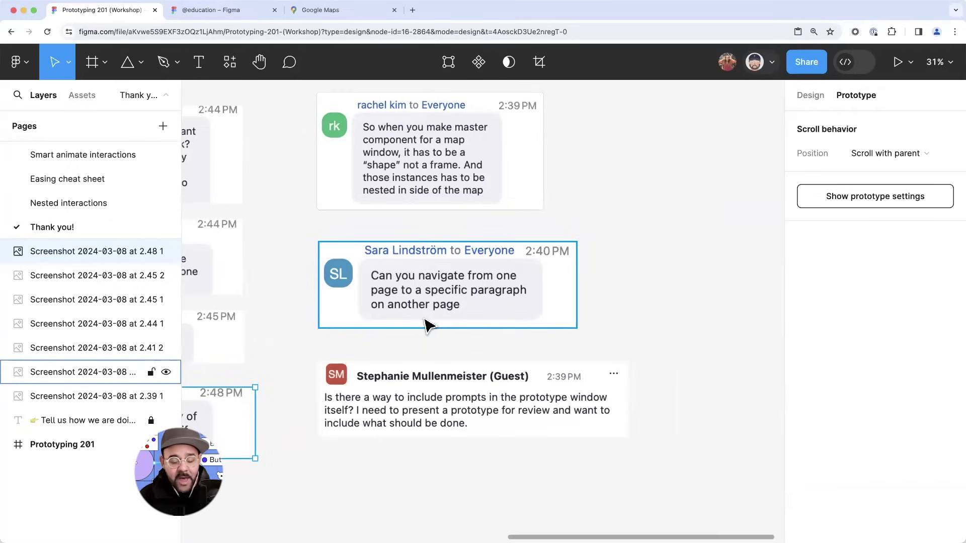
- Open the Easing cheat sheet page and preview the Linear Start 1 flow, closing the preview again
{"action": "left_click", "coordinate": [88, 203]}
{"action": "left_click", "coordinate": [92, 181]}
{"action": "left_click", "coordinate": [88, 203]}
{"action": "left_click", "coordinate": [94, 179]}
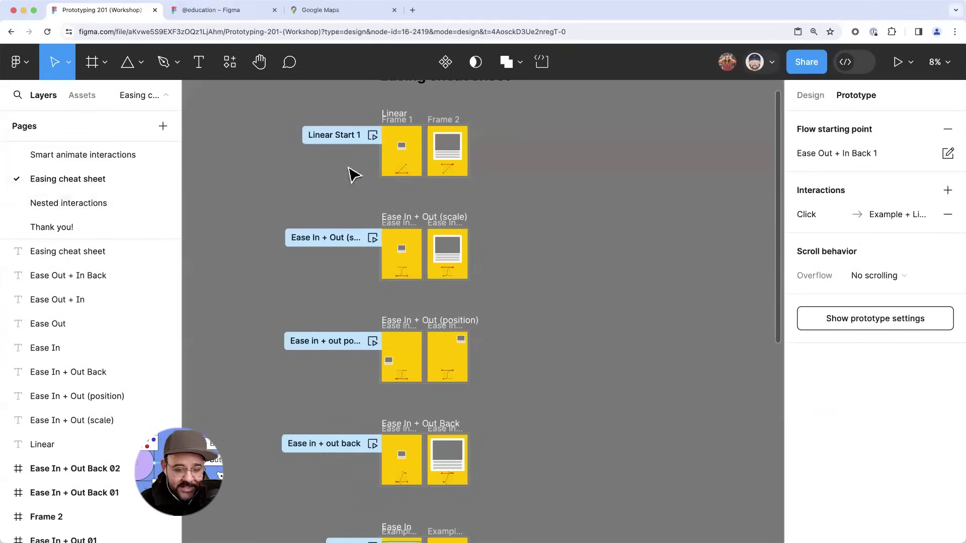
{"action": "left_click", "coordinate": [373, 135]}
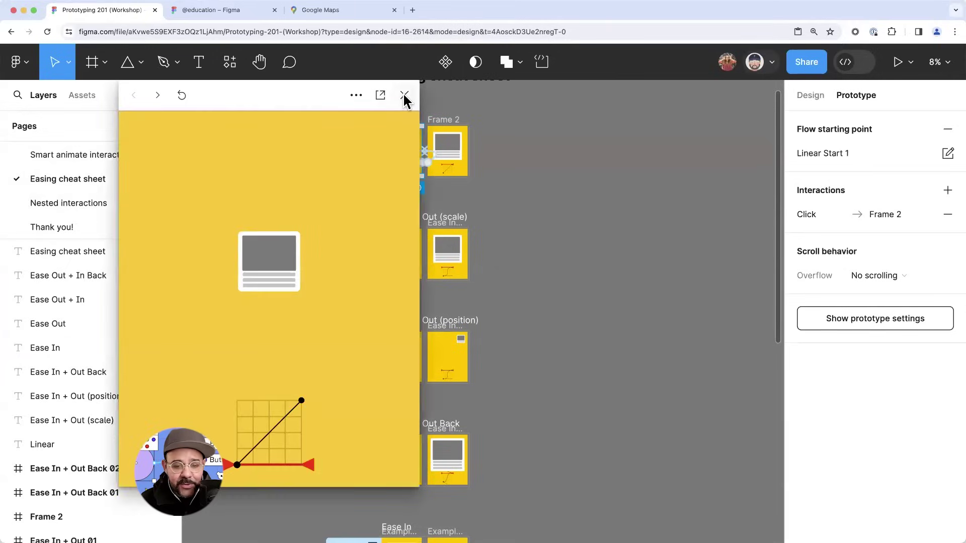
{"action": "left_click", "coordinate": [405, 97]}
- Present the Linear Start 1 flow in its own browser tab, copy its URL, and return to the design file
{"action": "left_click", "coordinate": [900, 64]}
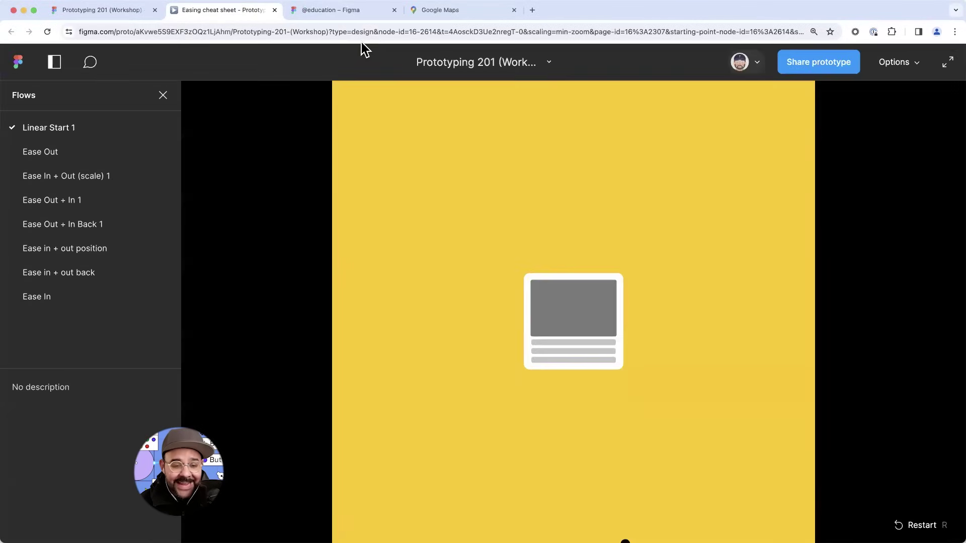
{"action": "left_click", "coordinate": [471, 33]}
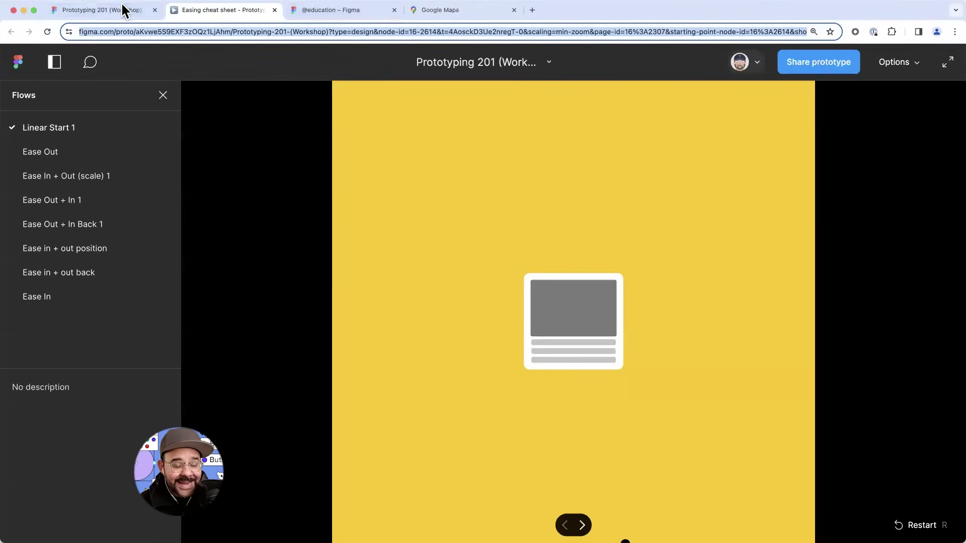
{"action": "left_click", "coordinate": [134, 15]}
- Draw a frame about 1714 × 1249 beside the easing examples and a rectangle about 612 × 363 inside it
{"action": "scroll", "coordinate": [465, 256], "scroll_direction": "up", "scroll_amount": 5}
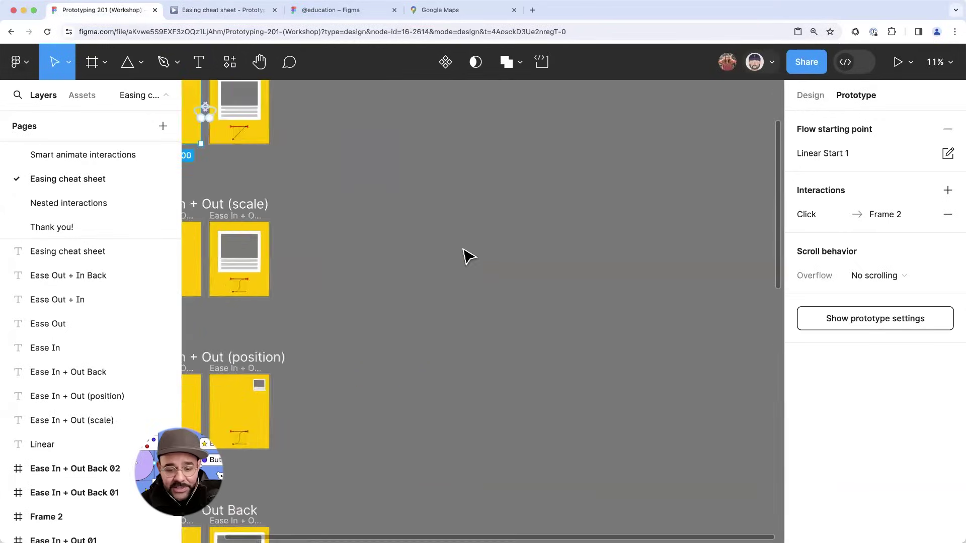
{"action": "key", "text": "f"}
{"action": "mouse_move", "coordinate": [418, 201]}
{"action": "left_mouse_down"}
{"action": "mouse_move", "coordinate": [453, 248]}
{"action": "mouse_move", "coordinate": [628, 354]}
{"action": "left_mouse_up"}
{"action": "scroll", "coordinate": [520, 295], "scroll_direction": "up", "scroll_amount": 1}
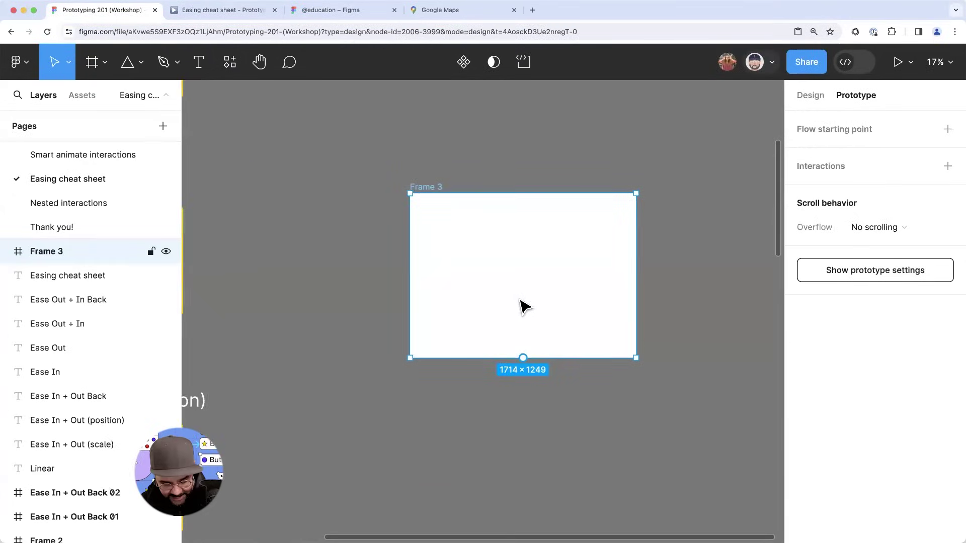
{"action": "key", "text": "r"}
{"action": "mouse_move", "coordinate": [478, 259]}
{"action": "left_mouse_down"}
{"action": "mouse_move", "coordinate": [560, 308]}
{"action": "mouse_move", "coordinate": [538, 280]}
{"action": "left_mouse_up"}
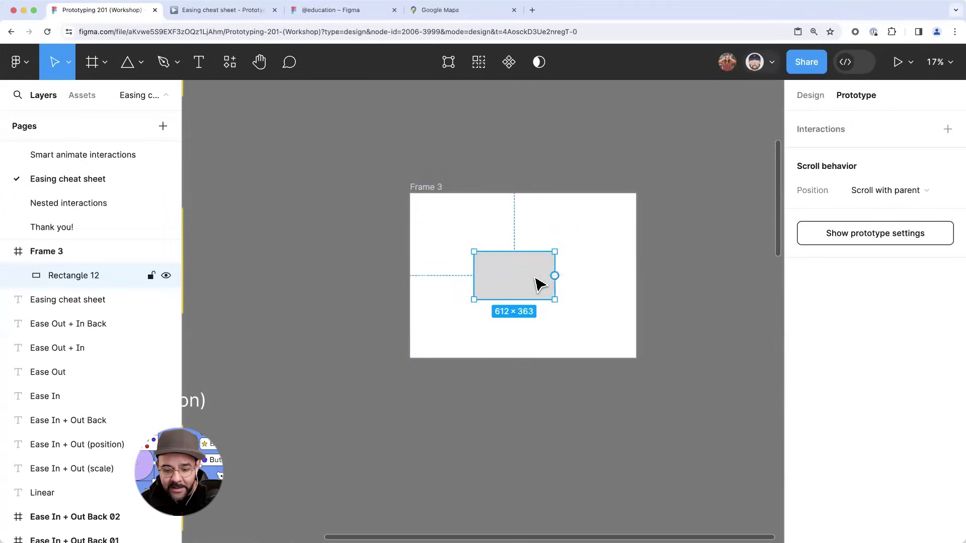
- Add an On click Open link interaction to the rectangle using the copied prototype URL, with opening in a new tab turned off
{"action": "left_click", "coordinate": [827, 126]}
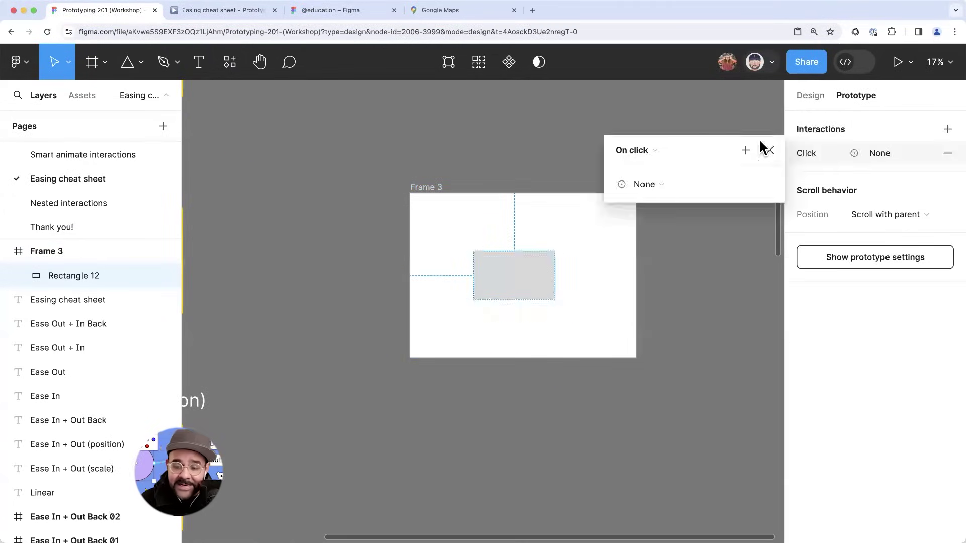
{"action": "left_click", "coordinate": [654, 151]}
{"action": "key", "text": "Return"}
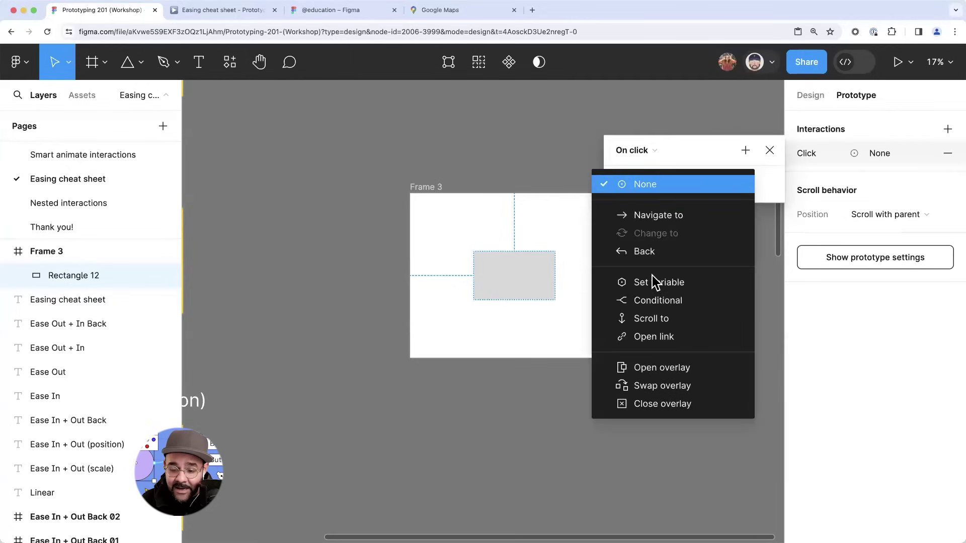
{"action": "left_click", "coordinate": [654, 336]}
{"action": "left_click", "coordinate": [669, 206]}
{"action": "key", "text": "super+v"}
{"action": "key", "text": "Return"}
{"action": "left_click", "coordinate": [677, 235]}
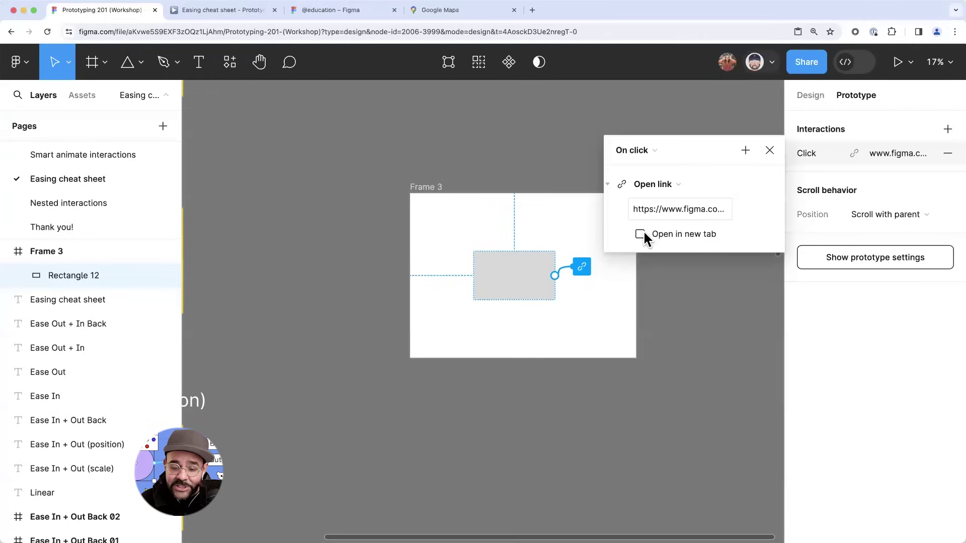
{"action": "left_click", "coordinate": [769, 150]}
{"action": "left_click", "coordinate": [662, 168]}
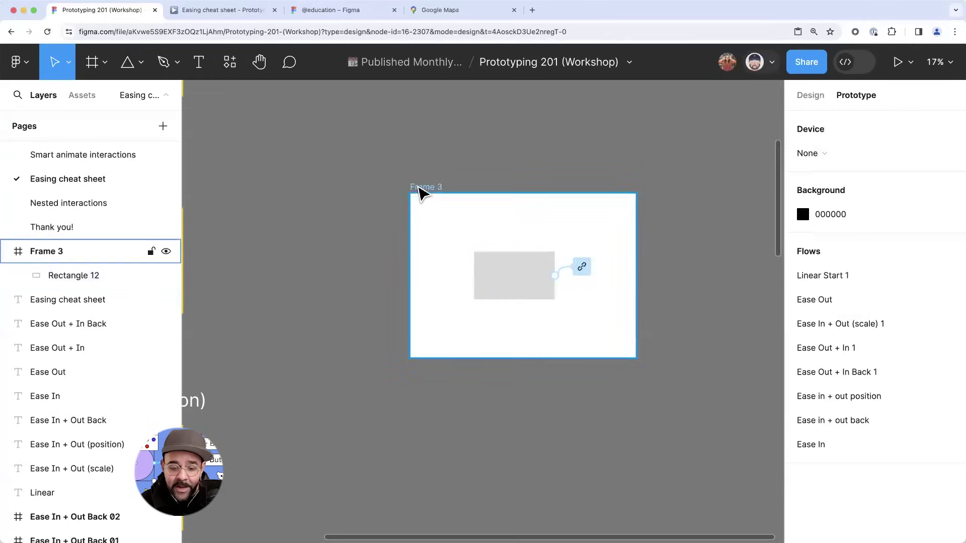
- Present the new frame with the linked rectangle and follow the rectangle's link to the Linear prototype
{"action": "left_click", "coordinate": [420, 190]}
{"action": "key", "text": "shift+space"}
{"action": "left_click", "coordinate": [404, 96]}
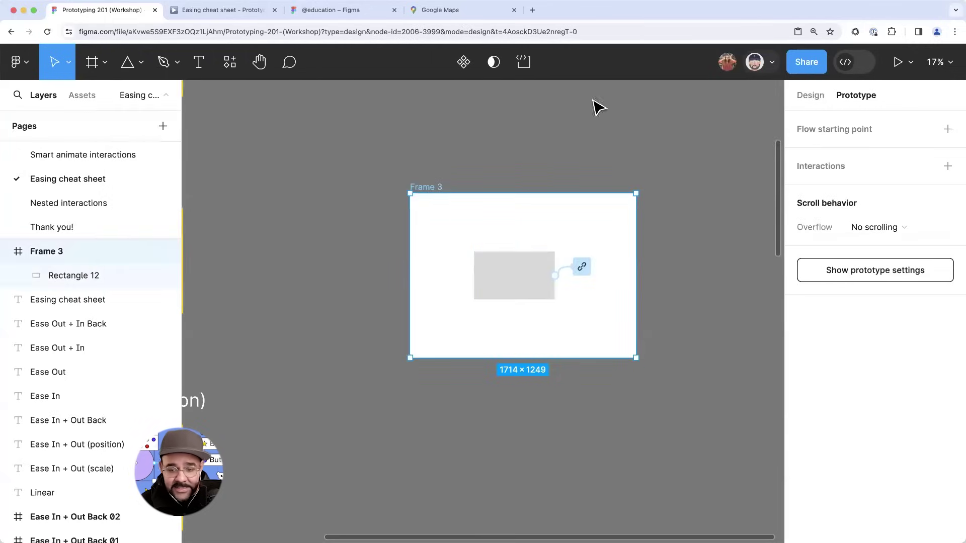
{"action": "left_click", "coordinate": [898, 61]}
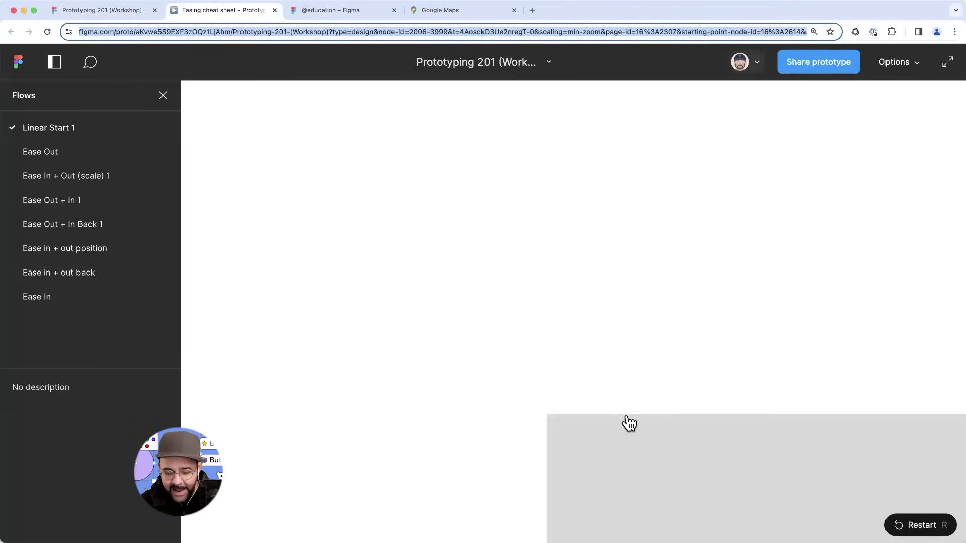
{"action": "type", "text": "zoom.com"}
{"action": "left_click", "coordinate": [713, 325]}
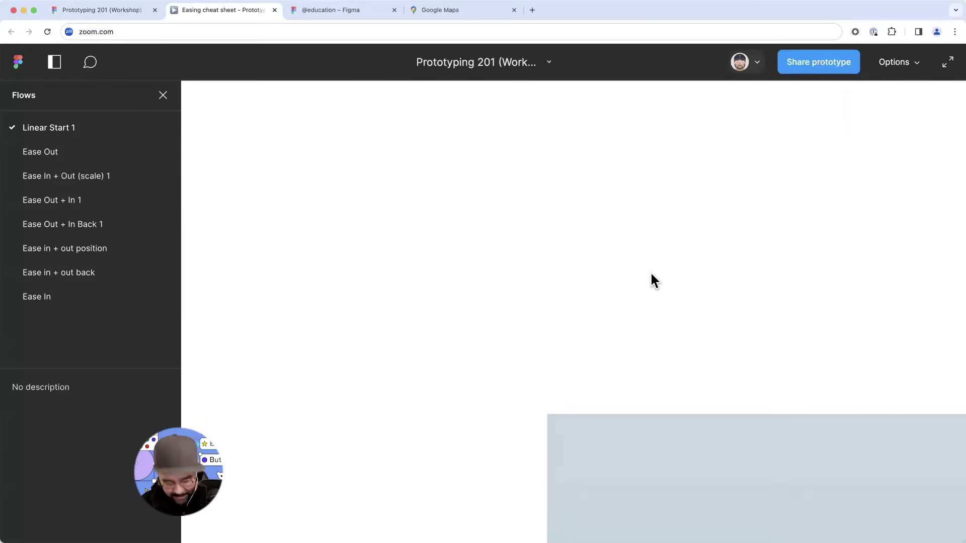
{"action": "key", "text": "z"}
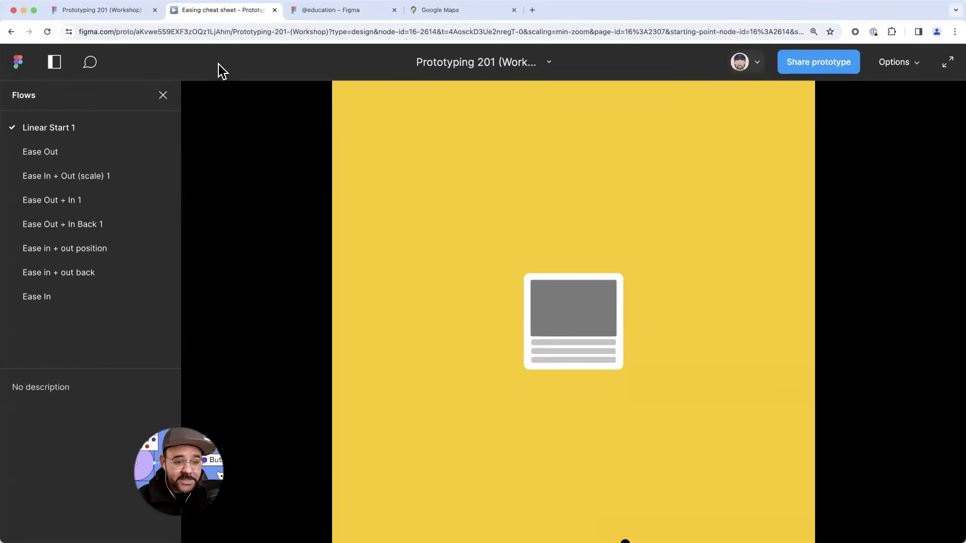
- Return to the design file and open the Scrolling interactions page at the iPad Mini Map frame
{"action": "key", "text": "super+1"}
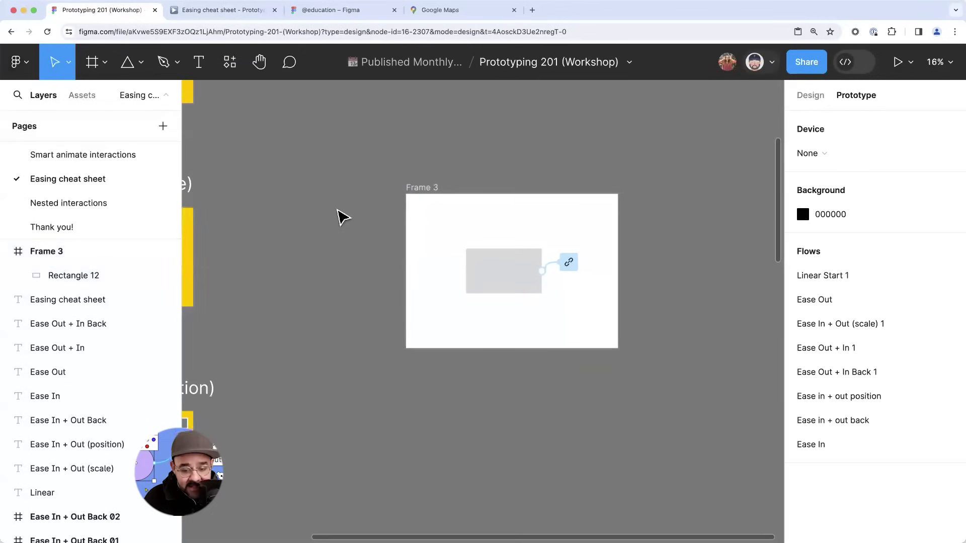
{"action": "left_click", "coordinate": [429, 197]}
{"action": "scroll", "coordinate": [367, 261], "scroll_direction": "down", "scroll_amount": 2}
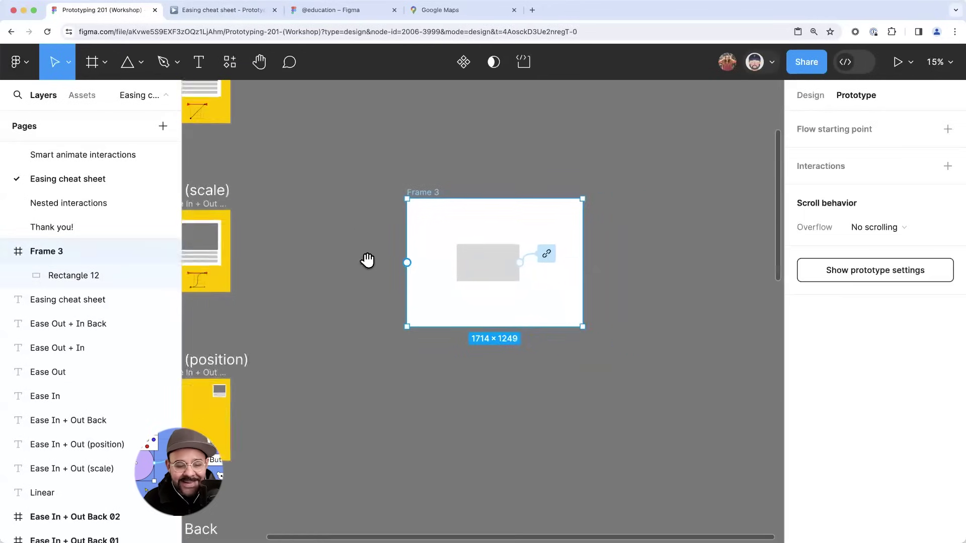
{"action": "scroll", "coordinate": [366, 261], "scroll_direction": "left", "scroll_amount": 4}
{"action": "scroll", "coordinate": [96, 173], "scroll_direction": "up", "scroll_amount": 2}
{"action": "left_click", "coordinate": [82, 151]}
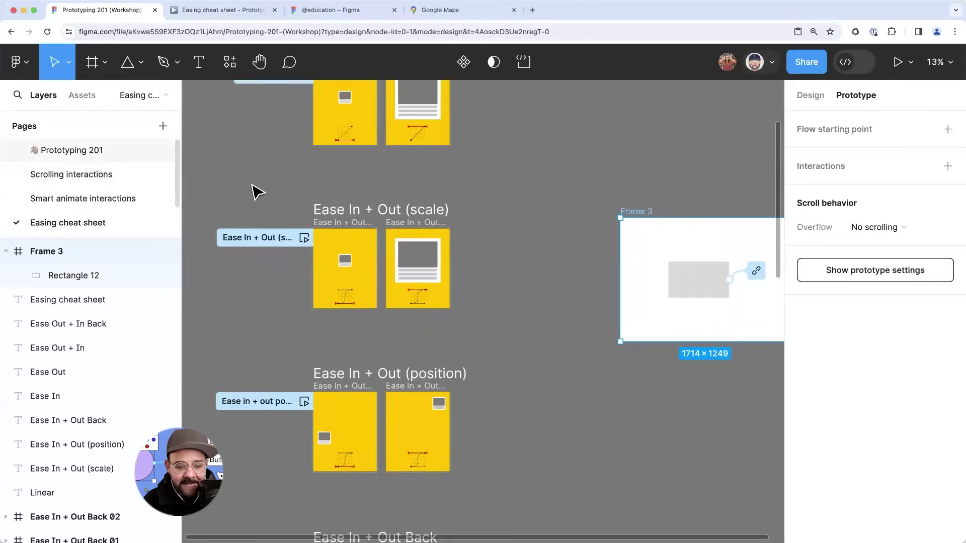
{"action": "left_click", "coordinate": [119, 173]}
{"action": "scroll", "coordinate": [302, 171], "scroll_direction": "down", "scroll_amount": 2}
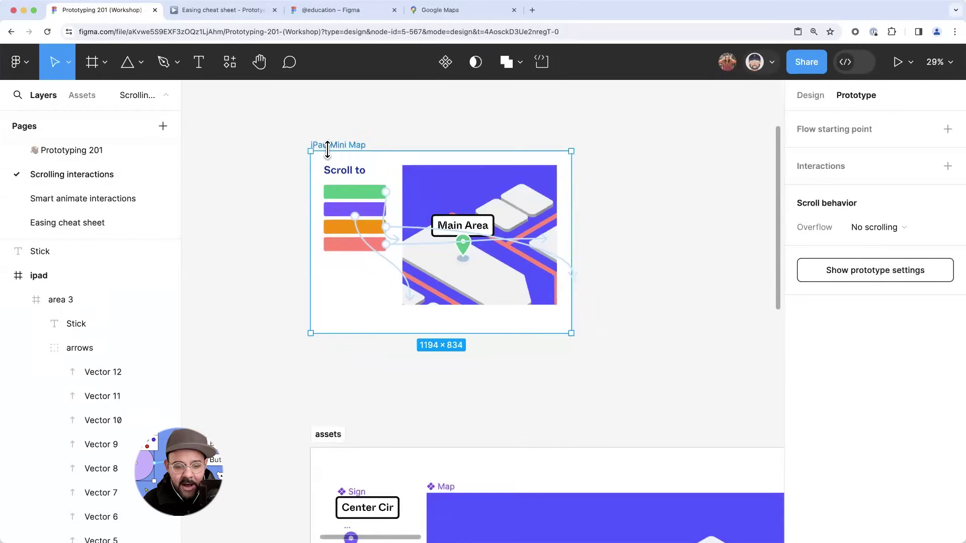
- Show the page's prototype settings and keep iPad Pro 11" as the device
{"action": "left_click", "coordinate": [895, 272]}
{"action": "left_click", "coordinate": [832, 153]}
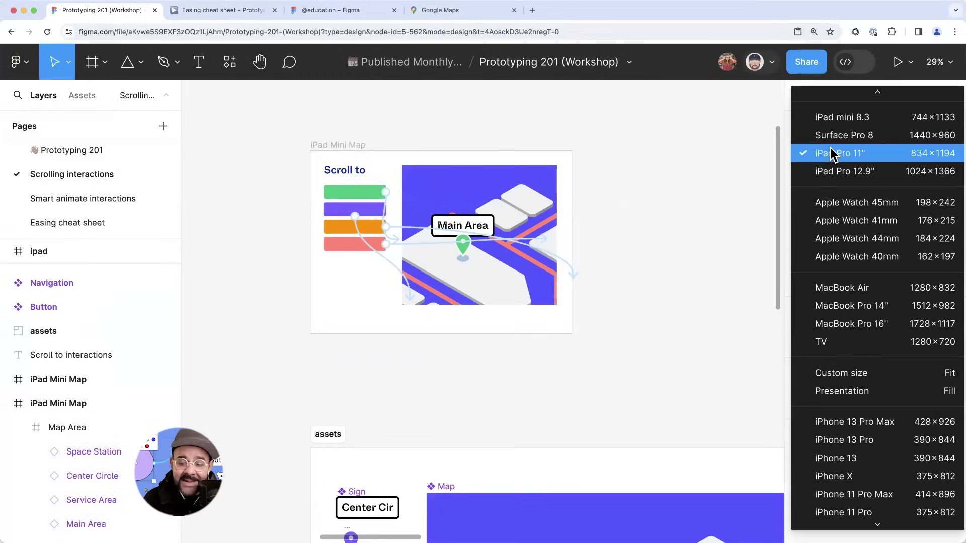
{"action": "left_click", "coordinate": [832, 152]}
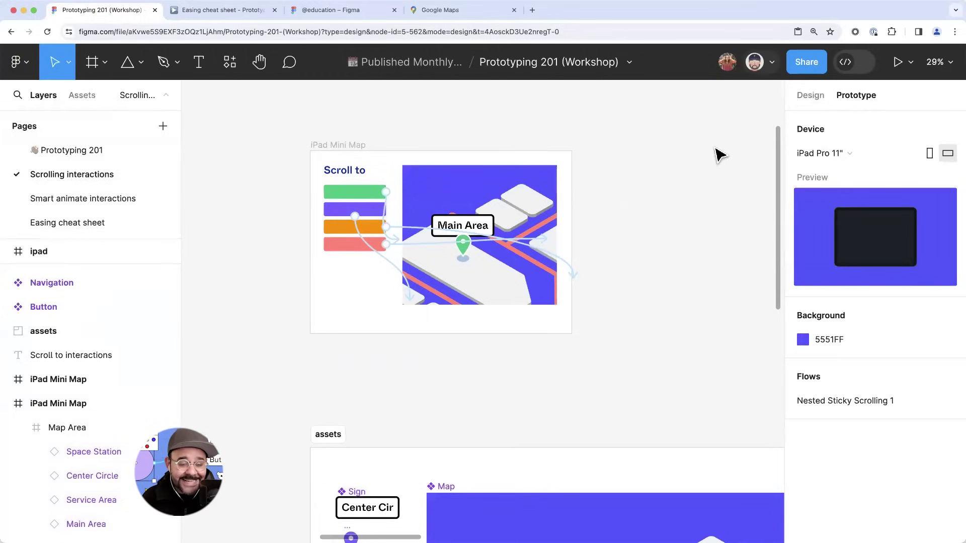
- Preview the iPad Mini Map frame in its device frame, enlarge the preview window, and close it
{"action": "left_click", "coordinate": [360, 145]}
{"action": "left_click", "coordinate": [357, 145]}
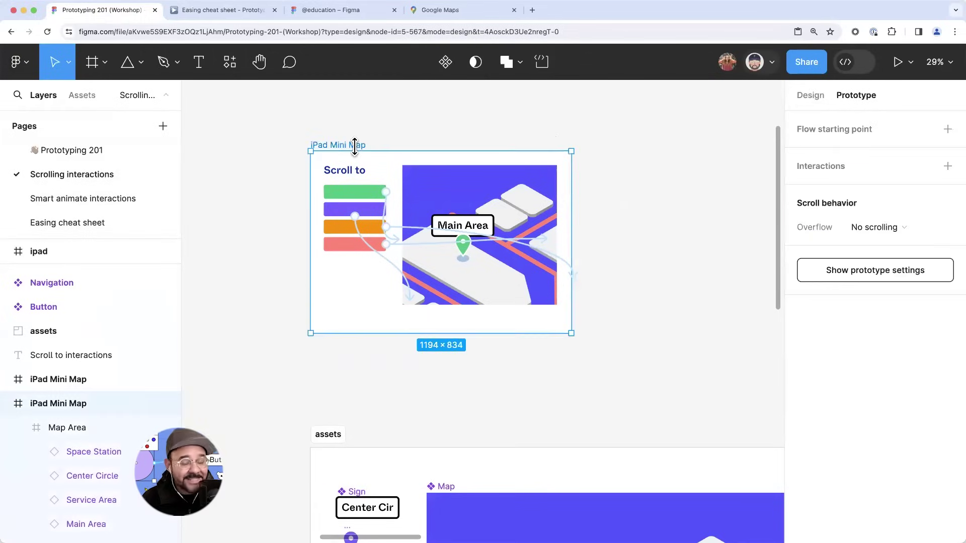
{"action": "key", "text": "shift+space"}
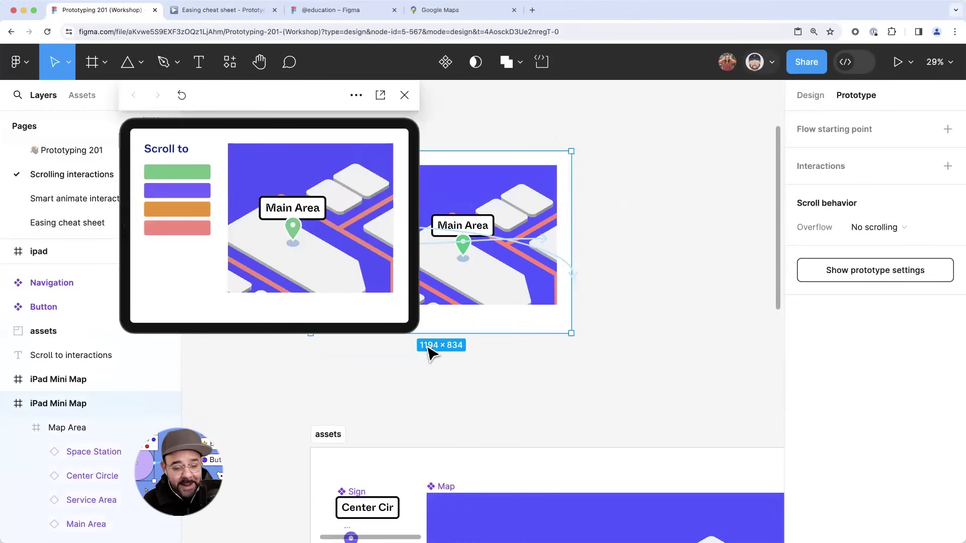
{"action": "left_click_drag", "start_coordinate": [422, 340], "coordinate": [455, 391]}
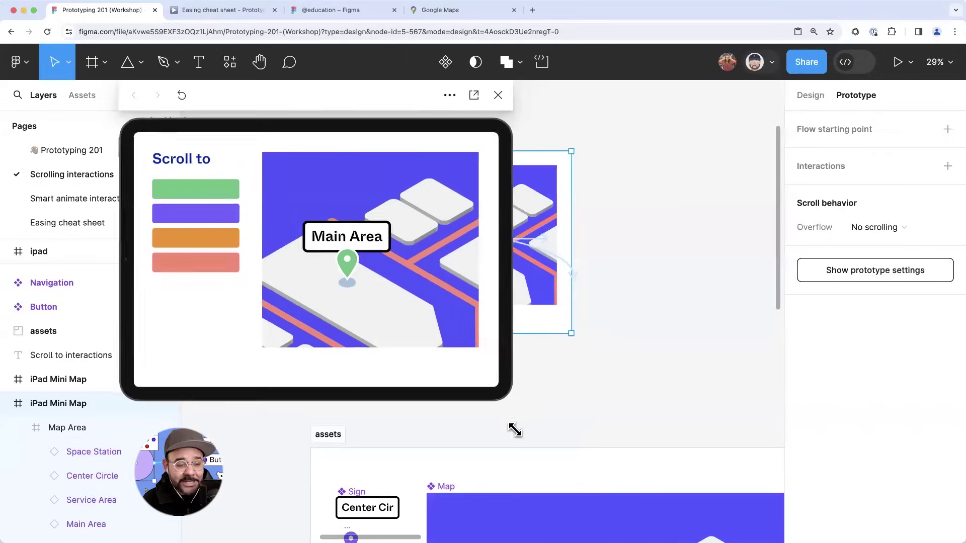
{"action": "left_click", "coordinate": [504, 96]}
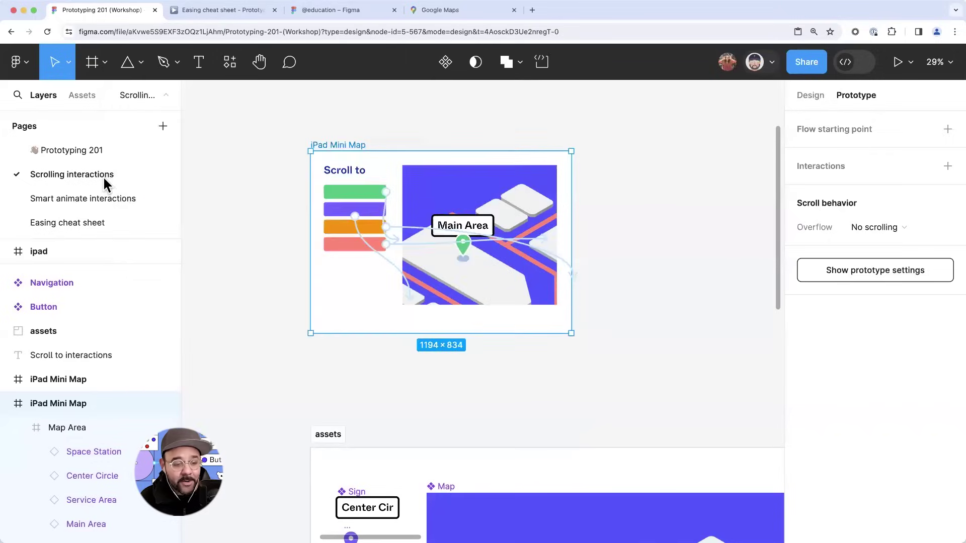
- Open the Smart animate interactions page, preview the looping frames, and examine the page's prototype device settings
{"action": "left_click", "coordinate": [84, 200]}
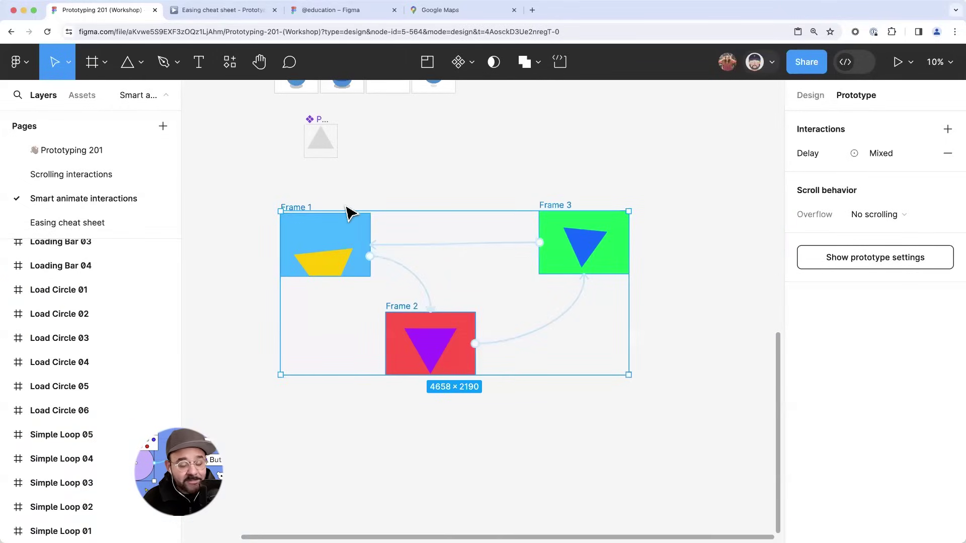
{"action": "key", "text": "shift+space"}
{"action": "left_click", "coordinate": [404, 95]}
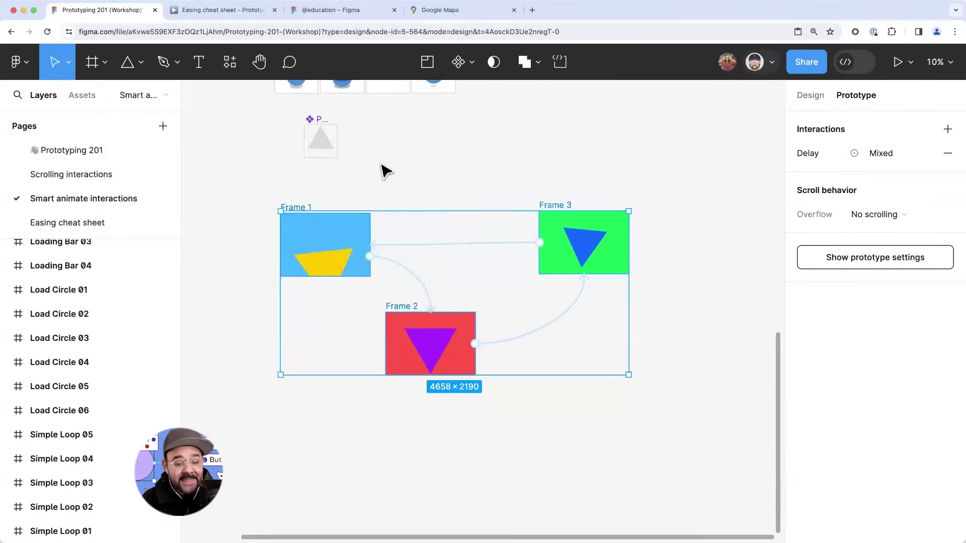
{"action": "left_click", "coordinate": [382, 165]}
{"action": "left_click", "coordinate": [300, 216]}
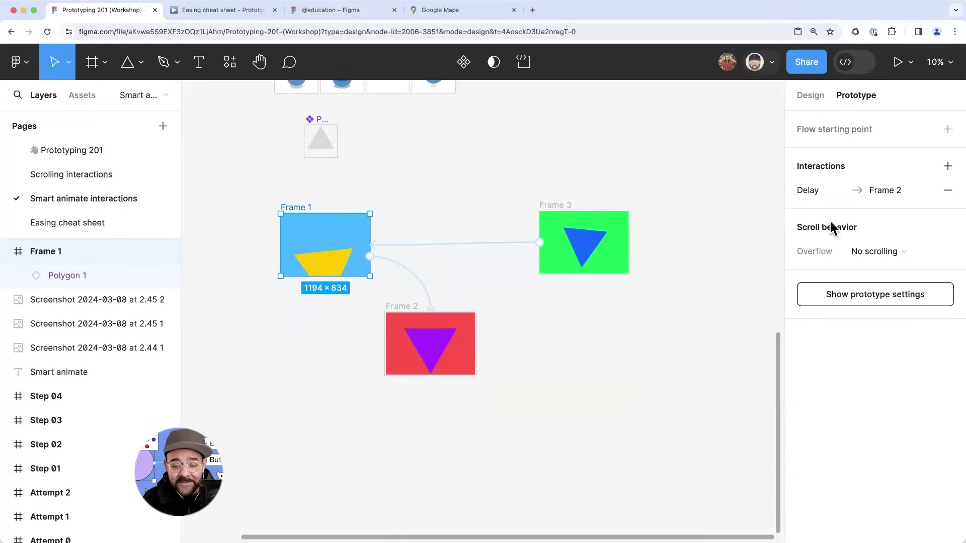
{"action": "left_click", "coordinate": [869, 292]}
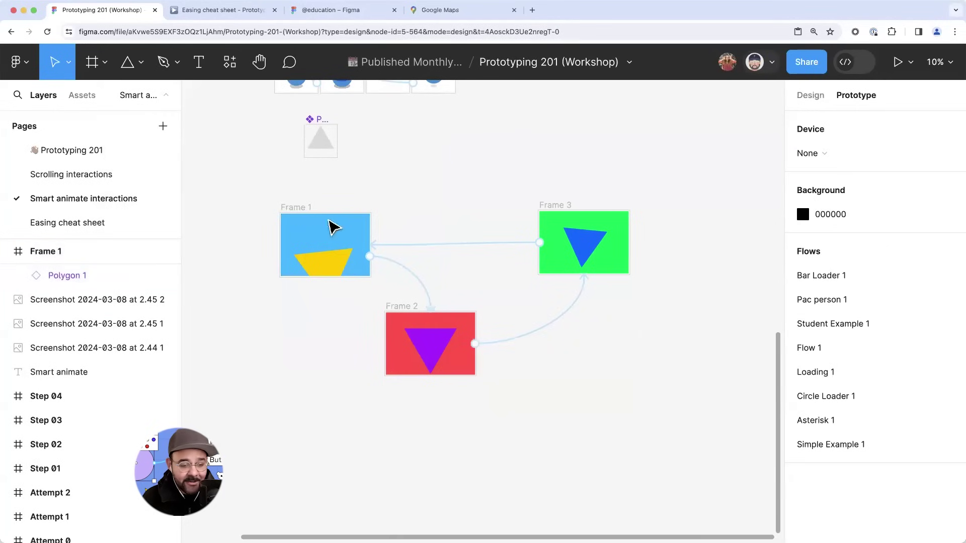
- Open the Thank you! page and bring the closing slide and feedback link into view
{"action": "scroll", "coordinate": [103, 181], "scroll_direction": "down", "scroll_amount": 2}
{"action": "left_click", "coordinate": [121, 227]}
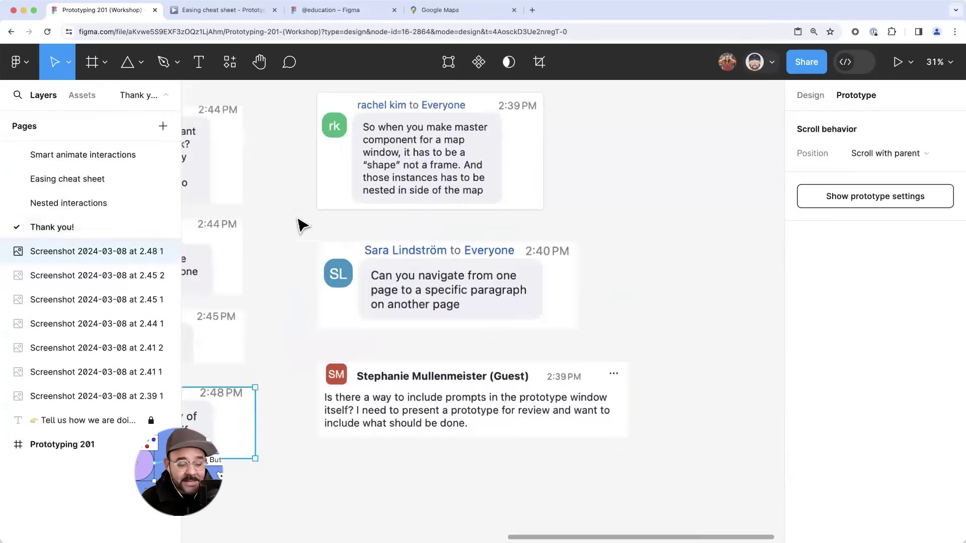
{"action": "scroll", "coordinate": [476, 246], "scroll_direction": "left", "scroll_amount": 10}
{"action": "scroll", "coordinate": [503, 246], "scroll_direction": "left", "scroll_amount": 3}
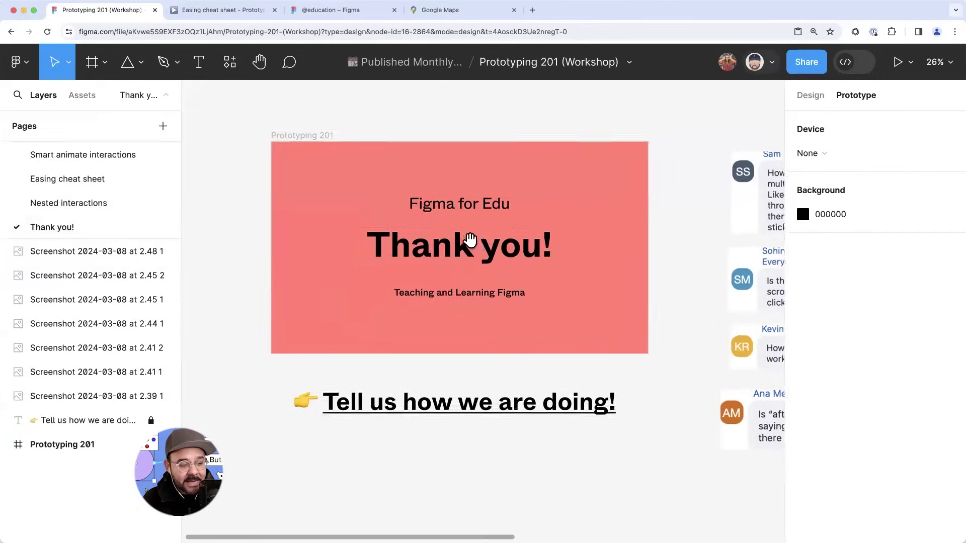
{"action": "scroll", "coordinate": [470, 244], "scroll_direction": "up", "scroll_amount": 3}
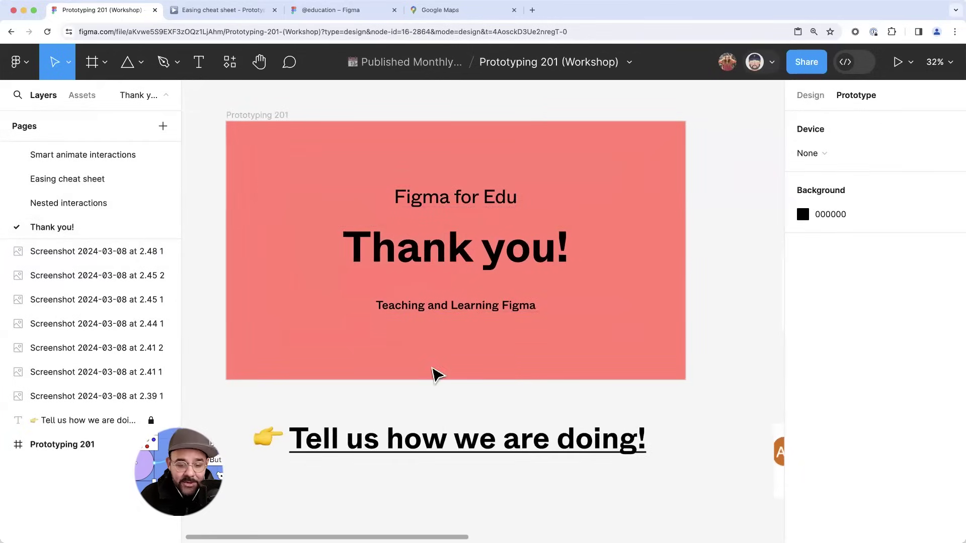